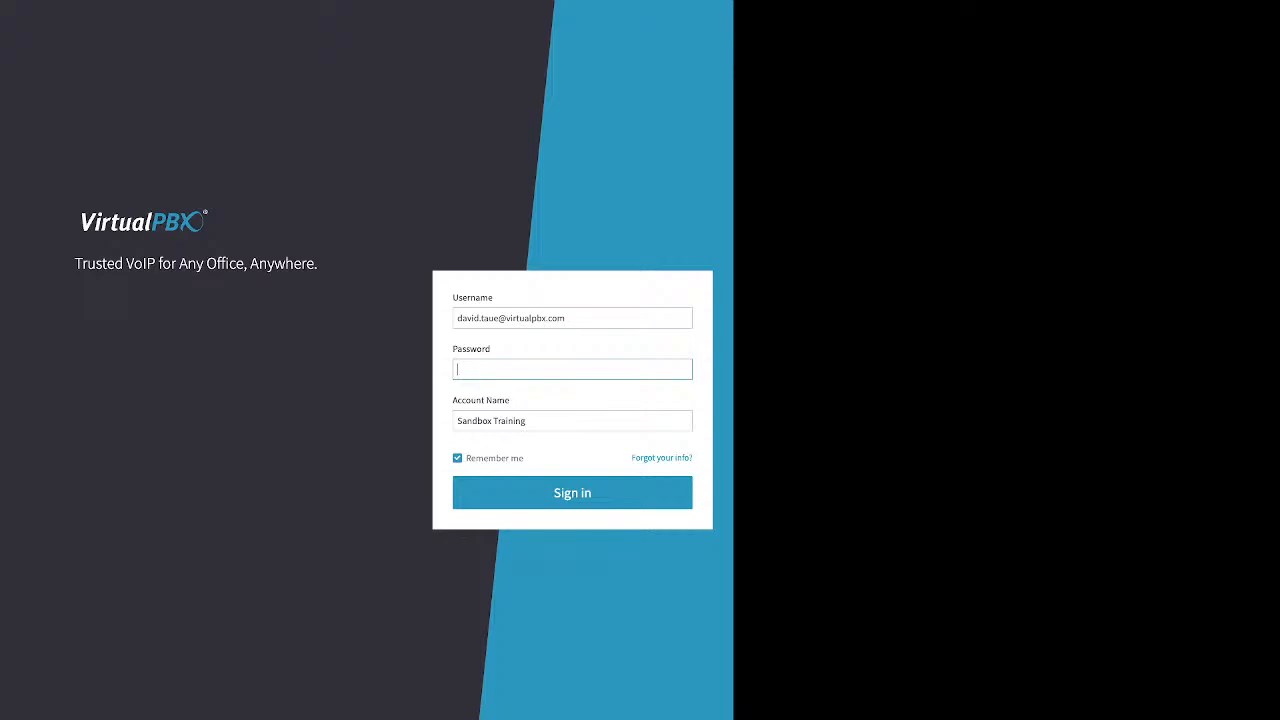
Step: Open the forgotten login info form, review its Account Name and Phone Number fields, and return to the sign-in form
triple_click(481, 400)
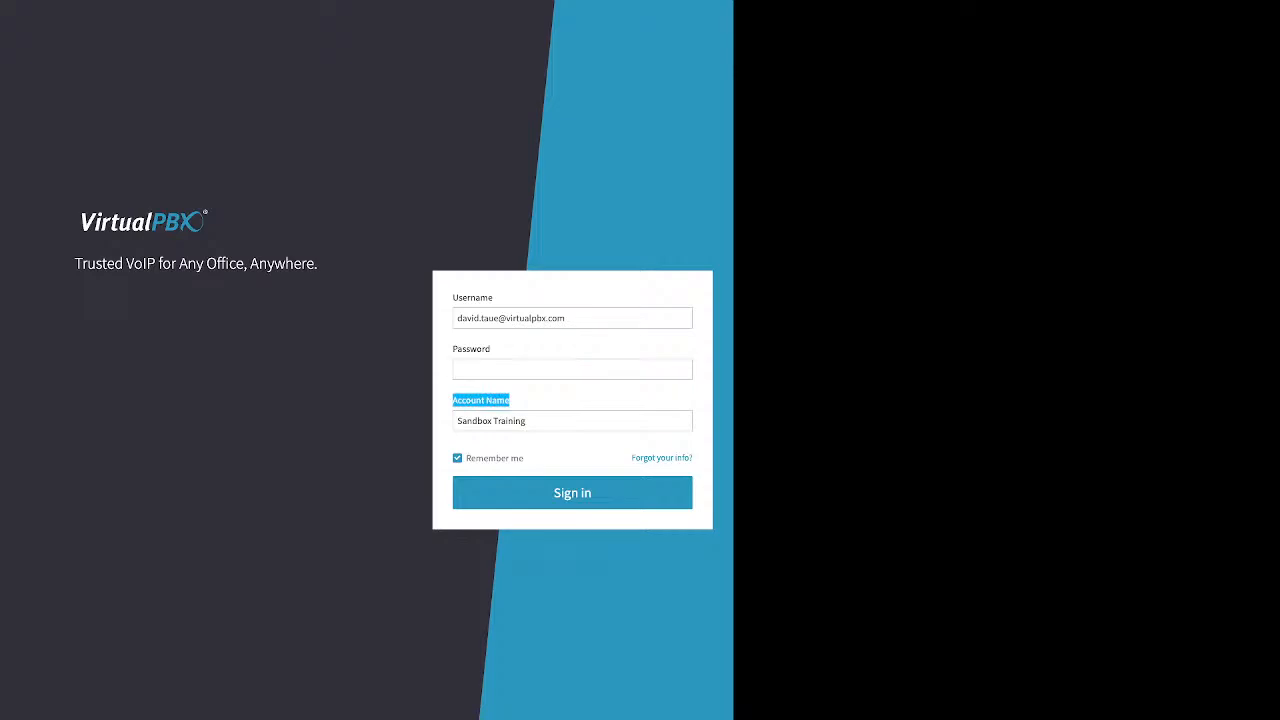
left_click_drag(630, 458, 693, 458)
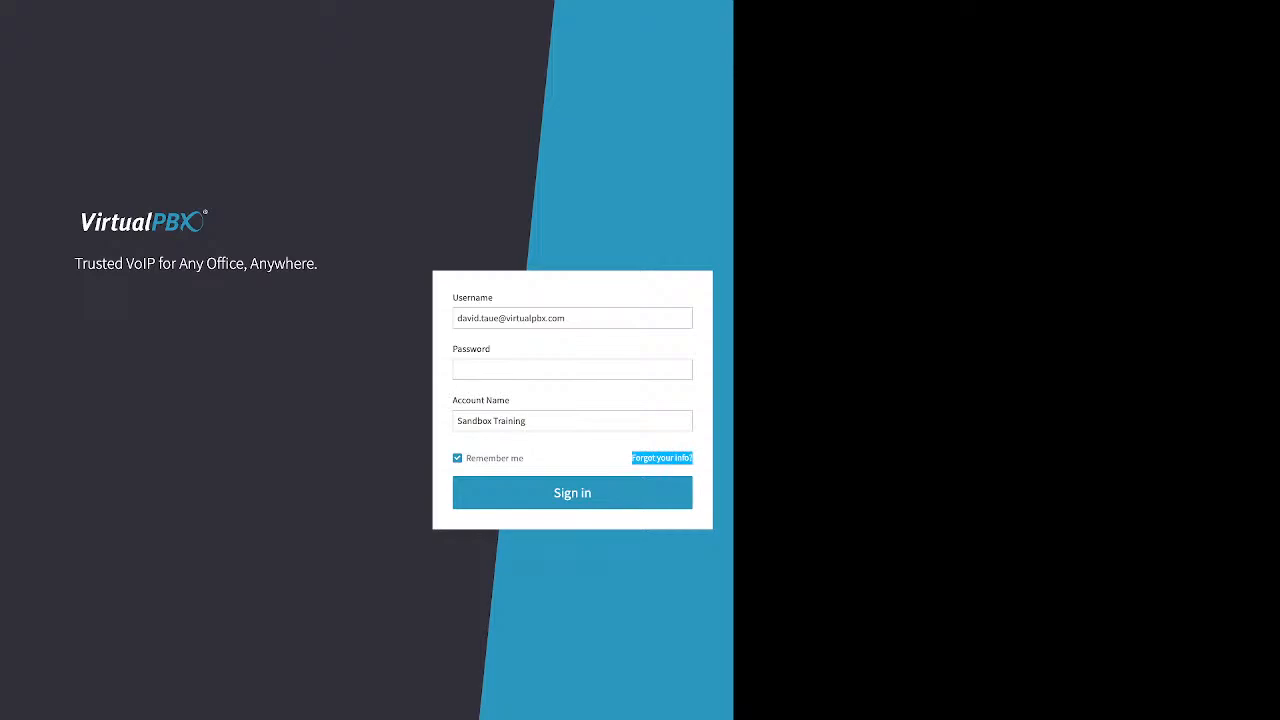
left_click(662, 458)
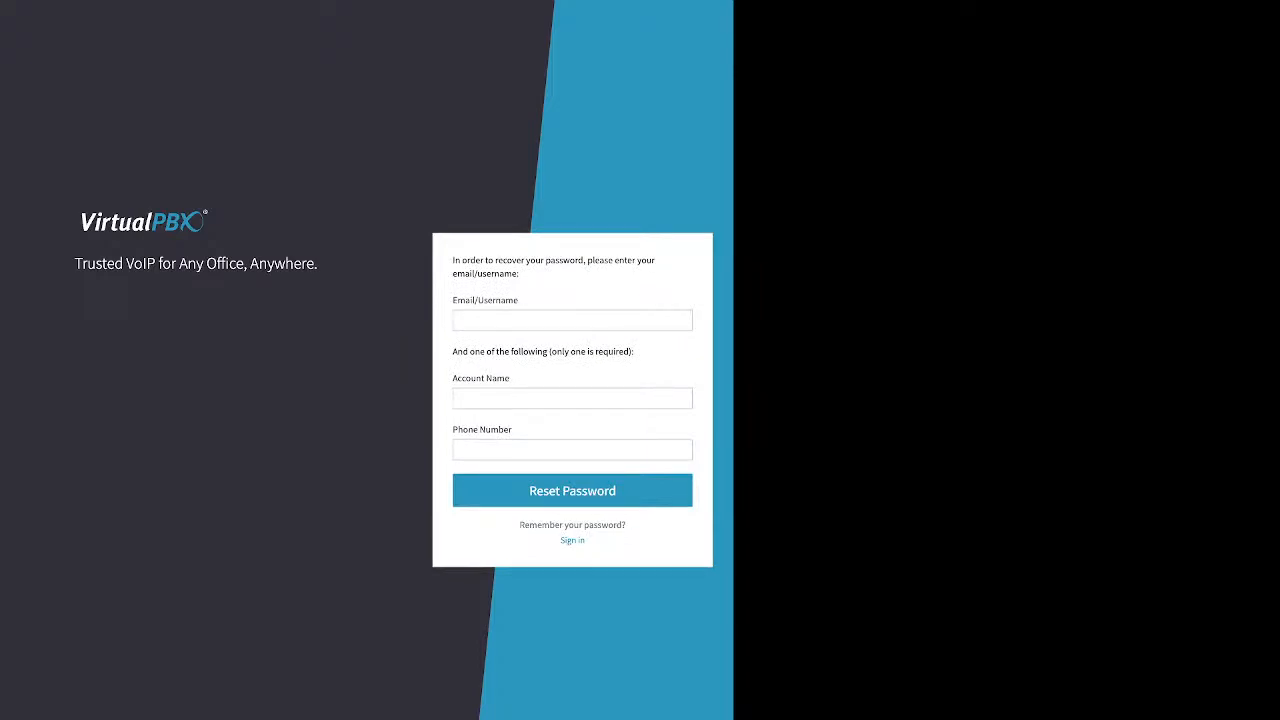
left_click_drag(511, 379, 453, 379)
left_click_drag(512, 429, 453, 429)
left_click(573, 541)
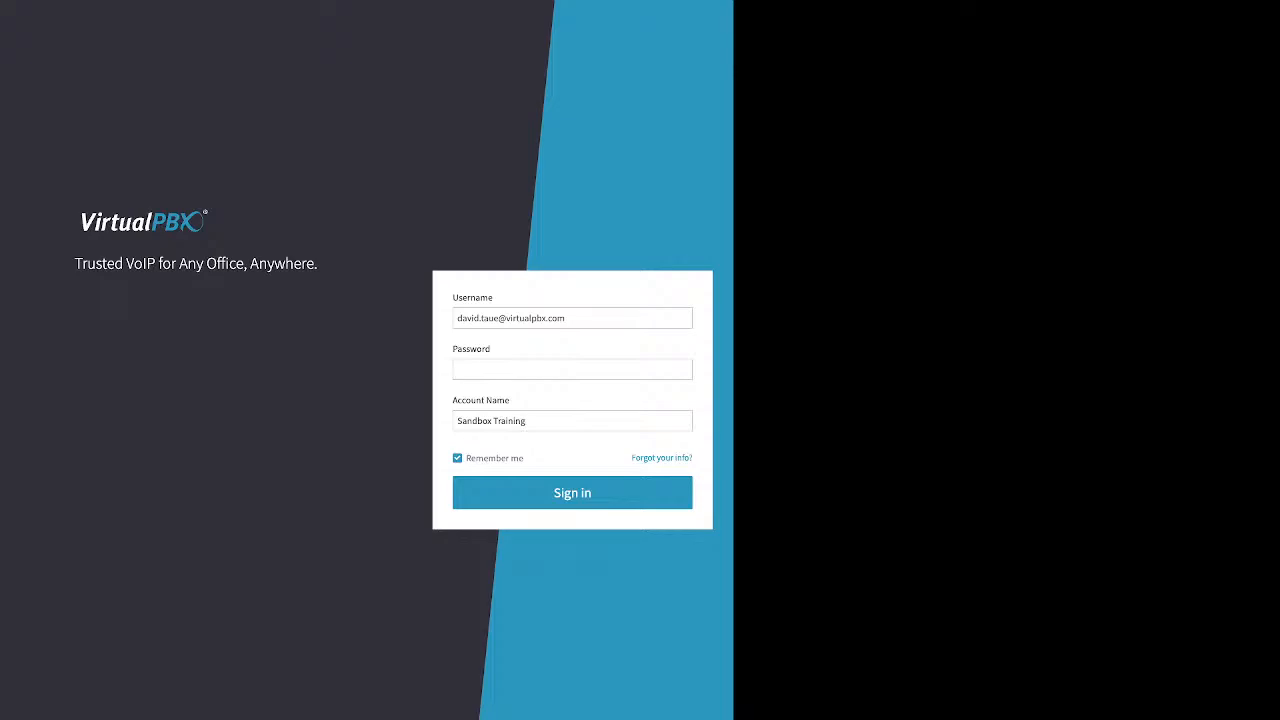
Step: Enter the account password and sign in to the Sandbox Training account with Remember me enabled
left_click(572, 369)
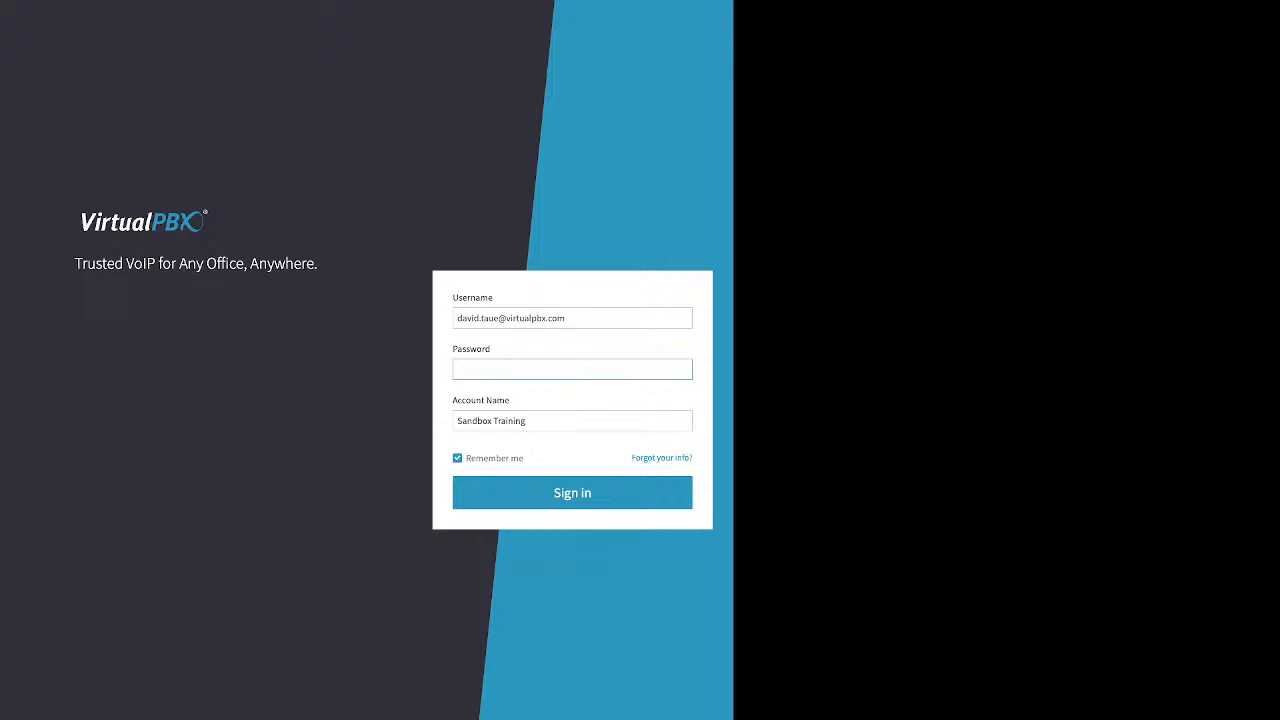
type("•••••••")
left_click_drag(466, 458, 524, 458)
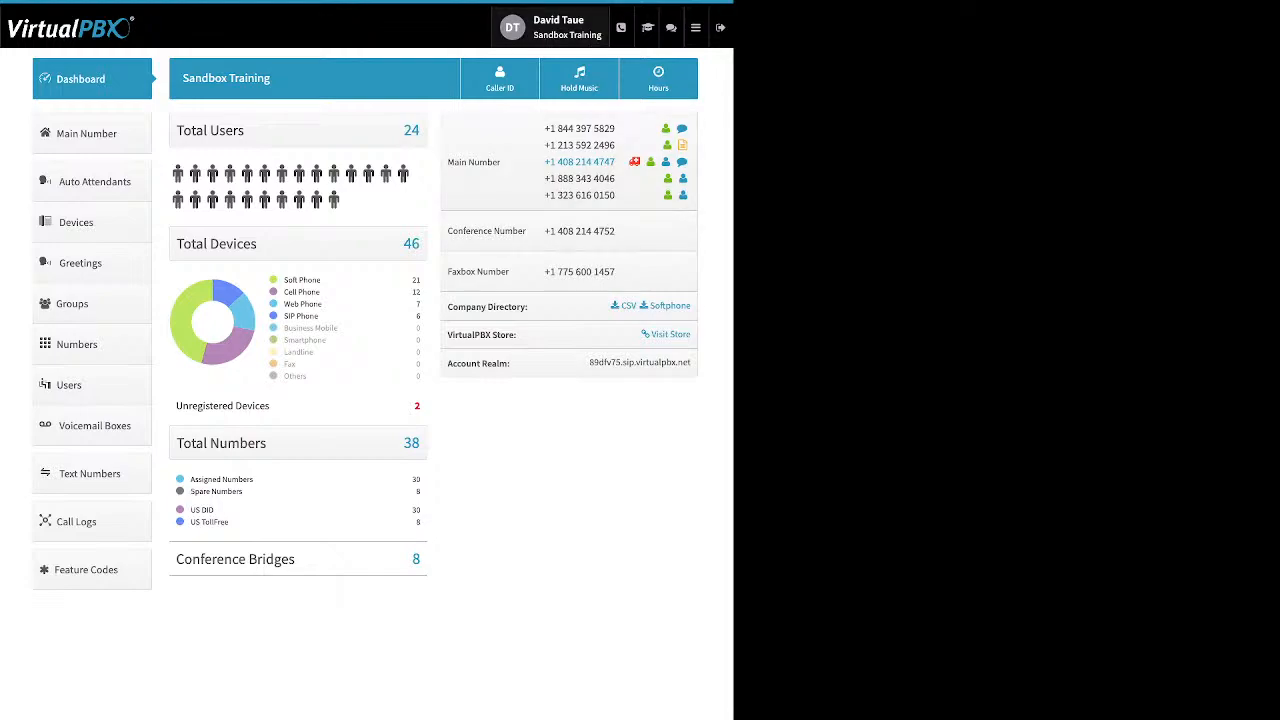
Step: Examine the user's password settings and the account's Timezone & Language and Account Name settings, closing them without changes
left_click(552, 27)
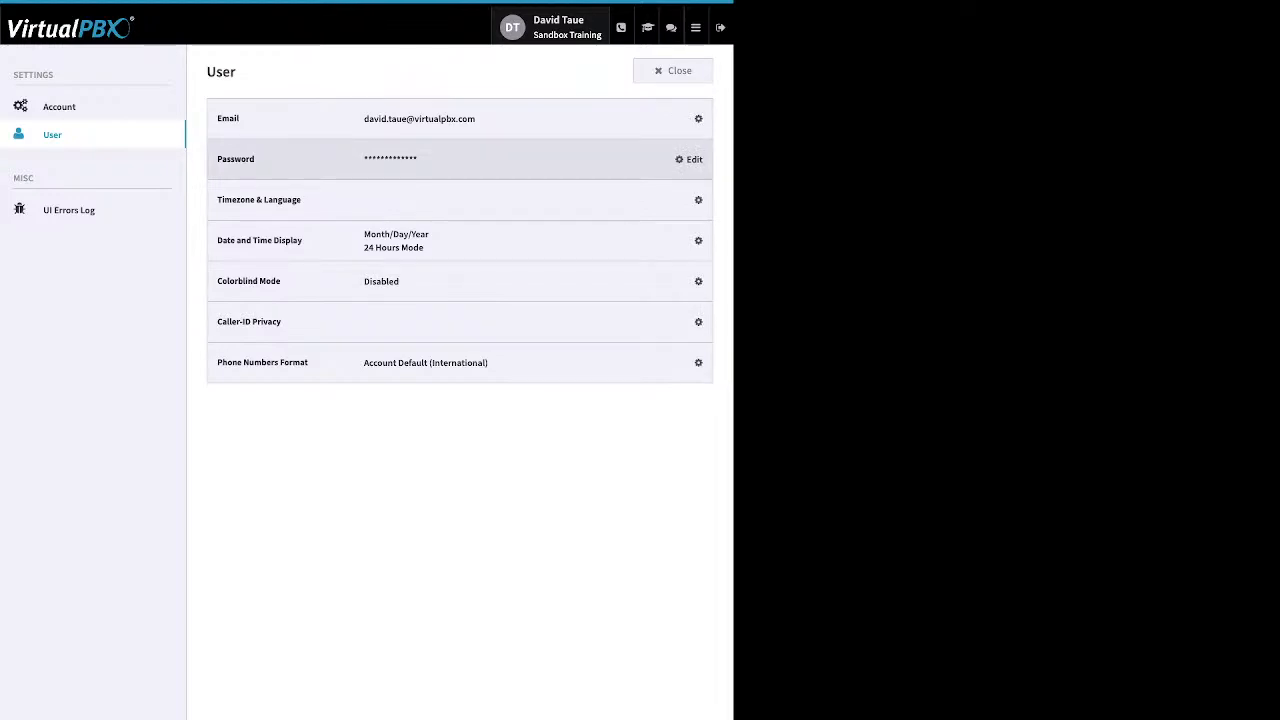
left_click(690, 159)
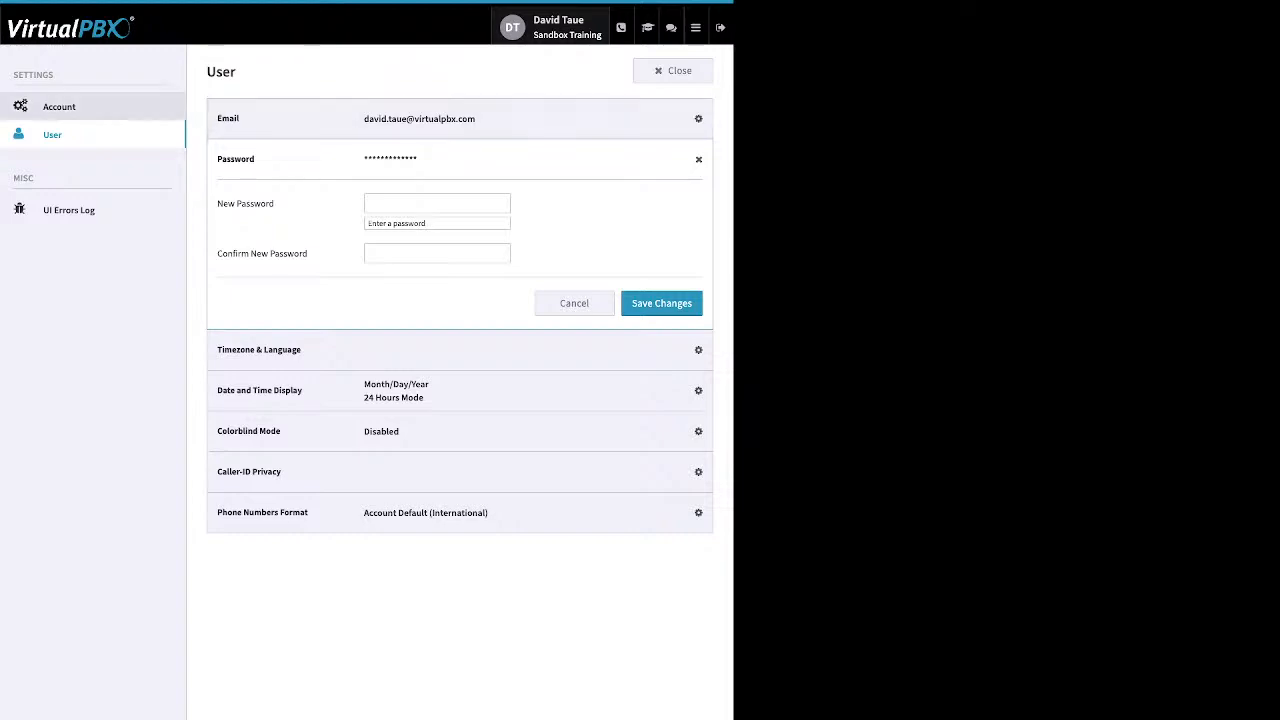
left_click(60, 107)
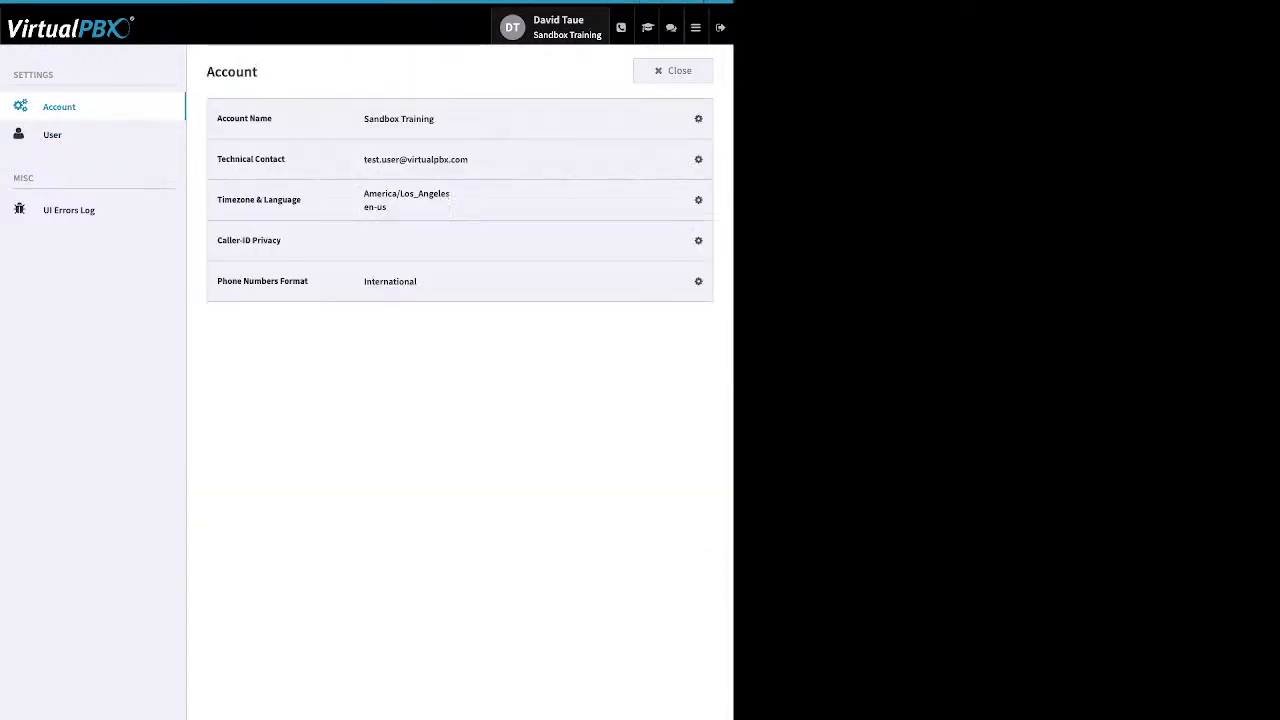
left_click(690, 200)
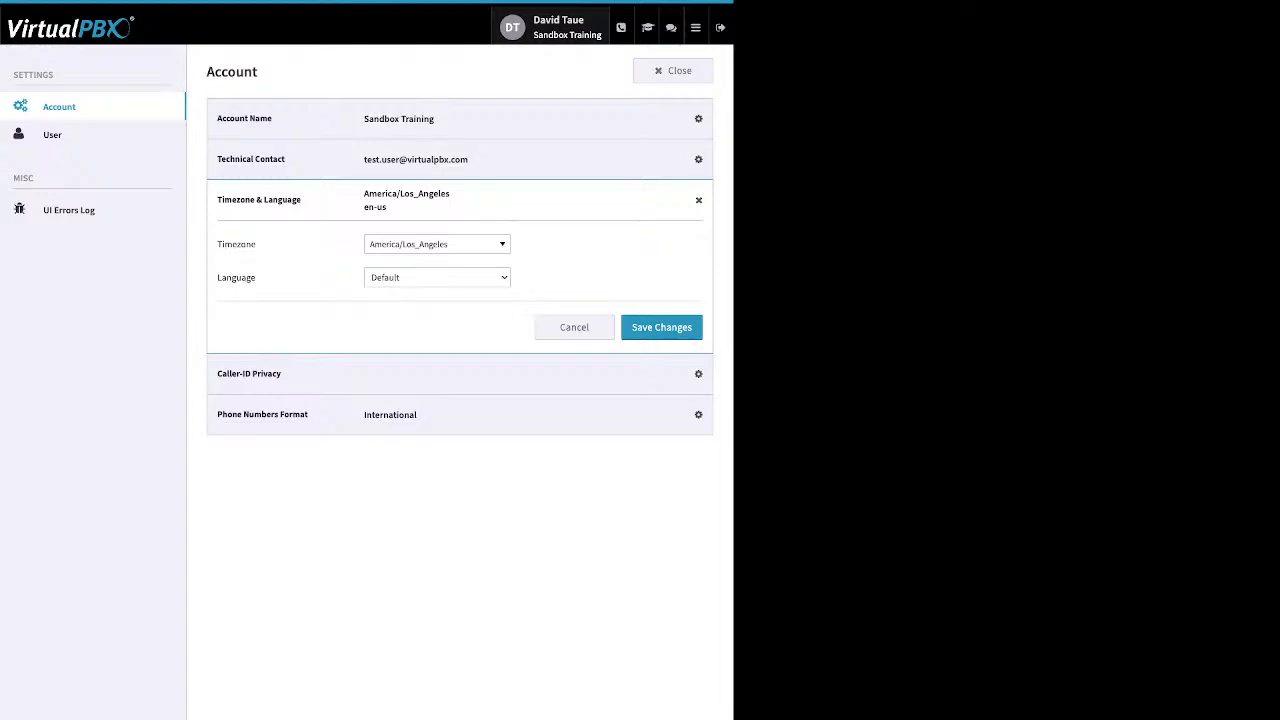
left_click(690, 118)
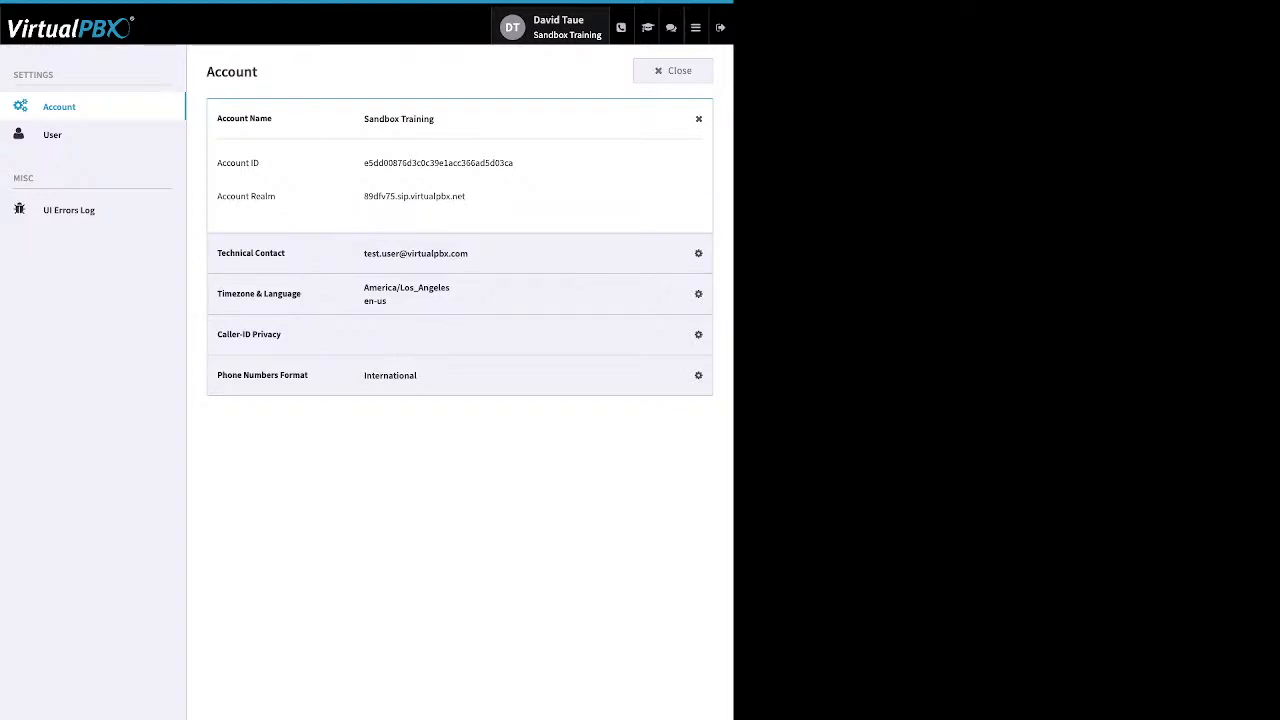
left_click(673, 71)
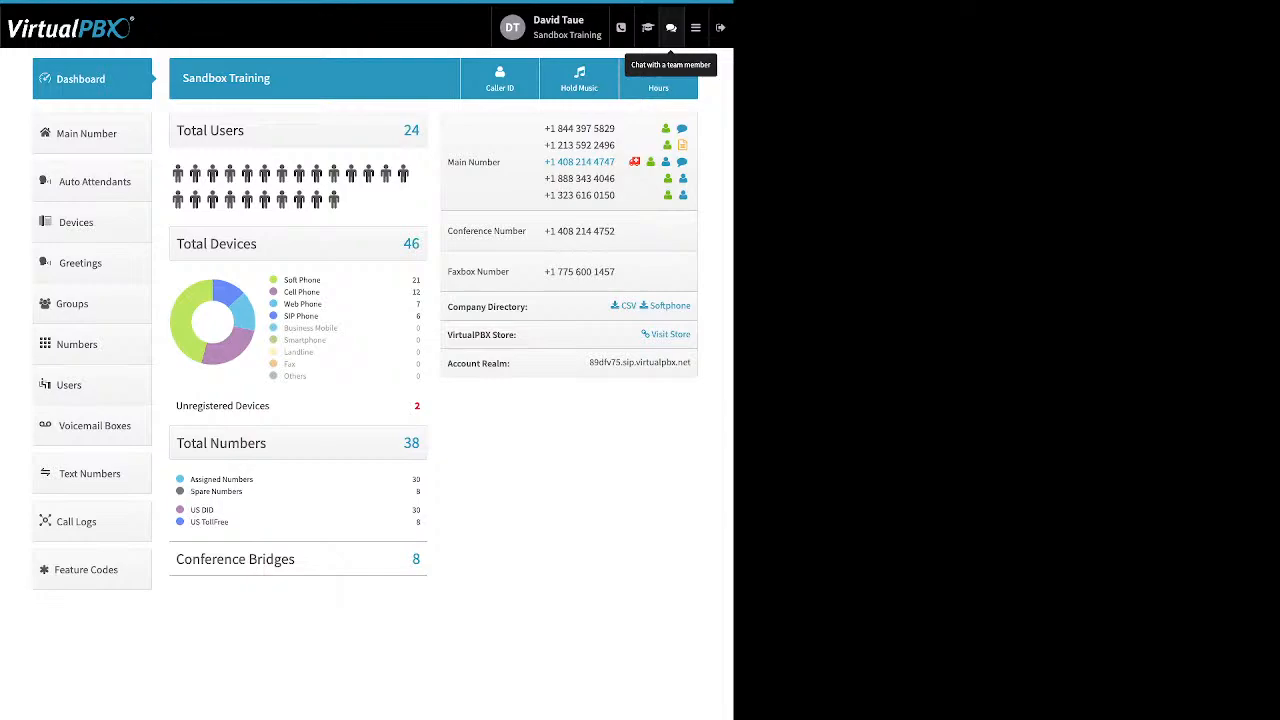
Step: Examine the dashboard's Total Devices breakdown for soft phones, cell phones, web phones, SIP phones and unregistered devices
left_click(695, 27)
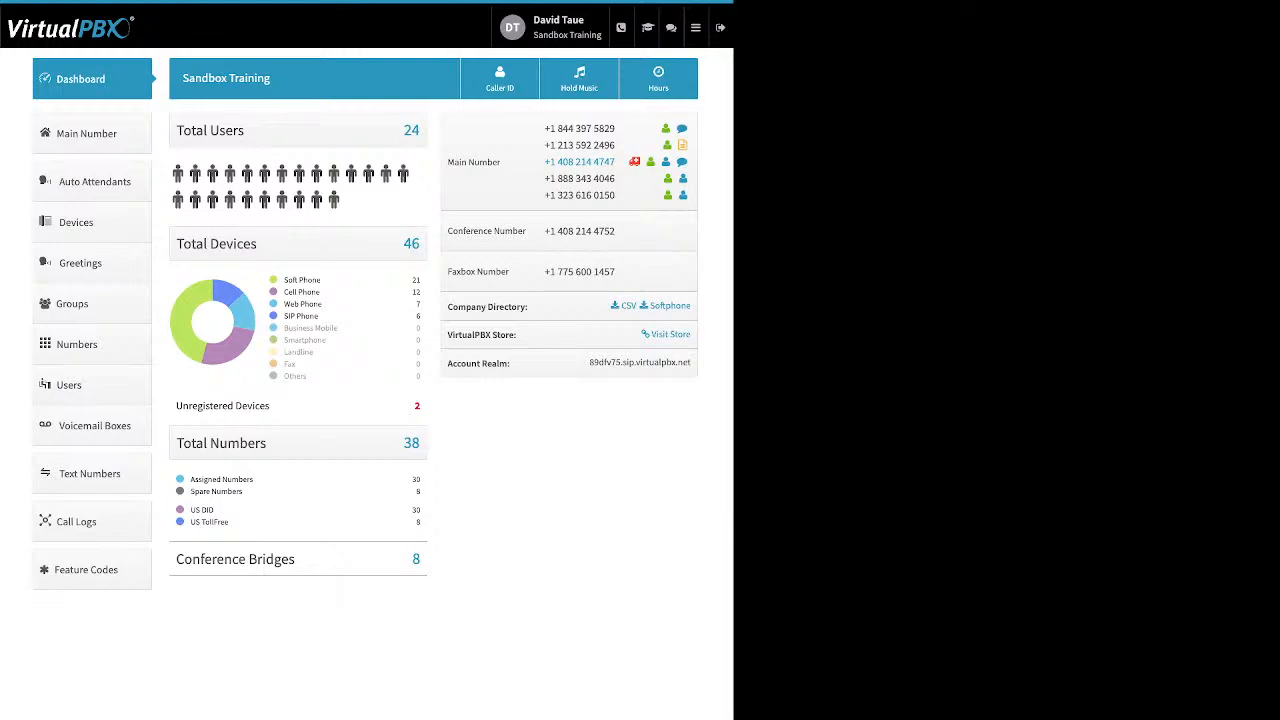
left_click_drag(322, 280, 284, 280)
left_click_drag(321, 293, 283, 293)
left_click_drag(323, 305, 305, 305)
left_click(308, 305)
left_click_drag(319, 316, 283, 316)
left_click_drag(271, 406, 206, 406)
Step: Examine the dashboard's assigned, spare, DID and toll-free number categories, the conference bridges and the account realm
left_click_drag(244, 492, 195, 480)
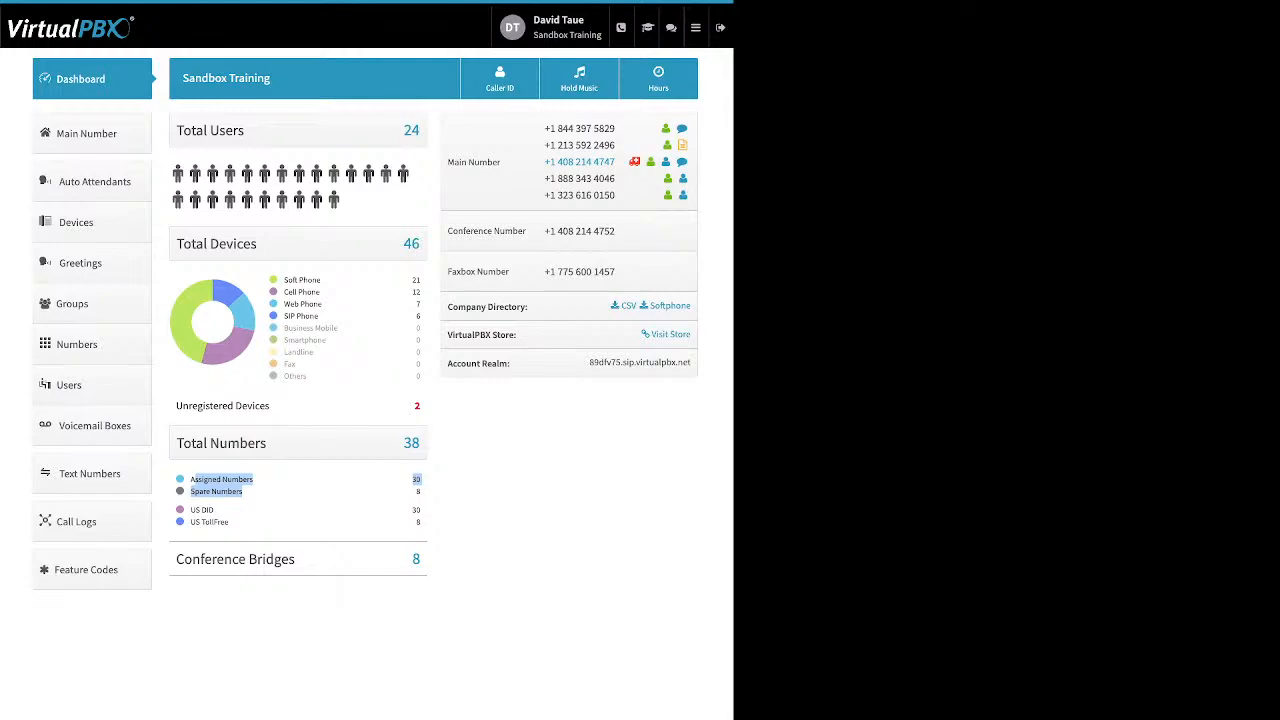
left_click_drag(236, 522, 190, 510)
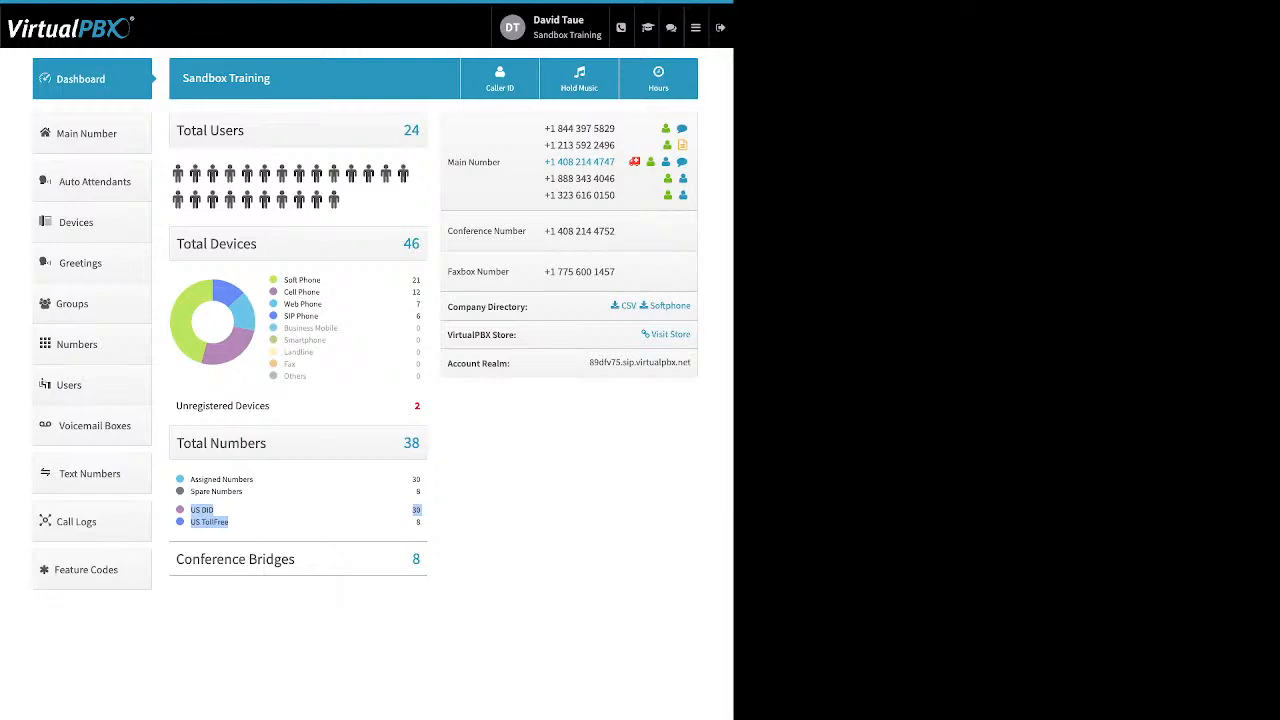
left_click(236, 522)
left_click_drag(297, 560, 175, 560)
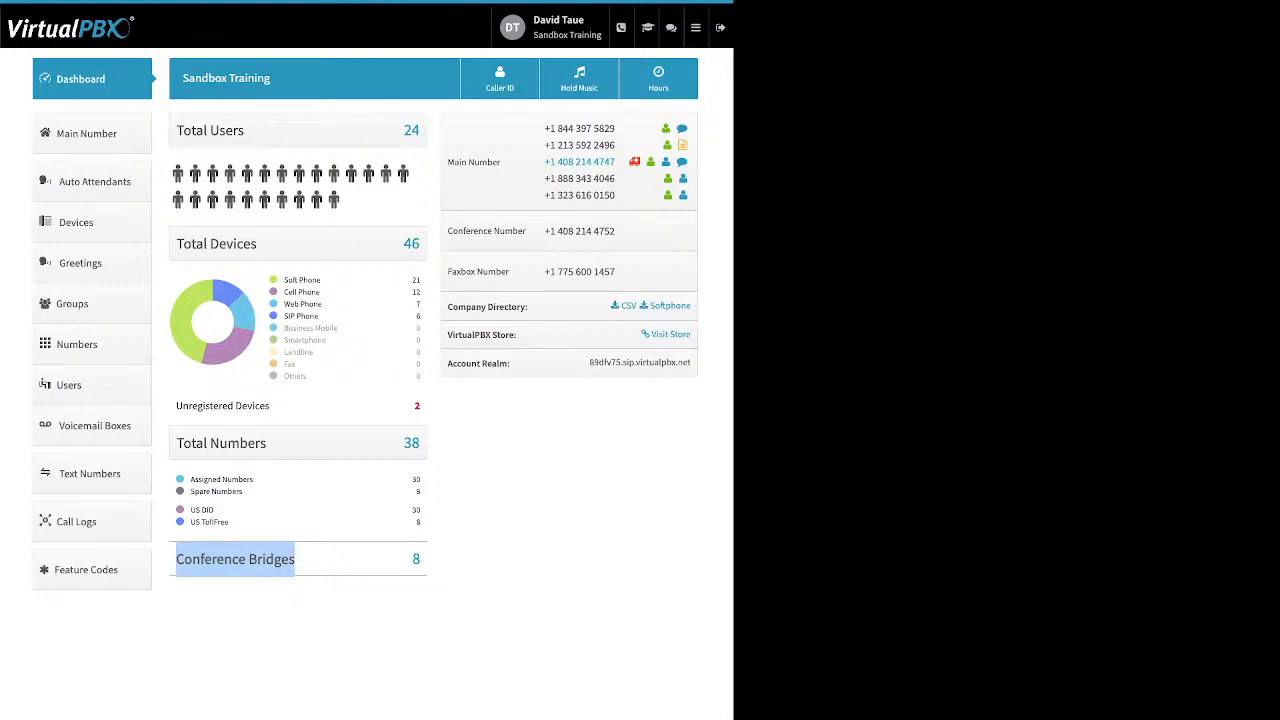
left_click_drag(589, 363, 689, 363)
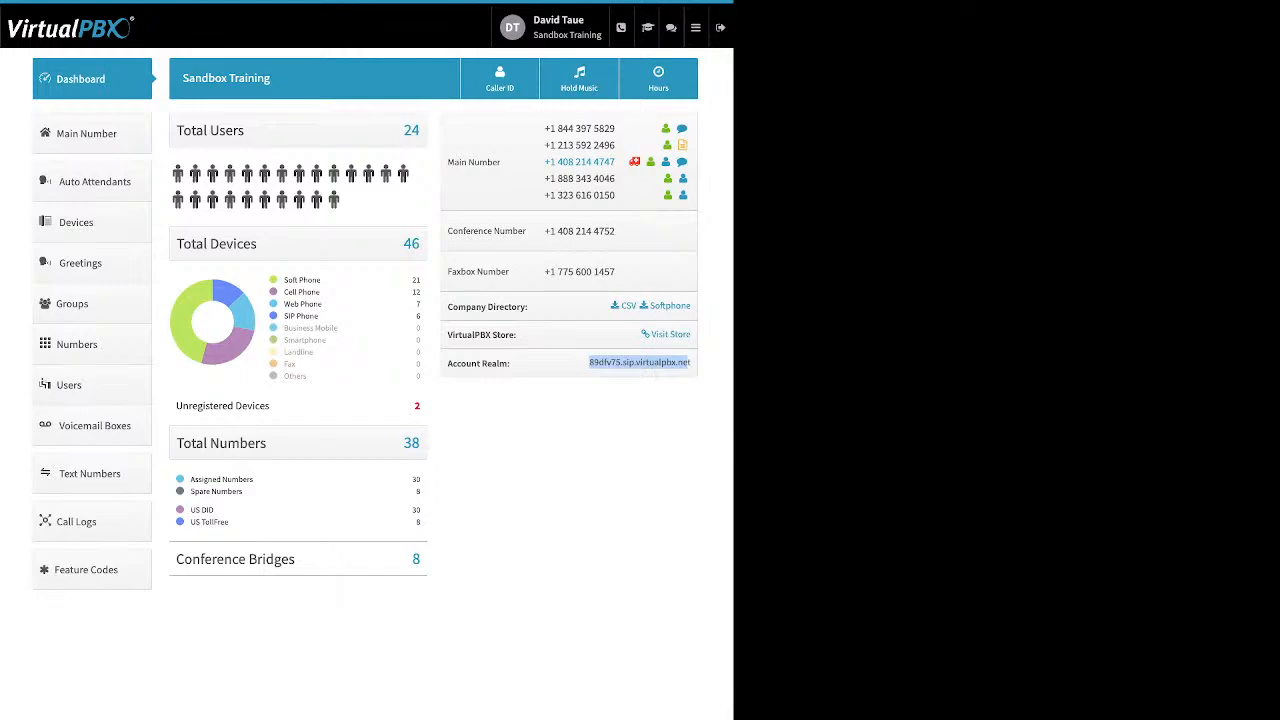
left_click(622, 385)
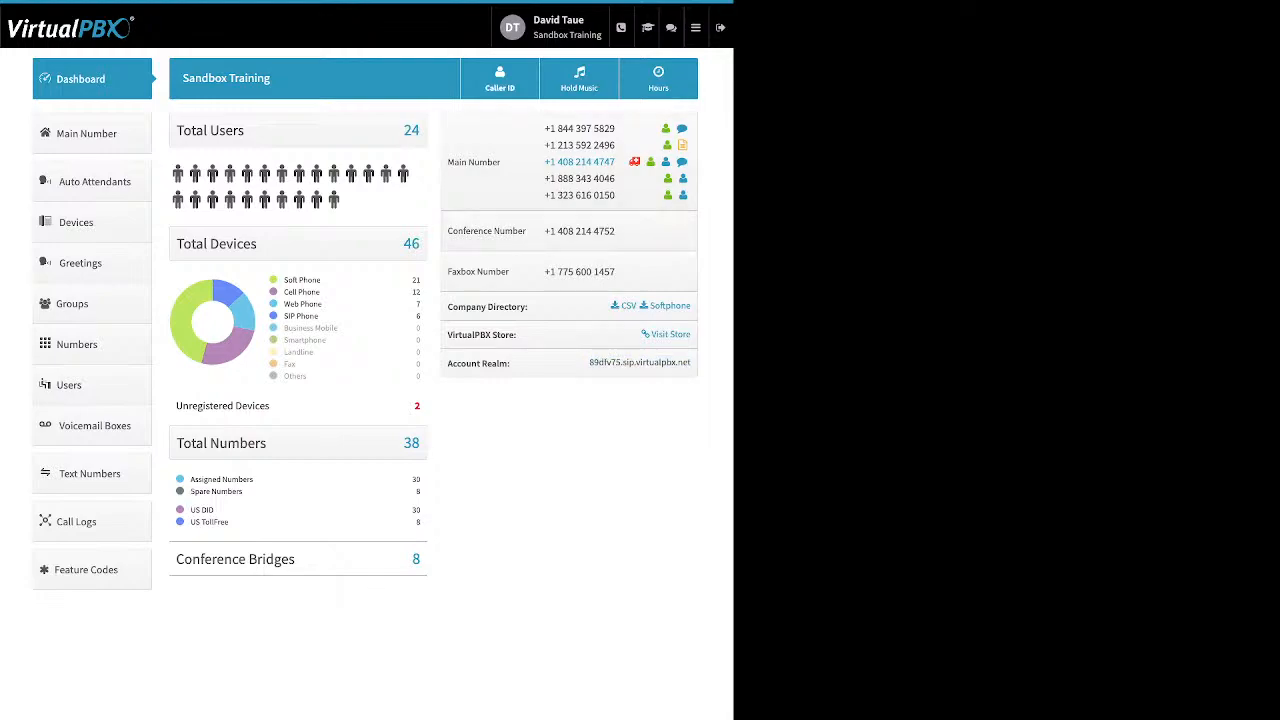
Step: Open the Company Caller ID settings, review the caller ID name and E911 emergency information, and close them without saving
left_click(500, 79)
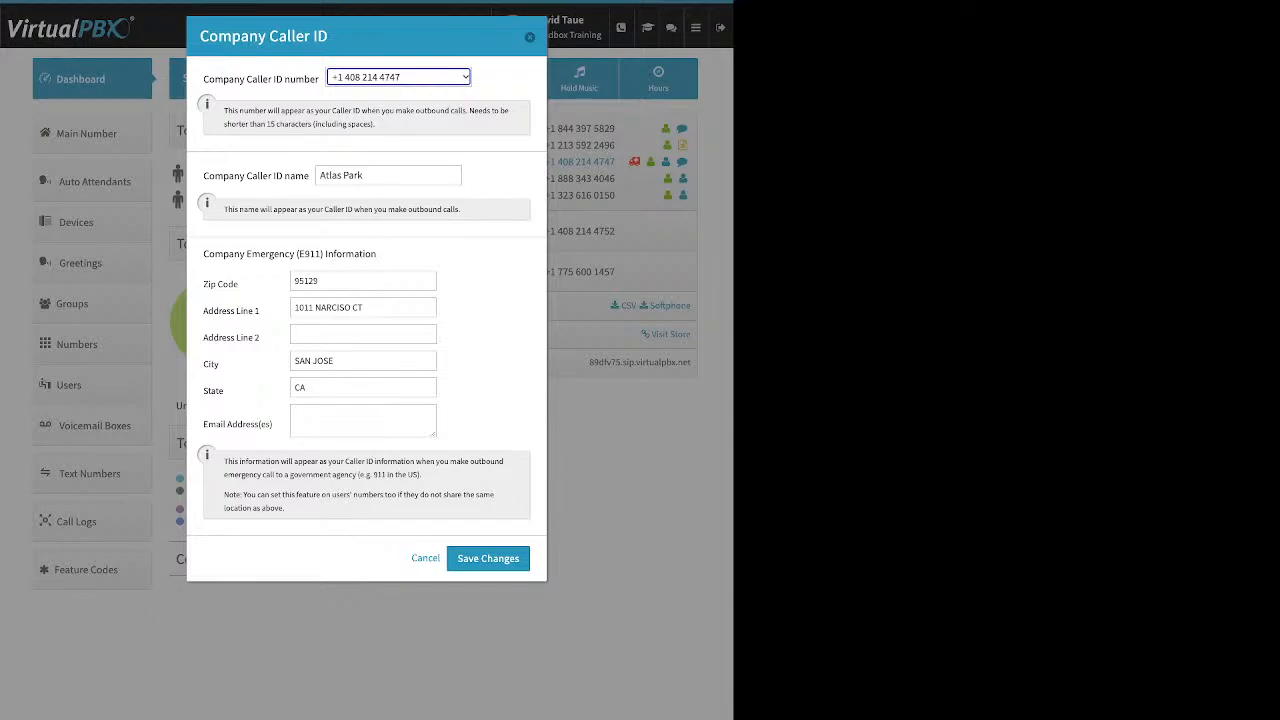
left_click_drag(310, 176, 203, 176)
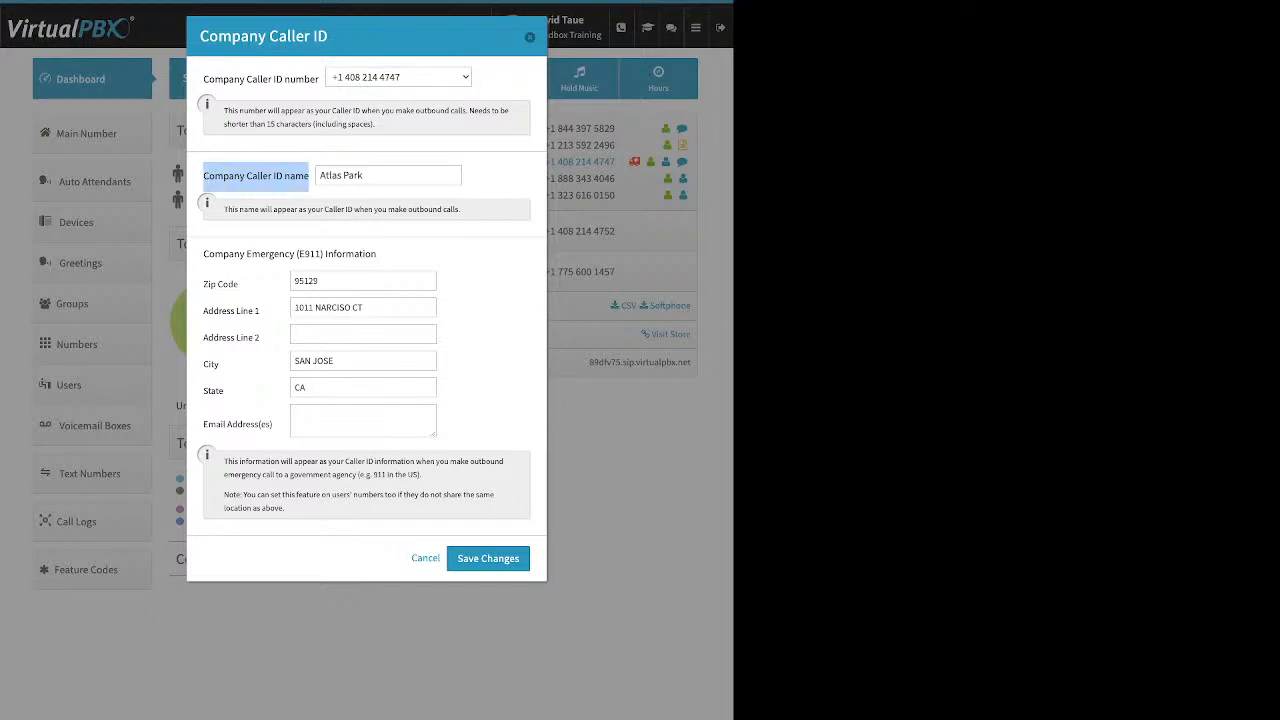
left_click_drag(366, 176, 319, 176)
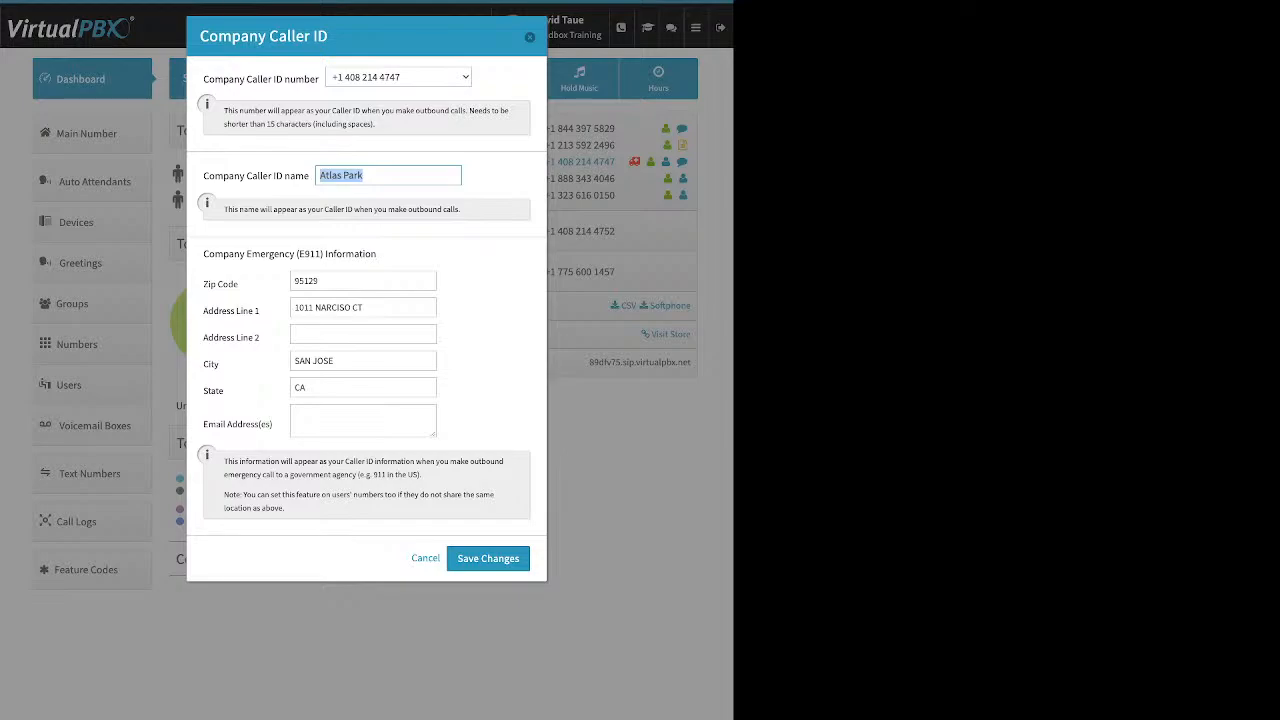
left_click(388, 175)
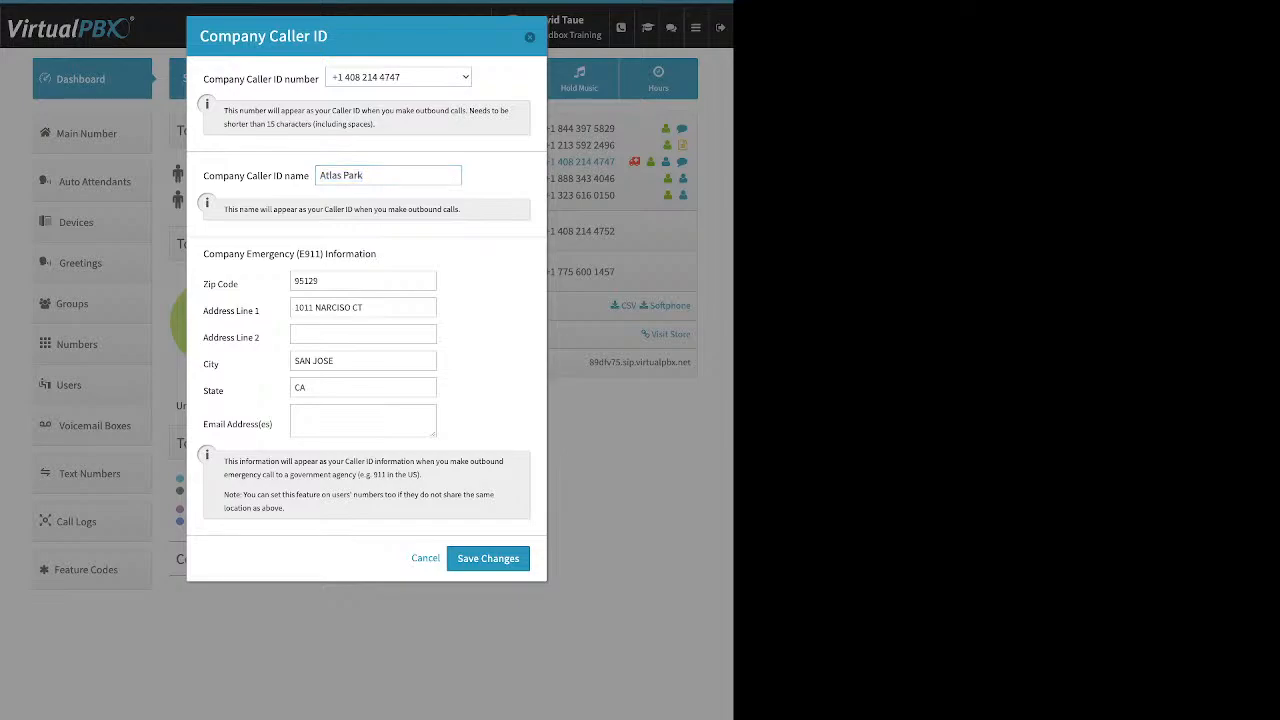
left_click_drag(203, 254, 438, 272)
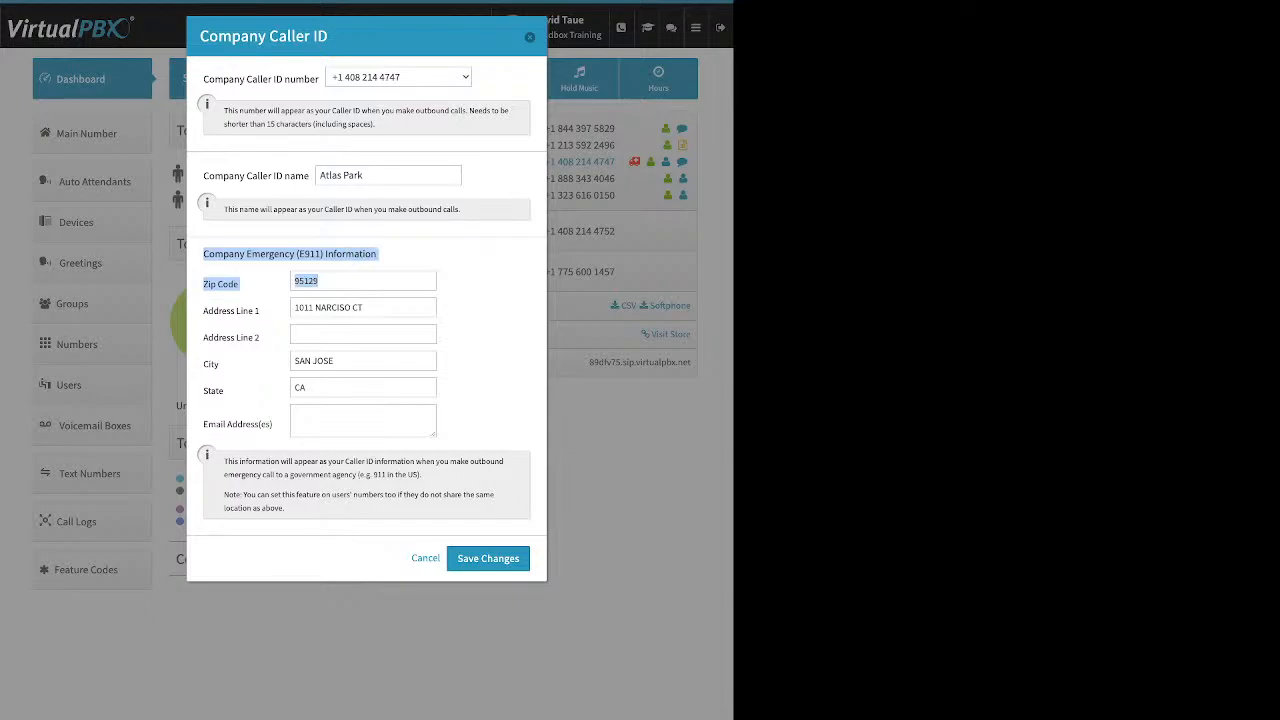
left_click(480, 292)
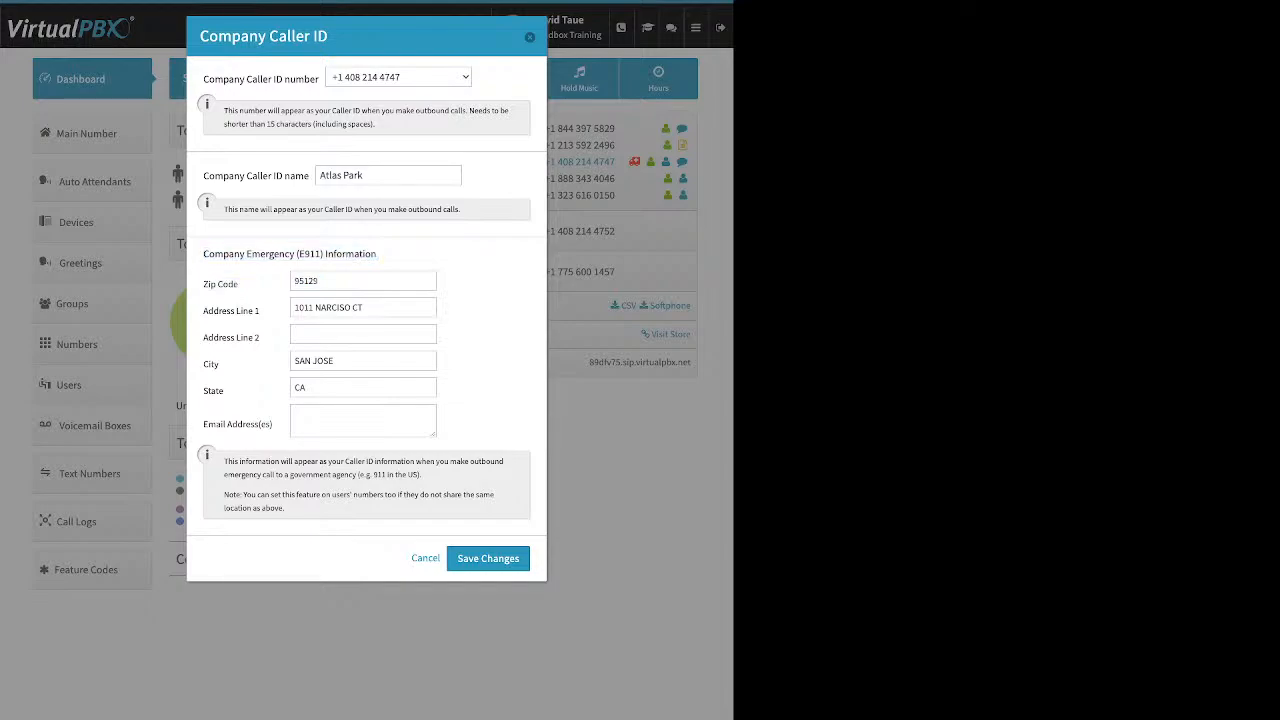
left_click_drag(203, 176, 309, 177)
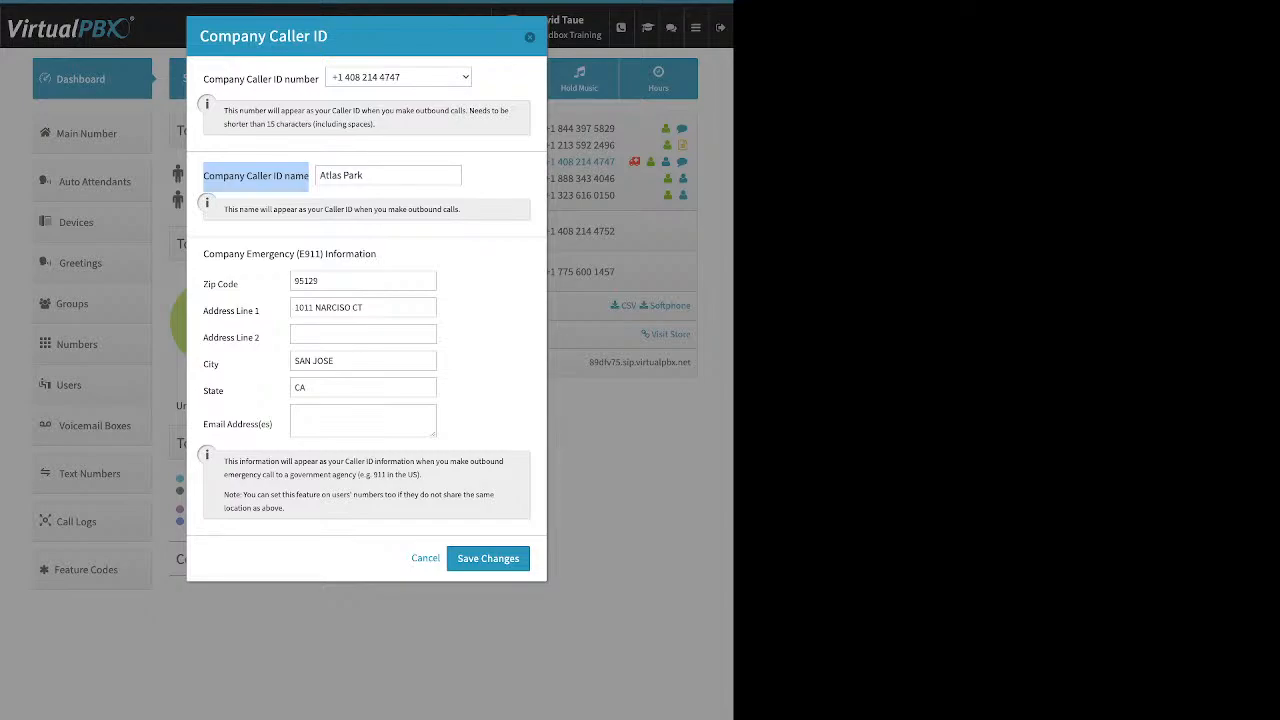
key("Escape")
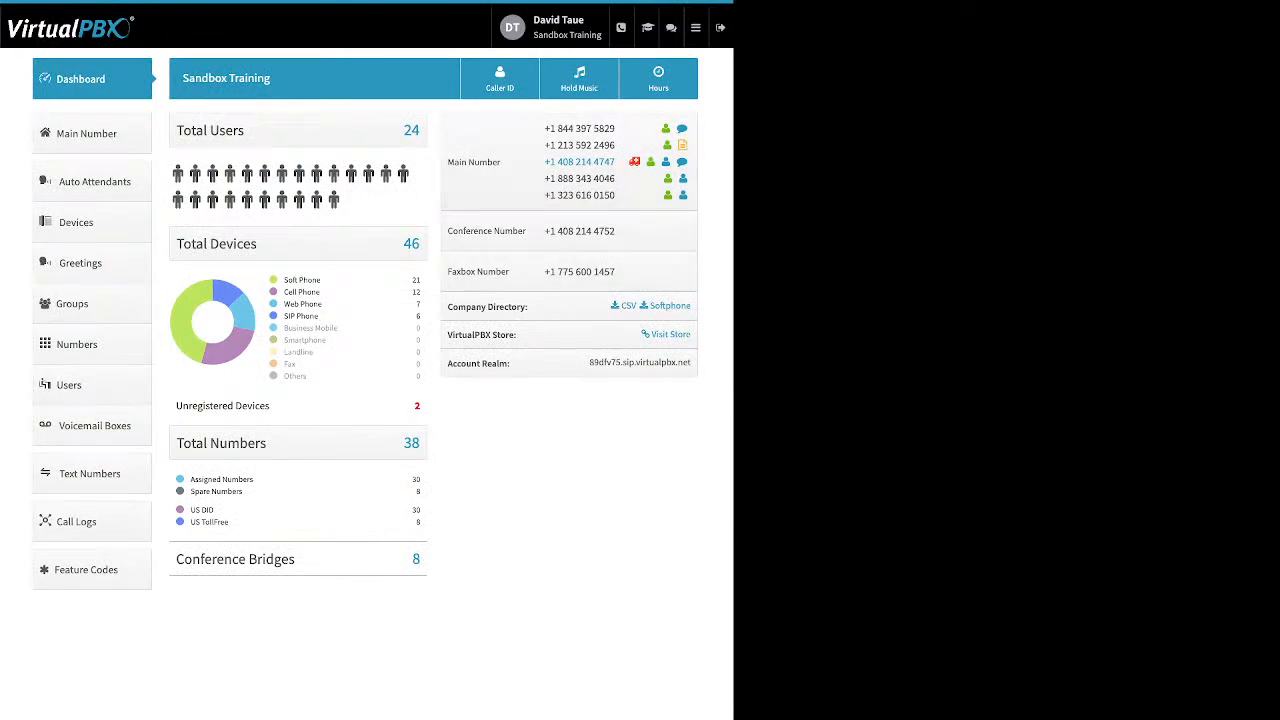
Step: Open the account's Music-On-Hold settings, show the audio file upload option, and close them without saving
left_click(579, 78)
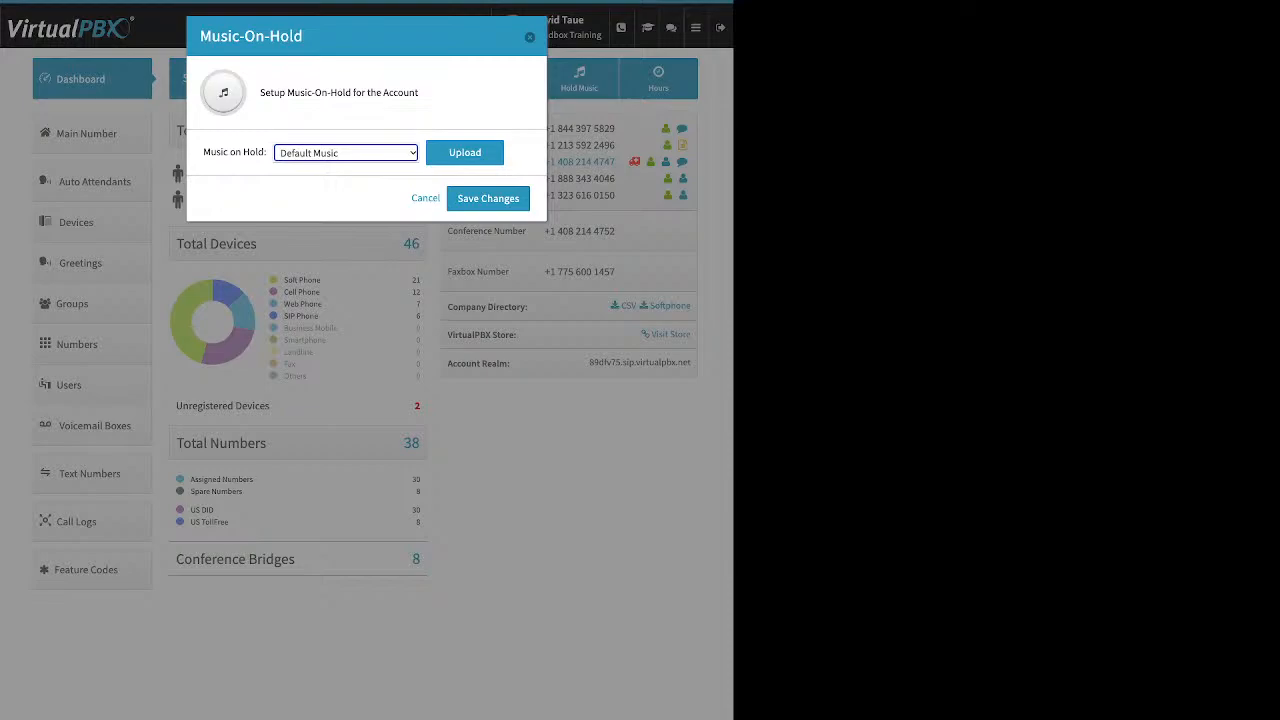
left_click(465, 153)
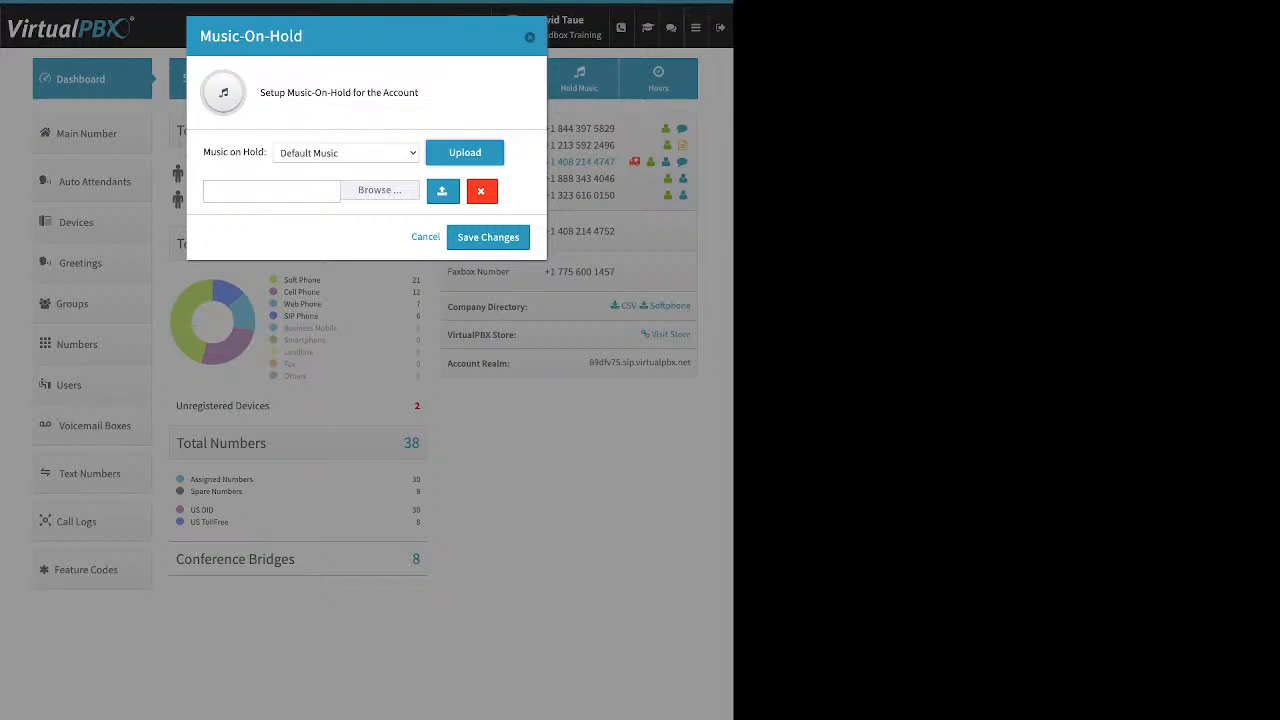
key("Escape")
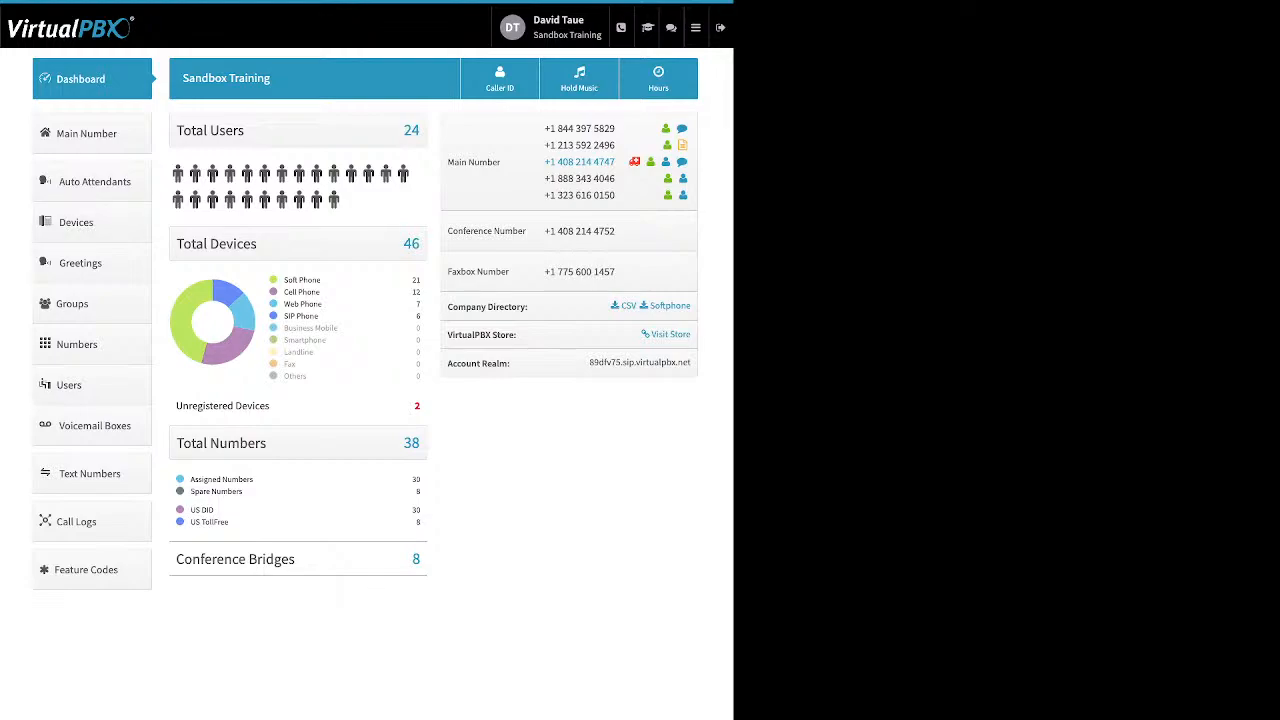
Step: Open the new-user form and examine its name, login email, password and main extension number fields
left_click(92, 385)
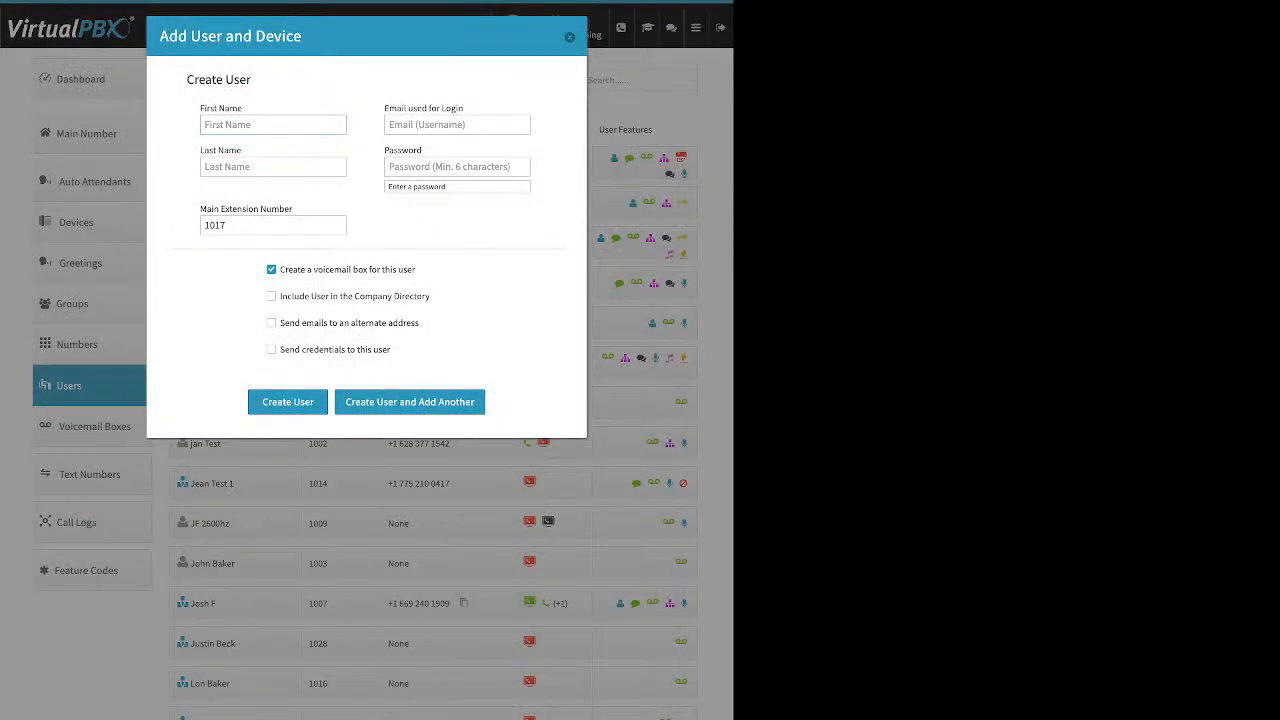
left_click_drag(237, 108, 207, 108)
left_click_drag(242, 151, 209, 151)
left_click_drag(464, 108, 385, 108)
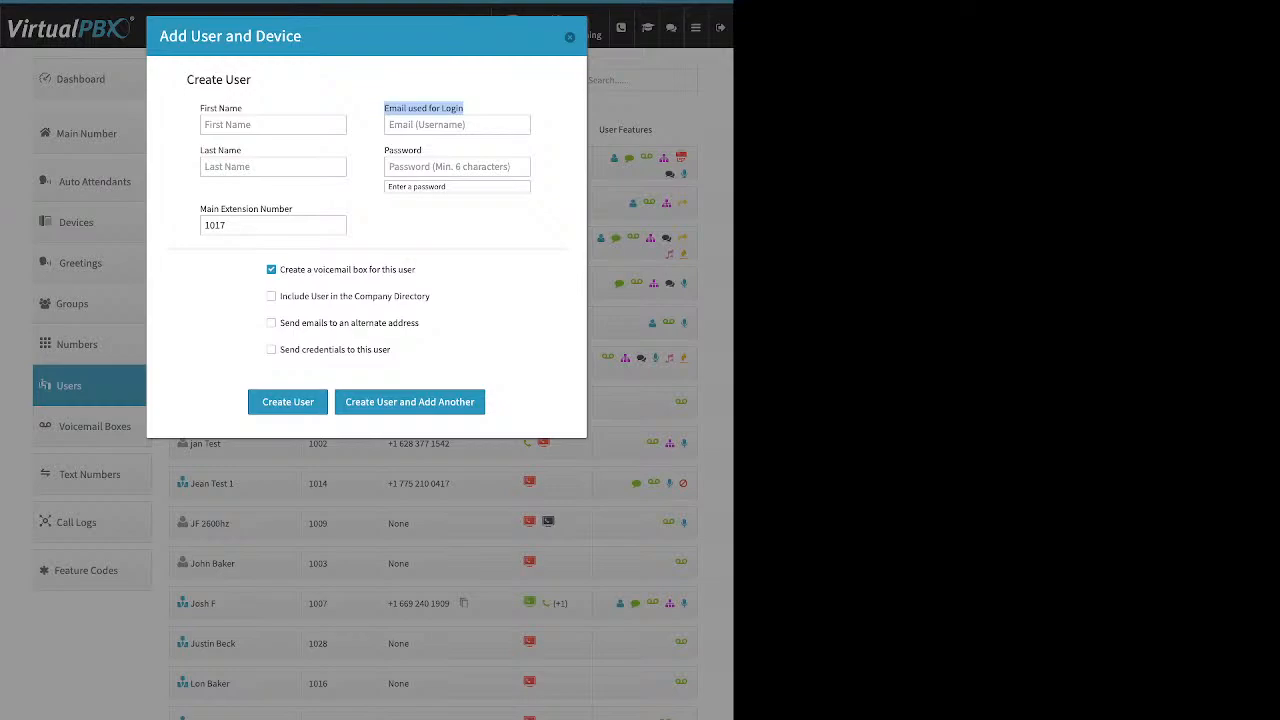
left_click(457, 167)
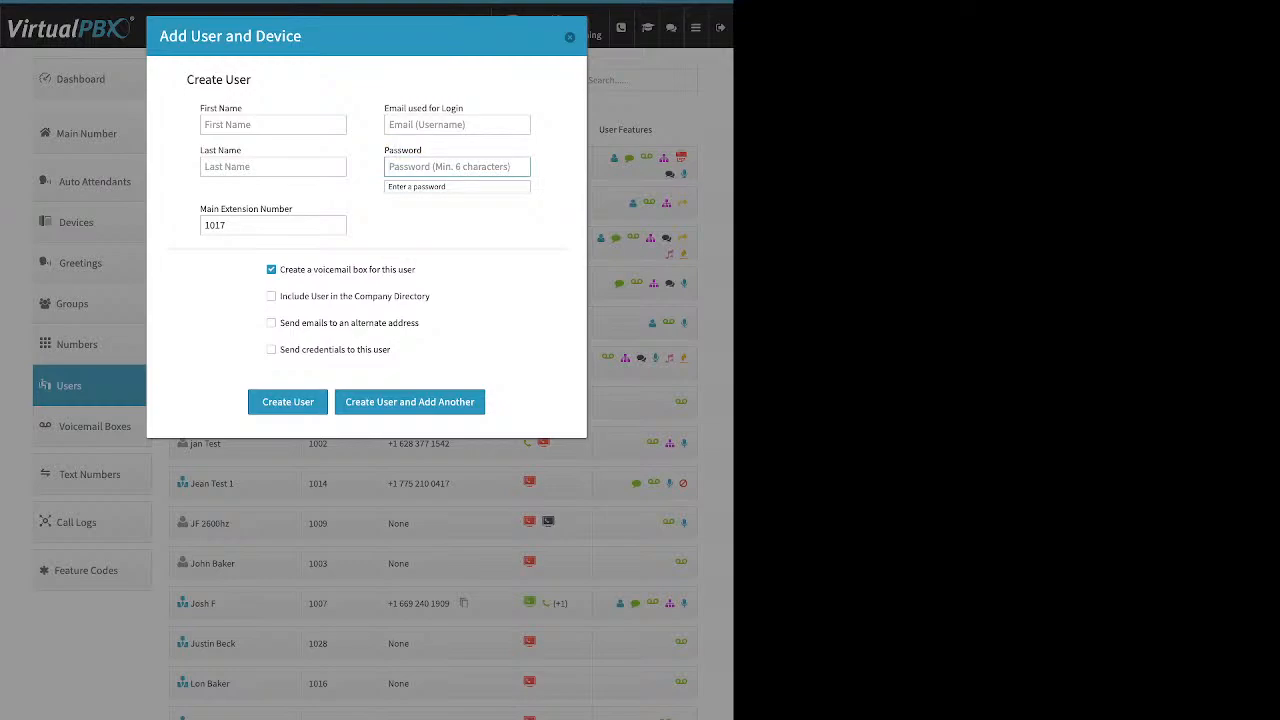
left_click(206, 225)
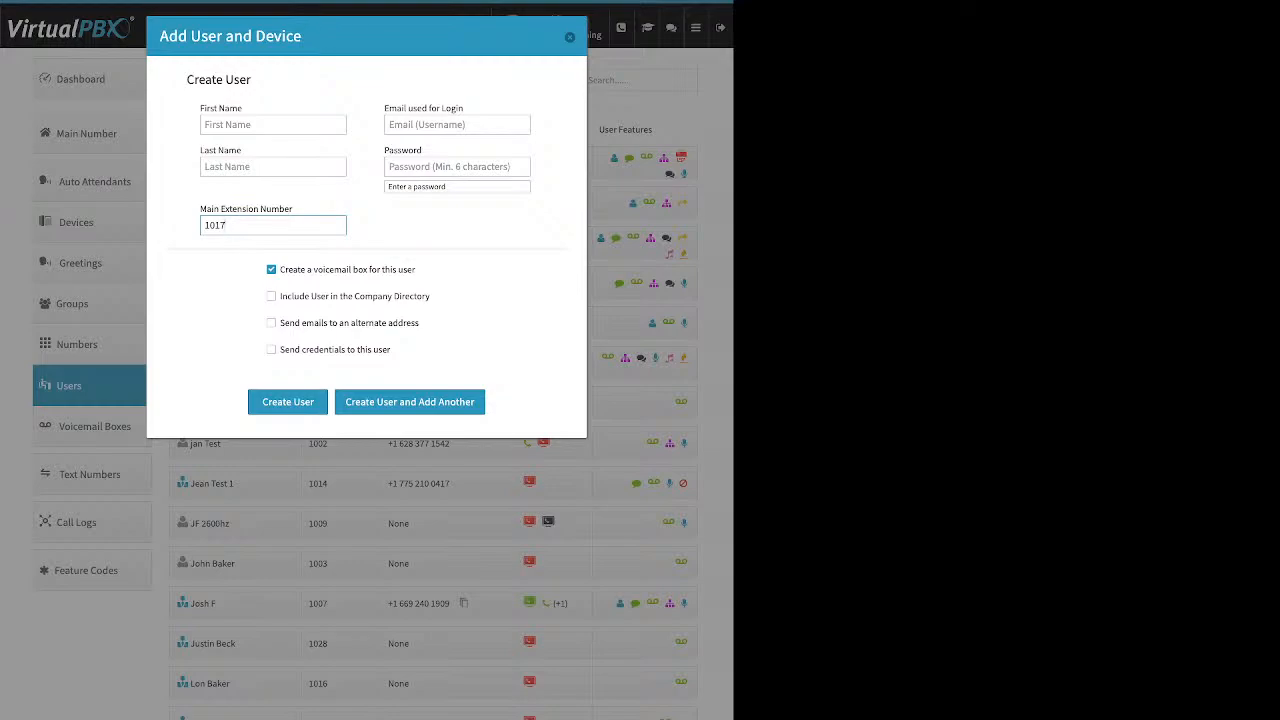
Step: Review the new user's voicemail box, company directory, alternate address and credentials options, and close the form without creating a user
triple_click(347, 270)
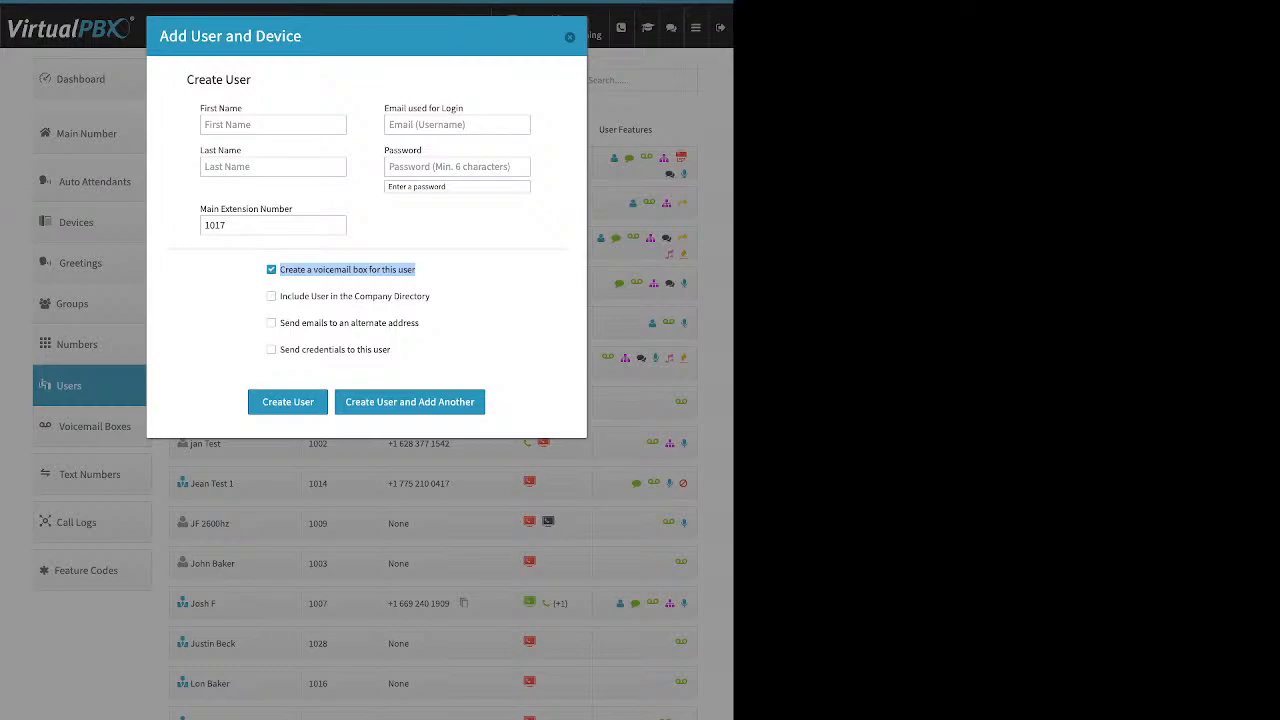
triple_click(354, 296)
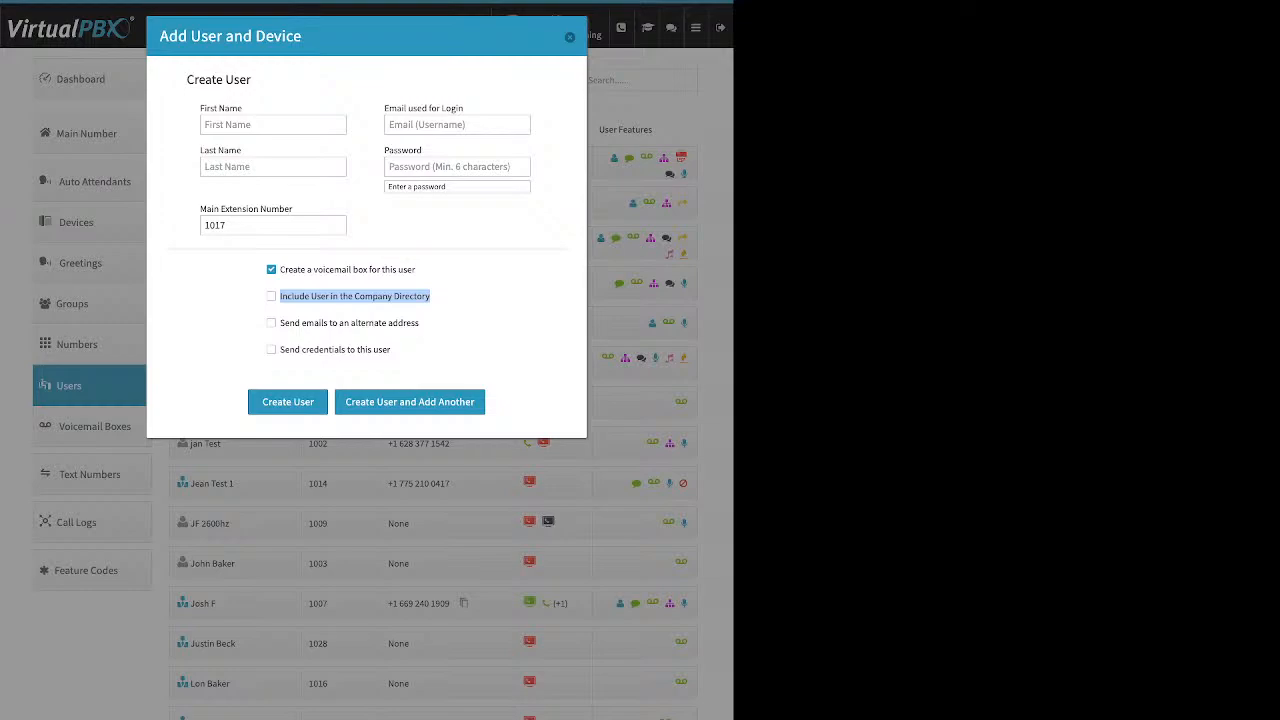
left_click(354, 323)
triple_click(354, 323)
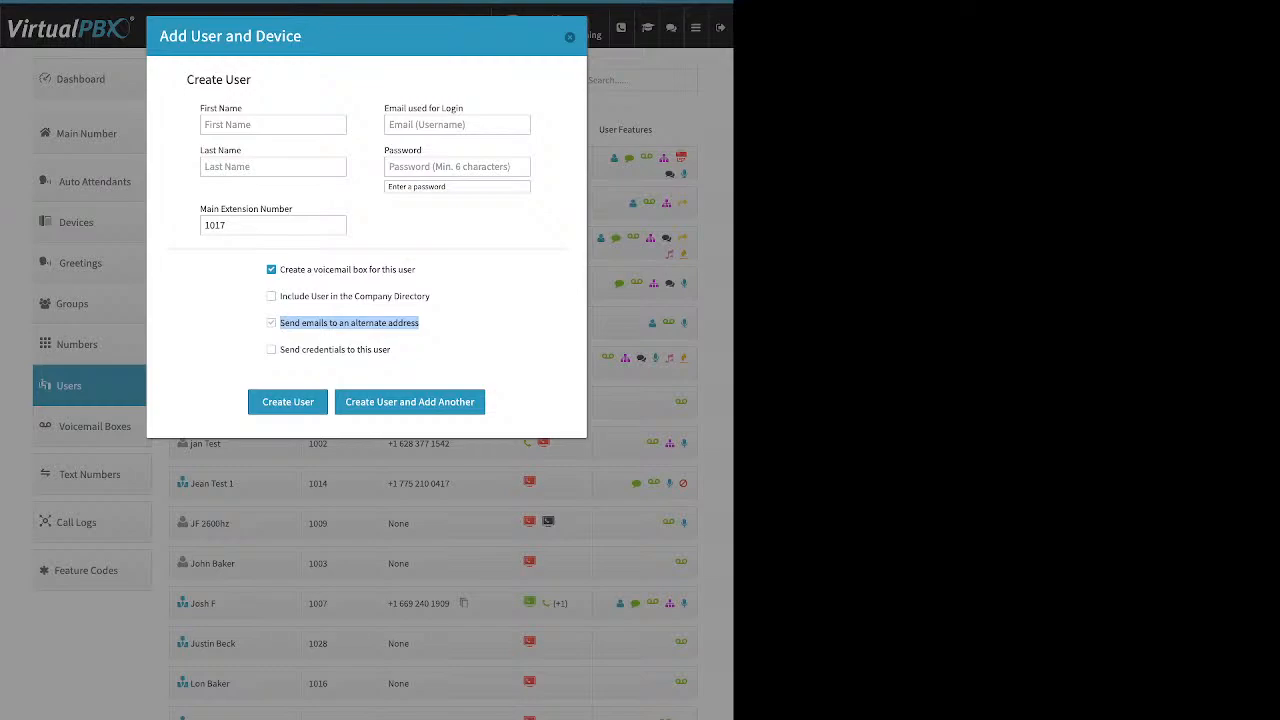
left_click(271, 296)
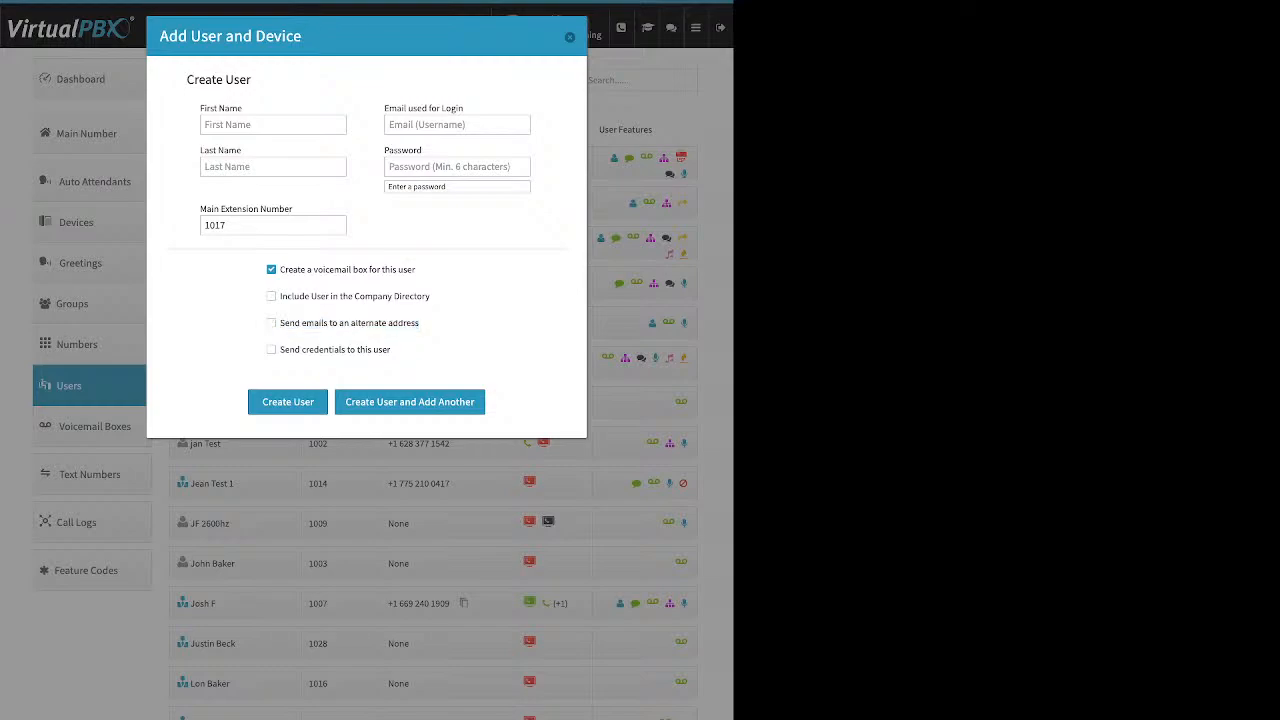
left_click(271, 322)
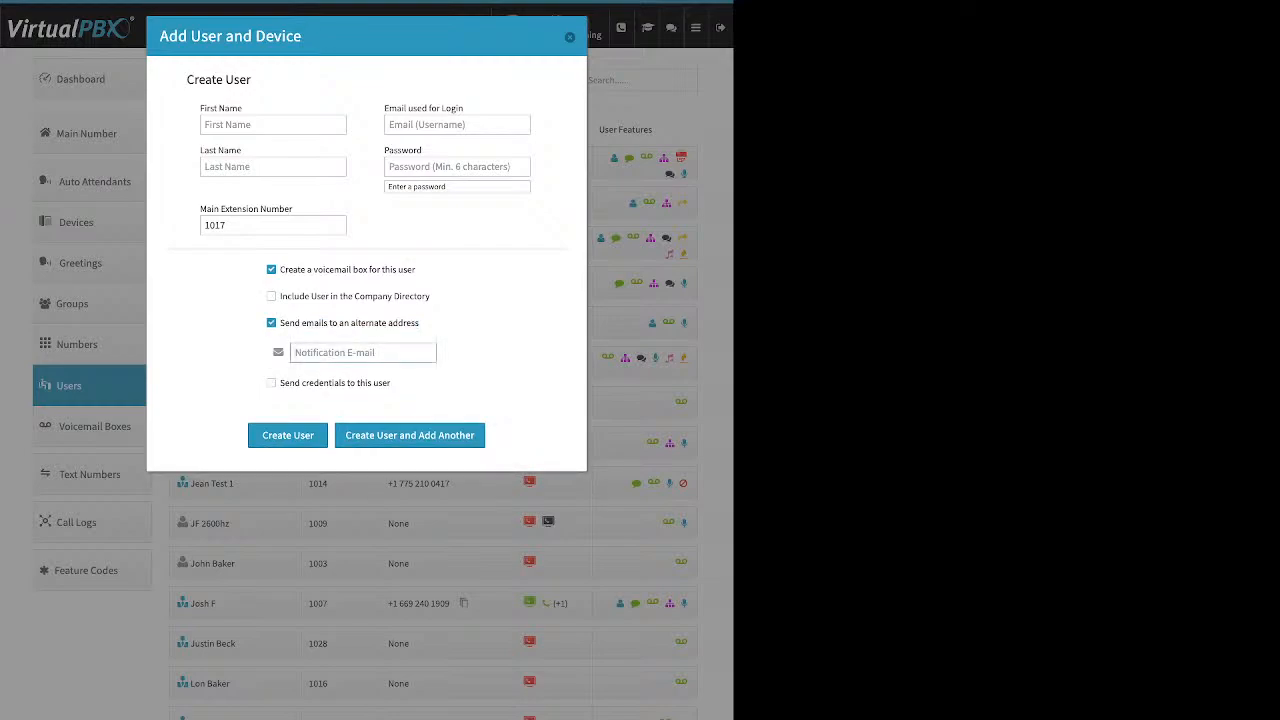
left_click(271, 322)
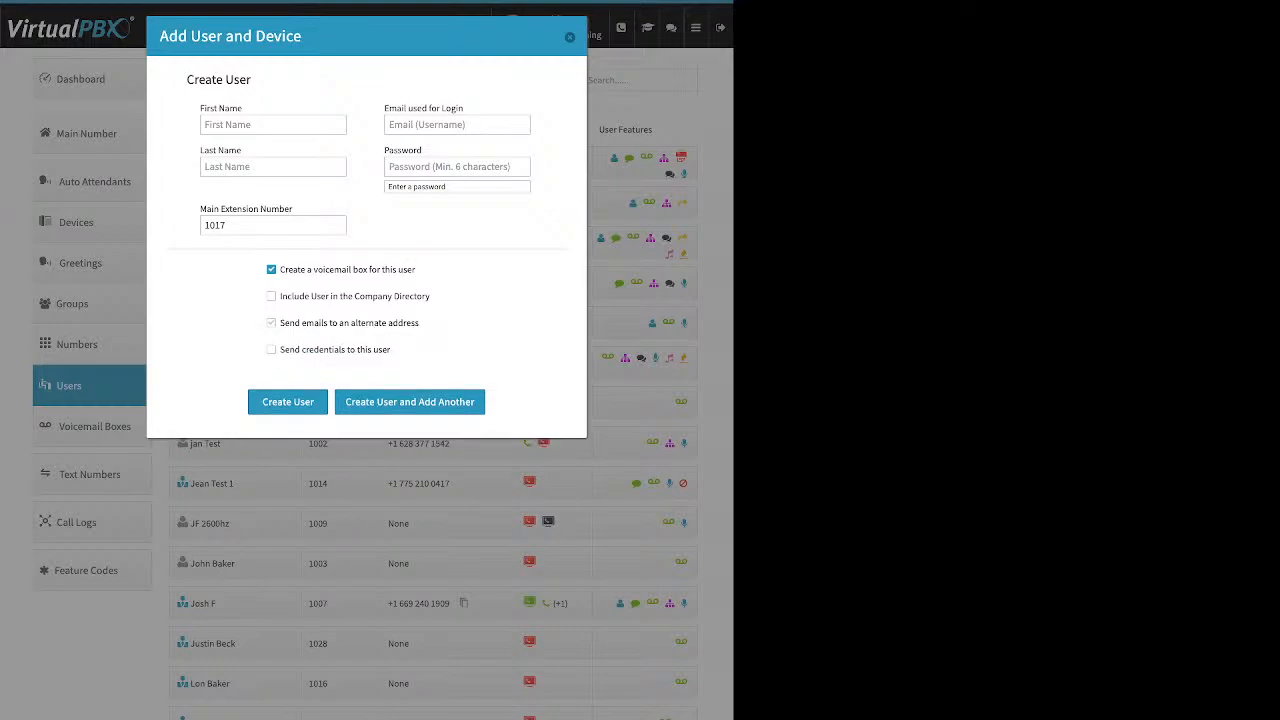
left_click_drag(392, 349, 280, 349)
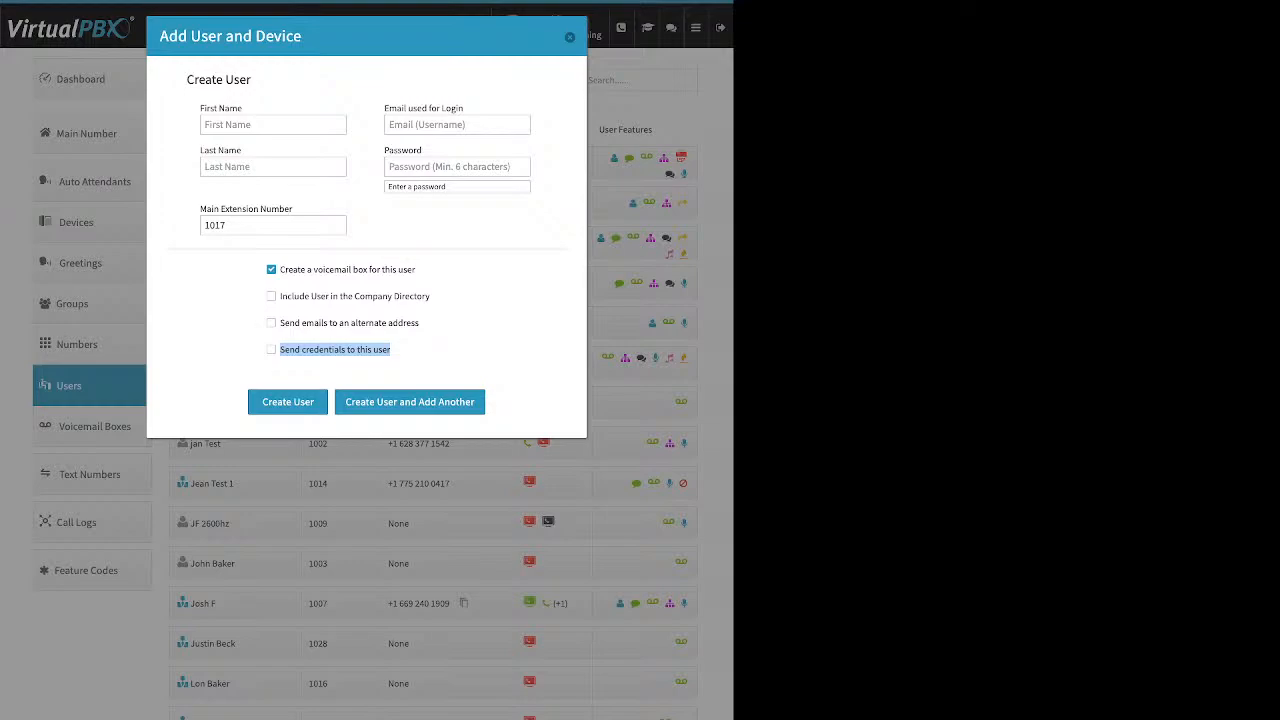
key("Escape")
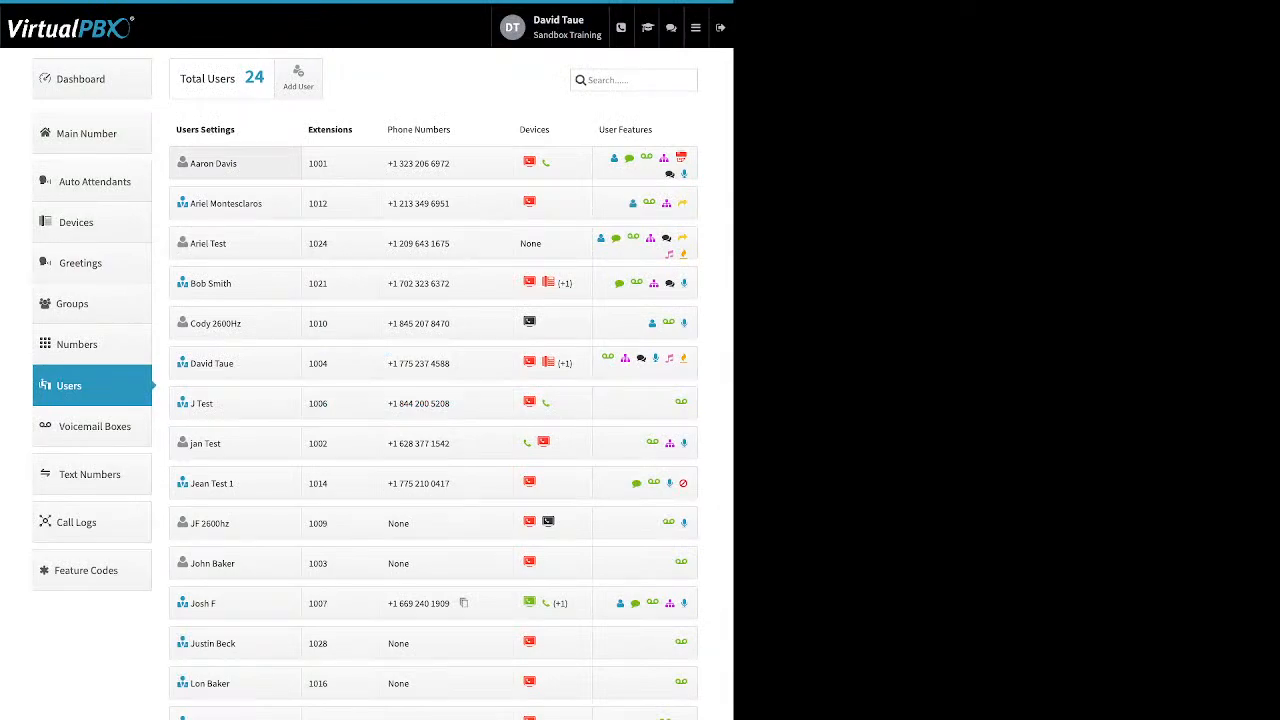
Step: Open the first listed user's settings, review the credentials update and password reset option, and cancel it
left_click(213, 163)
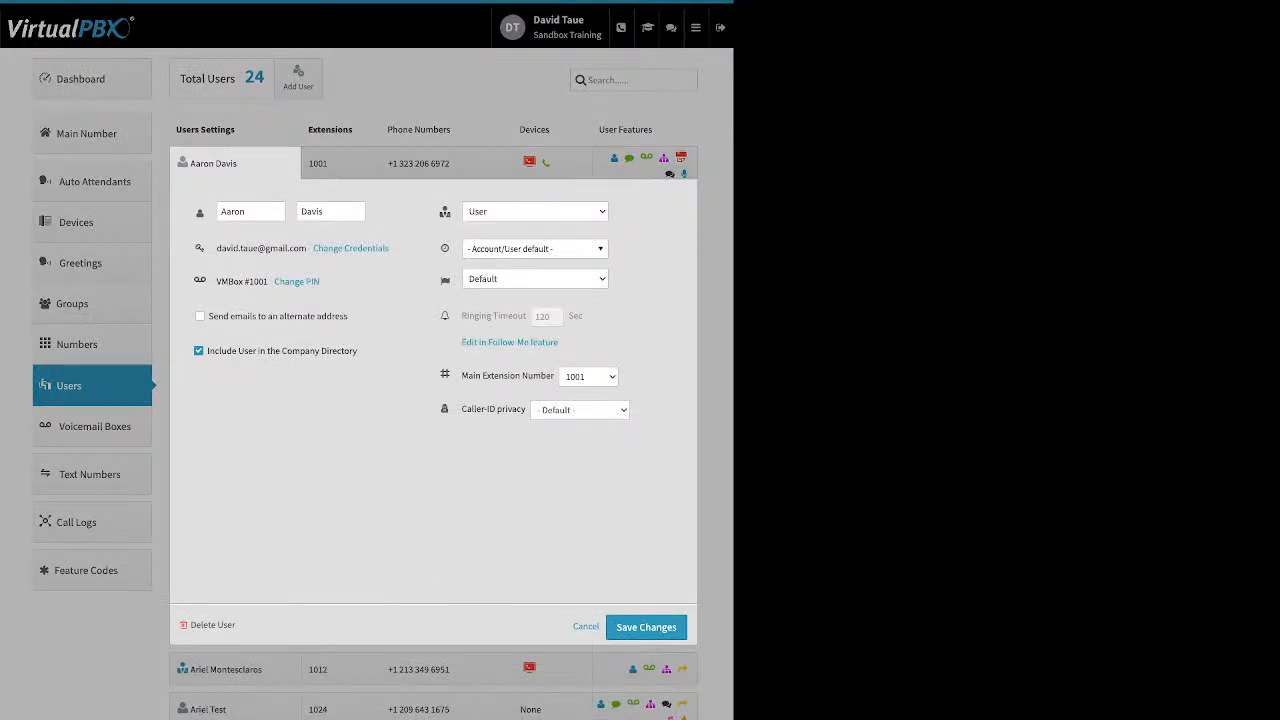
left_click(239, 211)
left_click(350, 248)
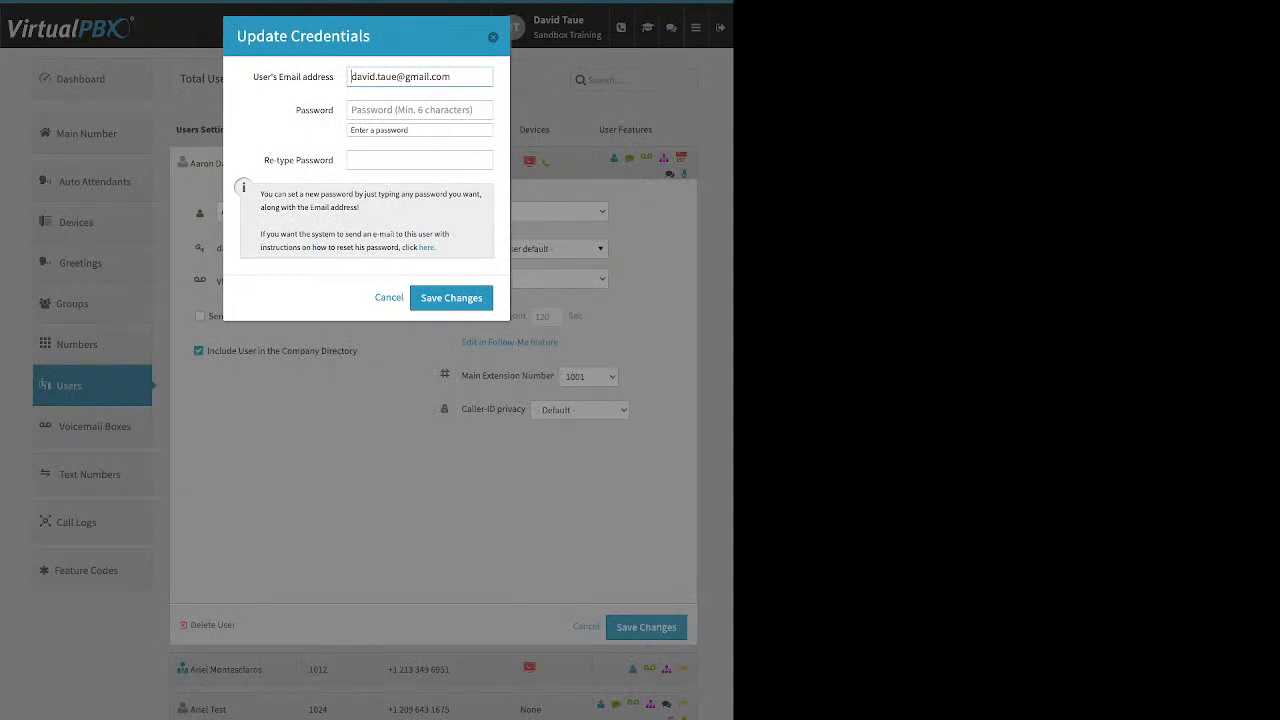
left_click_drag(437, 247, 418, 247)
left_click(443, 249)
left_click(389, 298)
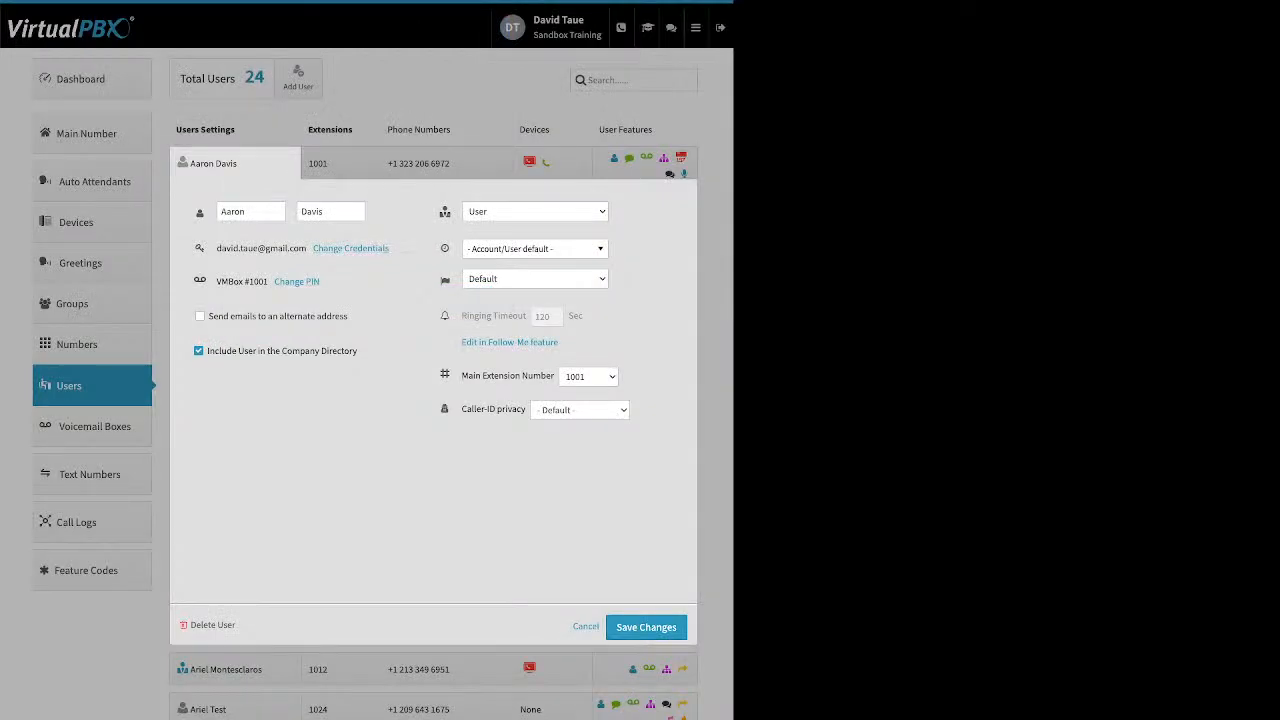
Step: Open the PIN update for the user's voicemail box and close it without entering a PIN
left_click_drag(321, 282, 264, 282)
left_click(297, 282)
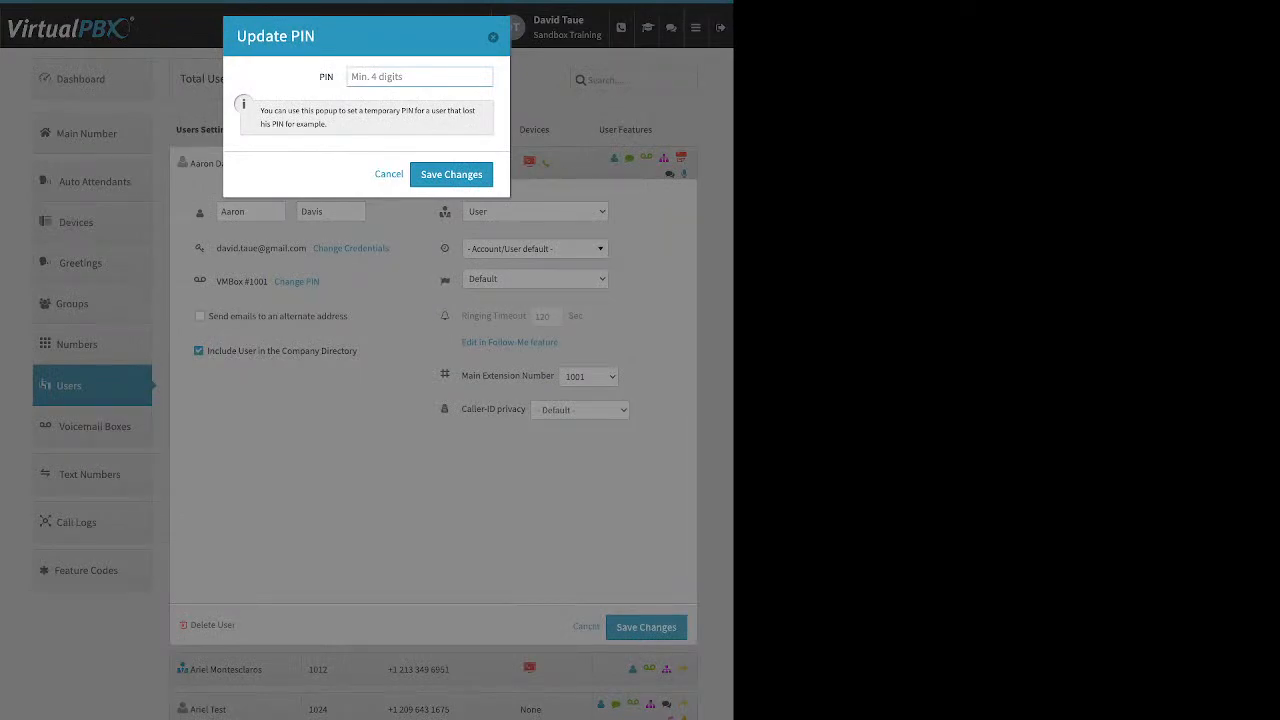
key("Escape")
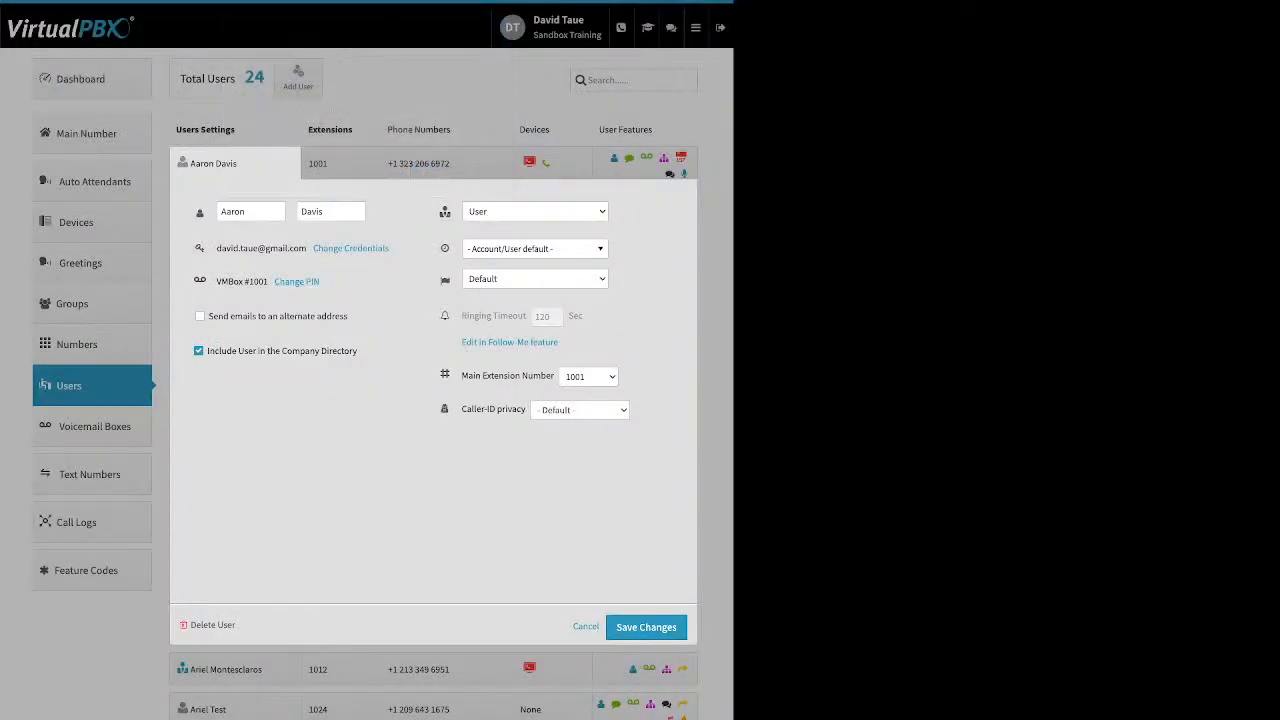
Step: Examine the user's alternate email, company directory, role, time zone and ringing timeout settings without changing them
left_click_drag(349, 316, 229, 316)
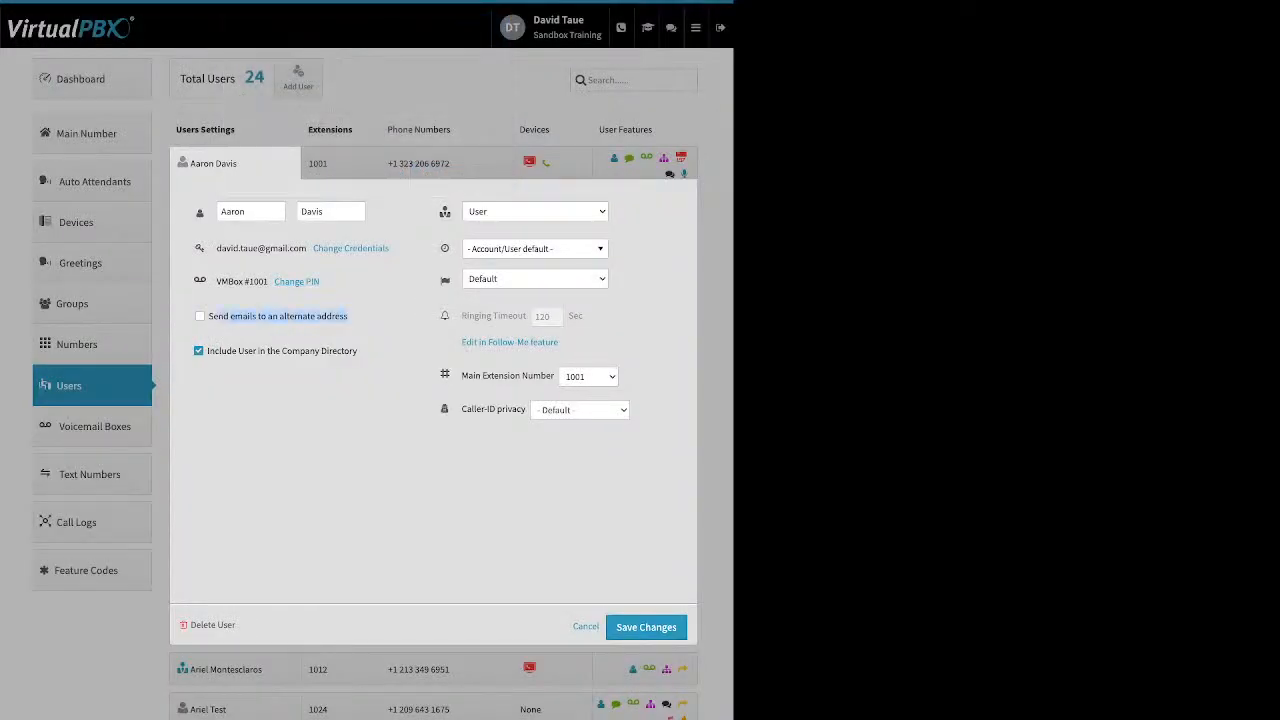
left_click_drag(358, 351, 208, 351)
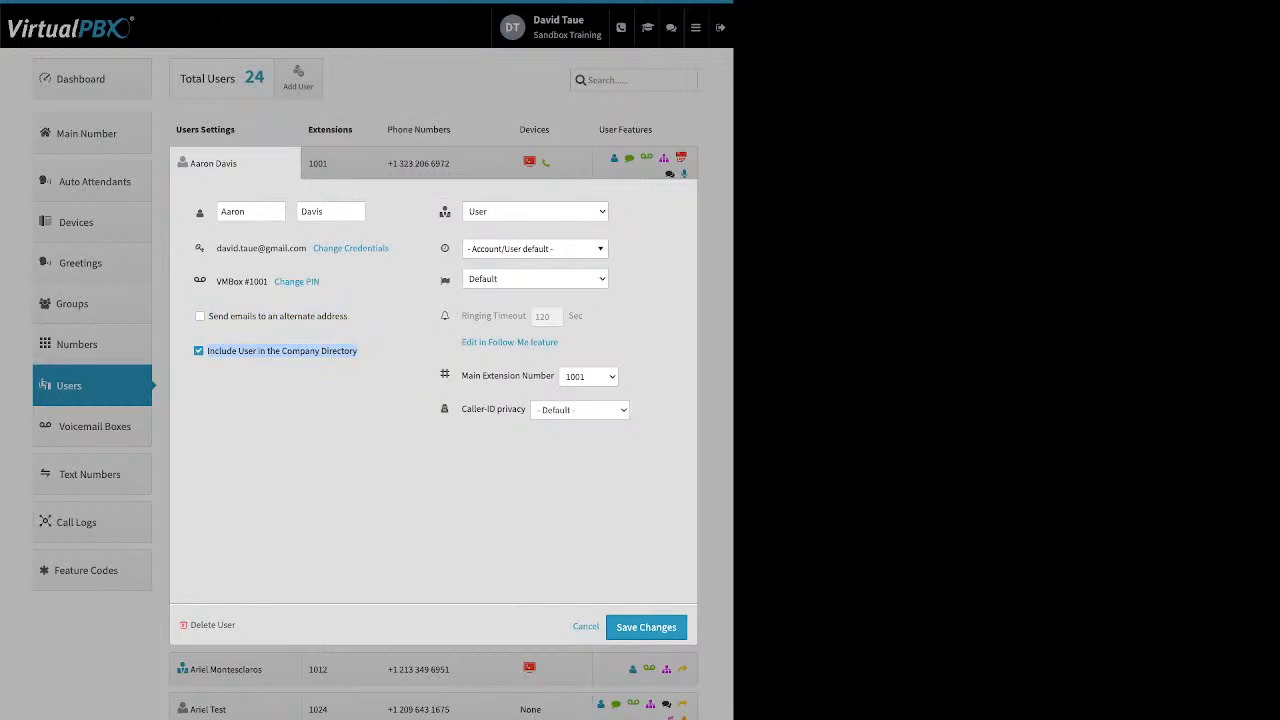
mouse_move(445, 212)
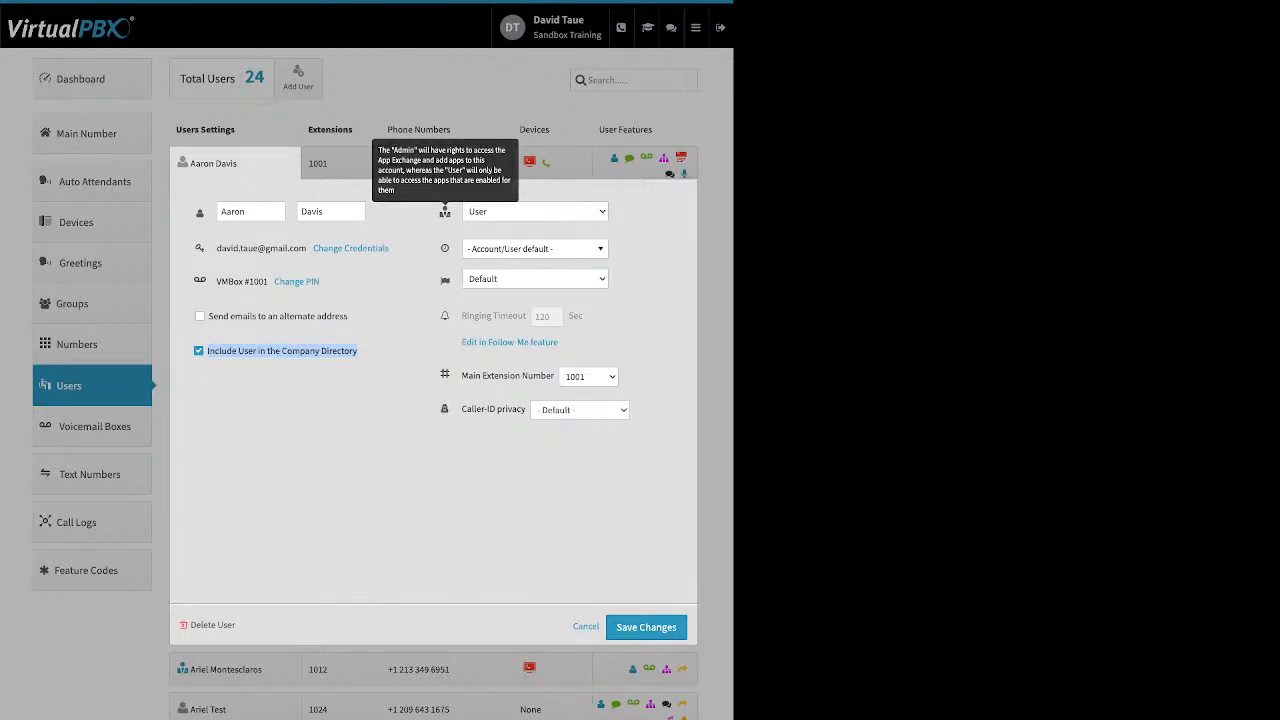
mouse_move(445, 248)
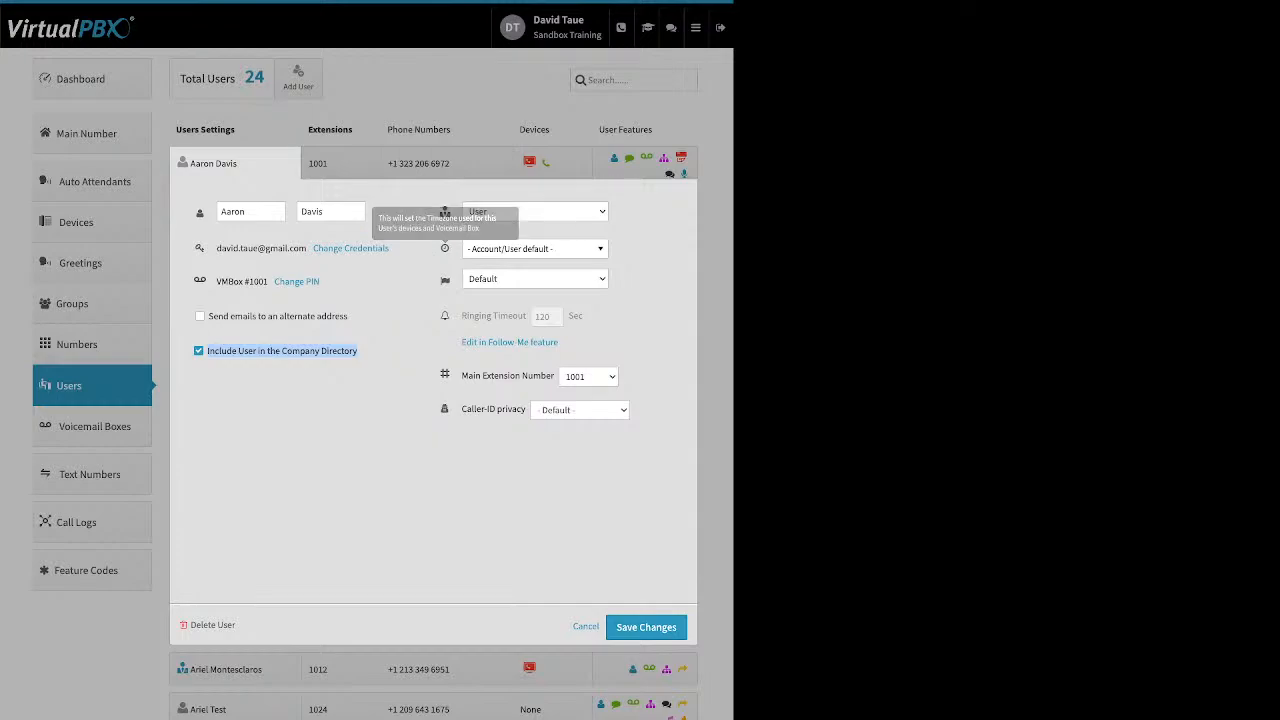
left_click(530, 248)
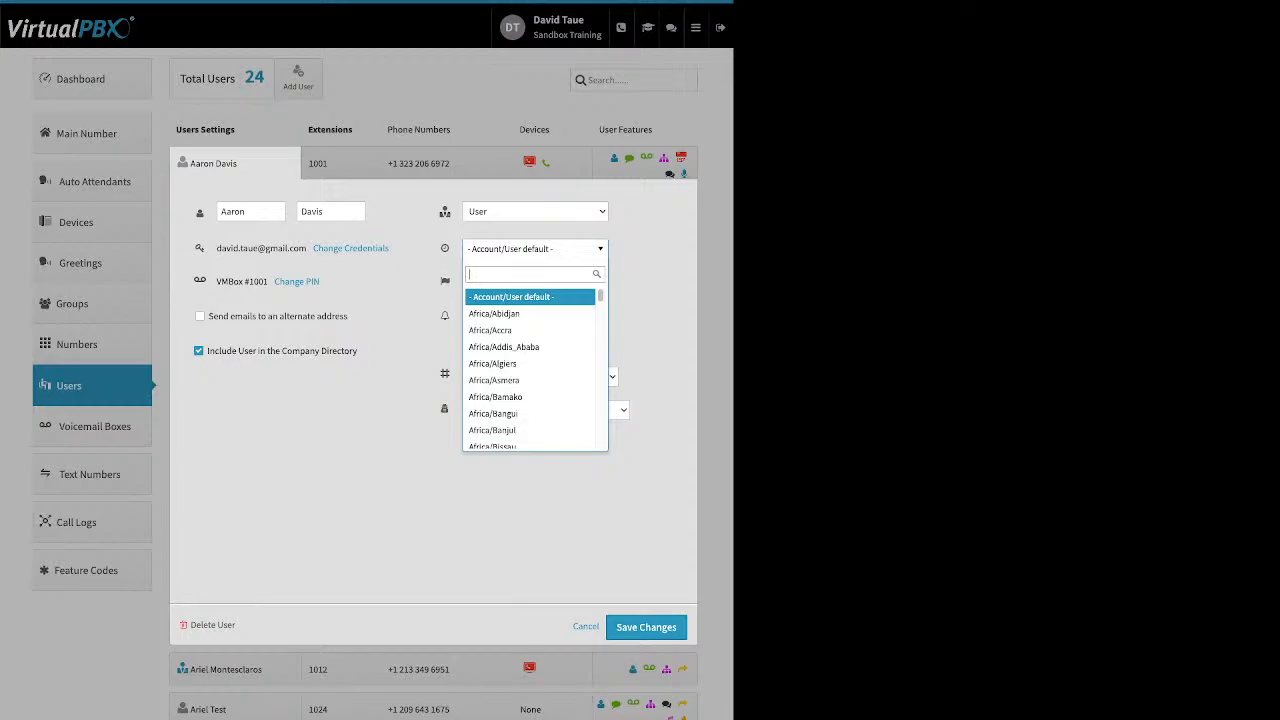
key("Escape")
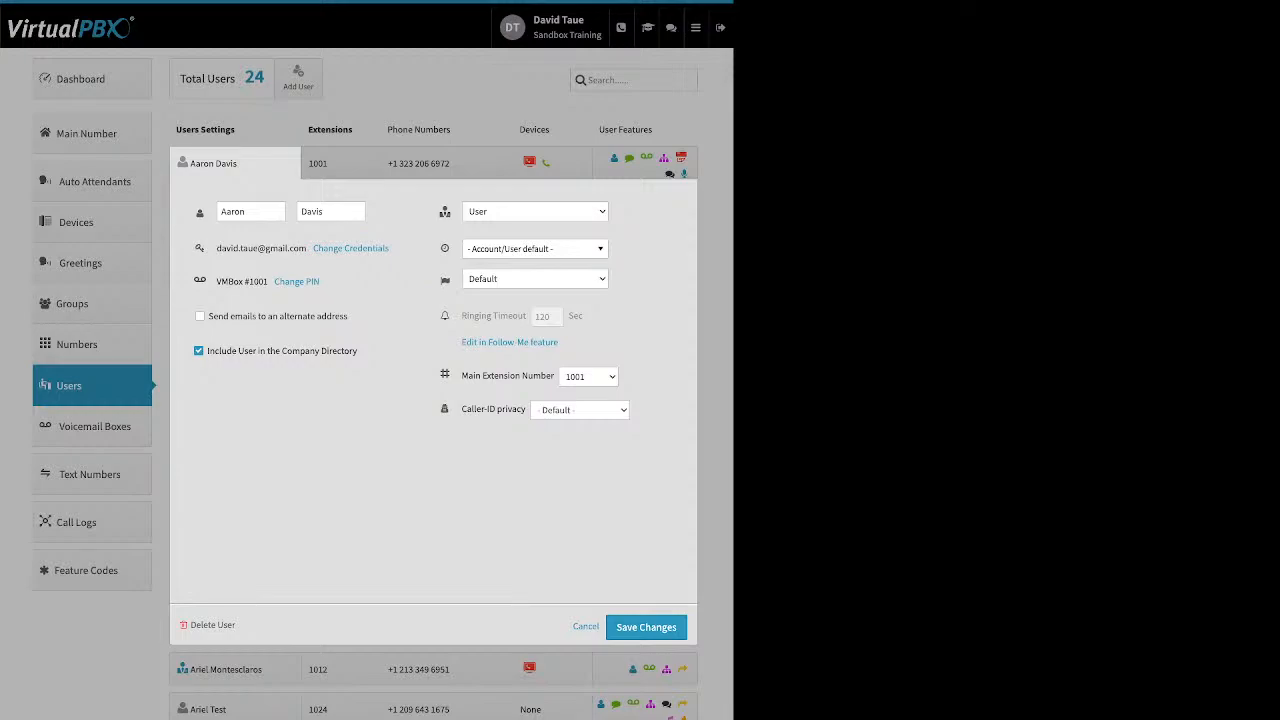
mouse_move(522, 316)
Step: Open the extensions of the user with extension 1001 and add an entry for extension 1017 without saving
left_click(341, 163)
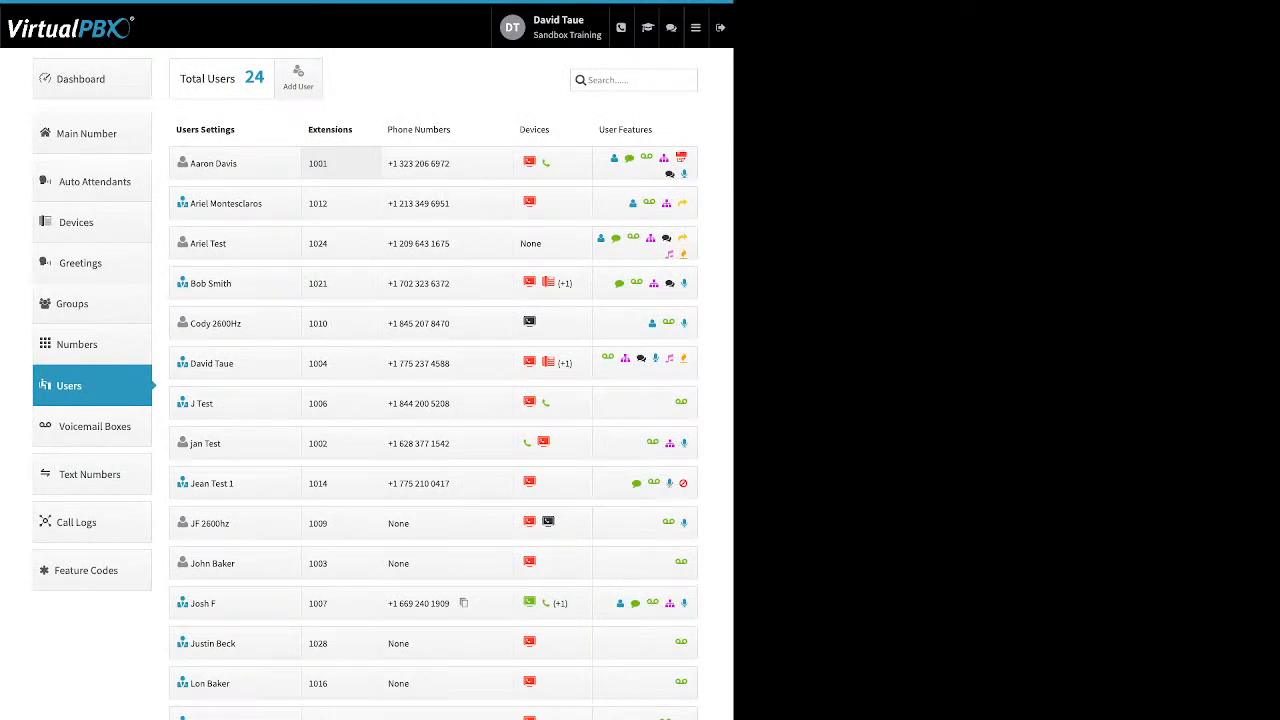
left_click(340, 163)
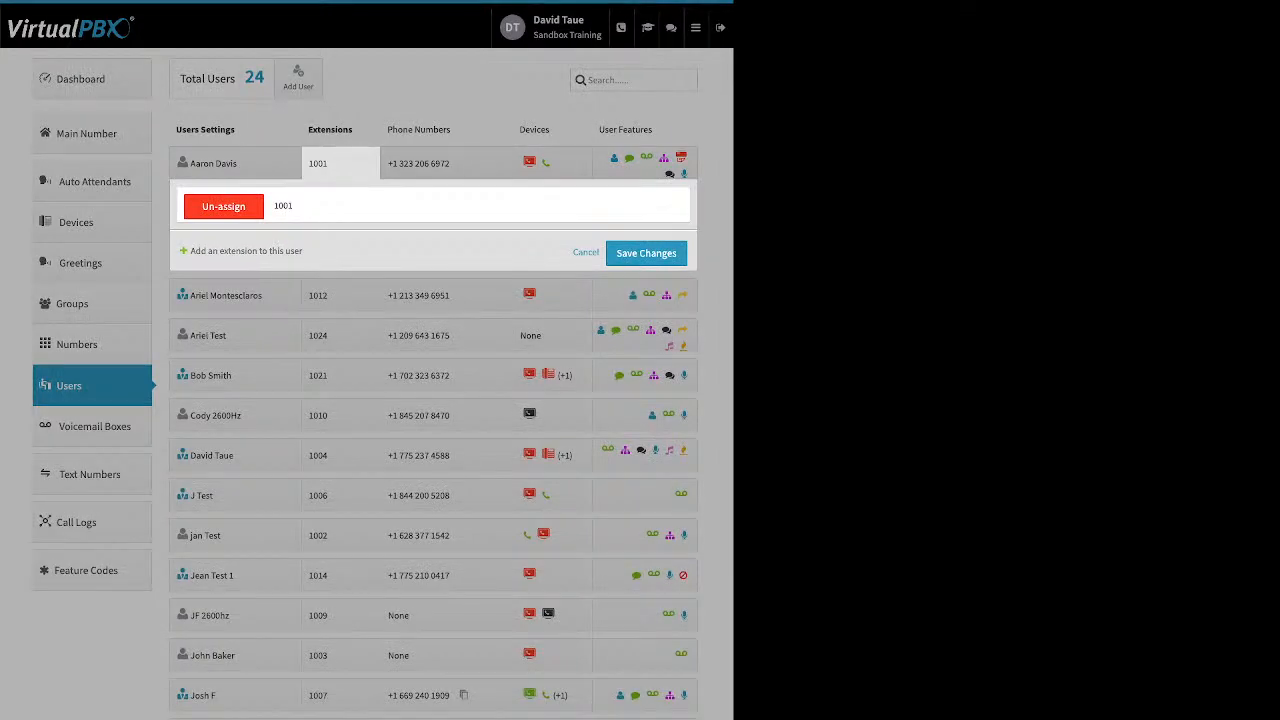
left_click(246, 251)
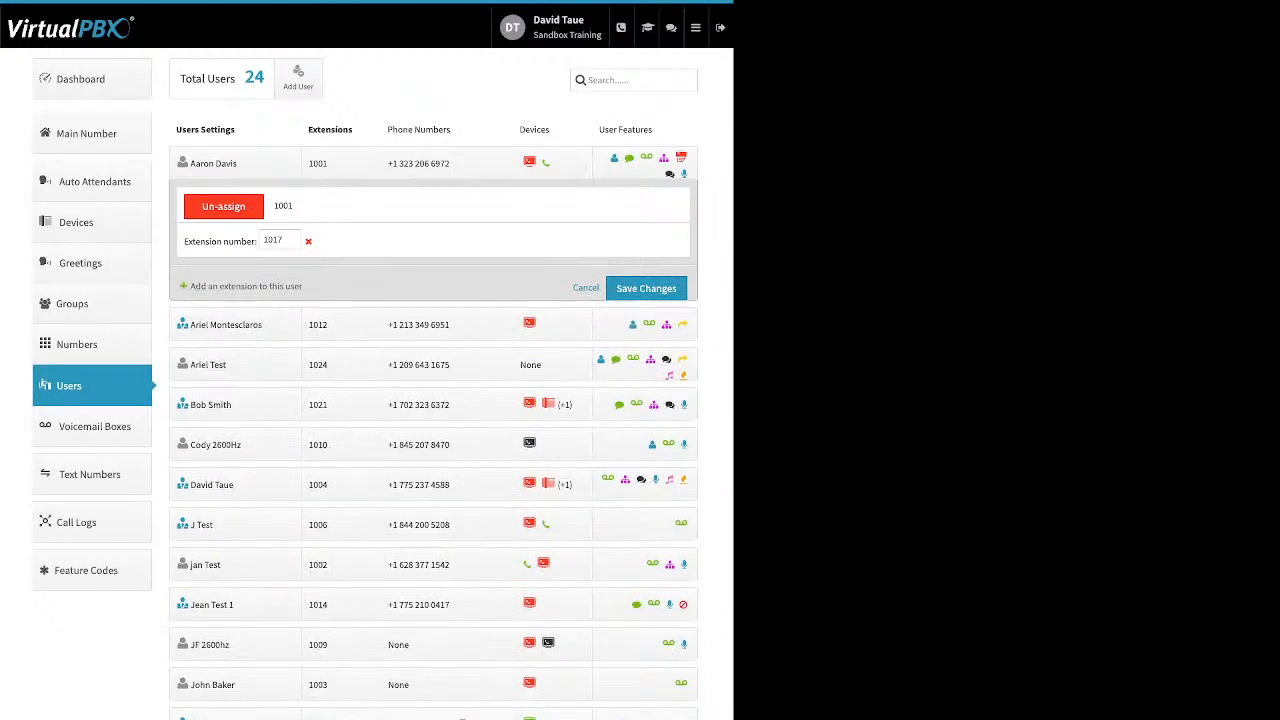
Step: Open the same user's phone numbers, select the fourth spare number in the list, and cancel the assignment
left_click(418, 163)
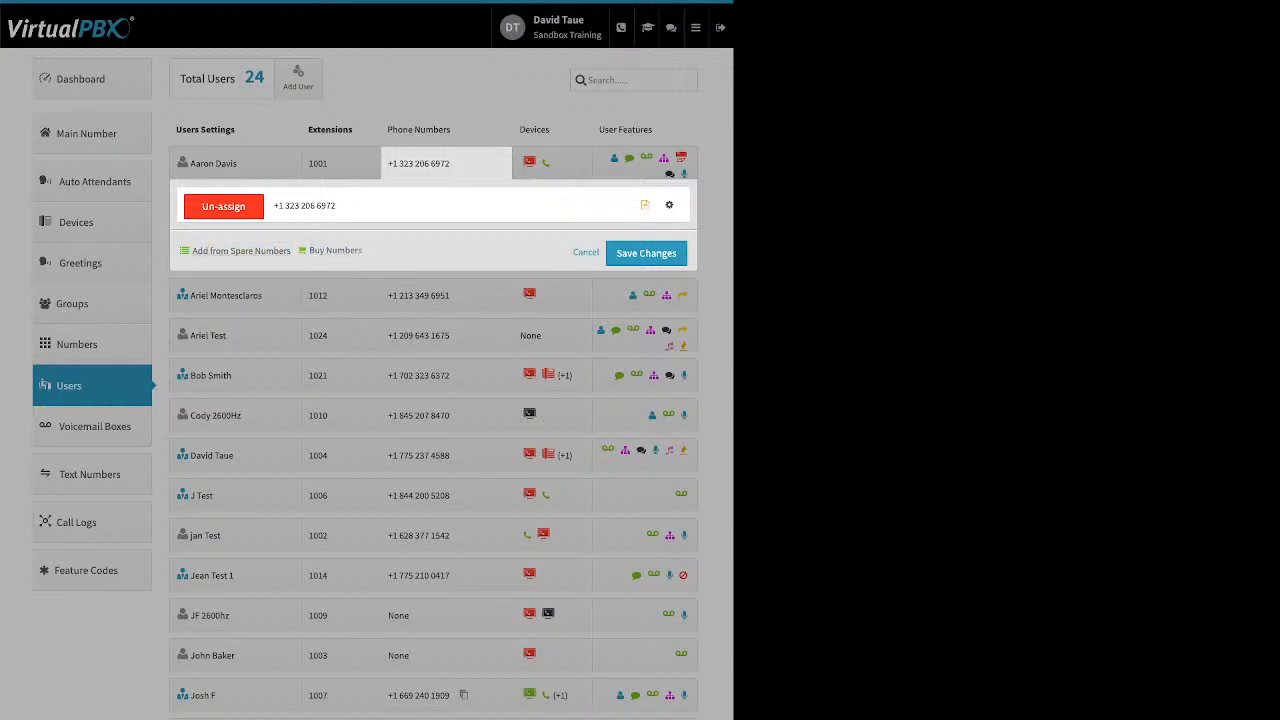
left_click(241, 251)
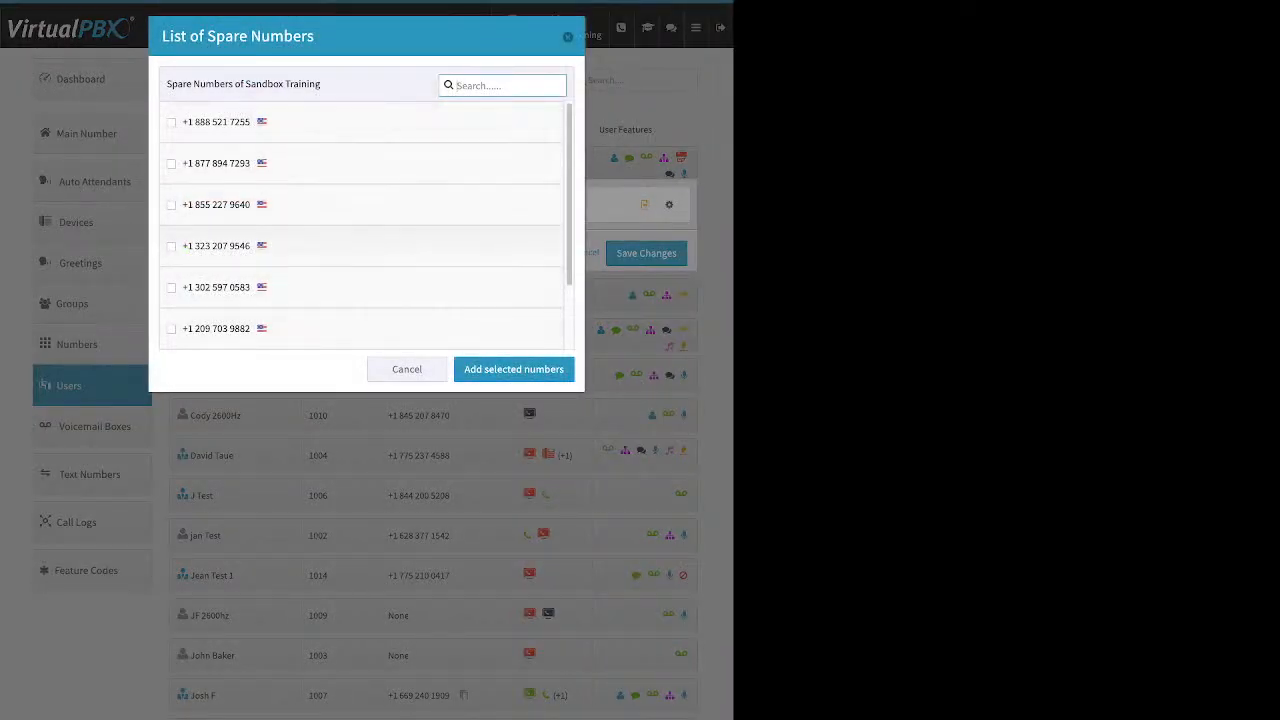
left_click(171, 246)
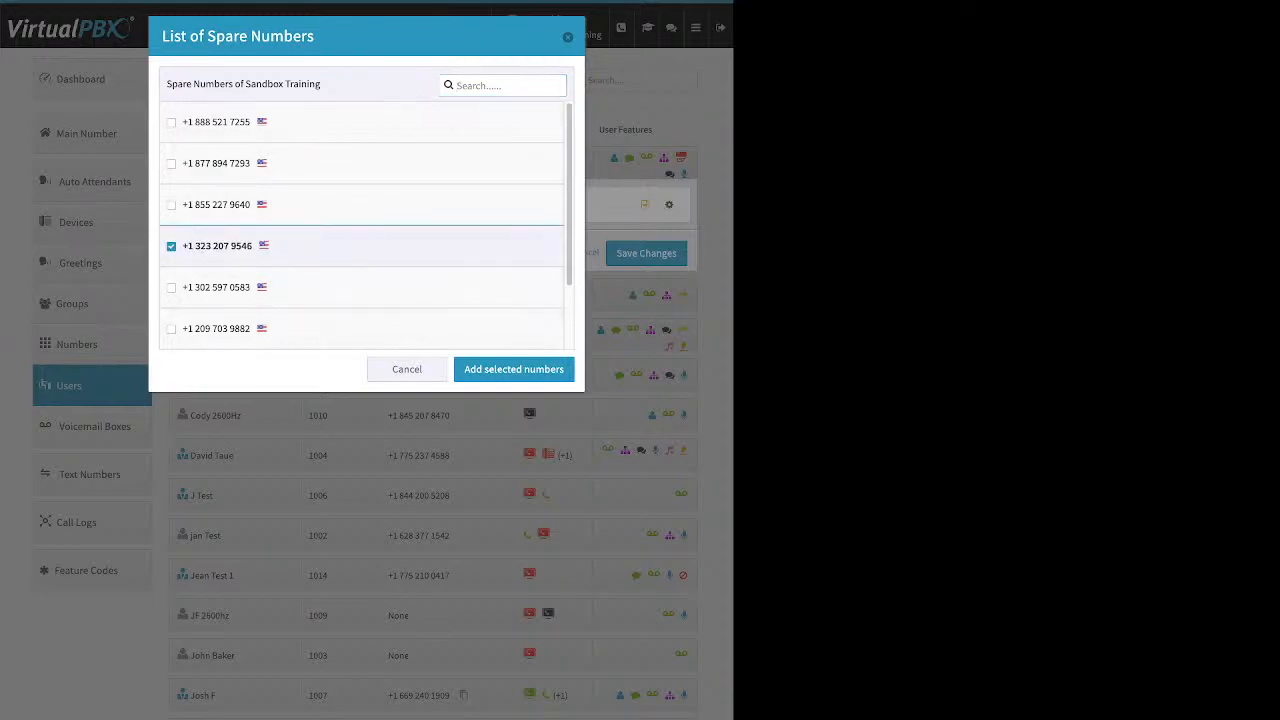
left_click(407, 369)
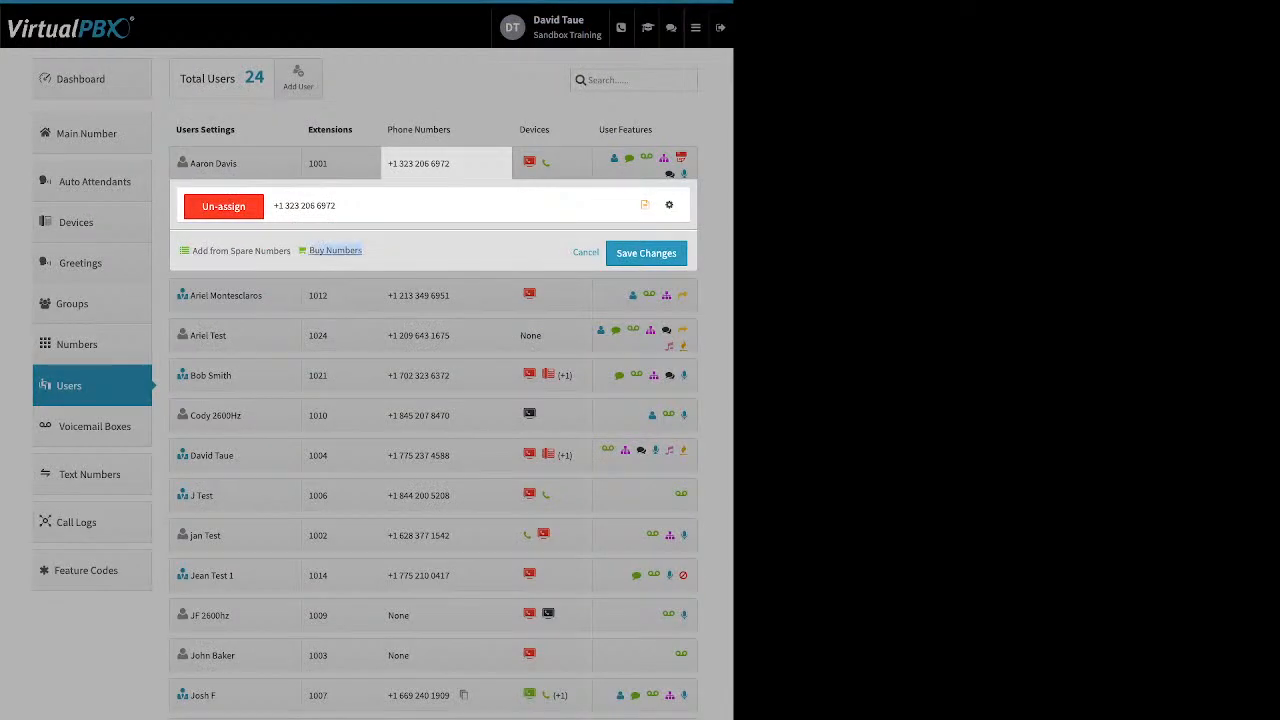
Step: Buy the third listed toll-free number with prefix 85* for the user with extension 1001
left_click(335, 250)
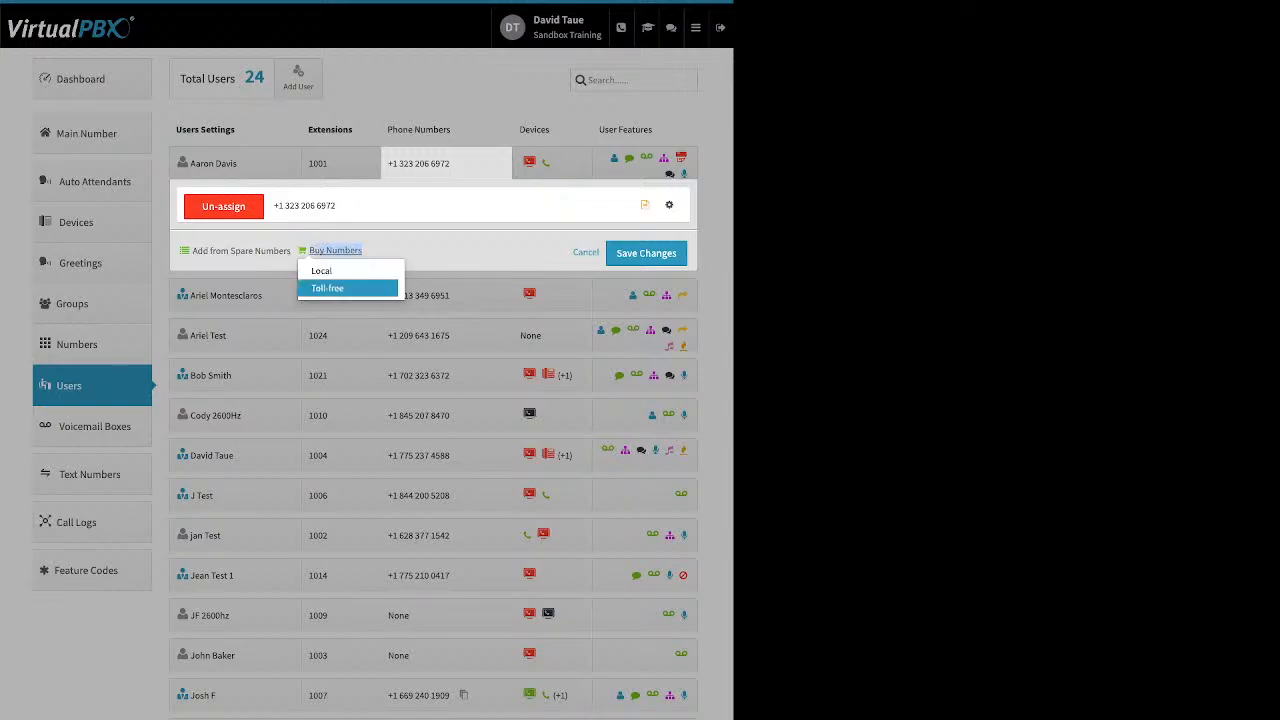
left_click(340, 288)
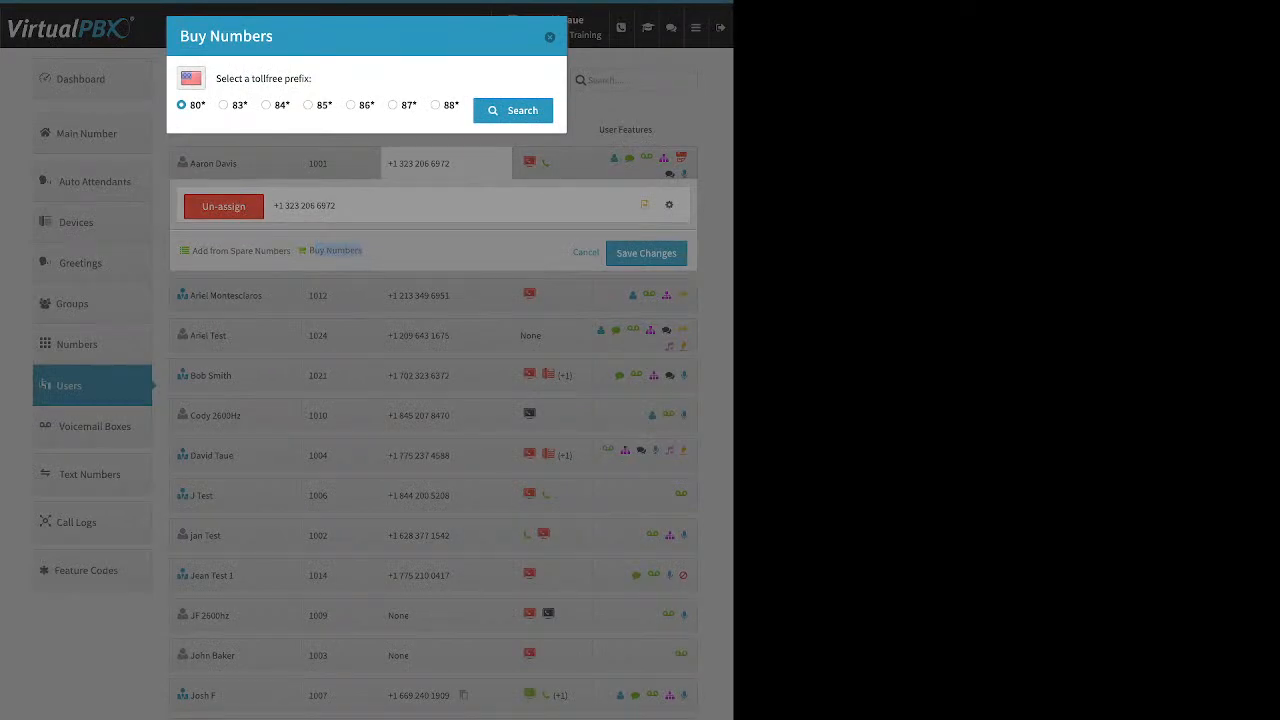
left_click(308, 105)
left_click(513, 110)
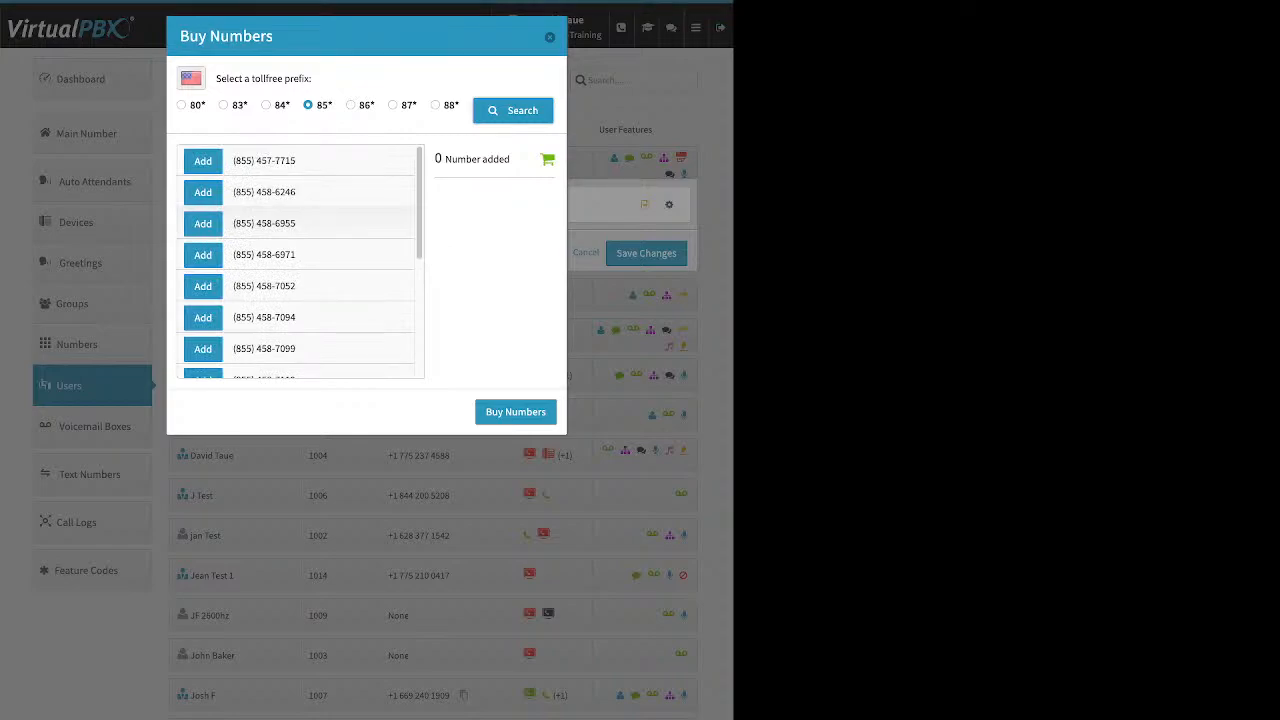
left_click(203, 223)
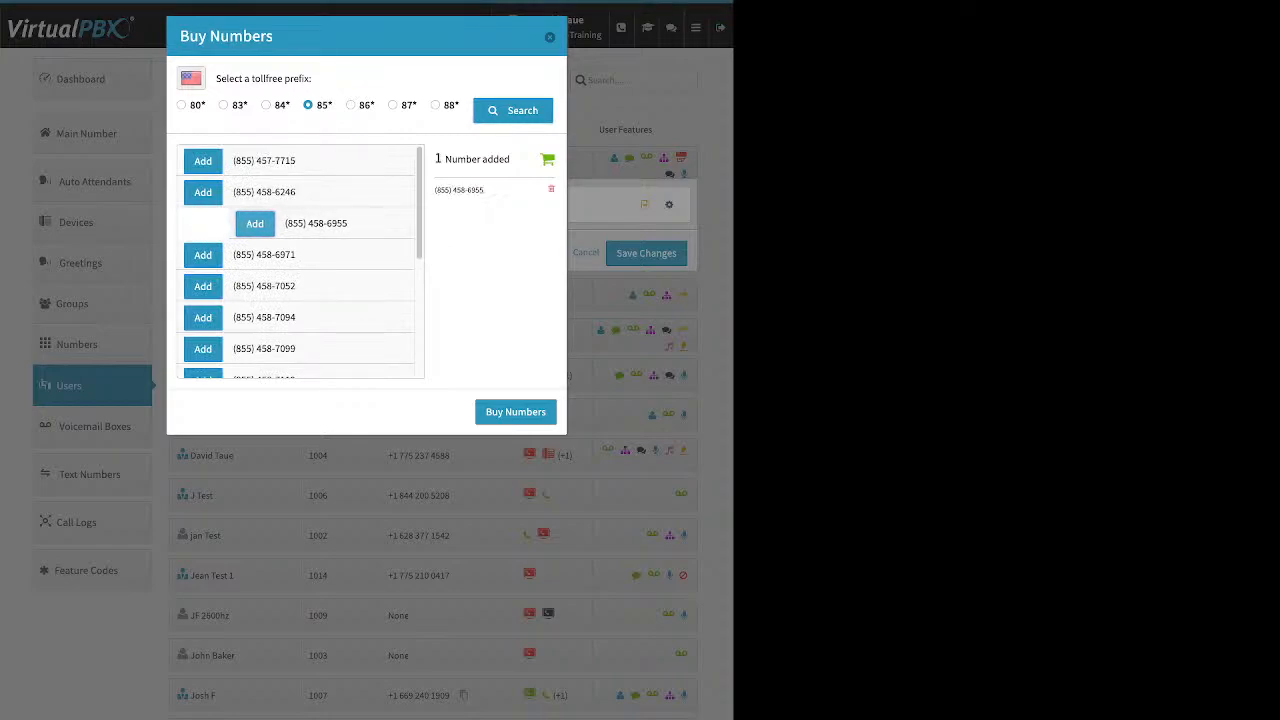
scroll(300, 260, "down", 3)
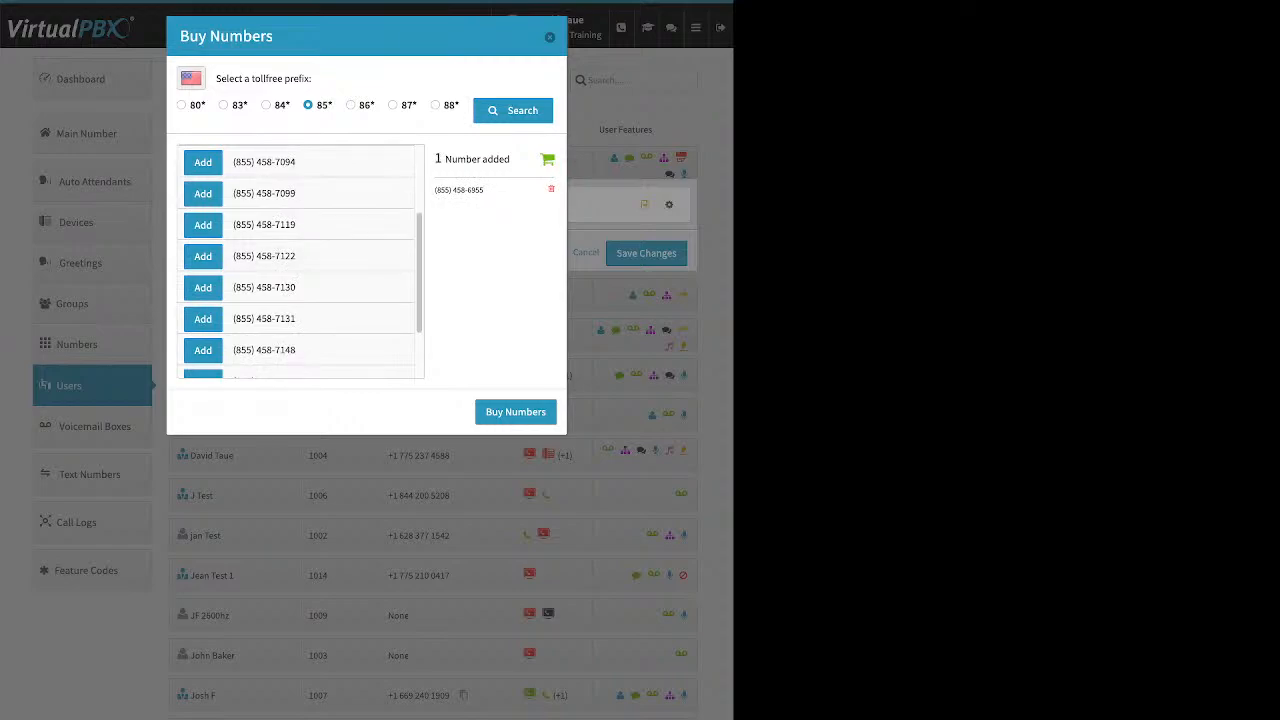
left_click(515, 412)
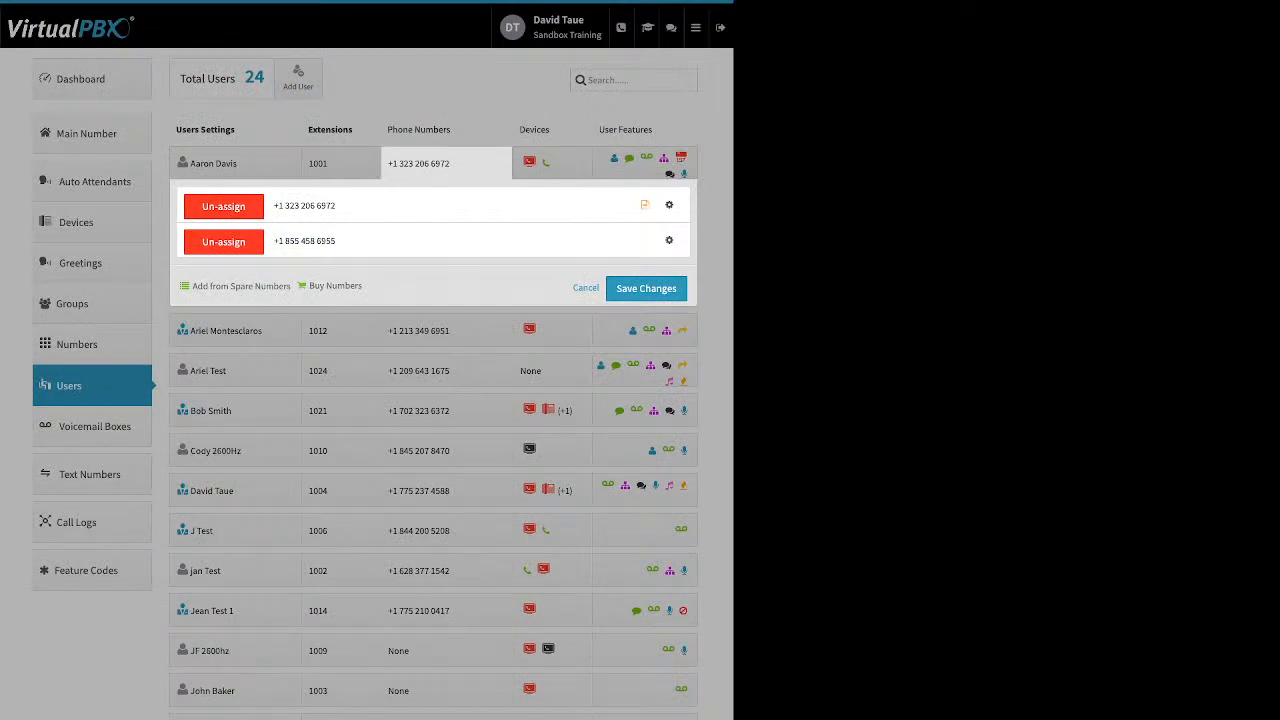
Step: Un-assign the newly bought toll-free number from the user, save the change, and reload the users list
left_click(223, 242)
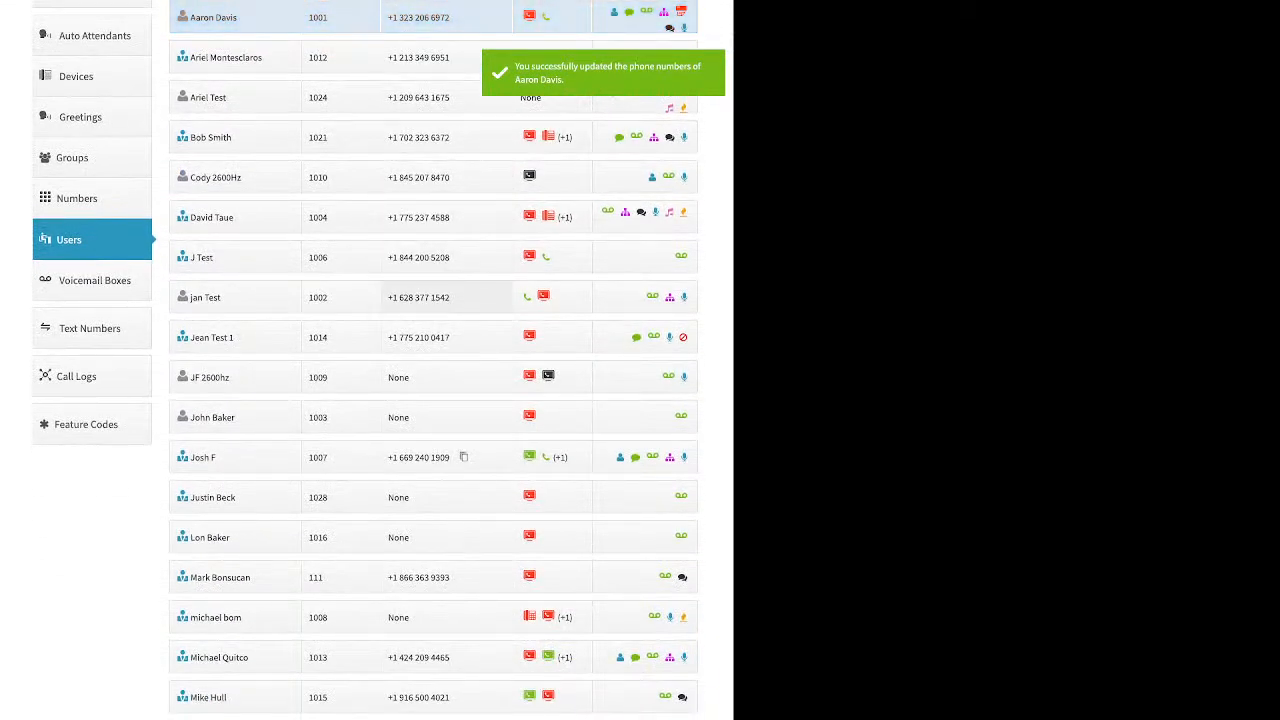
left_click(80, 240)
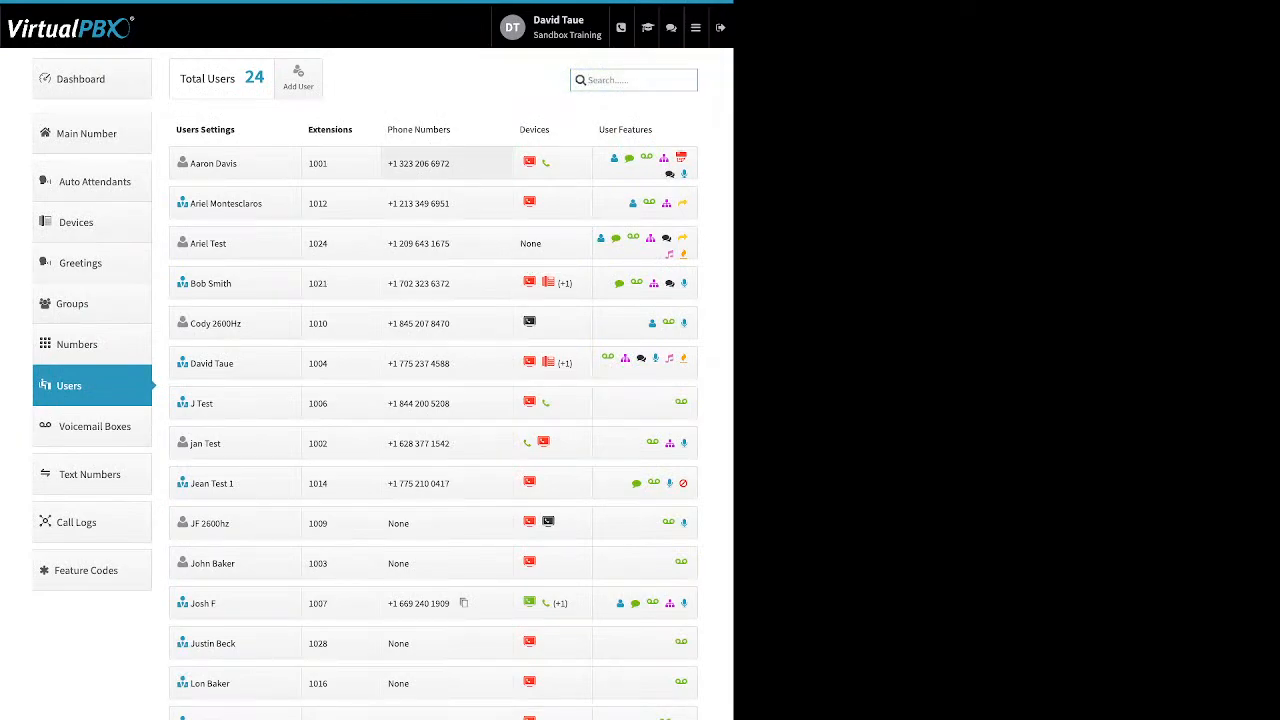
Step: Search for local United States numbers to buy in area code 310 for the user with extension 1001
left_click(418, 163)
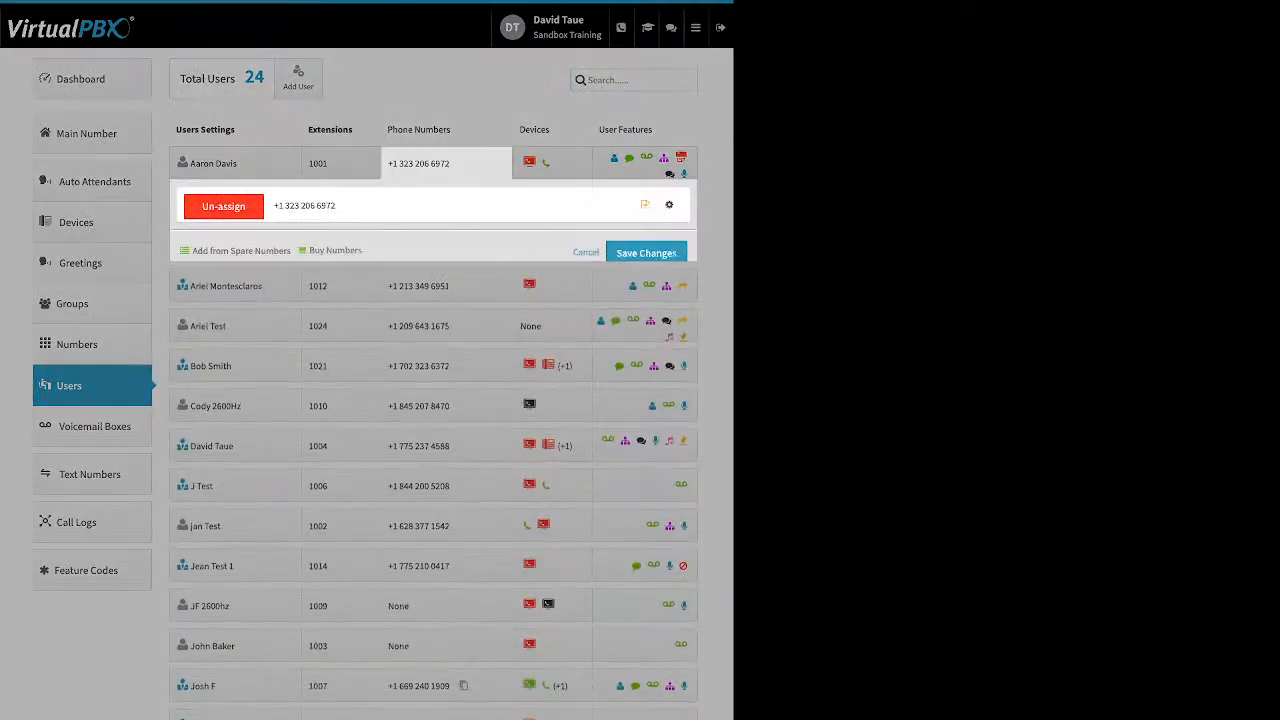
left_click(335, 250)
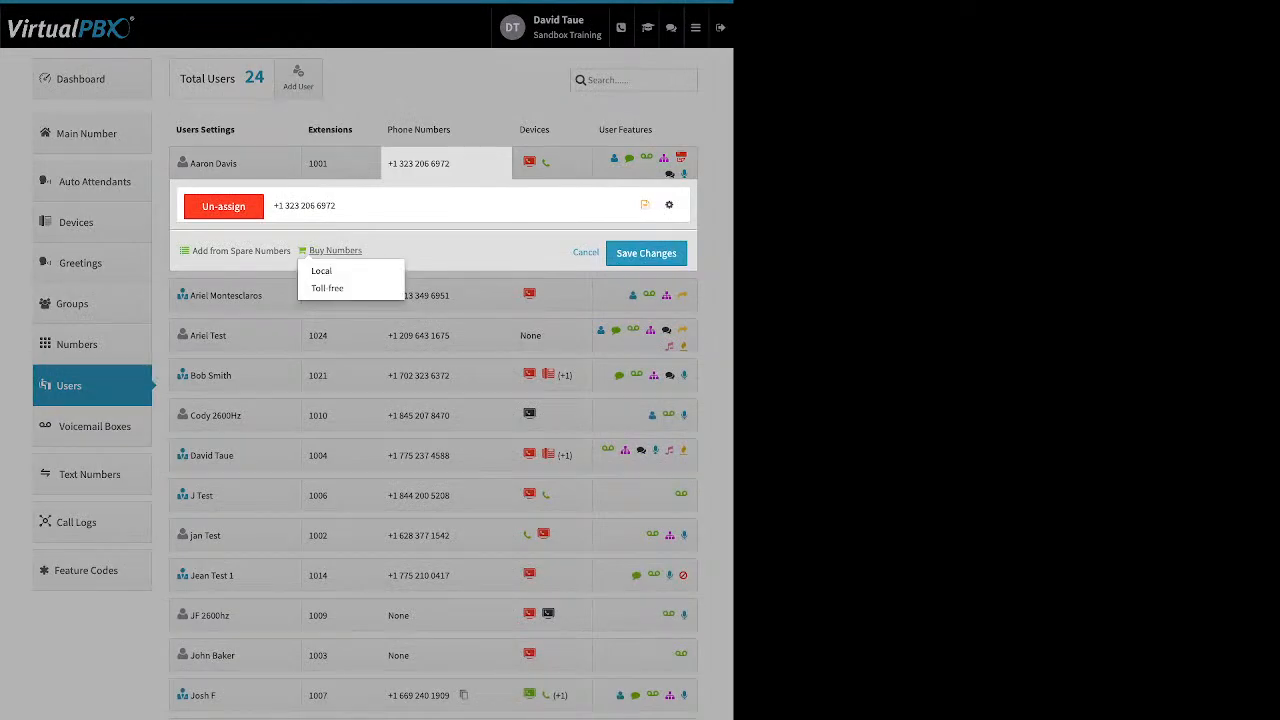
left_click(330, 270)
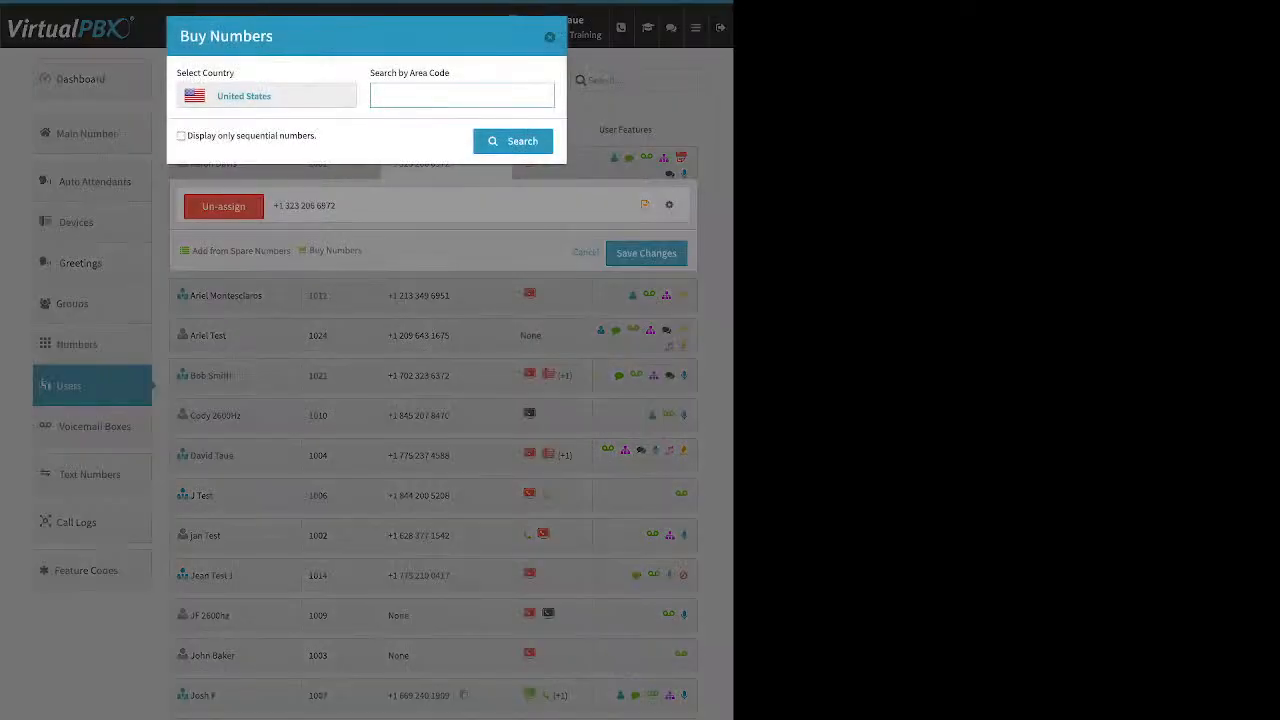
type("310")
key("Return")
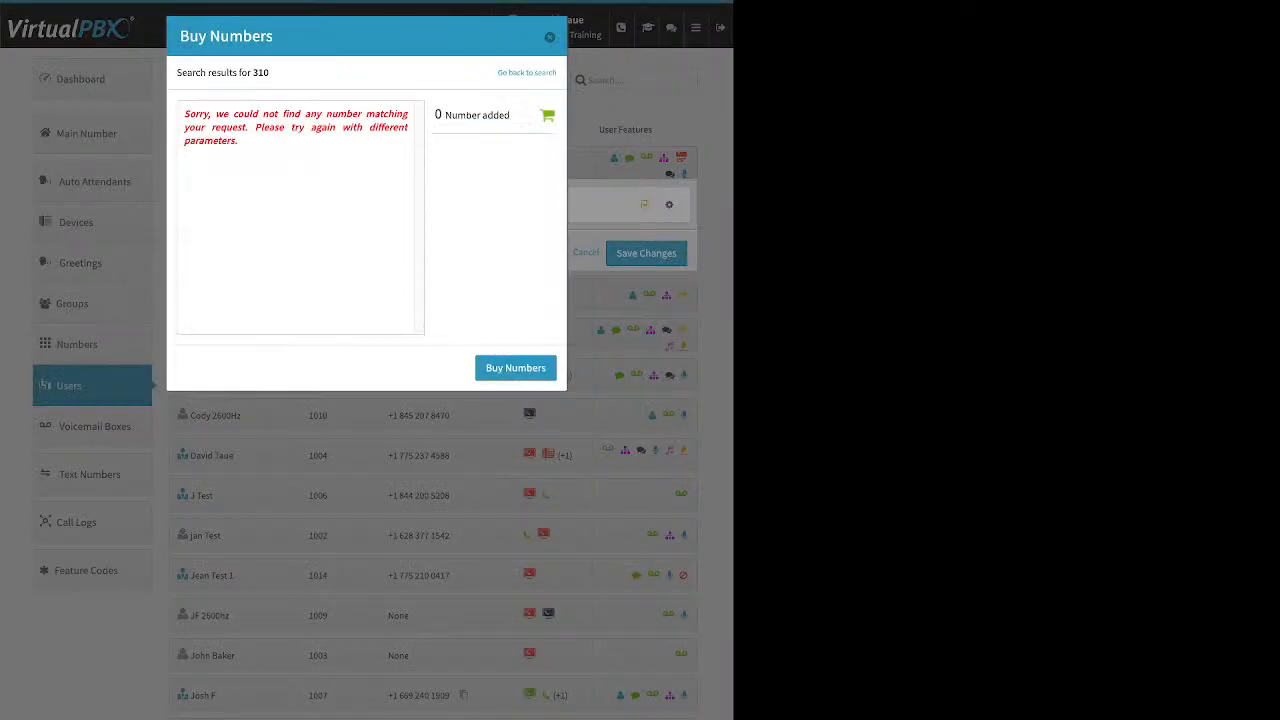
left_click_drag(239, 142, 184, 113)
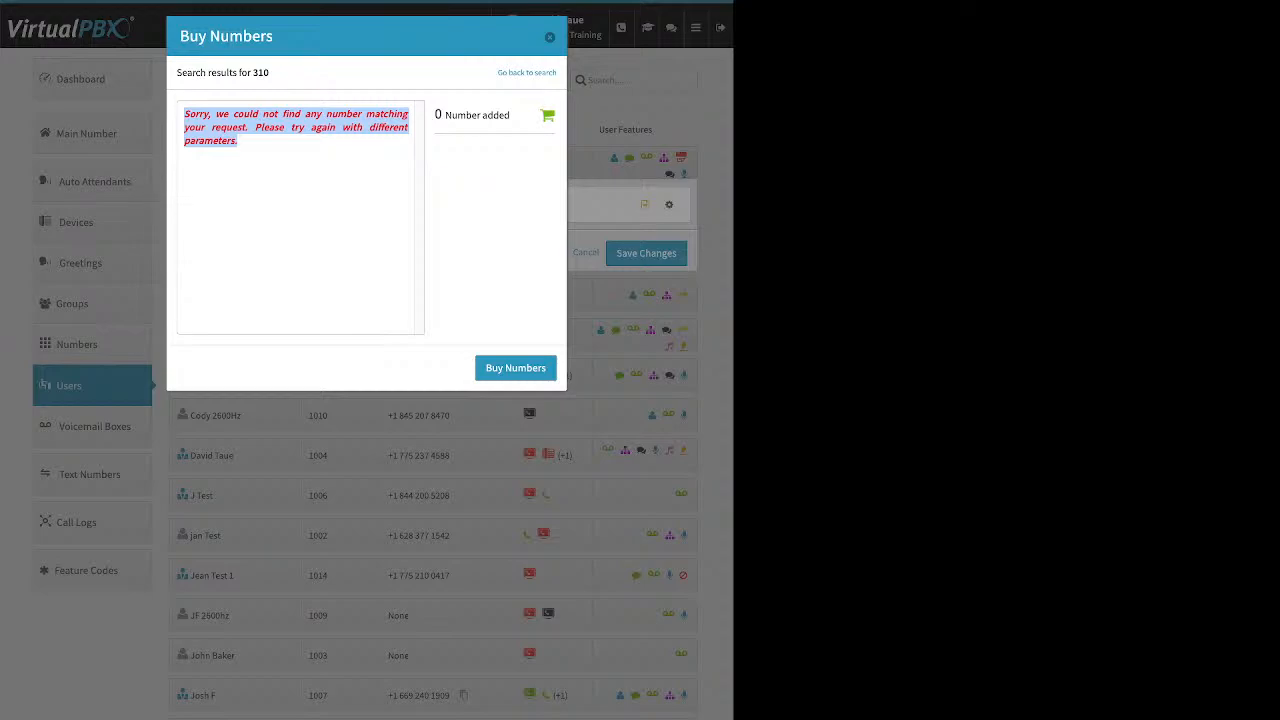
Step: Search for local numbers in area code 424, add the third result, and close the purchase and phone numbers without buying
left_click(527, 72)
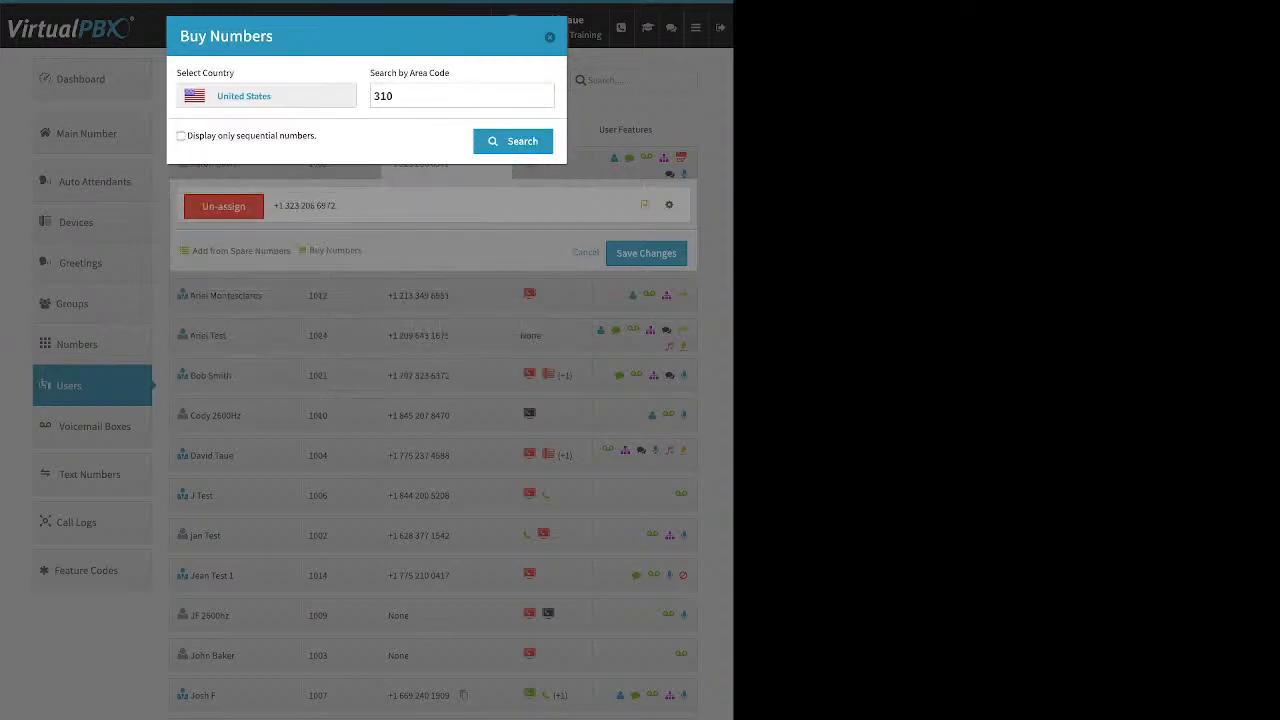
left_click_drag(396, 96, 373, 96)
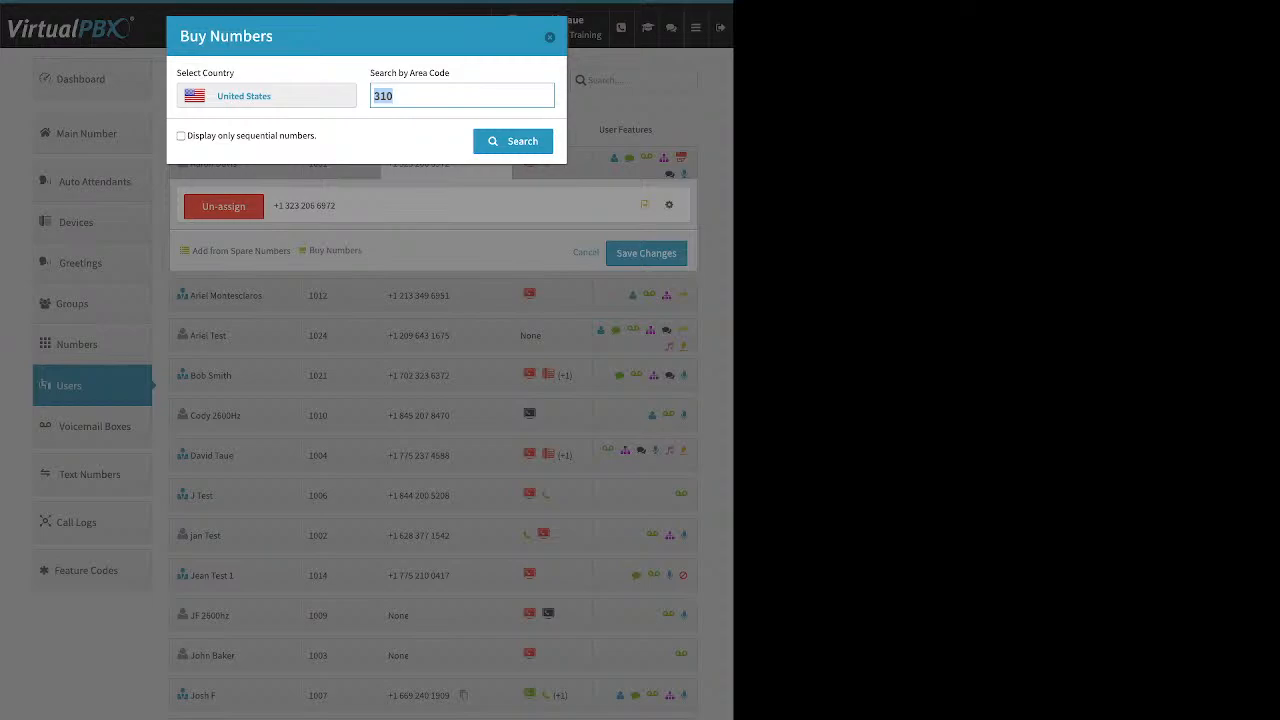
type("424")
key("Return")
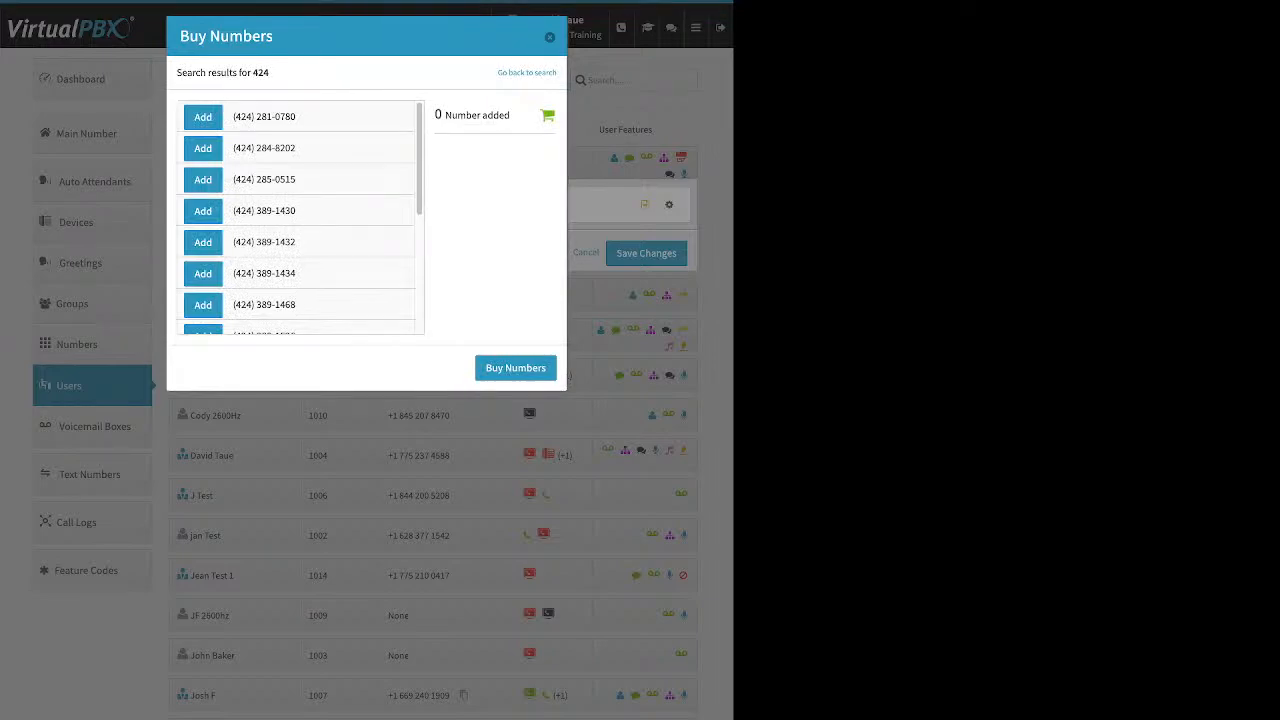
left_click(203, 180)
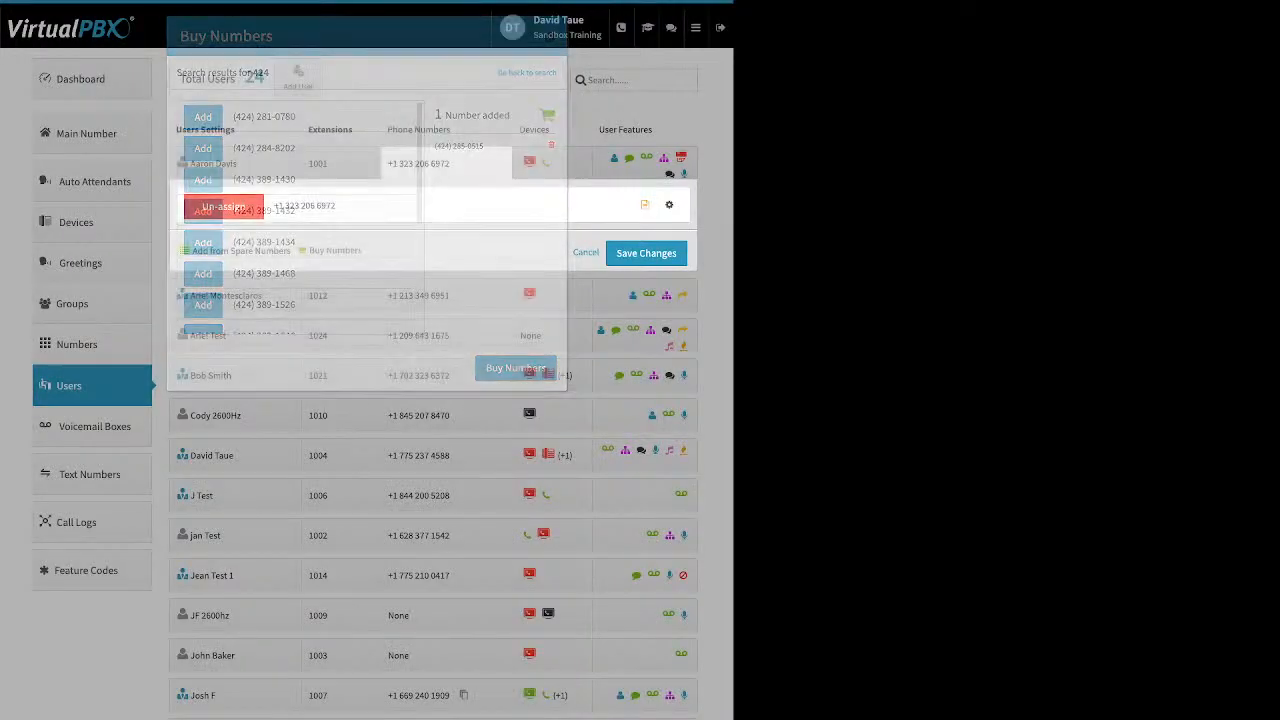
left_click(552, 163)
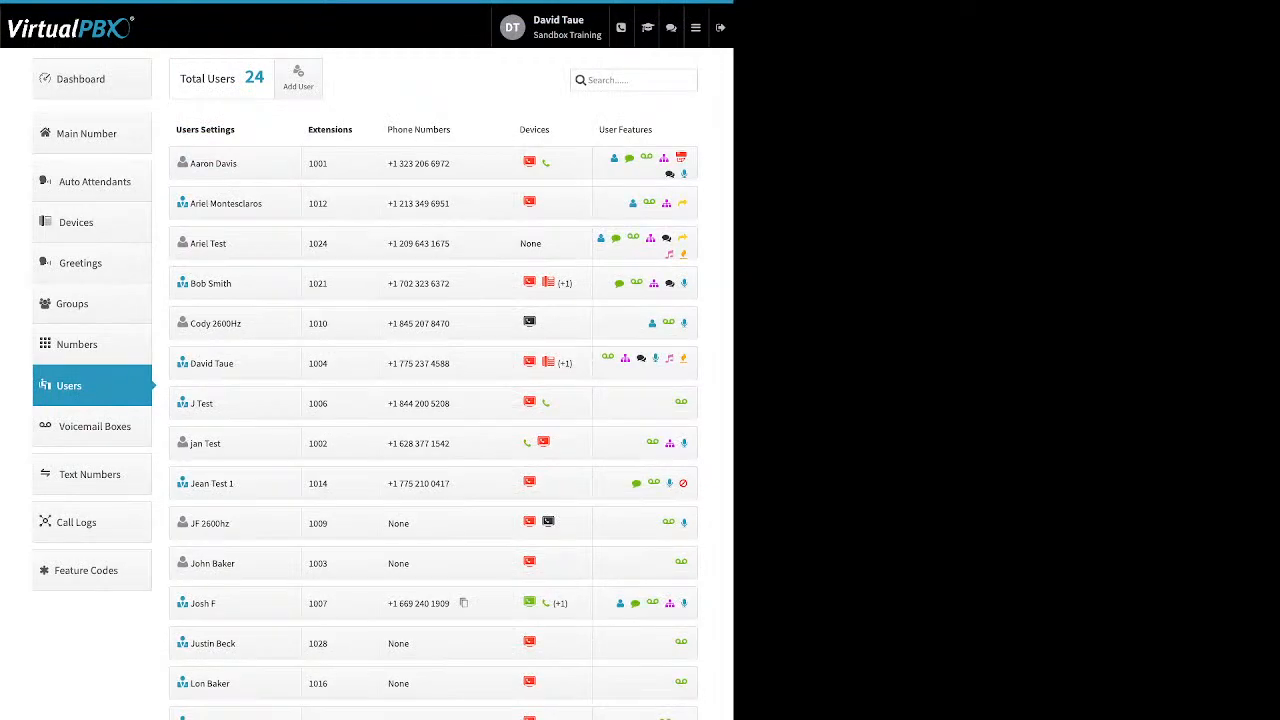
Step: Start adding a new SIP phone for the user with extension 1001 and examine the available Yealink and Obihai models
left_click(546, 163)
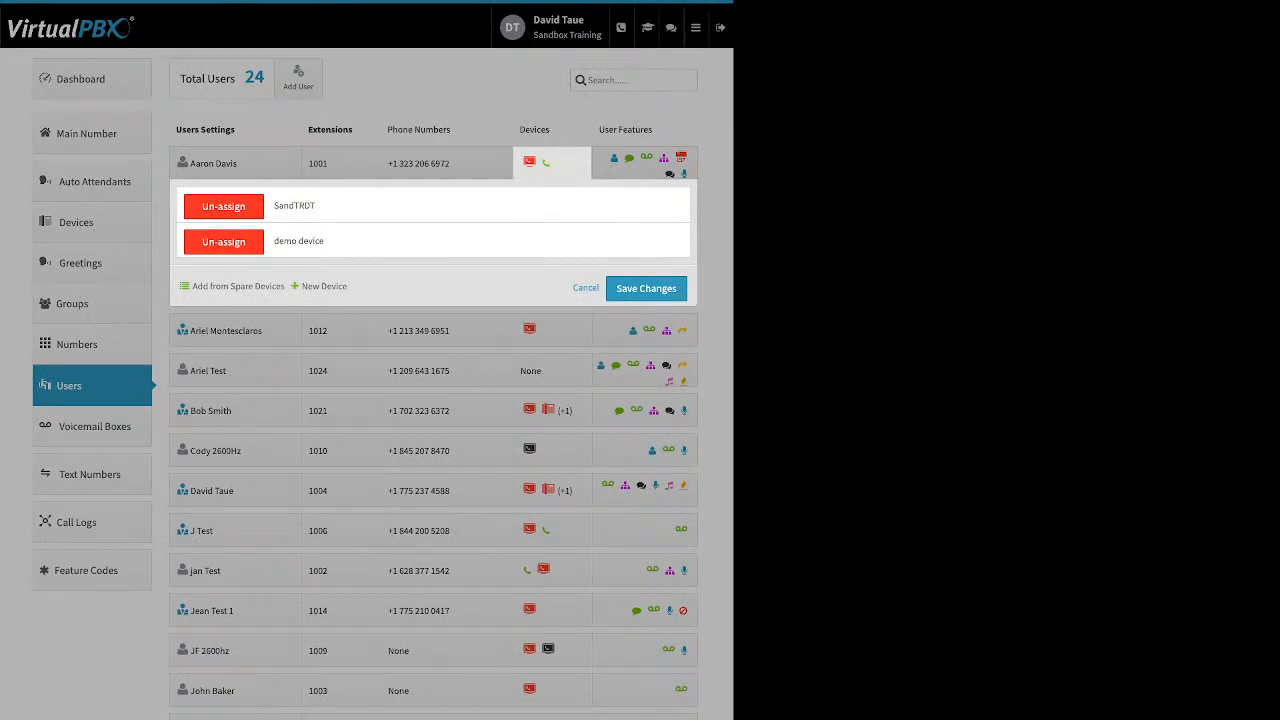
left_click(324, 287)
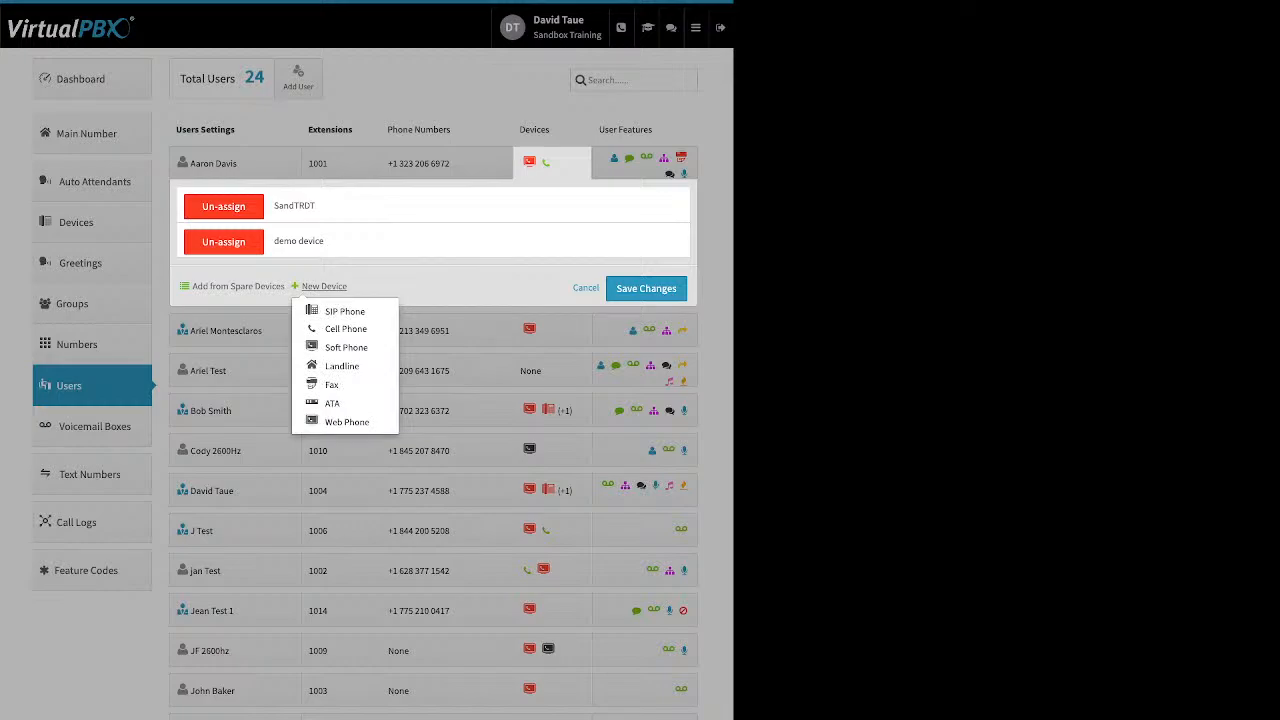
left_click(344, 311)
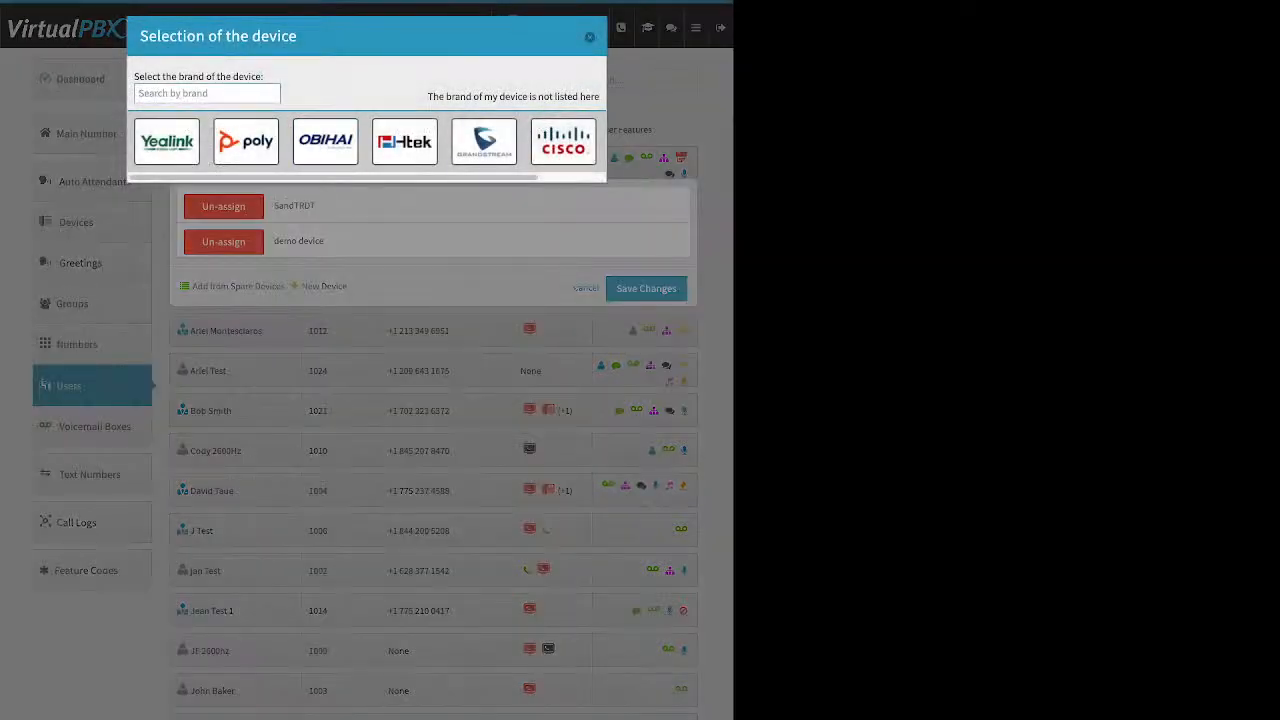
left_click(167, 142)
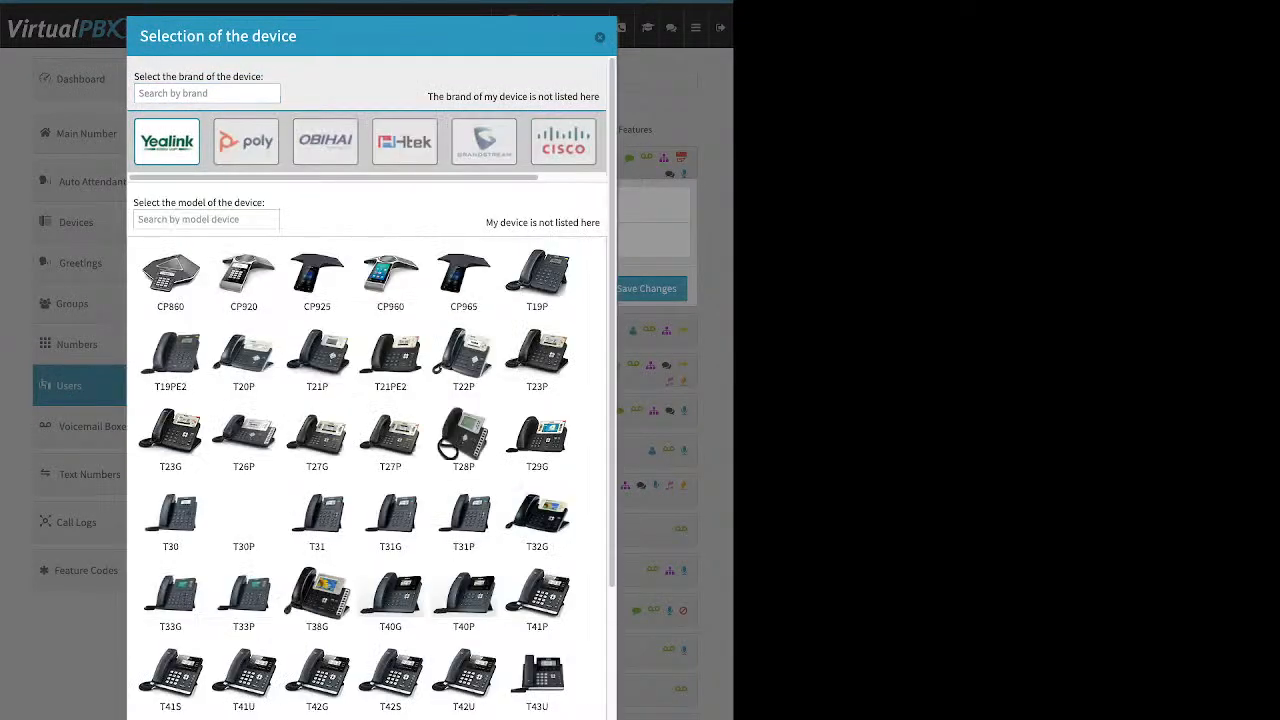
scroll(391, 310, "down", 1)
scroll(391, 310, "up", 1)
scroll(391, 330, "up", 1)
left_click(325, 141)
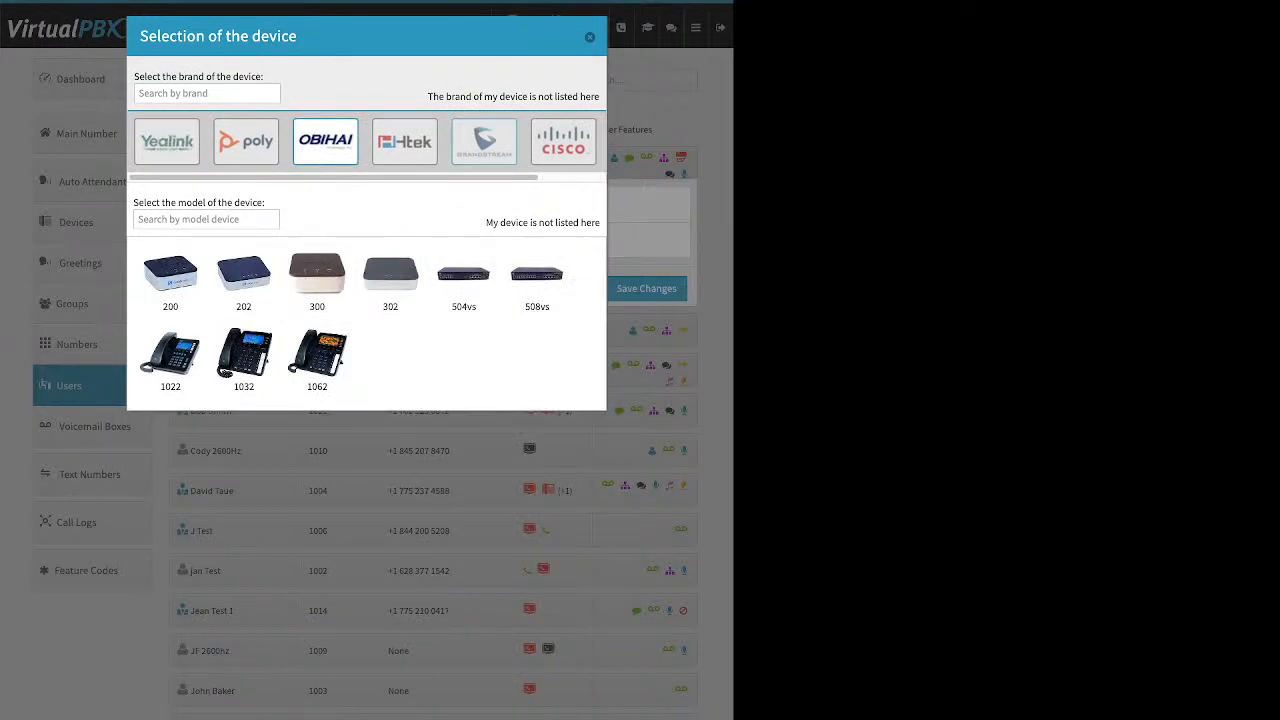
Step: Select the Cisco 962 model, review the device name and MAC address fields, and cancel without creating the device
left_click(563, 142)
left_click(390, 438)
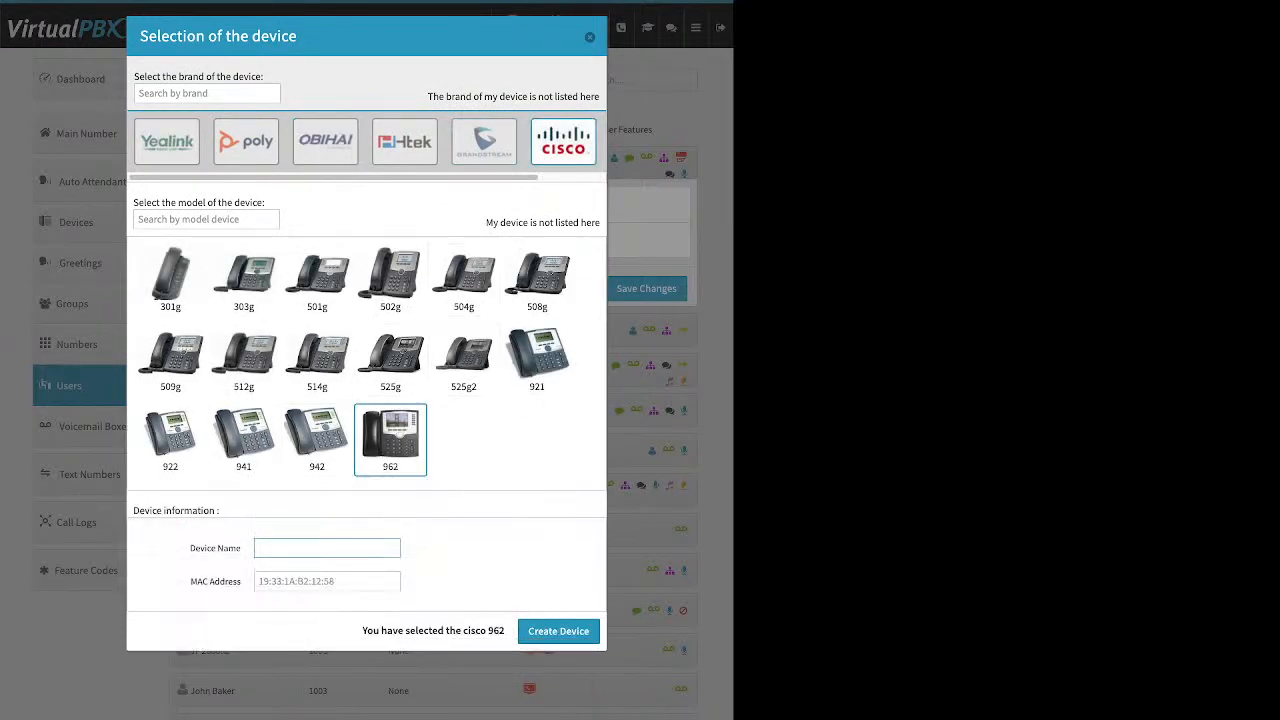
left_click_drag(189, 548, 242, 548)
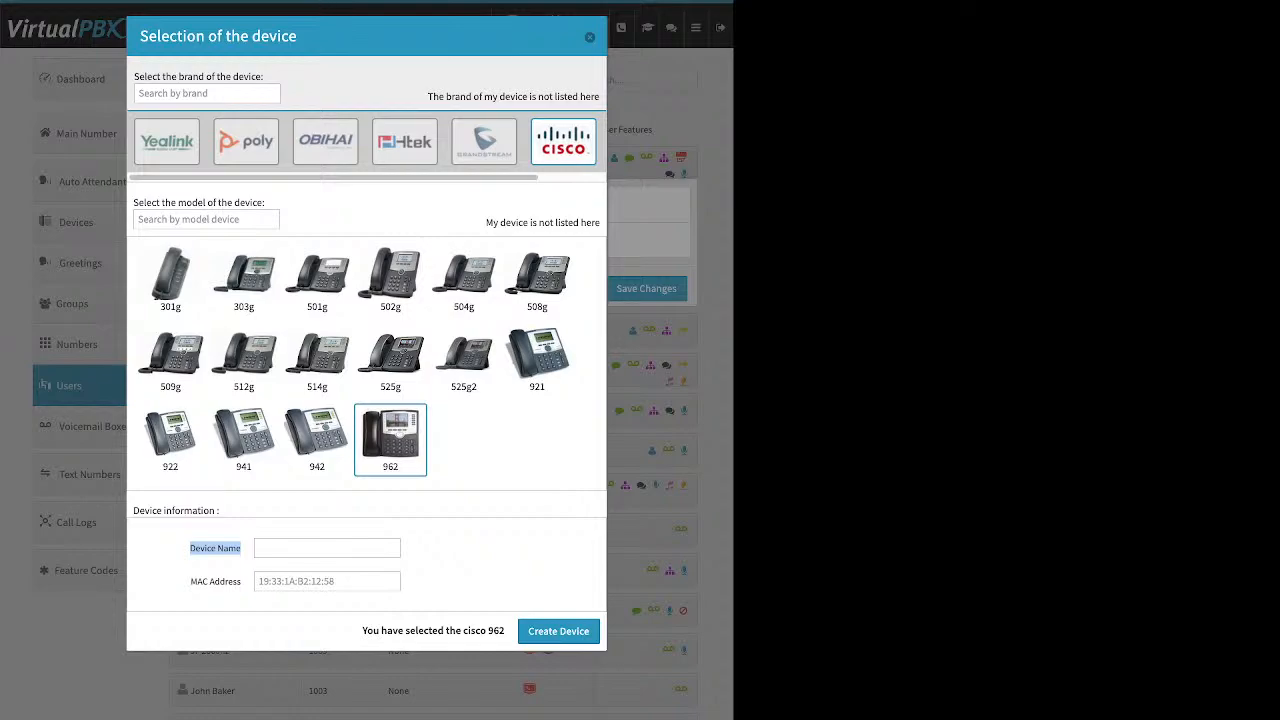
left_click_drag(188, 582, 242, 582)
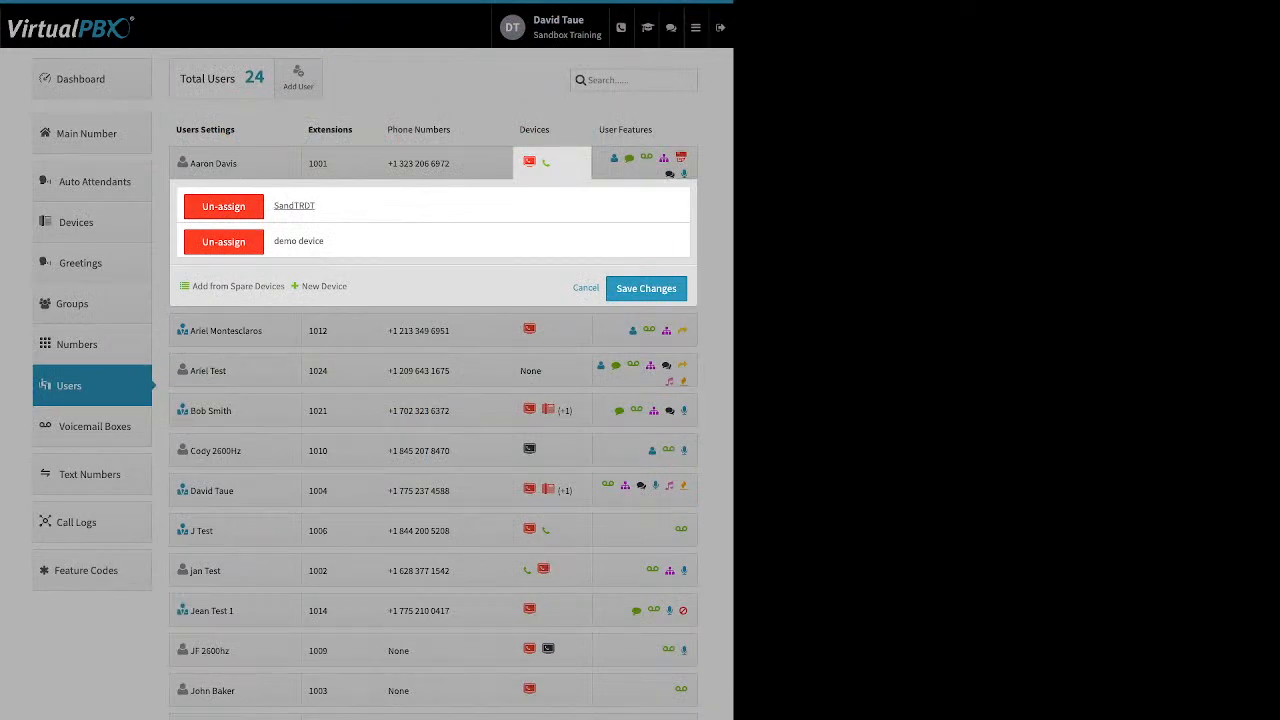
left_click(586, 288)
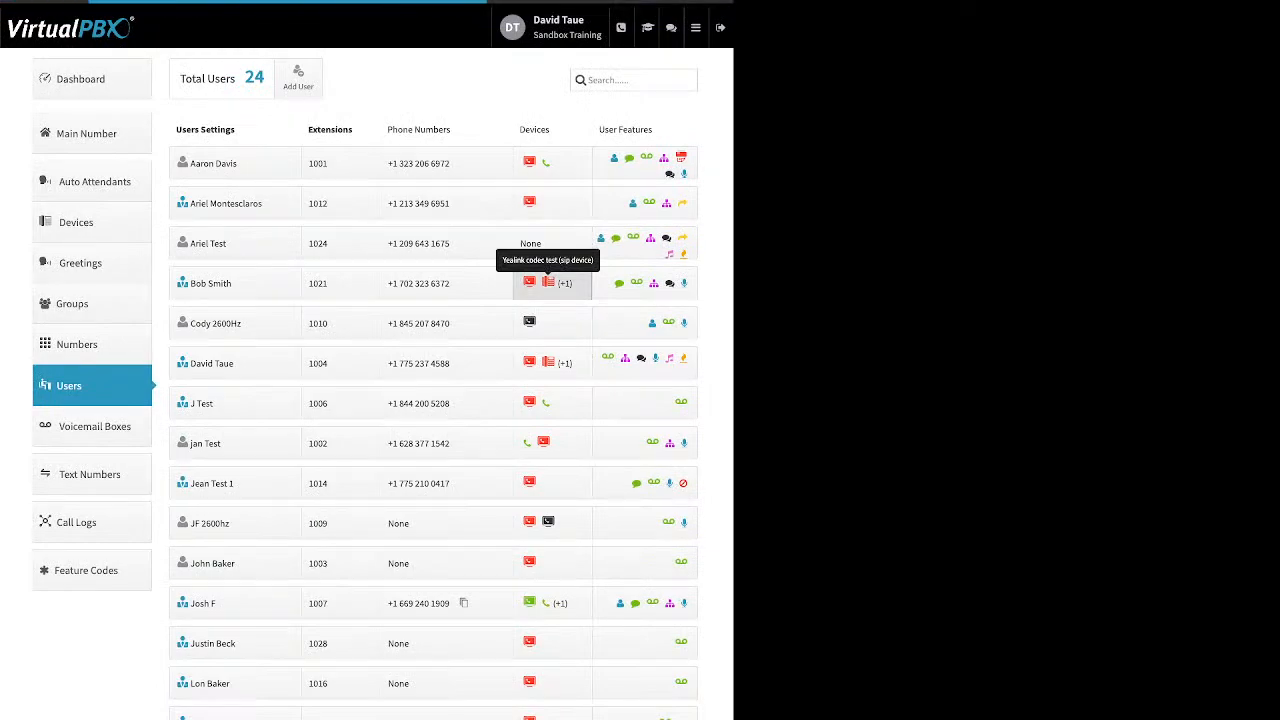
Step: Examine the Allow Reprovision option in the Miscellaneous settings of extension 1021's Yealink codec test device, and close the device settings
left_click(548, 283)
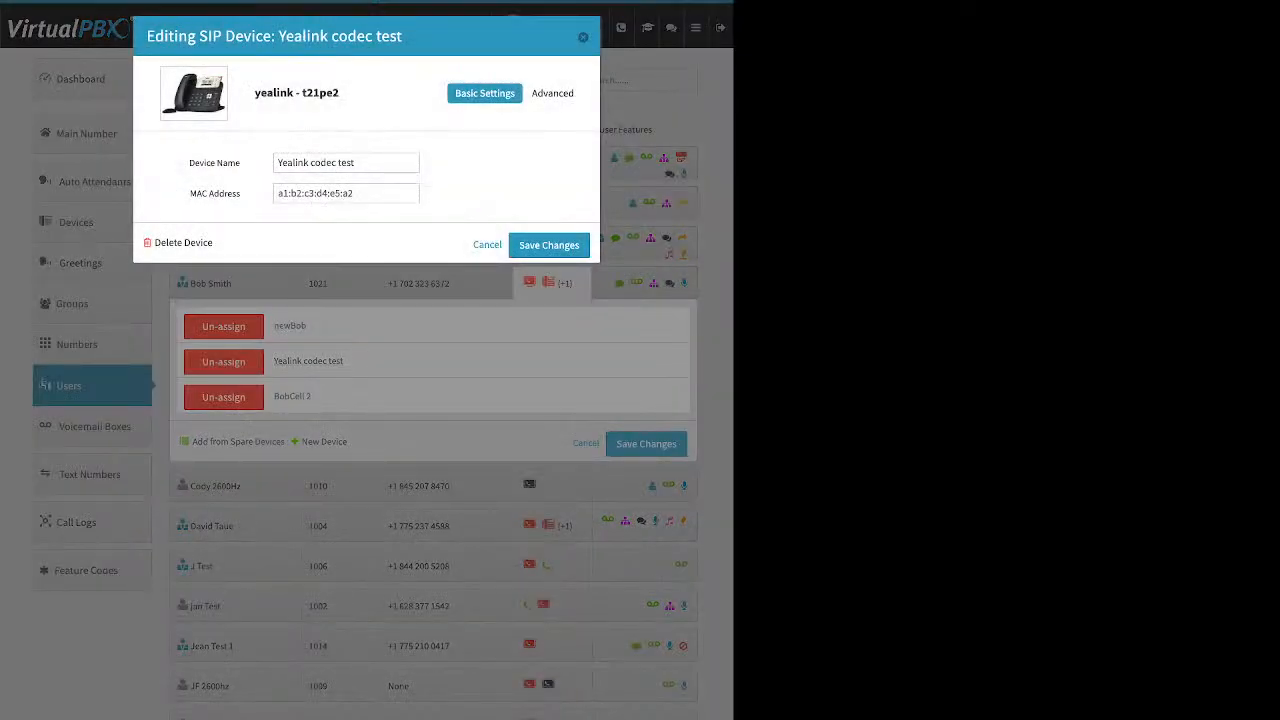
left_click(552, 93)
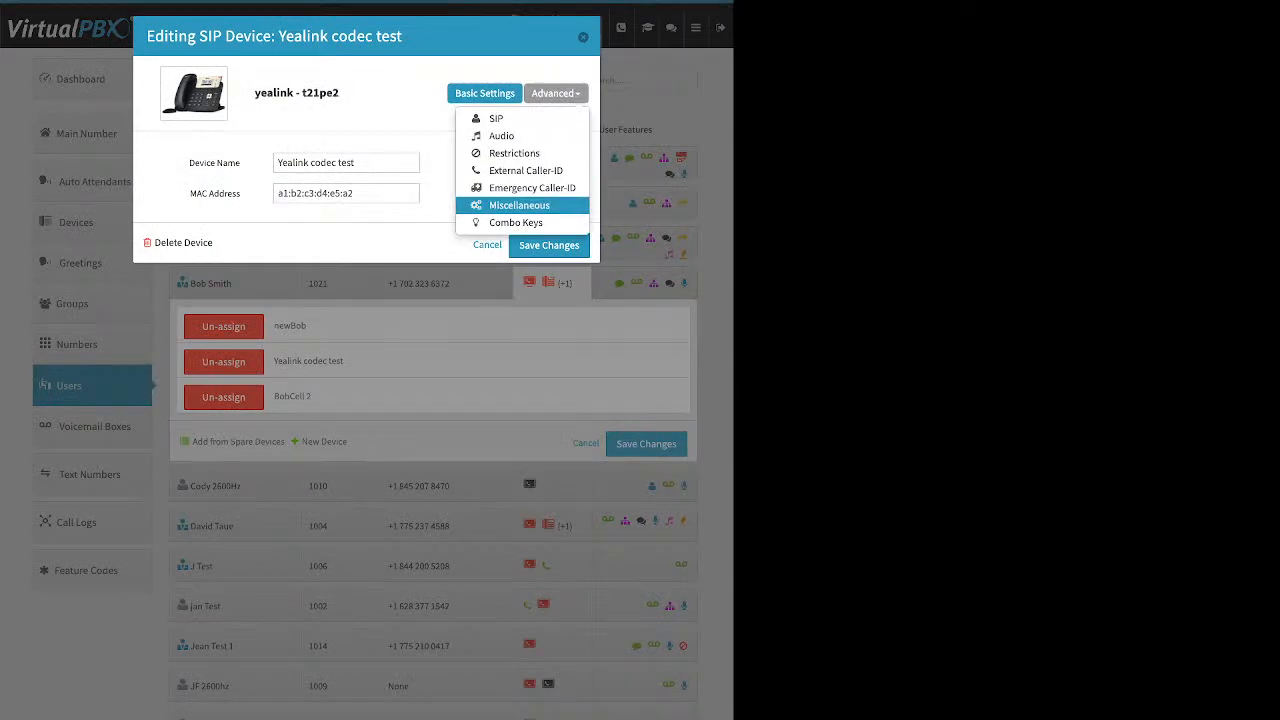
left_click(519, 205)
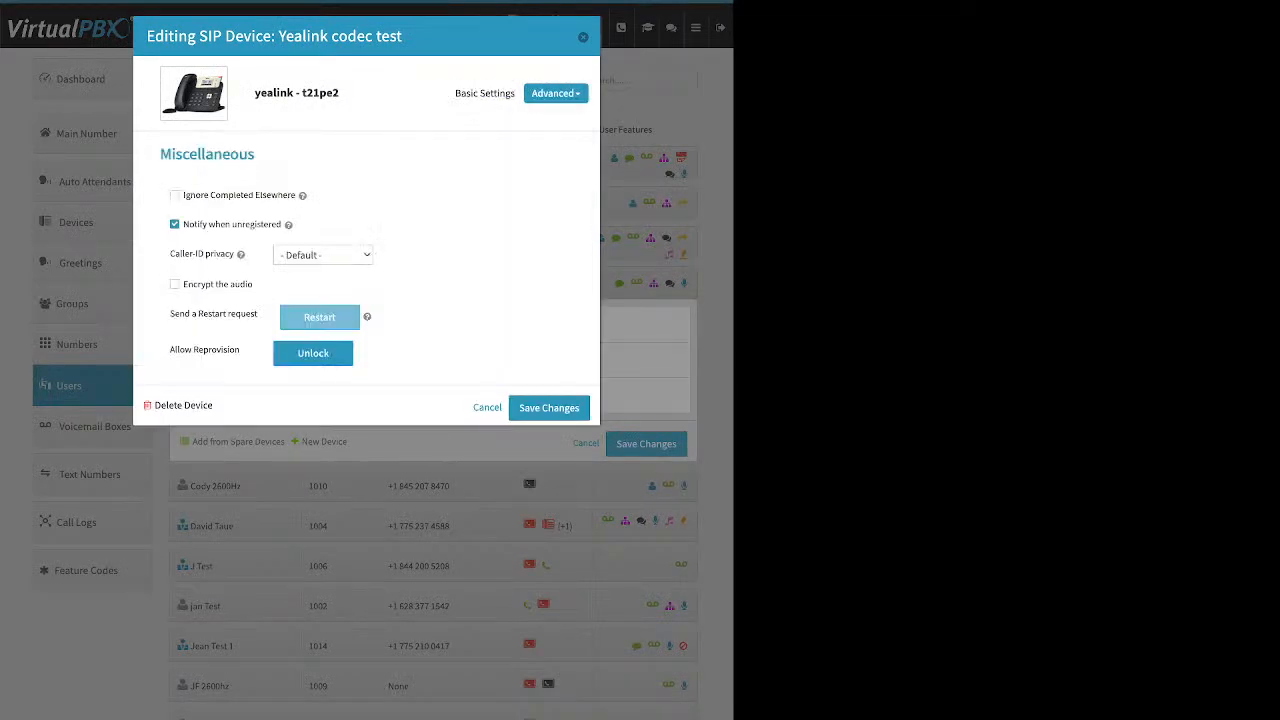
left_click_drag(170, 349, 240, 350)
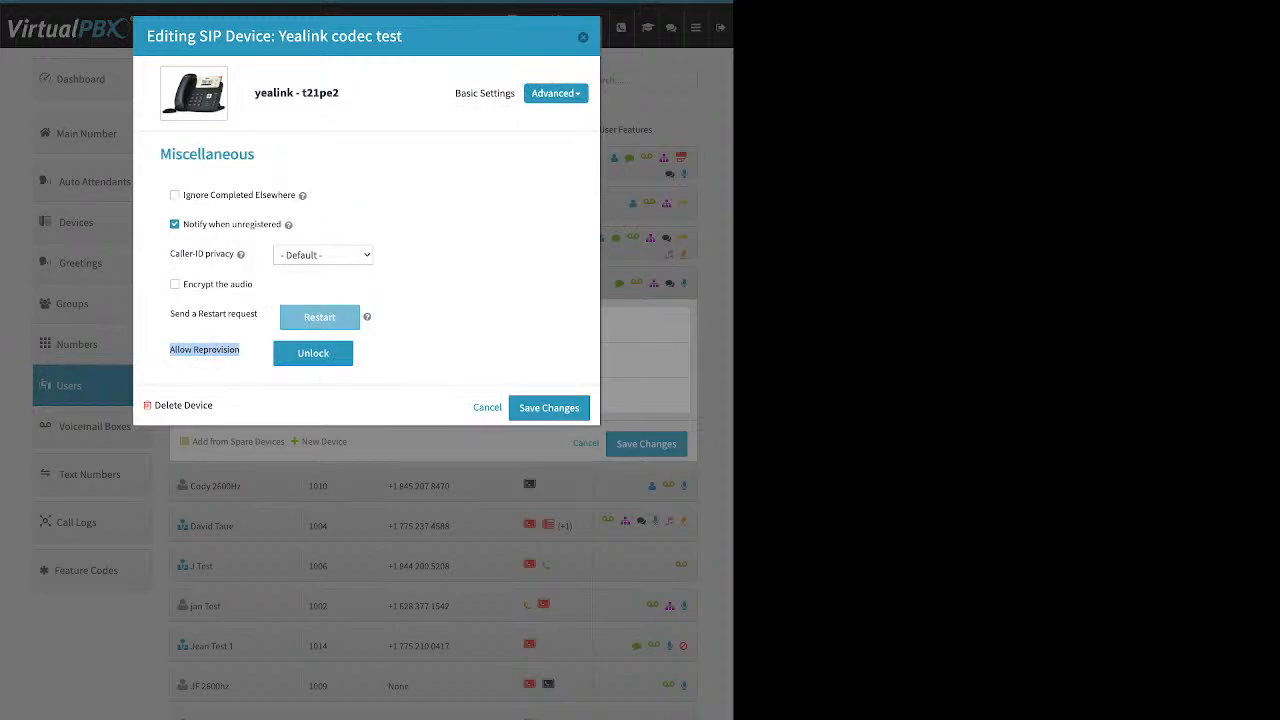
left_click(548, 407)
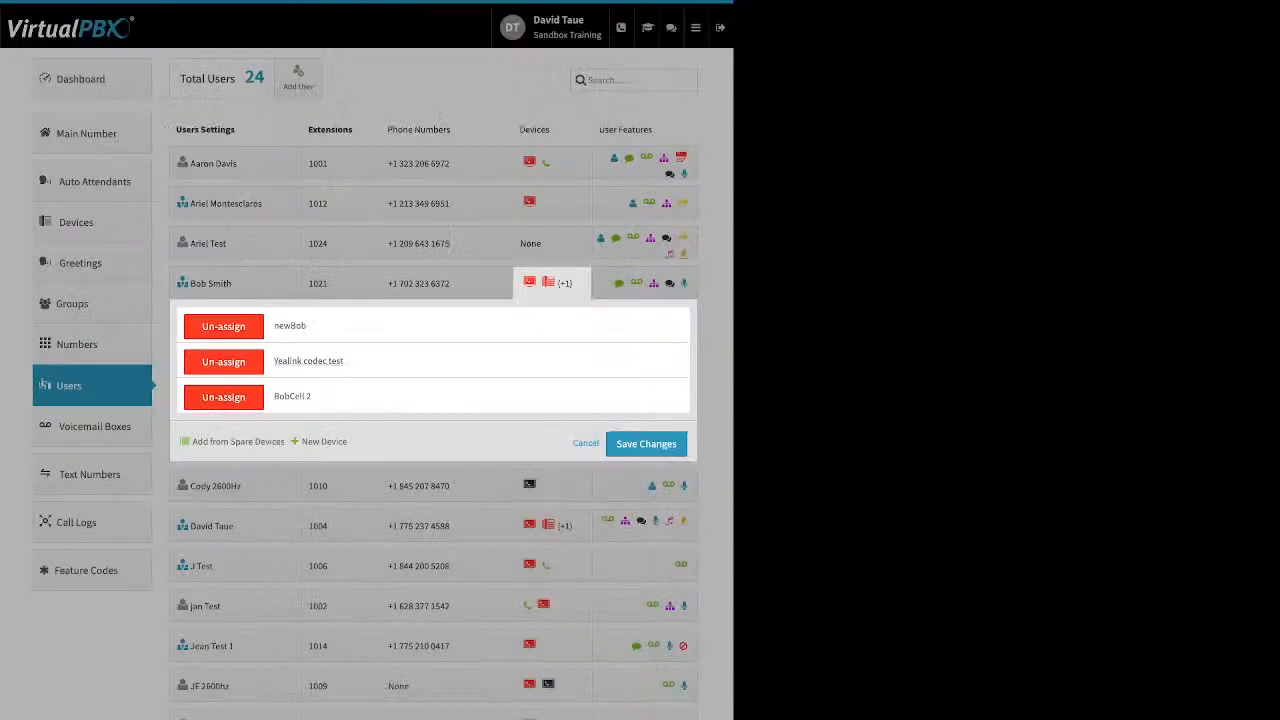
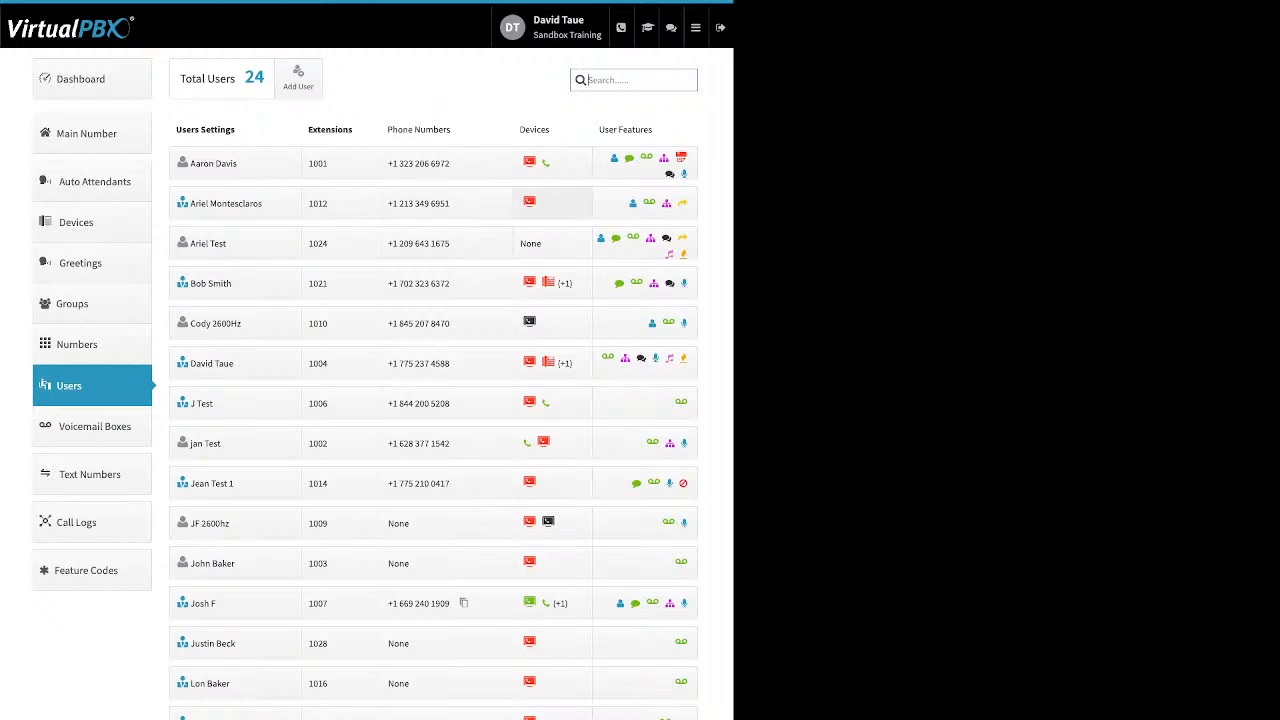
Step: Open the cell phone "demo device" assigned to extension 1001 and review its device name and number fields
left_click(552, 163)
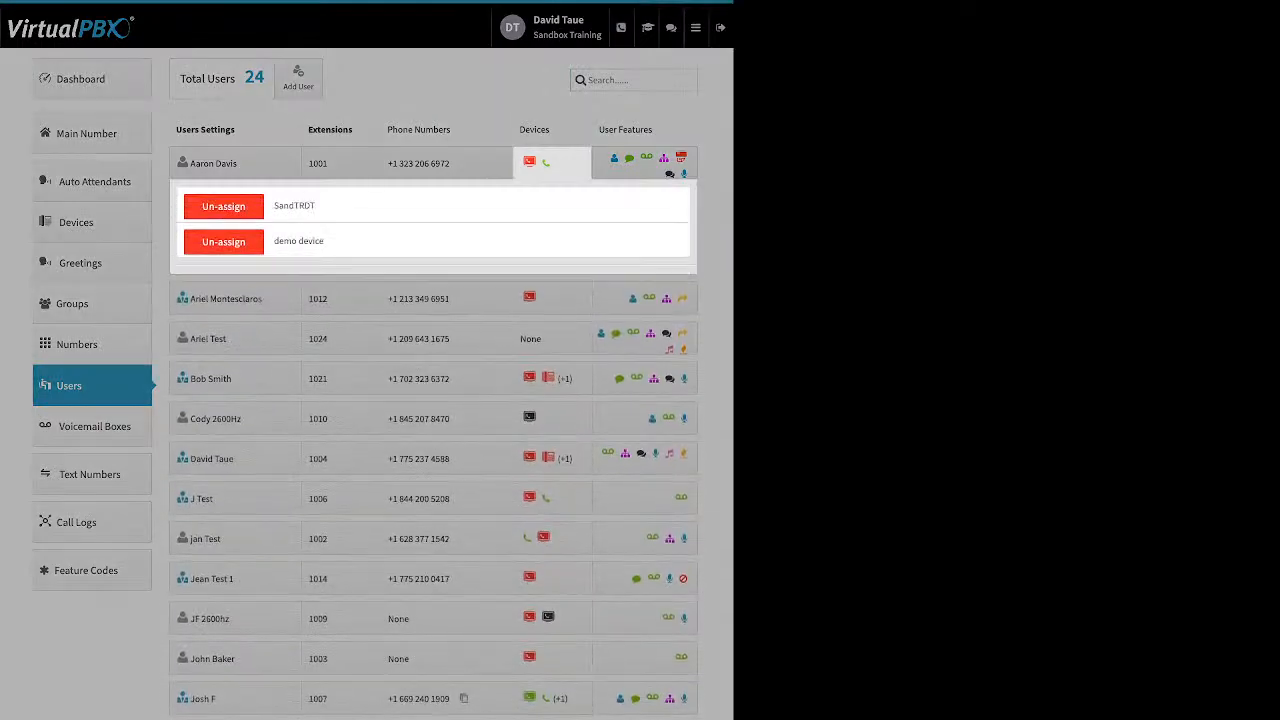
left_click(324, 286)
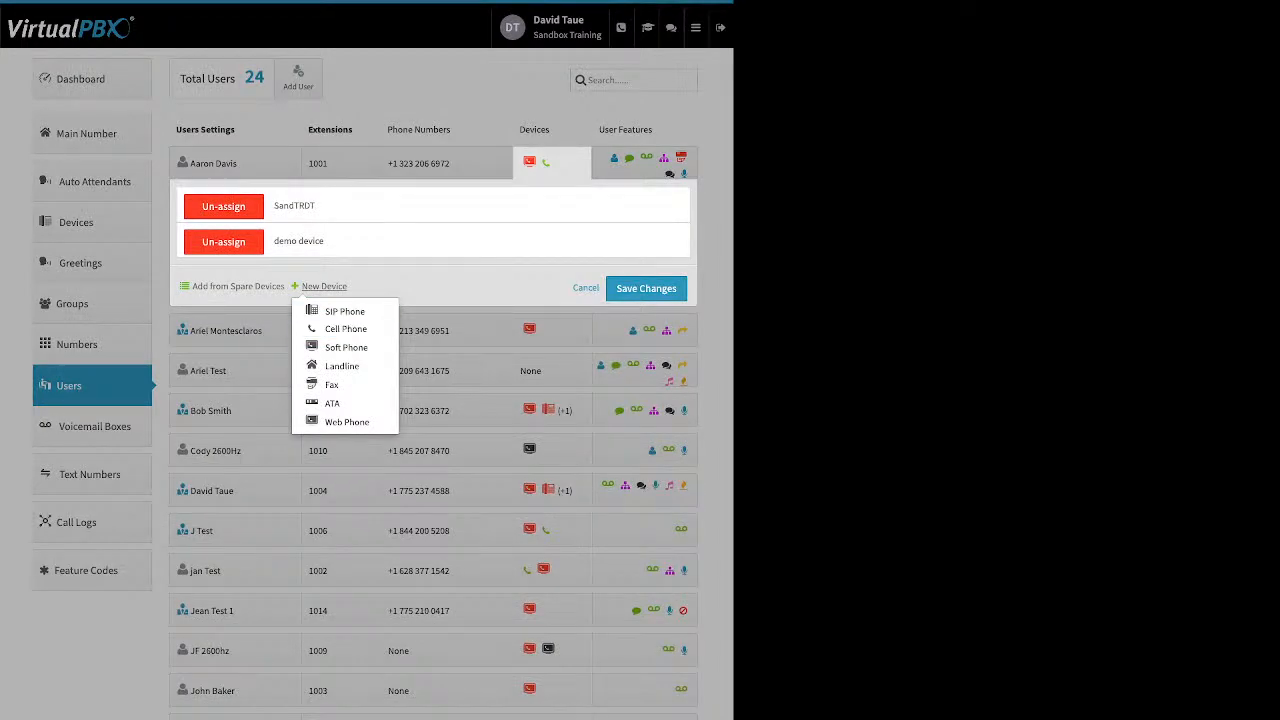
left_click(299, 241)
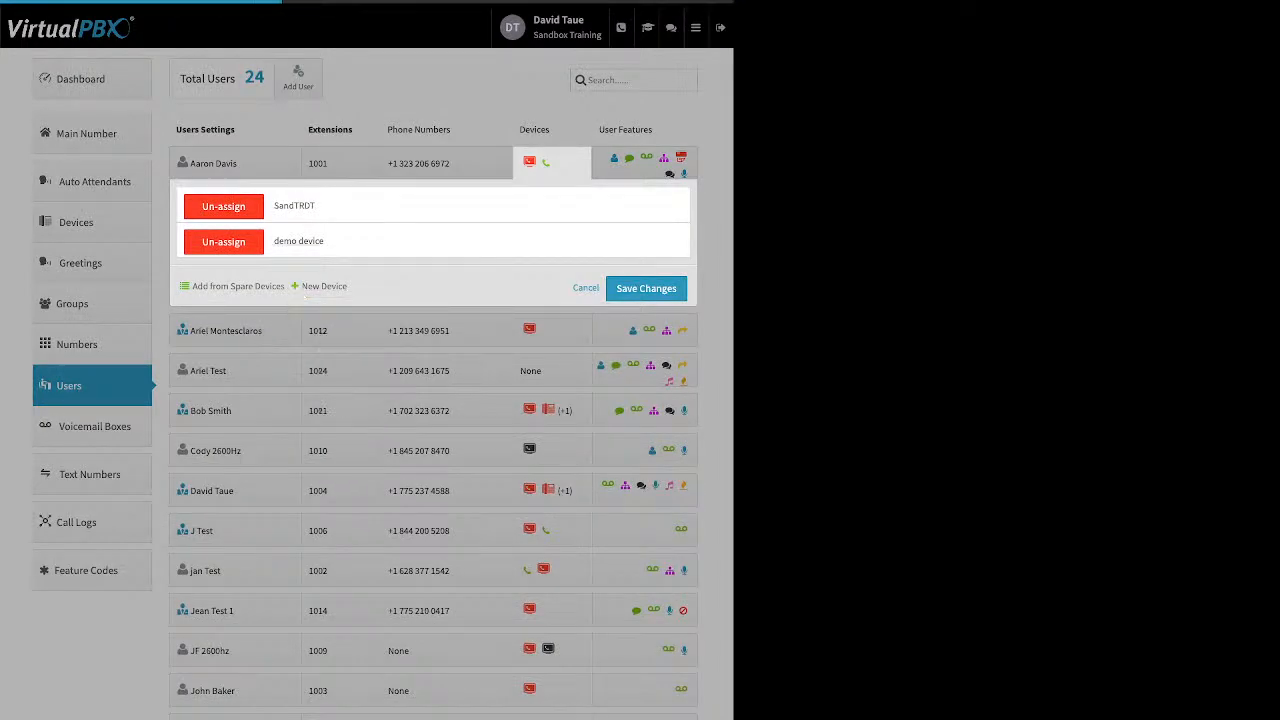
triple_click(214, 161)
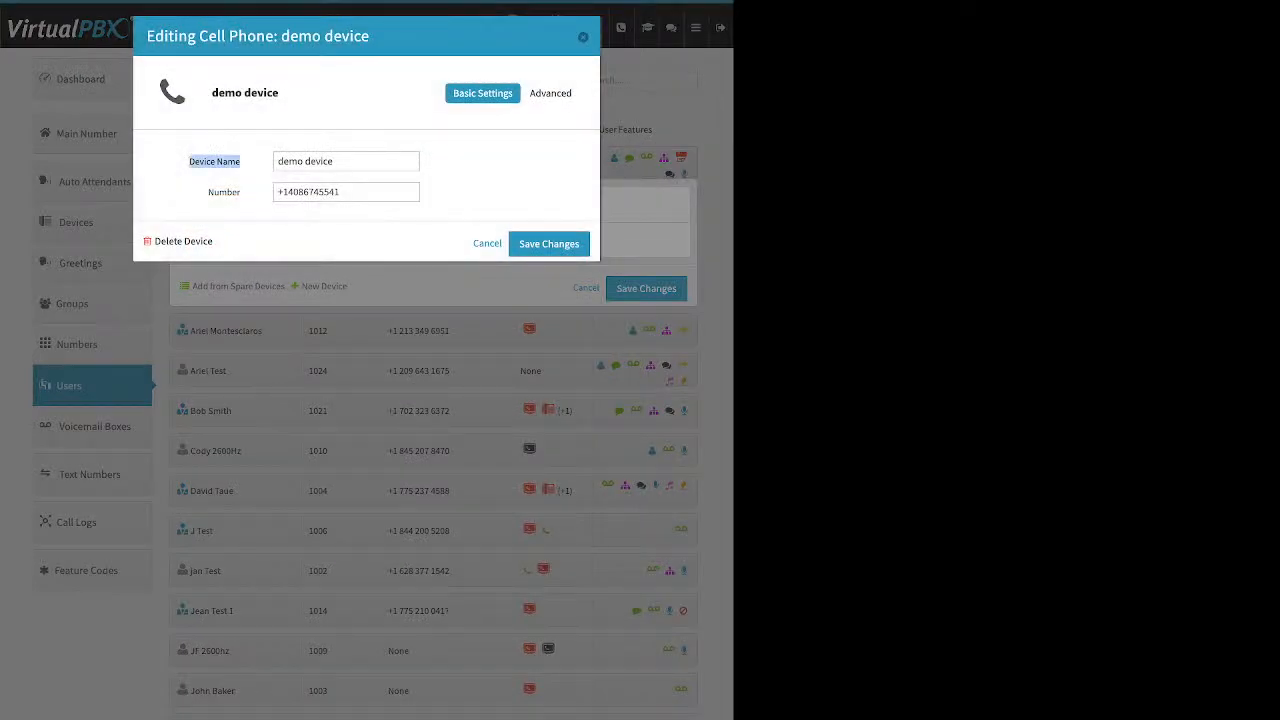
double_click(224, 192)
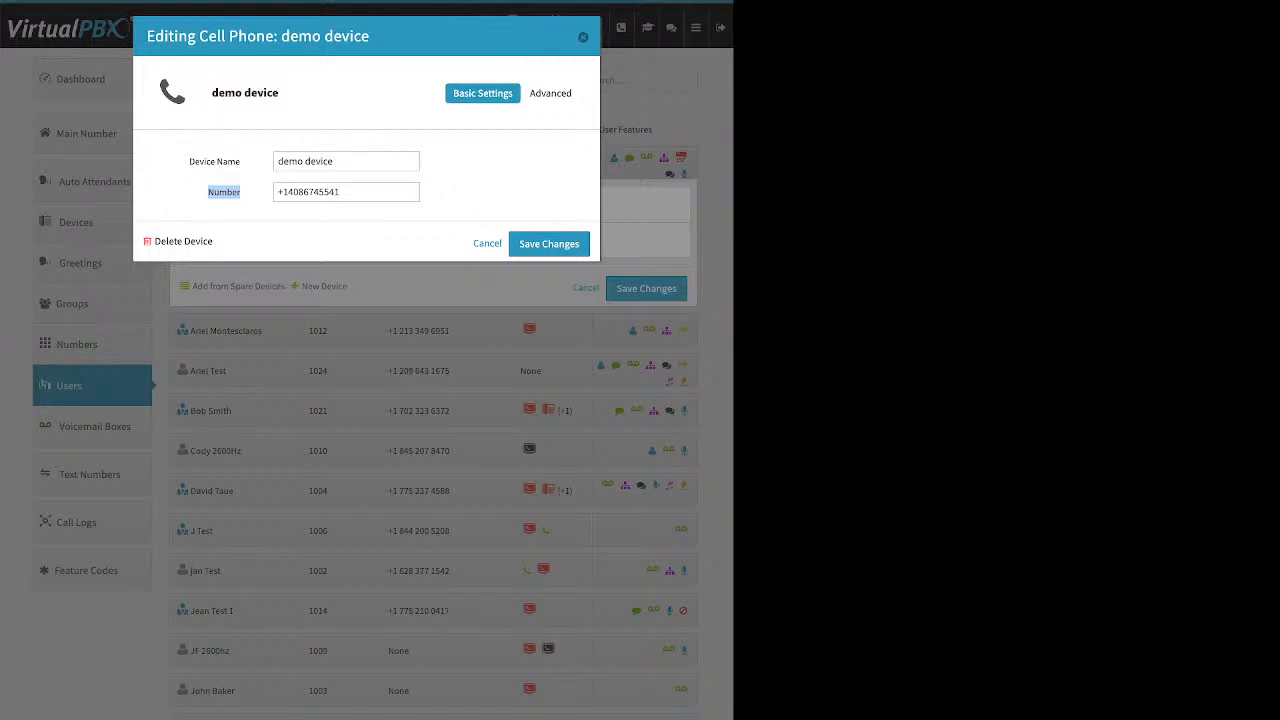
Step: Examine the demo device's voicemail and Keep Original Caller-ID options, switching Allow use of cellphone's voicemail on and back off, and close without saving
left_click(555, 93)
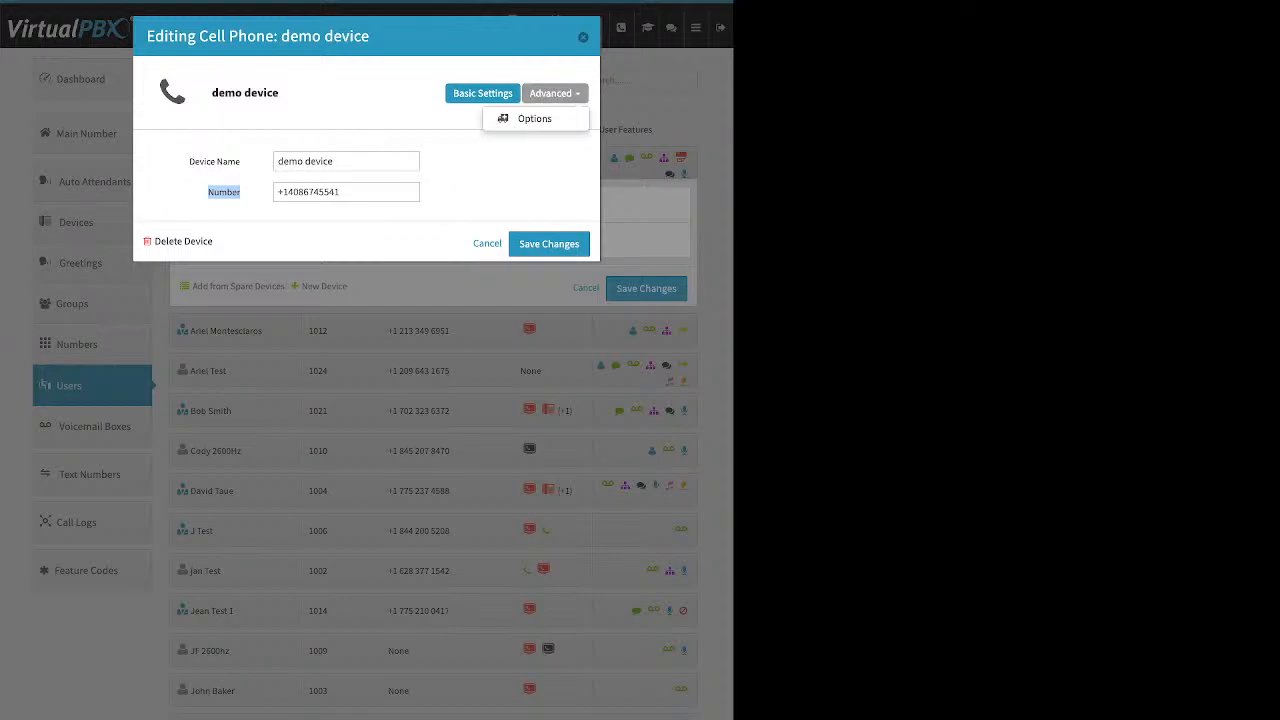
left_click(536, 119)
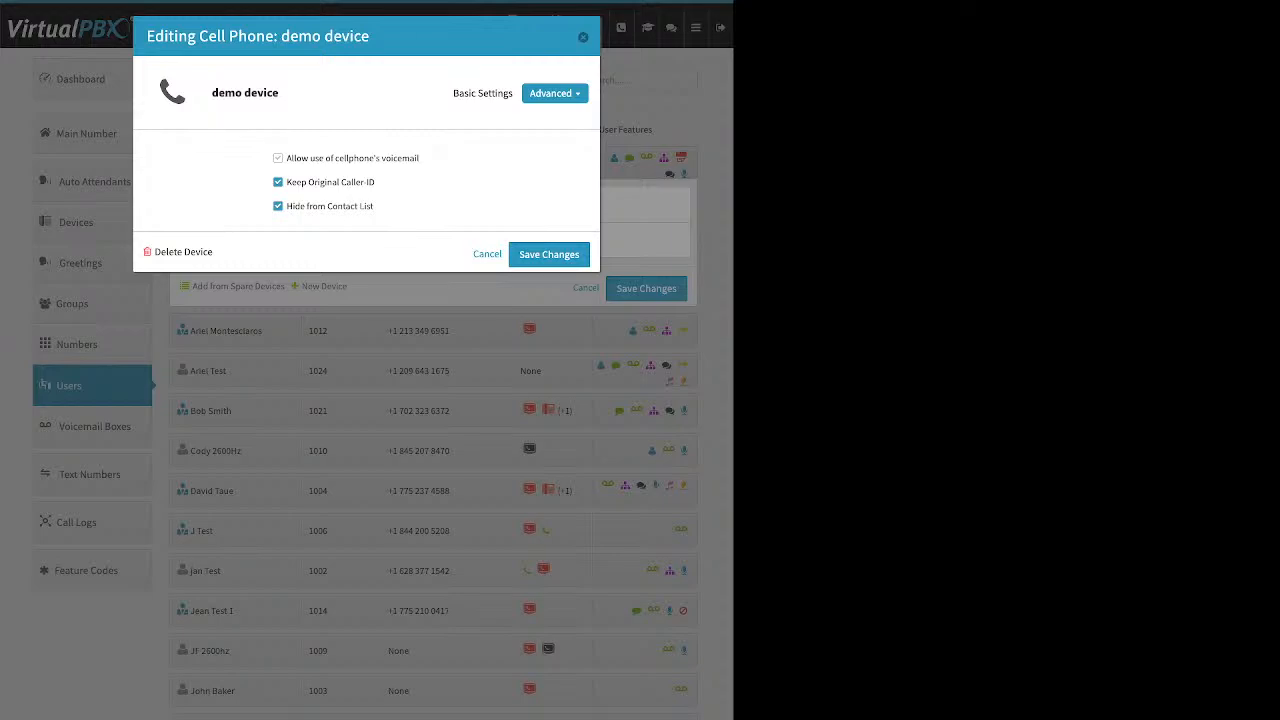
left_click_drag(421, 158, 286, 158)
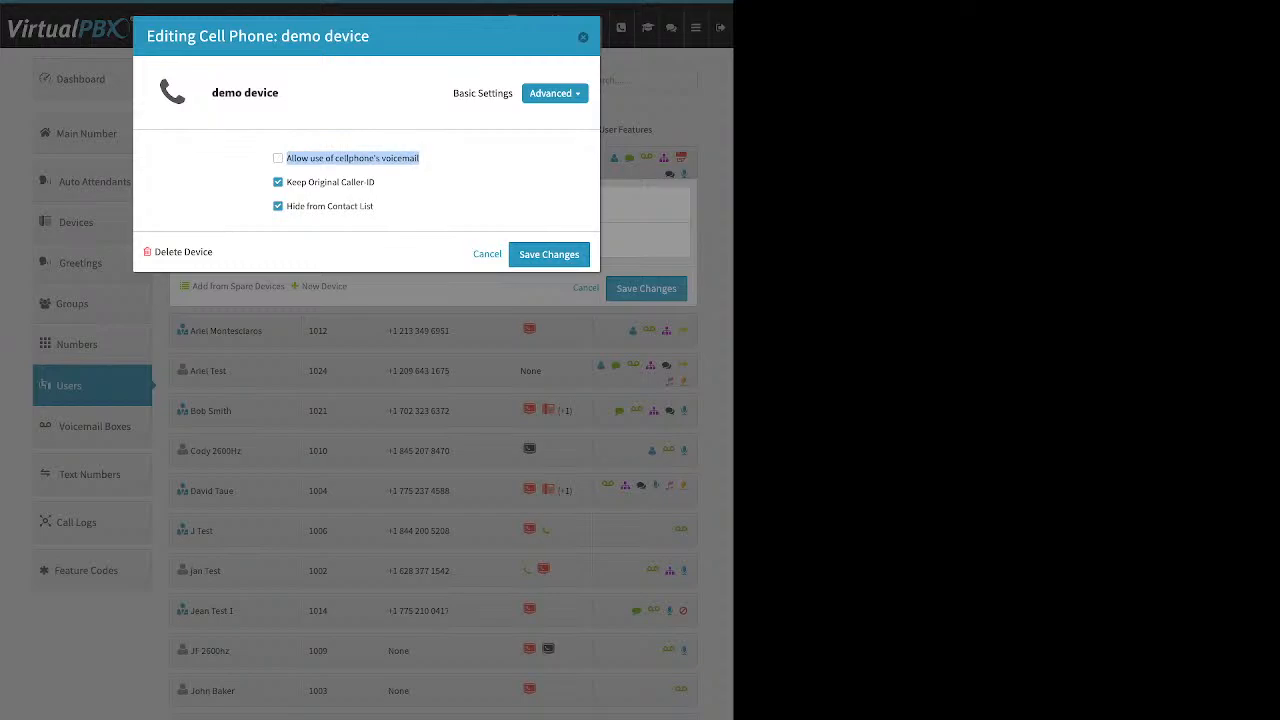
left_click(278, 158)
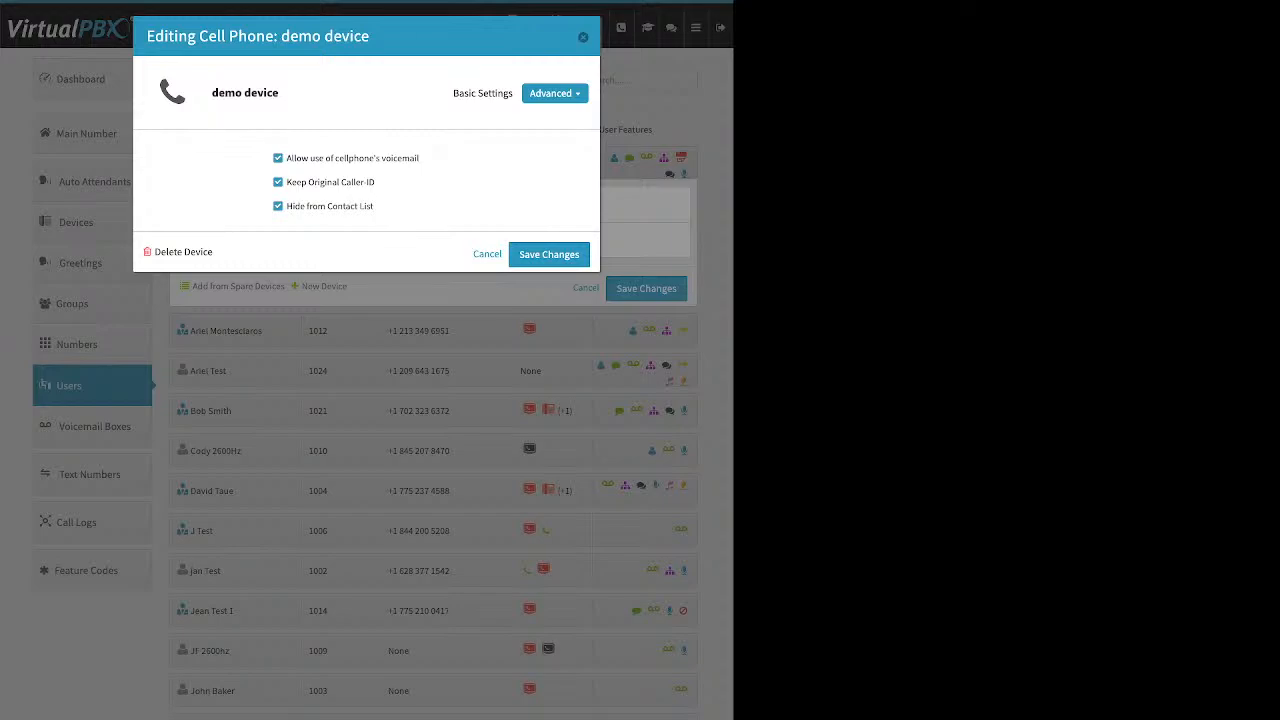
left_click(278, 158)
left_click_drag(376, 183, 286, 183)
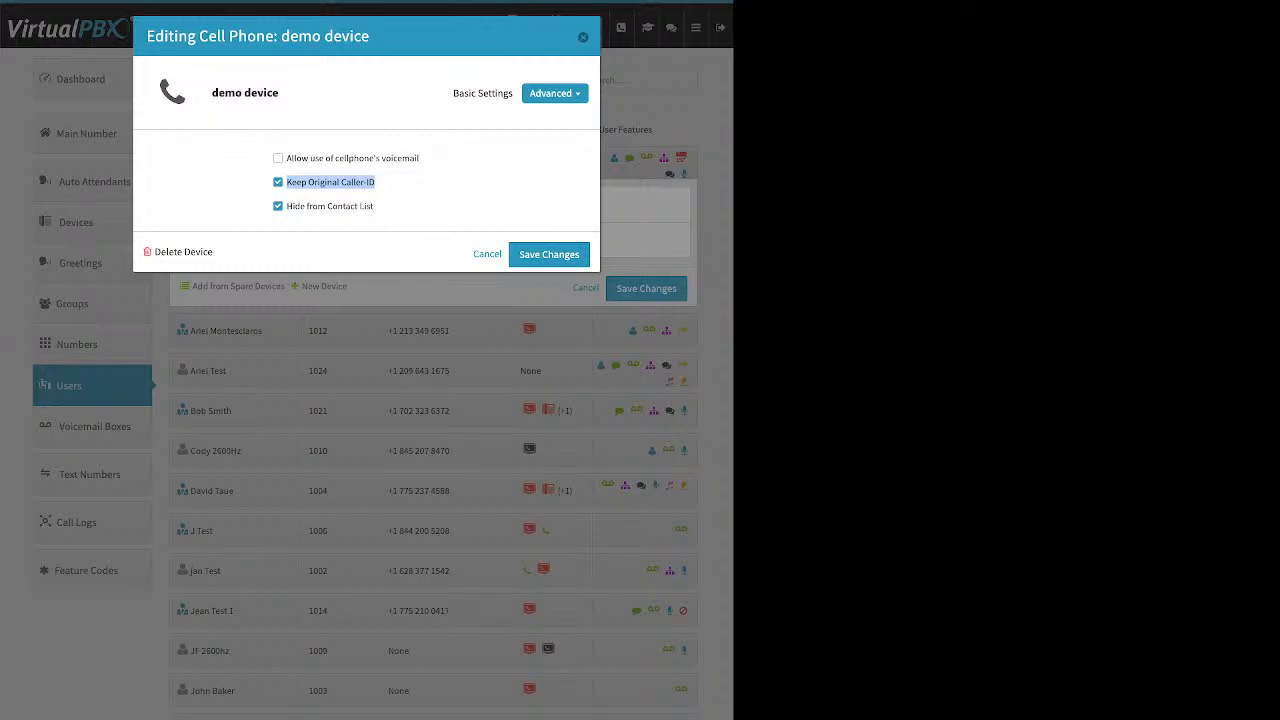
left_click(279, 182)
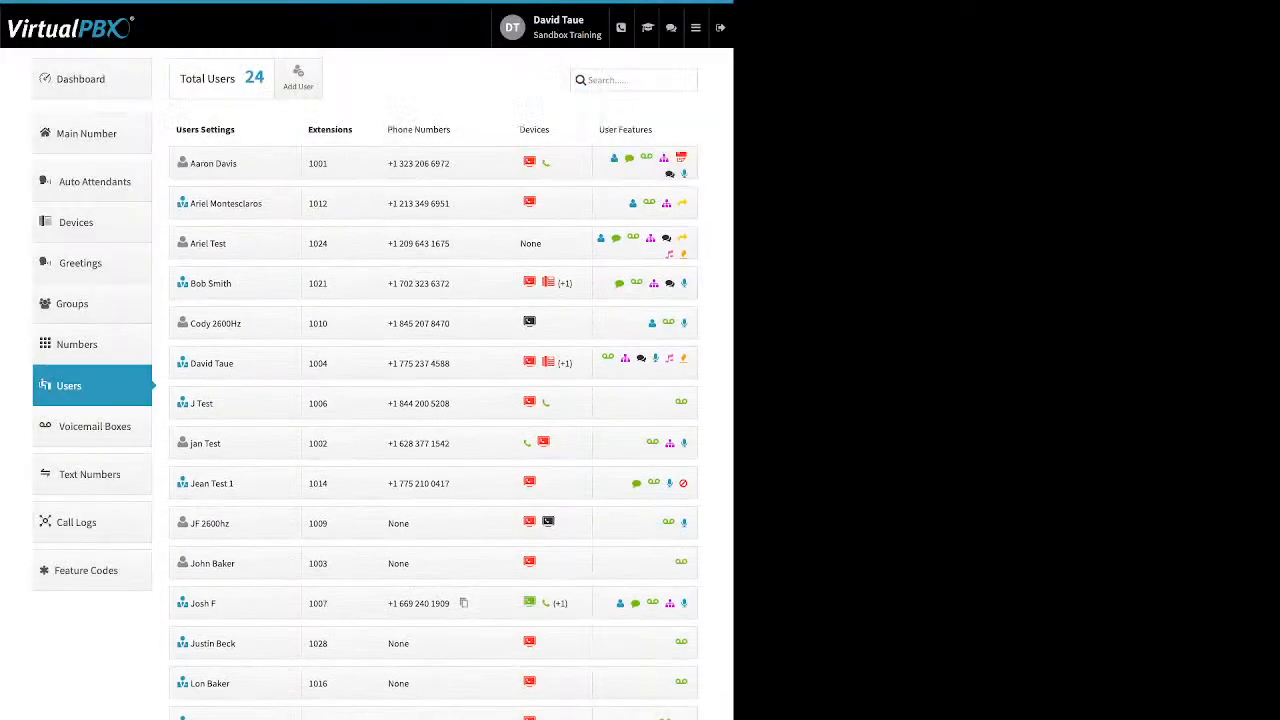
Step: Review the Company Caller ID settings from the dashboard and close them without changes
left_click(81, 79)
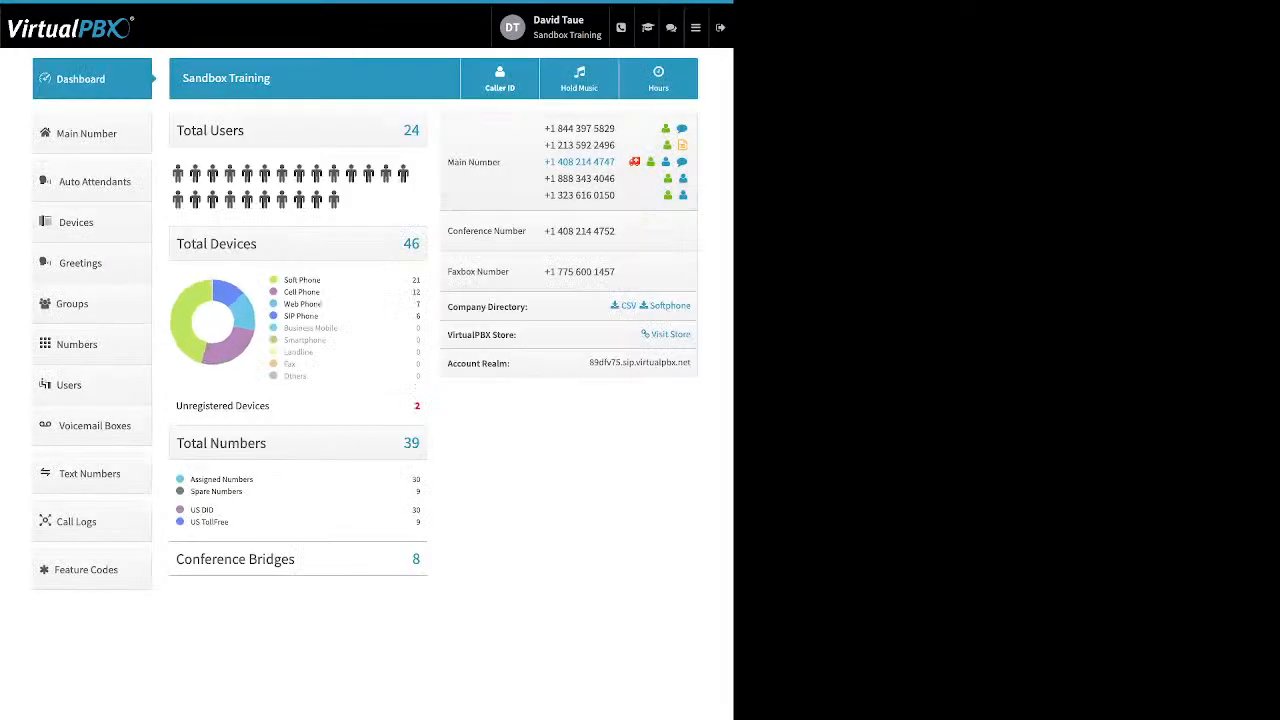
left_click(500, 78)
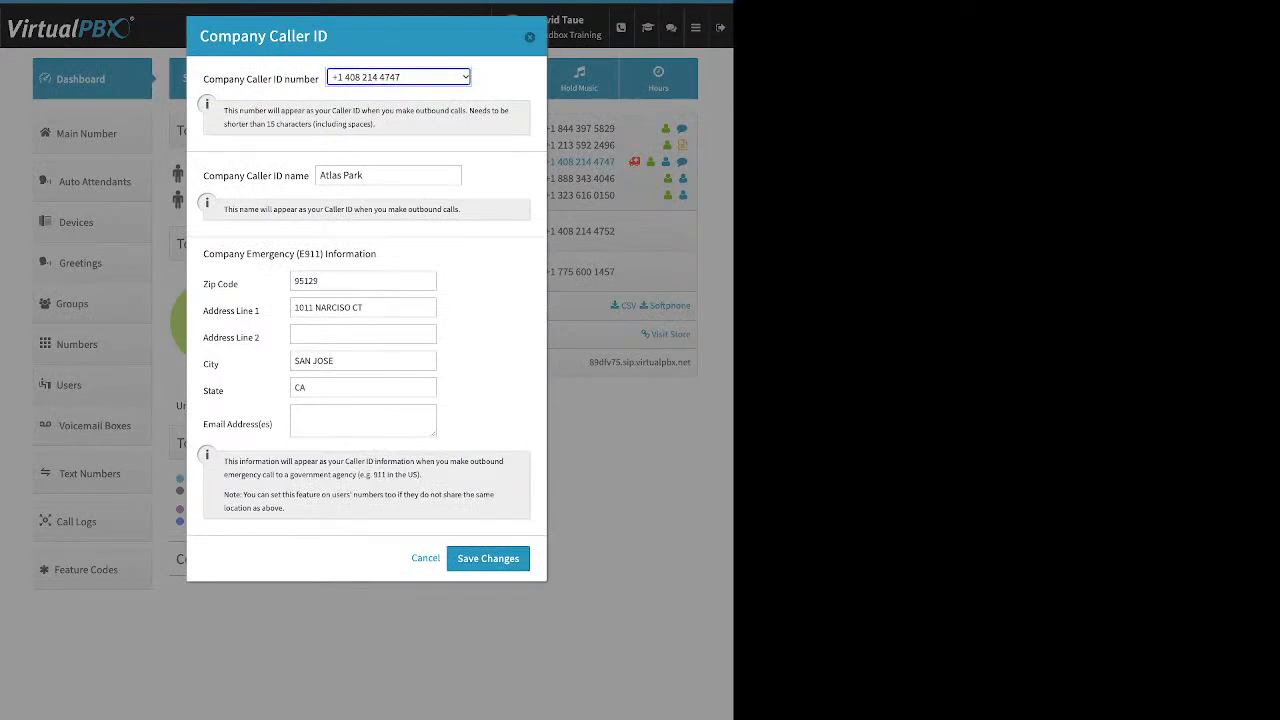
left_click(530, 37)
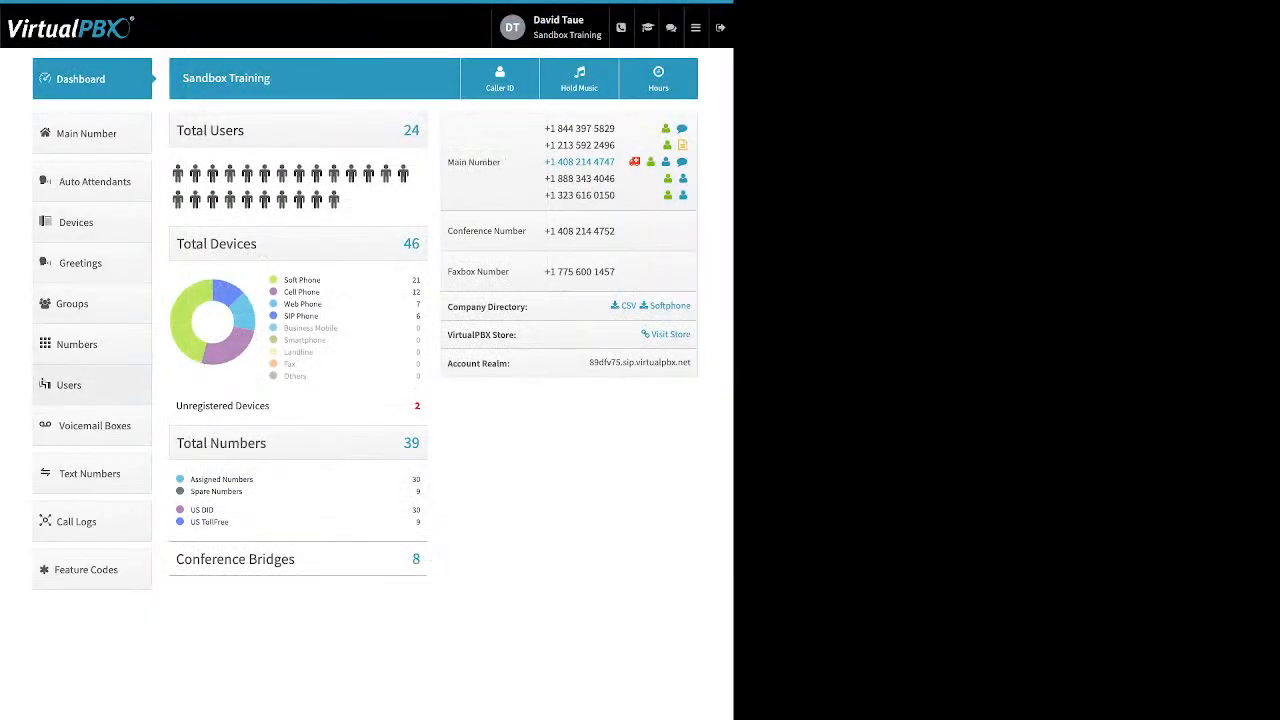
Step: Start adding a new soft phone for the user with extension 1024, and read and dismiss the 911 emergency notice
left_click(69, 385)
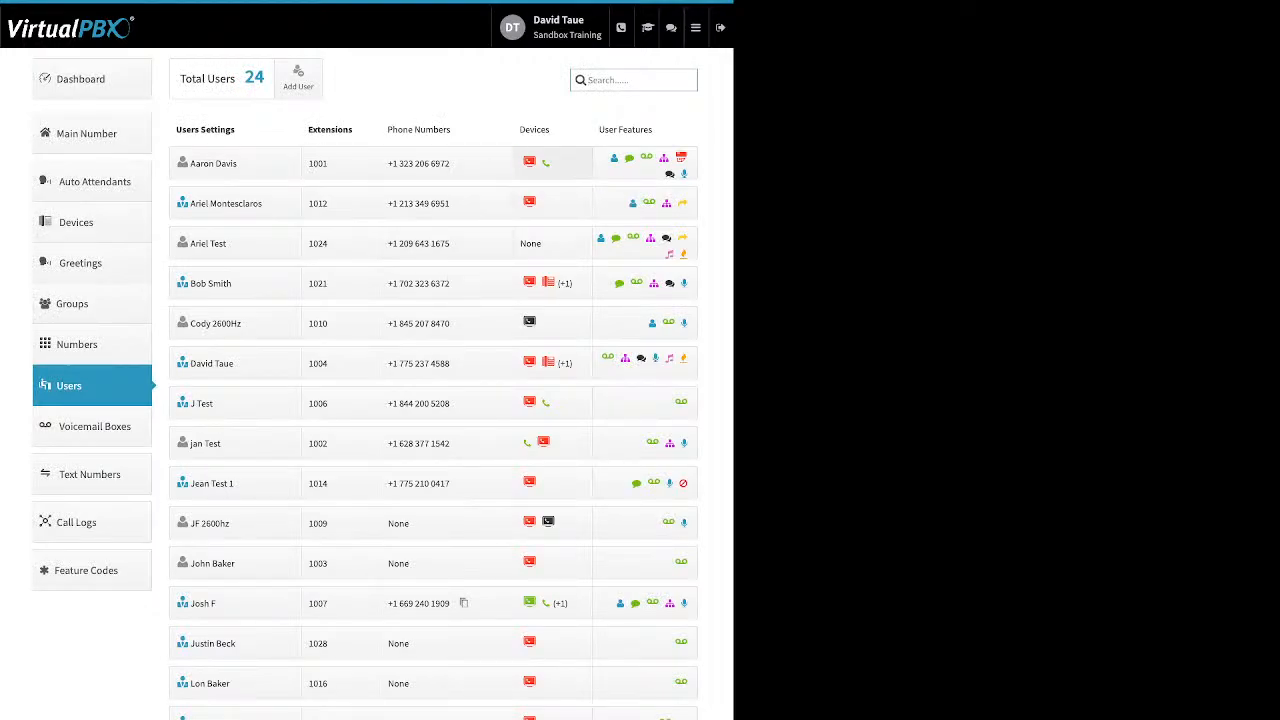
left_click(530, 243)
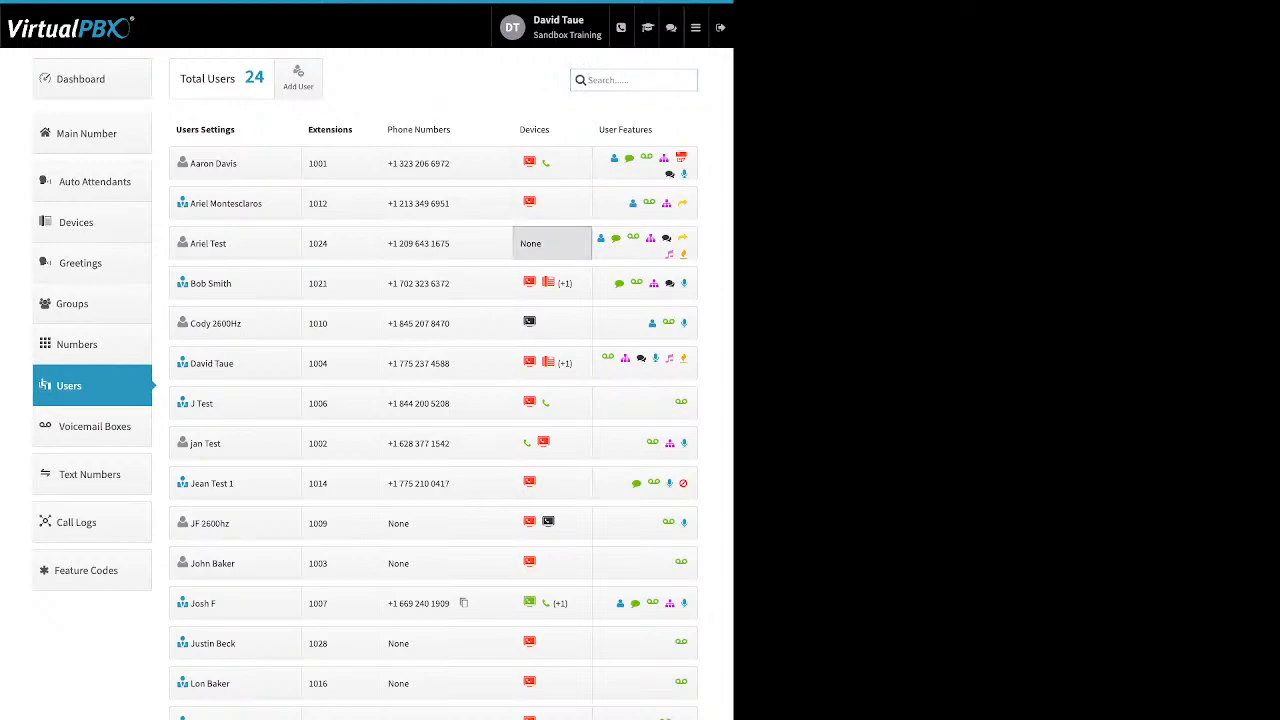
left_click(324, 330)
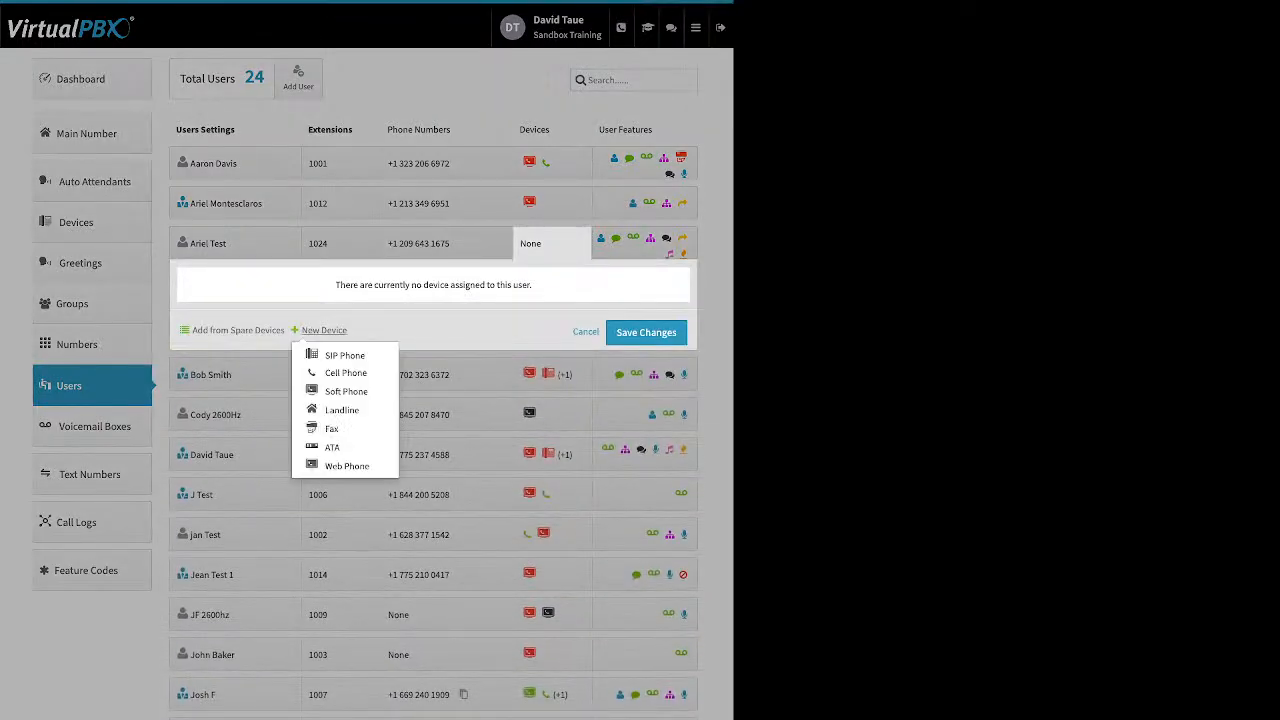
left_click(320, 378)
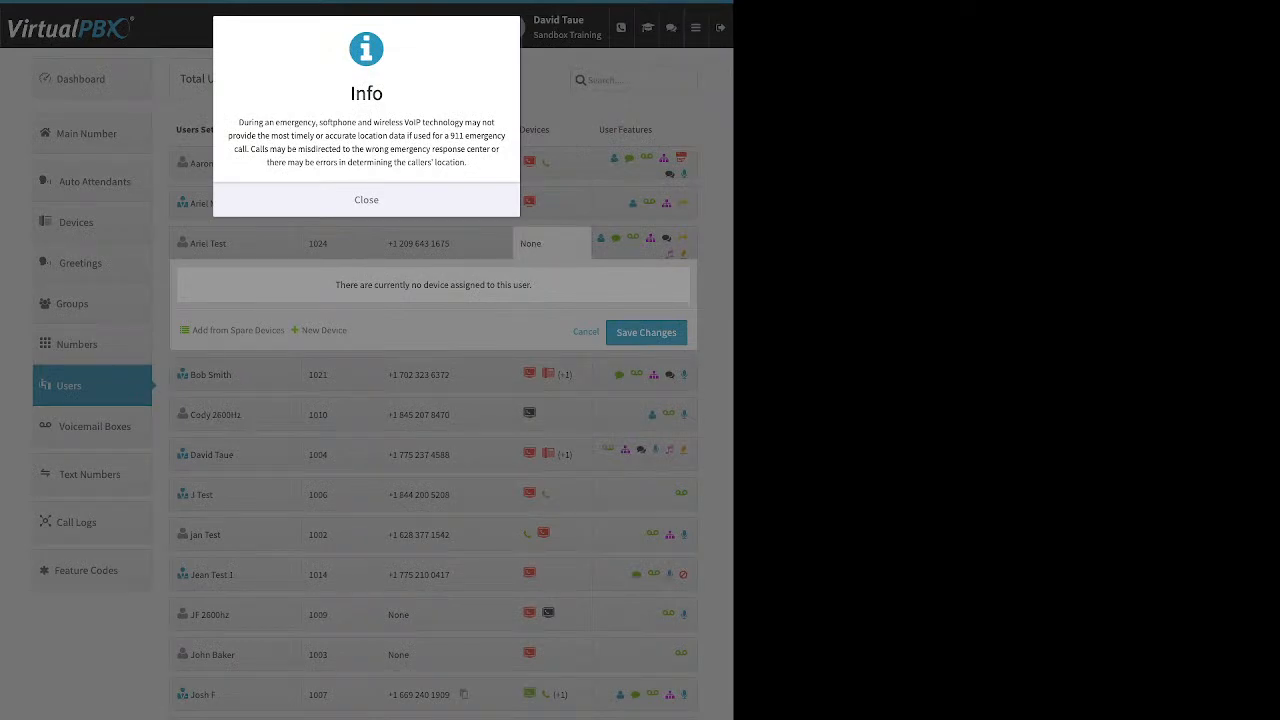
left_click_drag(238, 122, 466, 162)
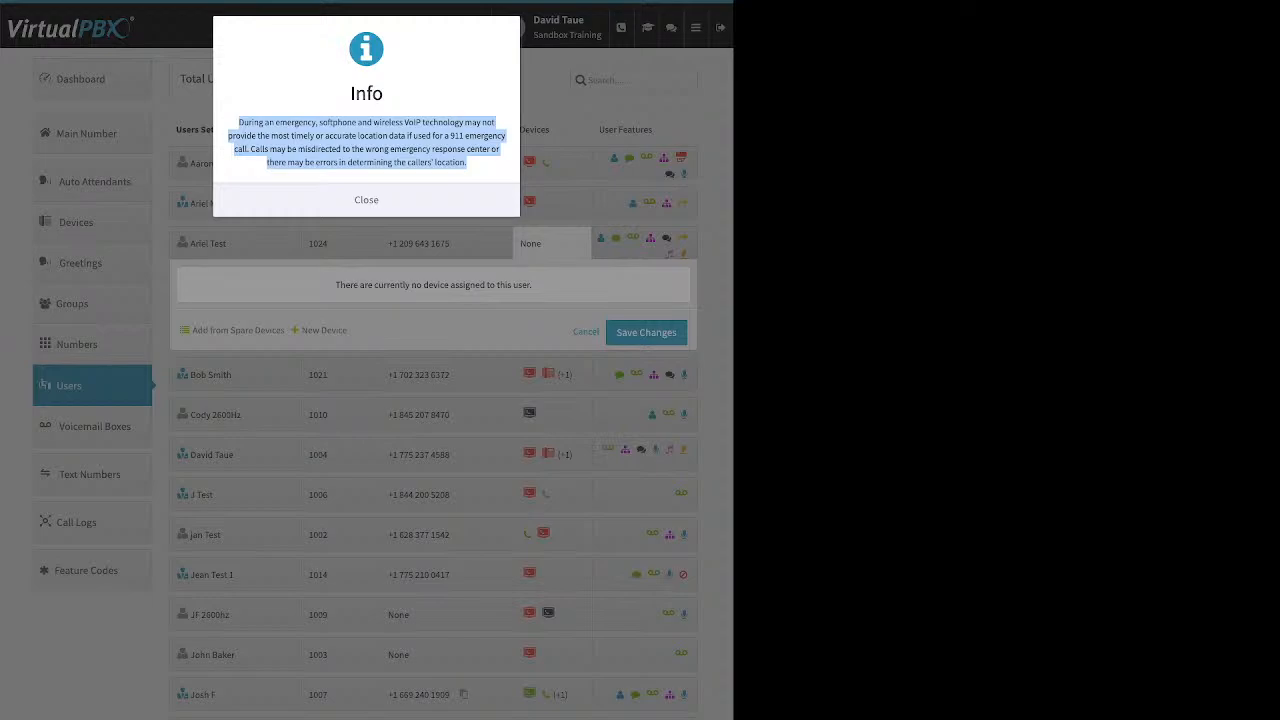
left_click(366, 200)
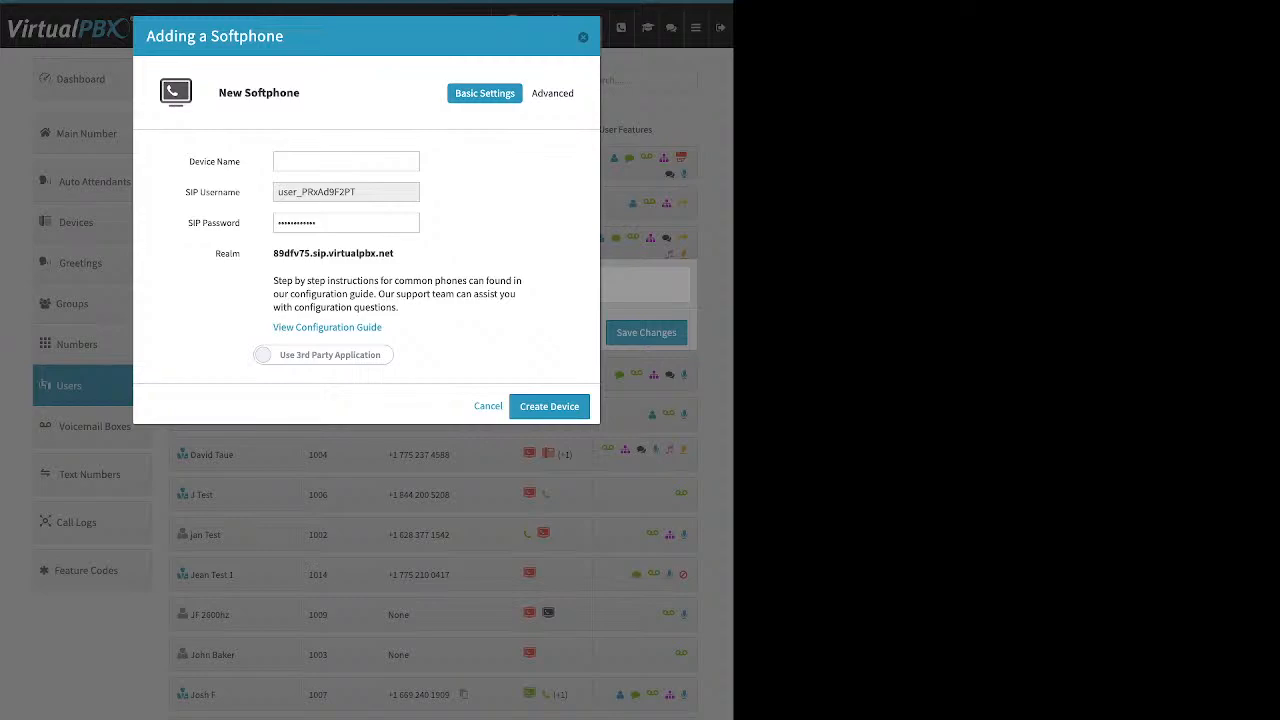
Step: Point out the configuration guide link, switch the softphone to Use VirtualPBX Application, and cancel without creating the device
right_click(327, 327)
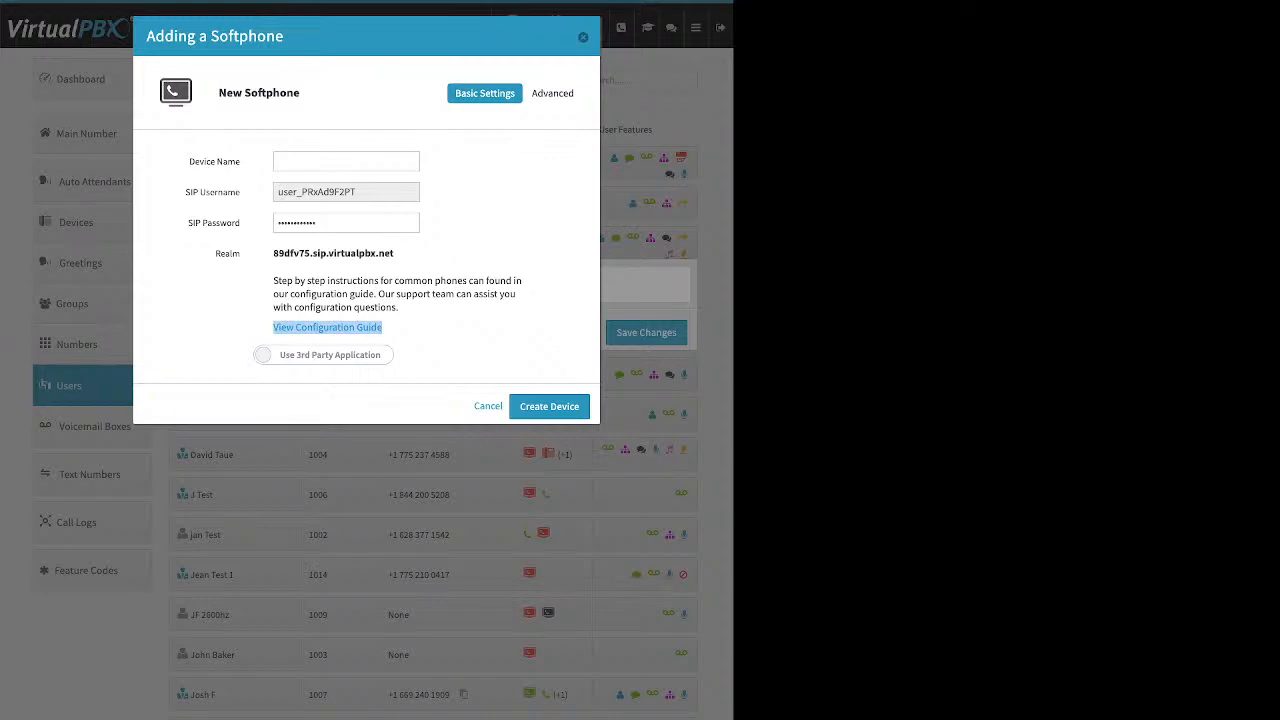
left_click(323, 355)
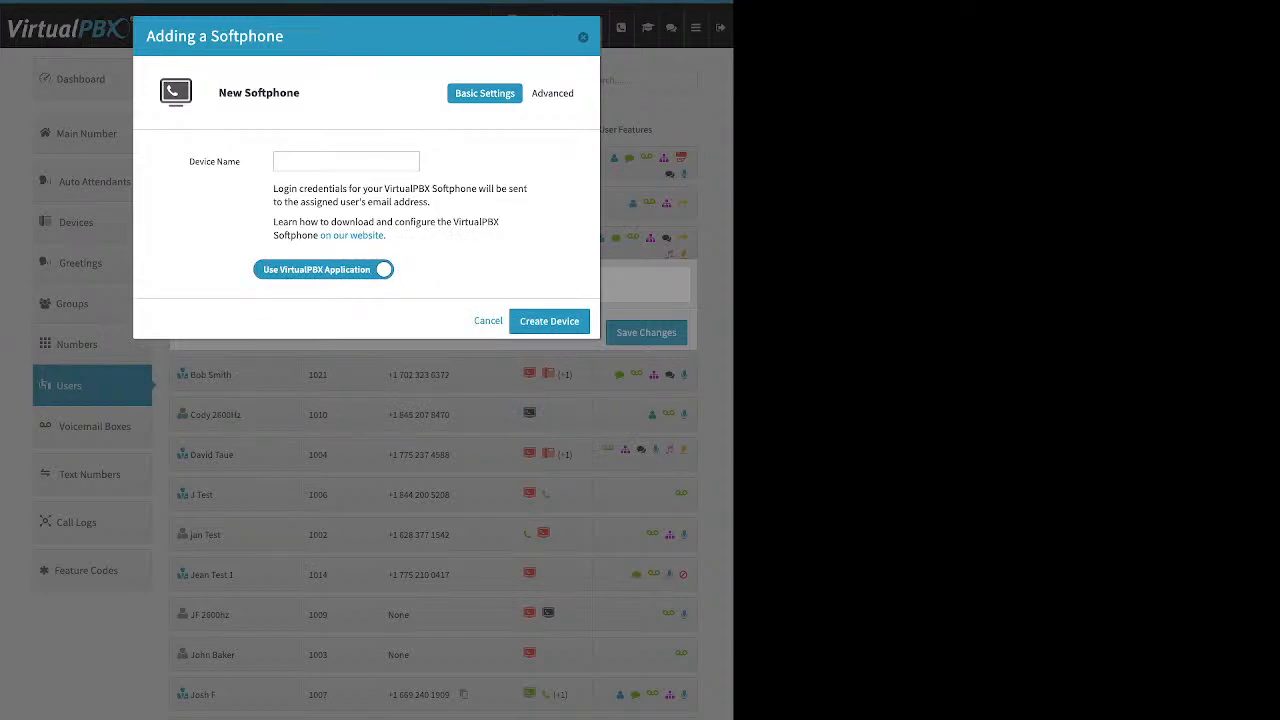
key("Escape")
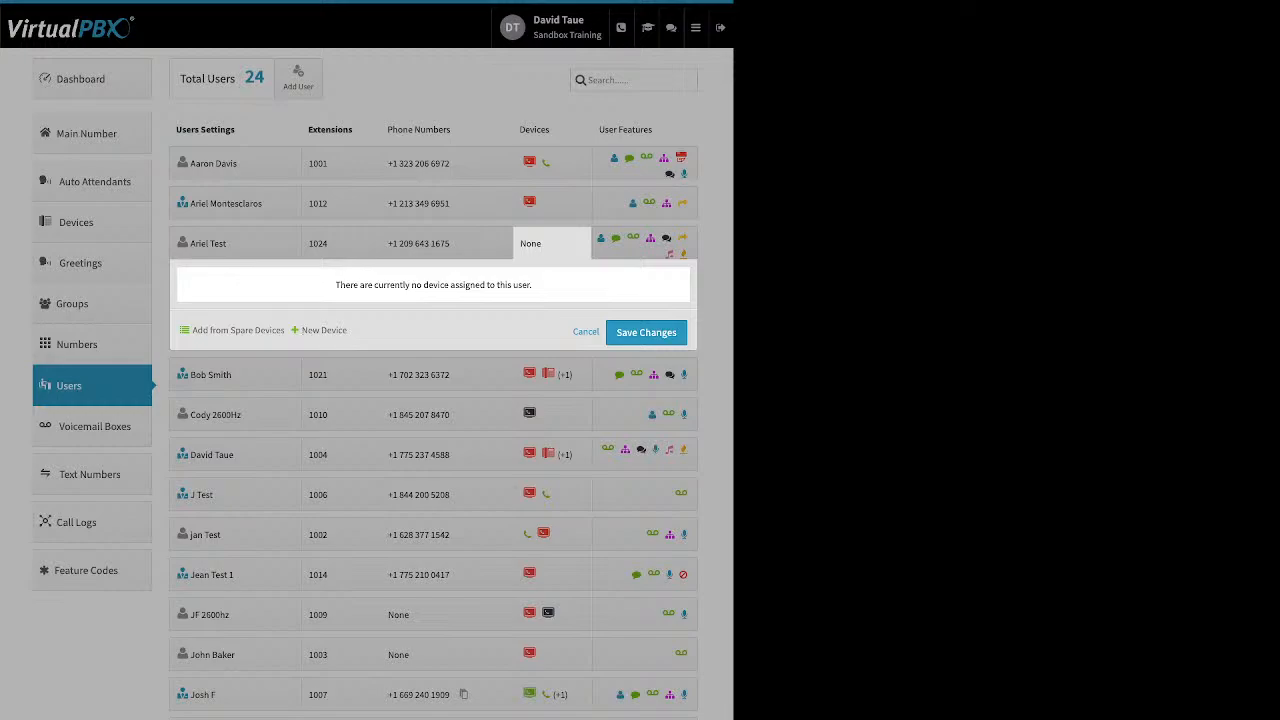
Step: Start adding a new web phone for extension 1024, dismiss the emergency notice, review the basic settings, and cancel without creating the device
left_click(324, 330)
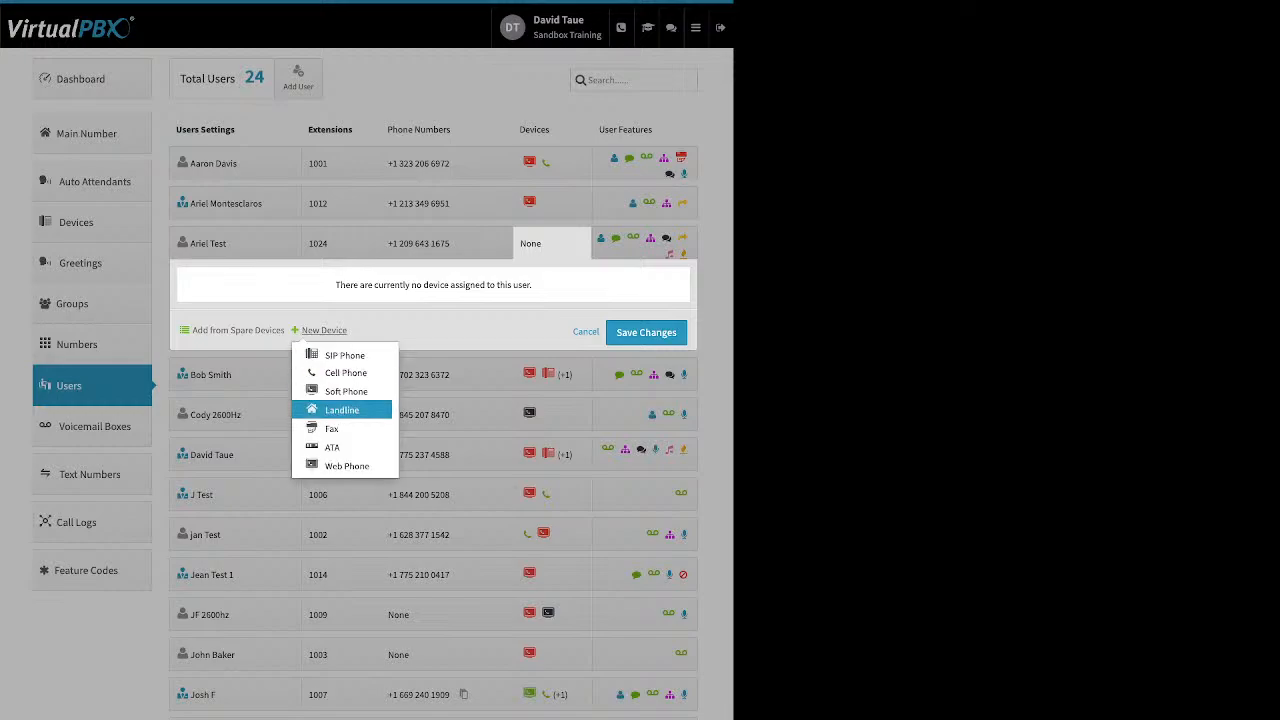
left_click(346, 466)
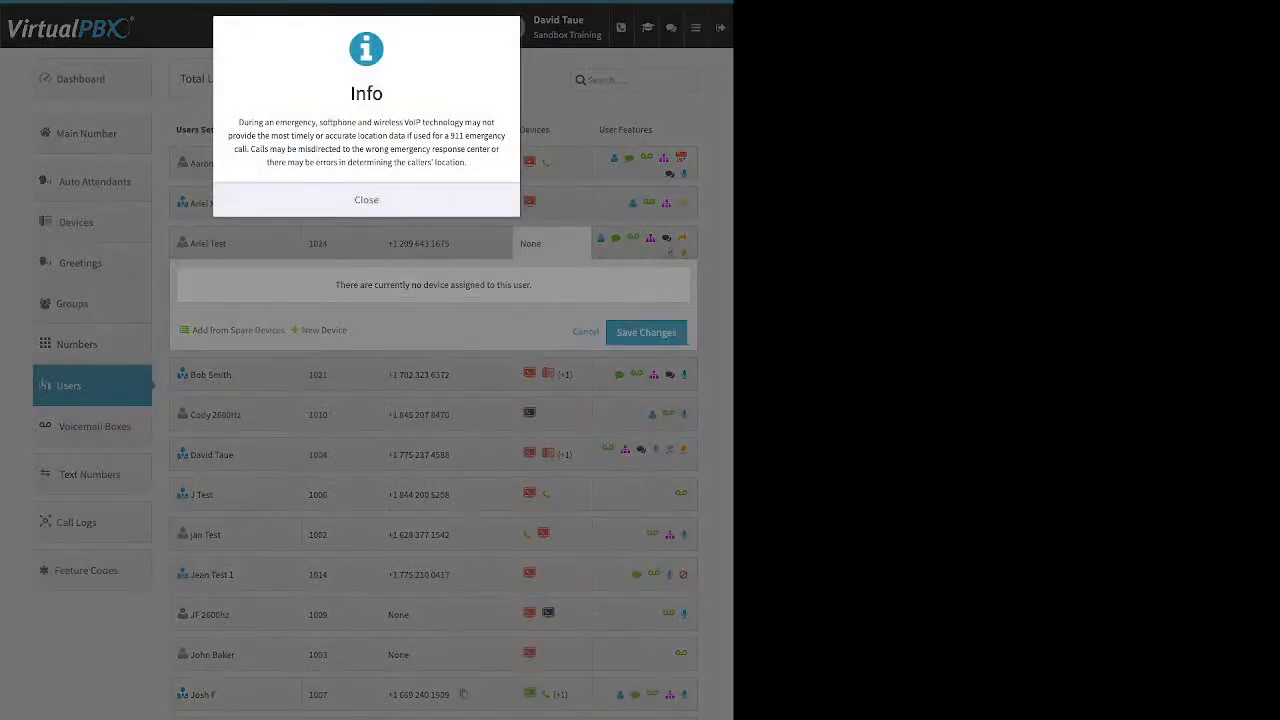
left_click(366, 200)
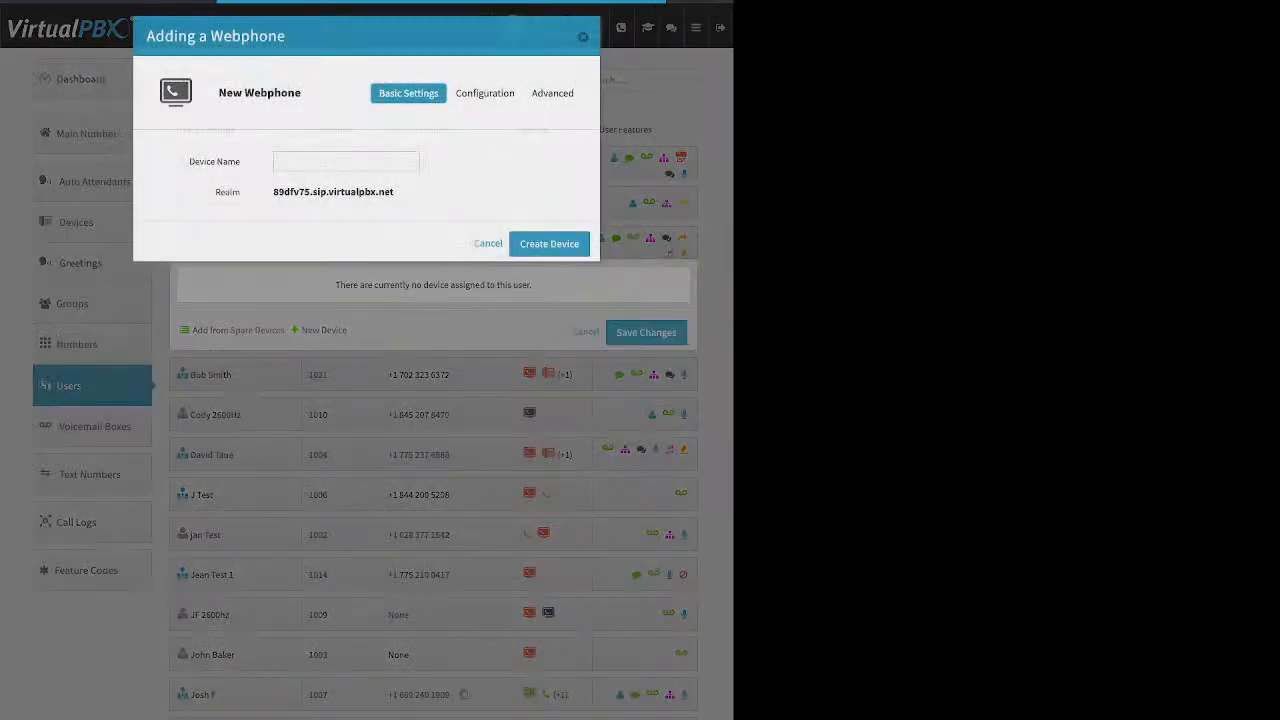
left_click(346, 162)
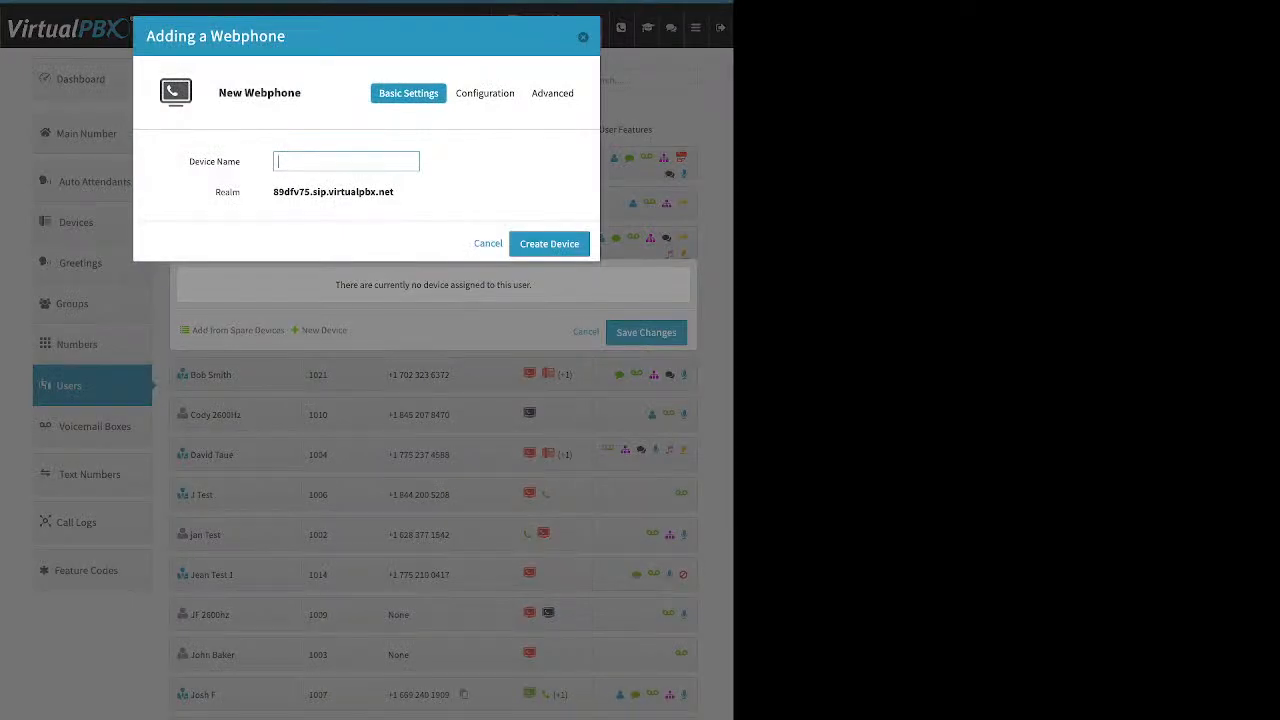
key("Escape")
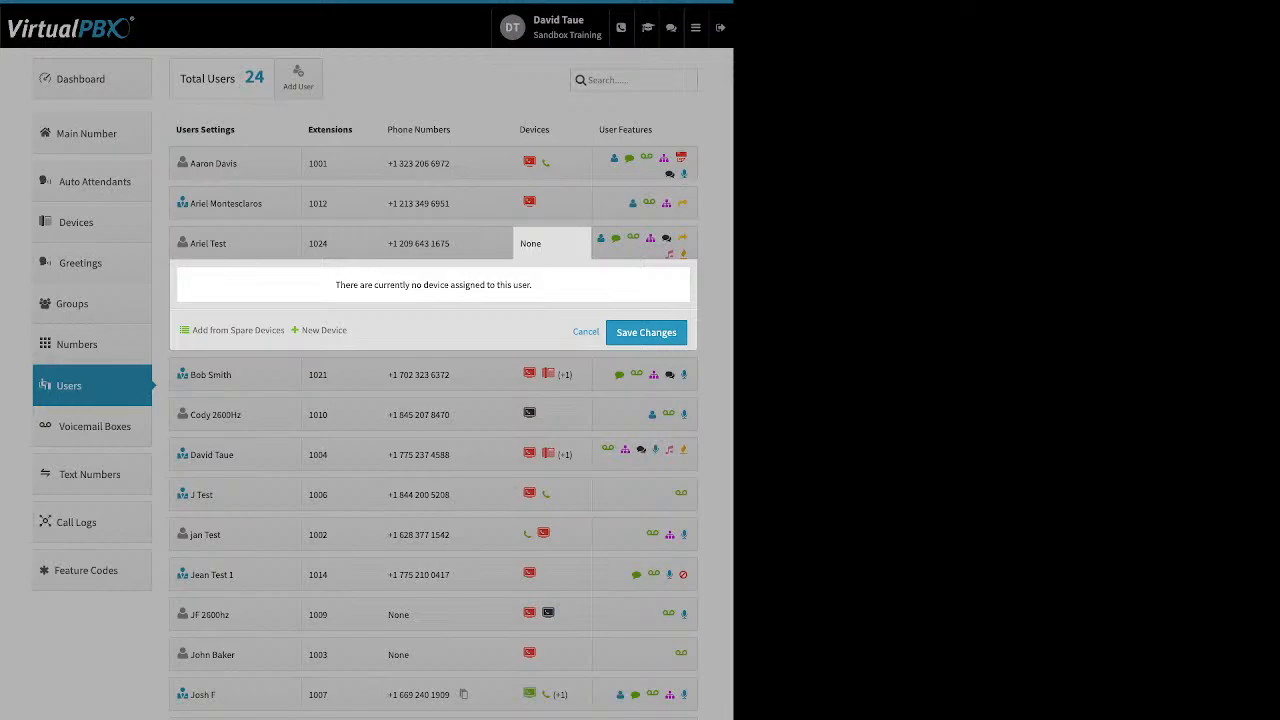
Step: Review the Caller-ID Number and VirtualText Application features of the extension 1024 user, closing each without changes
left_click(645, 243)
left_click(645, 243)
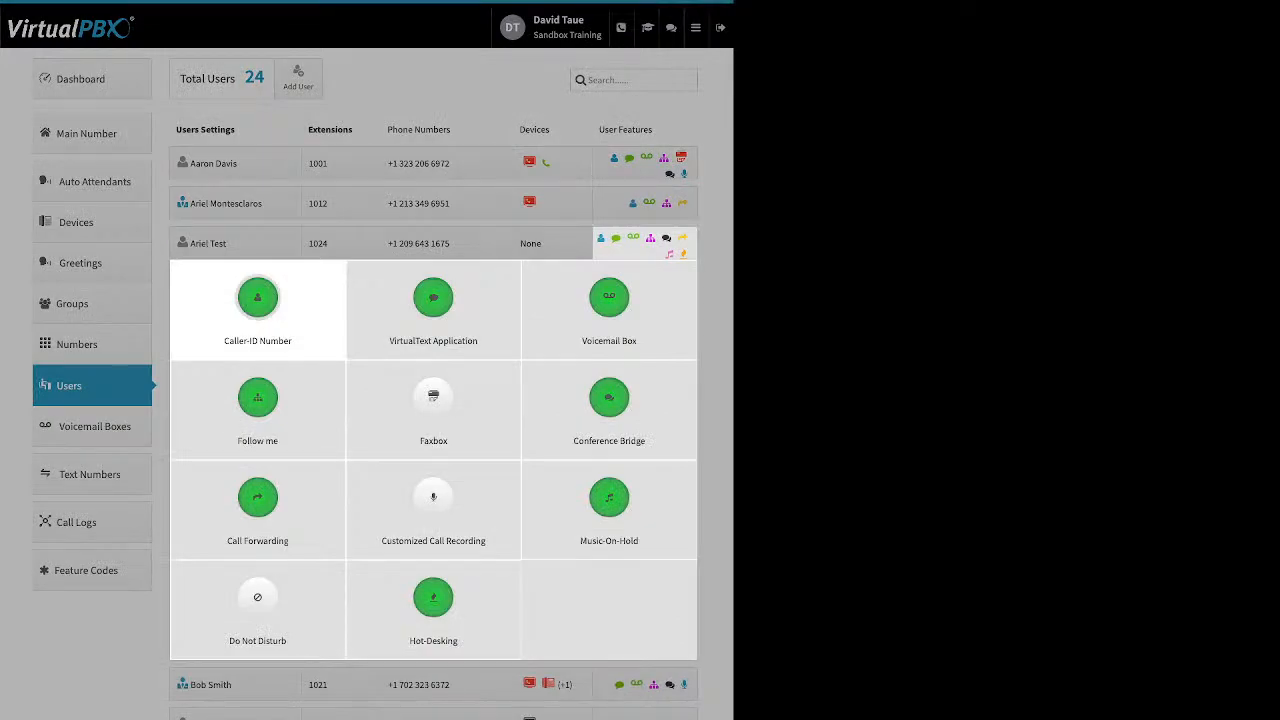
left_click(257, 300)
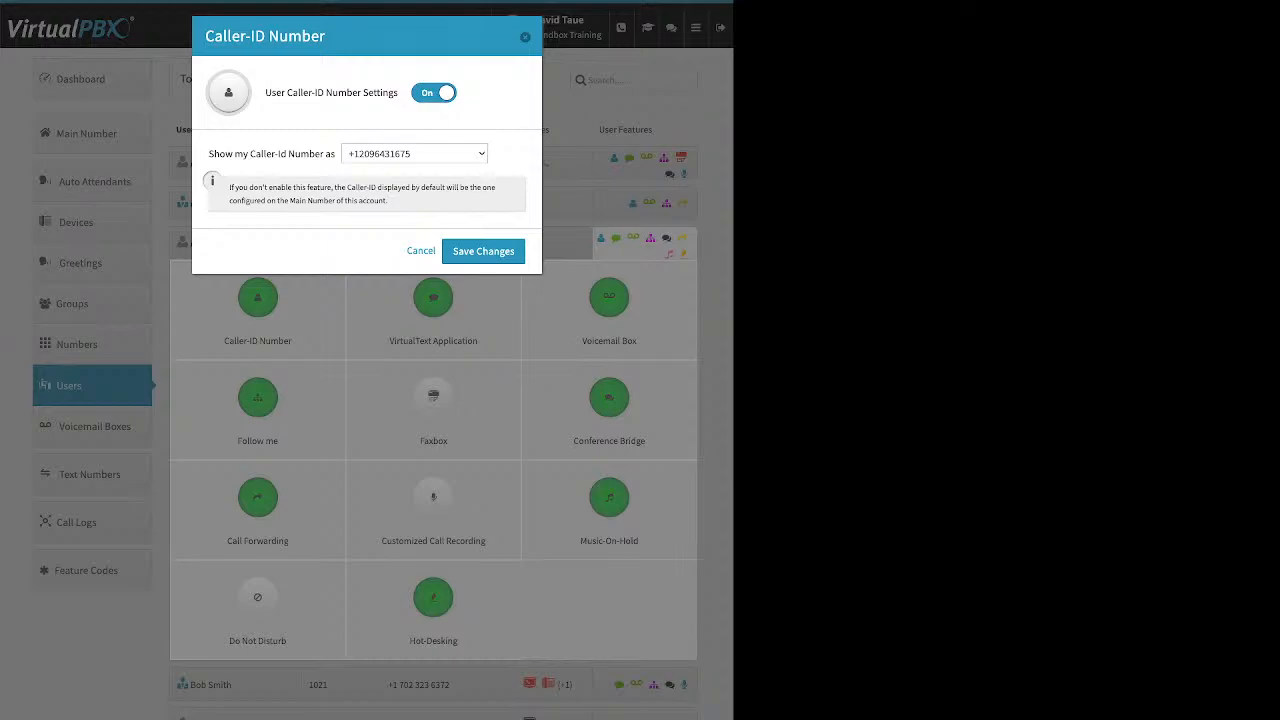
left_click(421, 251)
left_click(433, 299)
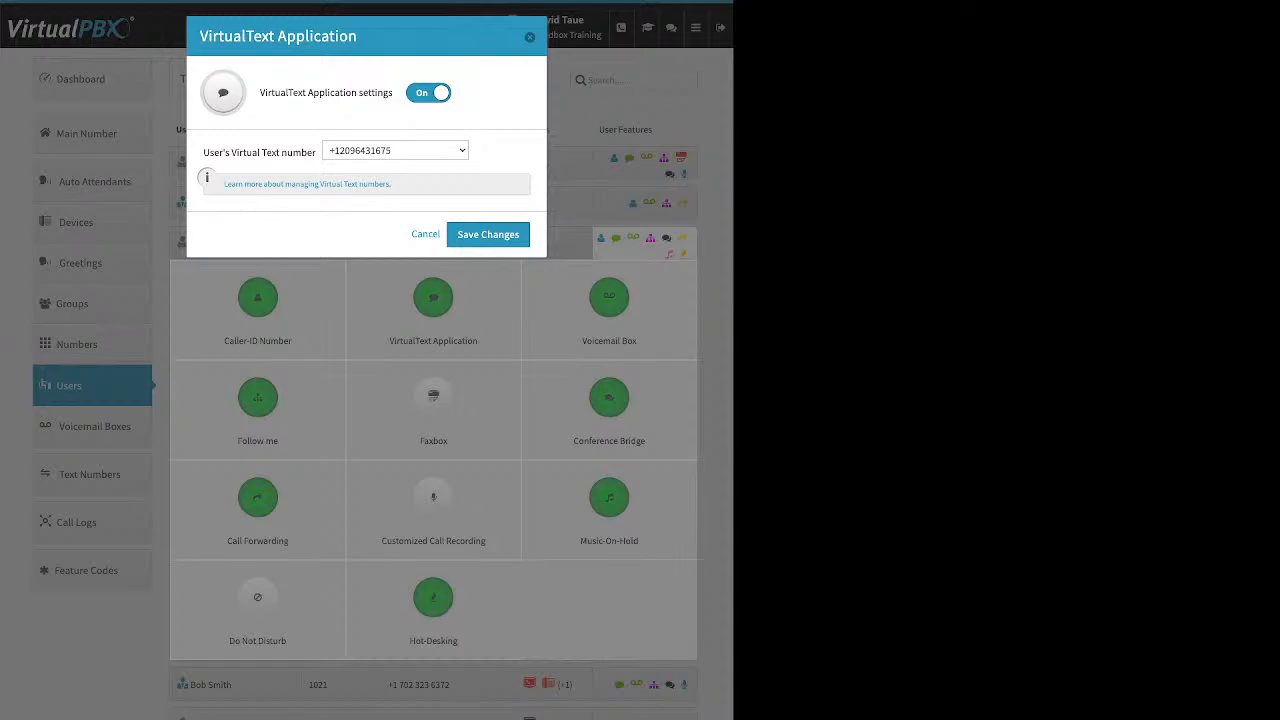
key("Escape")
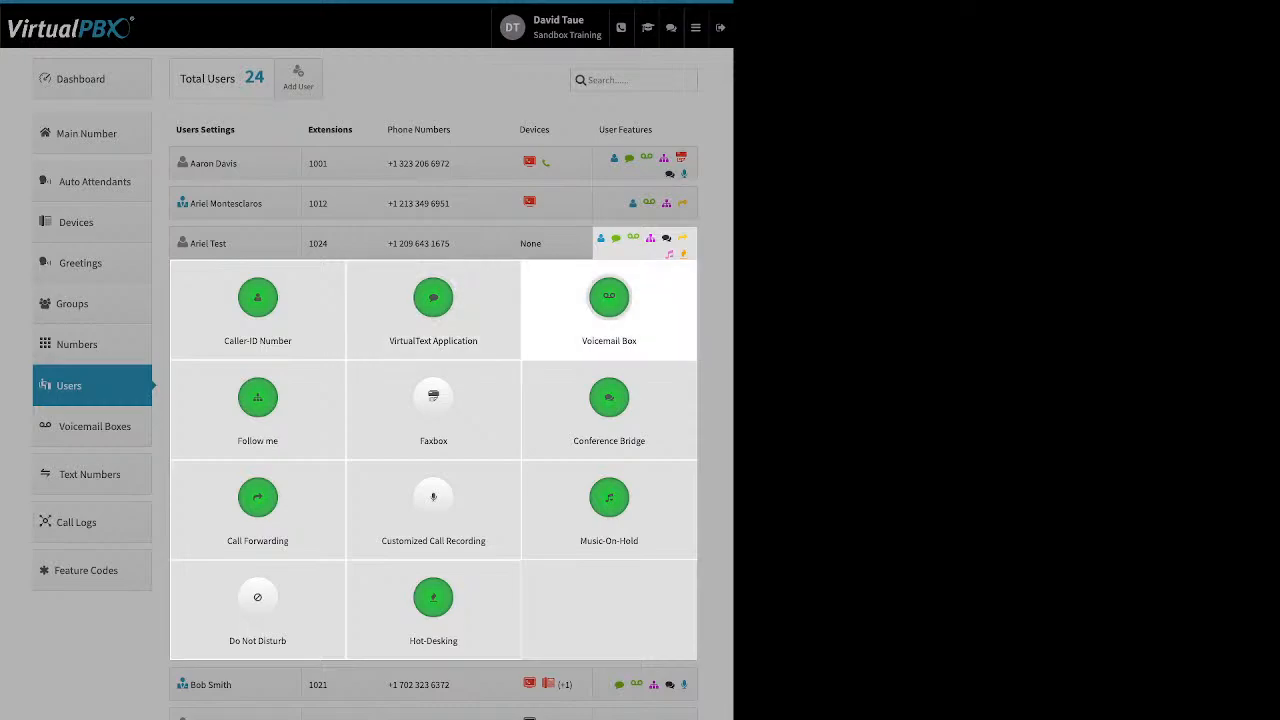
Step: Review the extension 1024 user's voicemail-to-email, message attachment and message deletion options in the Voicemail Box feature, then close it without changes
left_click(609, 296)
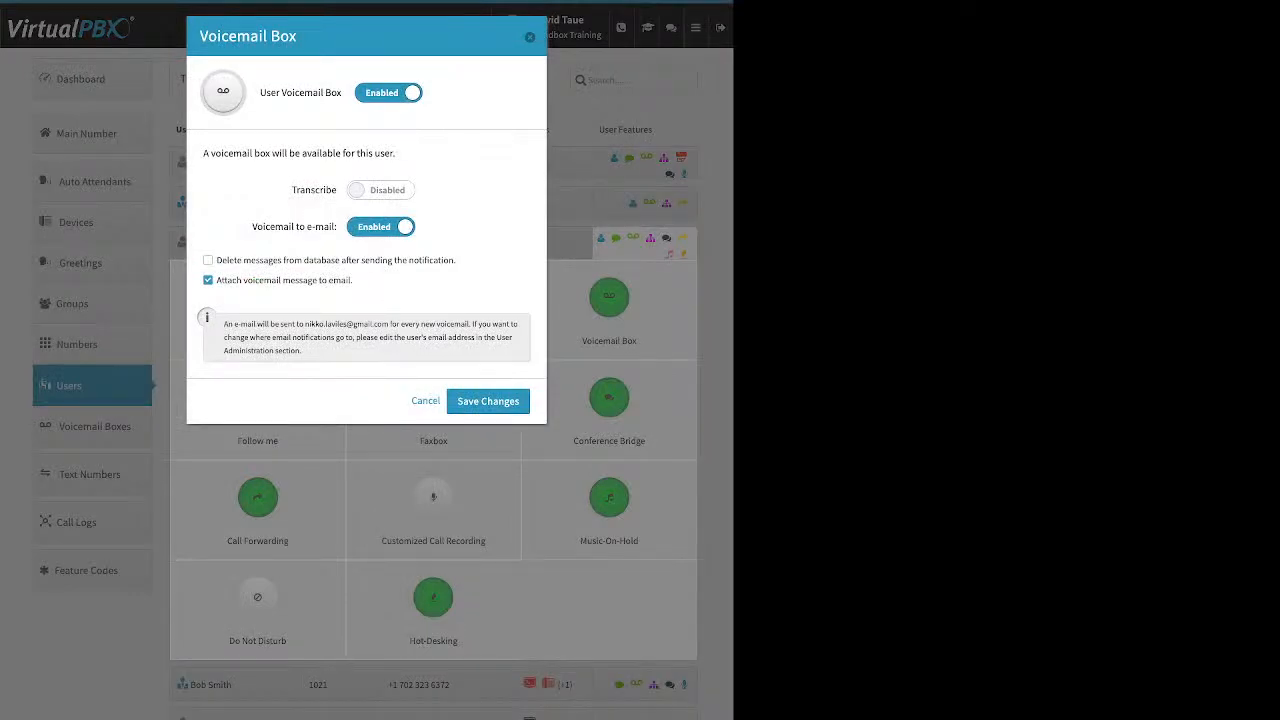
left_click_drag(252, 227, 329, 227)
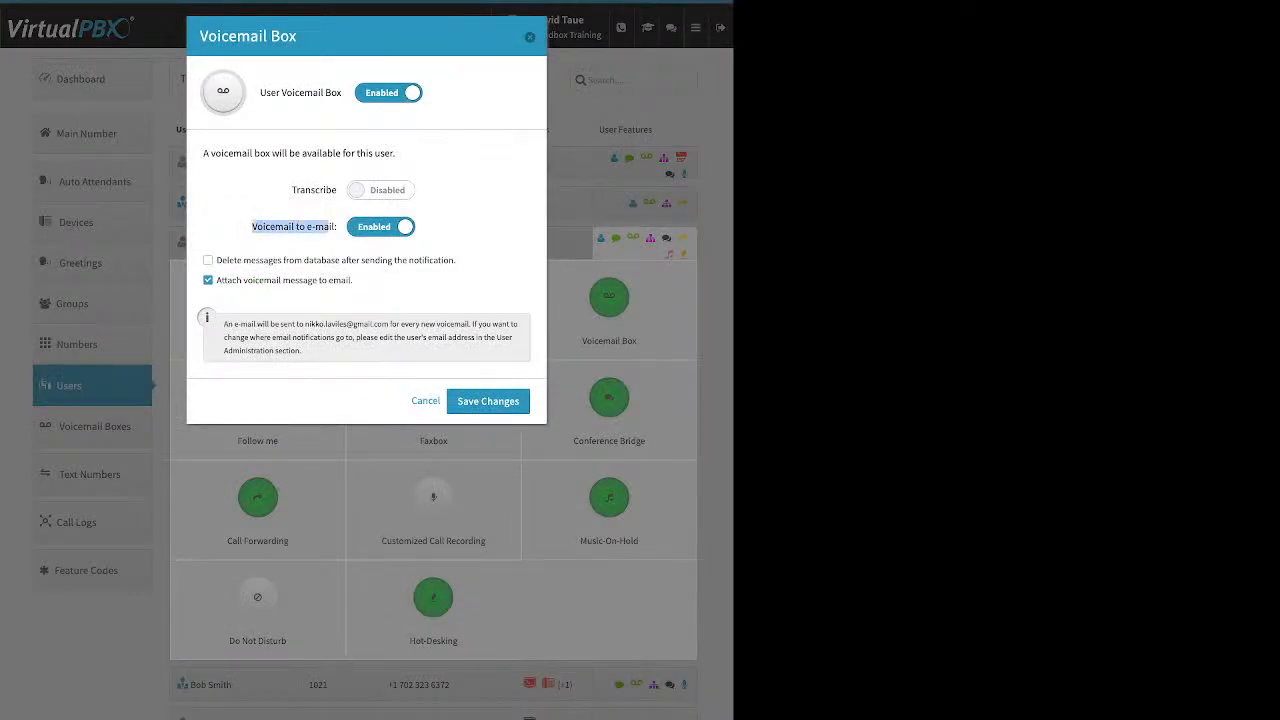
left_click_drag(353, 280, 226, 280)
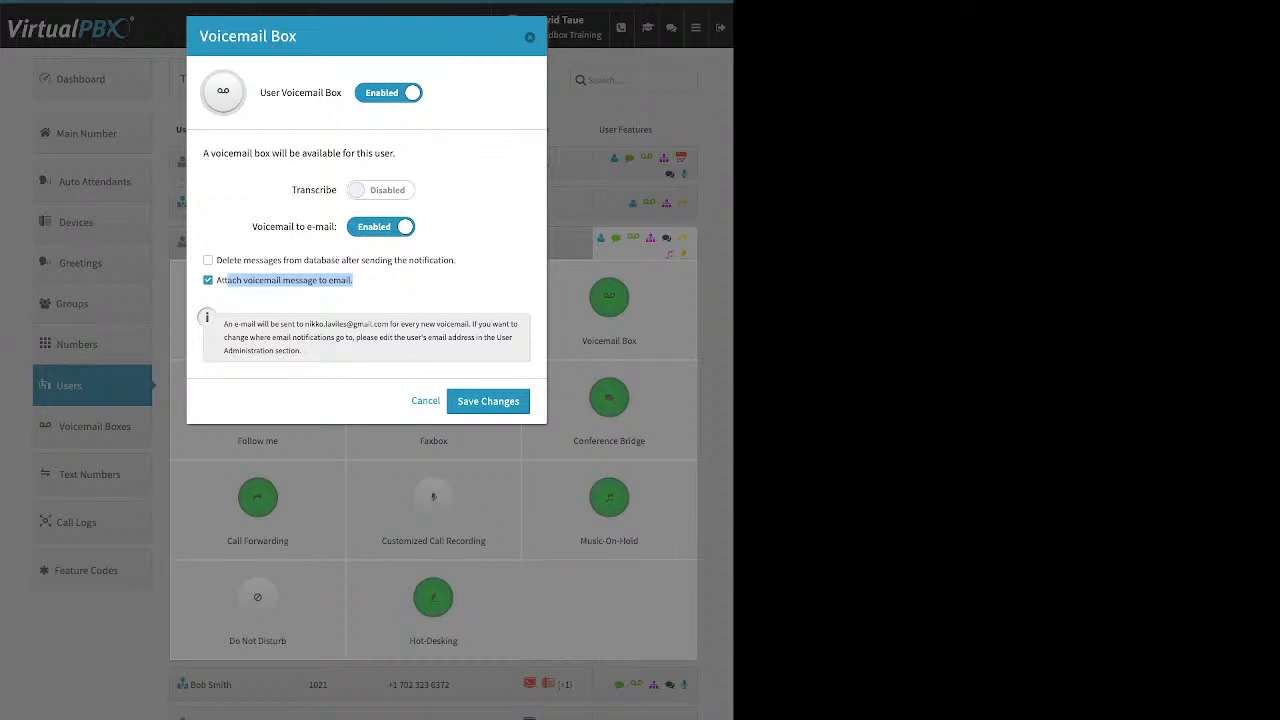
left_click_drag(456, 260, 217, 260)
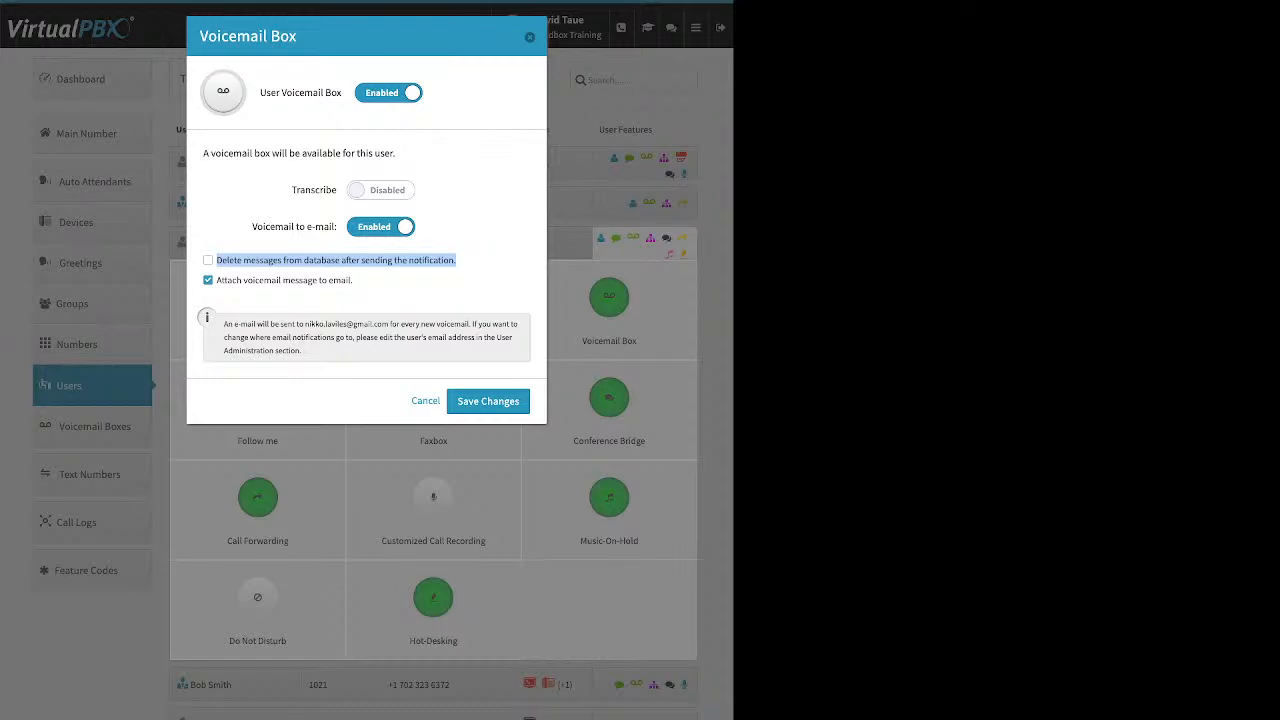
left_click(426, 401)
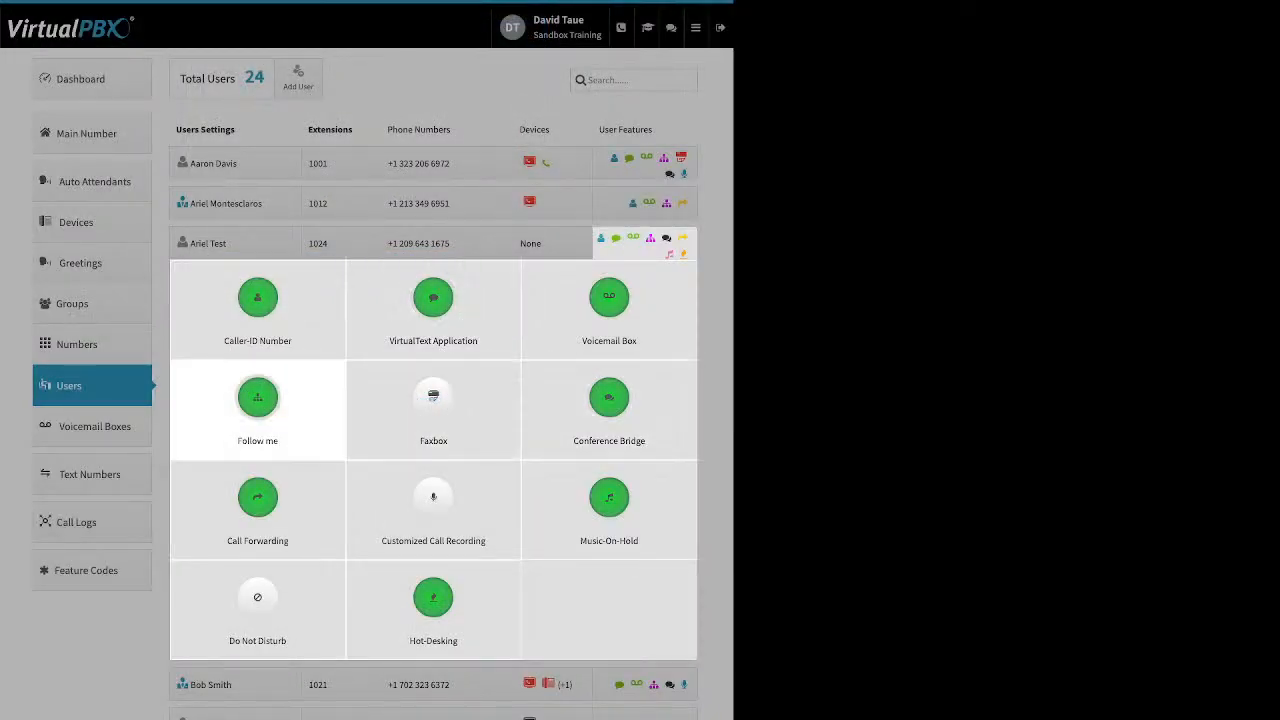
Step: Try to open the Follow me feature for extension 1024, and collapse that user's feature list
left_click(258, 398)
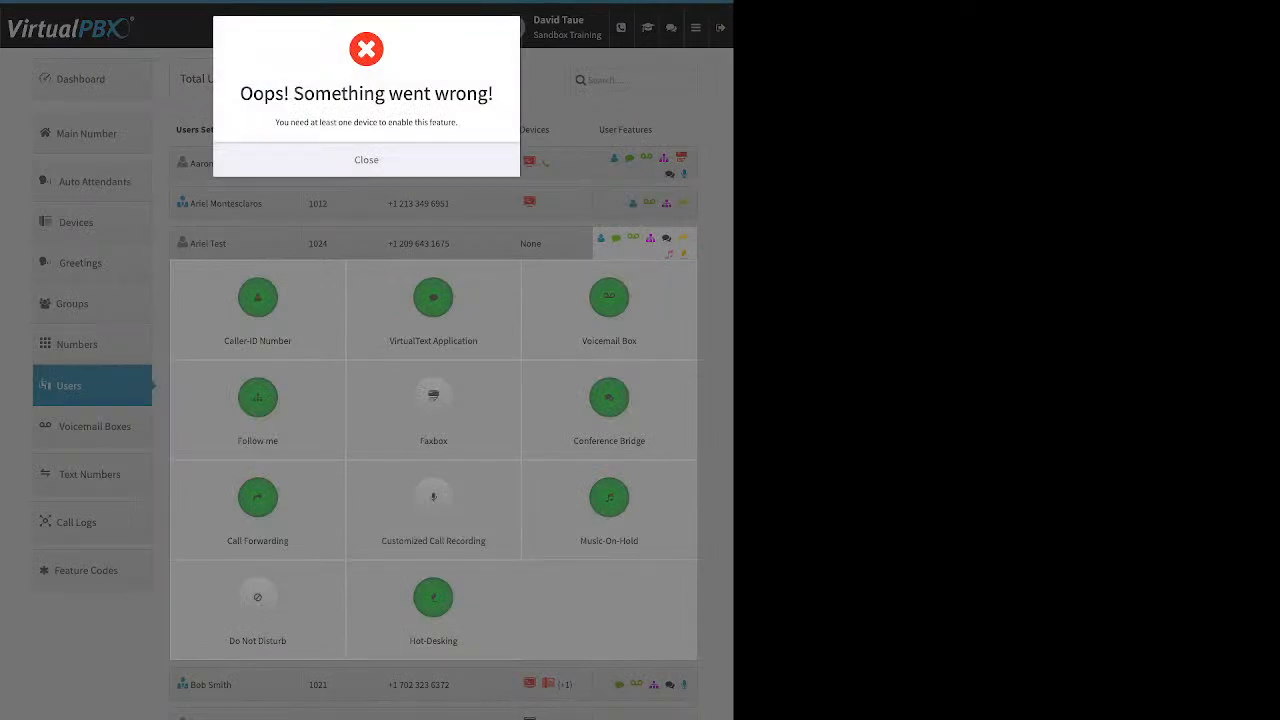
left_click(366, 160)
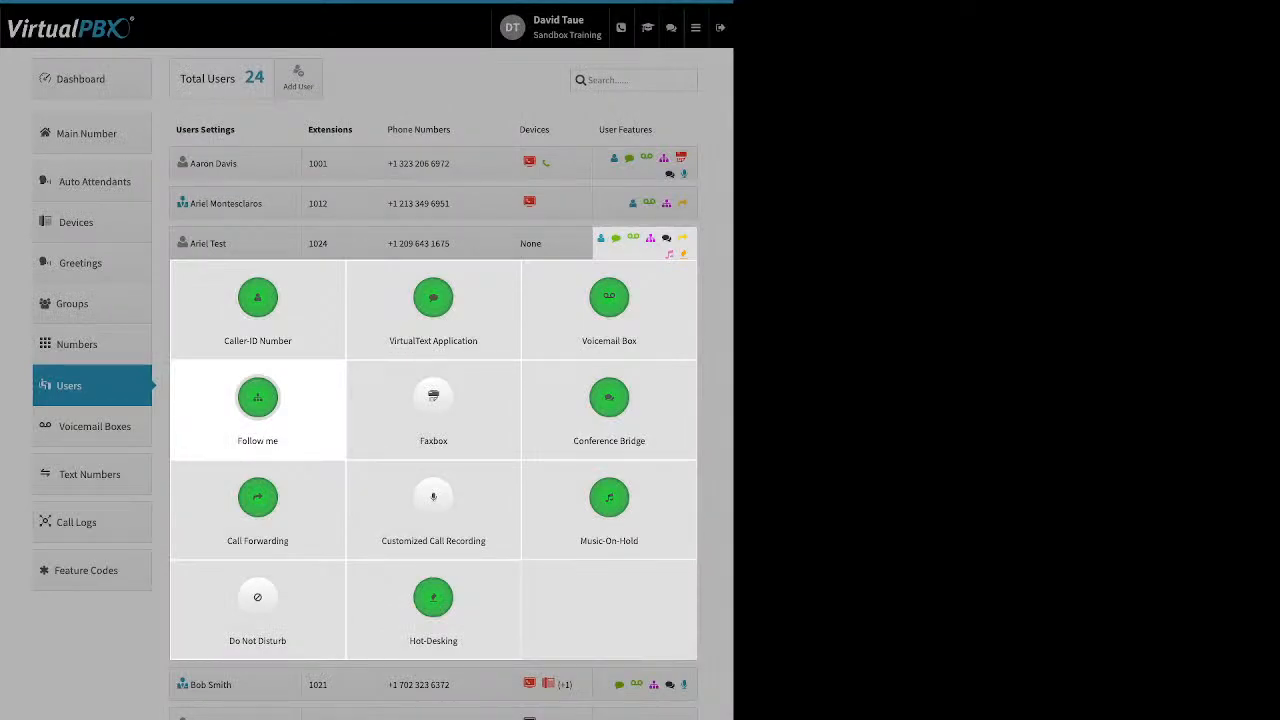
left_click(552, 243)
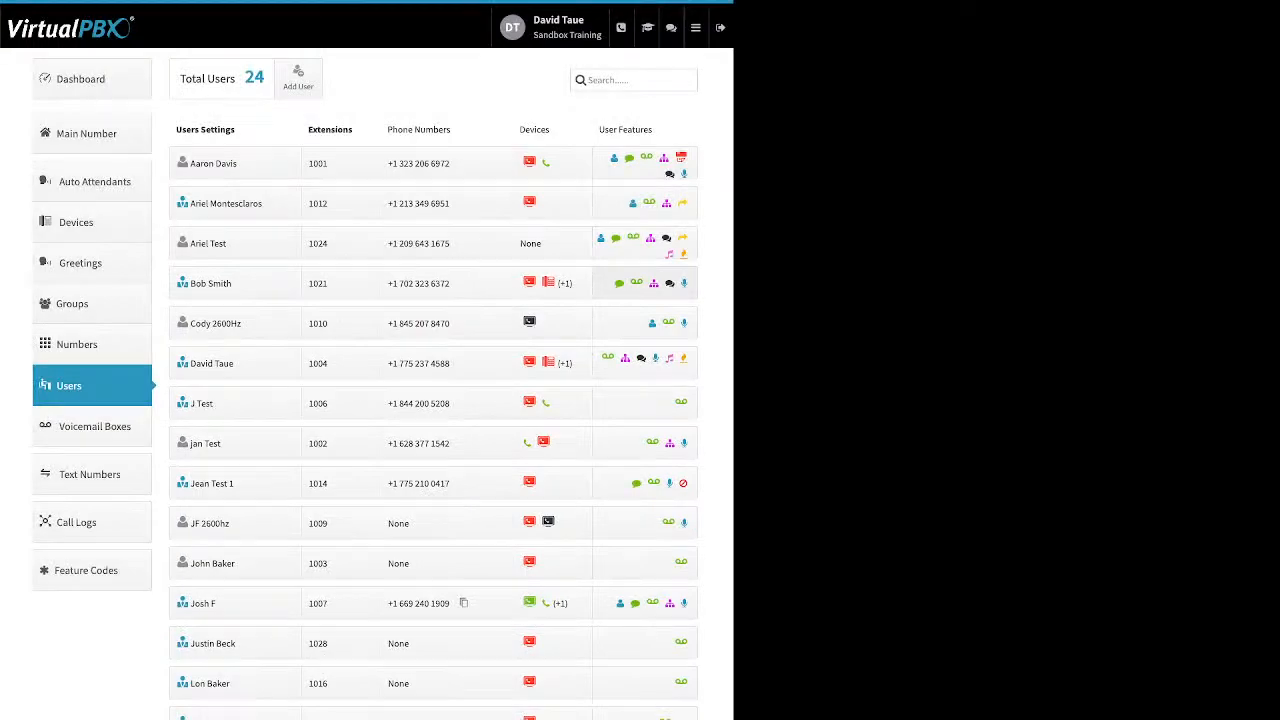
Step: Open the Follow me settings of the extension 1021 user and set BobCell 2 and the Yealink device to Do not ring
left_click(645, 283)
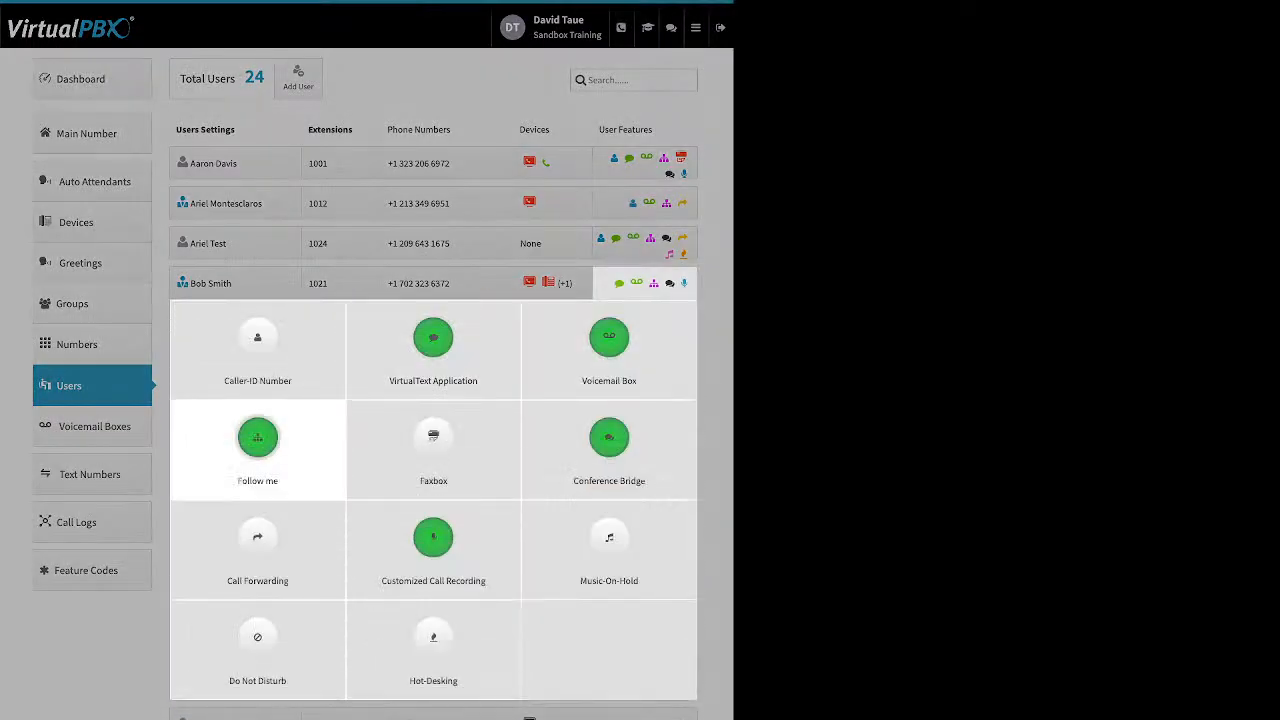
left_click(257, 440)
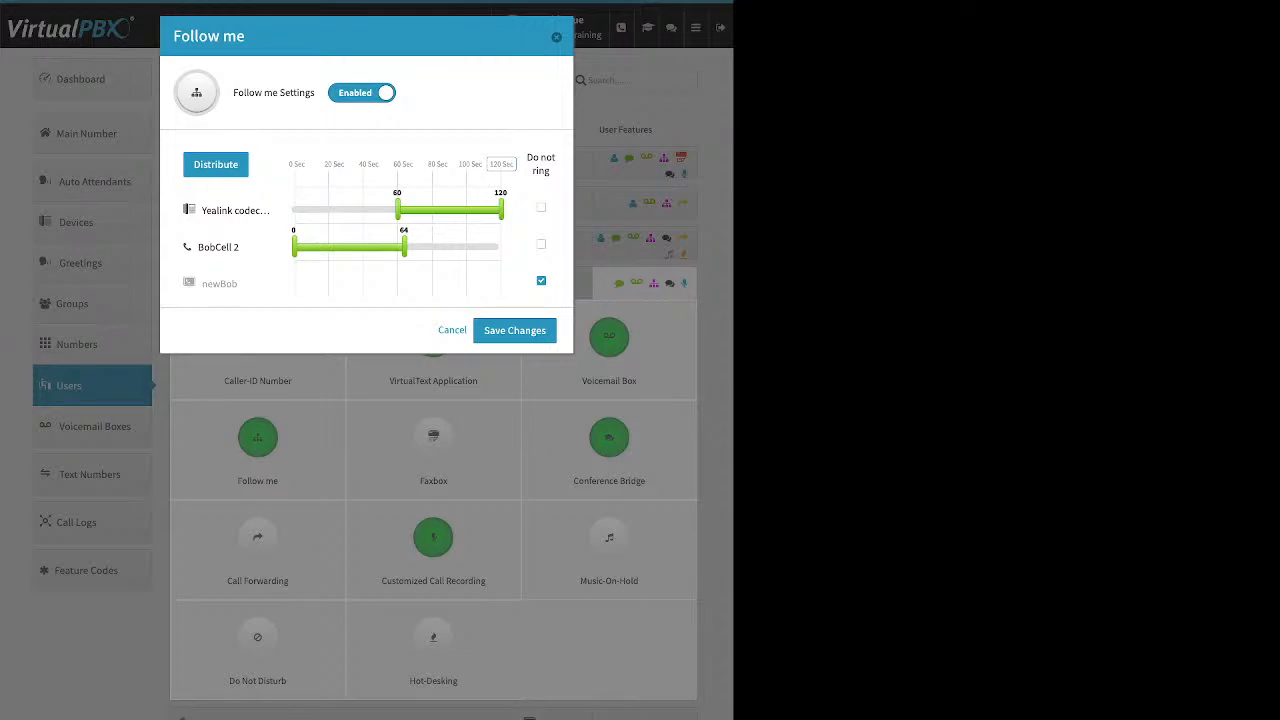
left_click(541, 244)
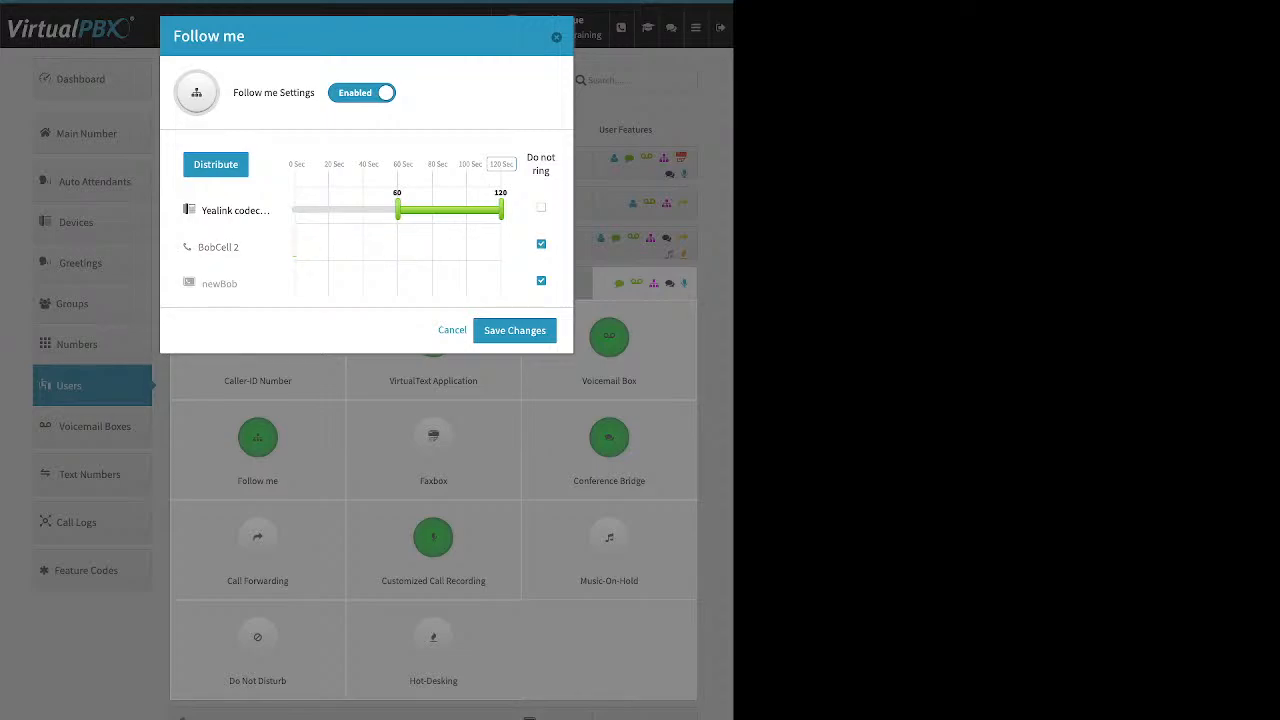
left_click(541, 208)
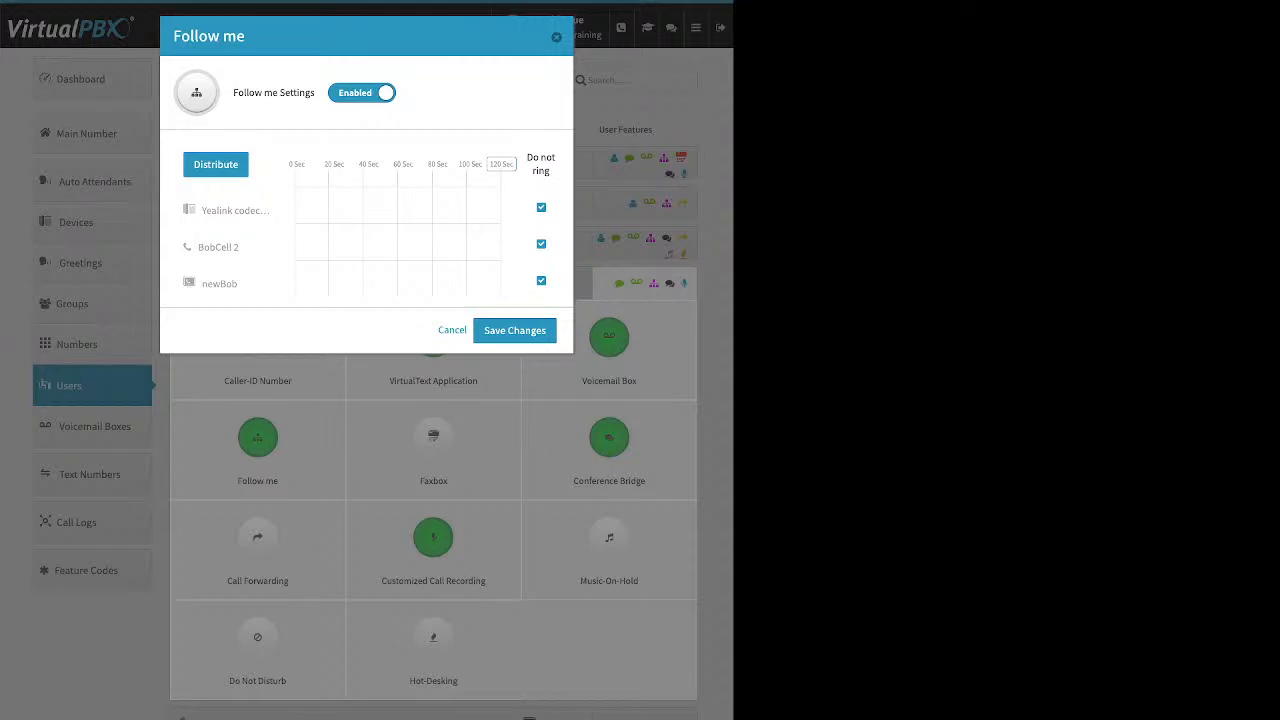
Step: Let newBob ring from 0 to 59 seconds, and re-enable ringing for BobCell 2 and the Yealink device
left_click(541, 281)
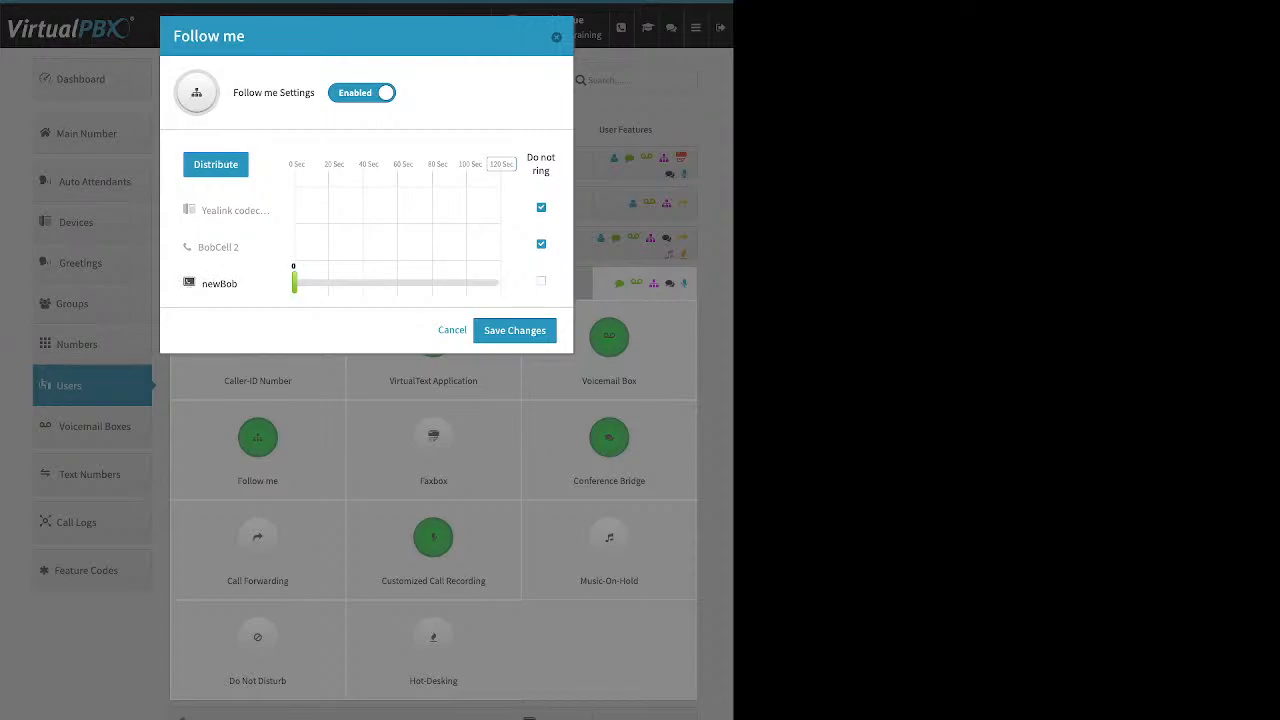
left_click_drag(295, 283, 396, 283)
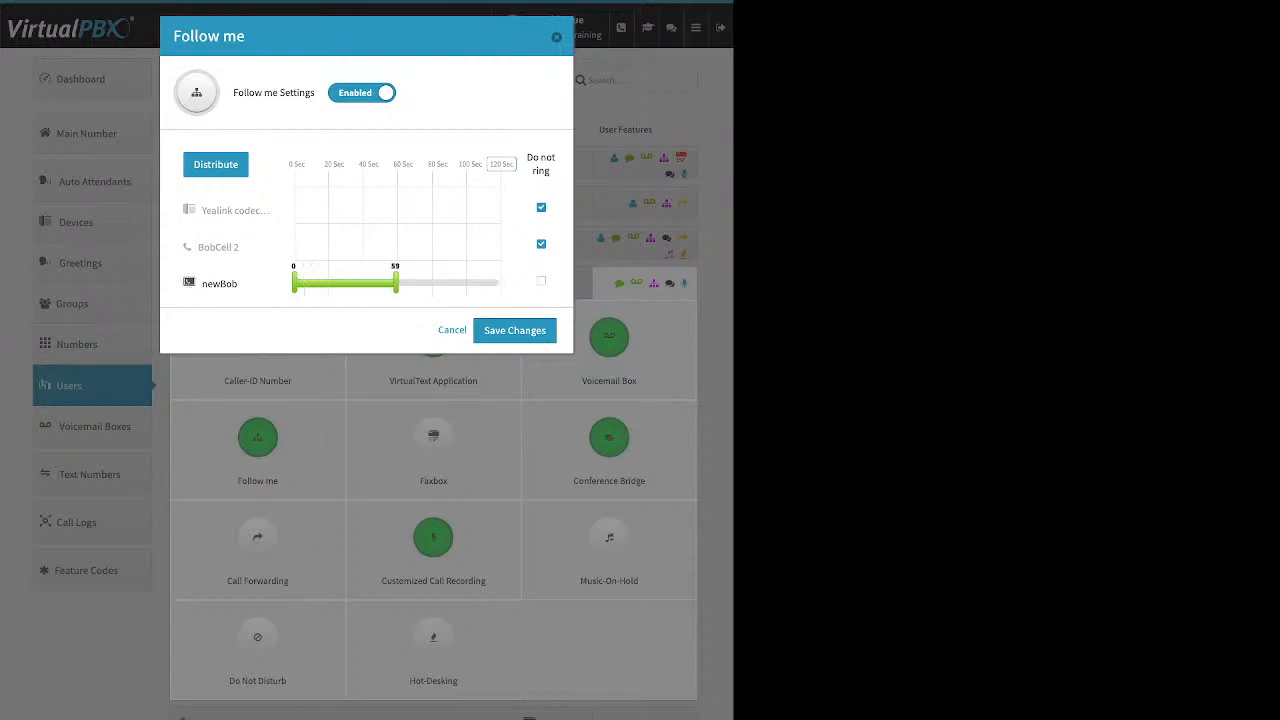
left_click(541, 244)
left_click(541, 208)
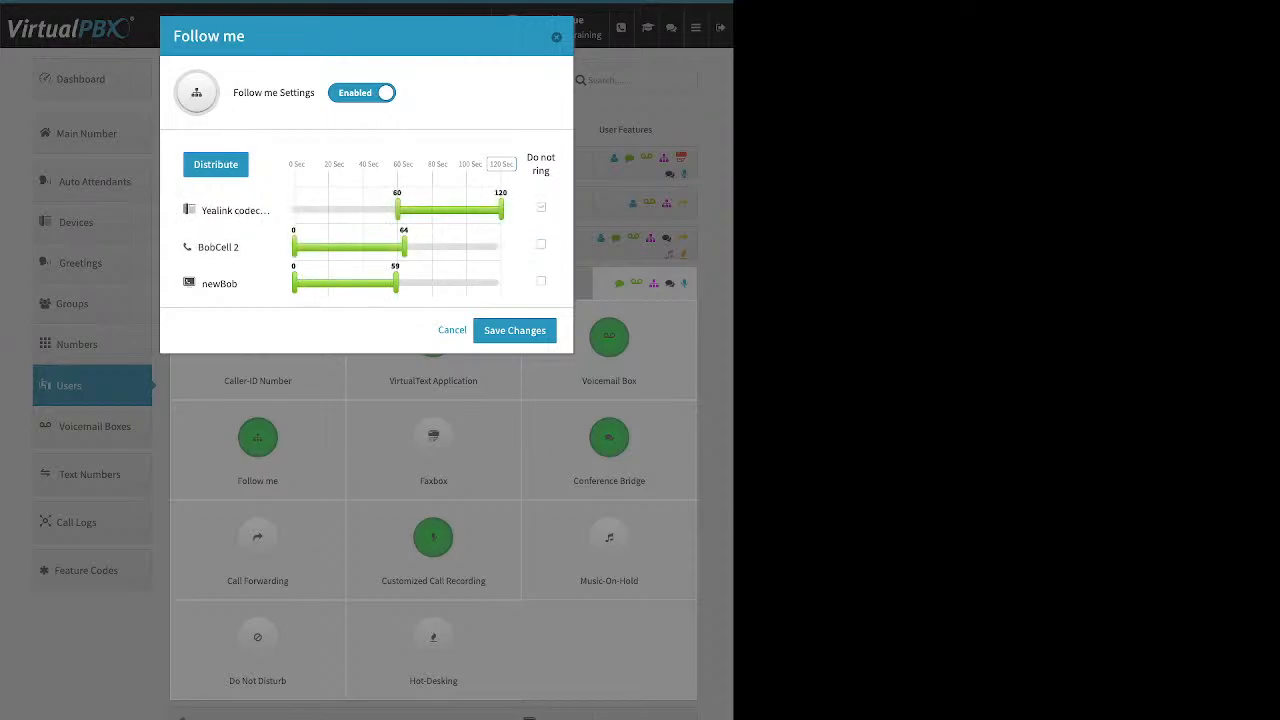
Step: Set the end of the Follow me timeline to 60 seconds
left_click_drag(516, 164, 398, 164)
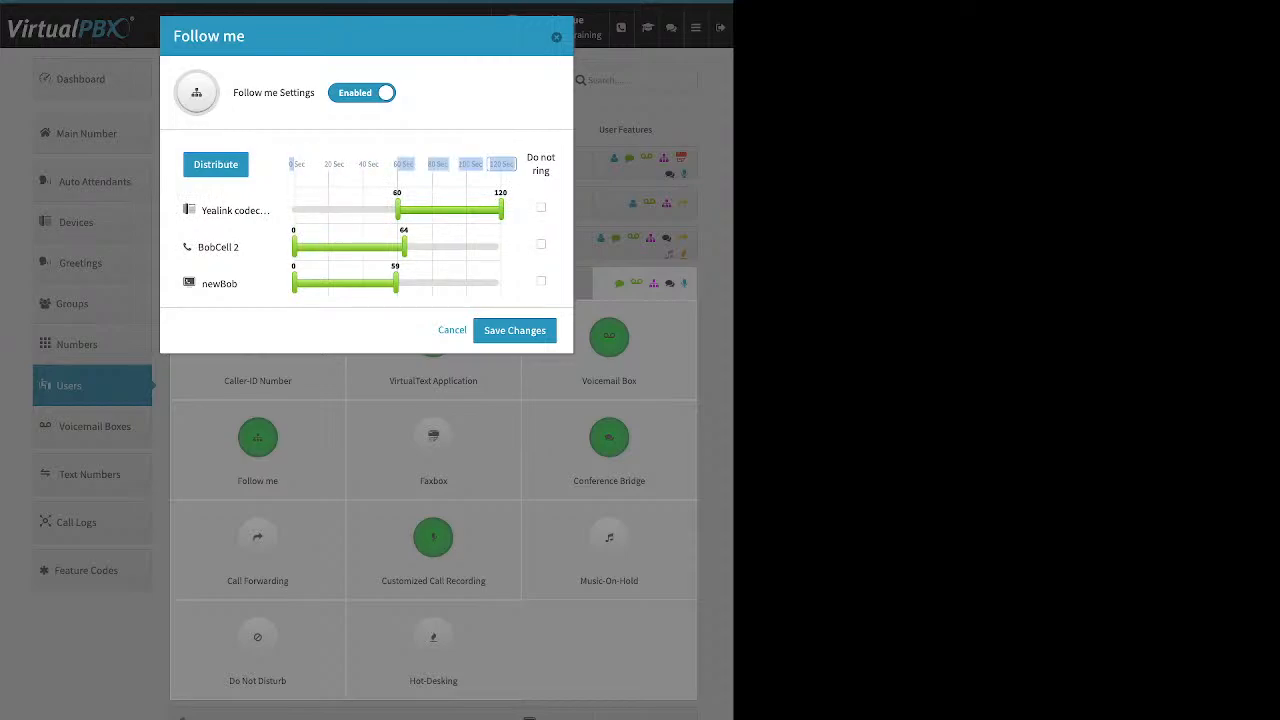
left_click(501, 164)
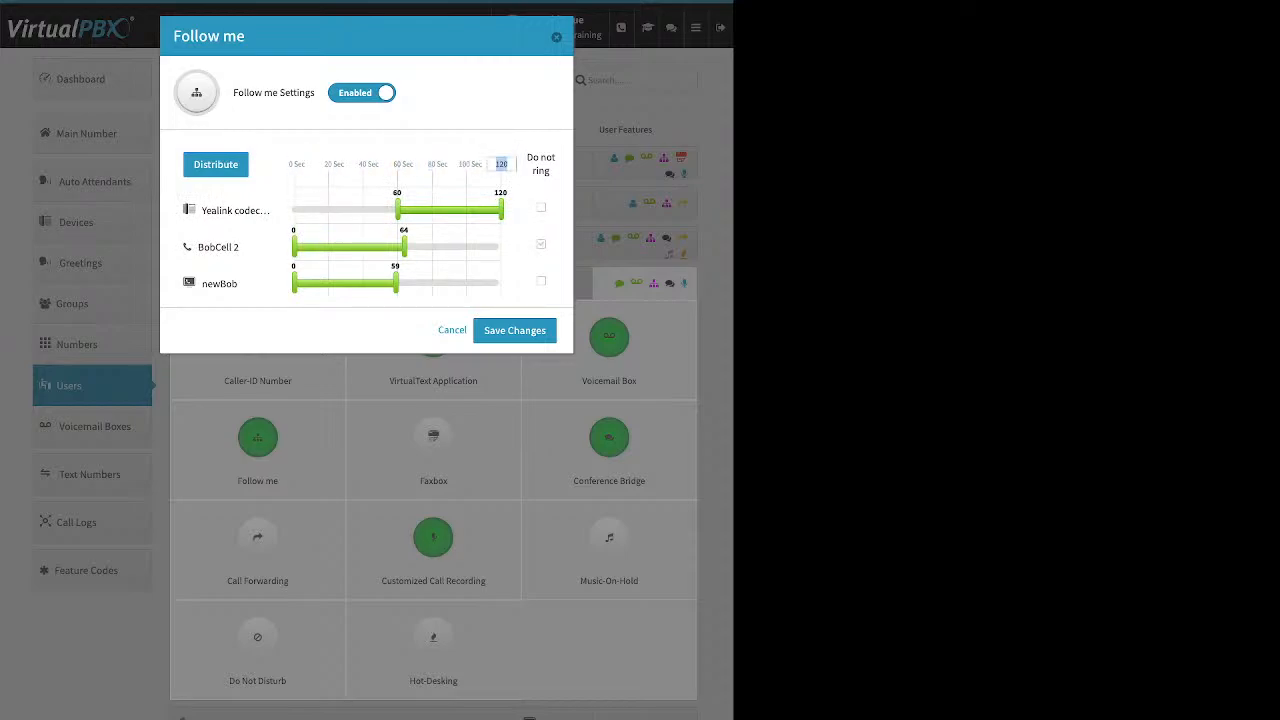
type("60")
key("Return")
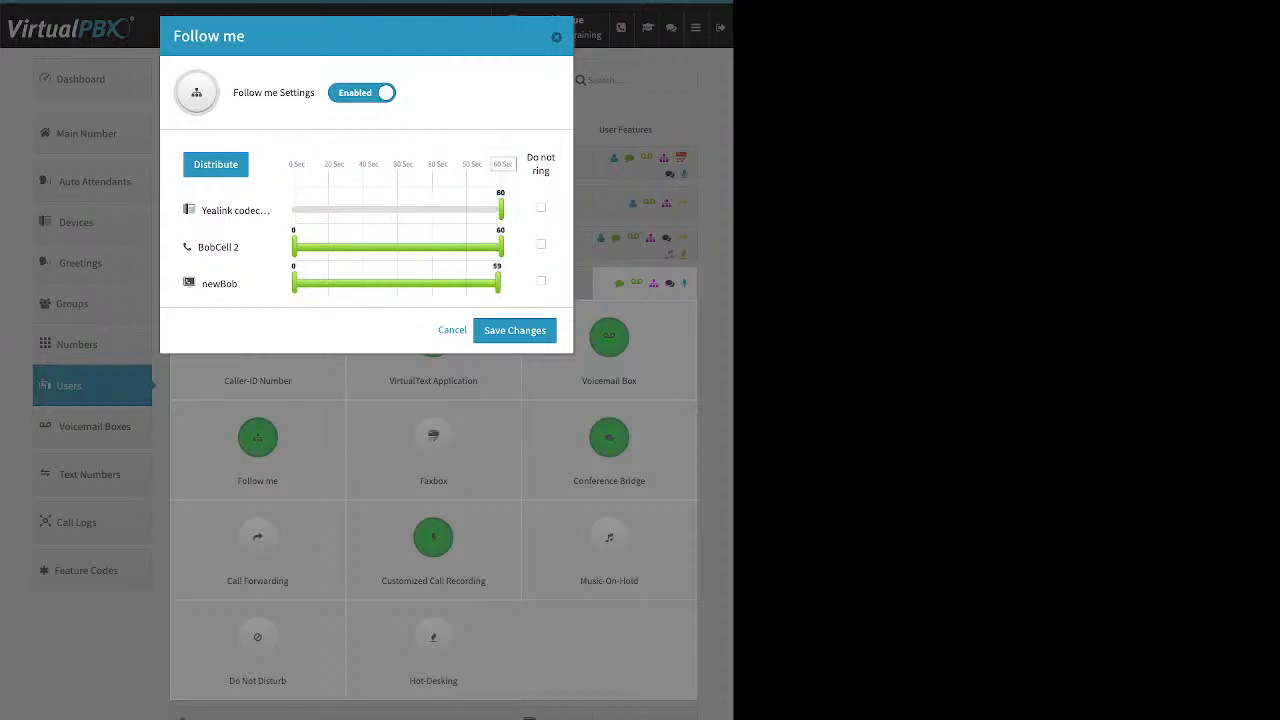
Step: Distribute the ring times evenly across the devices, reorder newBob above BobCell 2, and redistribute the times
left_click(215, 164)
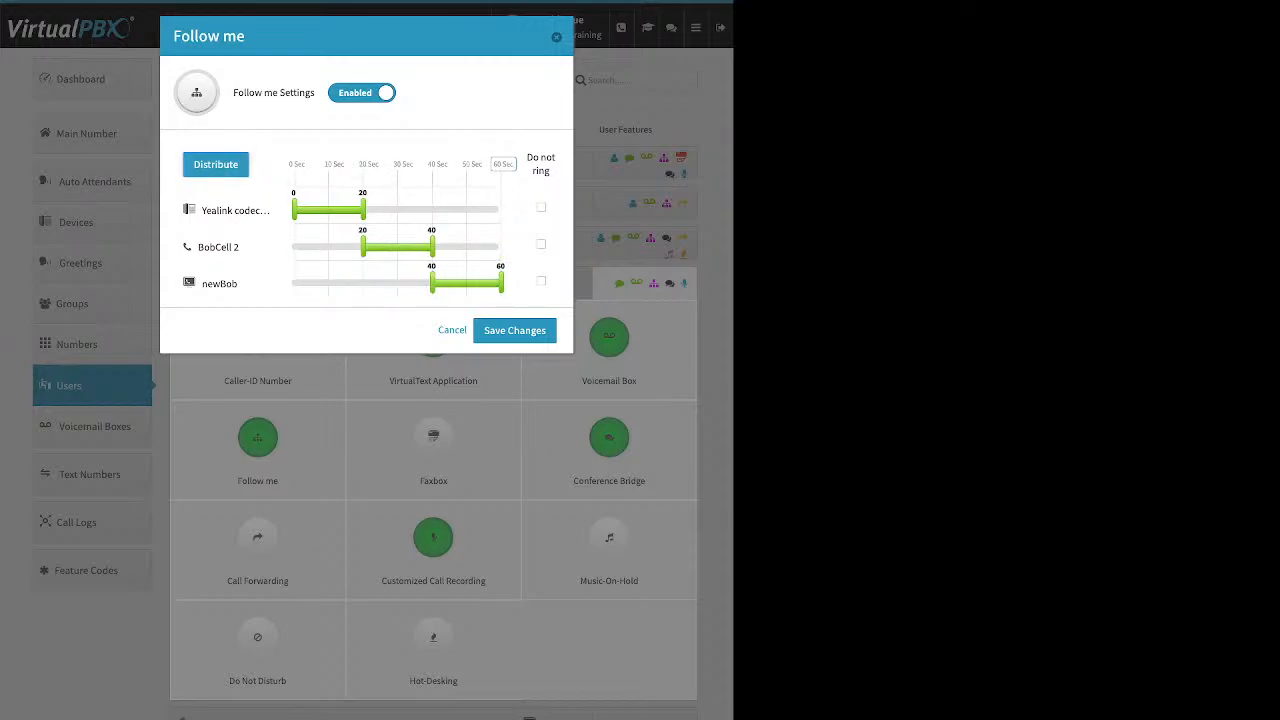
left_click_drag(219, 283, 219, 247)
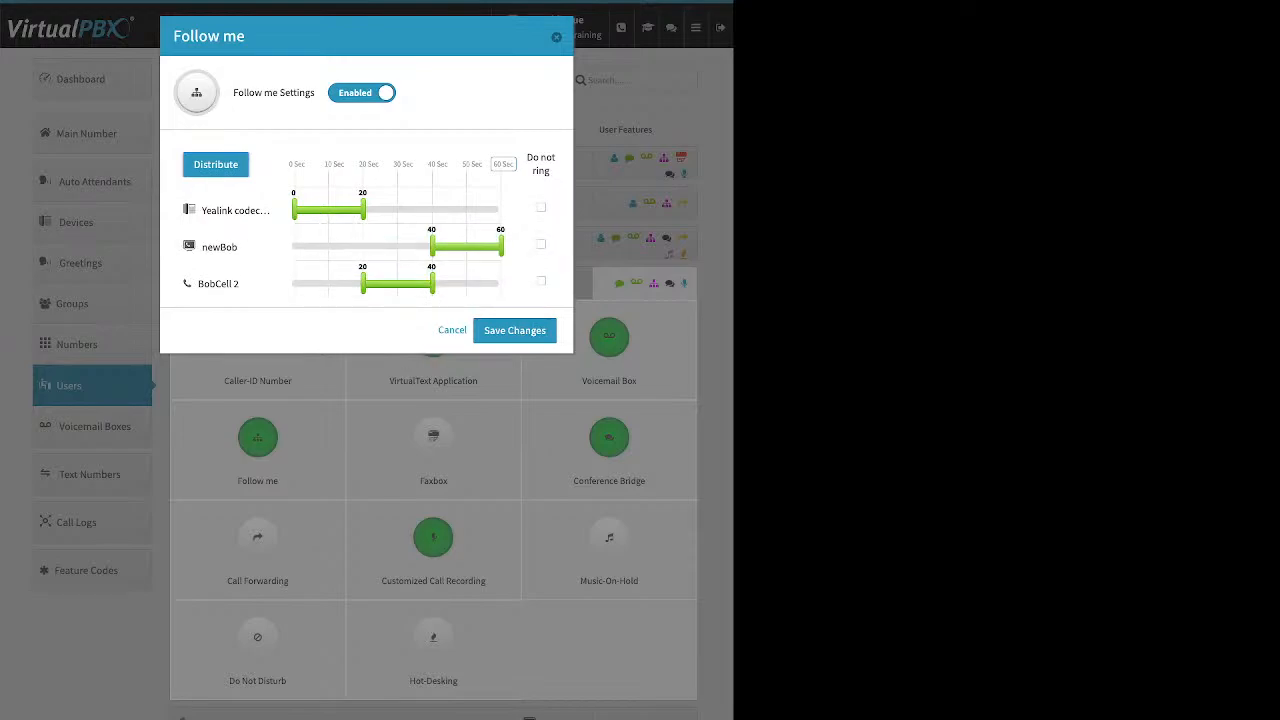
left_click(215, 164)
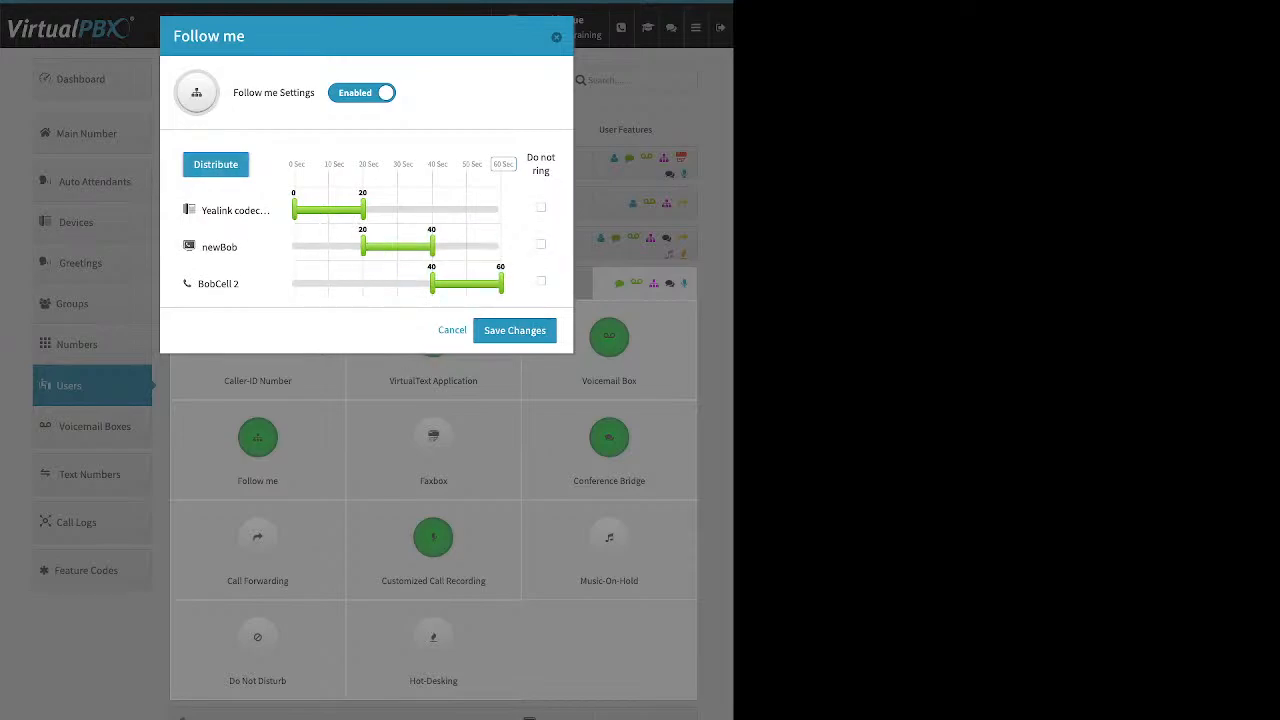
Step: Overlap the ring times as Yealink 0 to 29, newBob 15 to 40 and BobCell 2 25 to 60 seconds, and save the Follow me settings
left_click_drag(362, 246, 394, 209)
left_click_drag(432, 283, 380, 283)
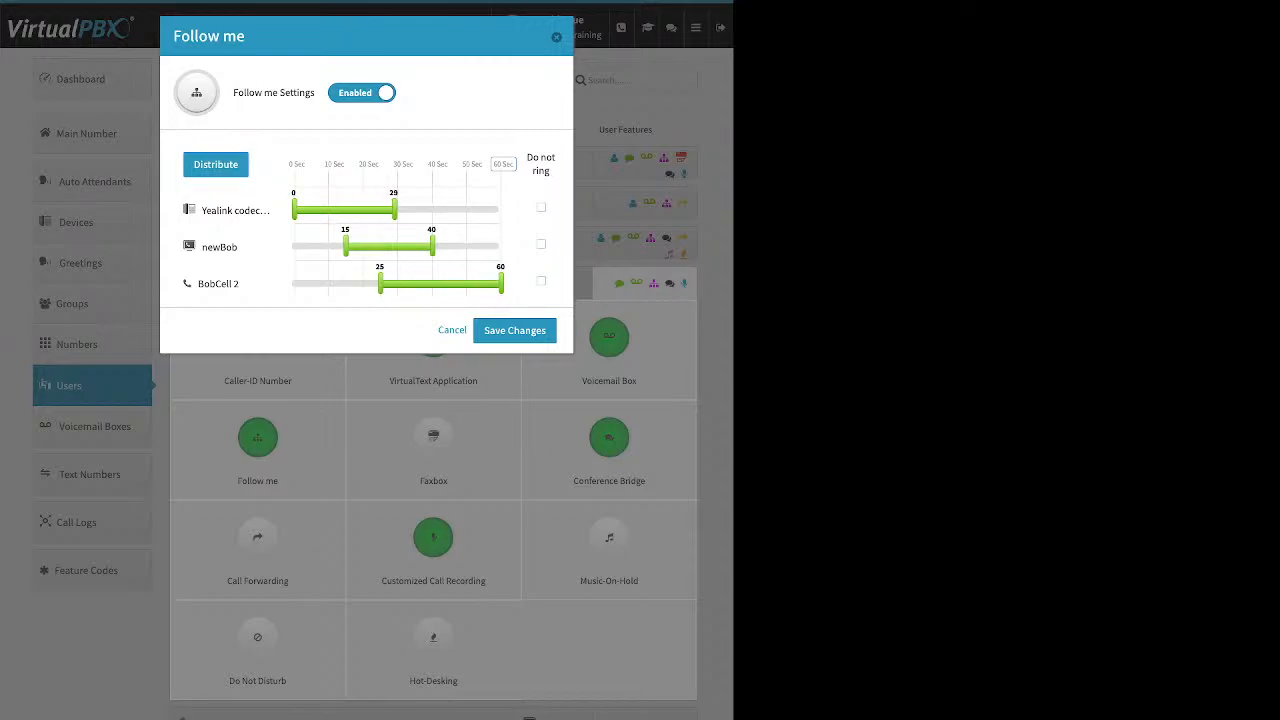
left_click(514, 331)
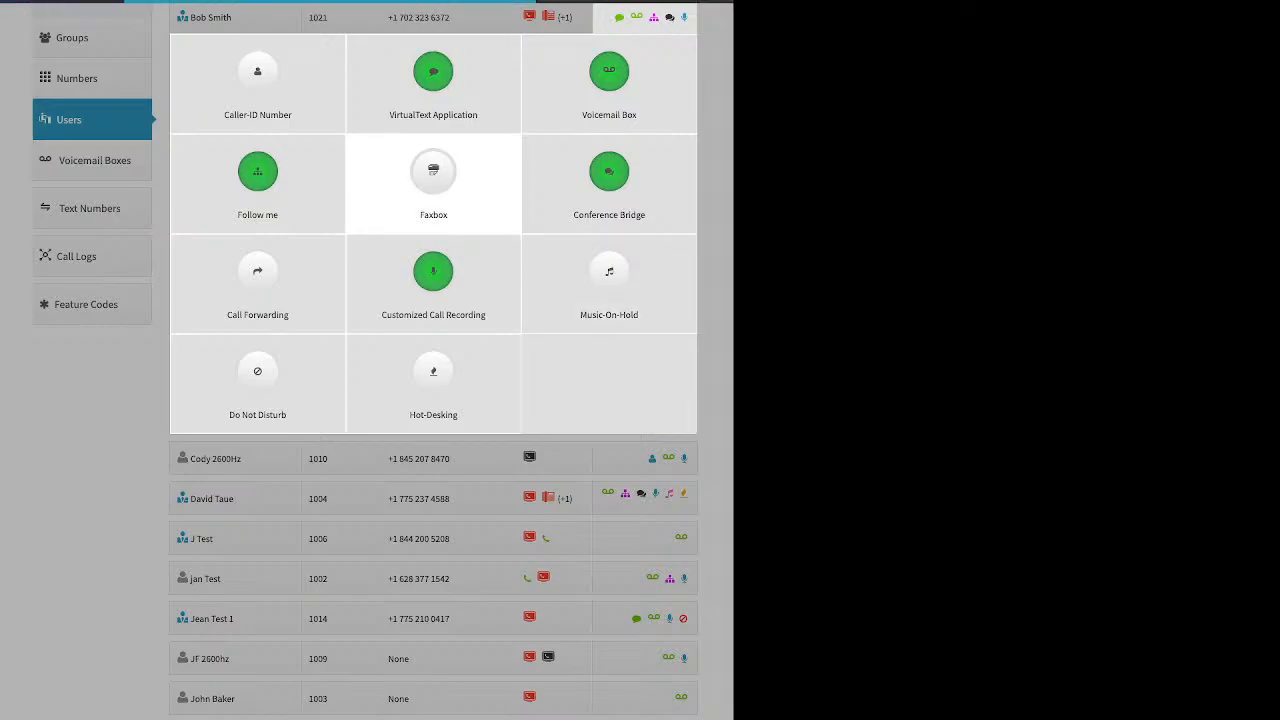
Step: Enable Faxbox for extension 1021 to review its fax-to-email and number assignment options, then cancel without saving
left_click(433, 180)
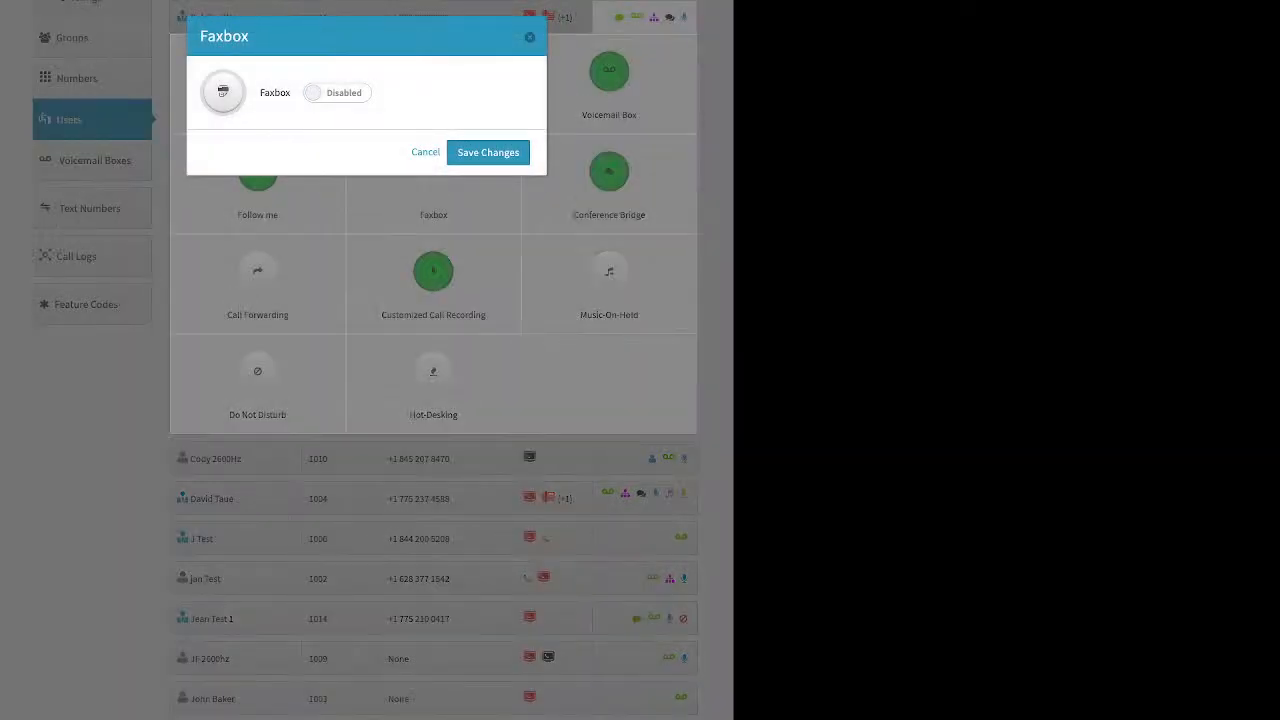
left_click(337, 93)
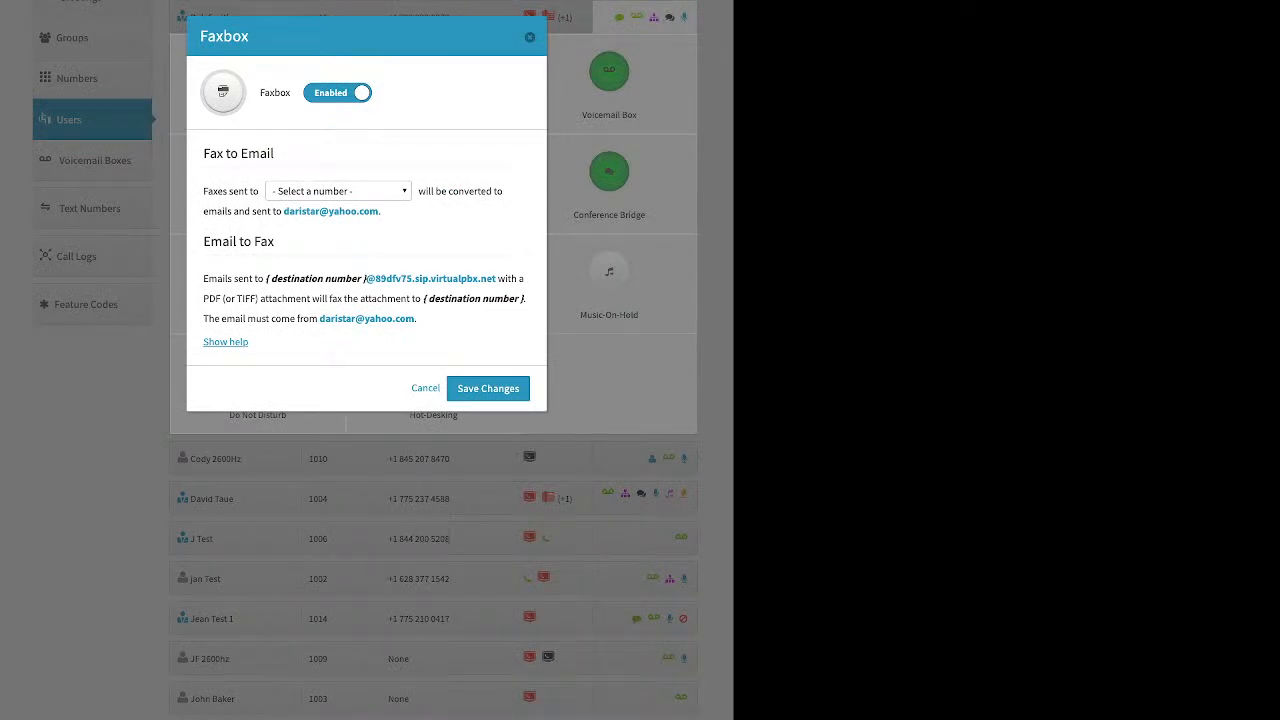
left_click(338, 191)
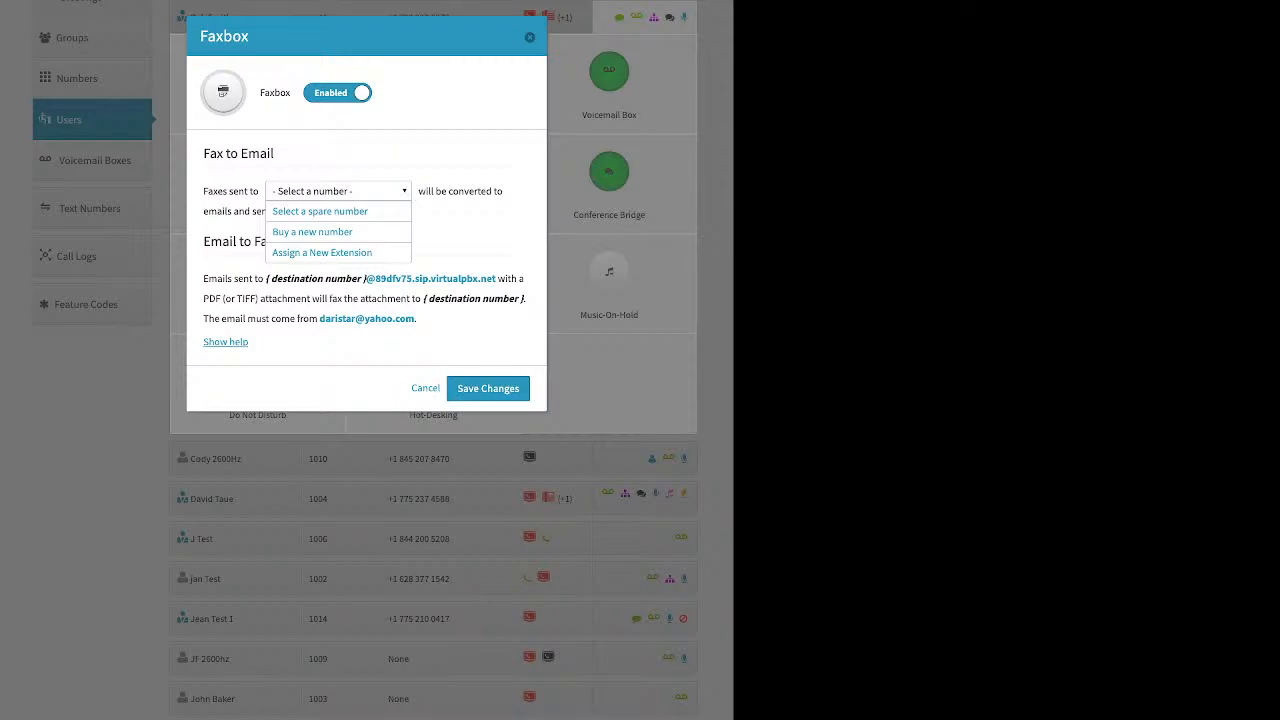
key("Escape")
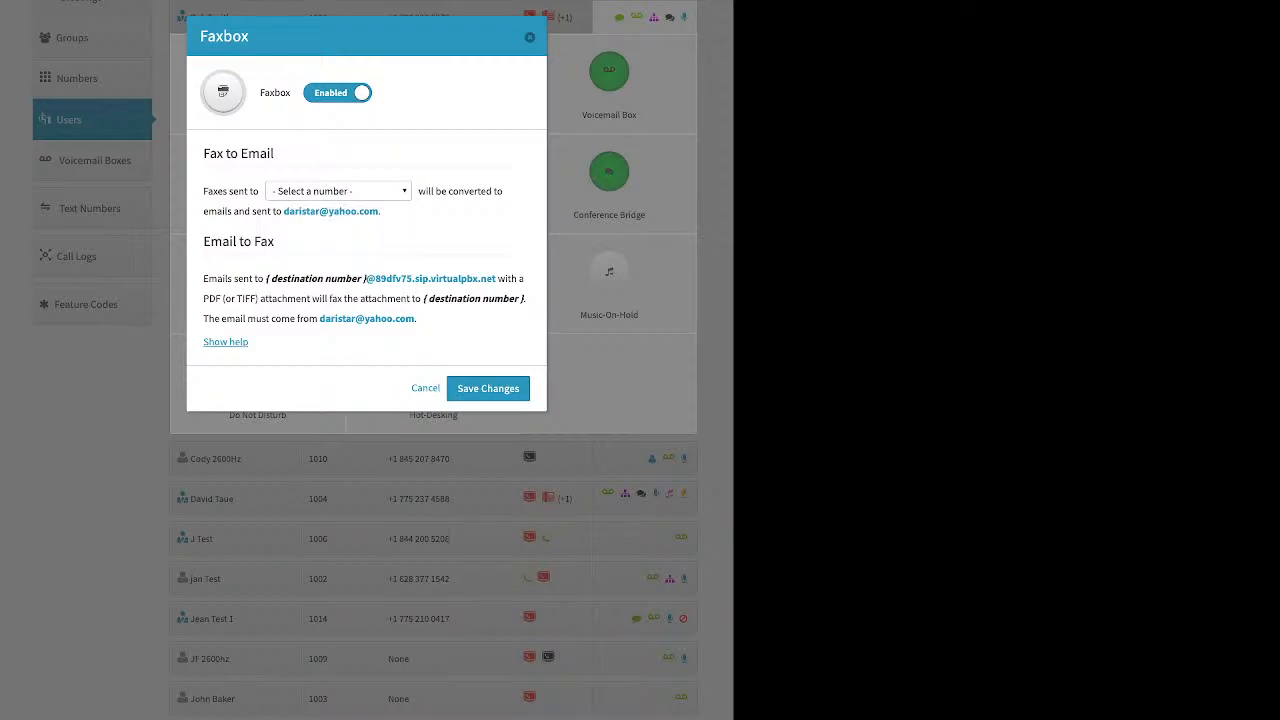
left_click(425, 388)
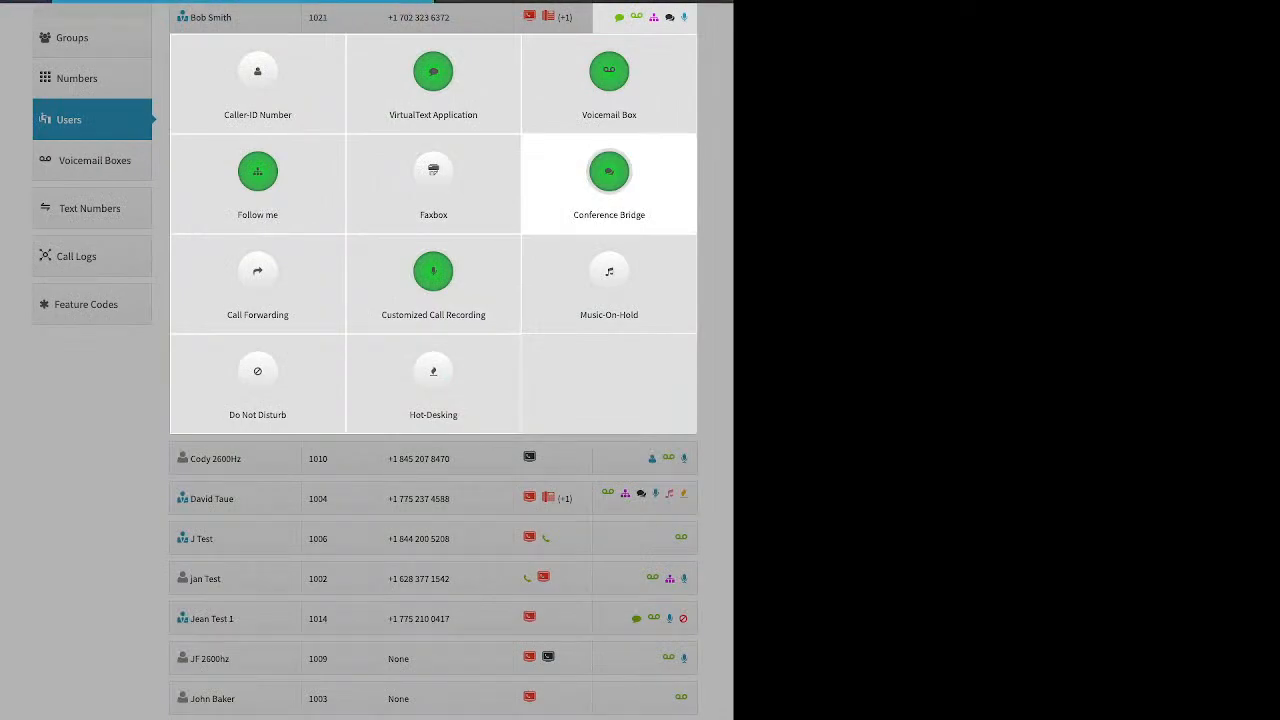
Step: Review the conference room PIN and video conferencing options of extension 1021's Conference Bridge, then close it without changes
left_click(609, 175)
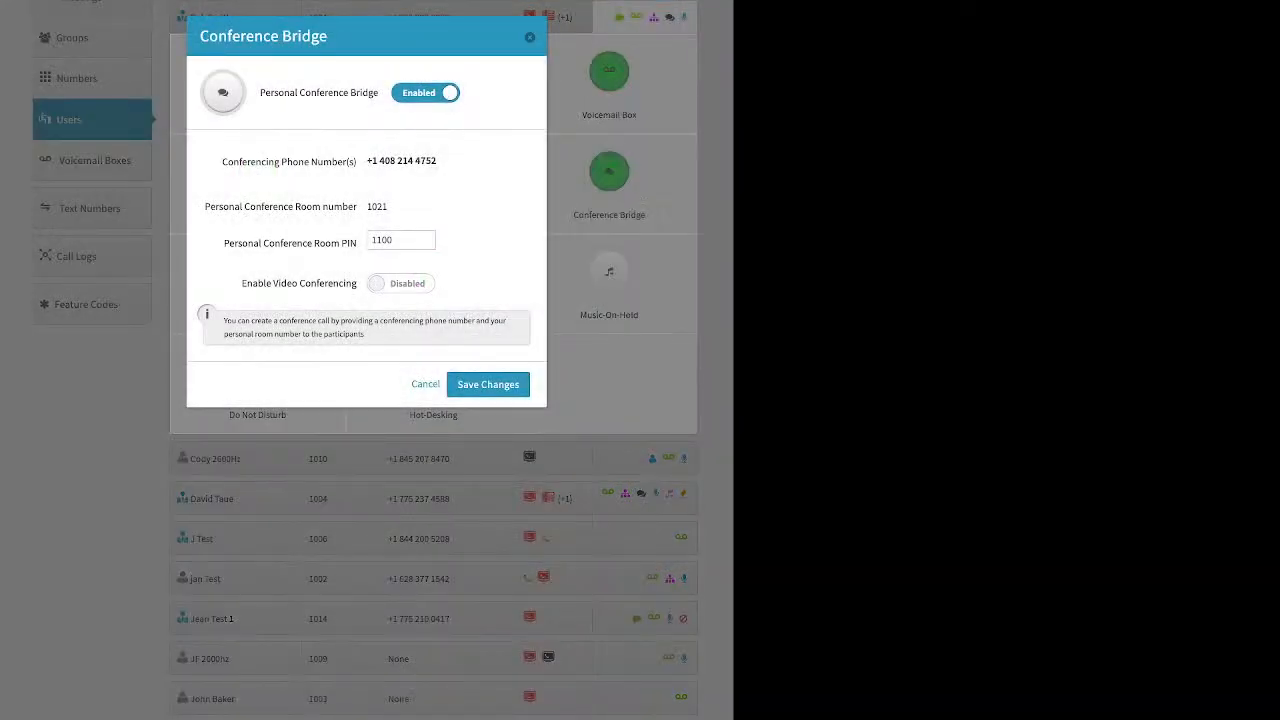
left_click_drag(224, 243, 357, 243)
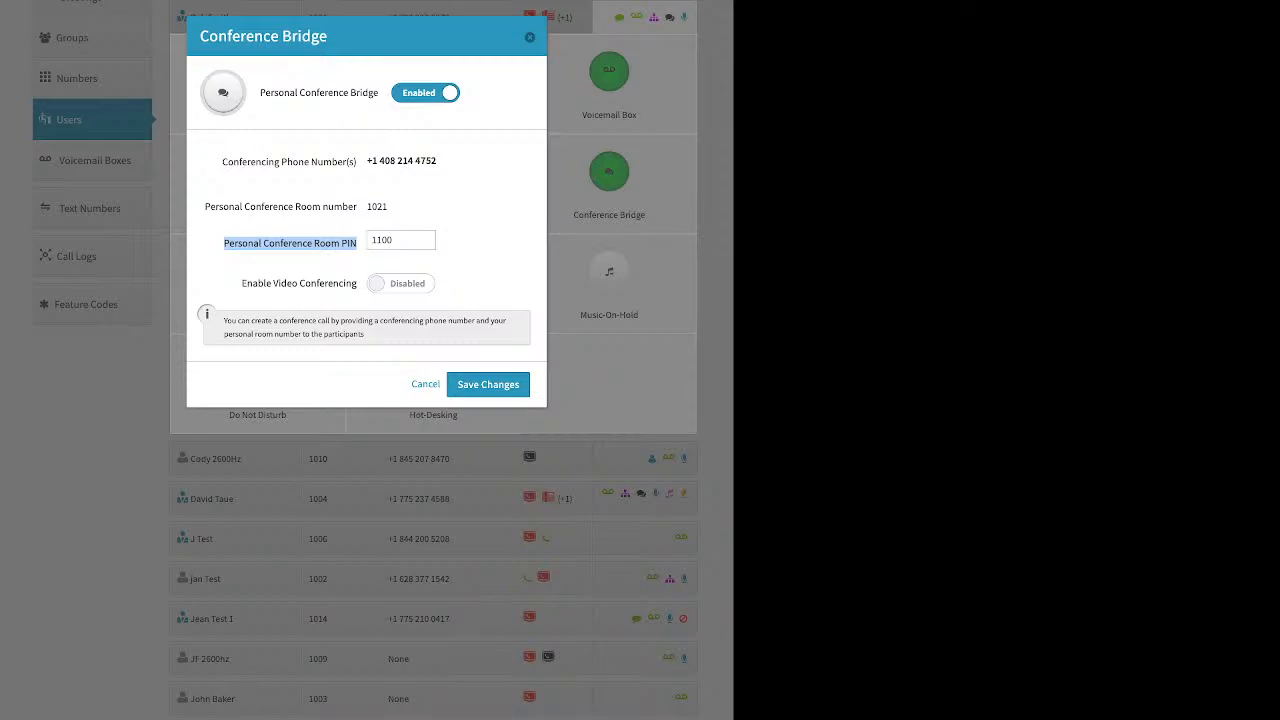
left_click_drag(241, 284, 319, 284)
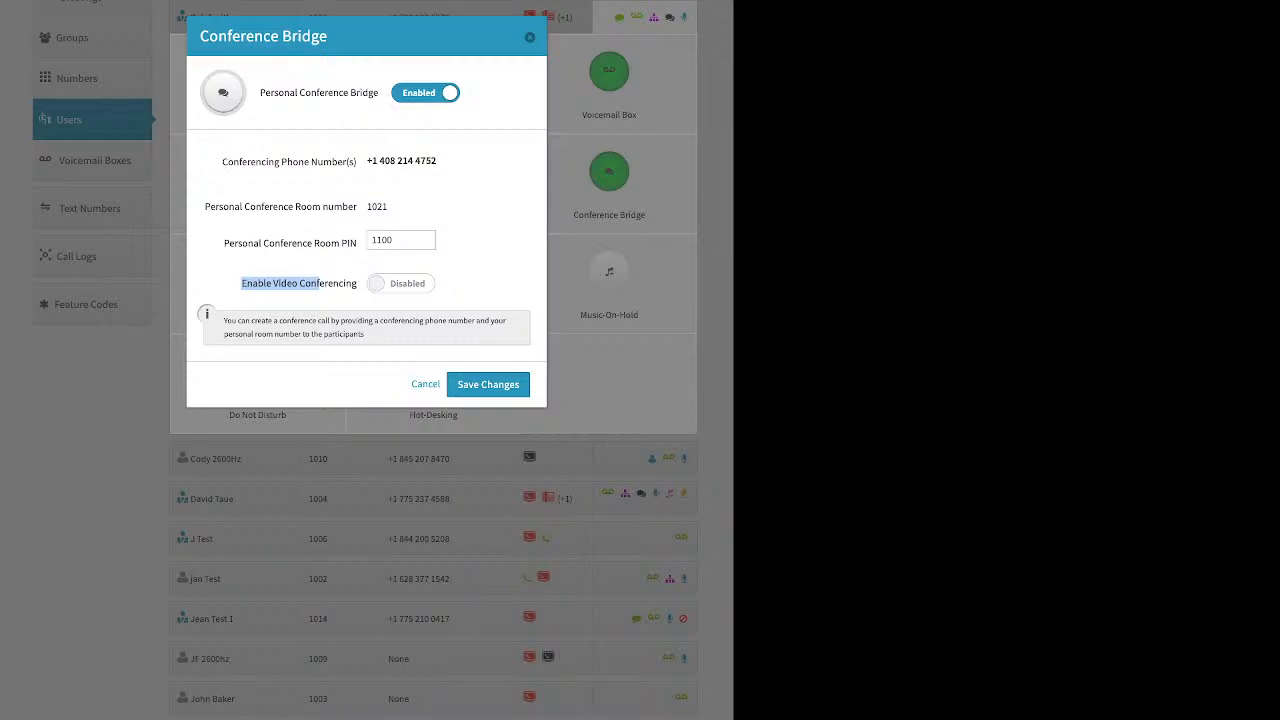
key("Escape")
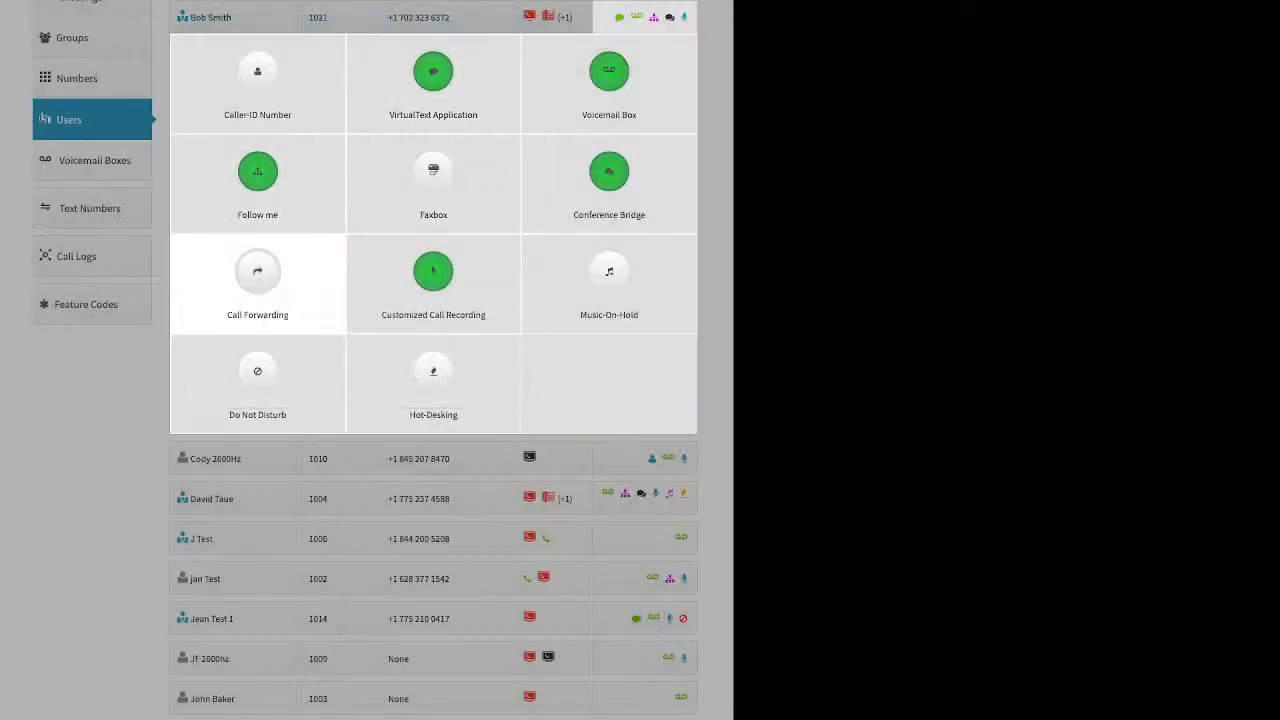
Step: Switch extension 1021's Call Forwarding to Failover Mode to review the forwarding options, then cancel without saving
left_click(257, 271)
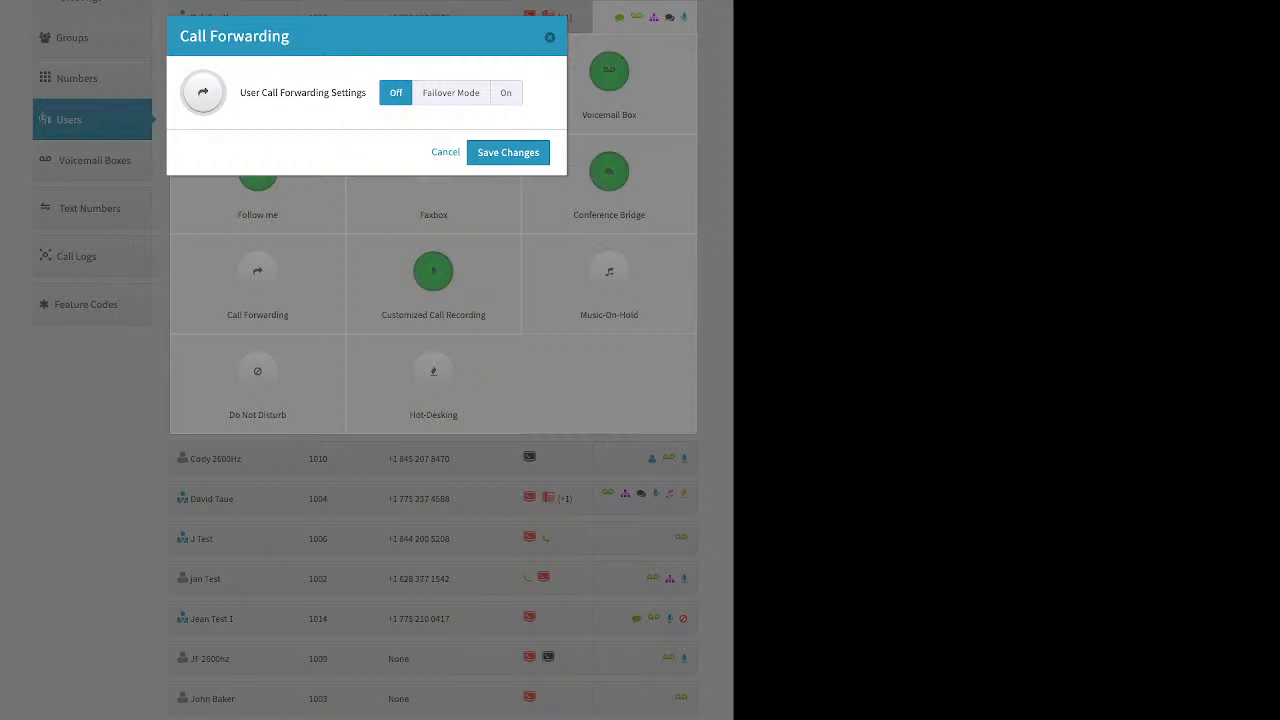
left_click(451, 93)
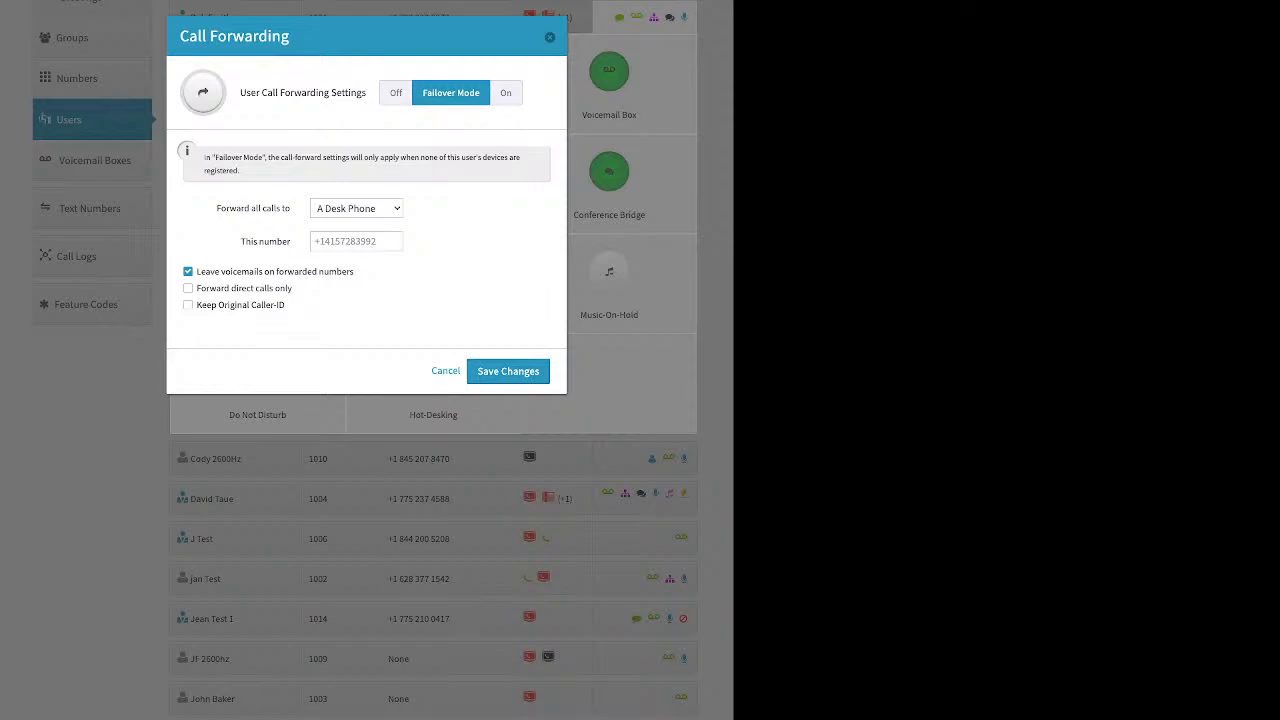
left_click_drag(246, 241, 289, 241)
left_click(446, 371)
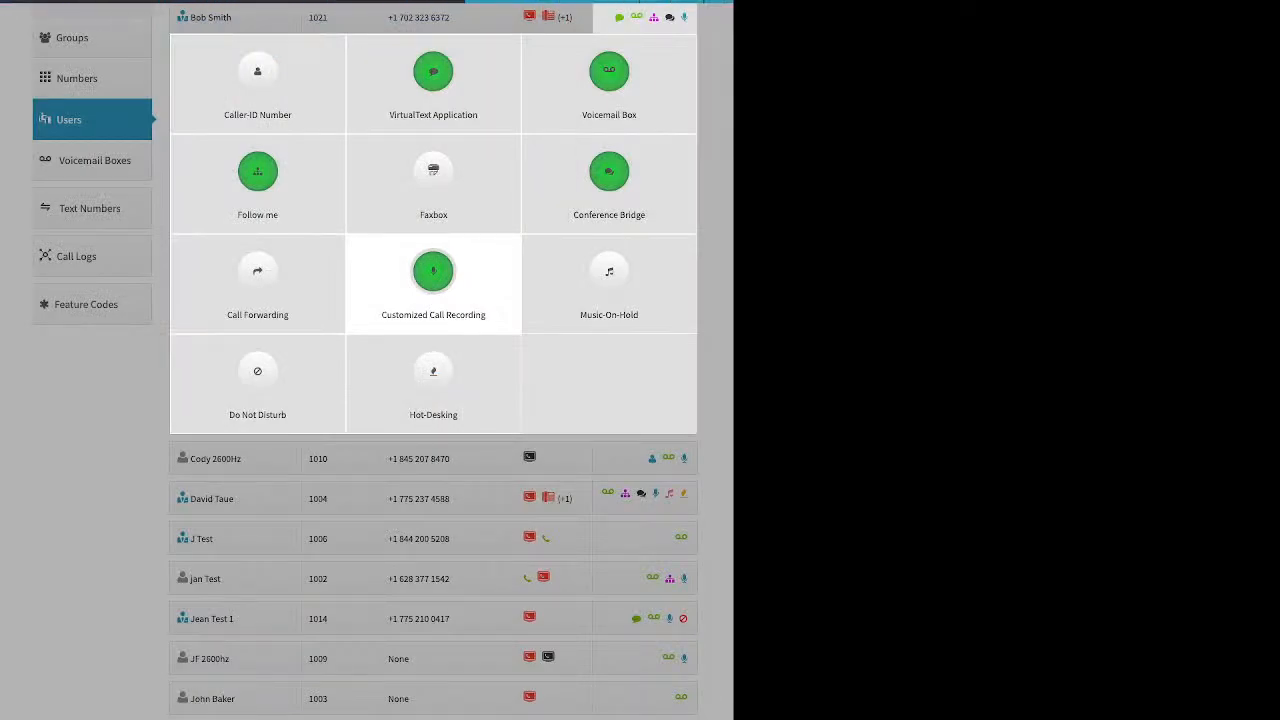
Step: Open extension 1021's Customized Call Recording and reset Inbound External and Outbound External to Account Default (Off)
left_click(433, 285)
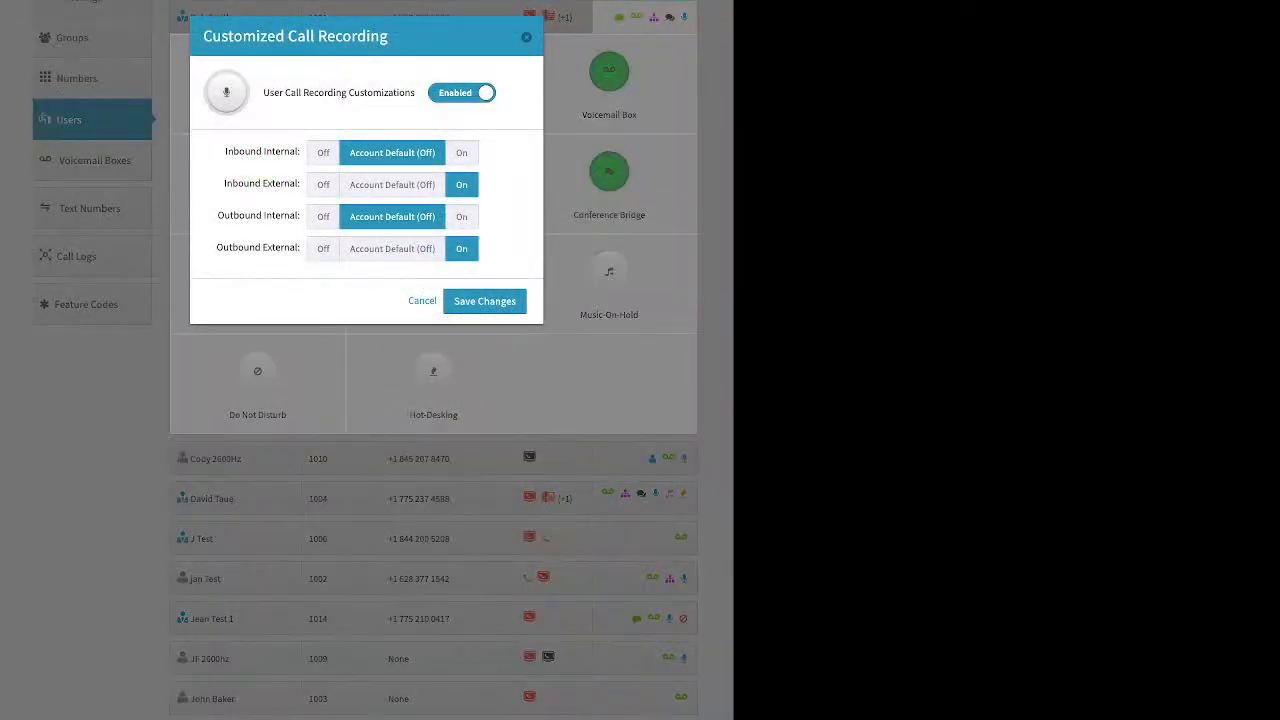
left_click(392, 185)
left_click(392, 249)
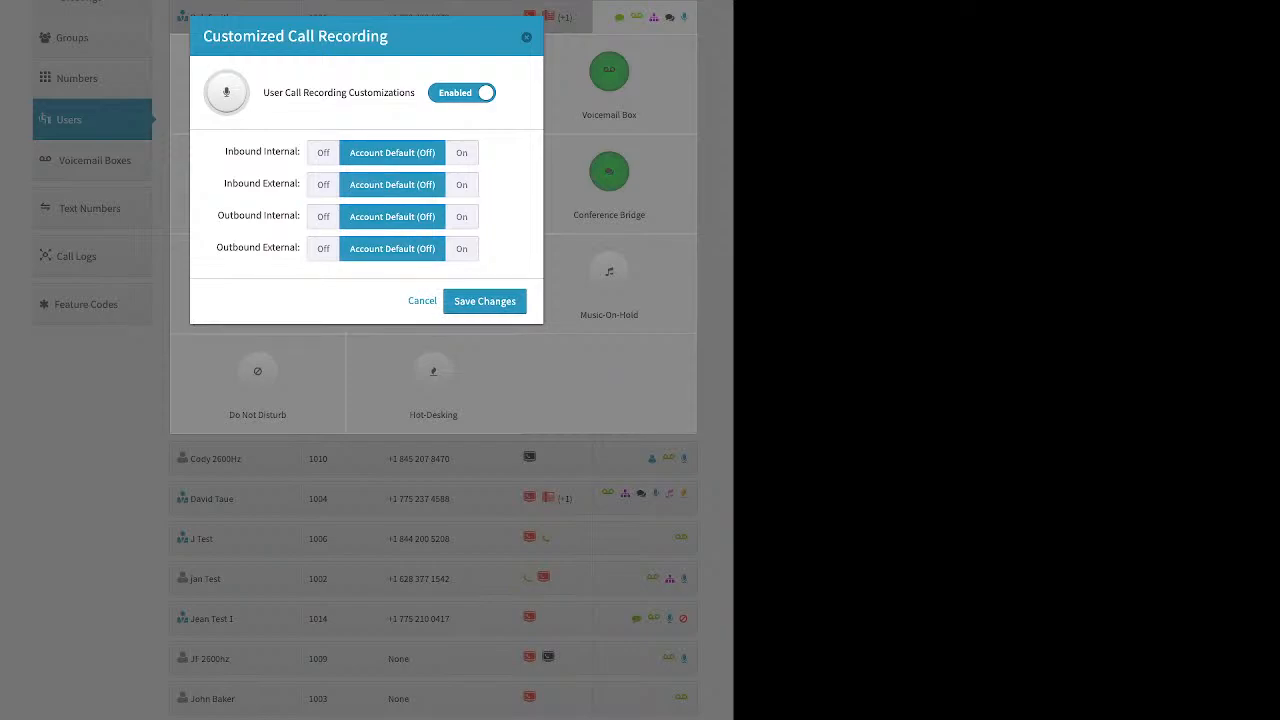
Step: Turn call recording on for Inbound Internal, Inbound External and Outbound External, and off for Outbound Internal
left_click_drag(224, 151, 300, 151)
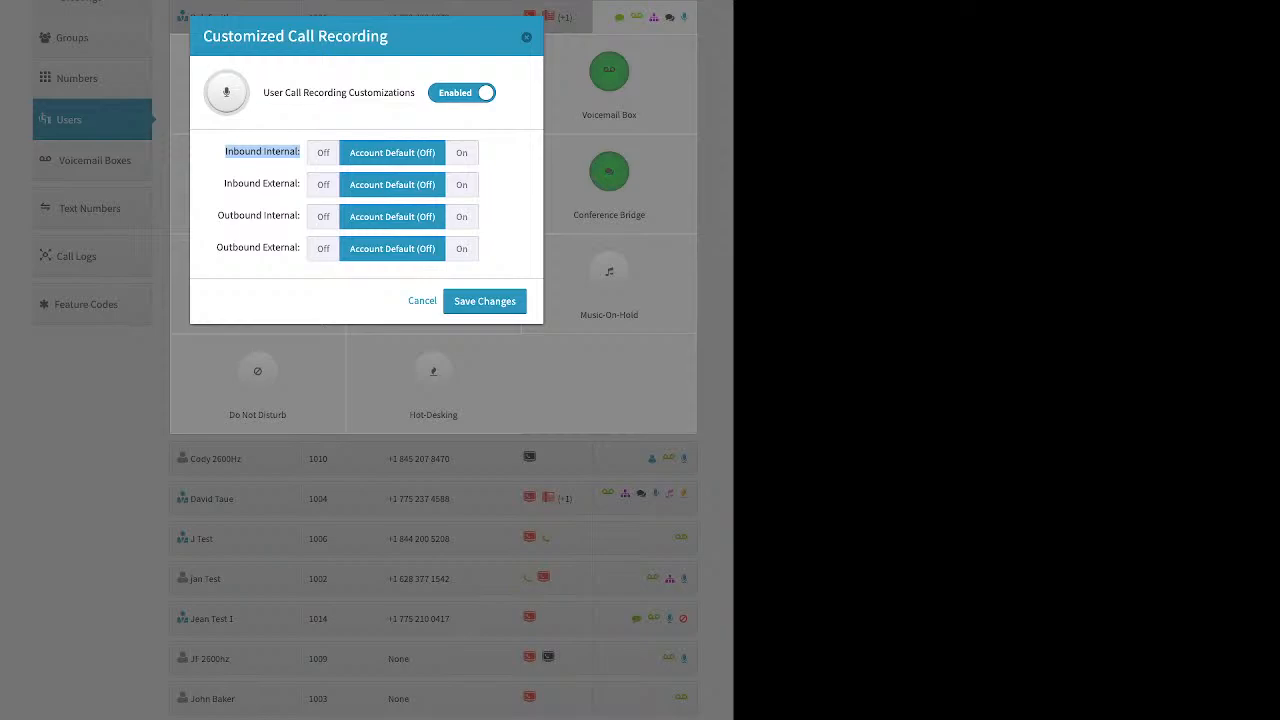
left_click(461, 153)
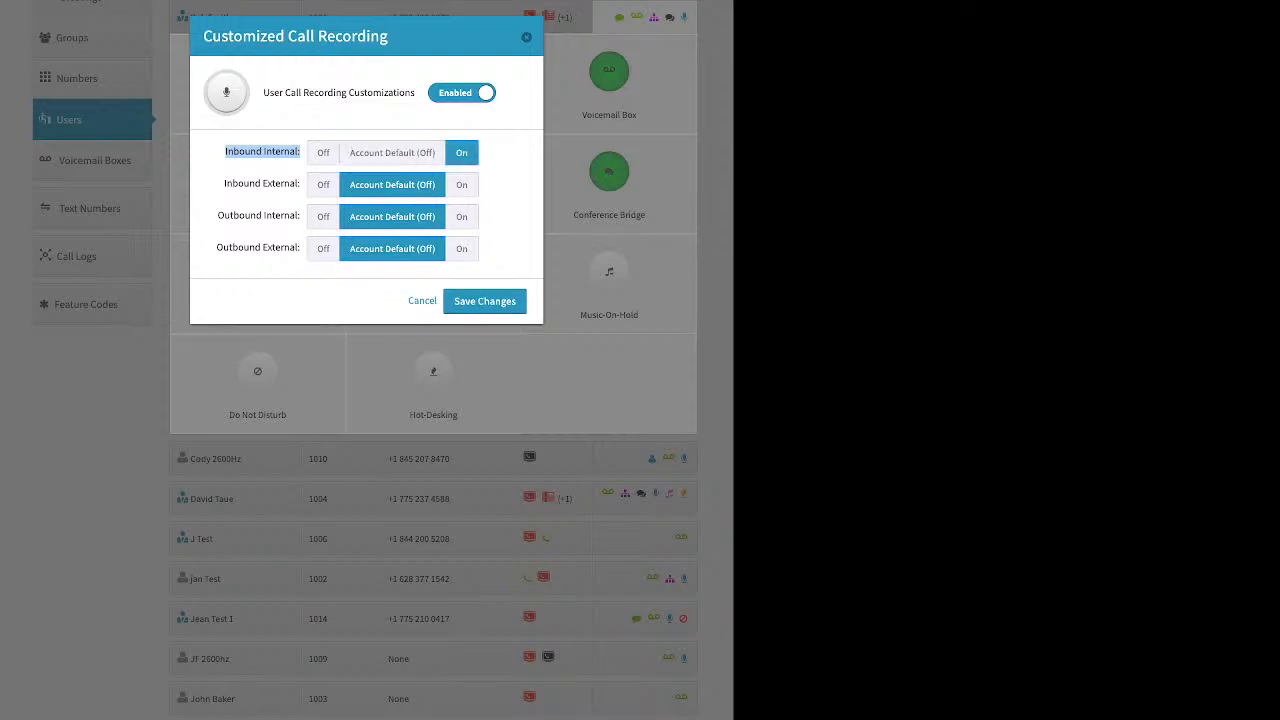
left_click_drag(224, 183, 300, 183)
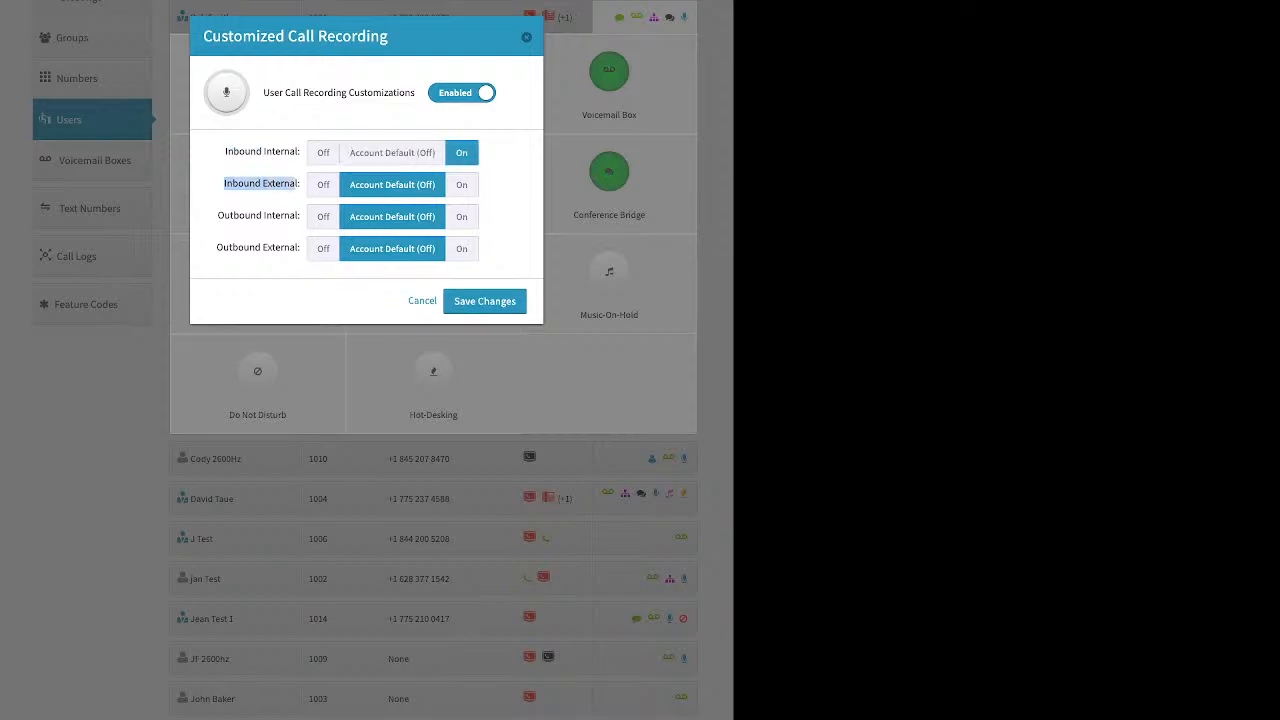
left_click(461, 184)
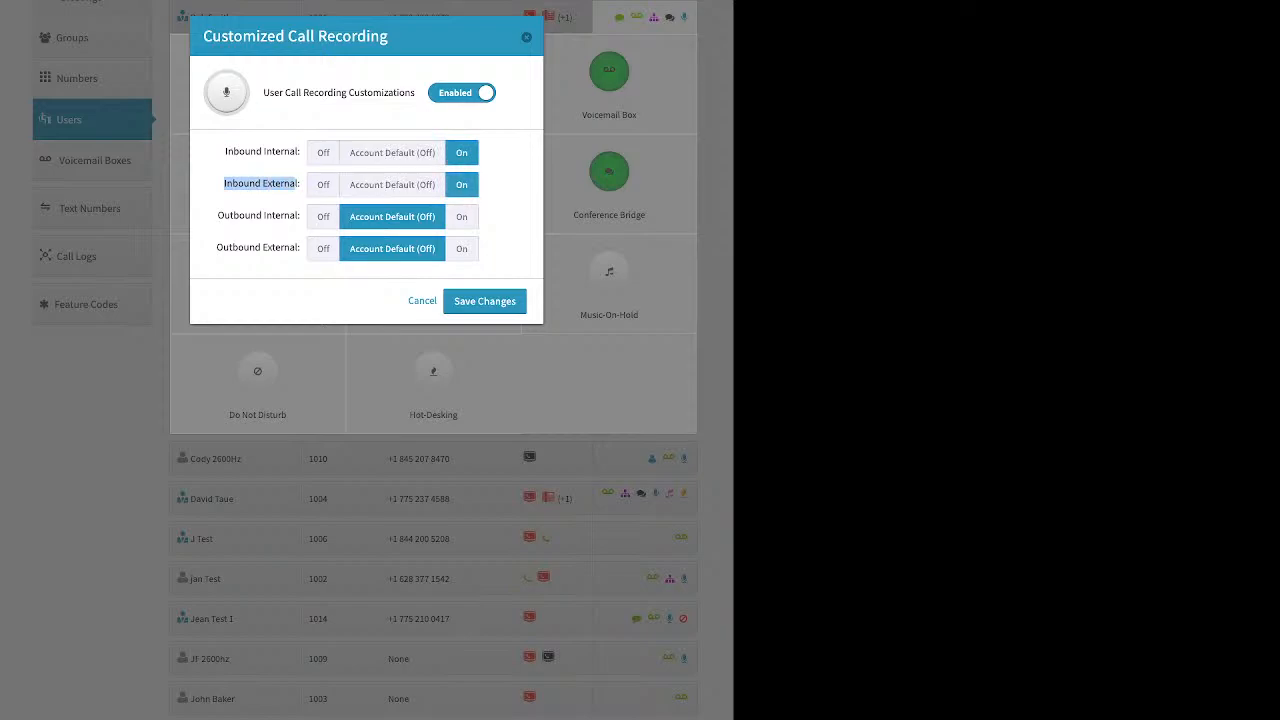
left_click_drag(300, 216, 218, 216)
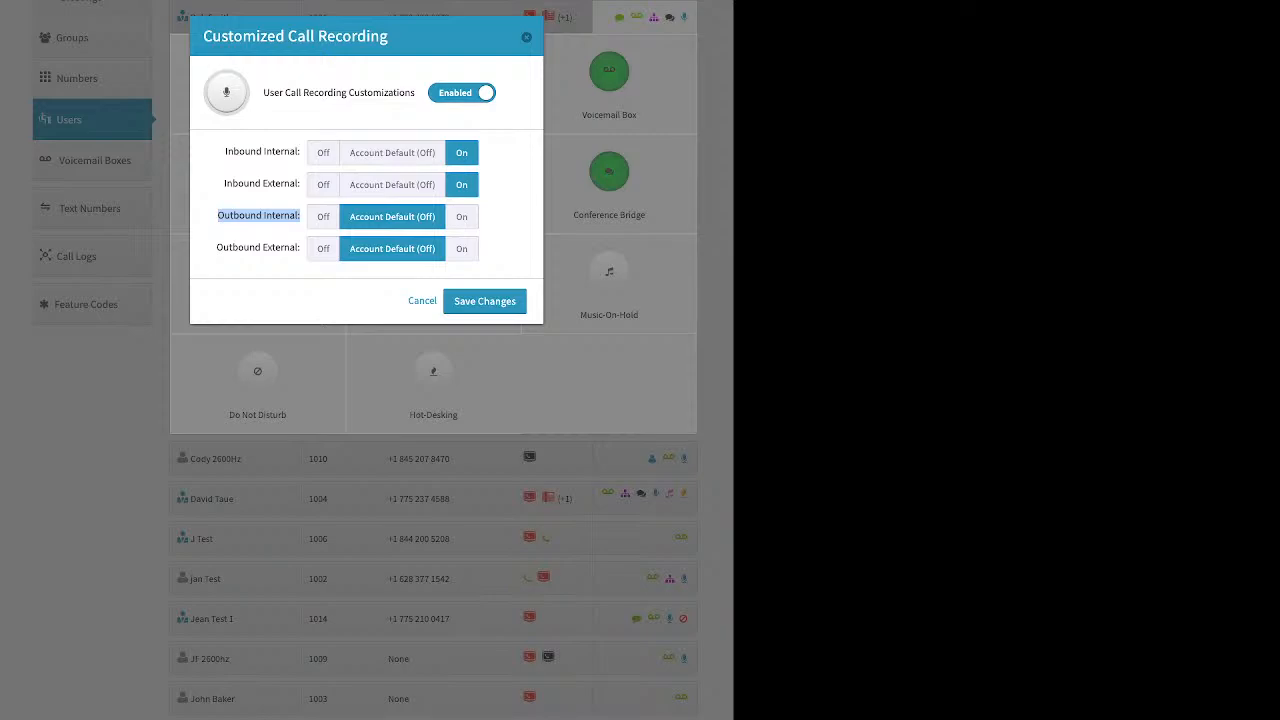
left_click(323, 217)
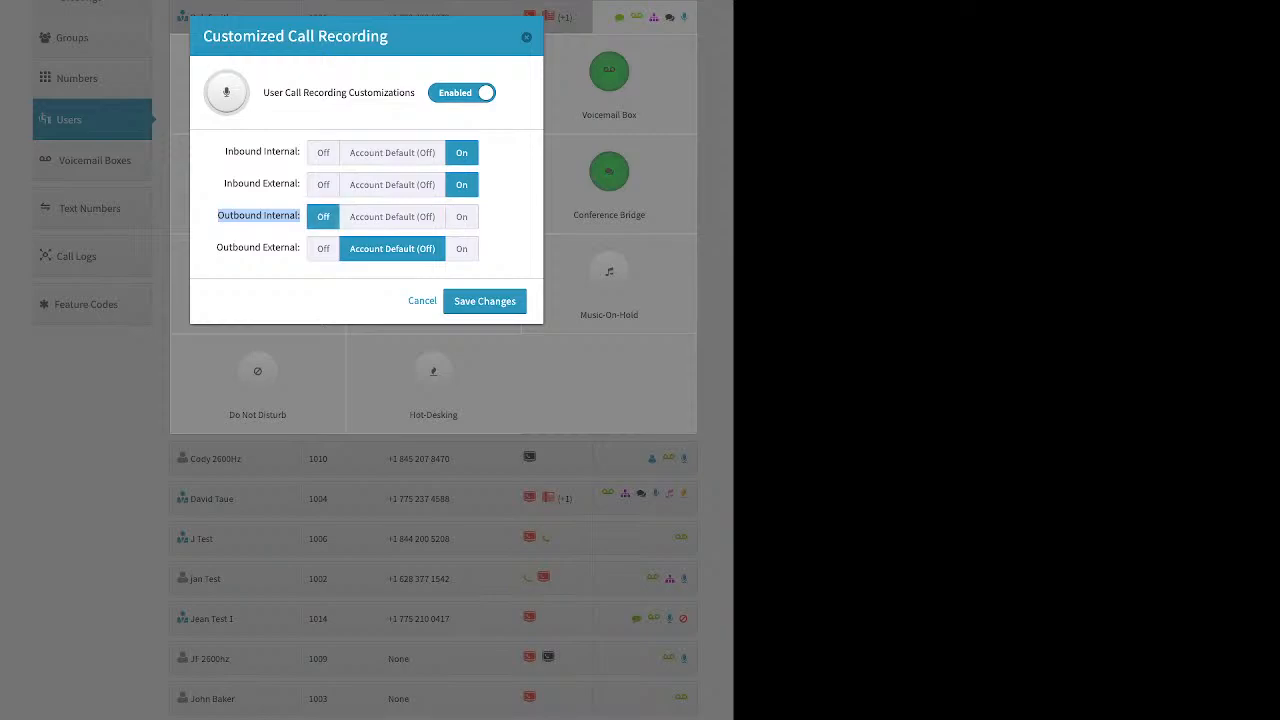
left_click_drag(216, 248, 300, 248)
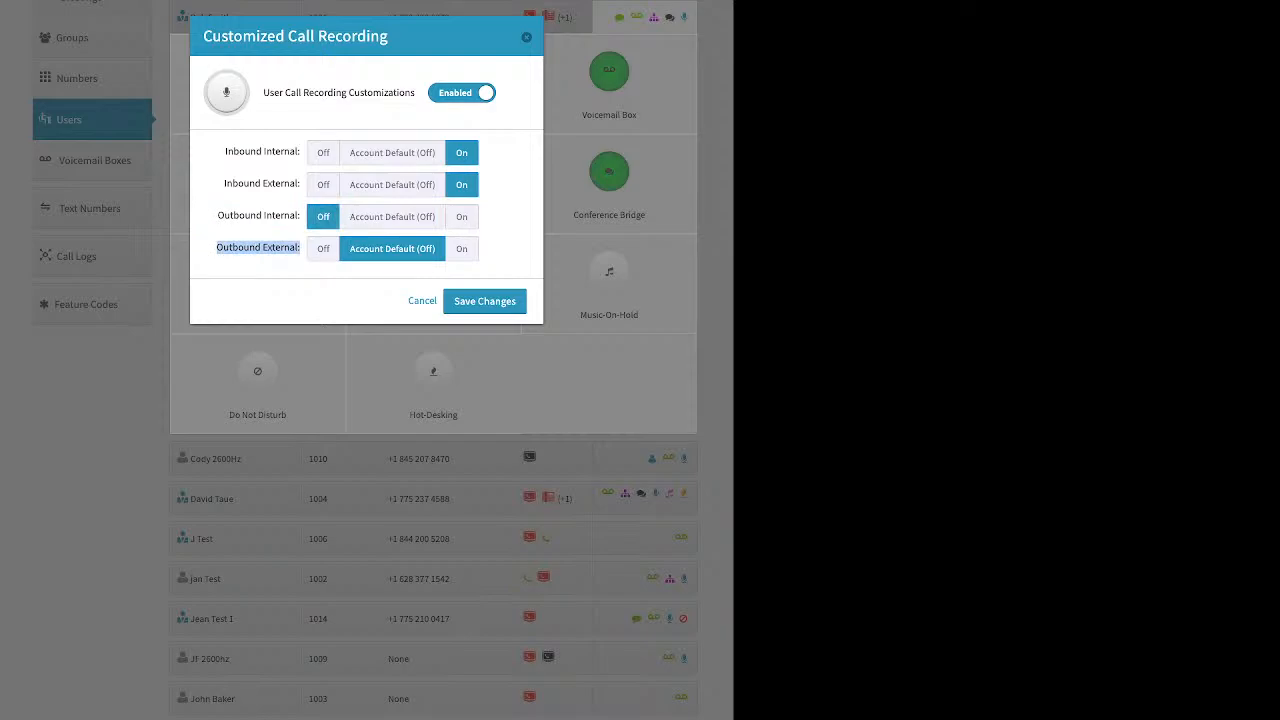
left_click(461, 249)
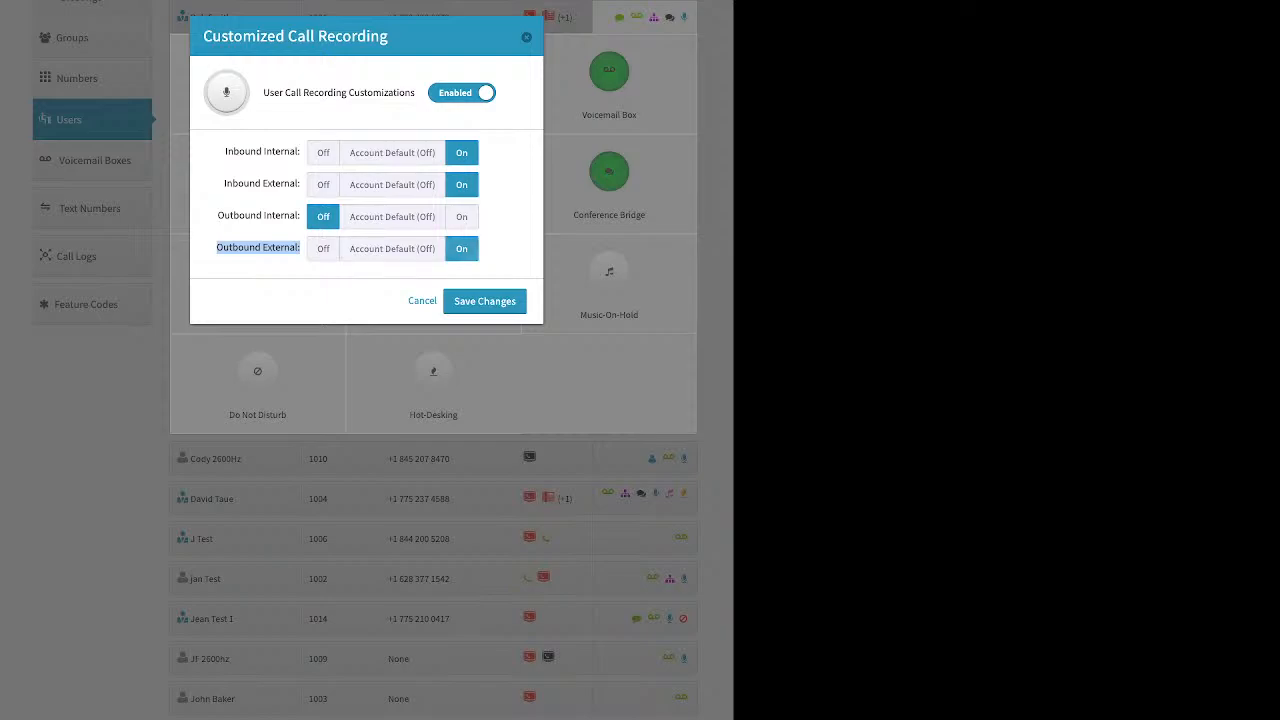
Step: Switch Inbound Internal recording off and on again, turn Outbound Internal on, and close the recording settings without saving
left_click(323, 153)
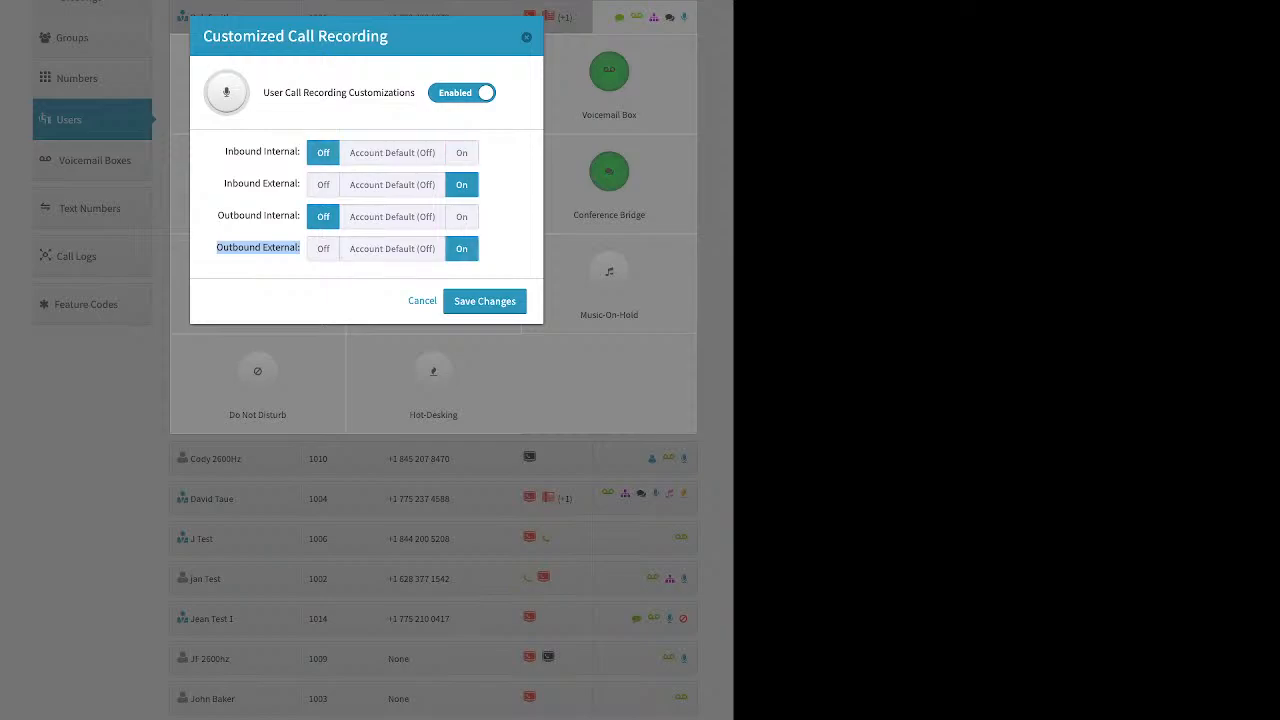
left_click(461, 153)
left_click(461, 217)
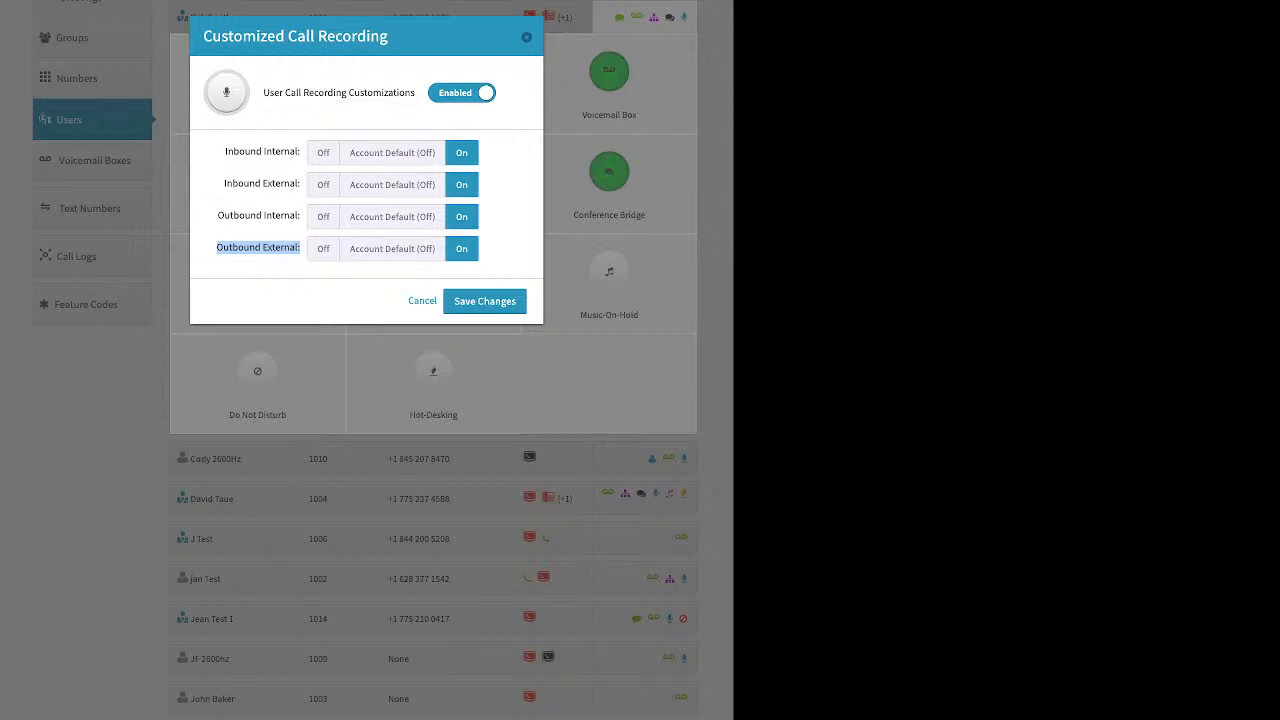
left_click(258, 248)
left_click(527, 37)
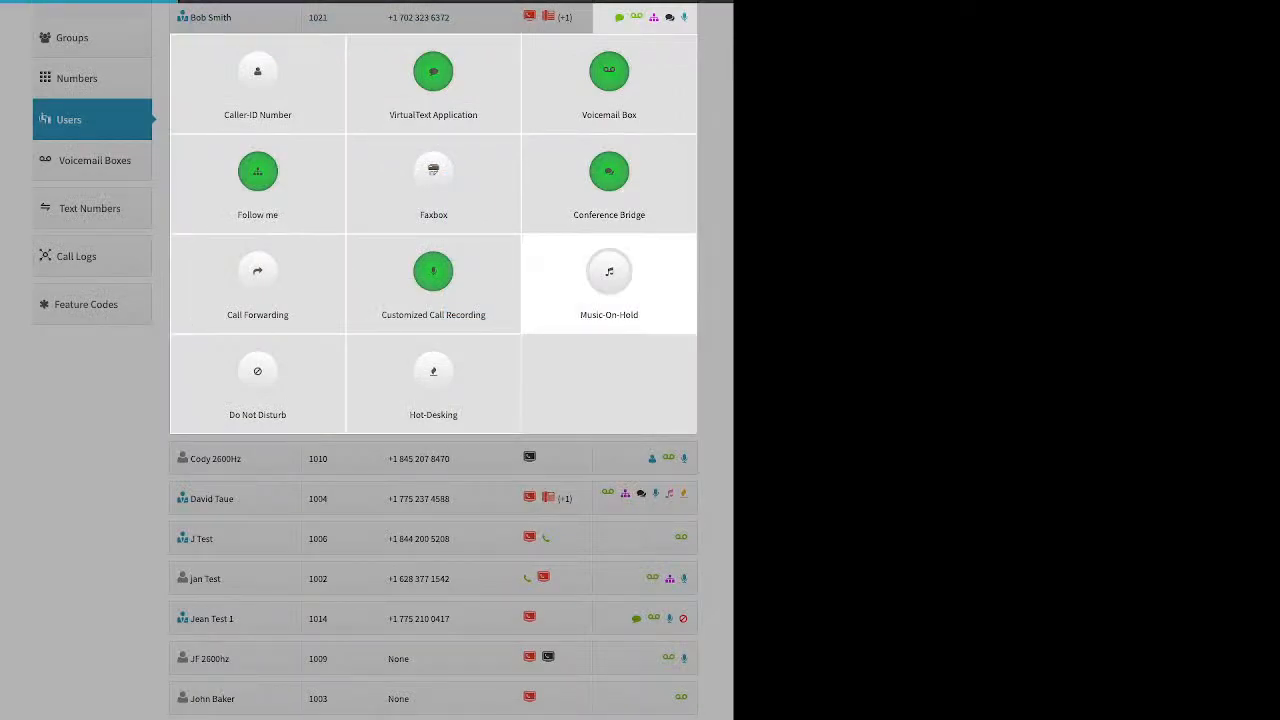
Step: Enable Music-On-Hold for extension 1021 to review its music selection and file upload options, then cancel without saving
left_click(609, 283)
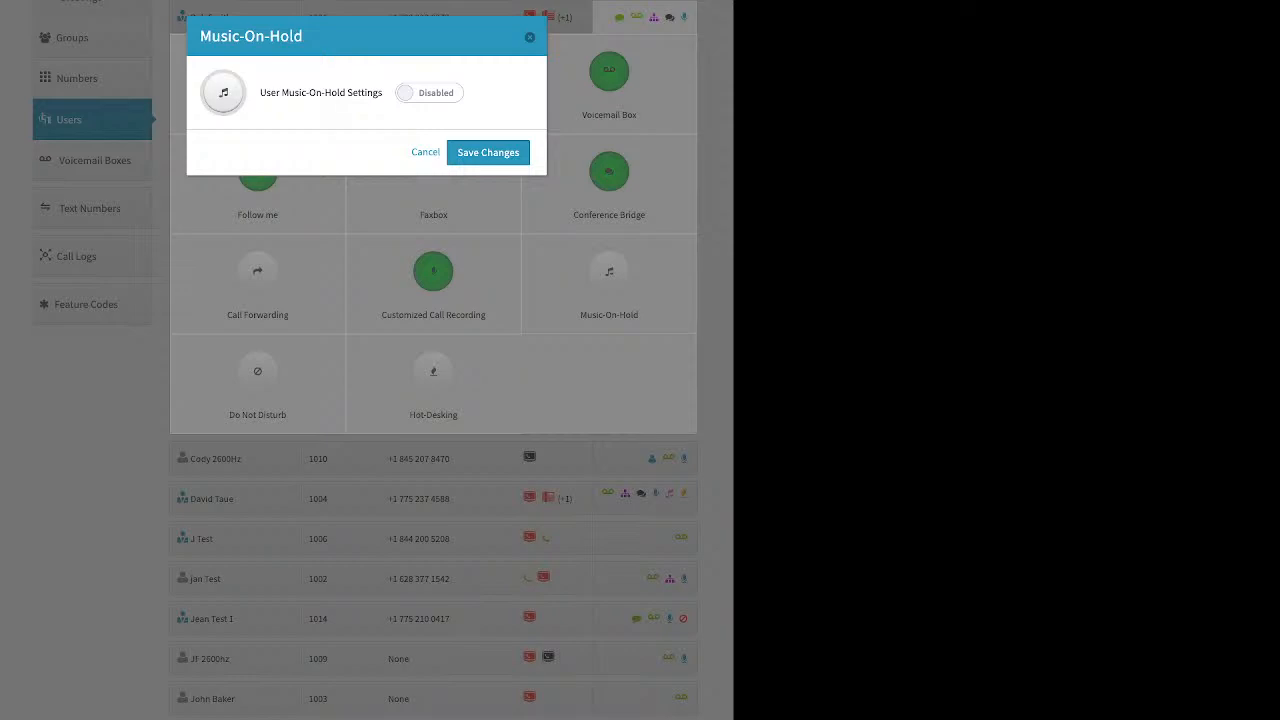
left_click(429, 93)
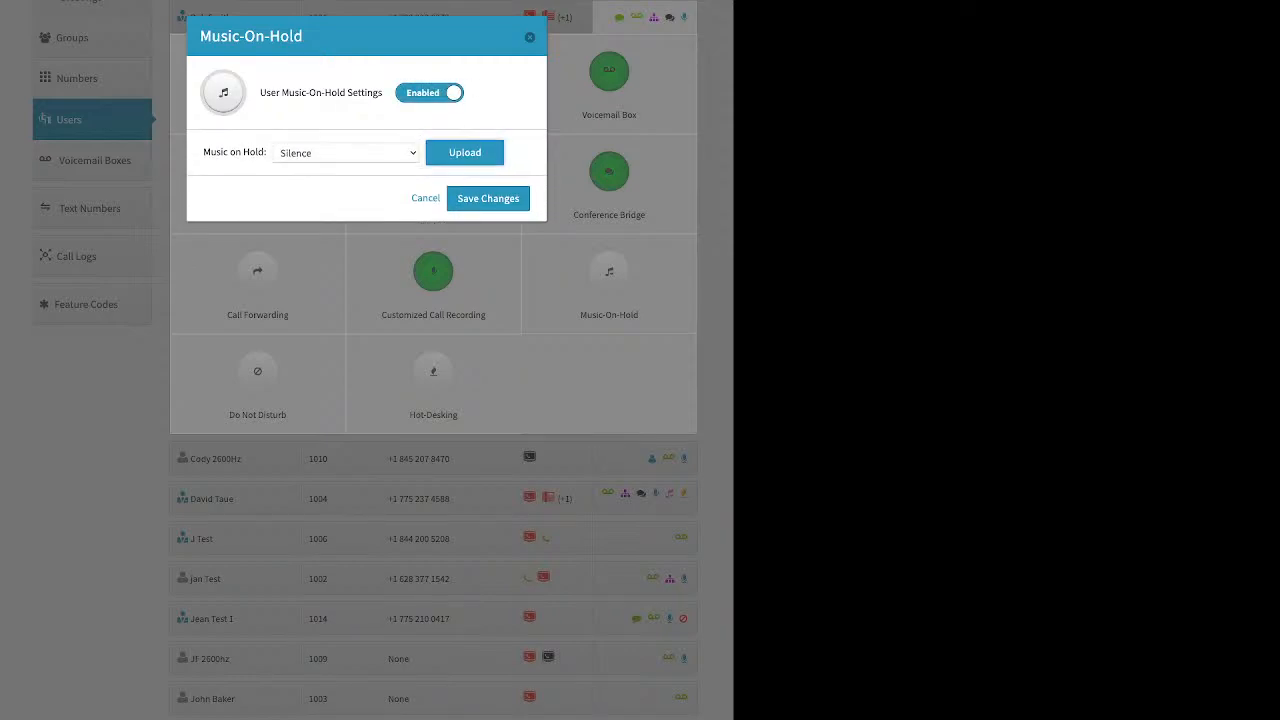
left_click(465, 153)
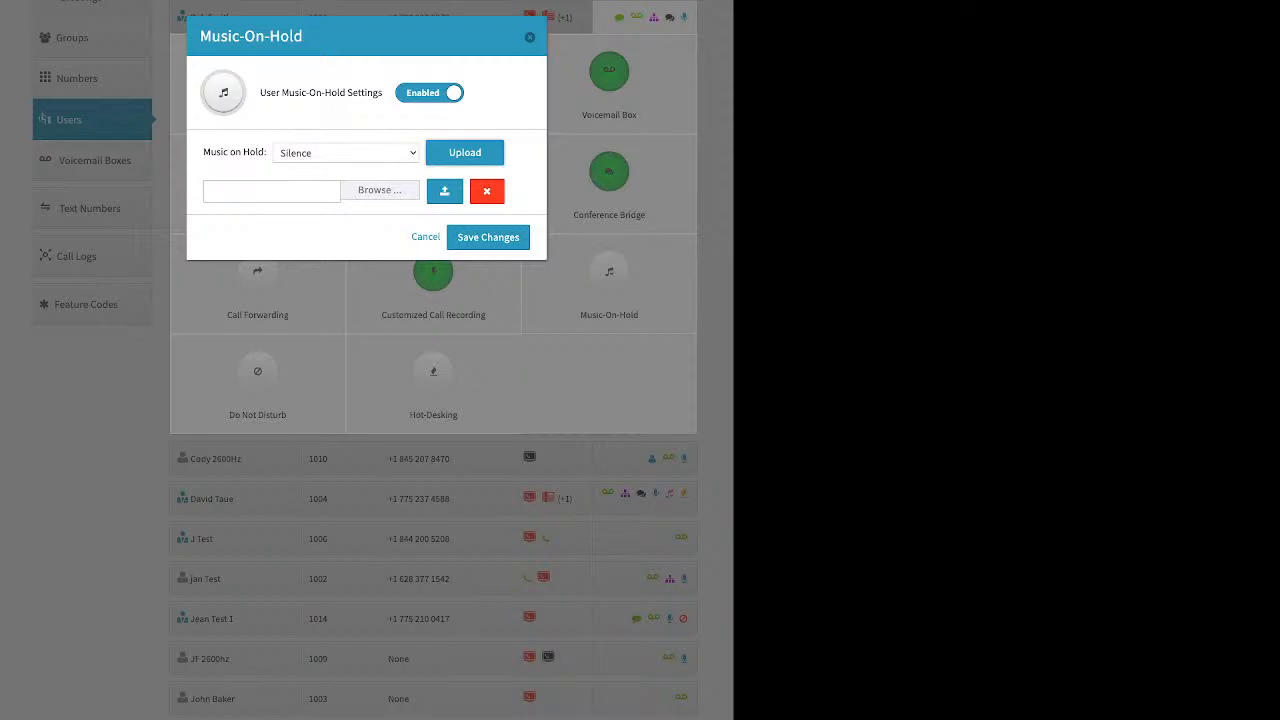
left_click(425, 237)
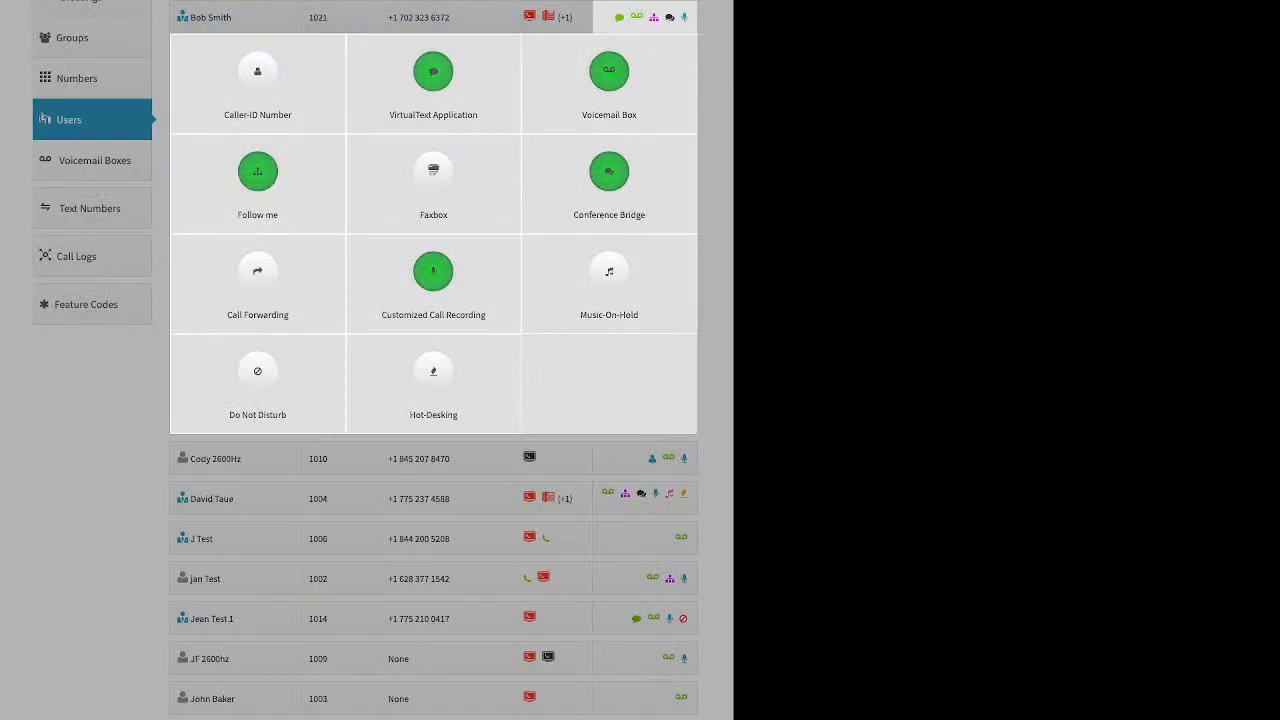
Step: Enable Do Not Disturb for extension 1021 as a demonstration, then close its settings without saving
left_click(257, 380)
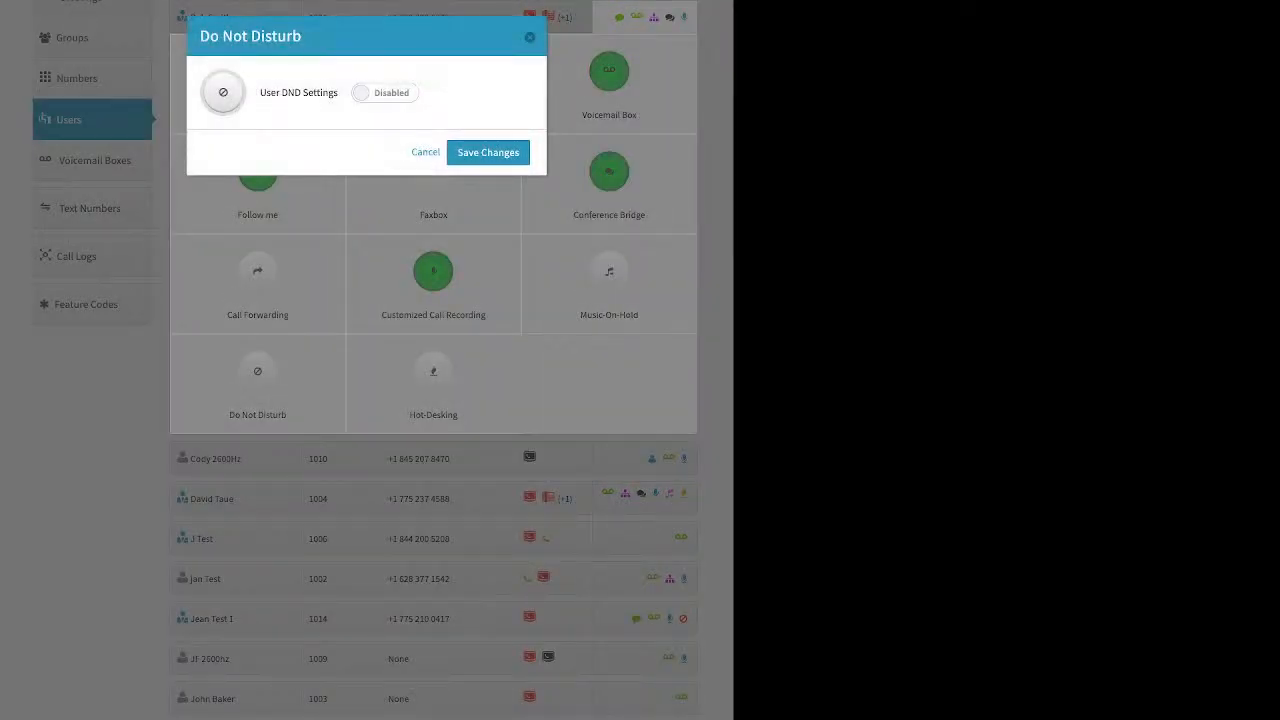
left_click(385, 93)
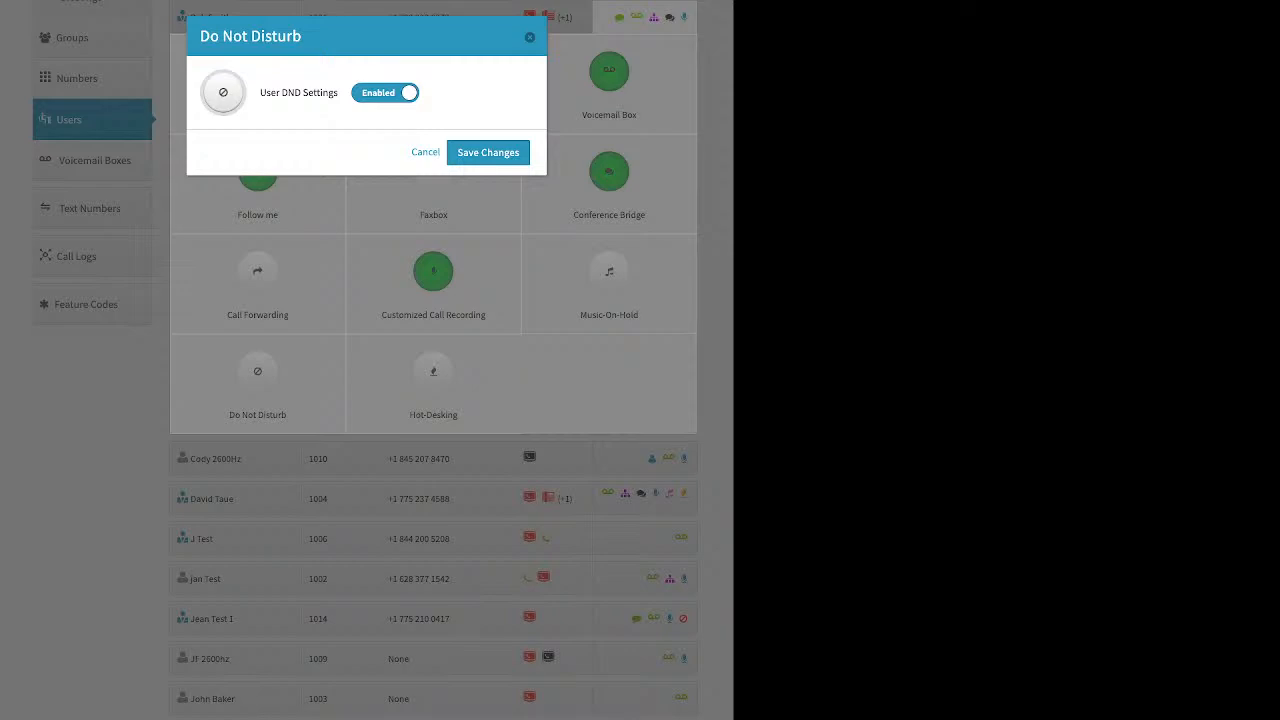
left_click(530, 37)
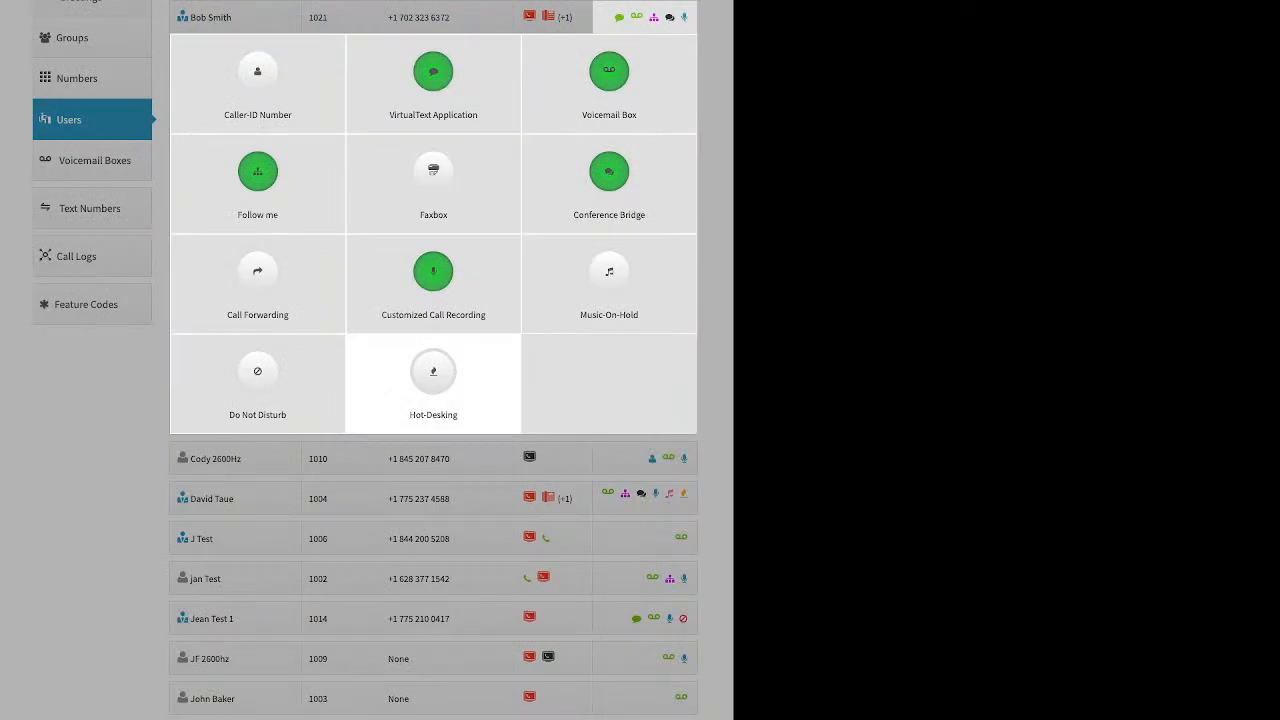
Step: Enable Hot-Desking for extension 1021 to review its Hotdesk ID, PIN and multiple-device options, then close without saving and collapse the user's features
left_click(433, 375)
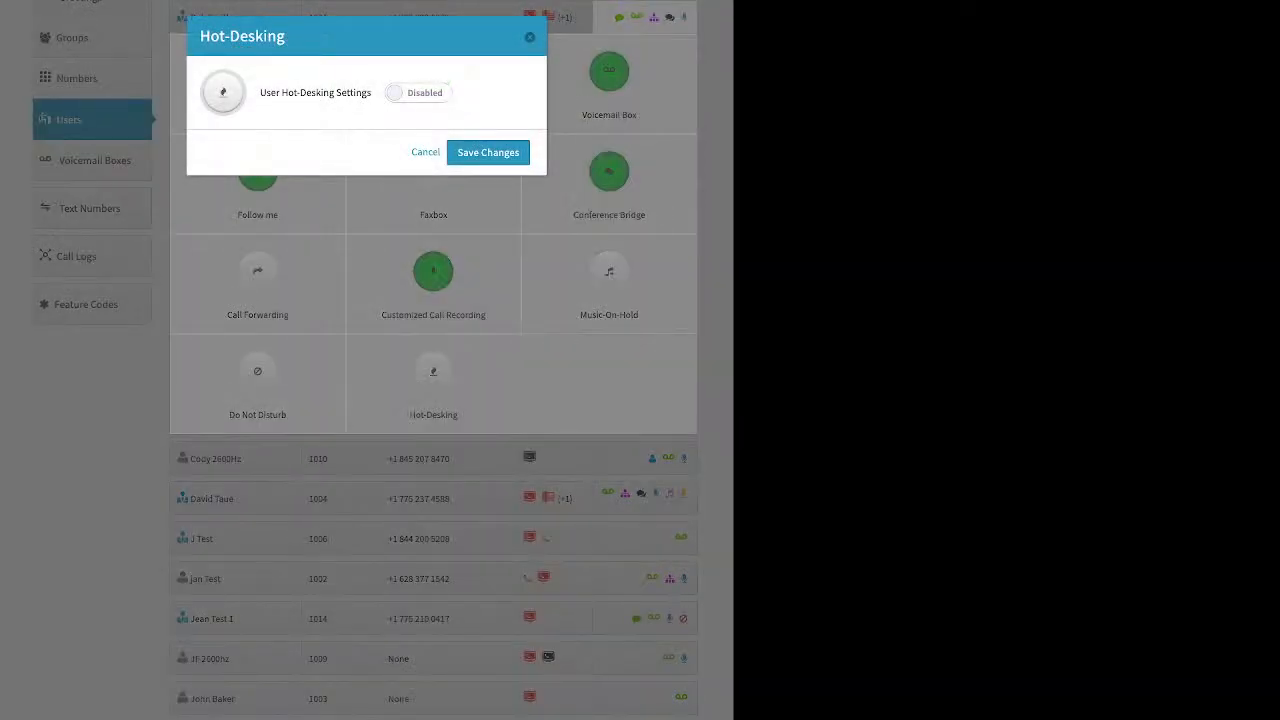
left_click(418, 93)
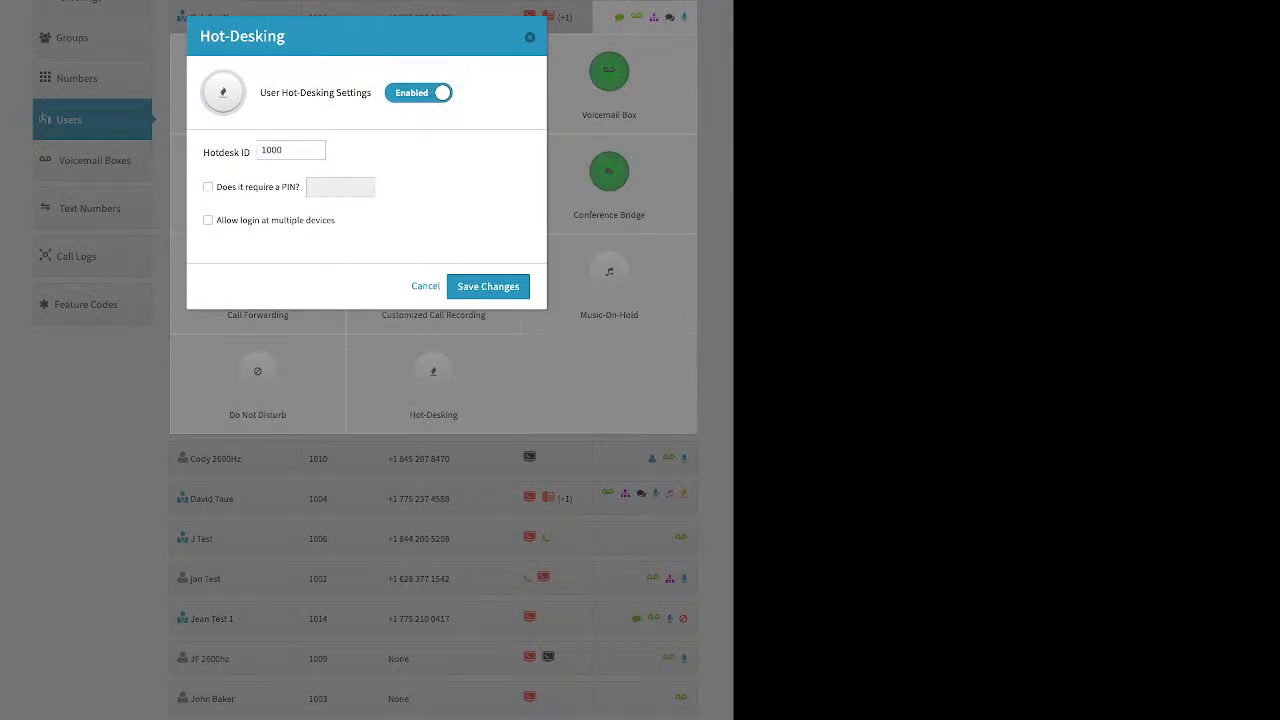
left_click_drag(203, 153, 250, 153)
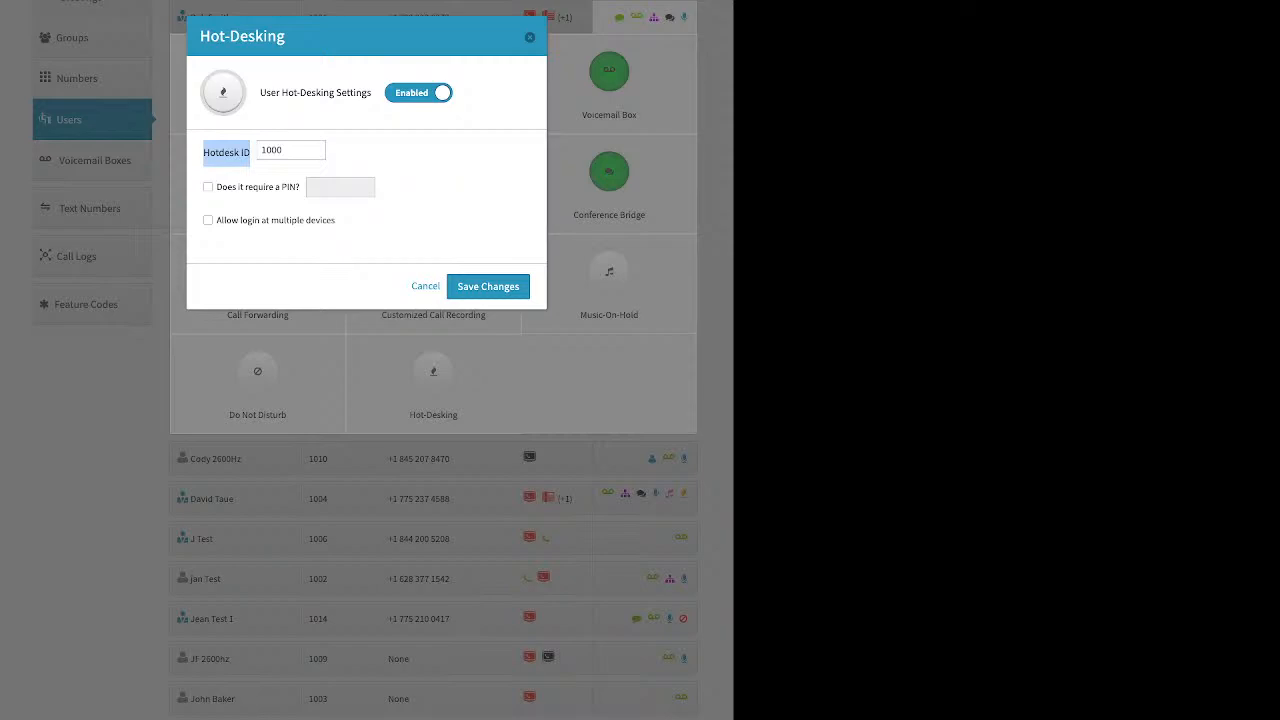
left_click(530, 37)
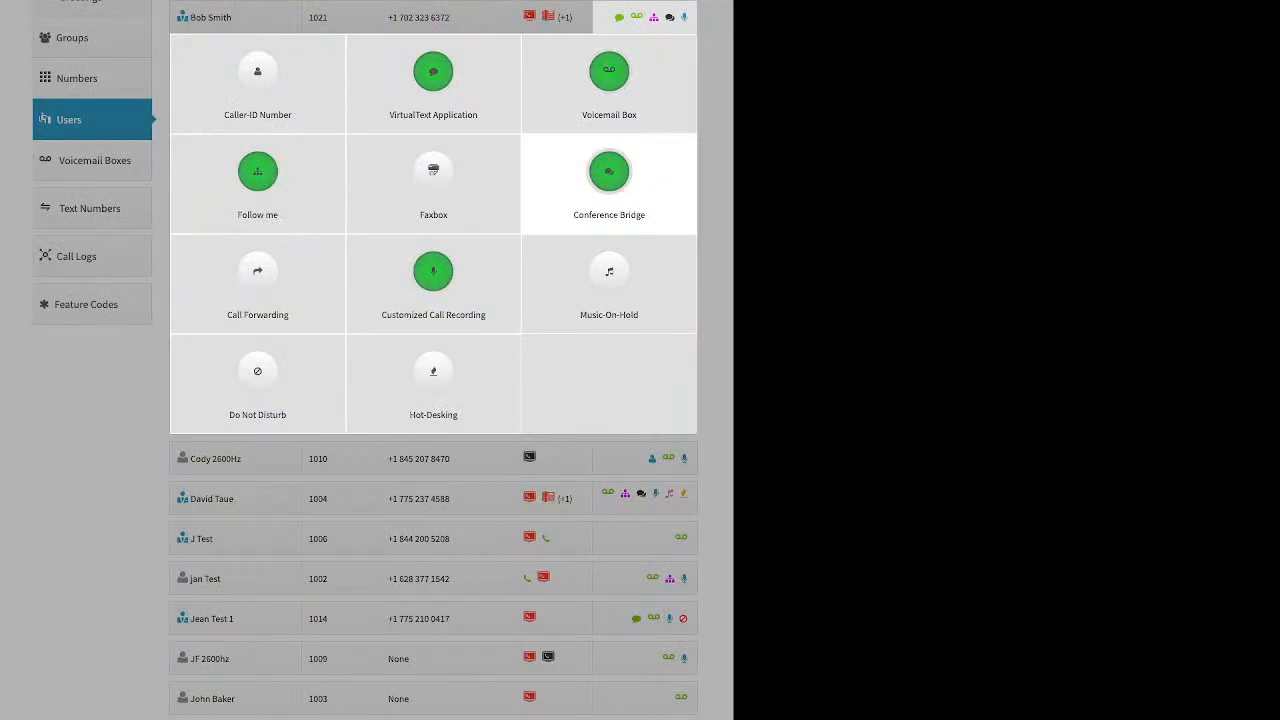
left_click(716, 215)
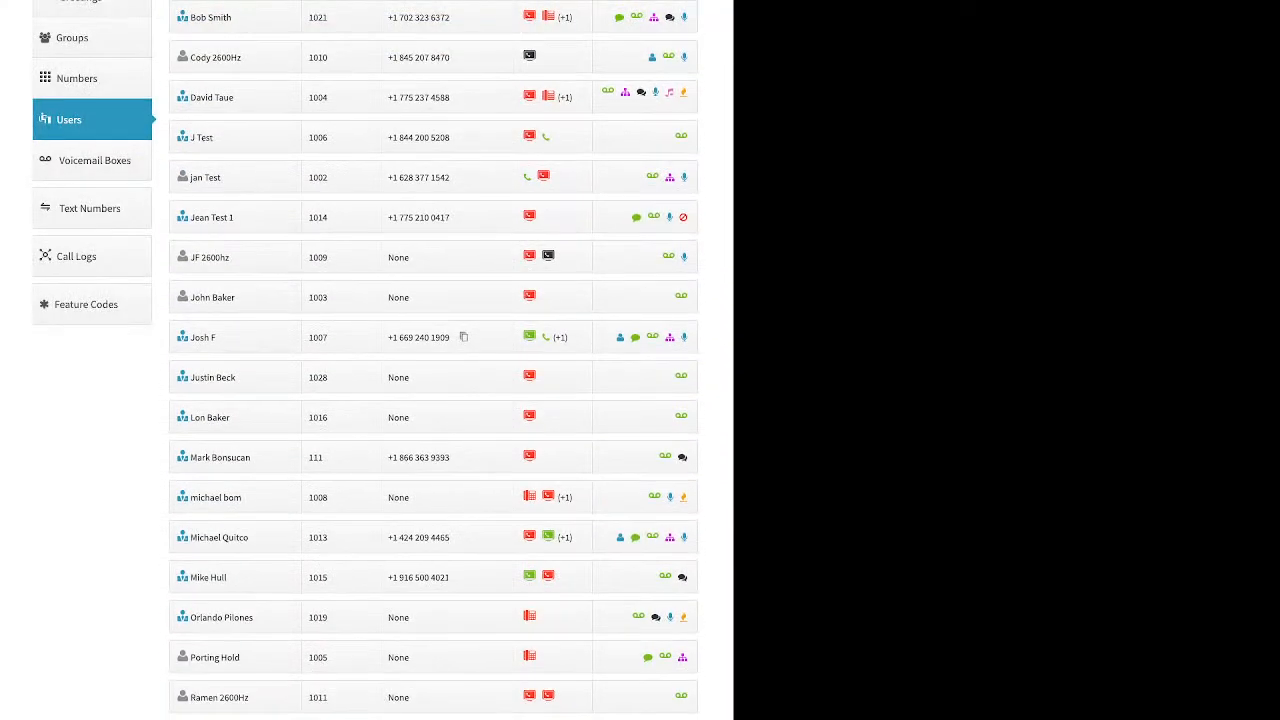
Step: Go through Voicemail Boxes and Users to Groups, and start a new group to review its name and extension fields
left_click(94, 160)
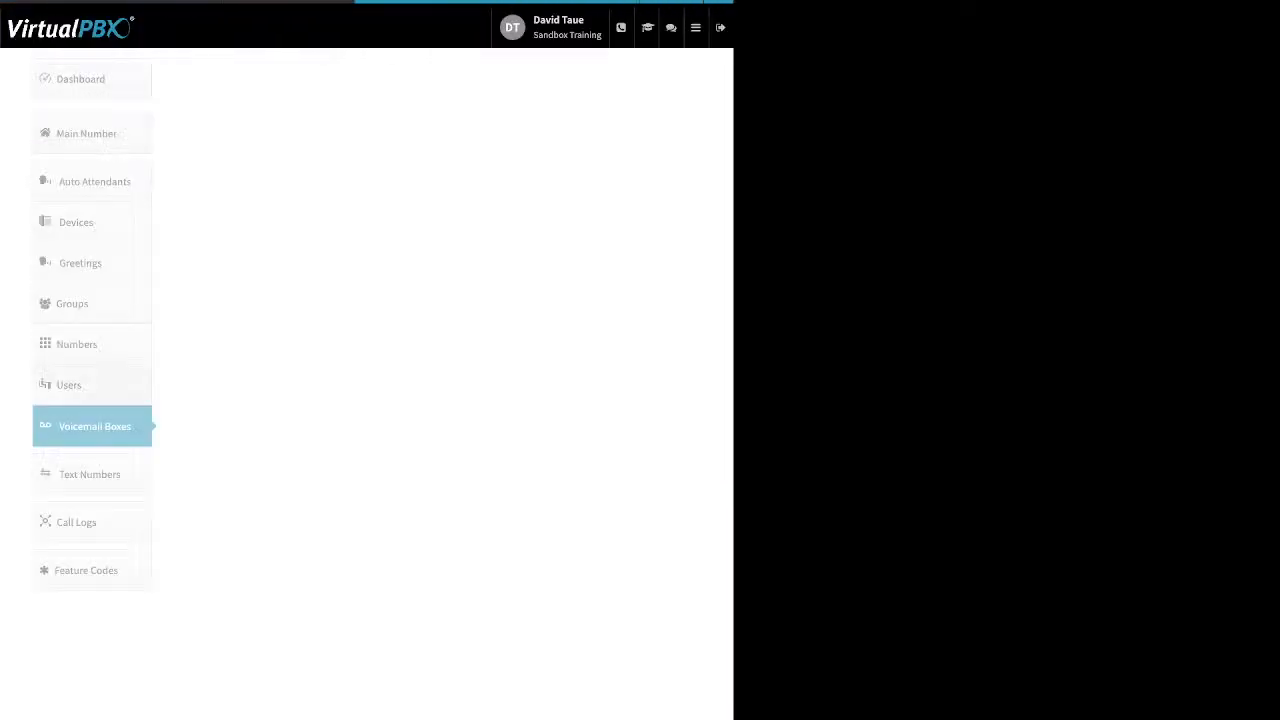
left_click(69, 385)
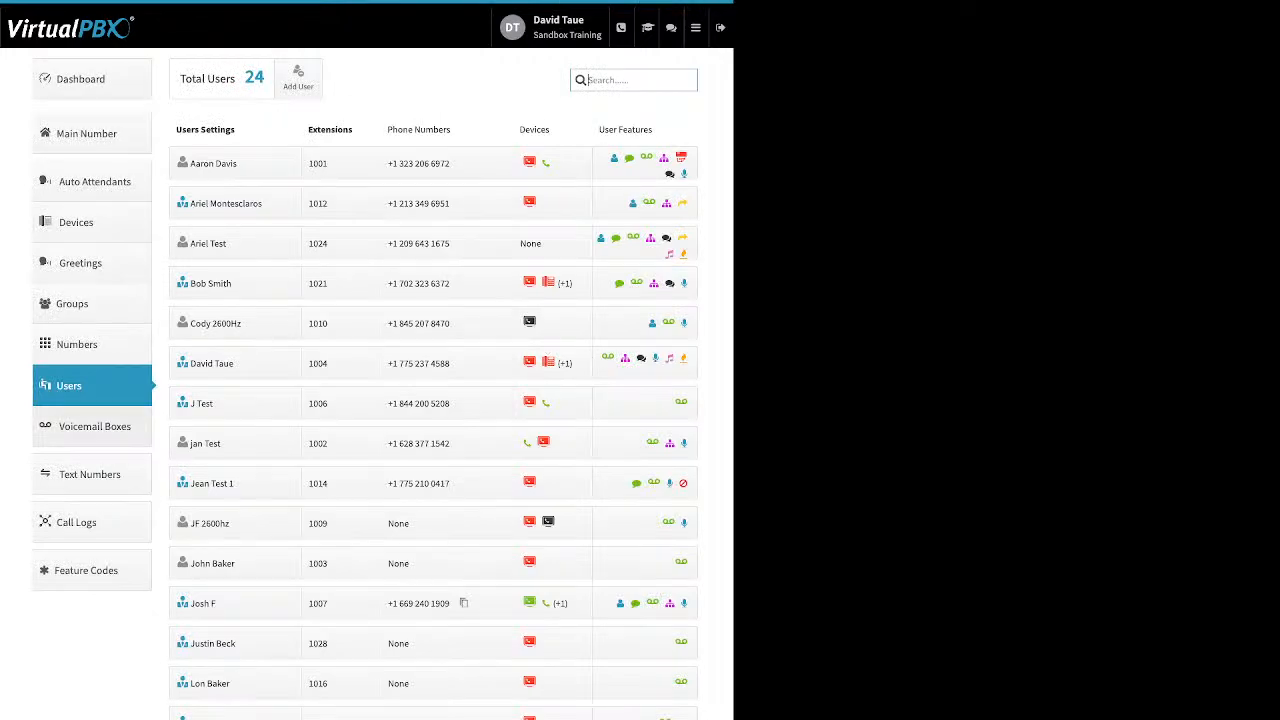
left_click(72, 304)
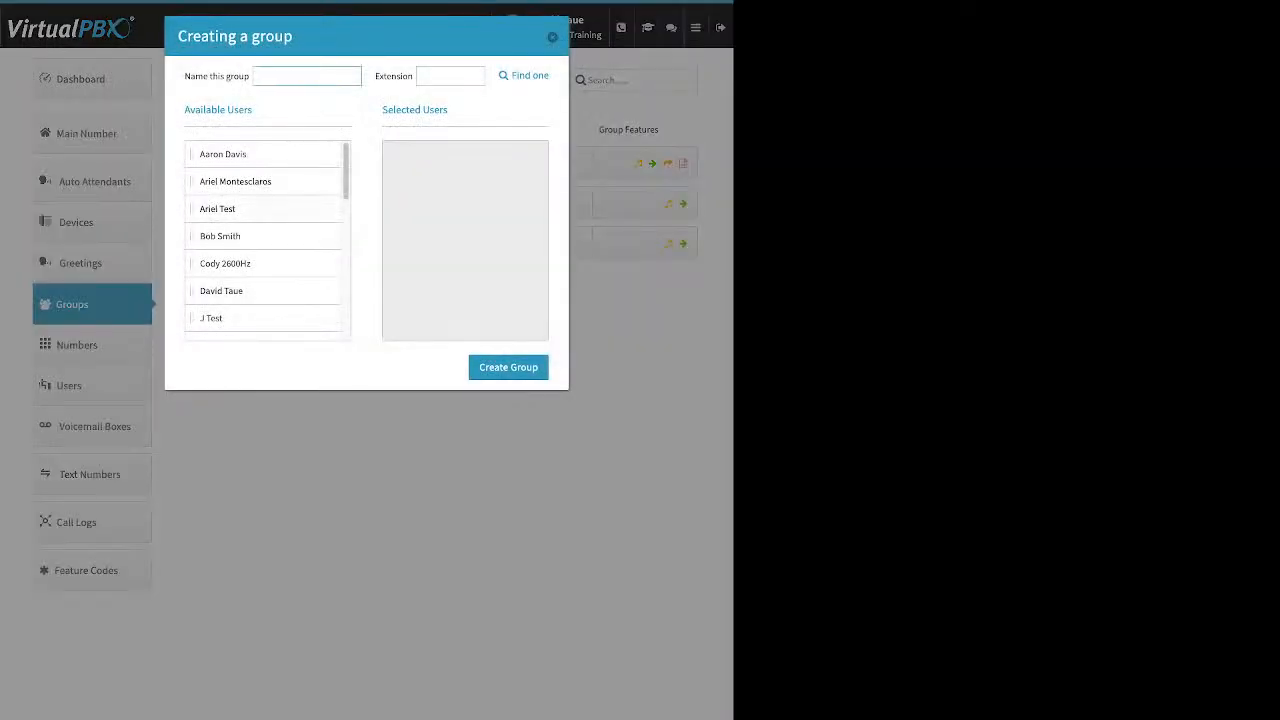
left_click_drag(195, 76, 234, 76)
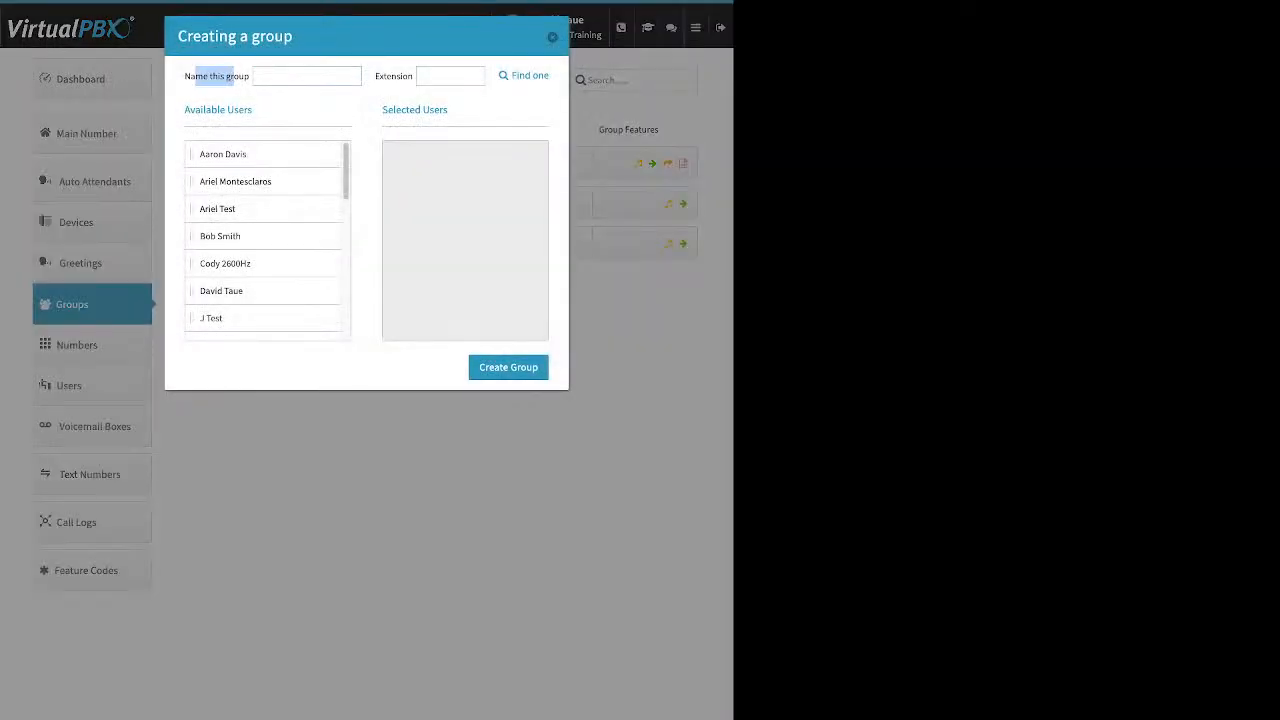
left_click_drag(375, 76, 408, 76)
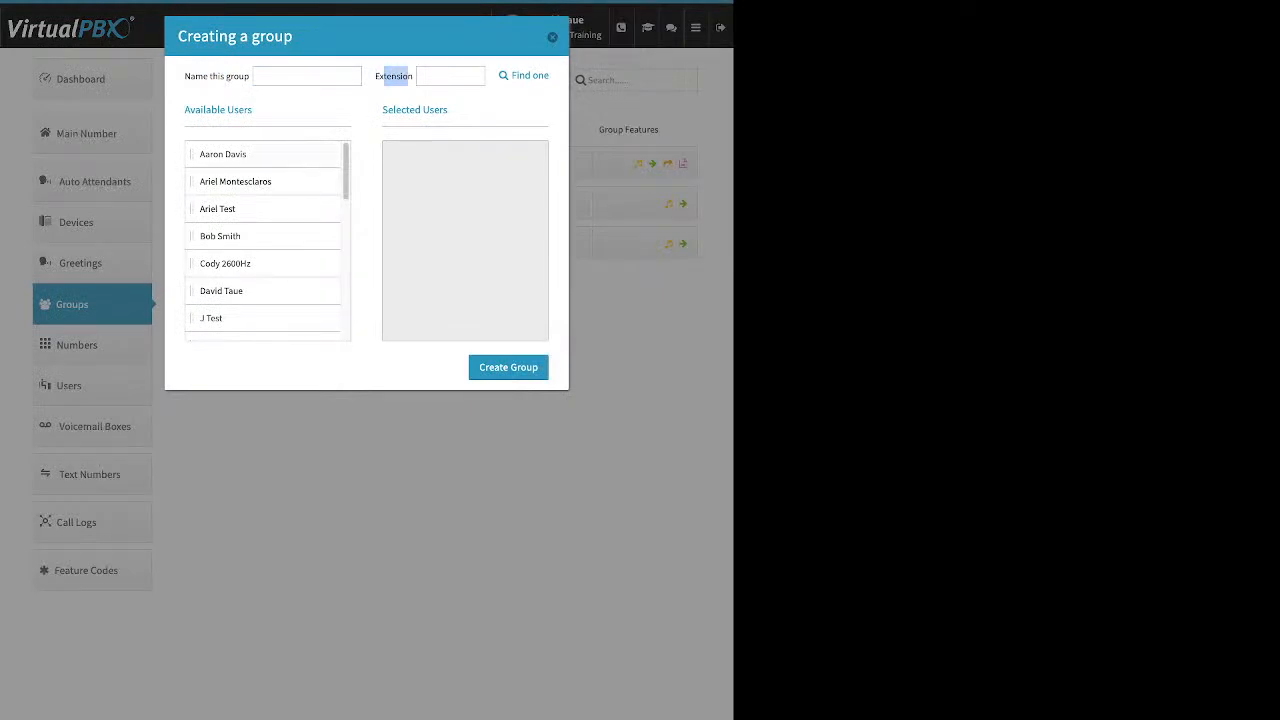
Step: Move five available users into the new group's Selected Users list, then close the dialog without creating the group
left_click_drag(236, 154, 446, 180)
left_click_drag(217, 181, 446, 160)
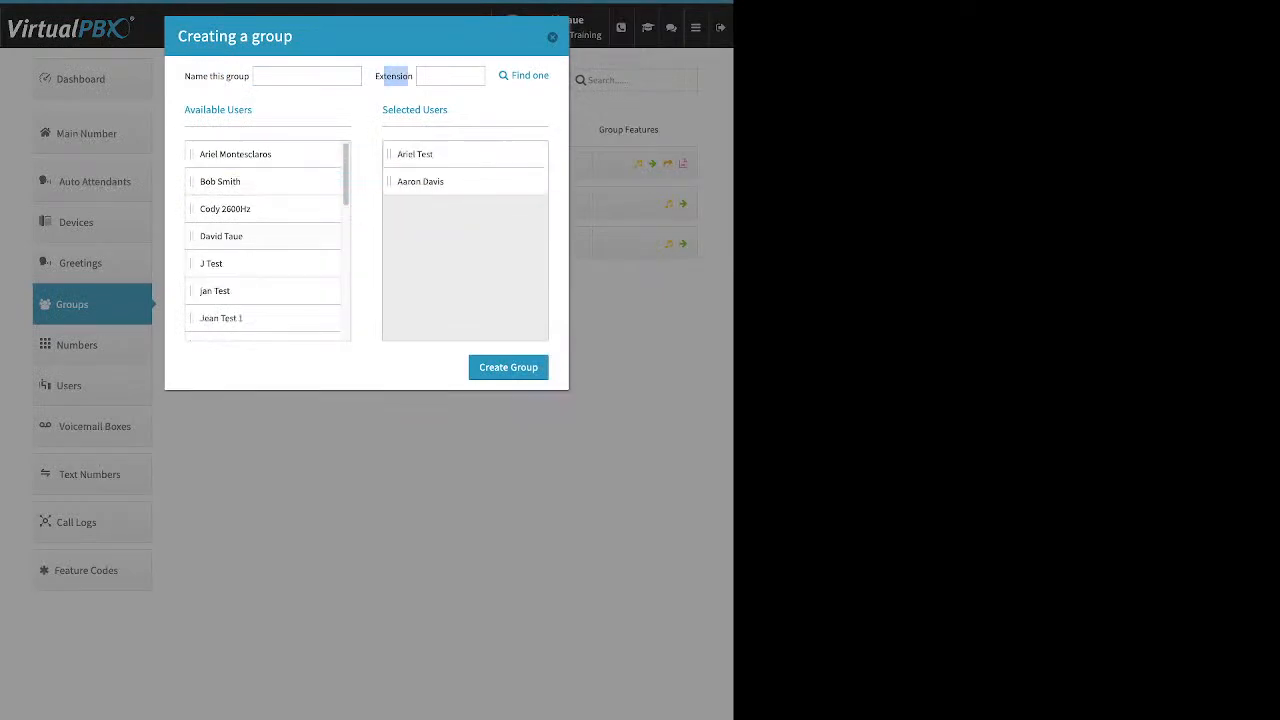
left_click_drag(221, 236, 446, 182)
left_click_drag(215, 263, 446, 208)
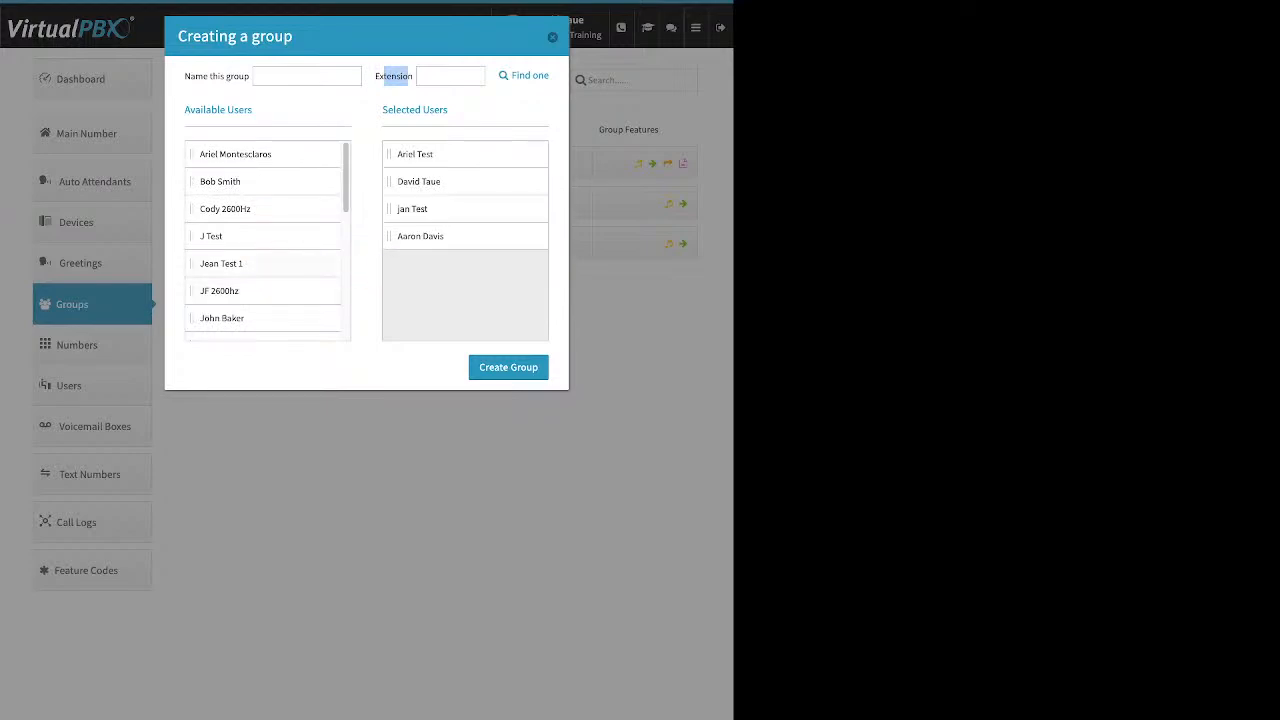
left_click_drag(221, 263, 446, 236)
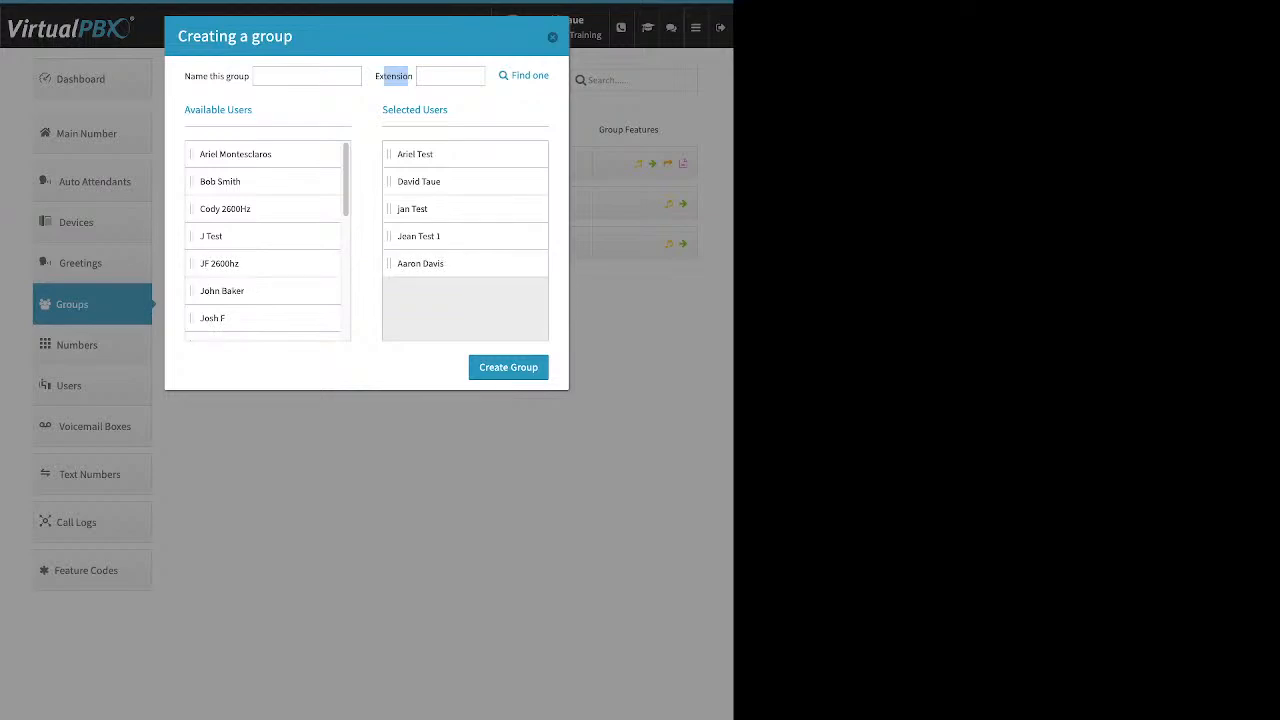
left_click(552, 37)
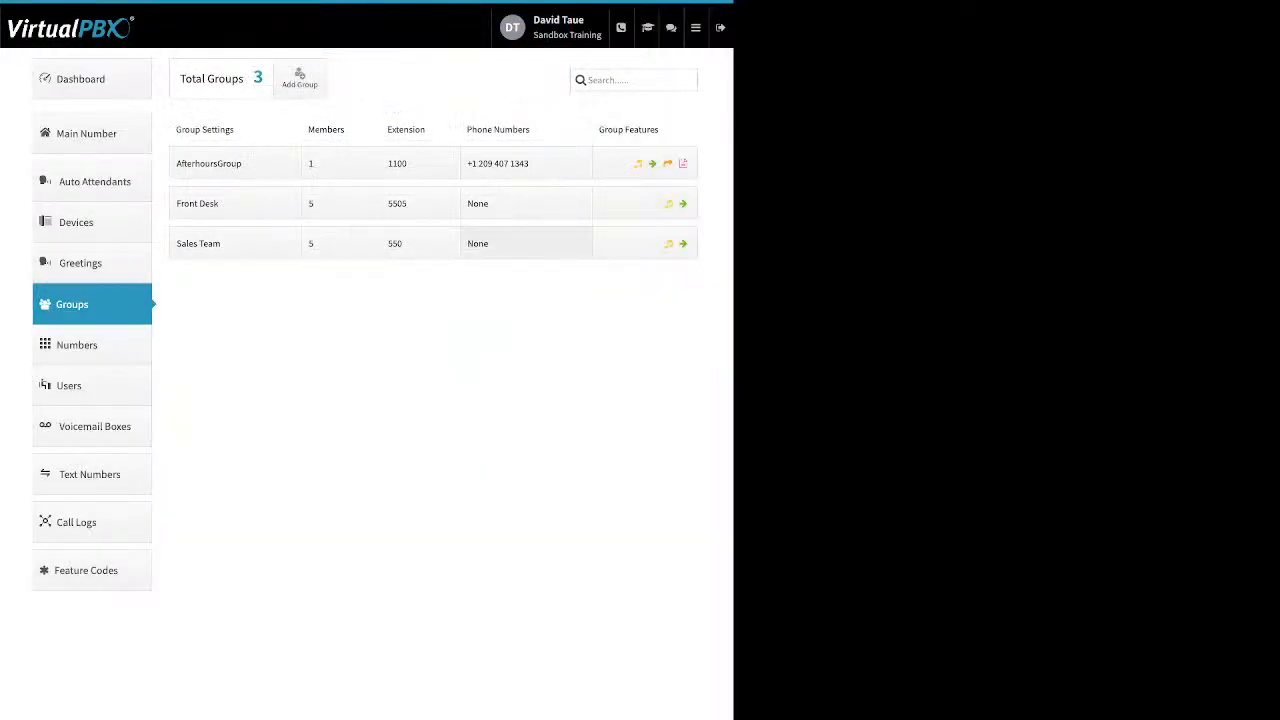
Step: Review the Front Desk group's name, group call attempts and delete option, then save its settings
left_click(210, 203)
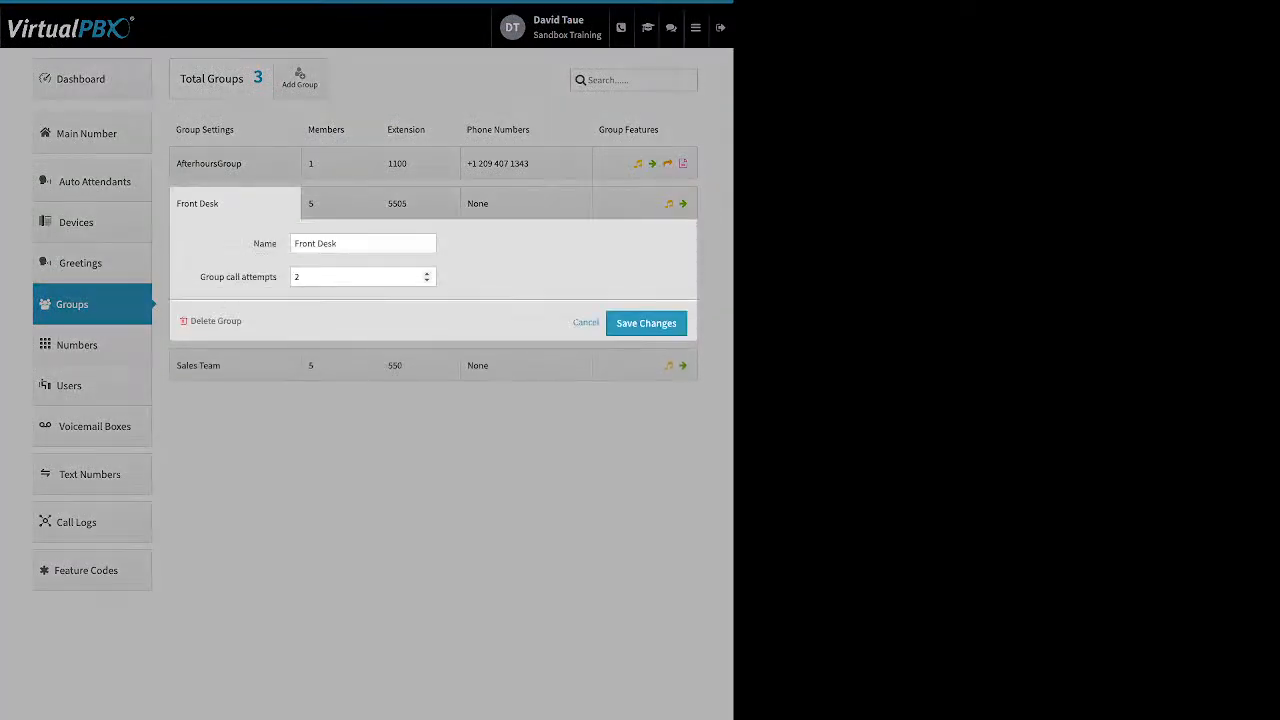
left_click_drag(338, 243, 200, 277)
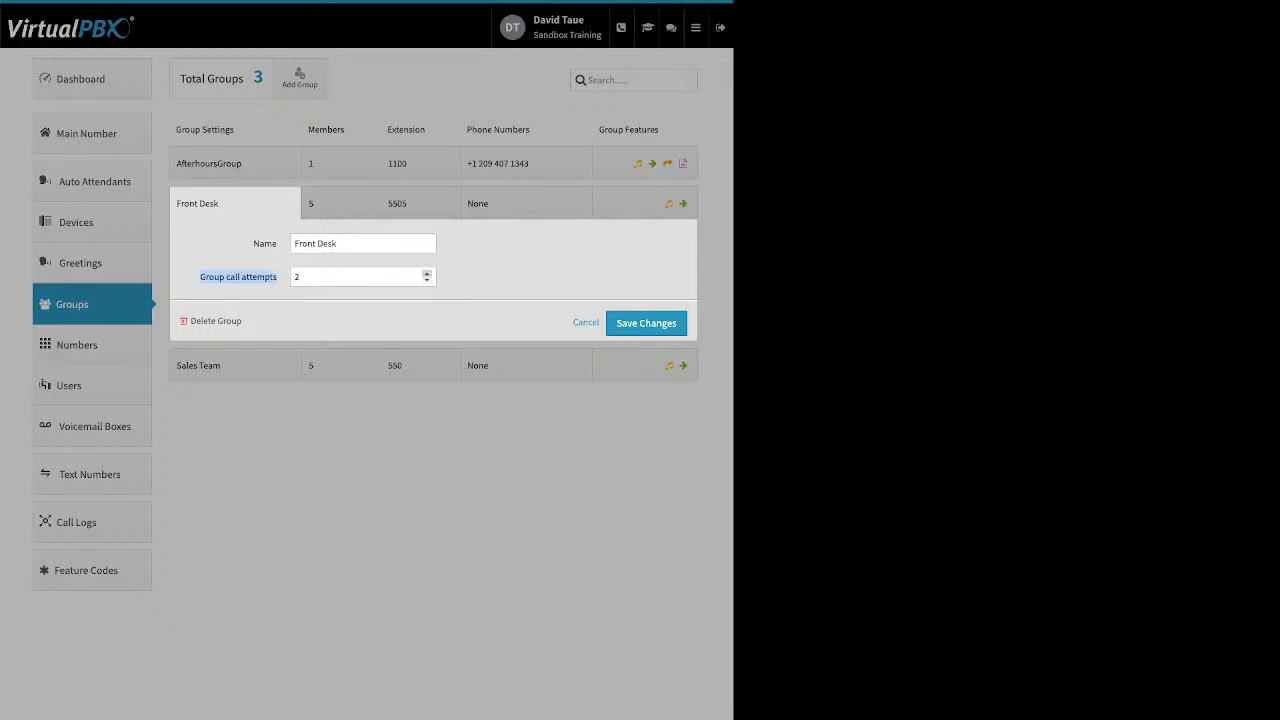
left_click(427, 273)
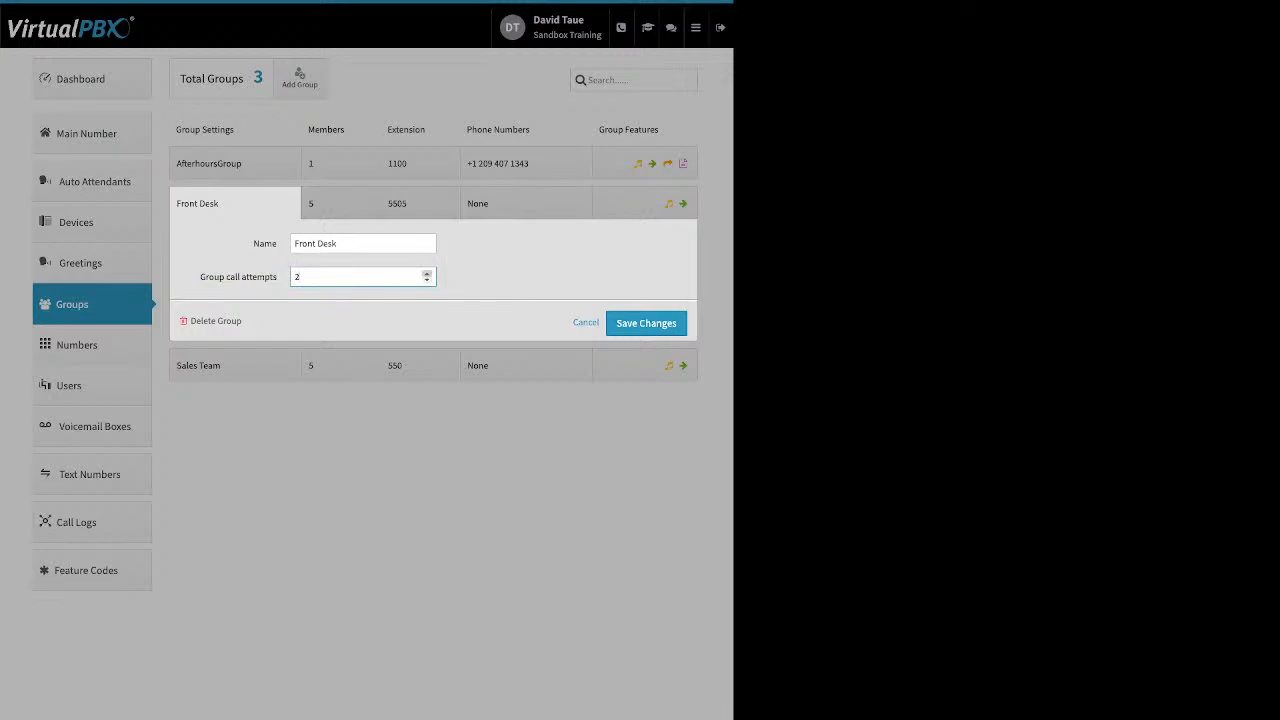
double_click(460, 281)
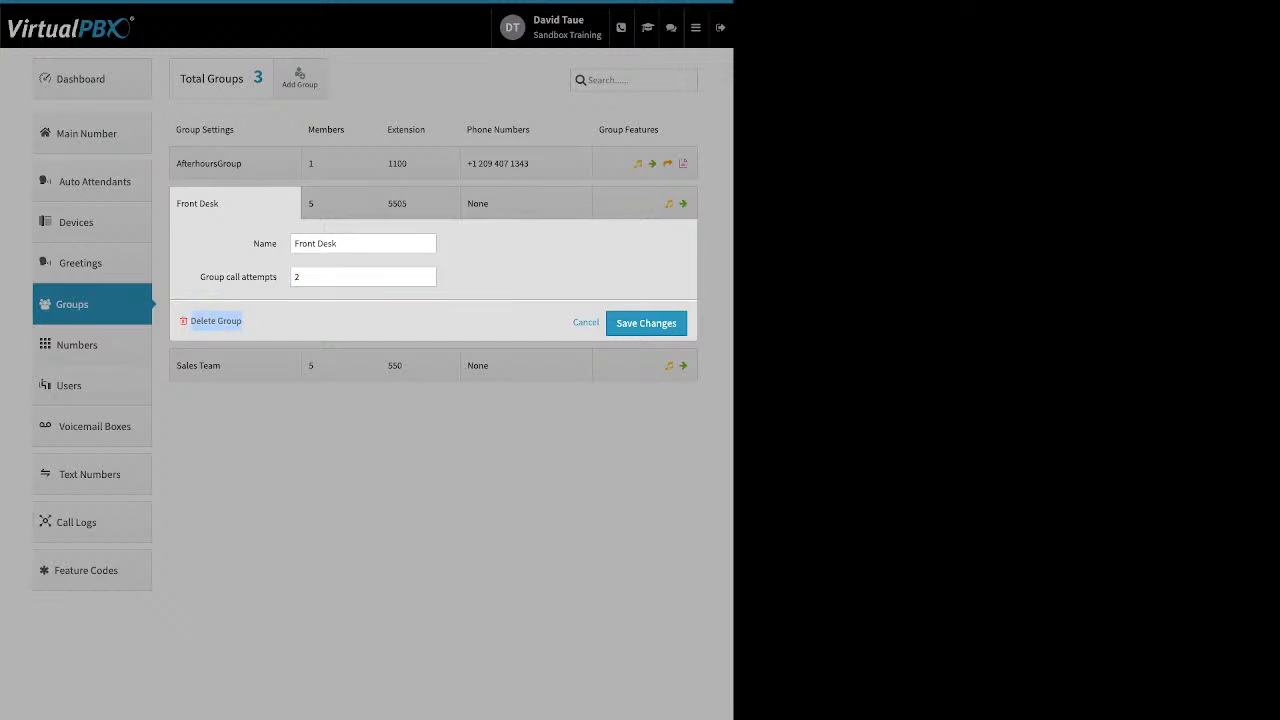
left_click(646, 323)
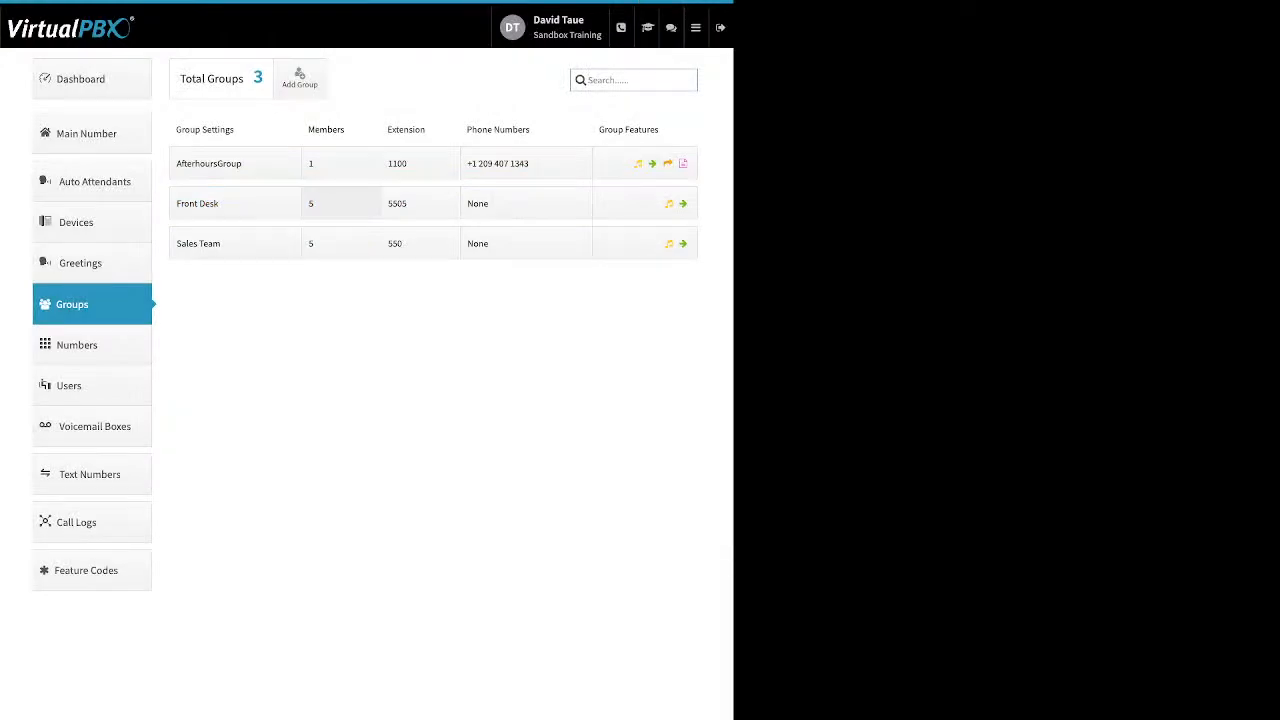
Step: Distribute the Front Desk members' ring times evenly, then adjust the first three members' ranges to 0–58, 13–48 and 23–72 seconds
left_click(341, 203)
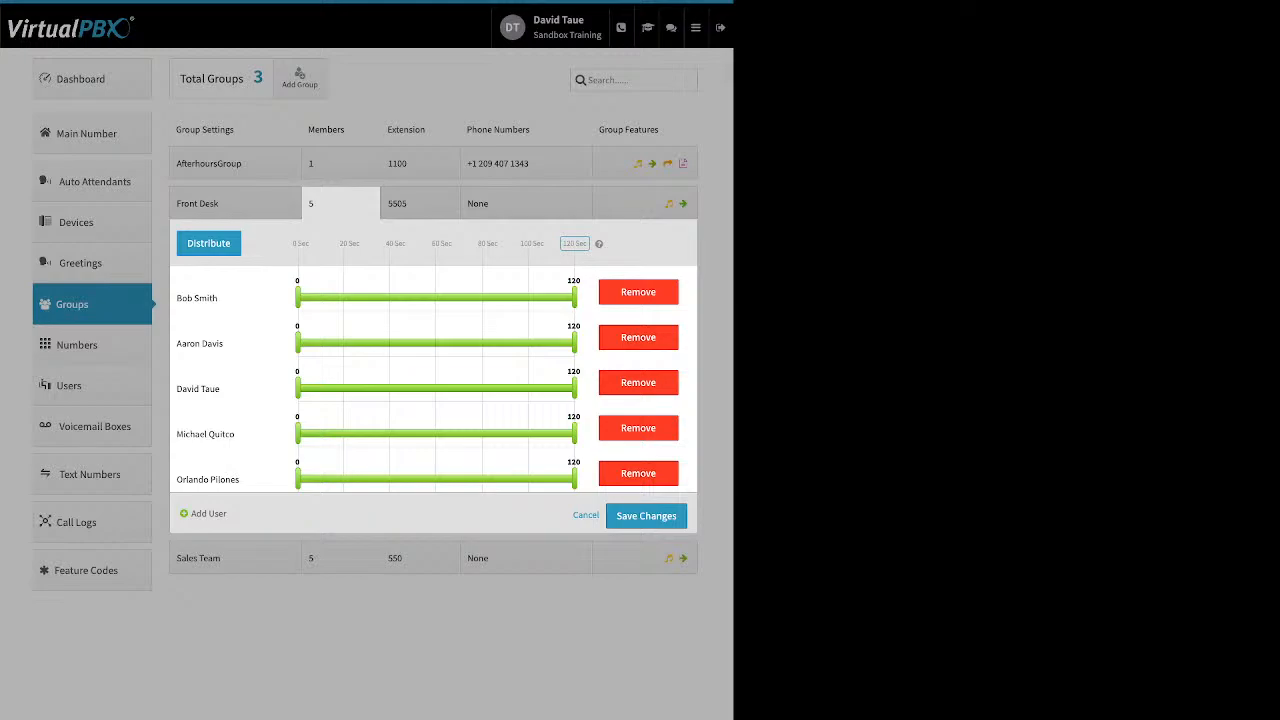
left_click(209, 243)
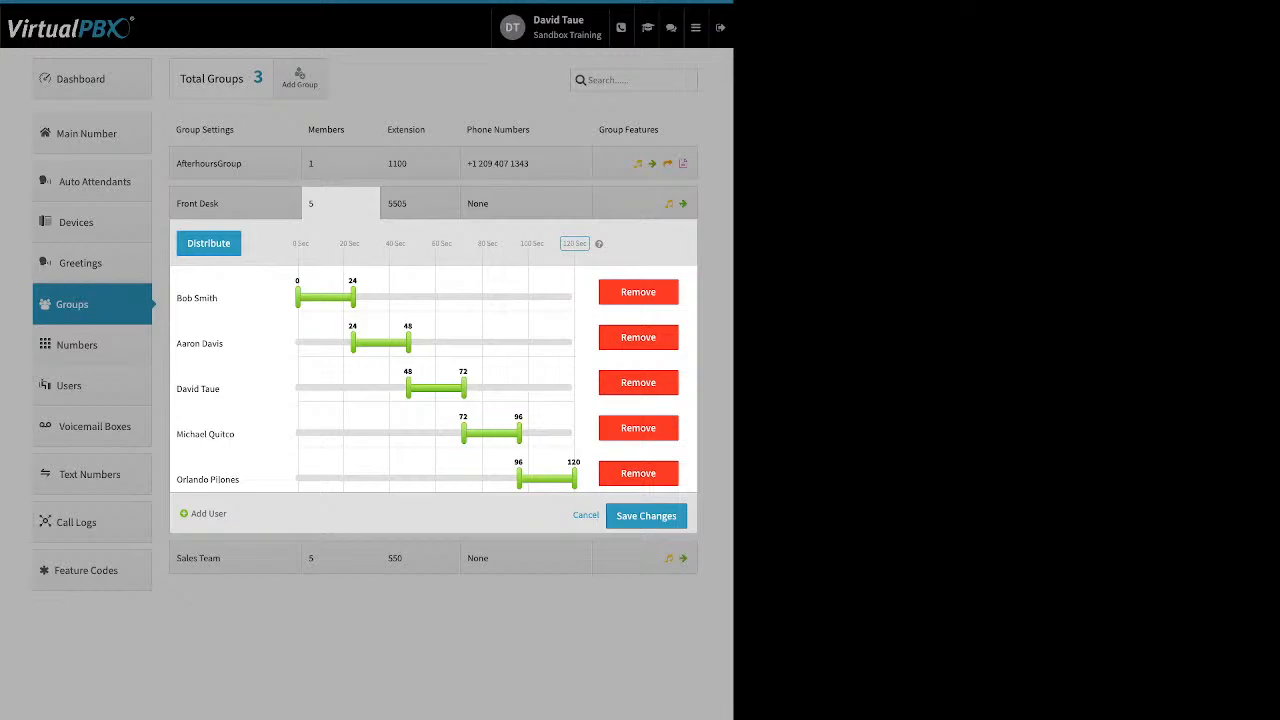
left_click_drag(352, 295, 374, 295)
left_click_drag(374, 296, 431, 296)
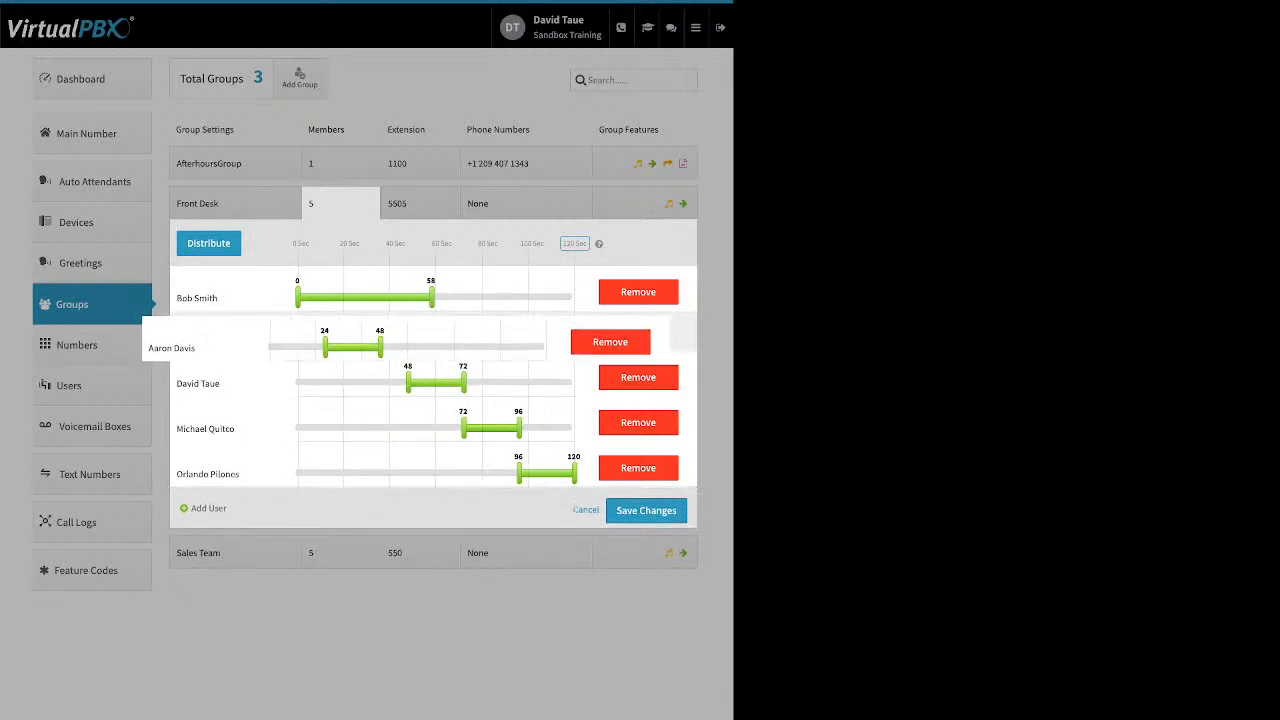
left_click_drag(352, 342, 327, 342)
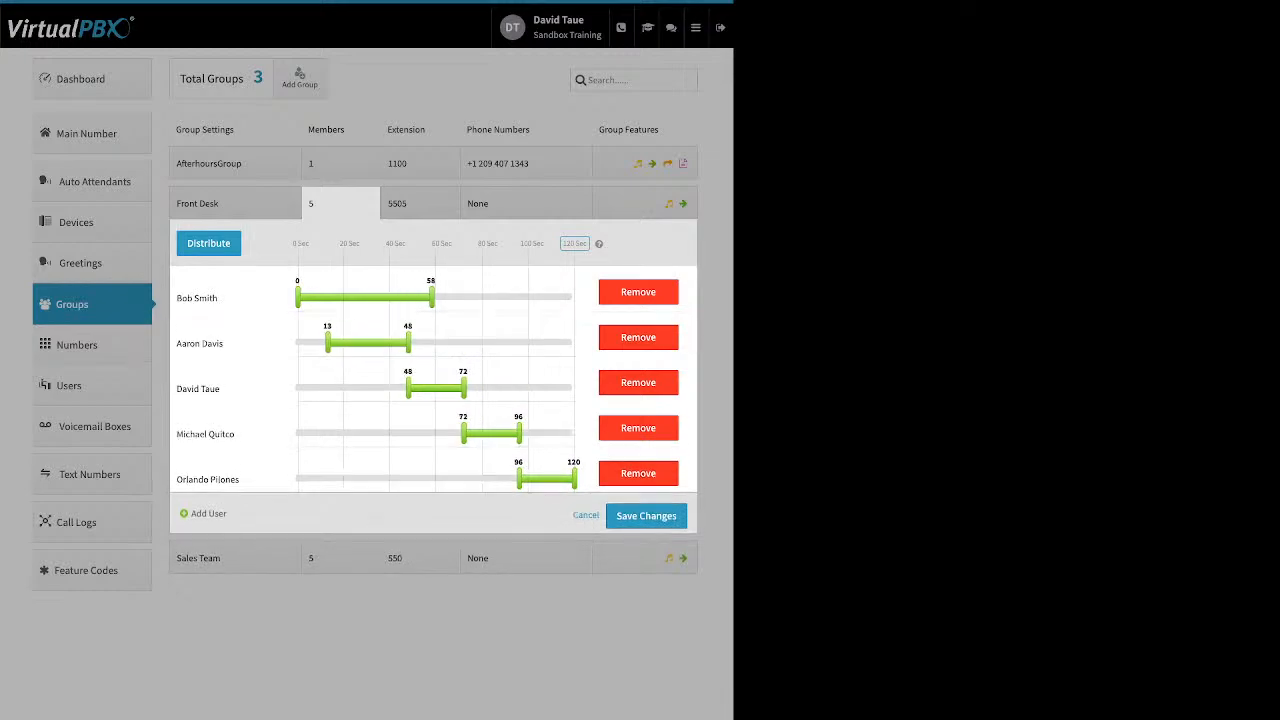
left_click_drag(408, 388, 350, 388)
Step: Move the Front Desk group's last member to first place in the ring order and redistribute the ring times evenly
left_click_drag(207, 479, 300, 276)
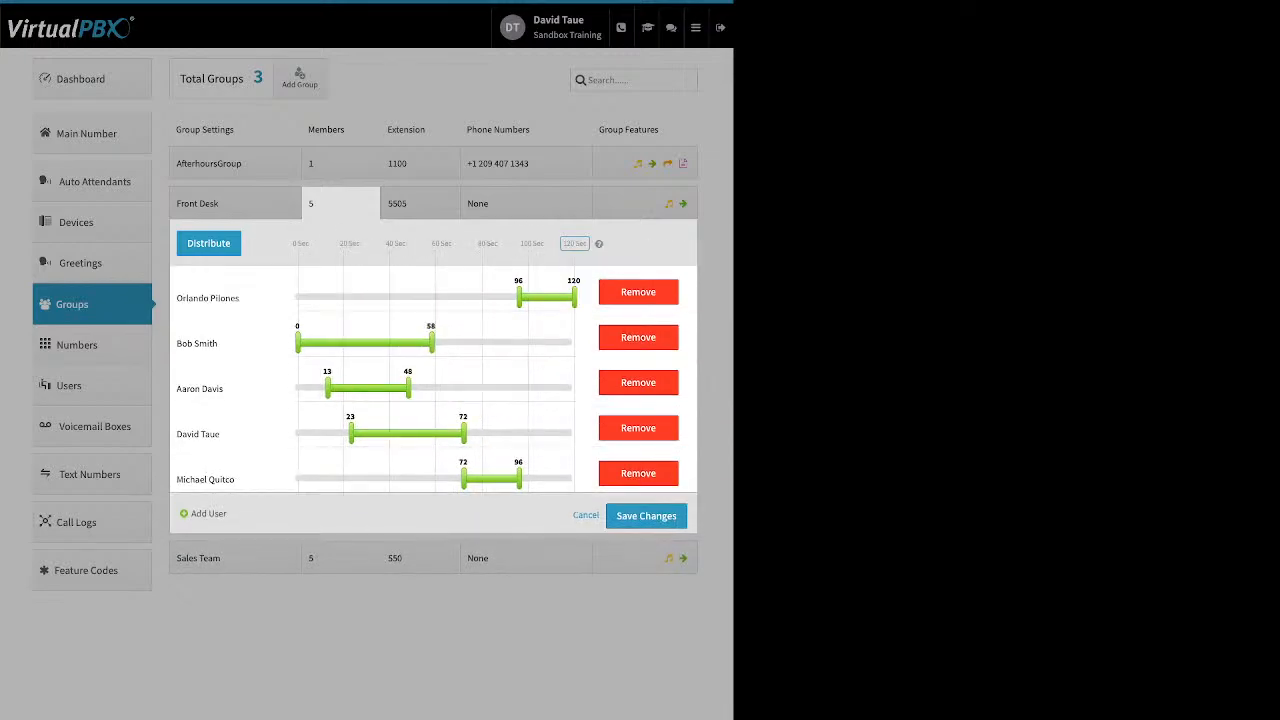
left_click(208, 243)
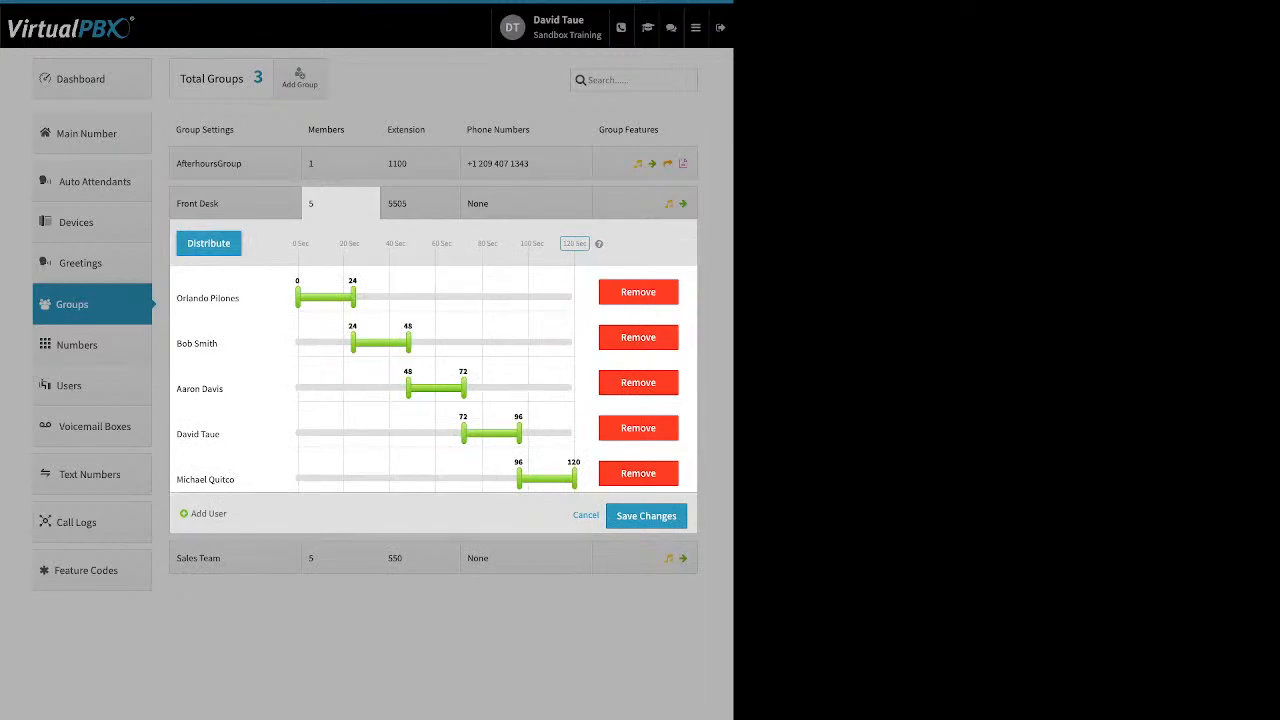
double_click(208, 243)
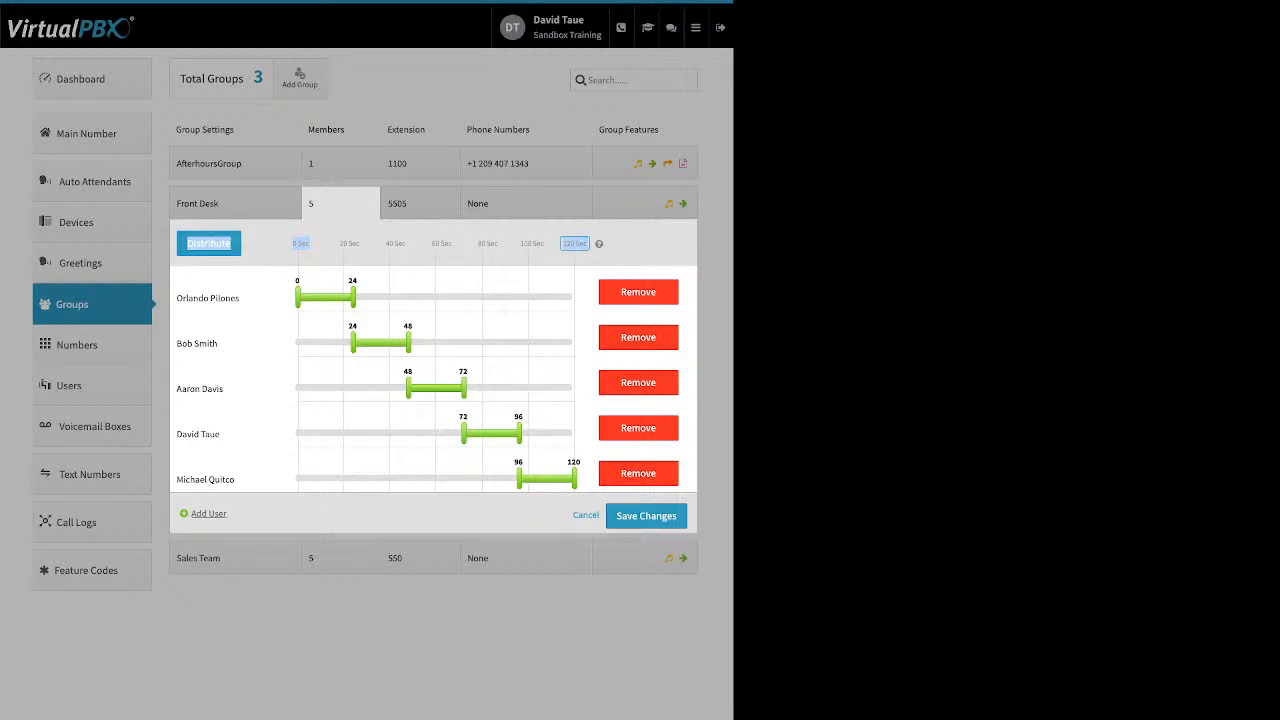
Step: Add the two adjacent test users at the end of the visible user list to Front Desk and distribute ring times across all members
double_click(200, 514)
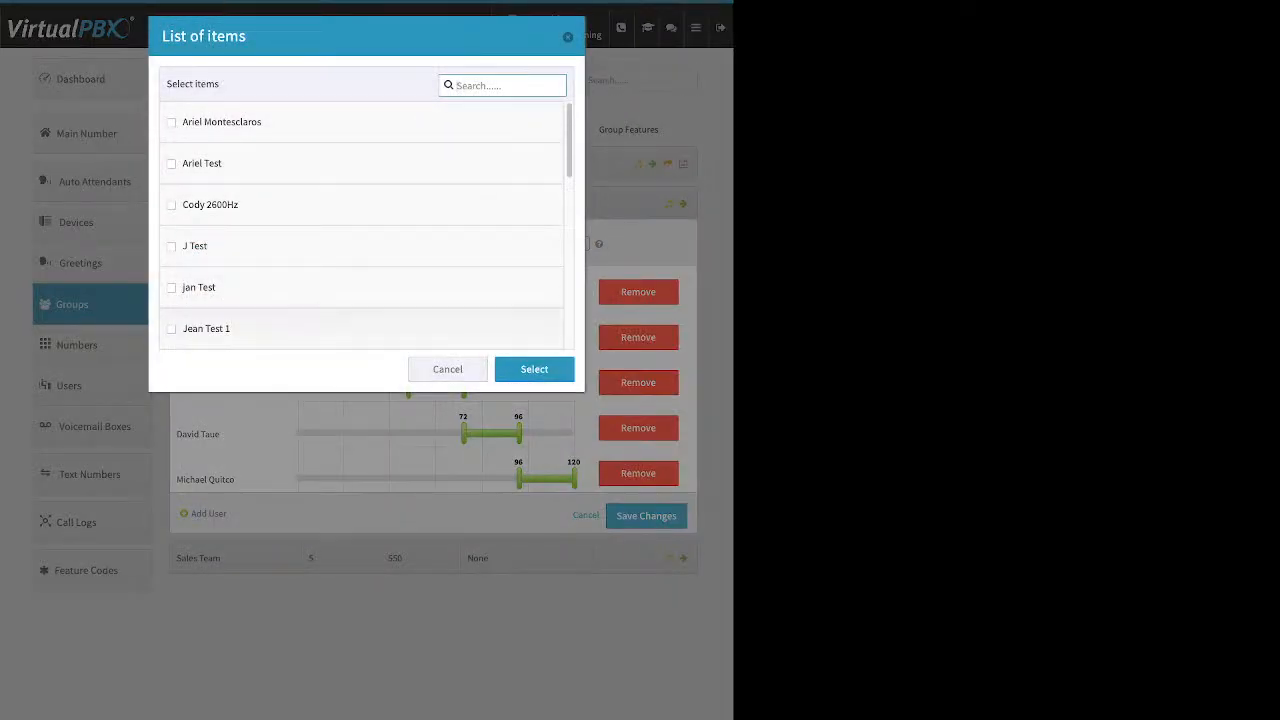
left_click(171, 329)
left_click(171, 288)
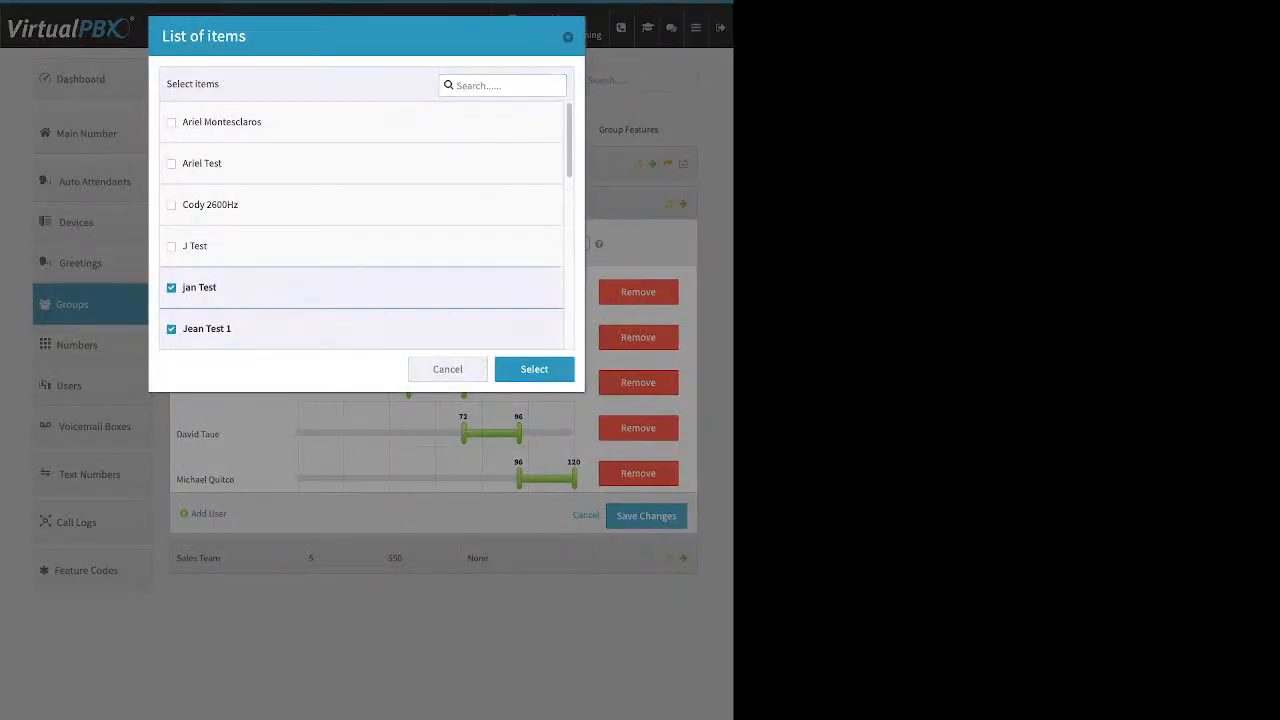
left_click(534, 369)
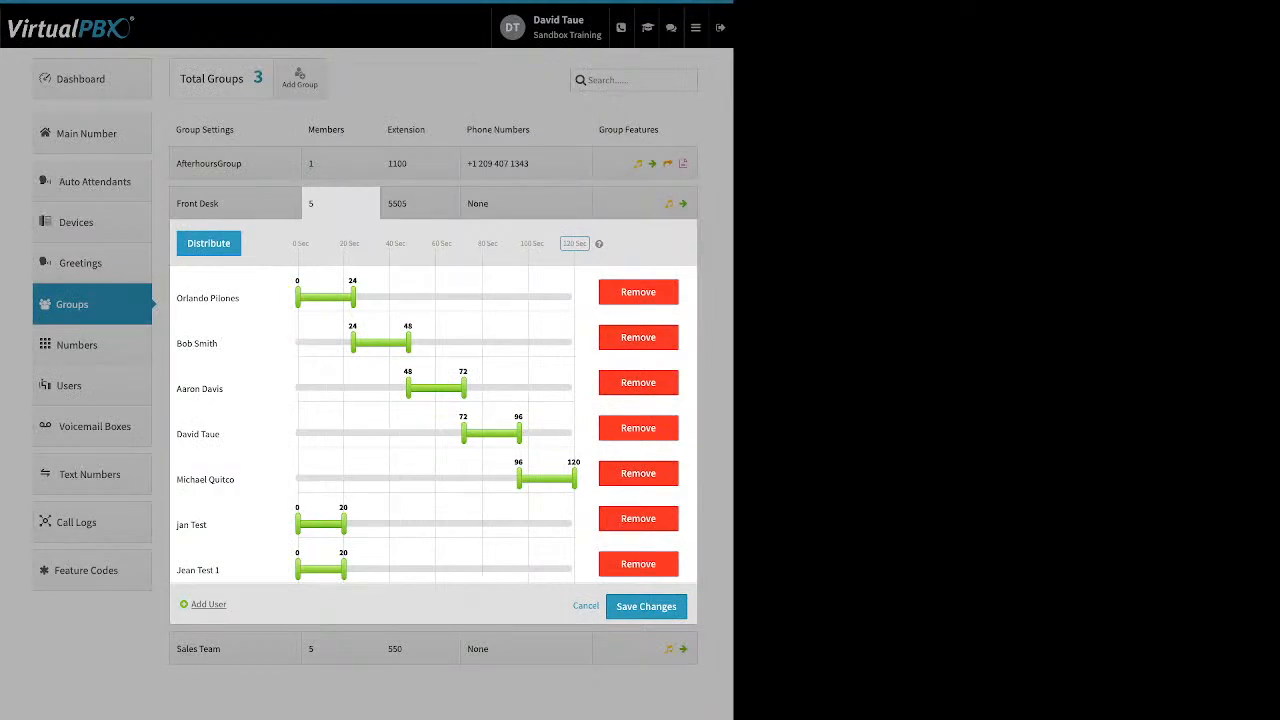
left_click(208, 243)
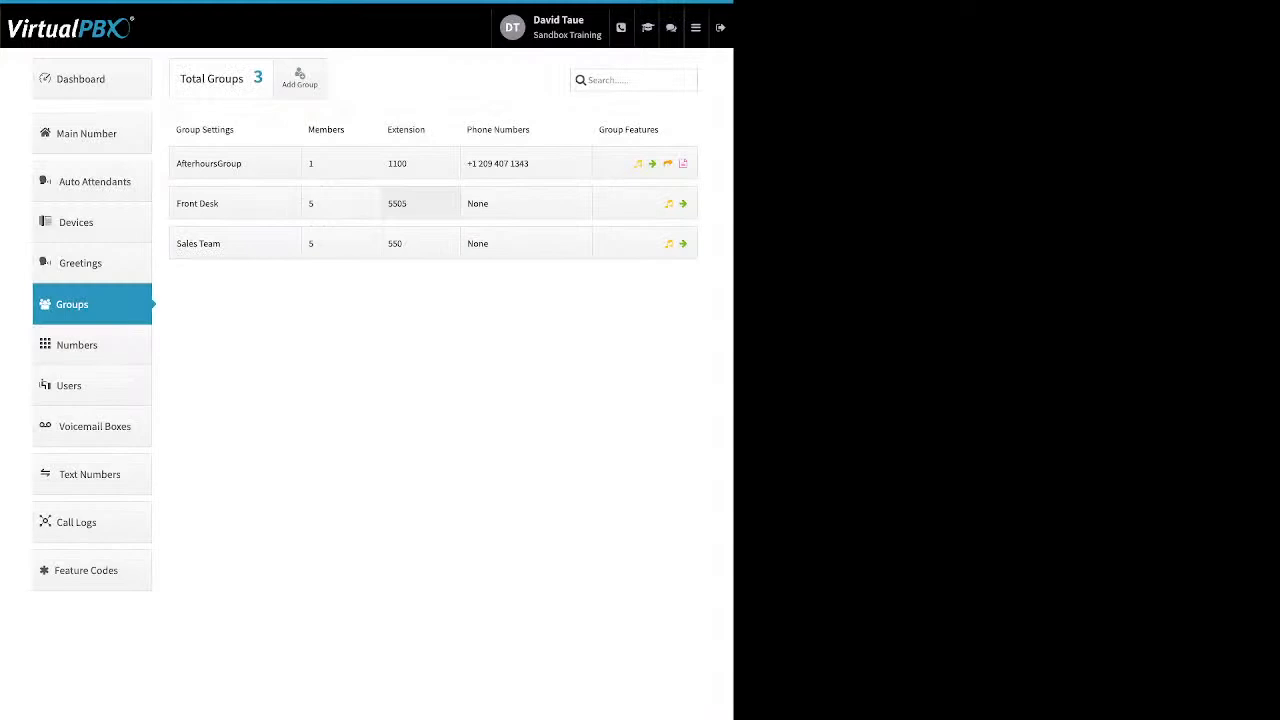
Step: Review the Front Desk group's extension options, then AfterhoursGroup's options for adding spare numbers or buying numbers
left_click(420, 204)
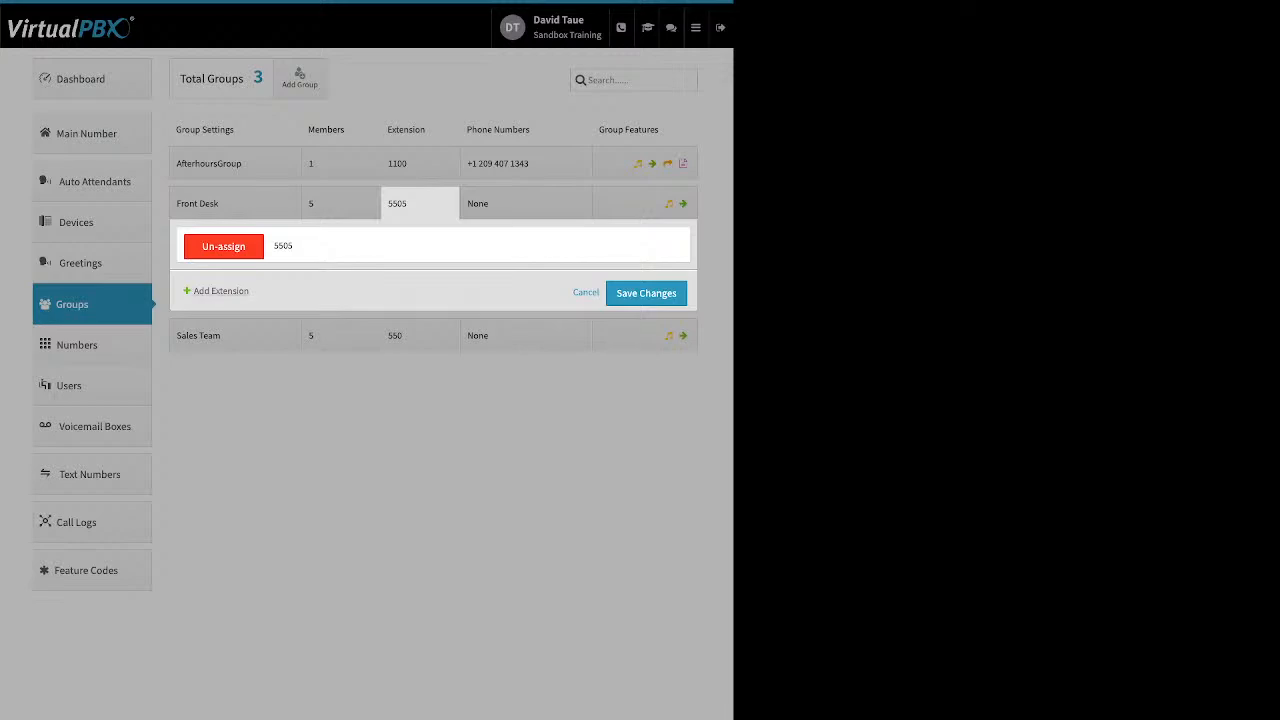
left_click(221, 291)
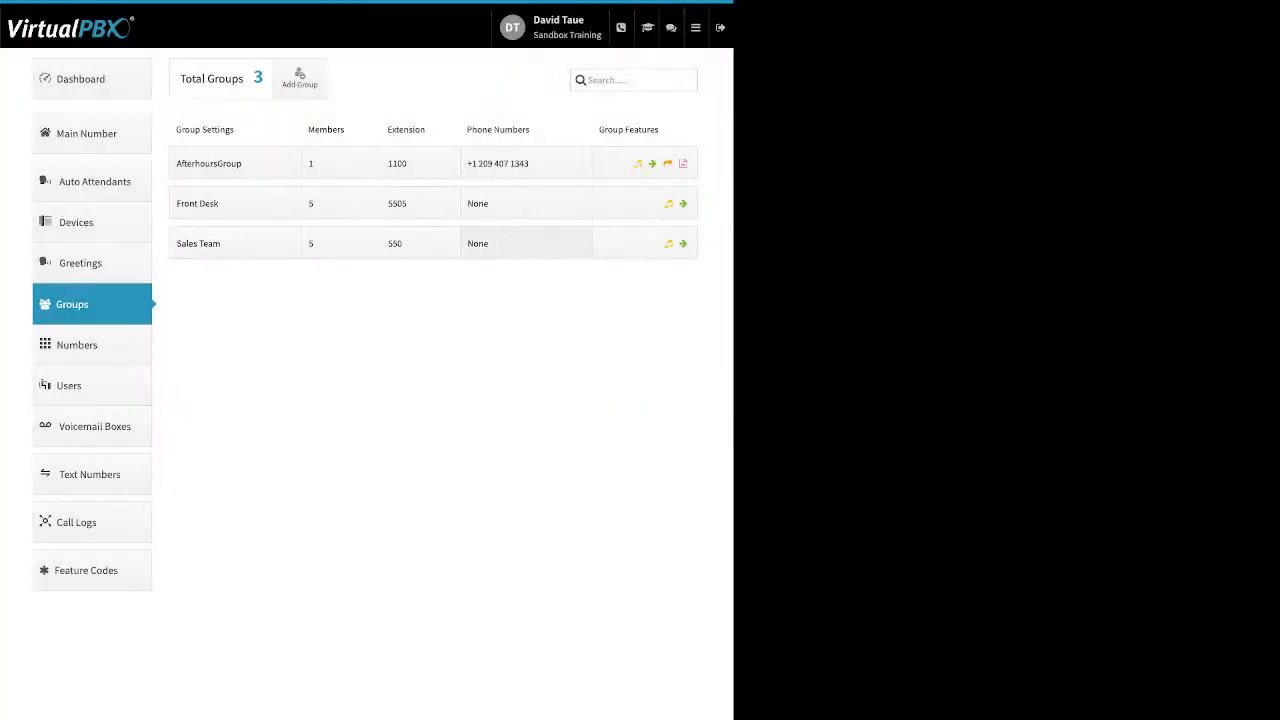
left_click(526, 163)
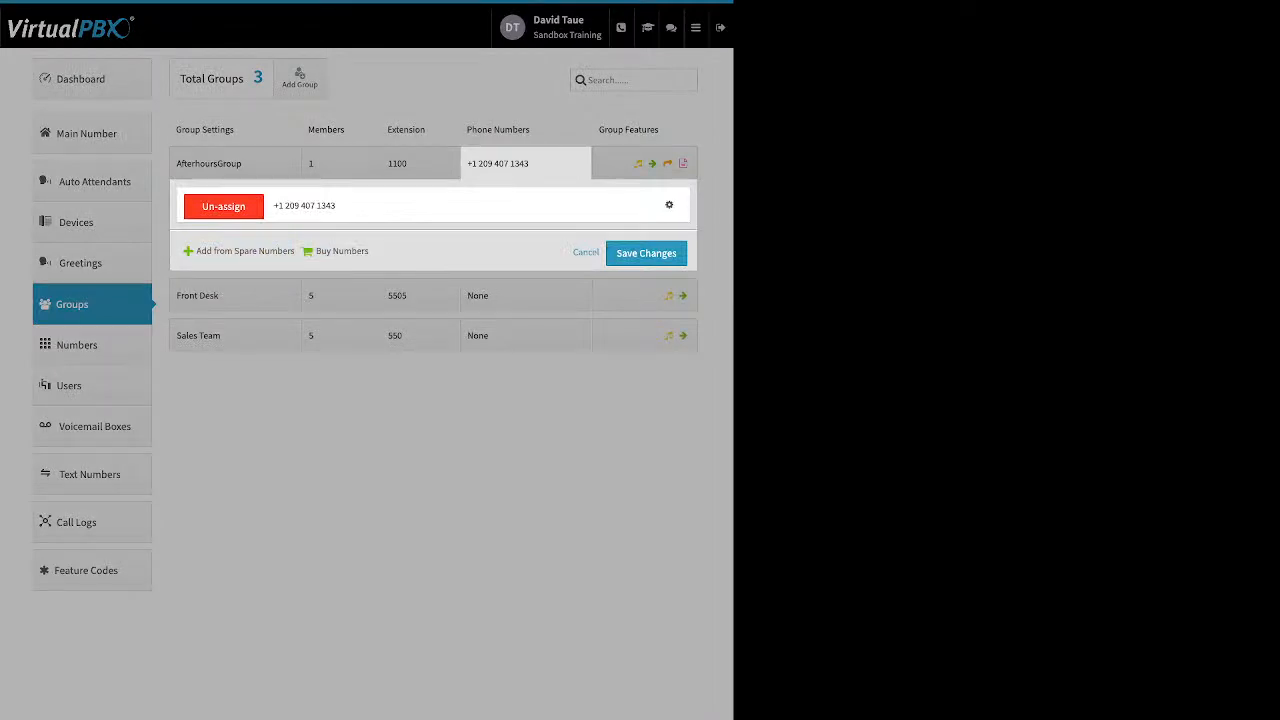
left_click_drag(196, 251, 370, 252)
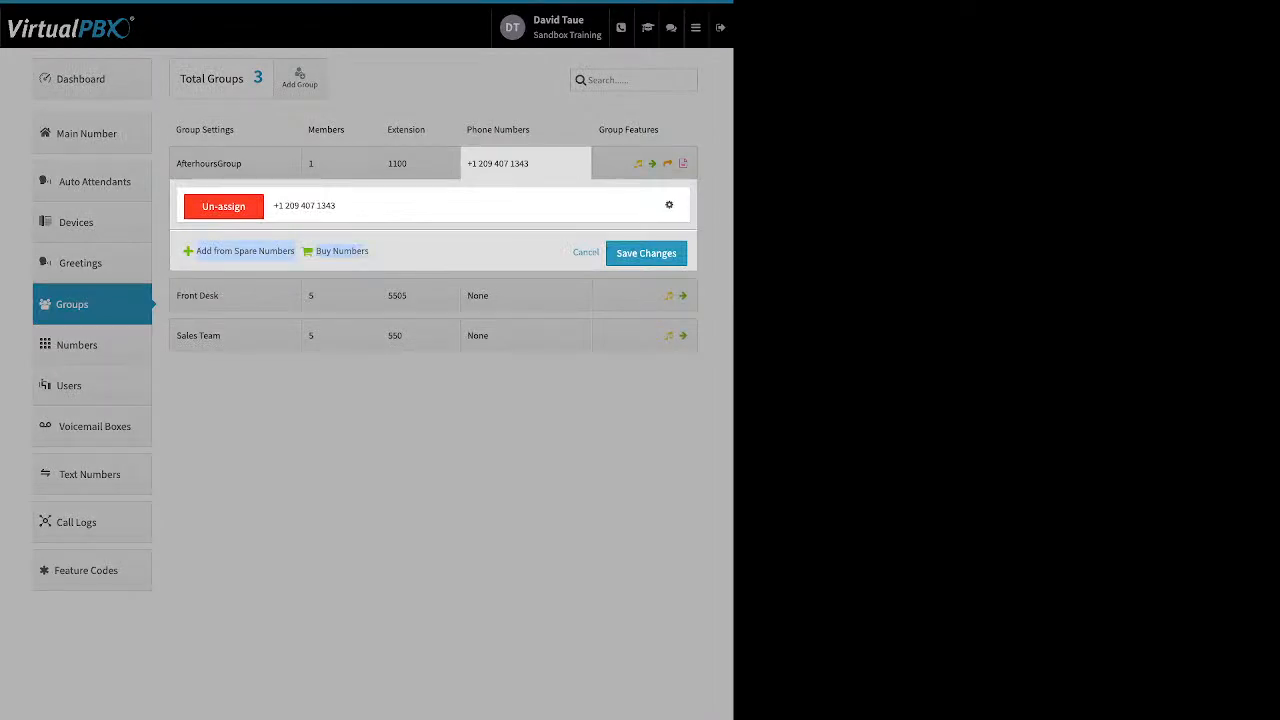
Step: Turn on Inbound Caller ID Name for AfterhoursGroup's phone number as a demonstration, then cancel the Caller ID dialog
left_click(669, 205)
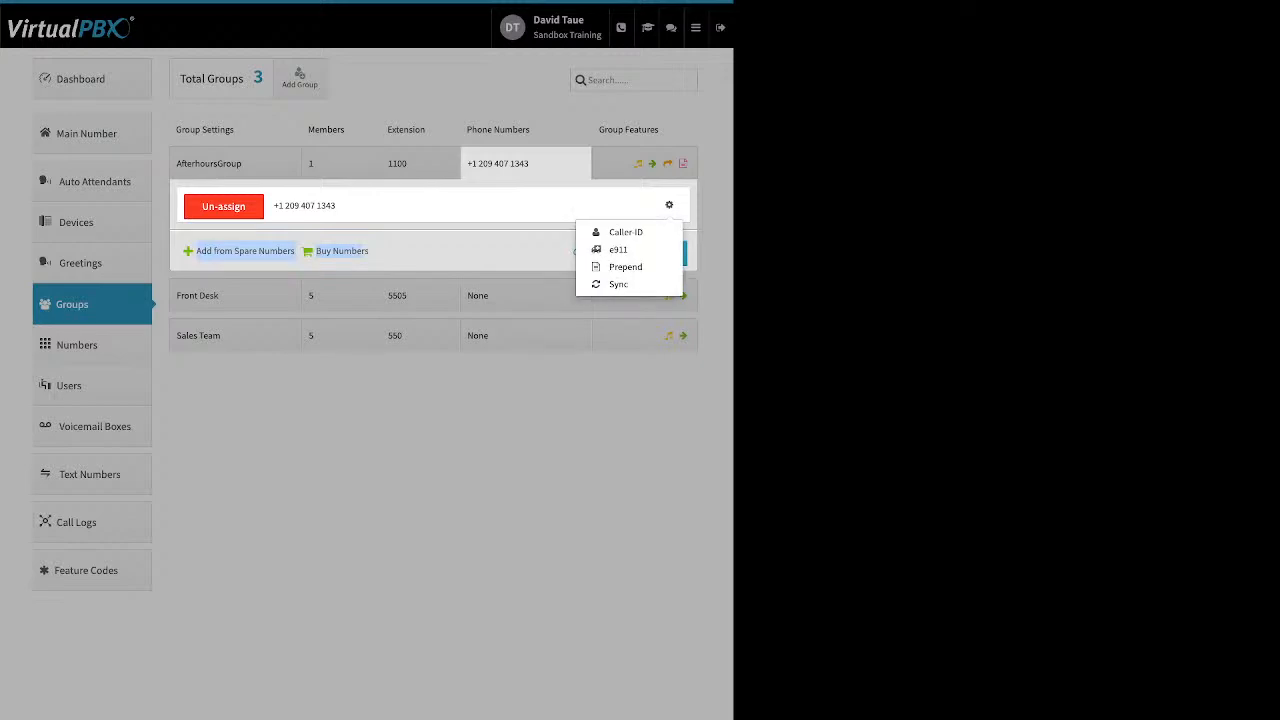
left_click(625, 232)
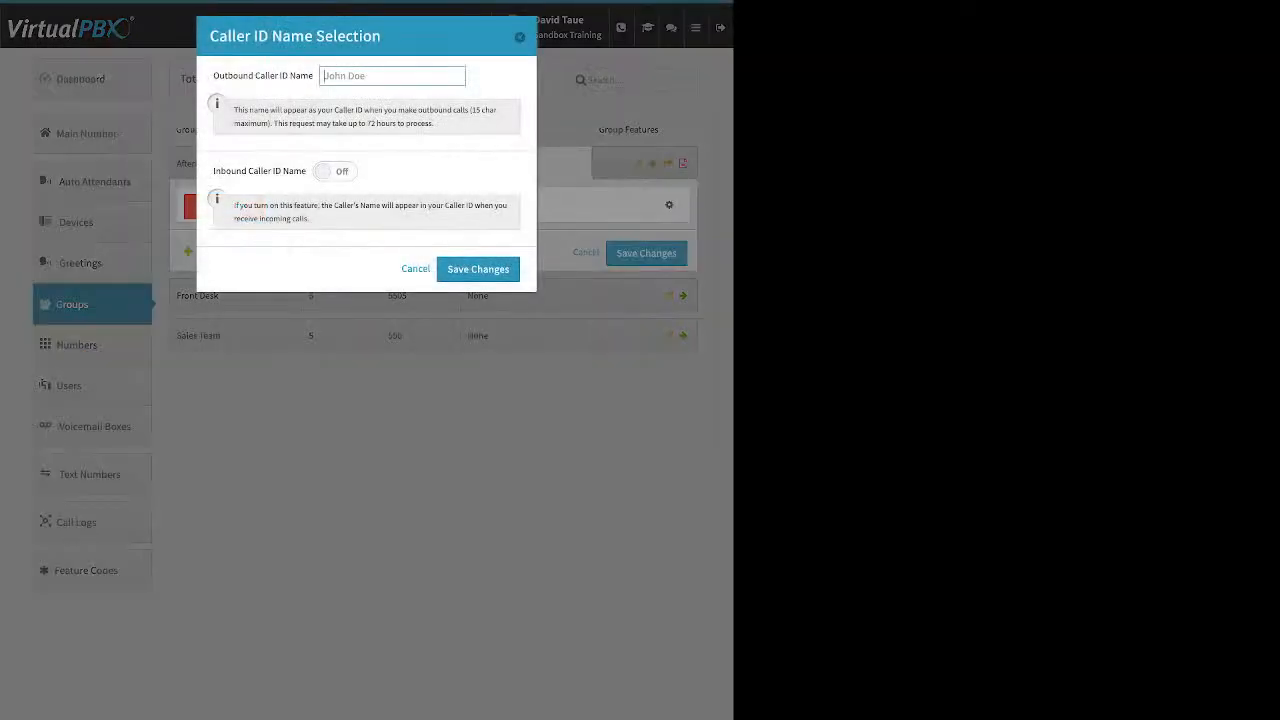
triple_click(263, 76)
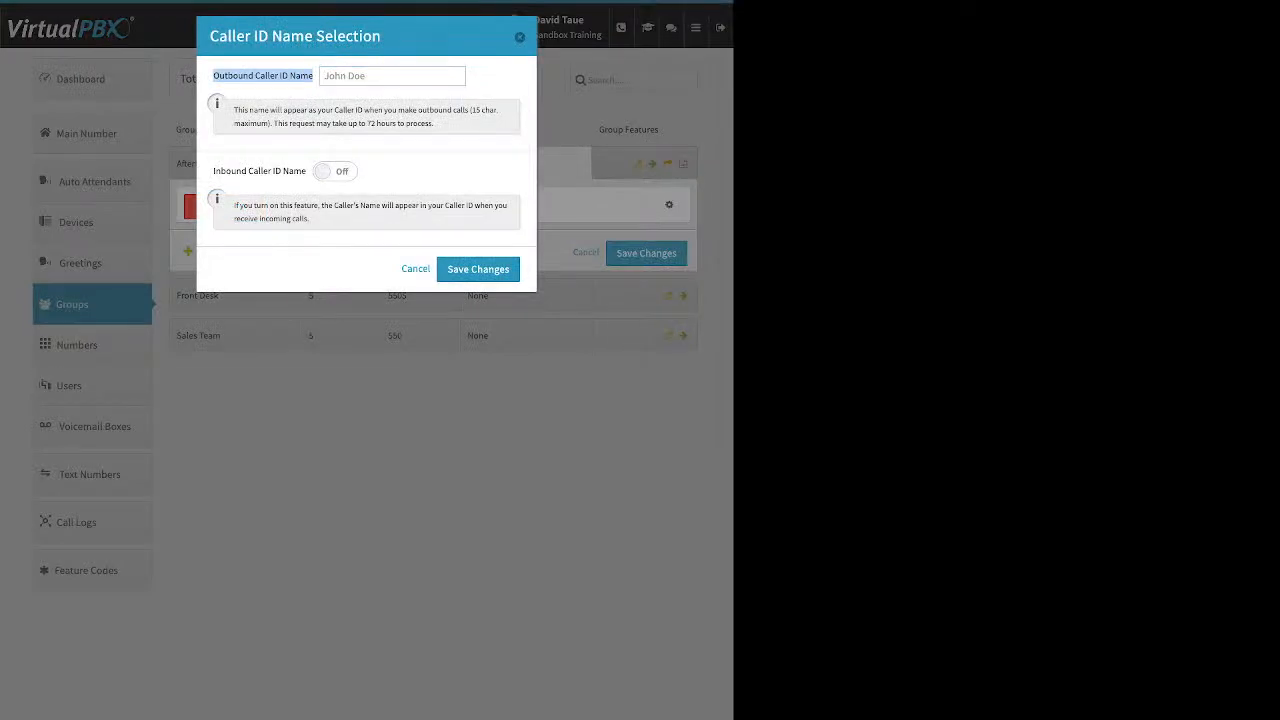
left_click(335, 171)
left_click_drag(213, 171, 236, 171)
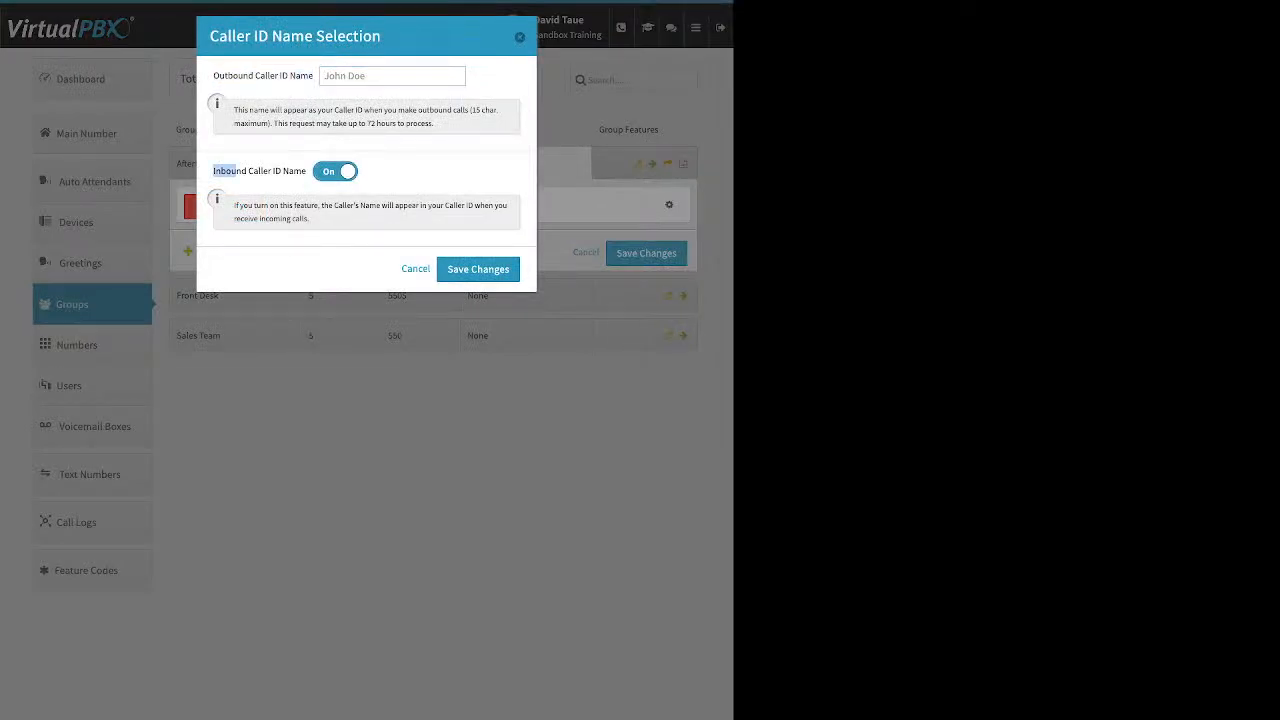
left_click(416, 269)
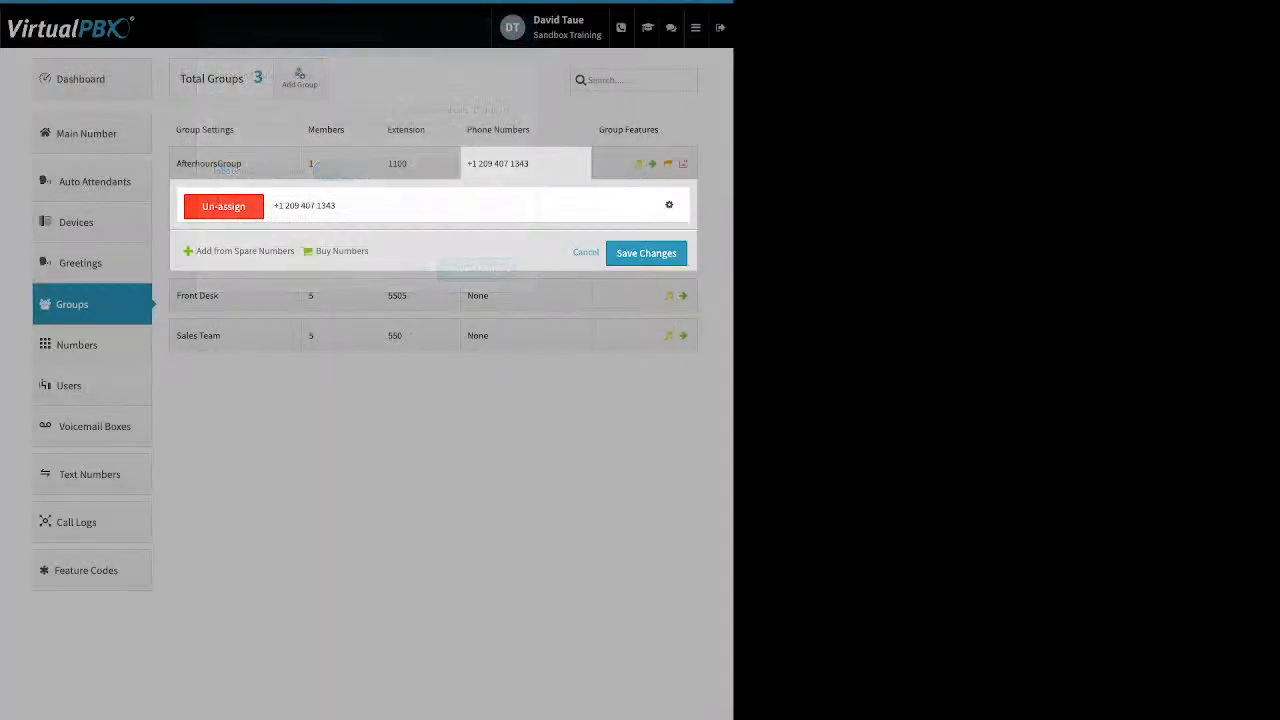
Step: Review the e911 and Prepend options of AfterhoursGroup's phone number, then close the number settings without saving
left_click(669, 204)
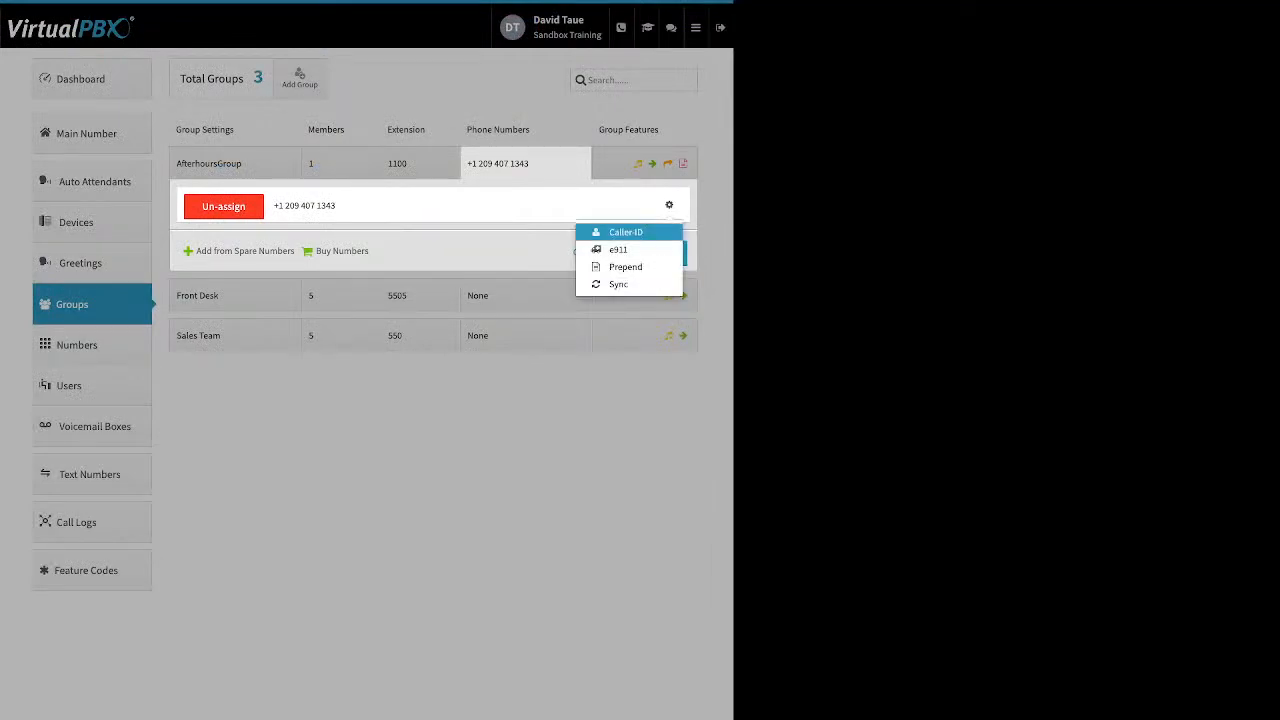
left_click(612, 252)
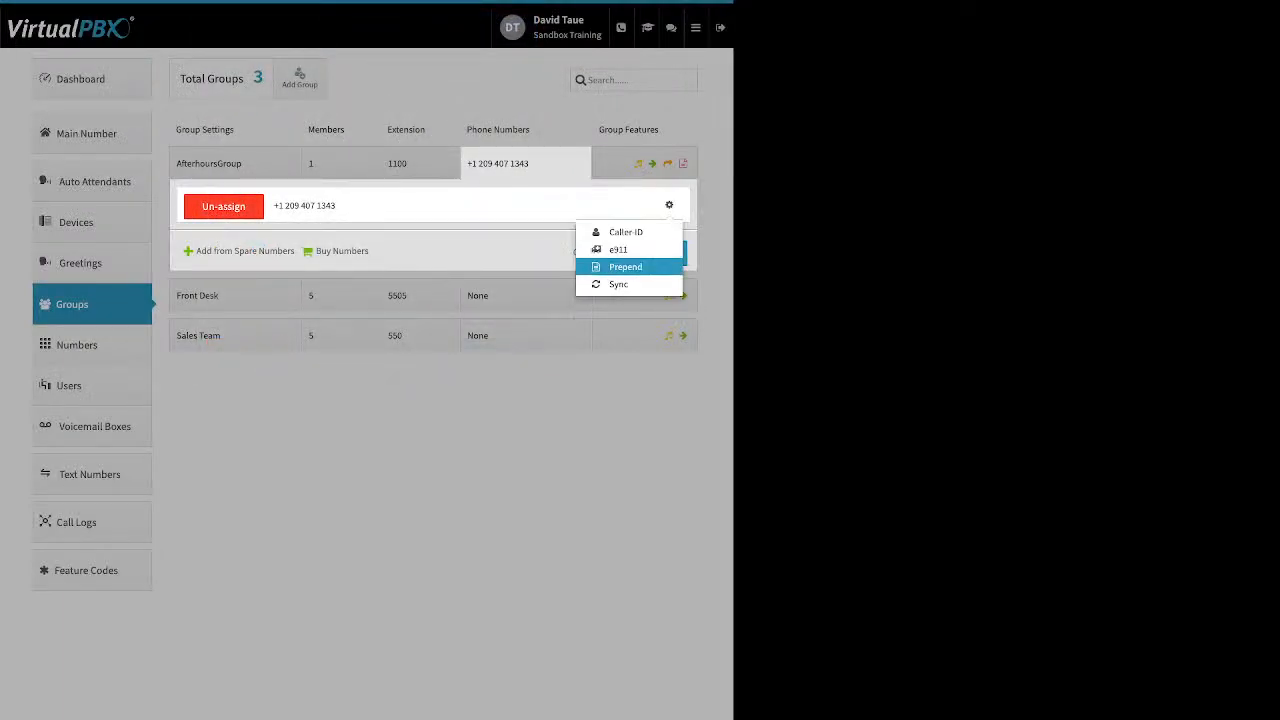
left_click(626, 267)
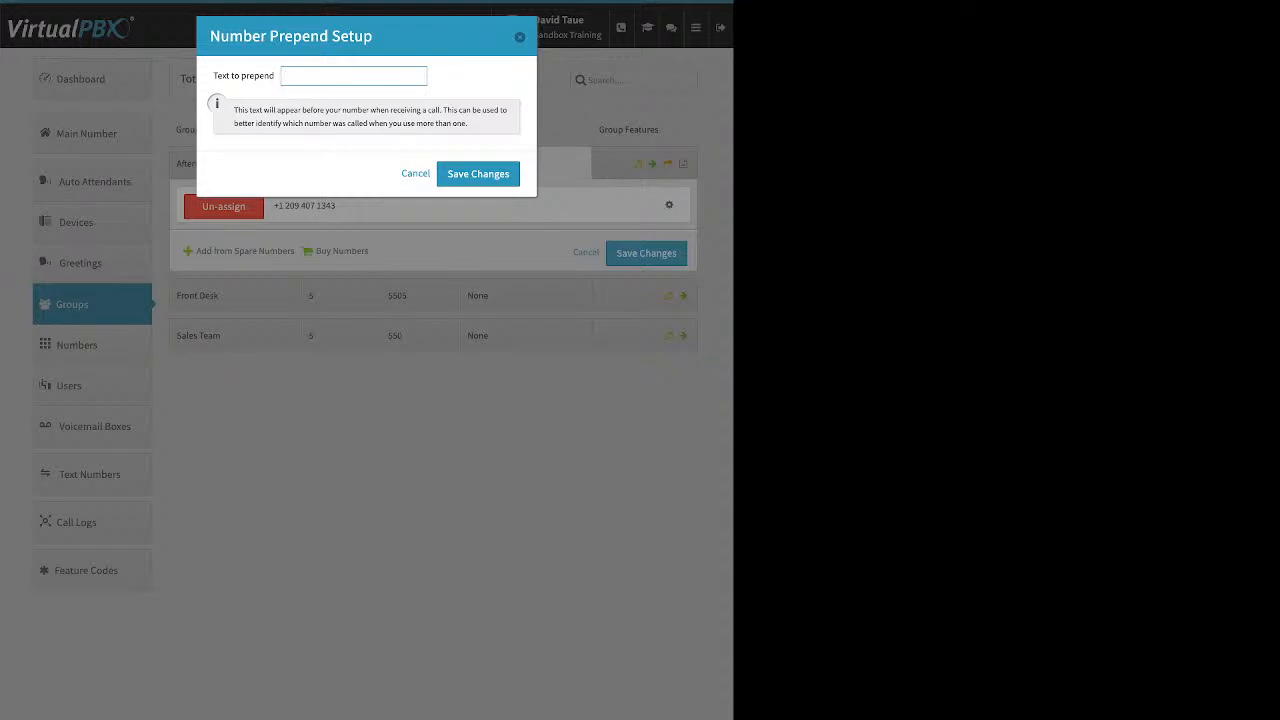
key("Escape")
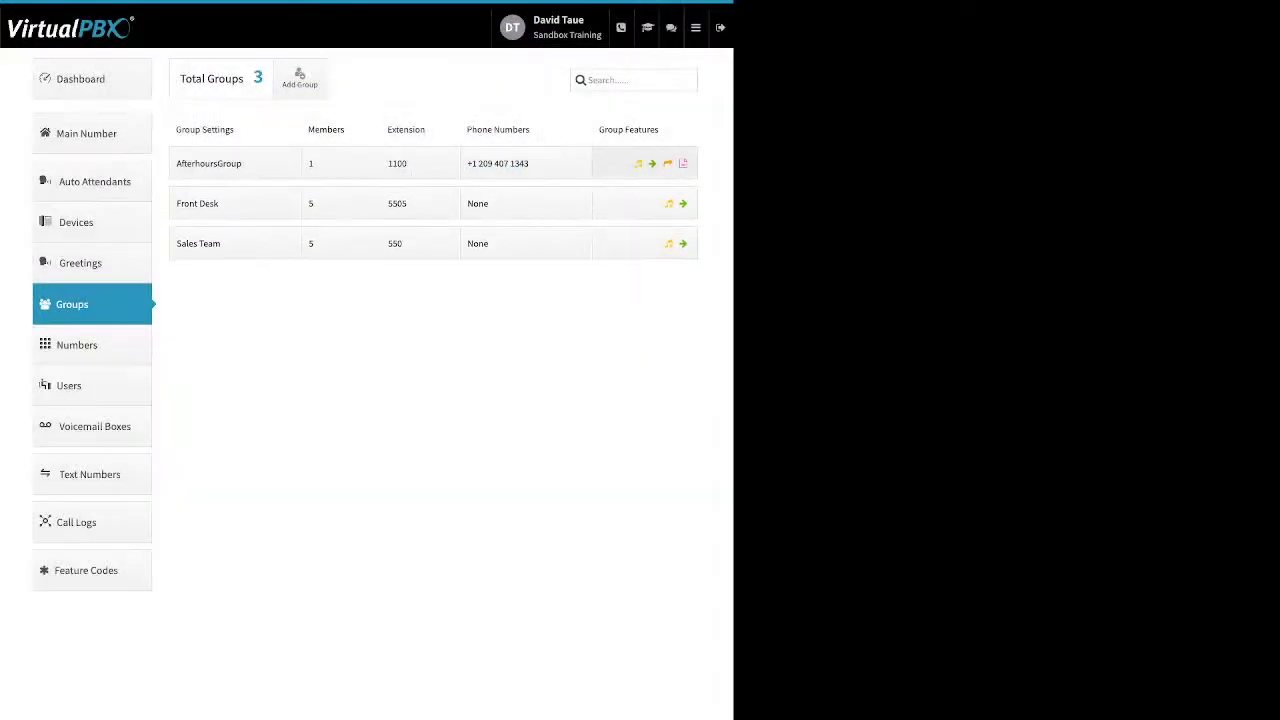
Step: Review AfterhoursGroup's Ringback feature, including its media selection and file upload option, then close it without saving
left_click(645, 163)
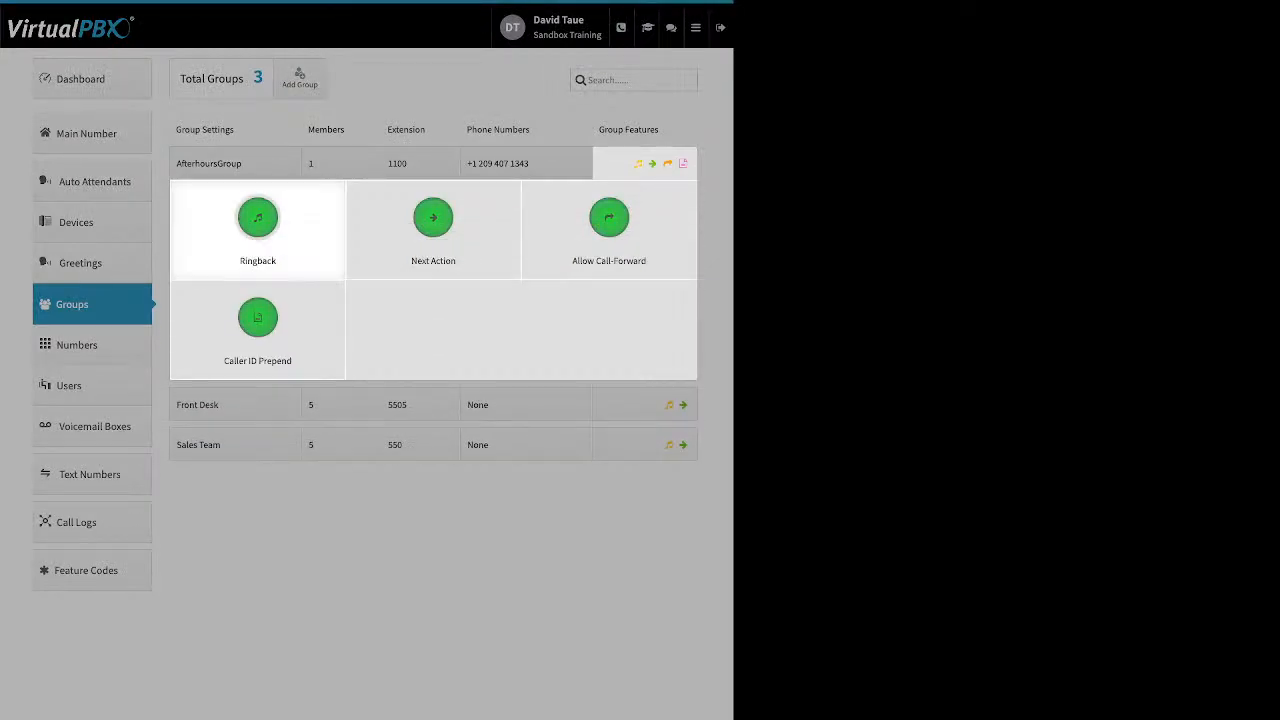
left_click(257, 225)
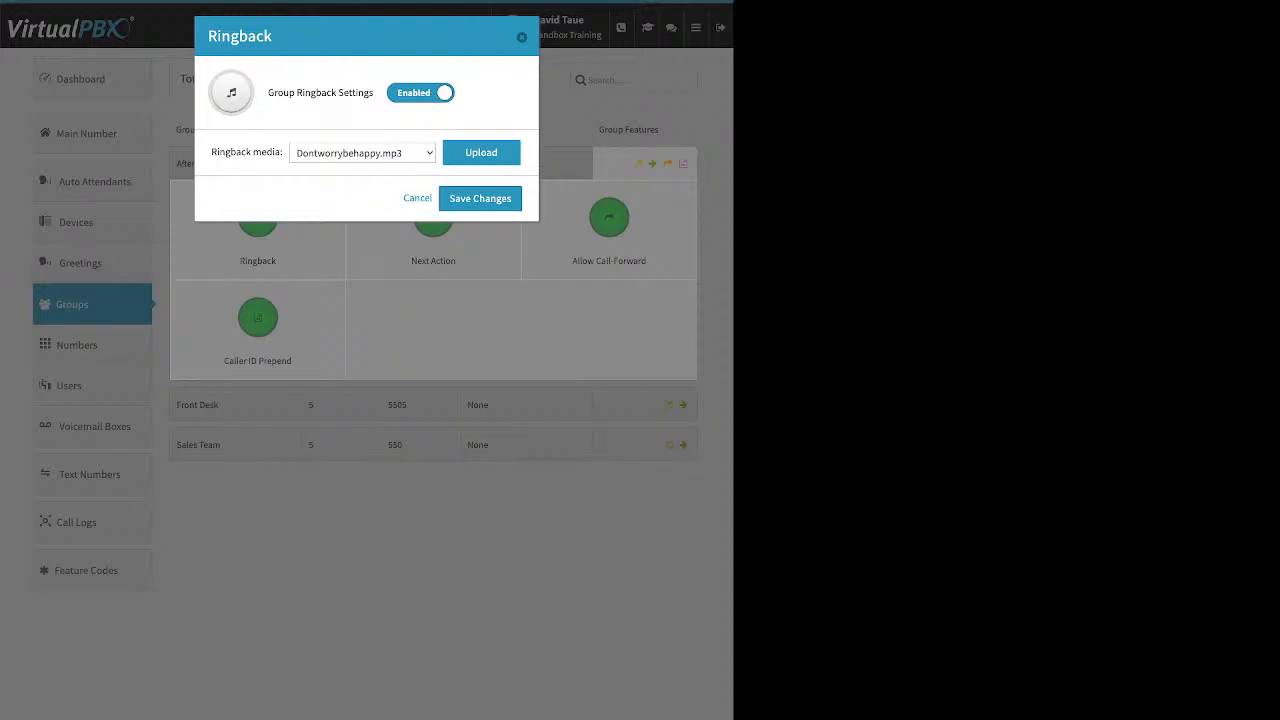
left_click(481, 152)
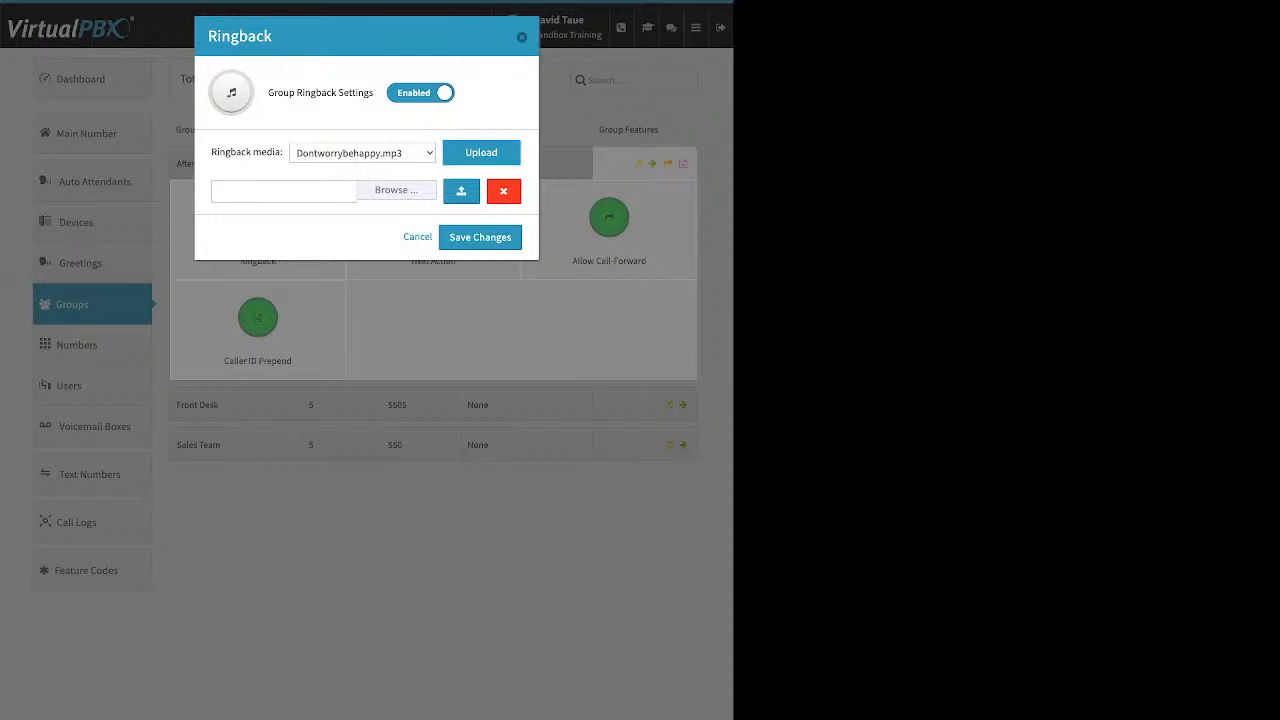
key("Escape")
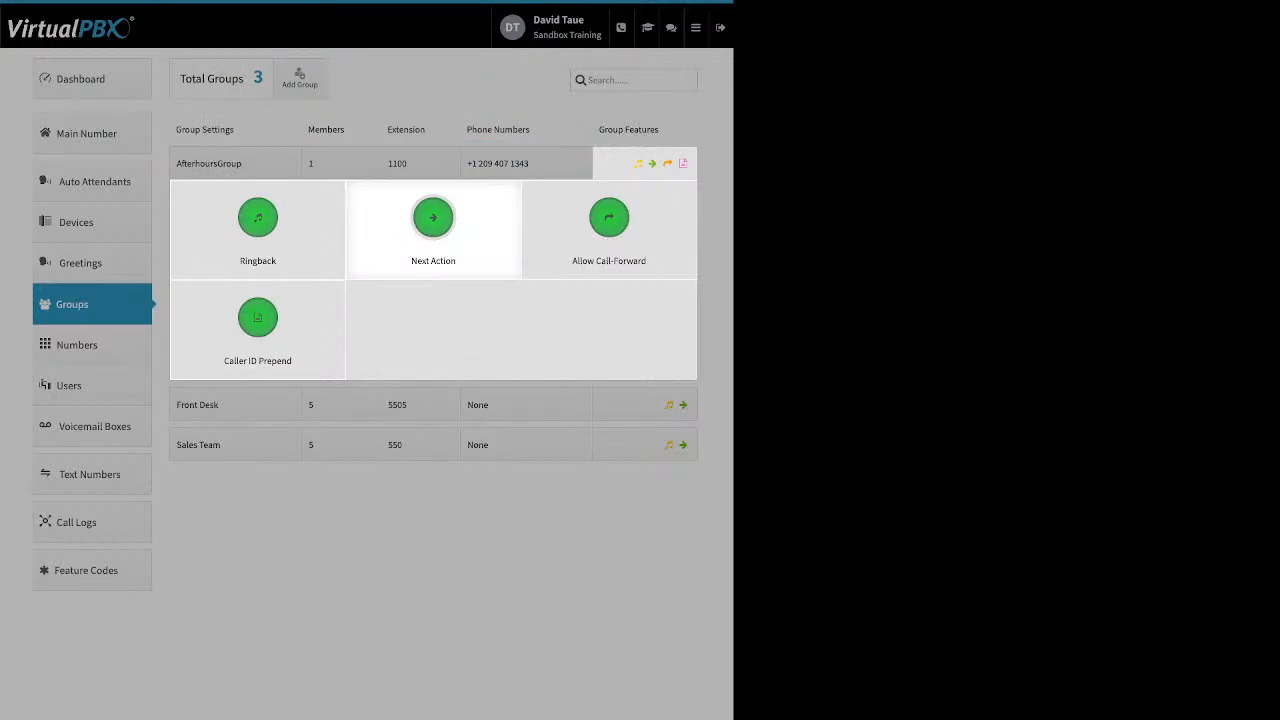
Step: Review AfterhoursGroup's Next Action feature with its no-answer forwarding destinations, and its Allow Call-Forward feature, closing both without saving
left_click(433, 217)
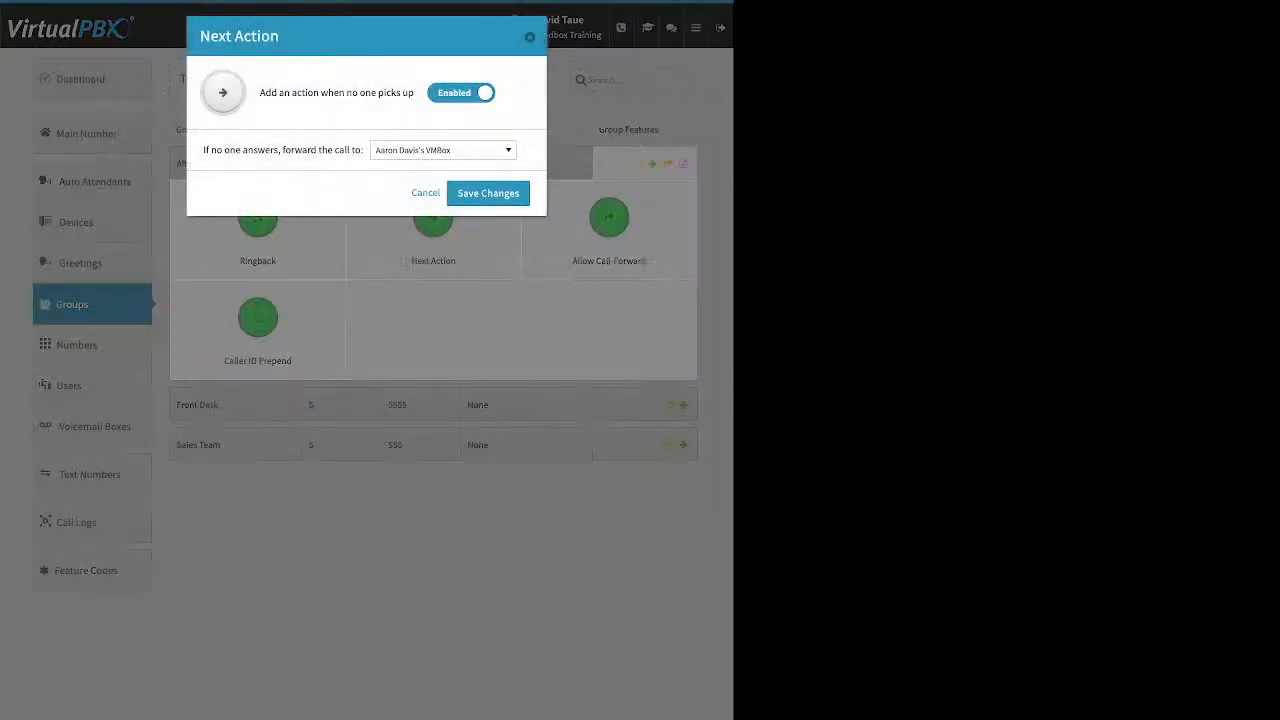
left_click_drag(203, 150, 361, 150)
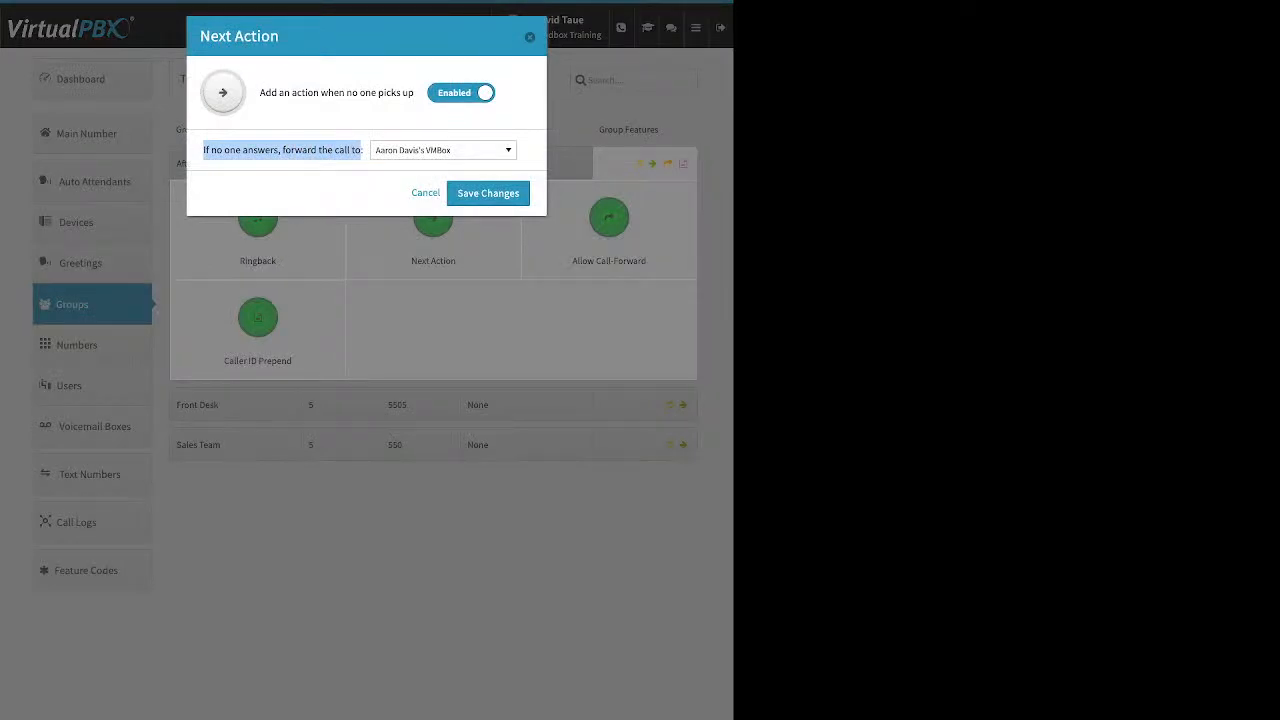
left_click(443, 150)
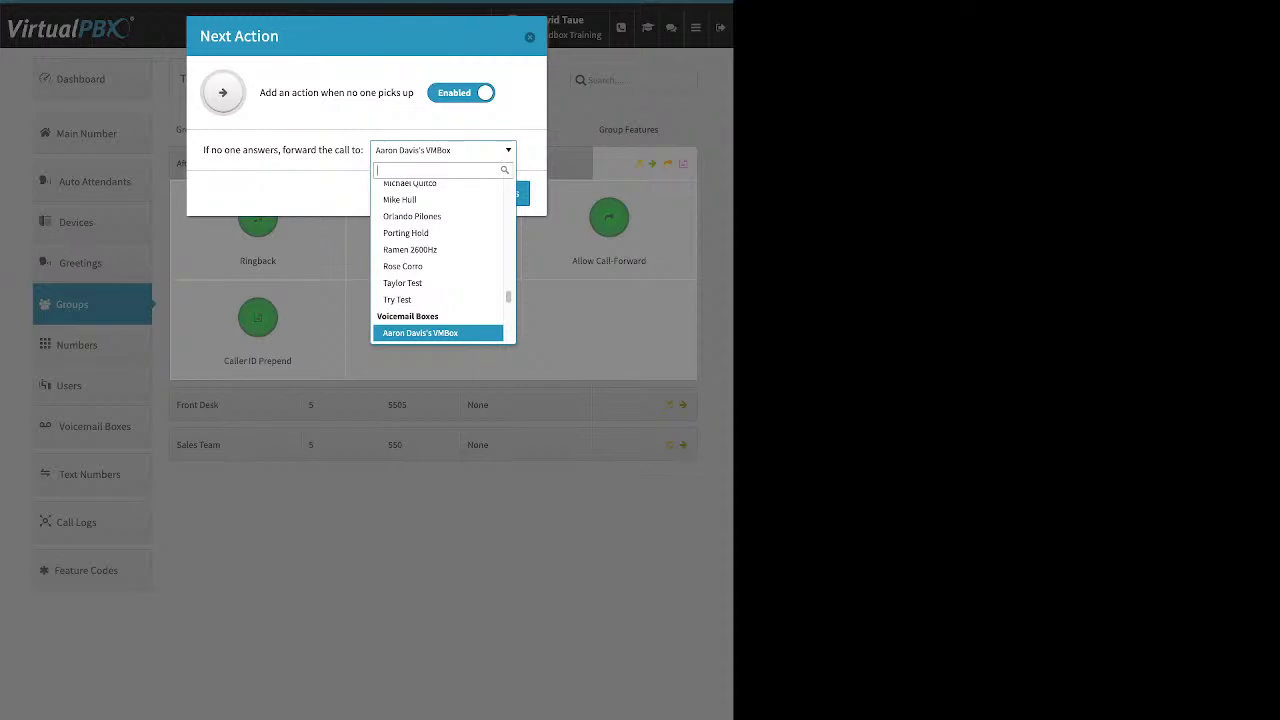
key("Escape")
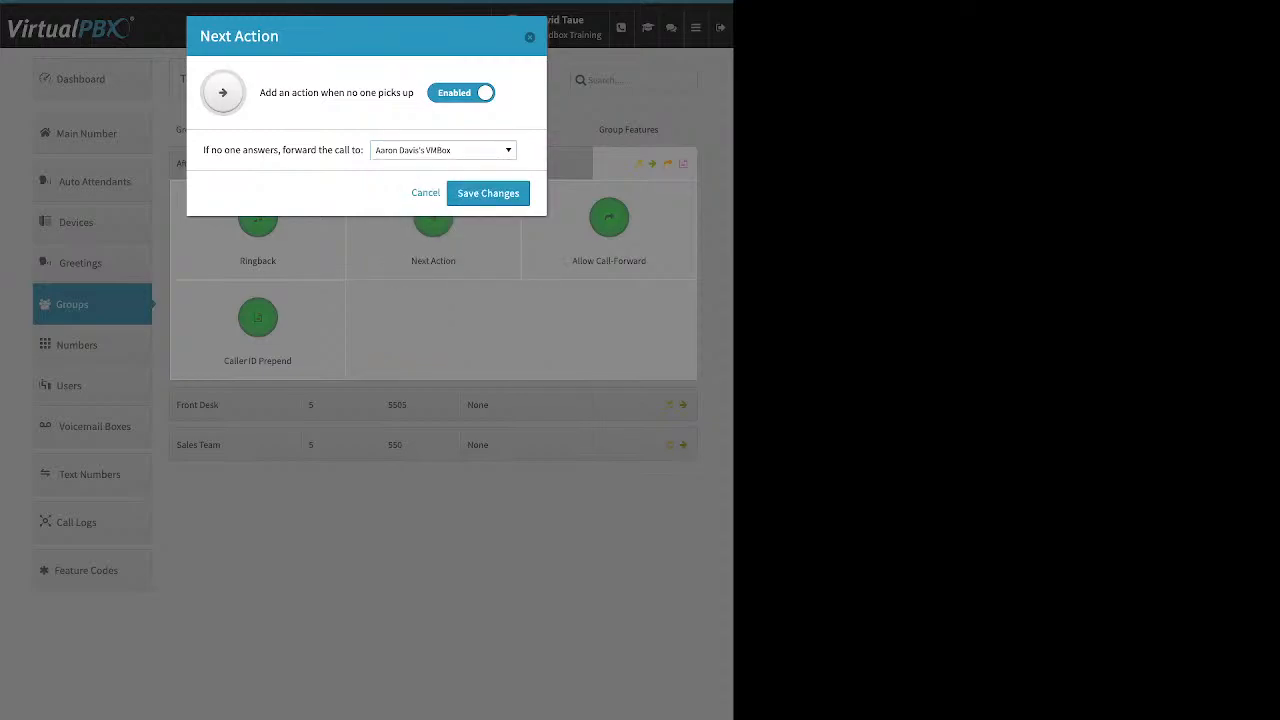
left_click(530, 37)
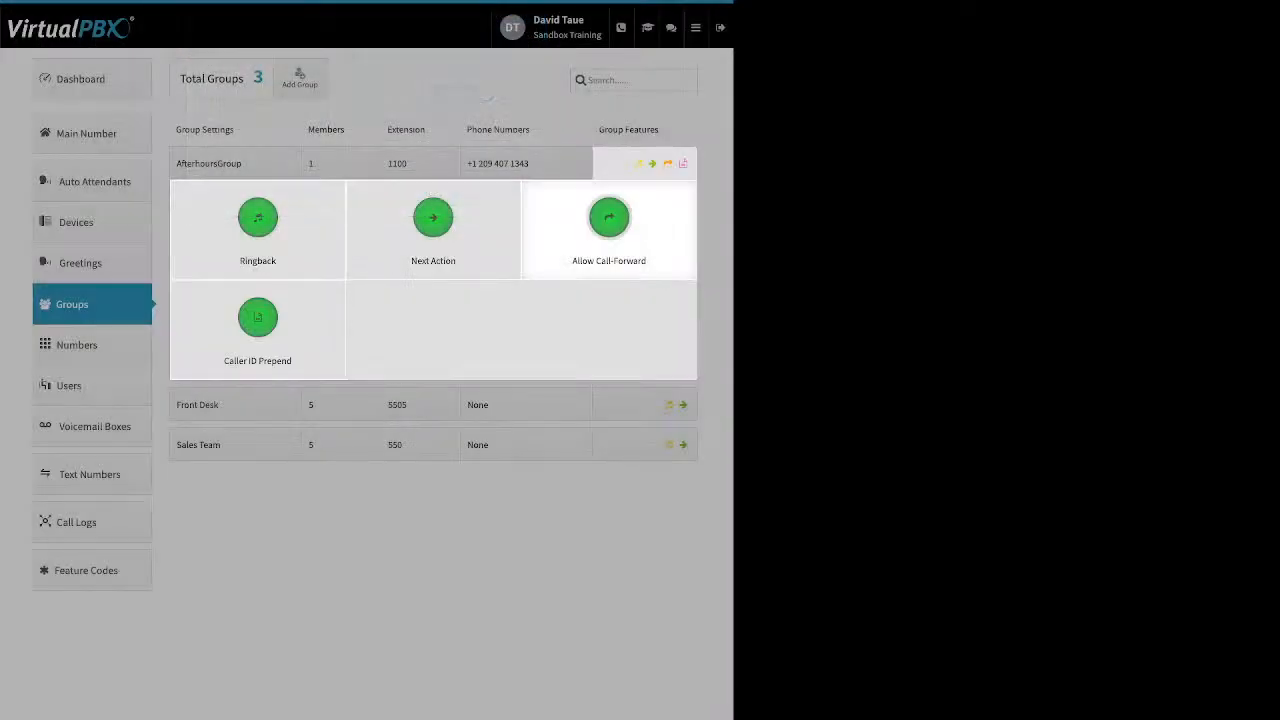
left_click(609, 217)
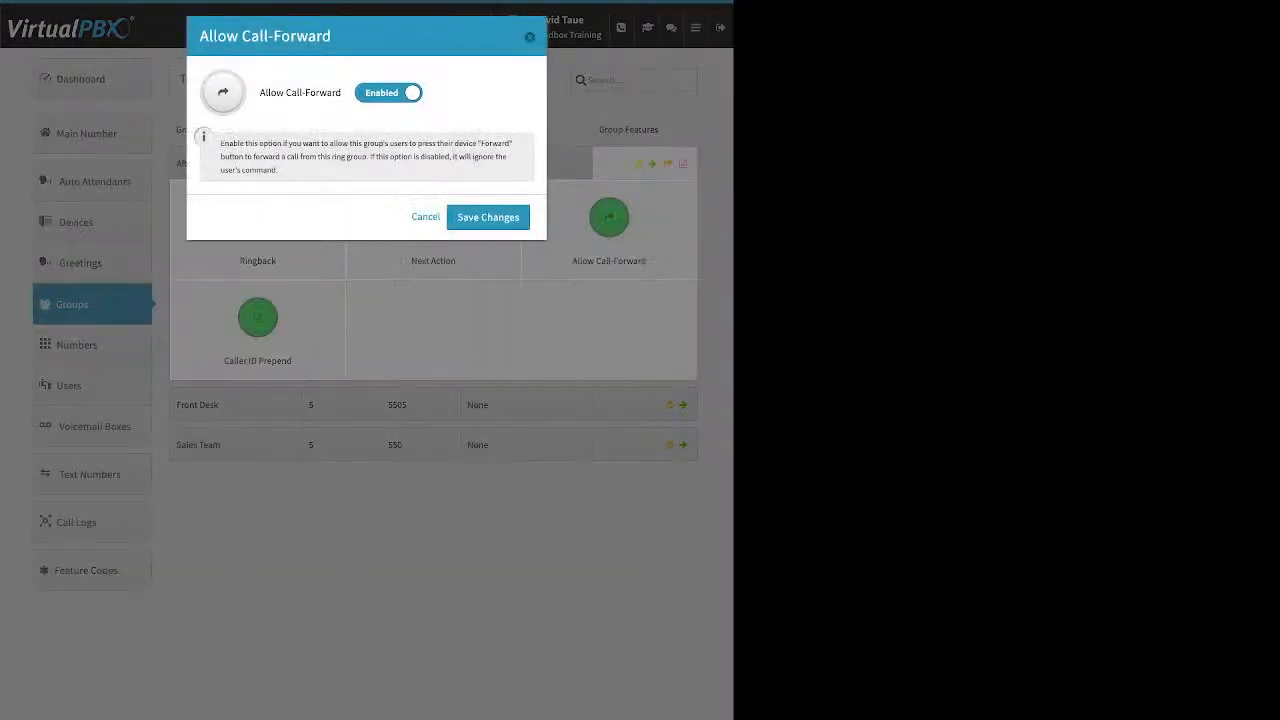
left_click(530, 37)
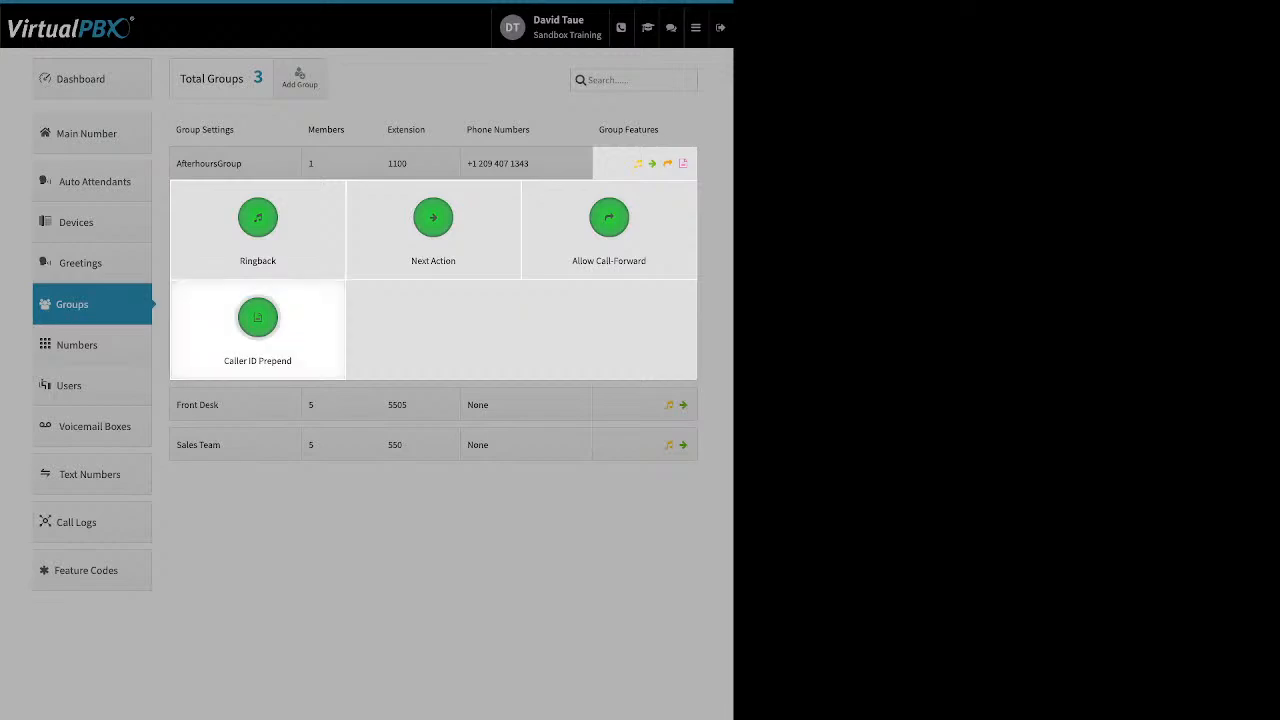
Step: Review the Caller ID Name and Number prefix fields of AfterhoursGroup's Caller ID Prepend feature, then close it and the group's features without saving
left_click(257, 318)
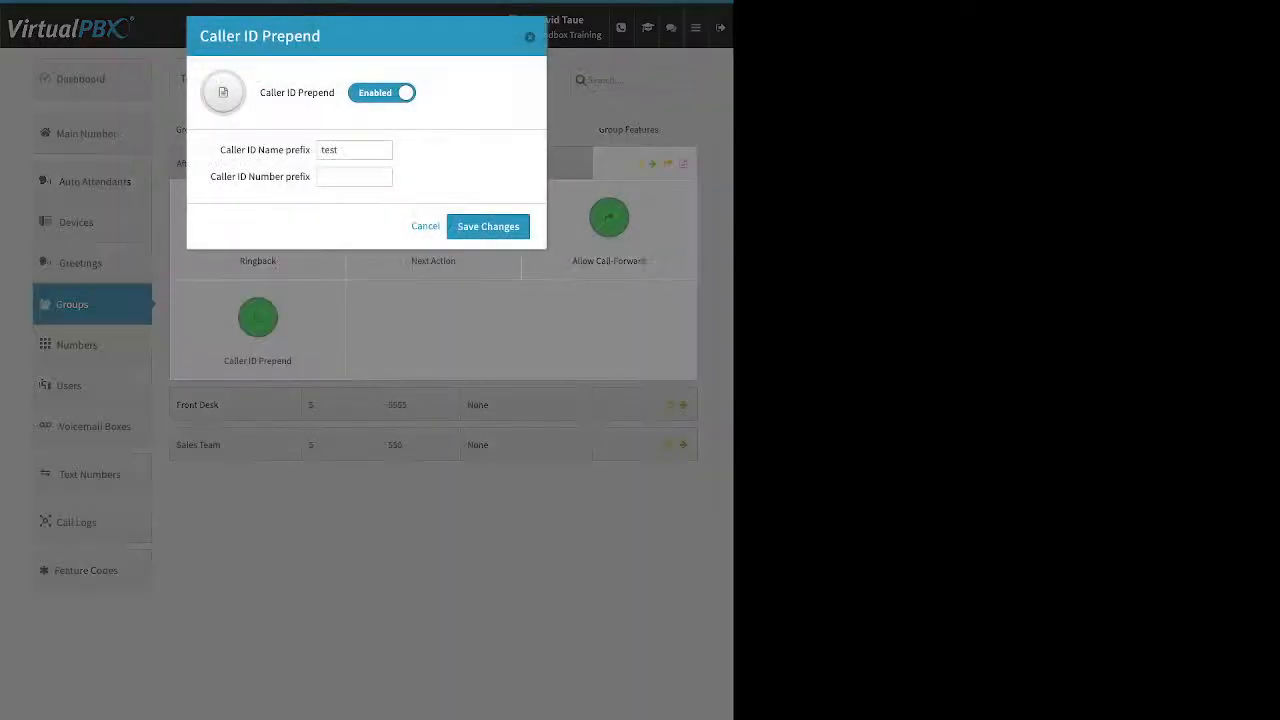
left_click_drag(219, 149, 310, 150)
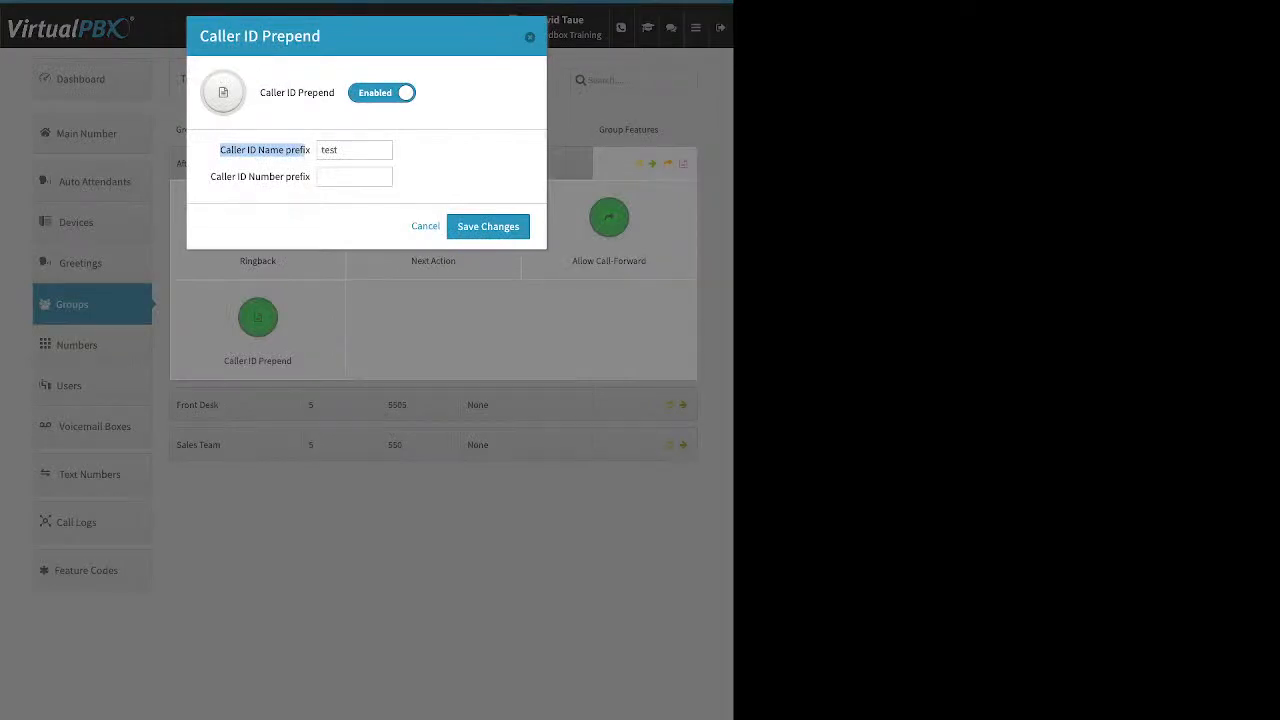
left_click(306, 151)
left_click_drag(211, 177, 310, 177)
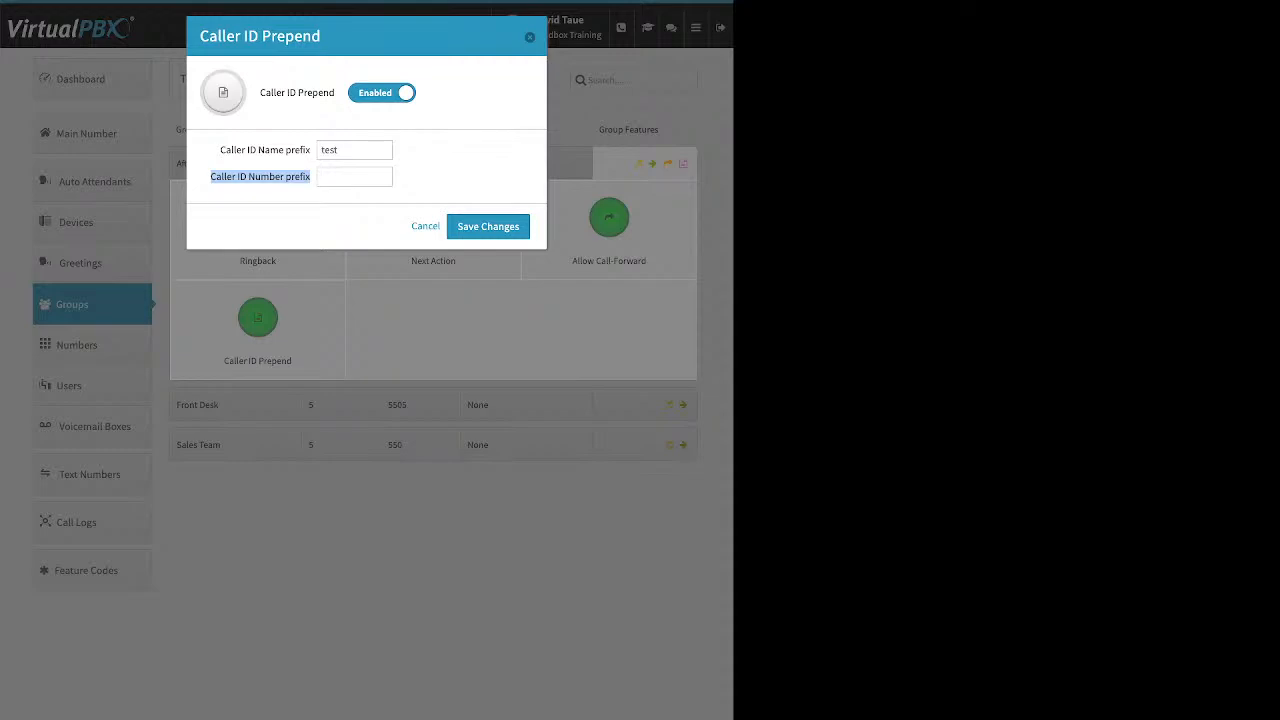
key("Escape")
key("Escape")
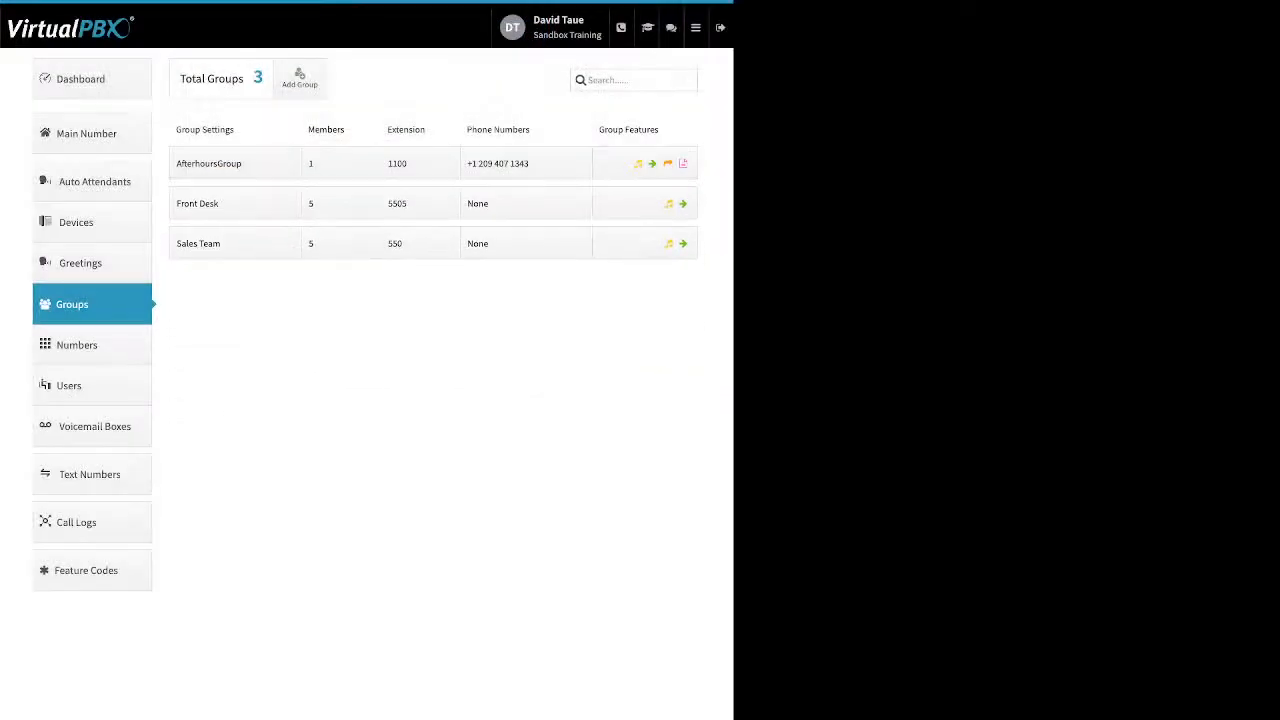
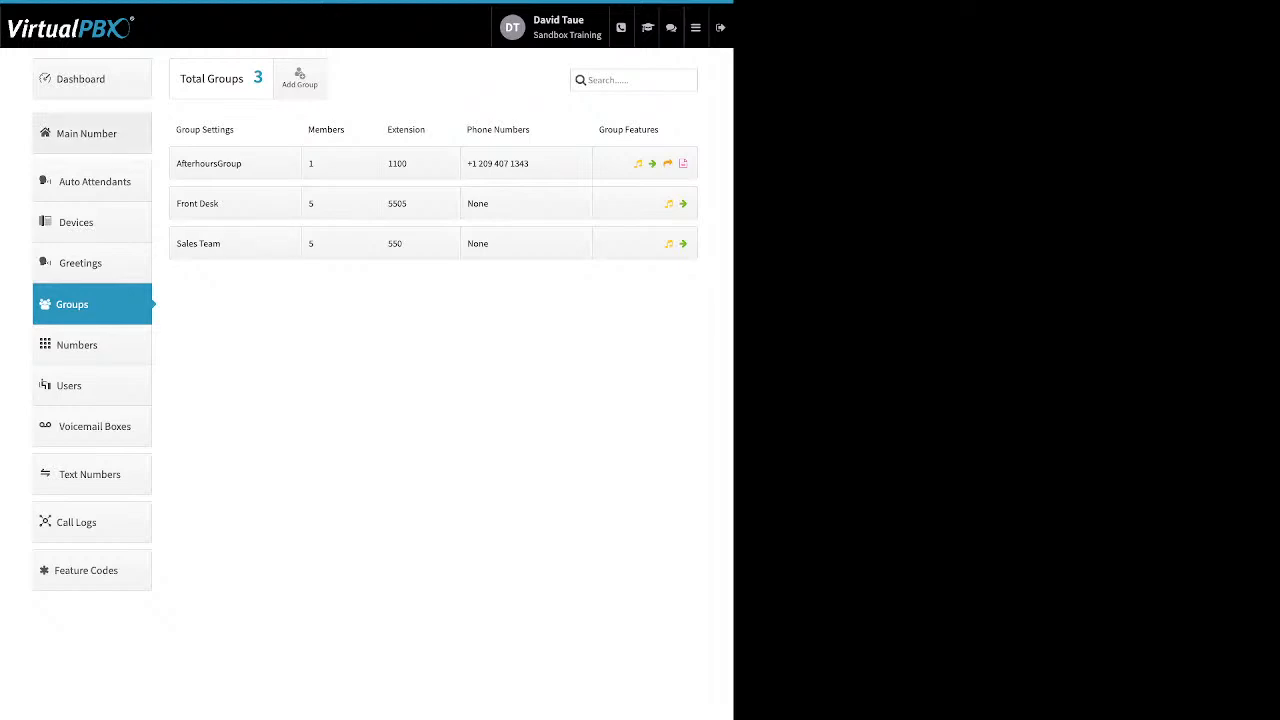
Step: Open the Main Number settings and review the Main Company Numbers, including the options for adding spare numbers and buying numbers
left_click(92, 133)
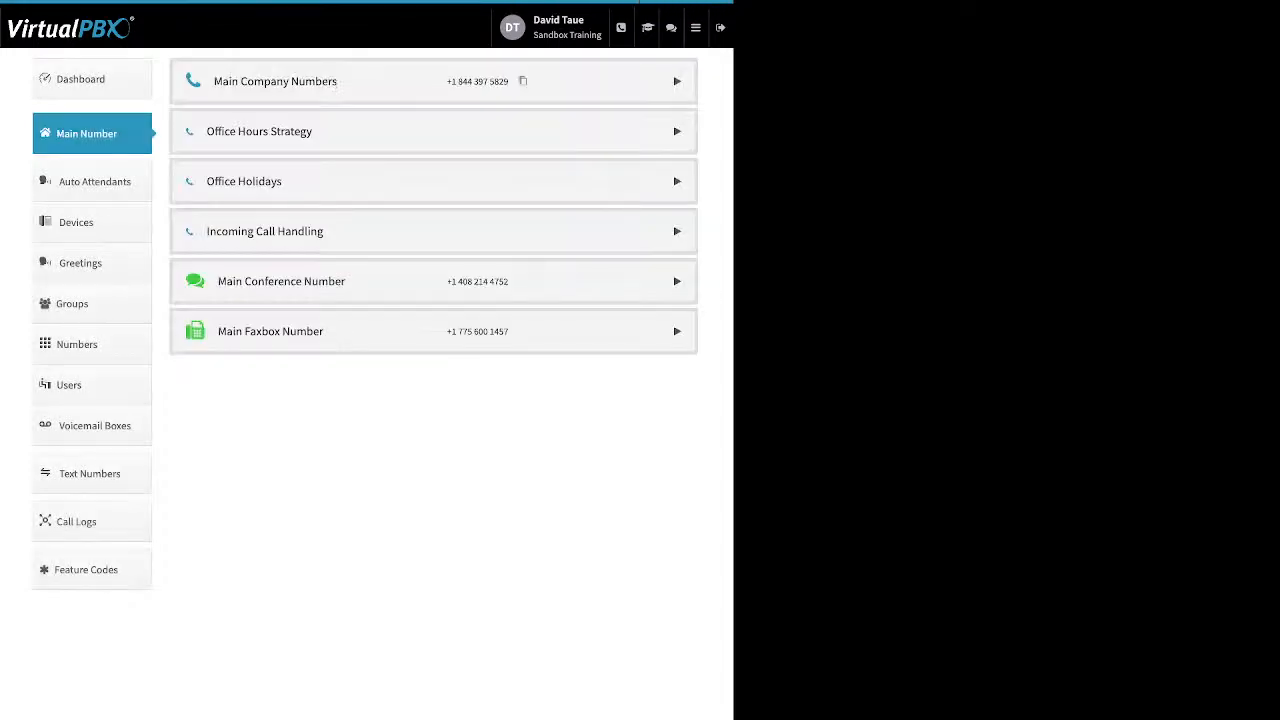
left_click(677, 81)
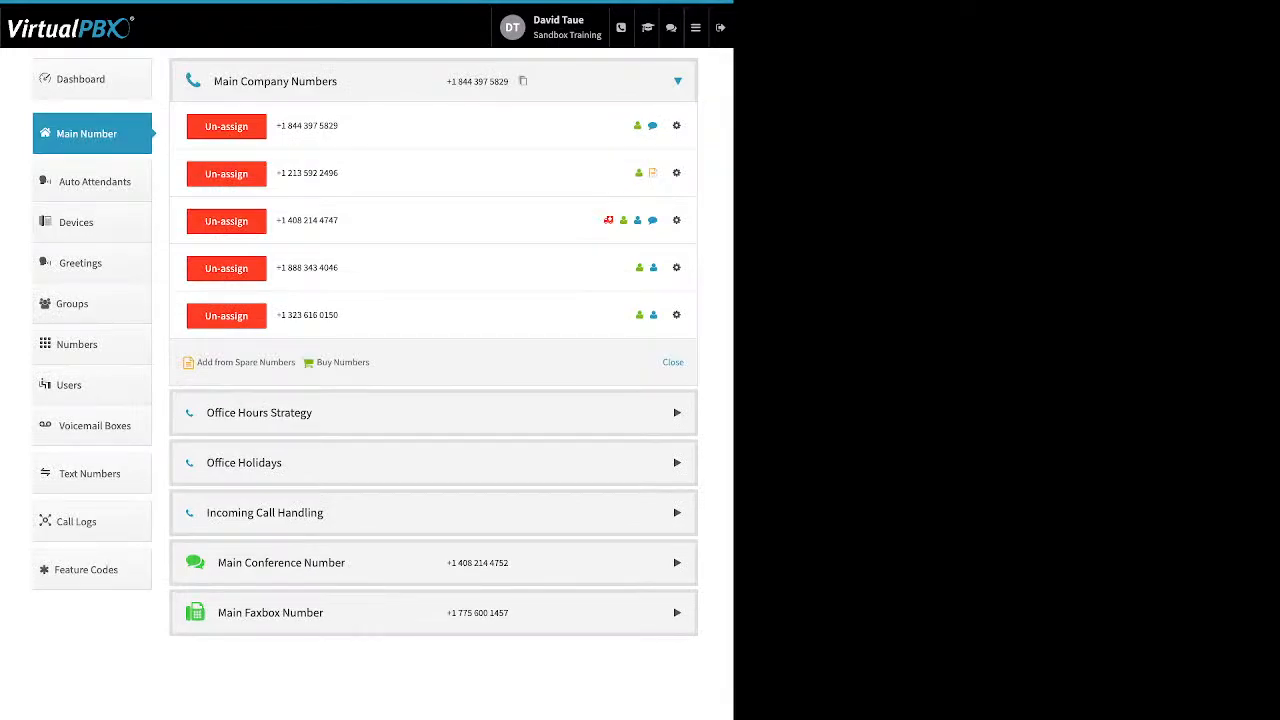
left_click_drag(376, 363, 203, 363)
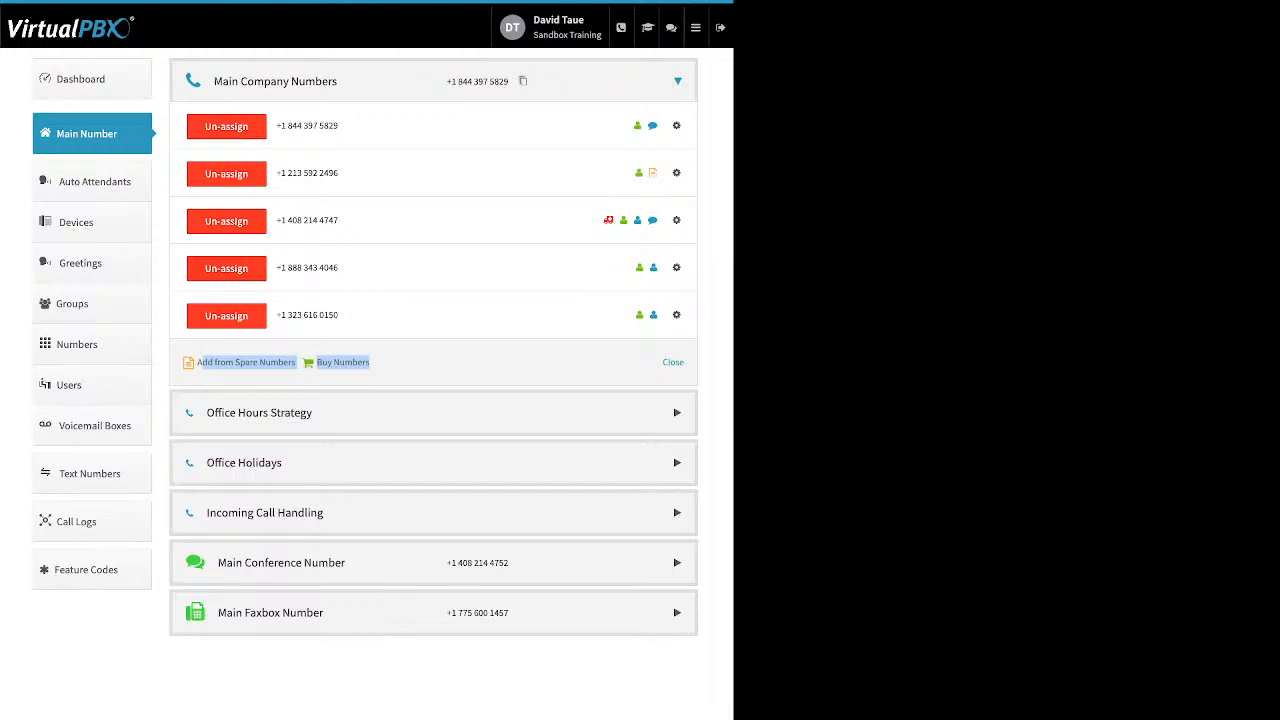
Step: Review the Office Hours Strategy options, 24 hours Open Office and Custom Office Hours, with Monday's opening time choices, then collapse the section
left_click(260, 413)
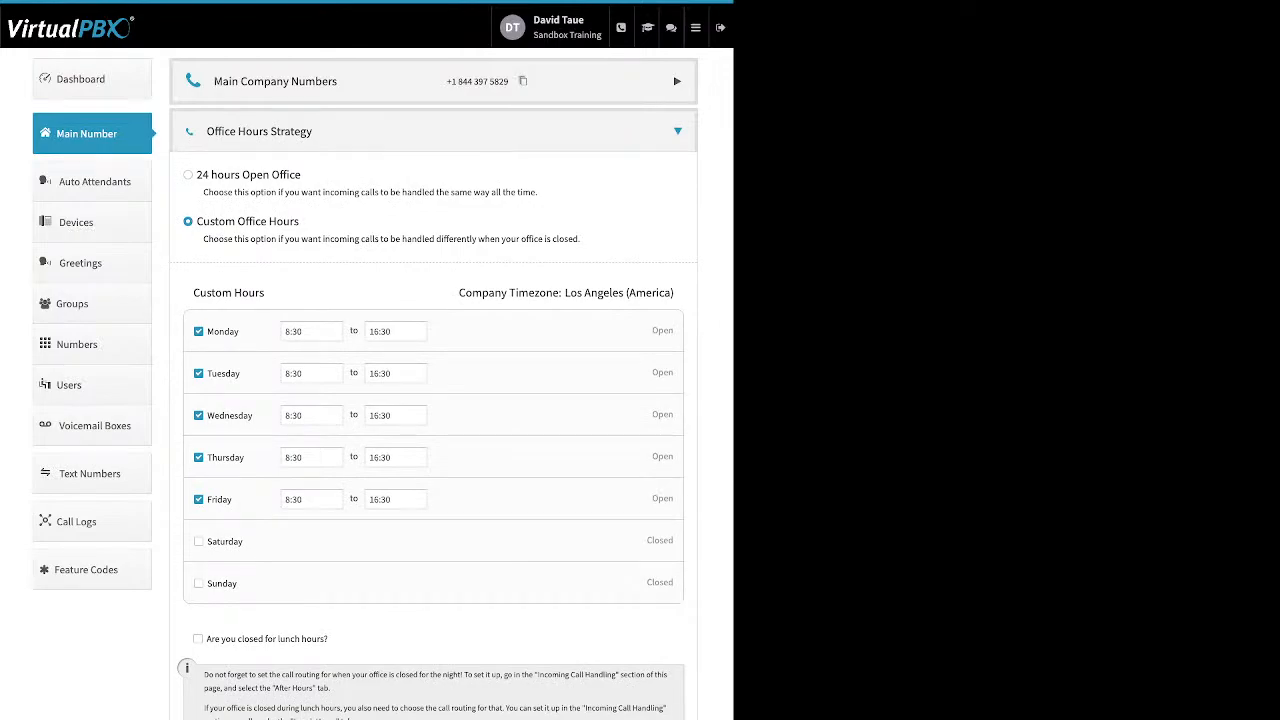
left_click_drag(301, 175, 203, 175)
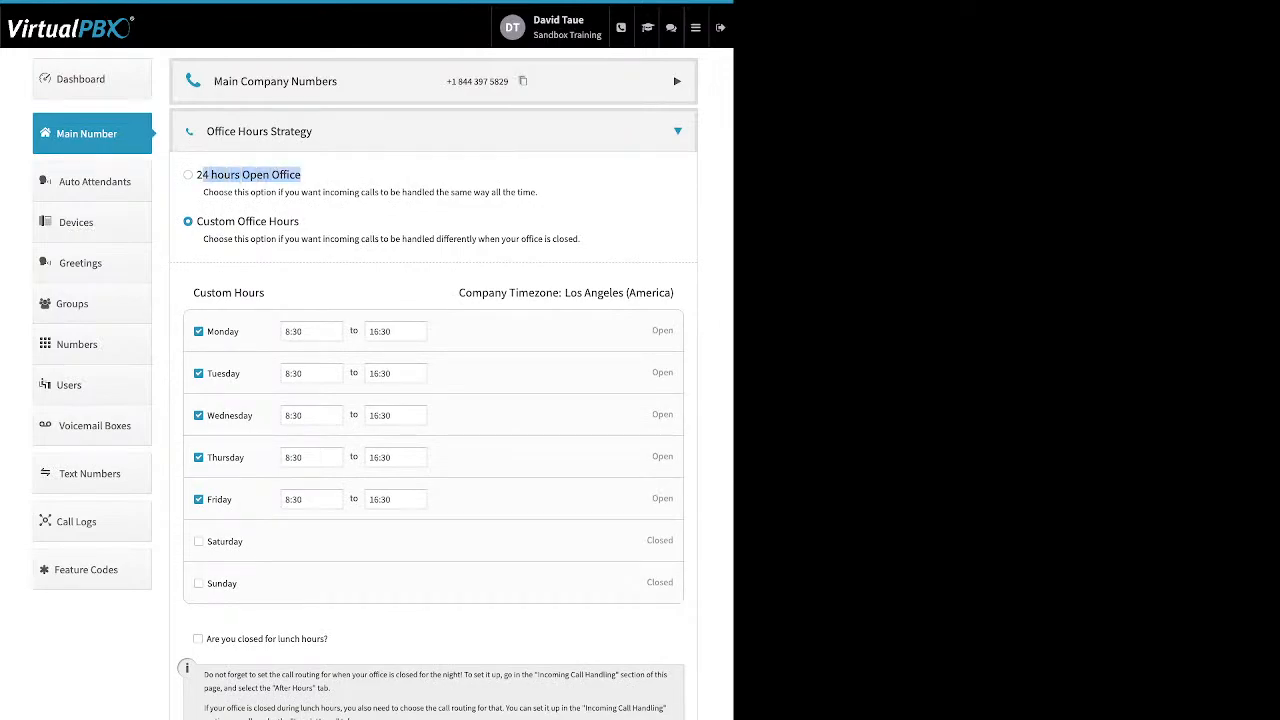
left_click_drag(299, 221, 197, 221)
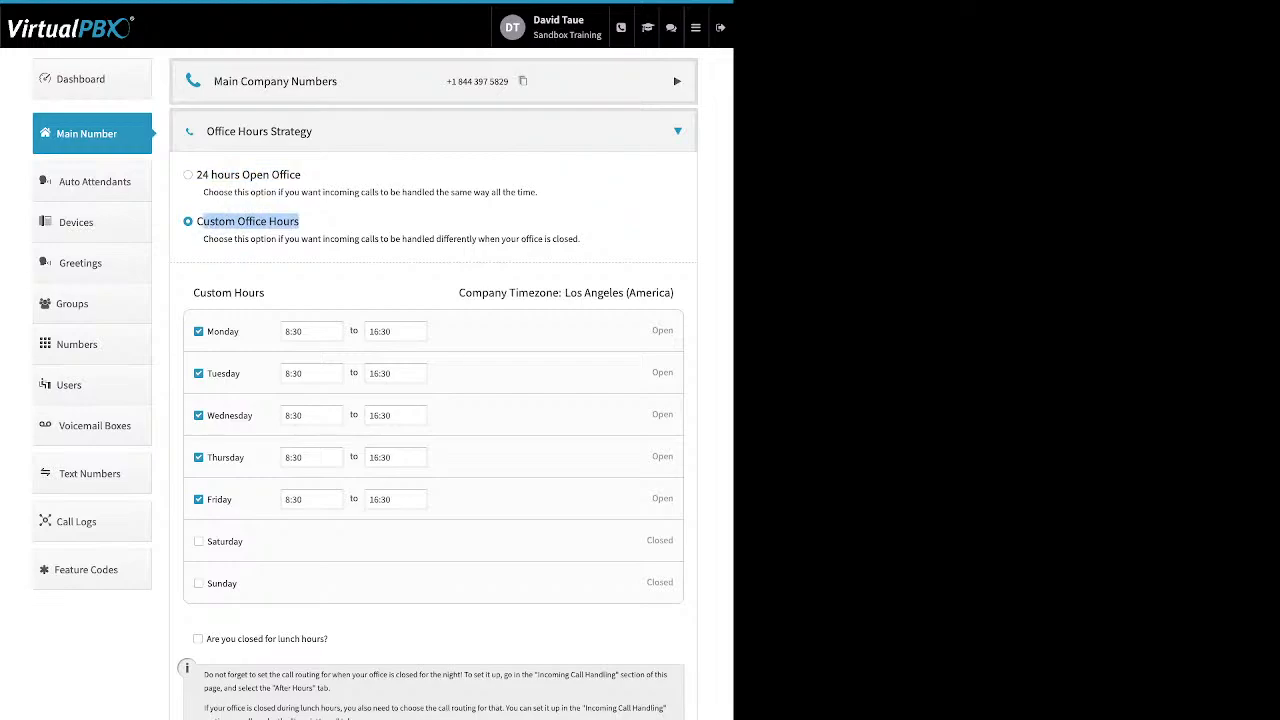
left_click_drag(239, 331, 207, 331)
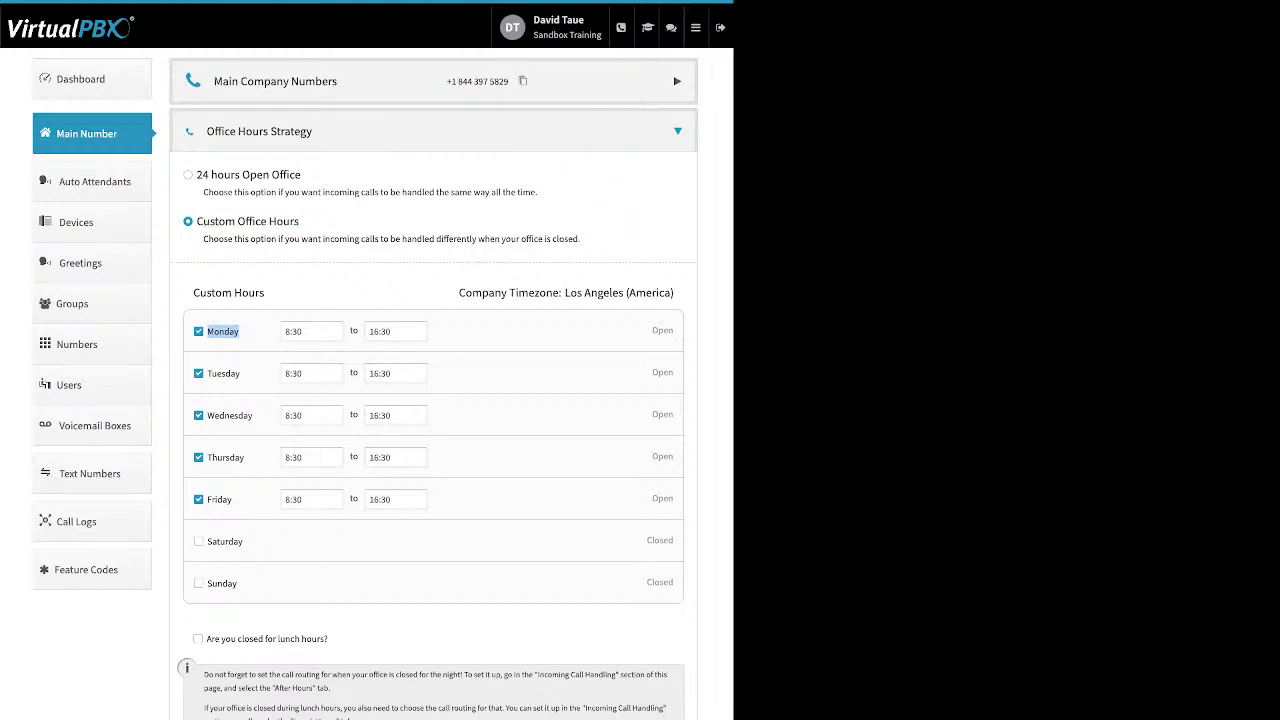
left_click(305, 331)
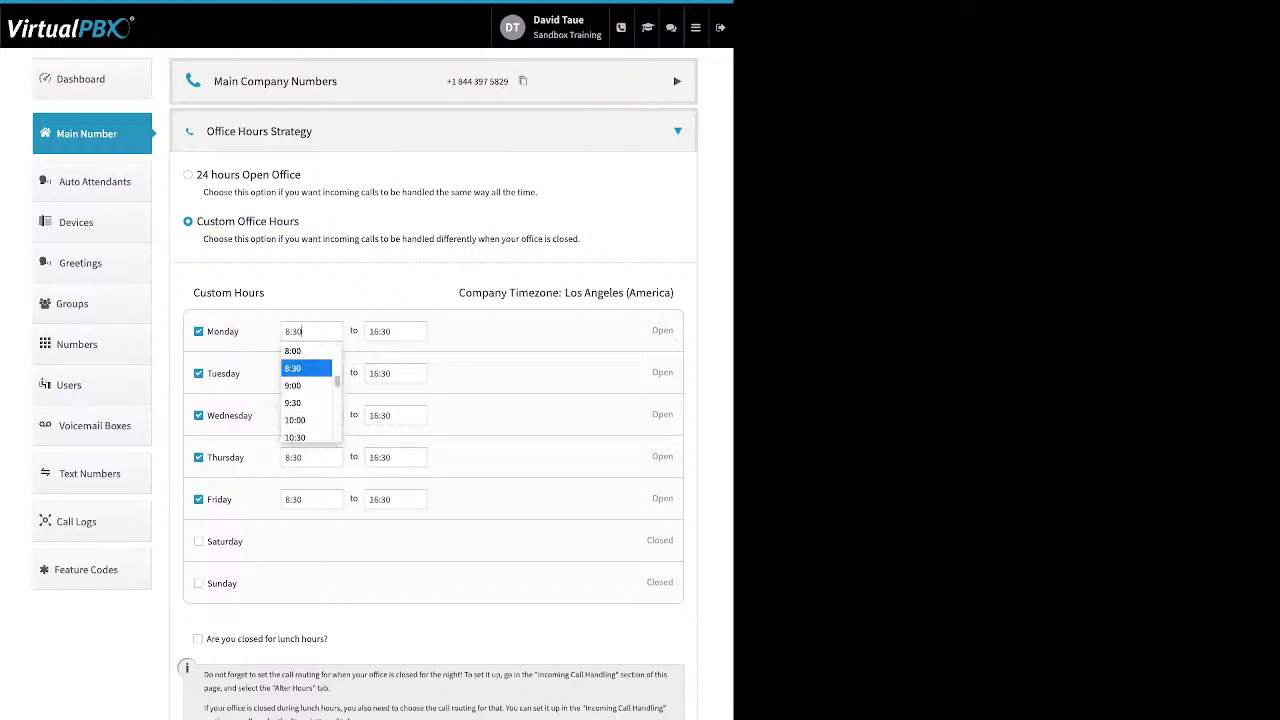
left_click(306, 368)
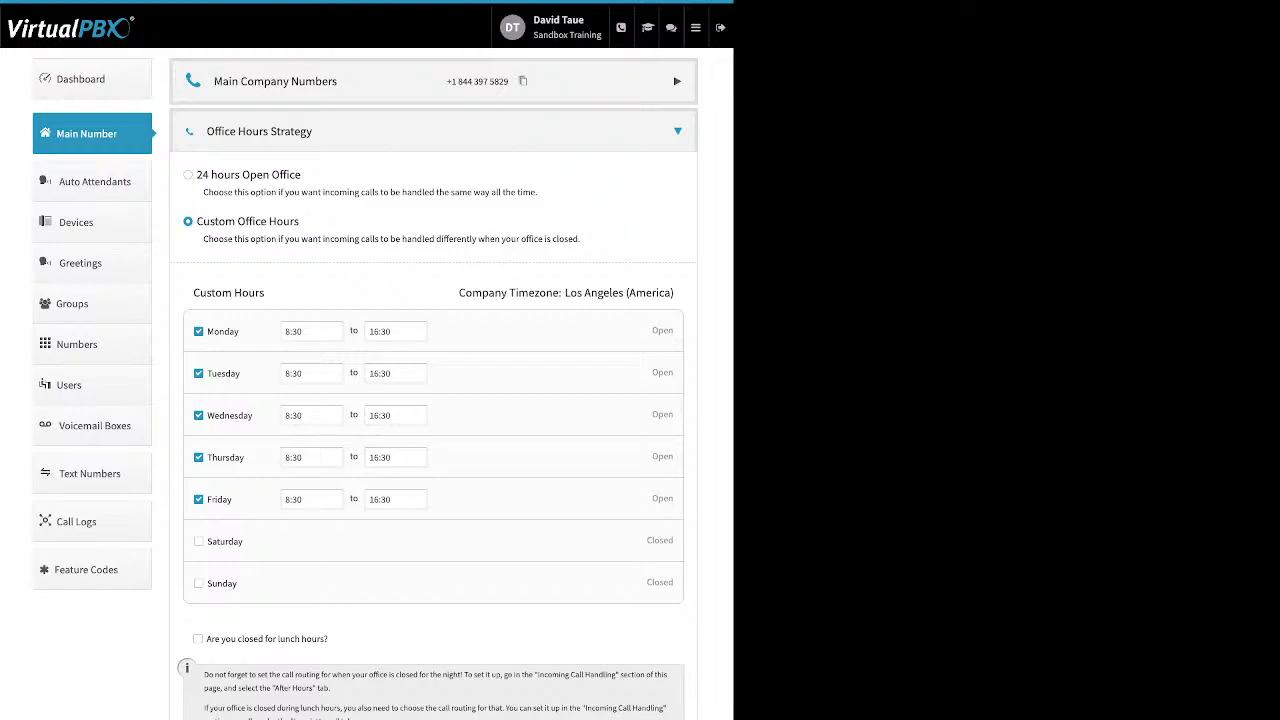
left_click(677, 131)
Step: Review the Office Holidays closure option and the holiday types that can be added, without adding one
left_click(677, 181)
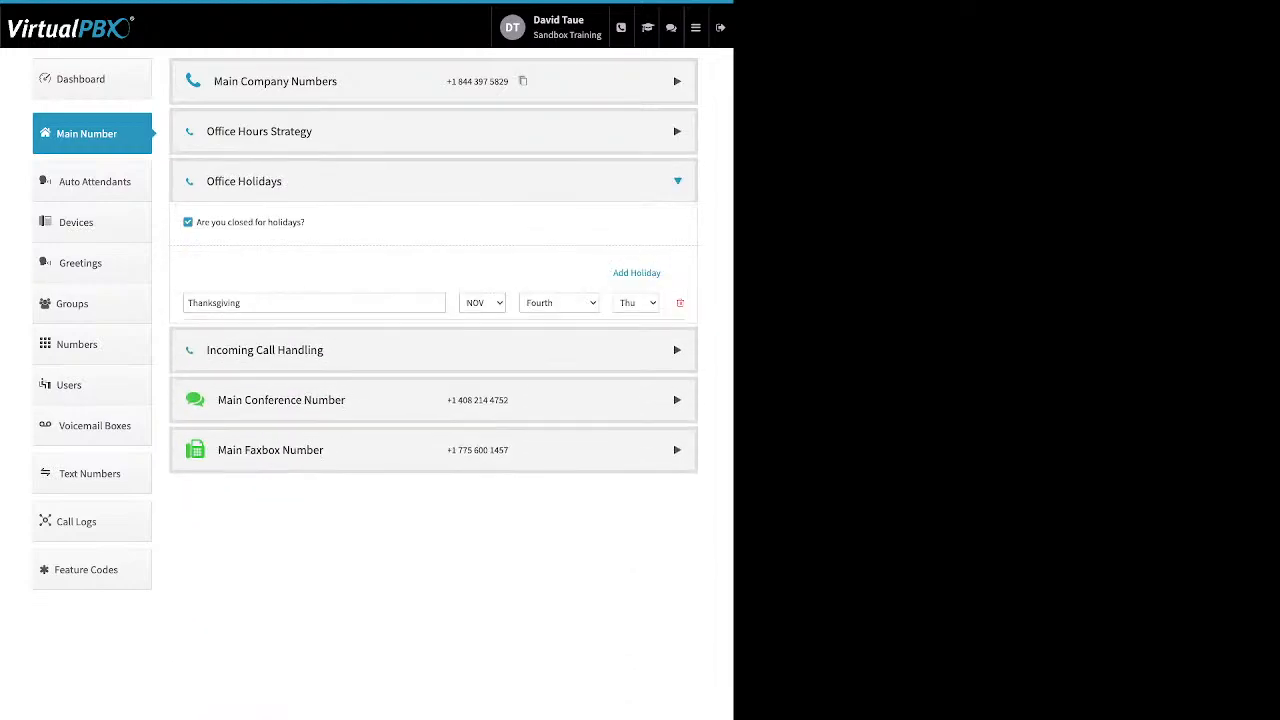
left_click_drag(306, 222, 196, 222)
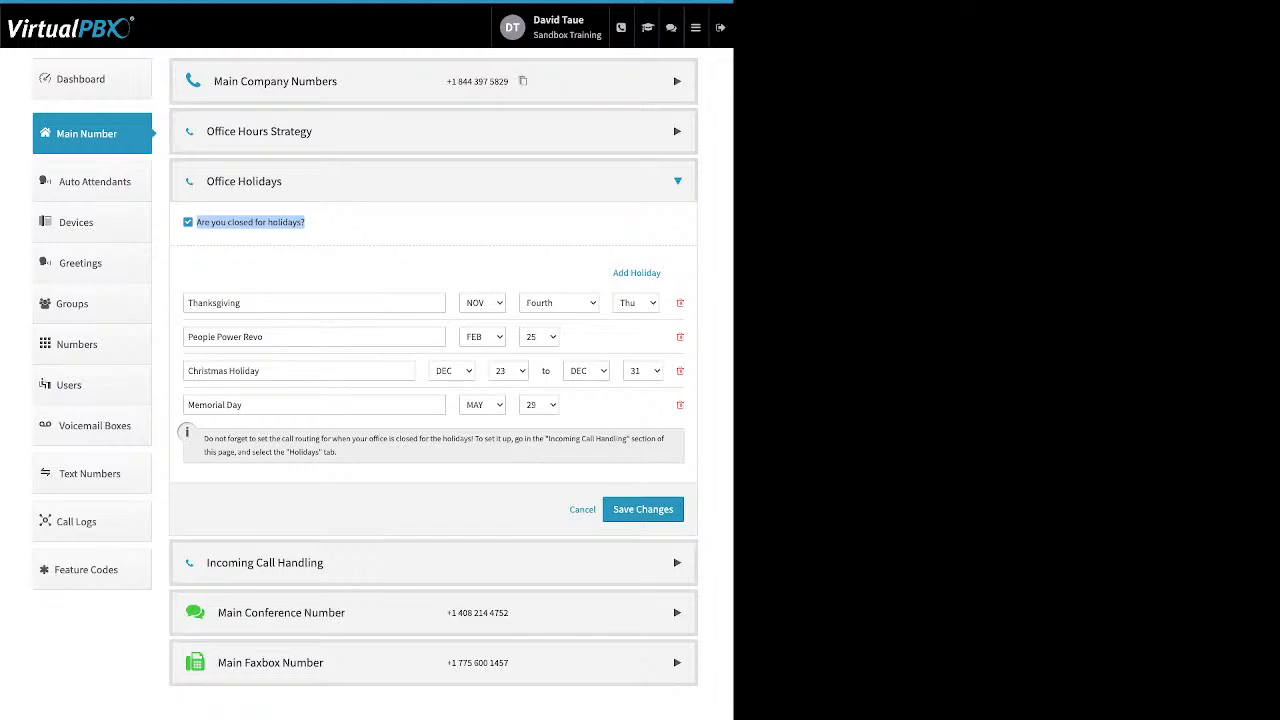
left_click(355, 228)
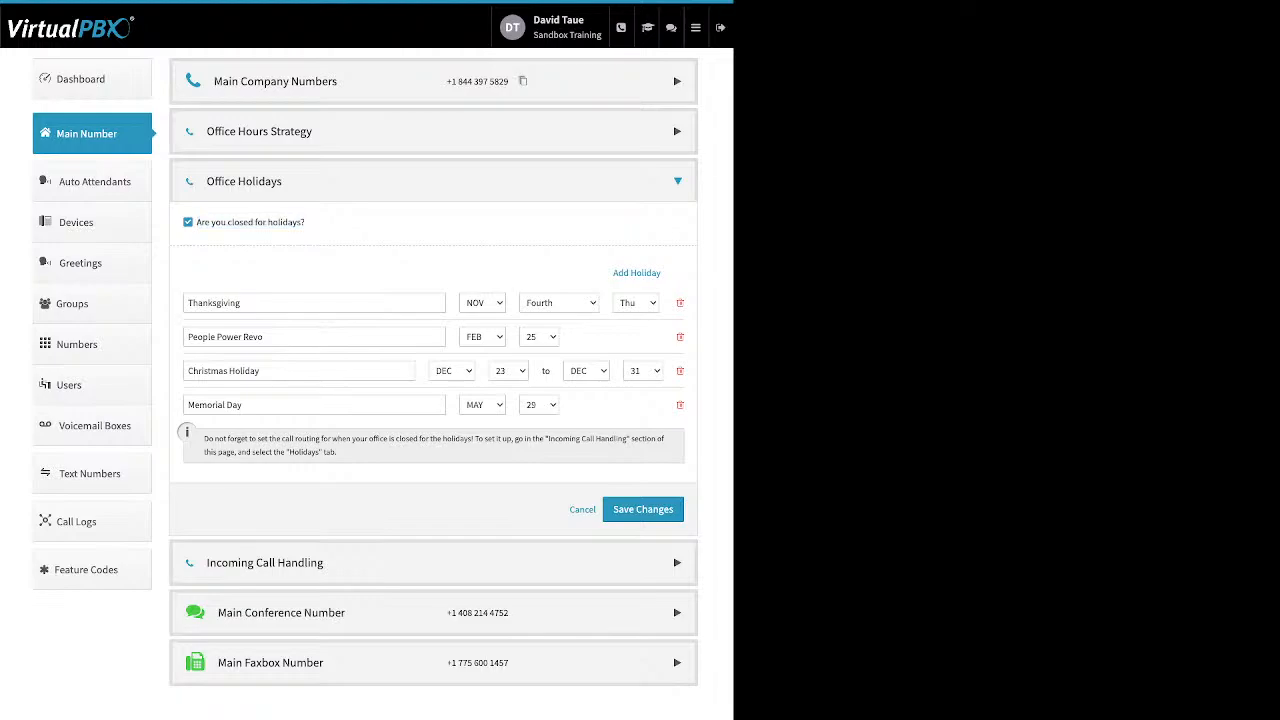
left_click_drag(613, 272, 651, 272)
left_click(648, 273)
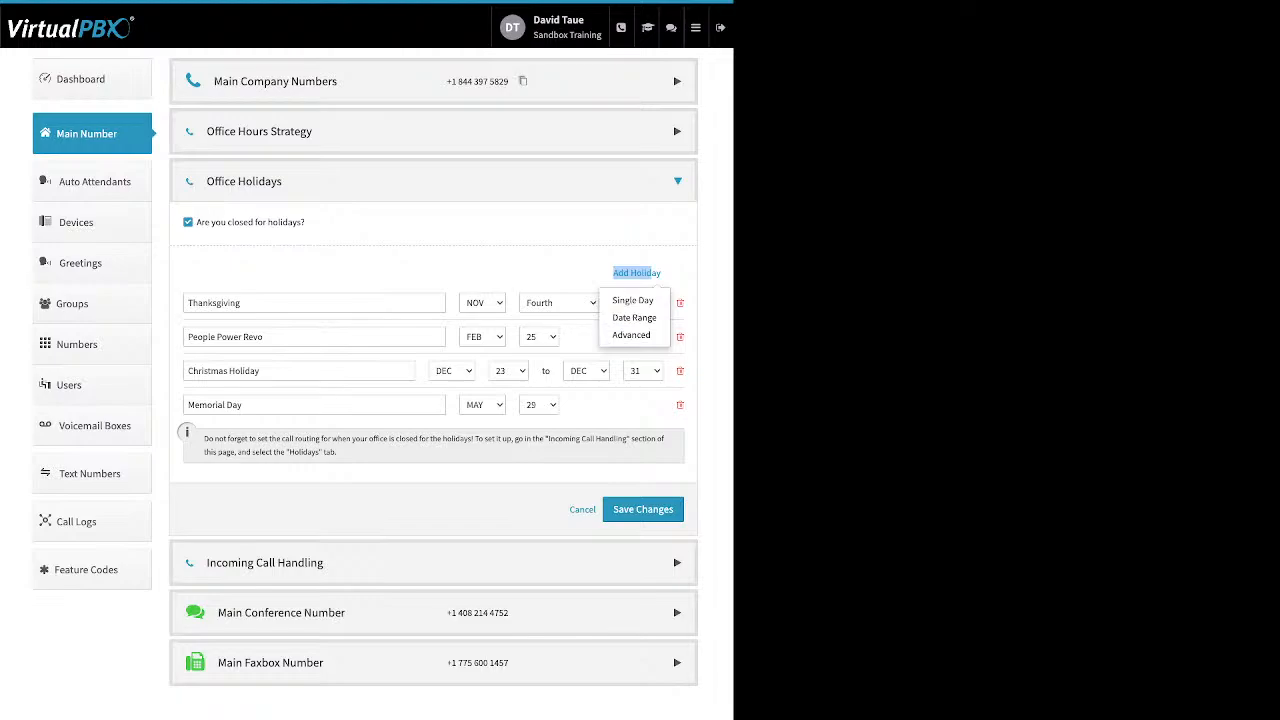
left_click(548, 266)
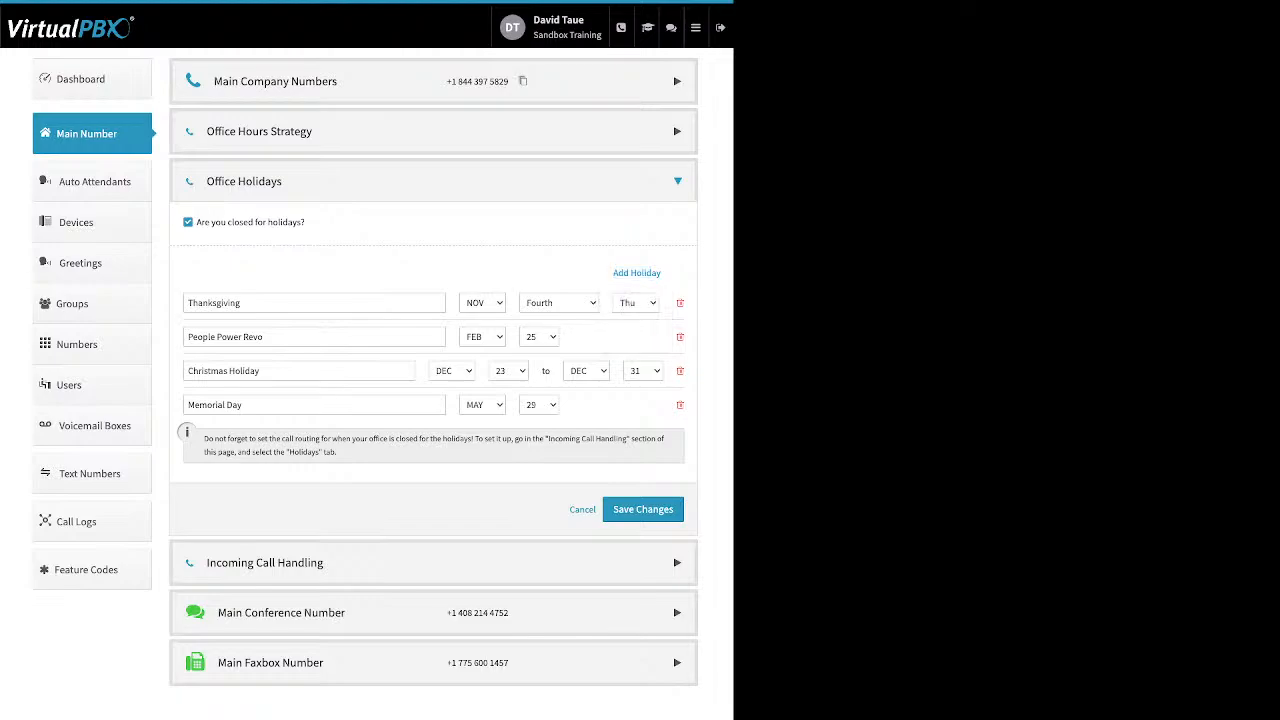
Step: Delete the Memorial Day entry from the office holidays and accept the permanent deletion
left_click(242, 303)
triple_click(215, 405)
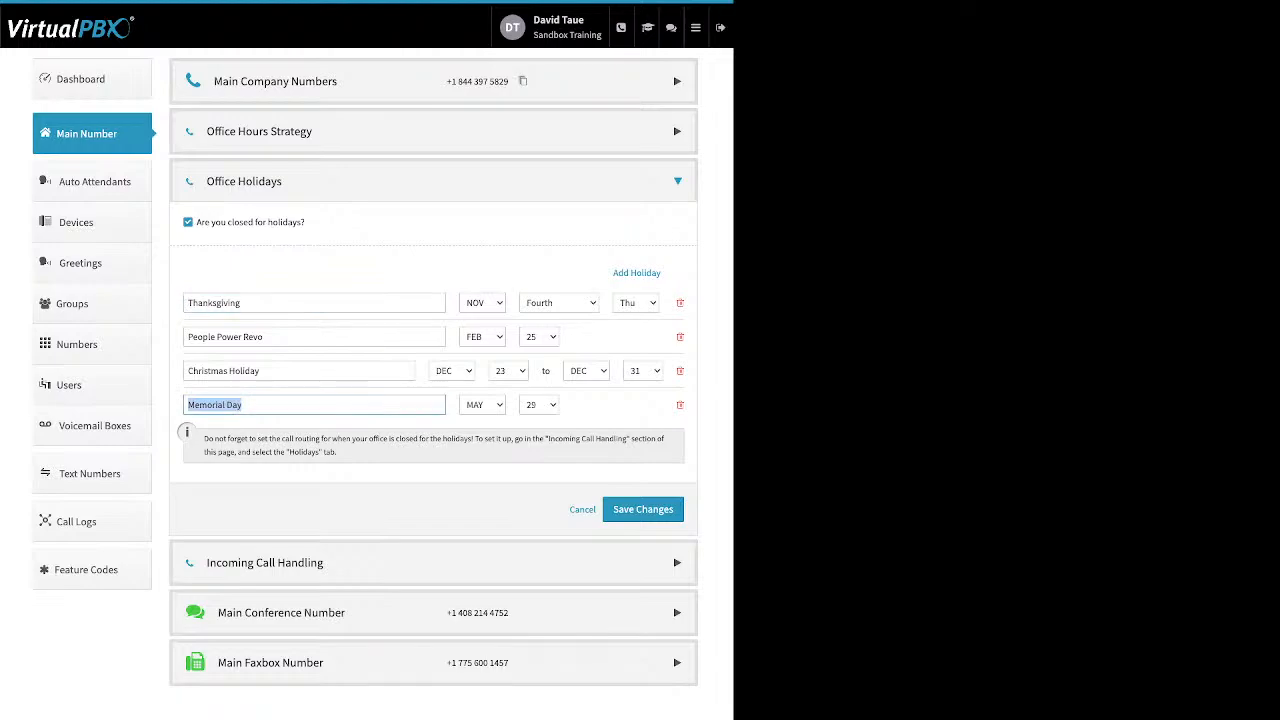
left_click(680, 405)
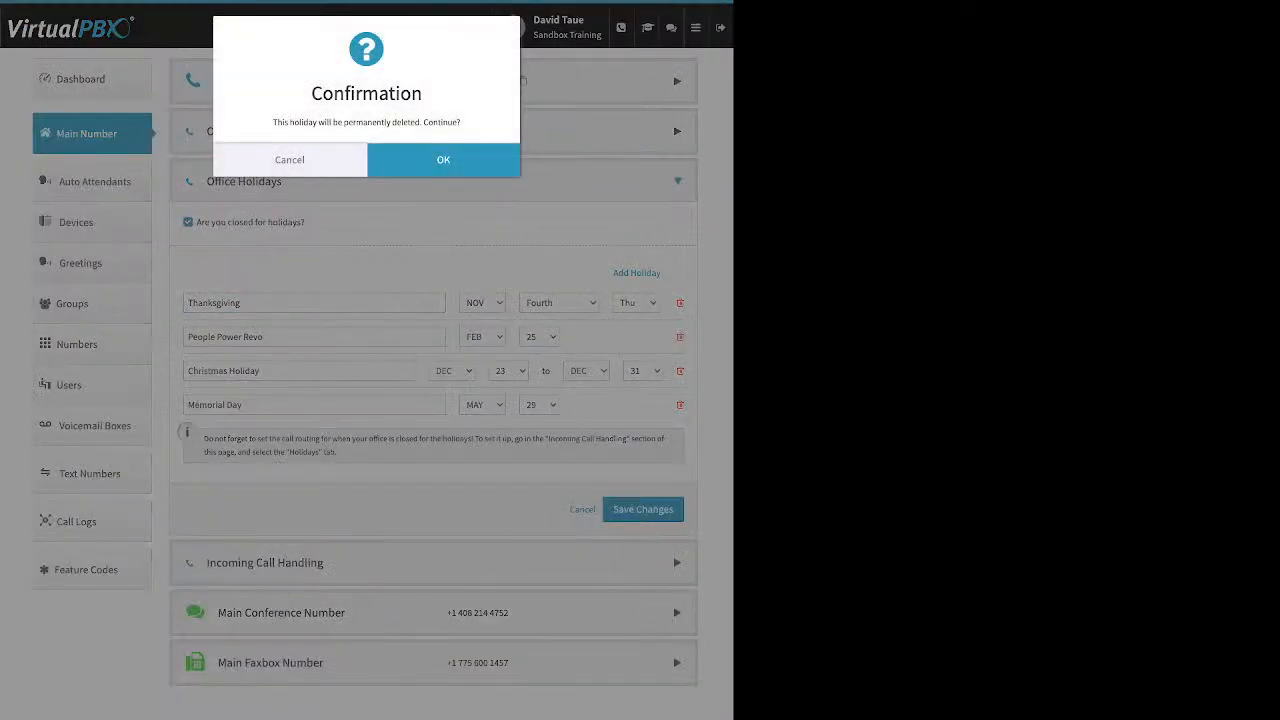
left_click(440, 164)
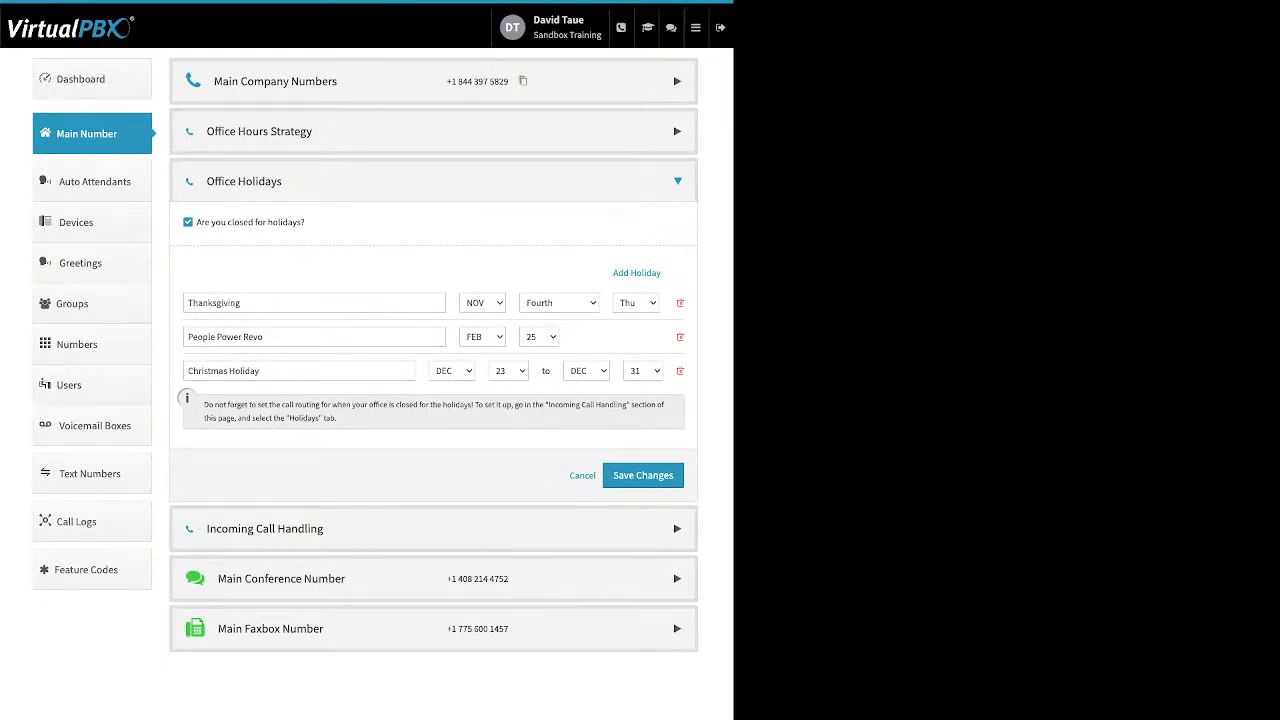
Step: Examine how the Christmas Holiday date range and the Thanksgiving advanced date are defined in the holiday list
triple_click(224, 371)
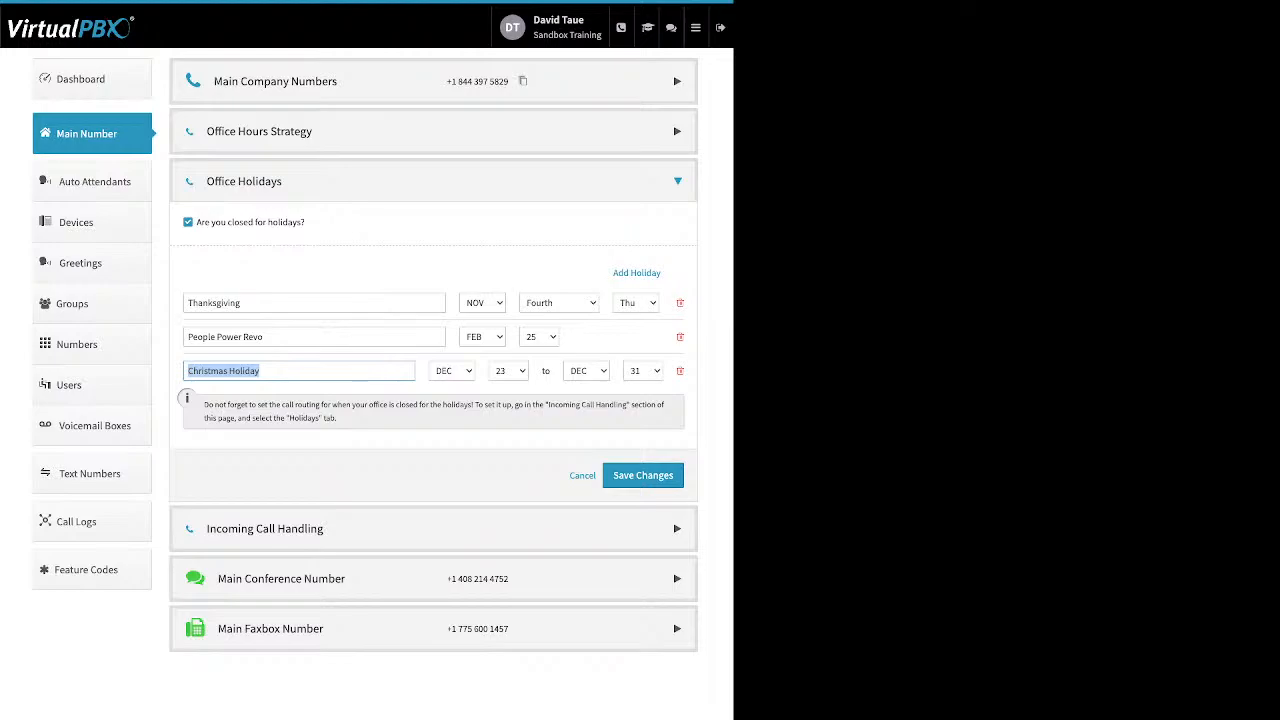
double_click(214, 303)
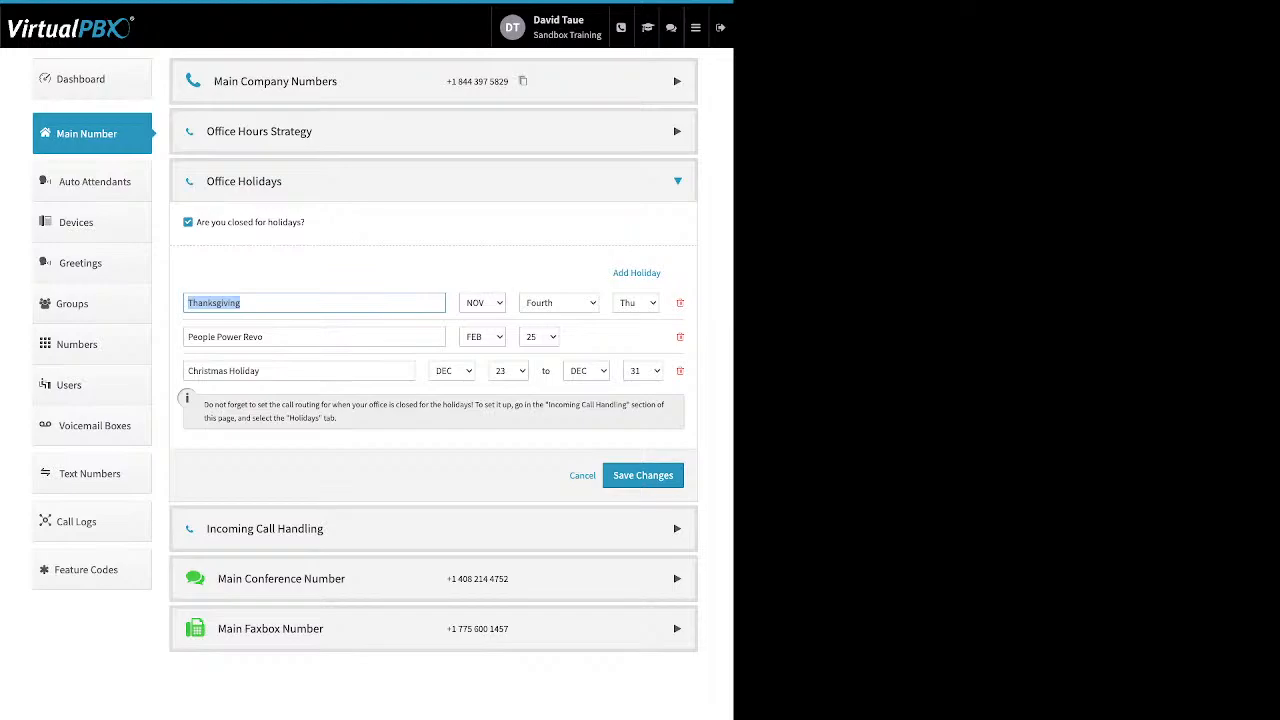
left_click(262, 303)
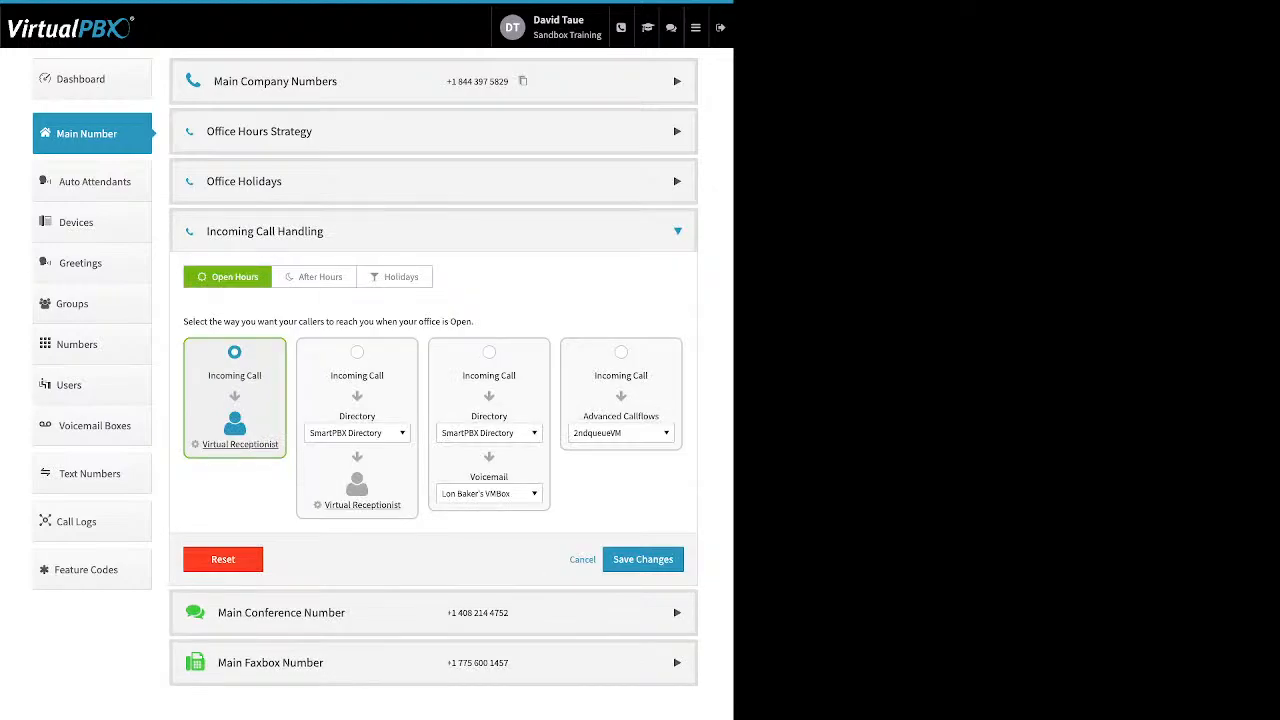
Step: Review the After Hours and Holidays routing under Incoming Call Handling, then return to the Open Hours routing
left_click(314, 277)
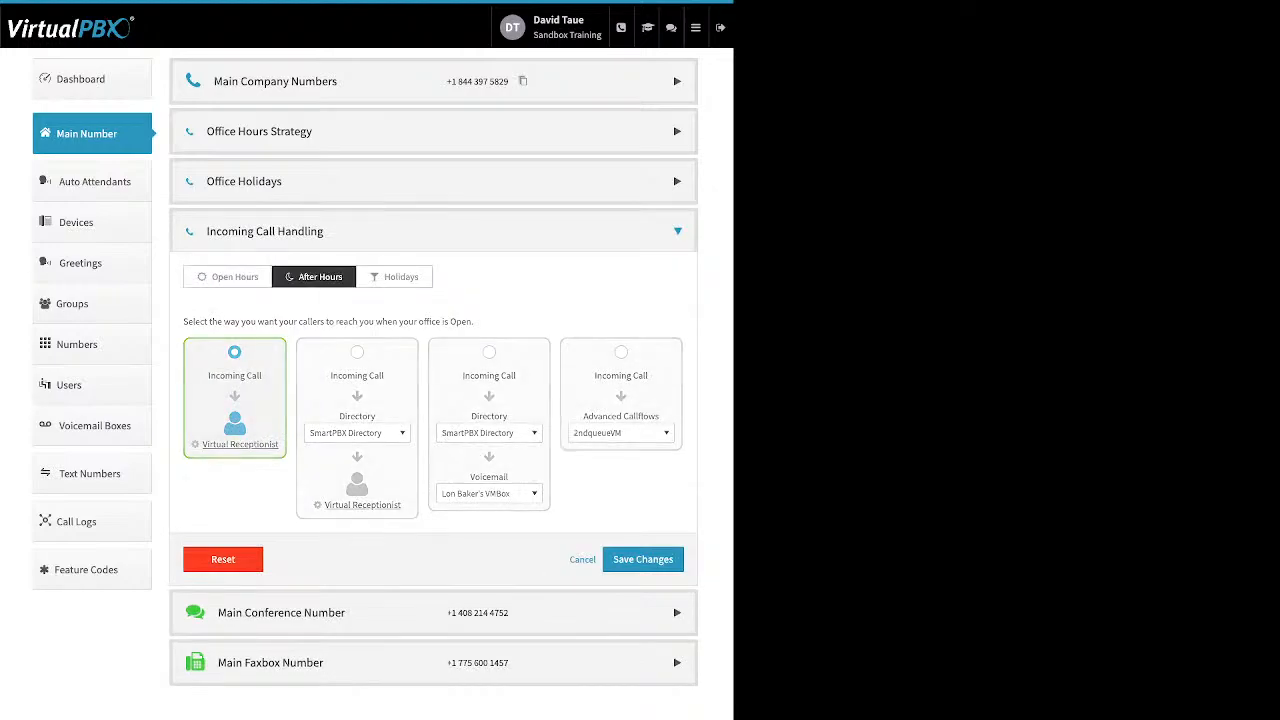
left_click(395, 277)
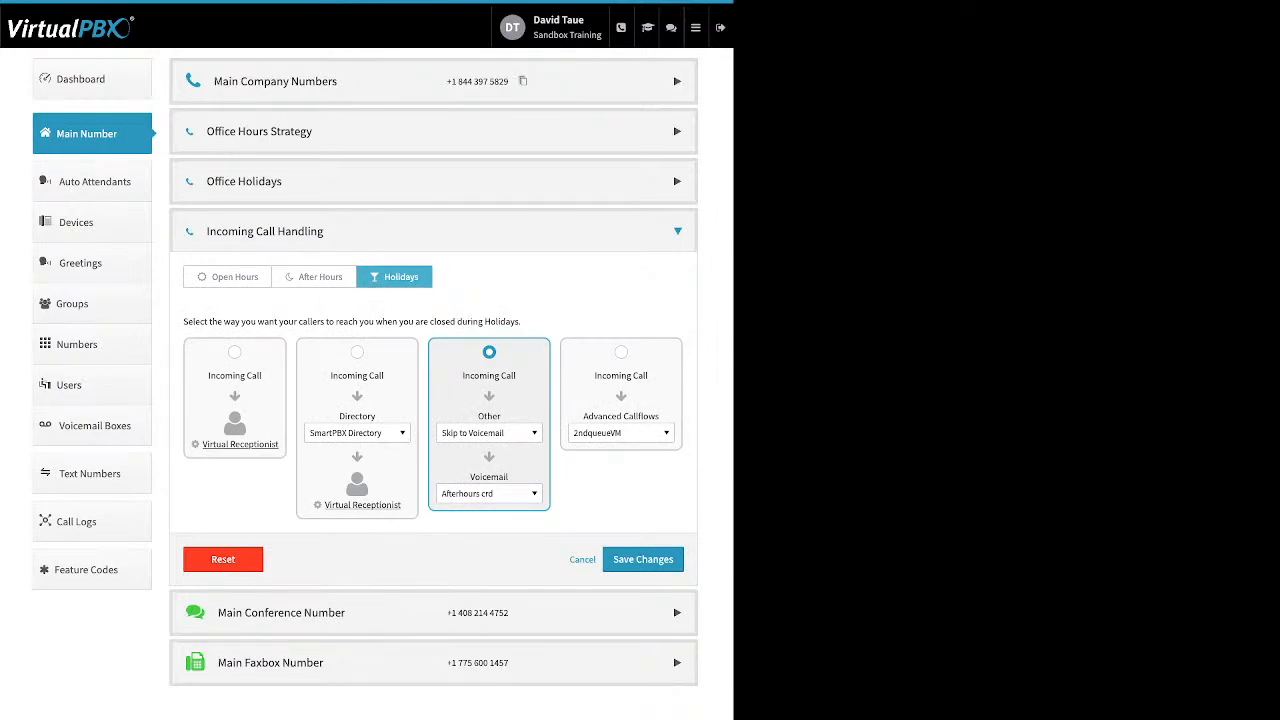
left_click(228, 277)
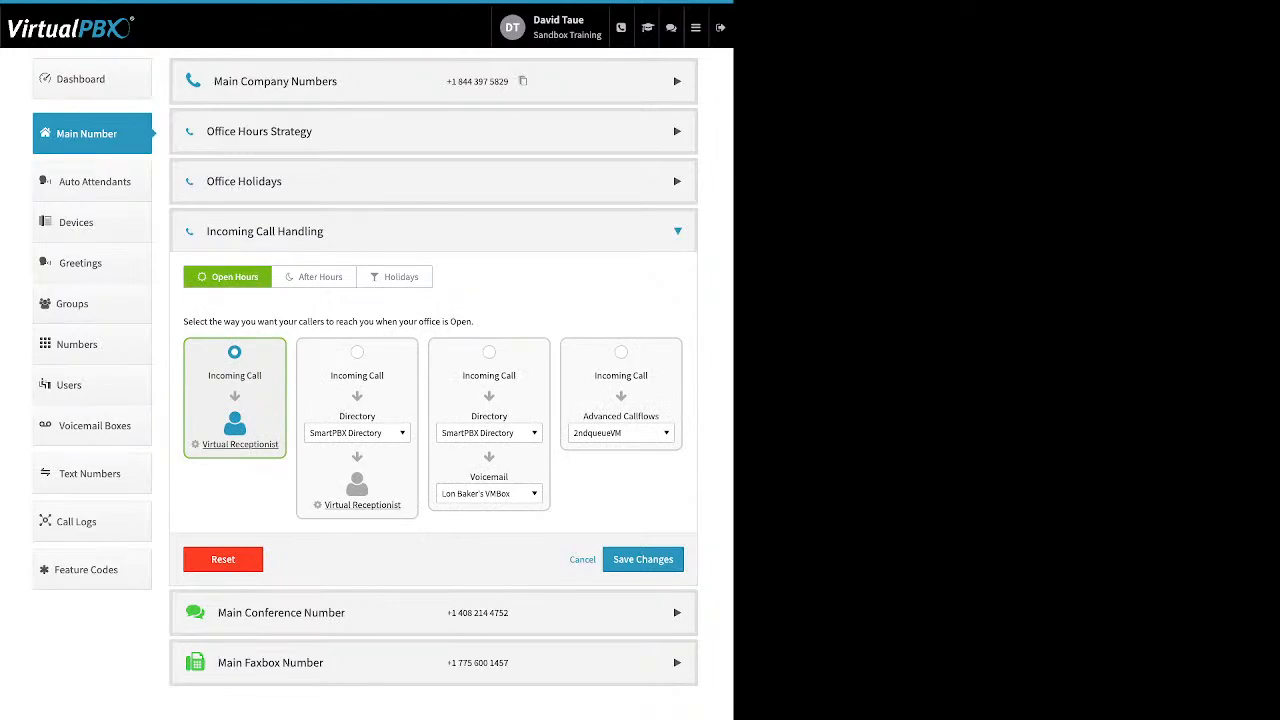
Step: Compare the four Open Hours incoming call routing options, ending with the direct Virtual Receptionist option selected
left_click(357, 352)
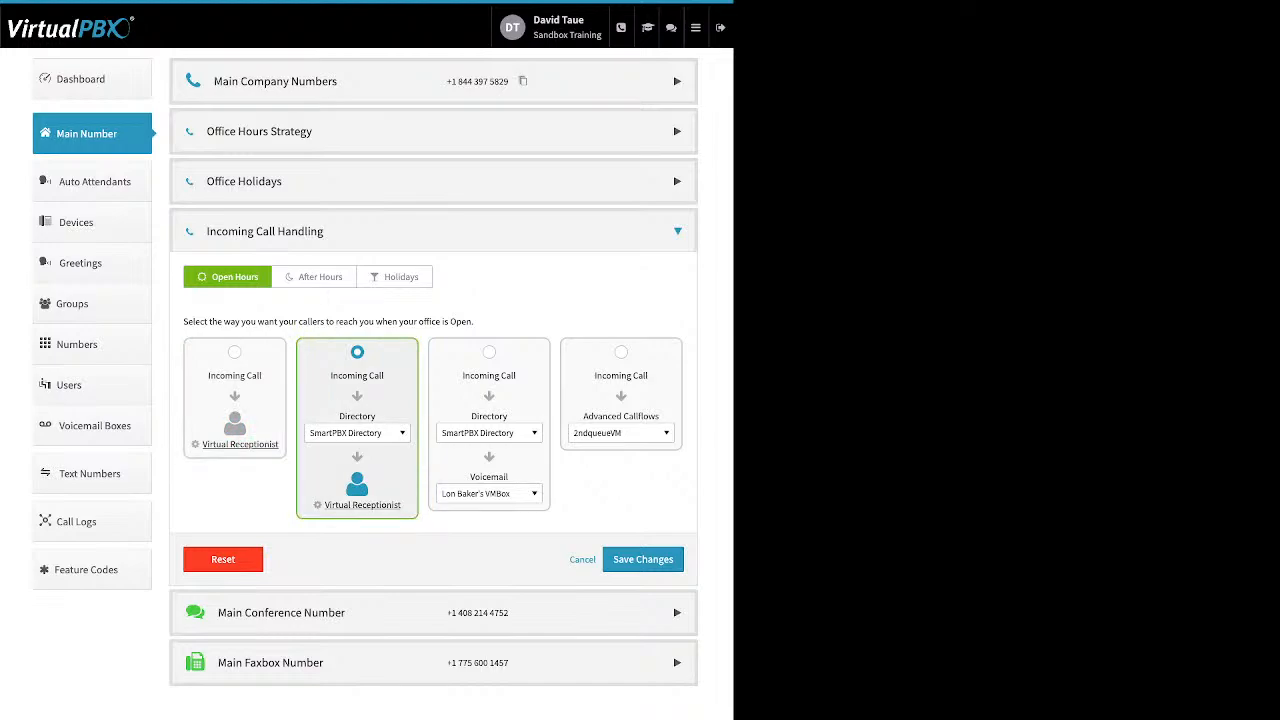
left_click(489, 352)
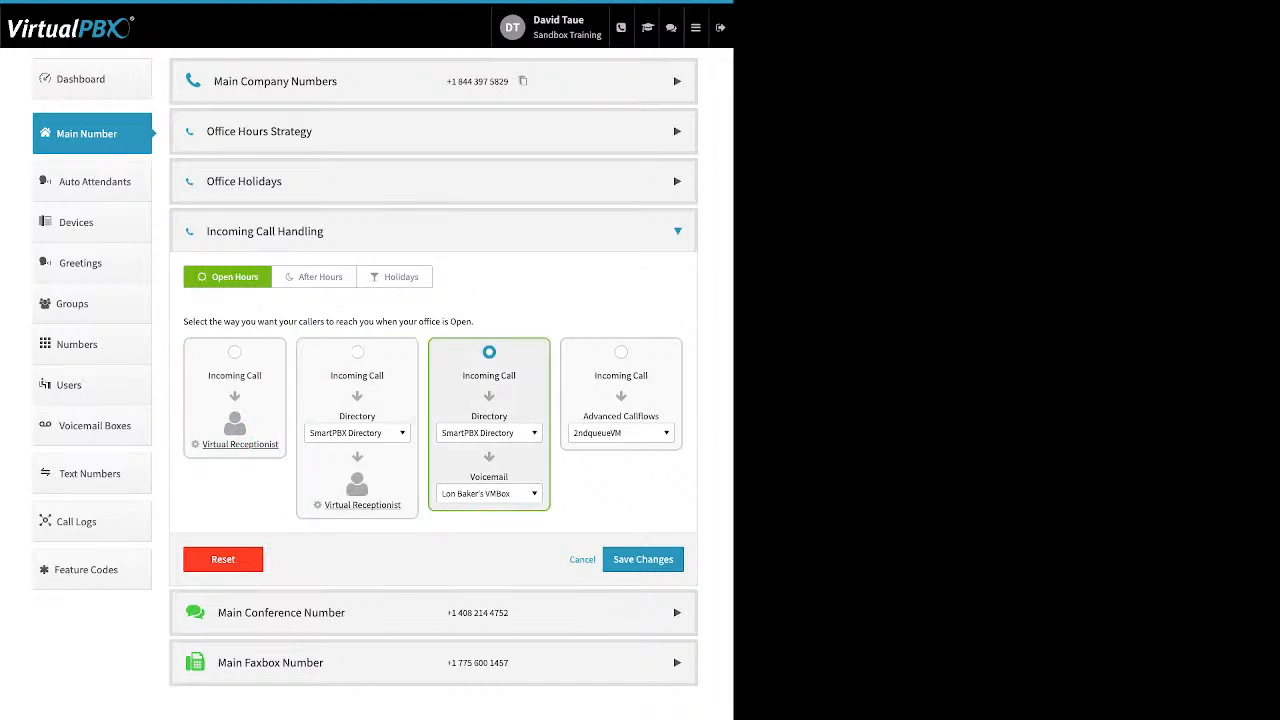
left_click(235, 352)
left_click(621, 352)
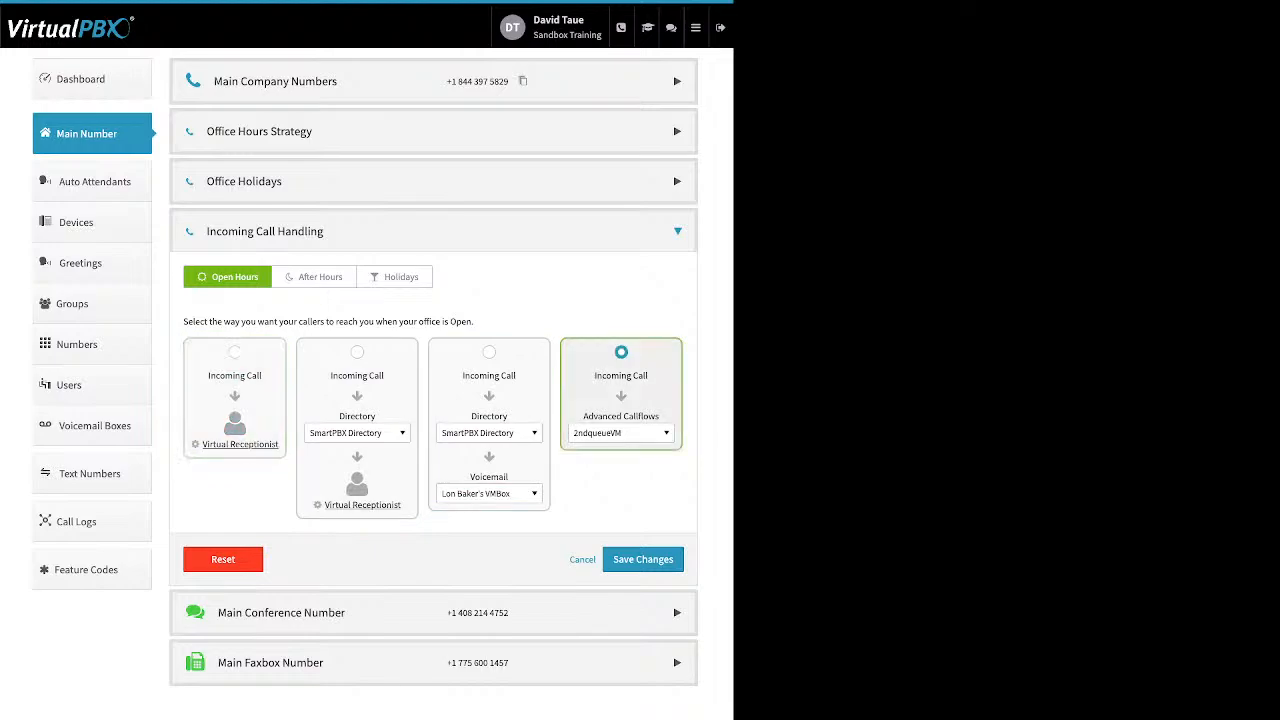
left_click(235, 352)
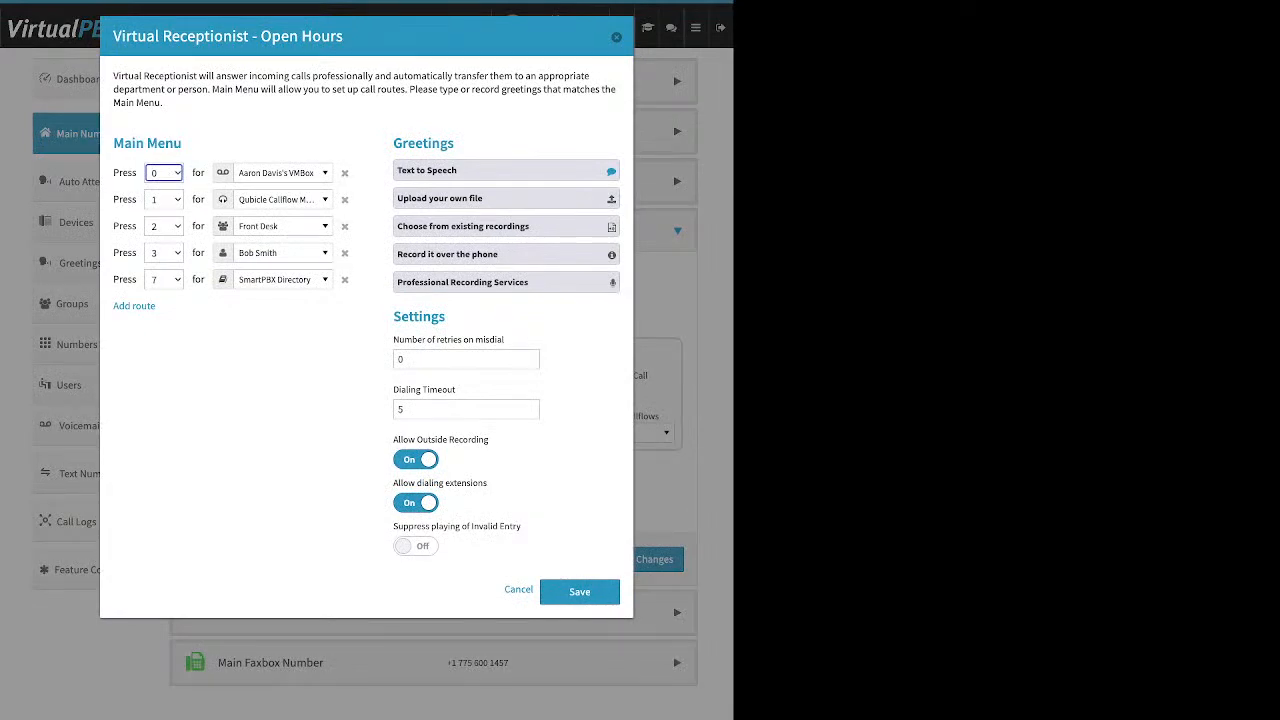
Step: Add a new route to the Main Menu of the Open Hours Virtual Receptionist
left_click_drag(183, 143, 112, 143)
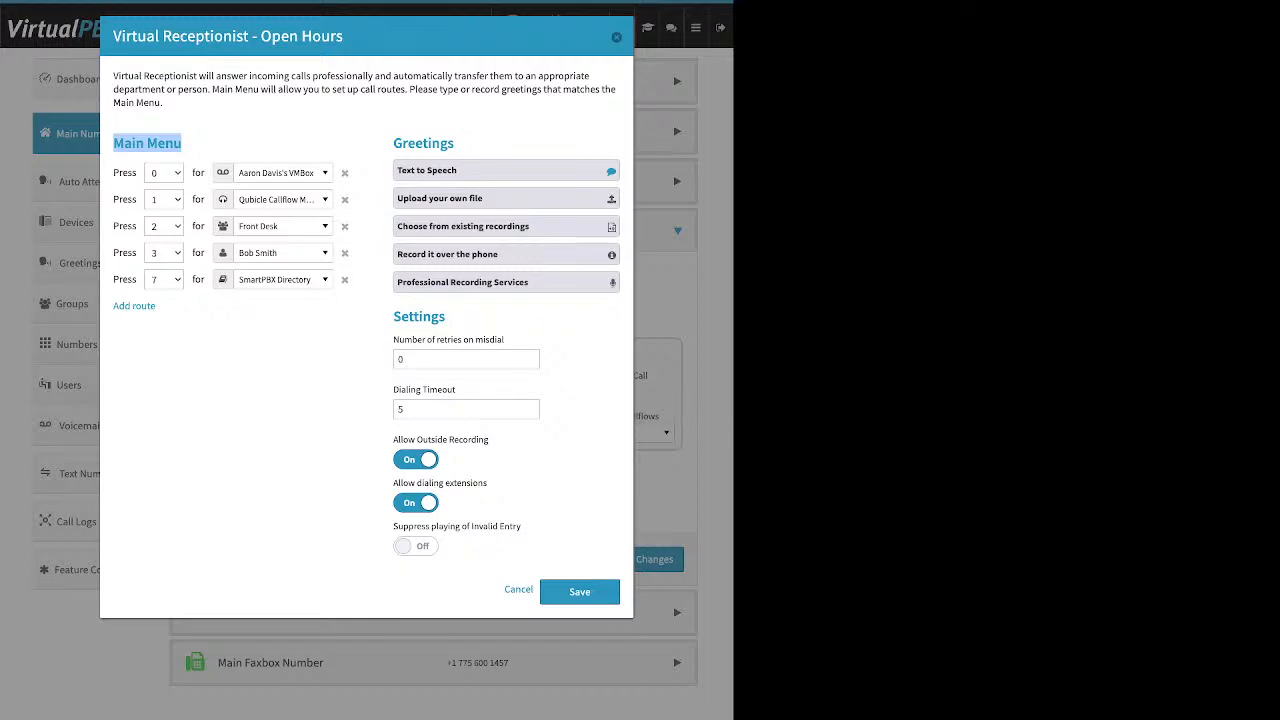
left_click_drag(112, 306, 155, 306)
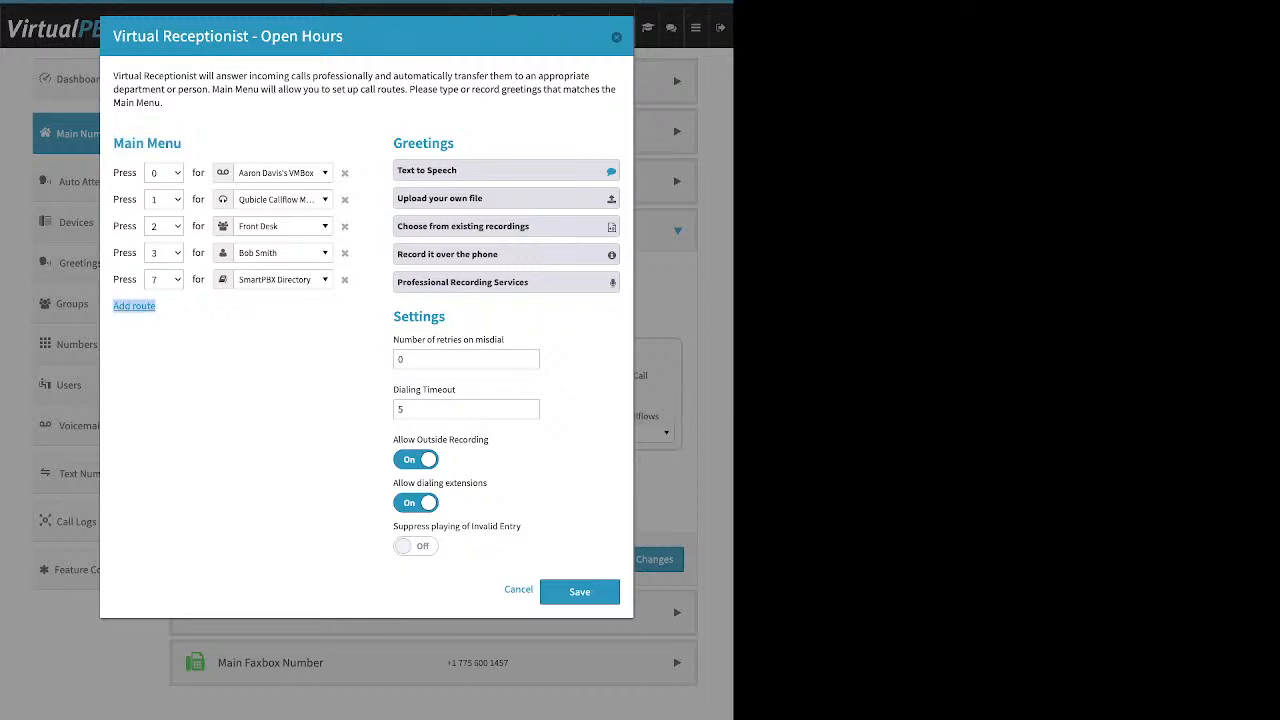
left_click(134, 306)
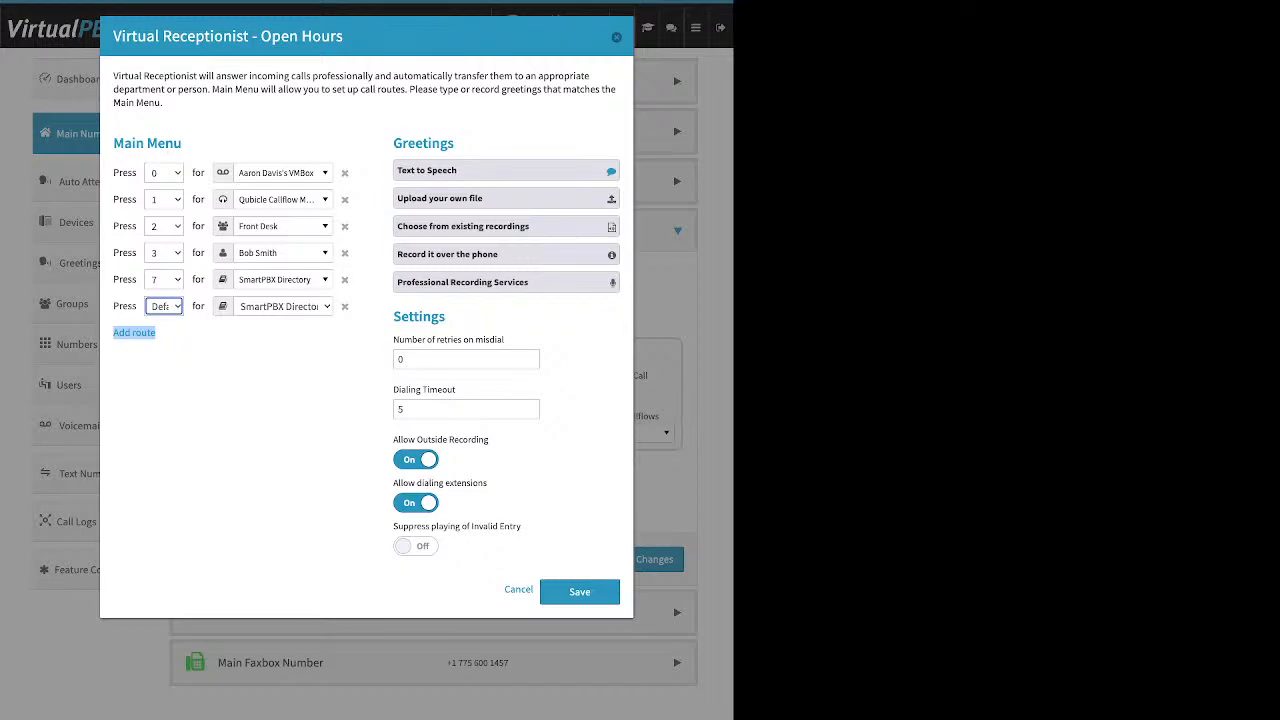
Step: Browse the destinations available for the 0 key route in the Main Menu, covering directory, users, groups, devices and voicemail boxes
left_click(284, 306)
left_click(282, 173)
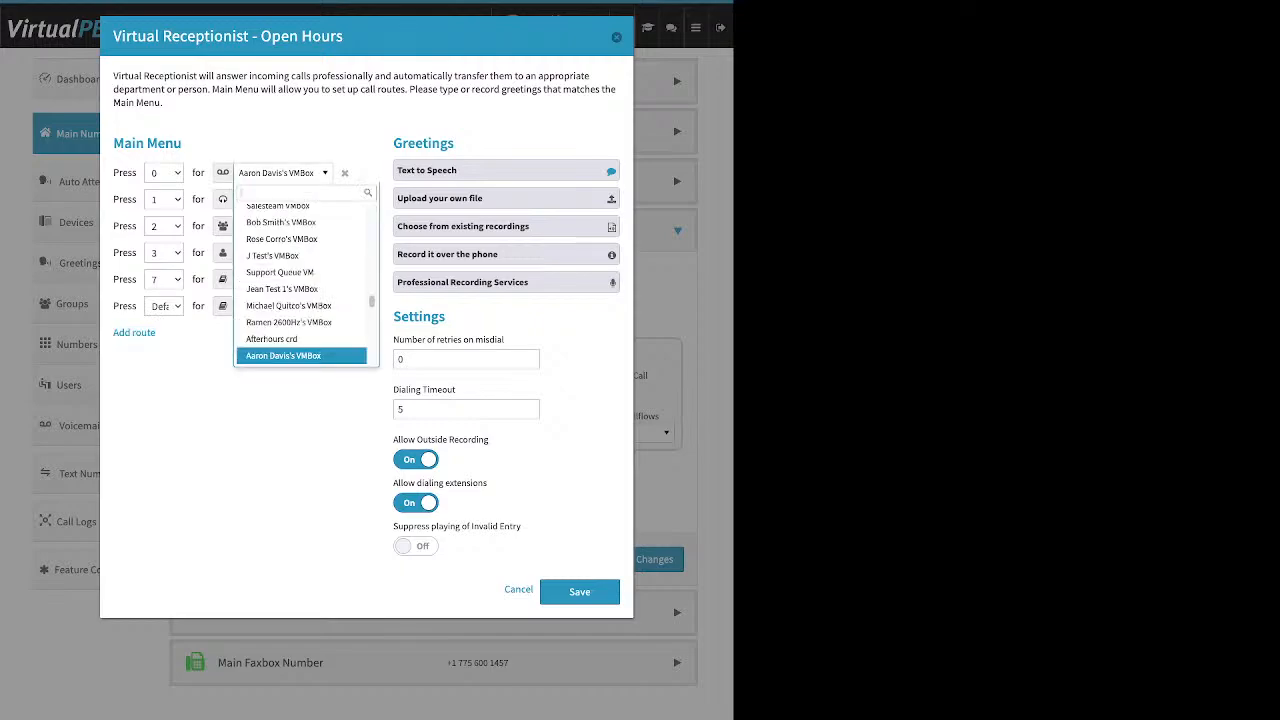
scroll(305, 280, "up", 10)
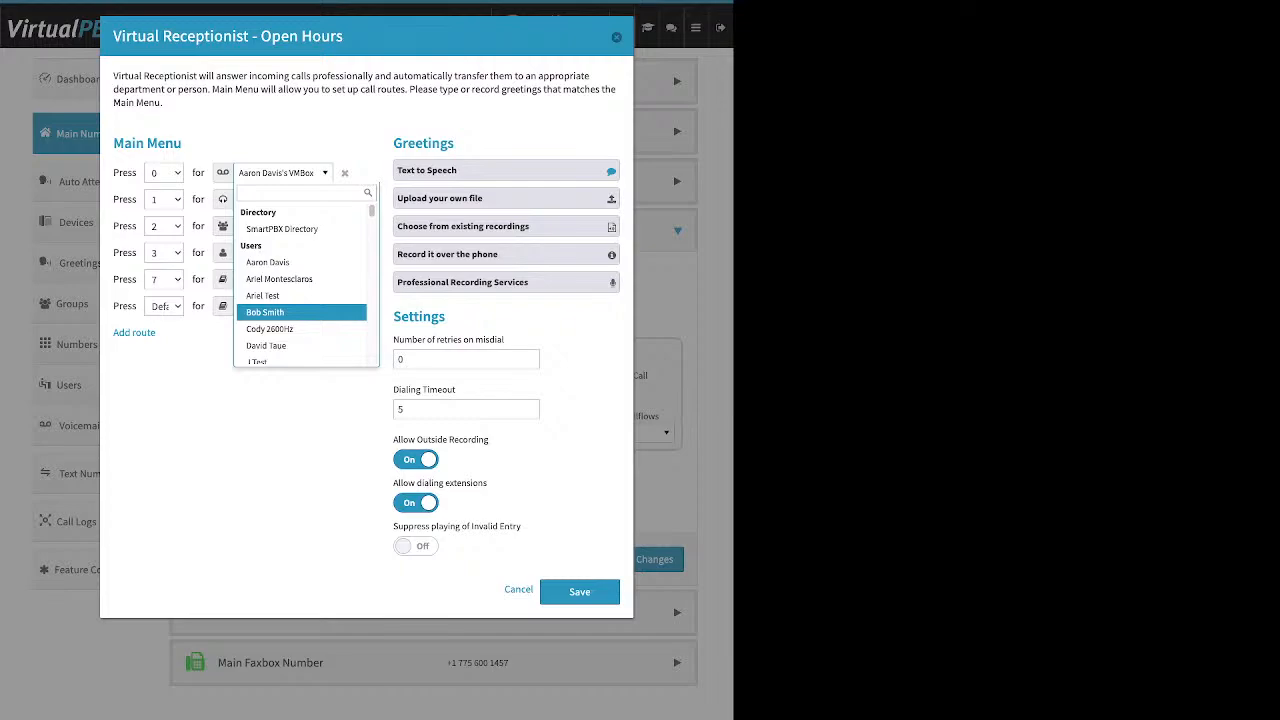
scroll(300, 260, "down", 5)
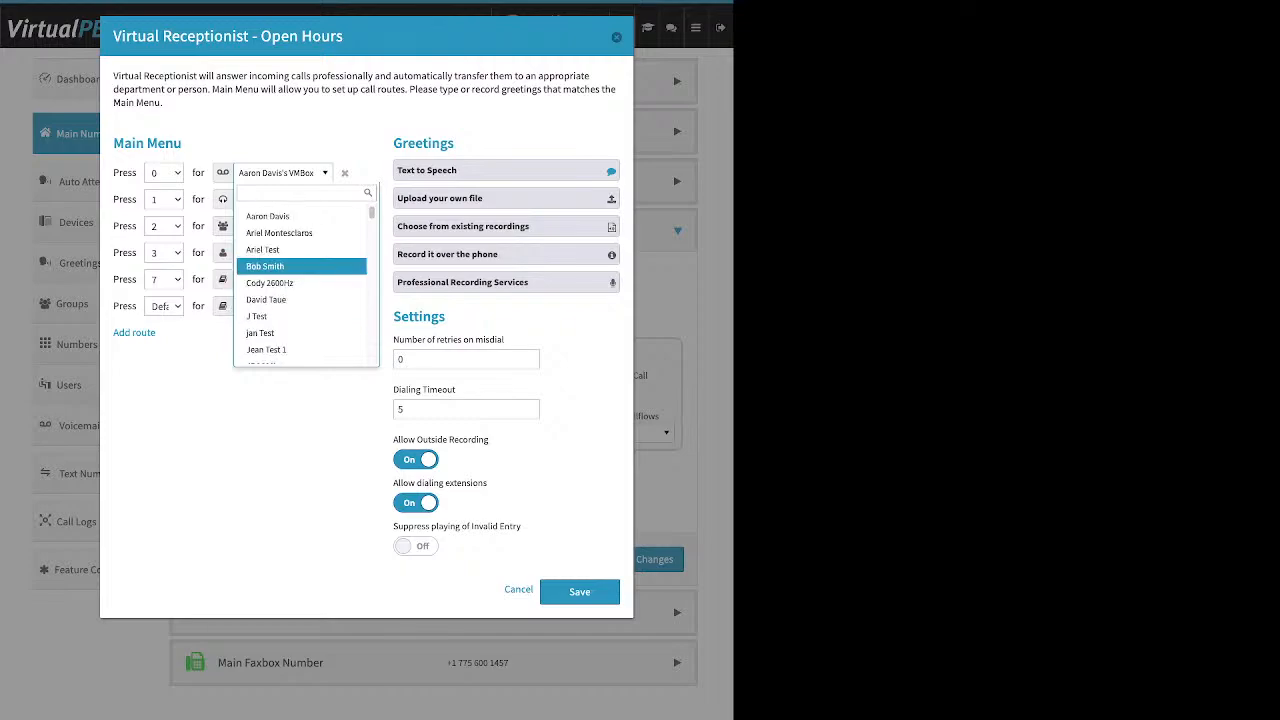
scroll(300, 280, "up", 1)
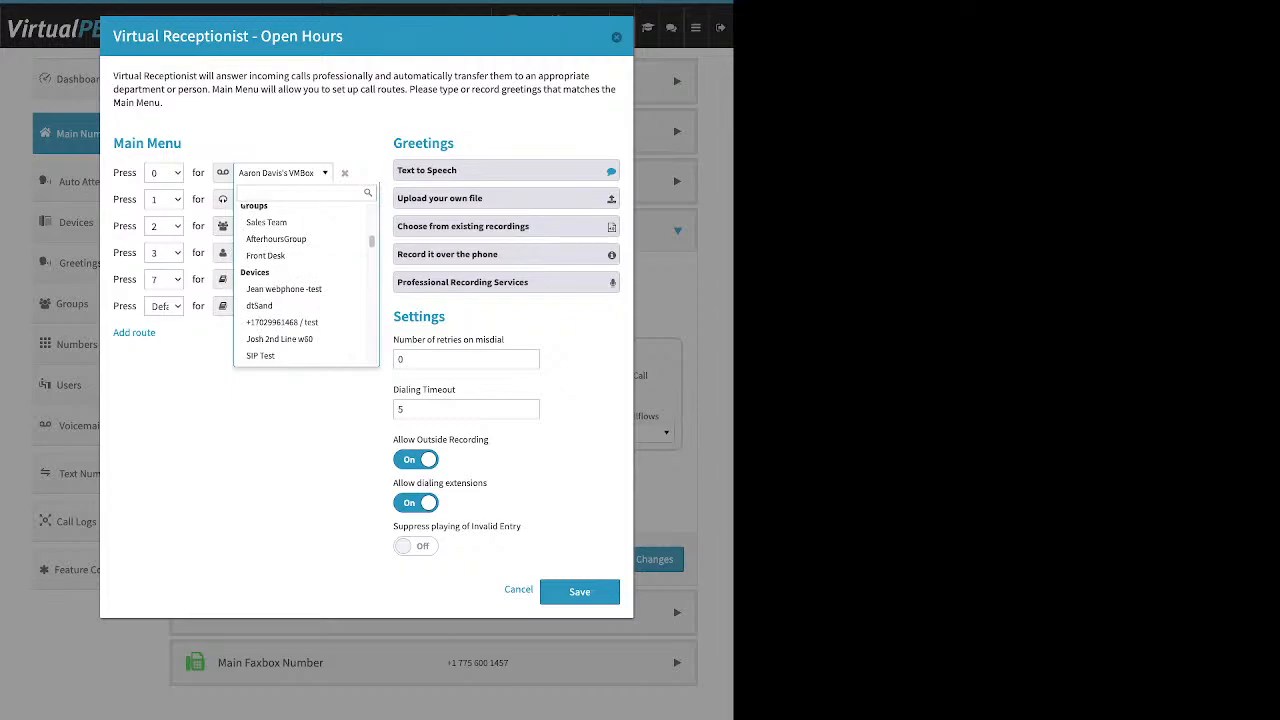
scroll(300, 280, "down", 5)
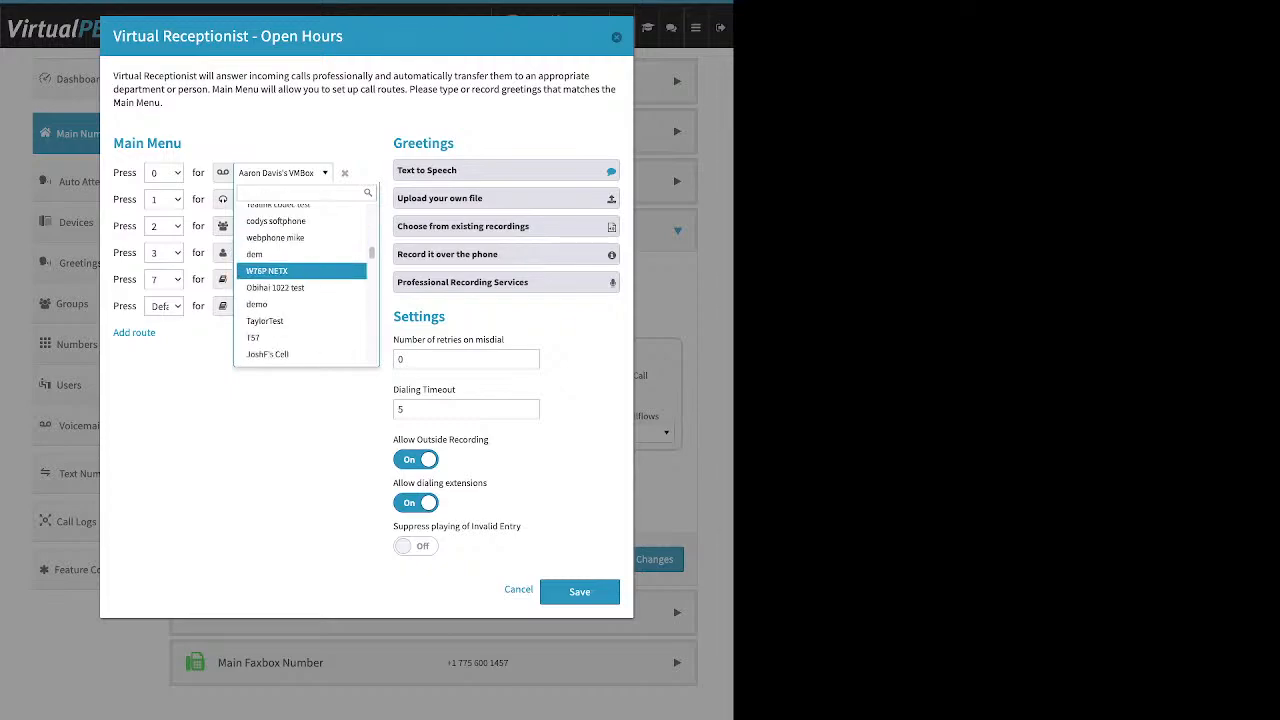
scroll(300, 267, "down", 6)
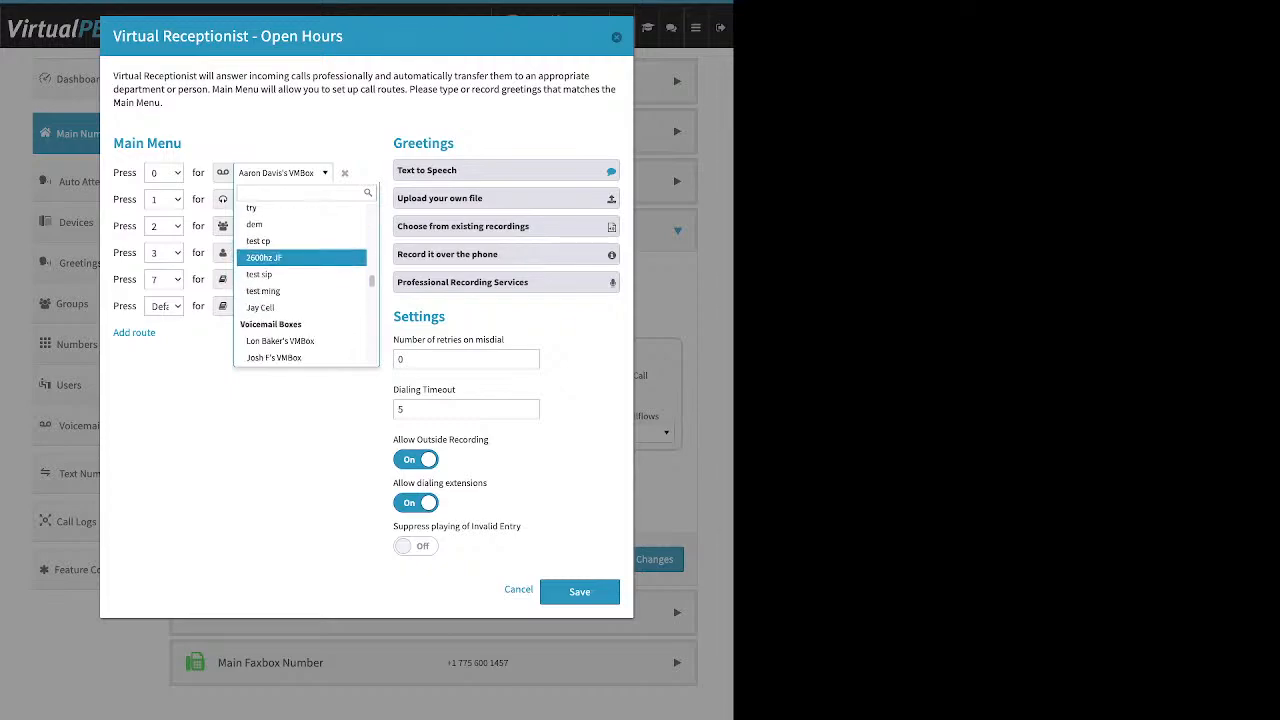
scroll(300, 275, "down", 5)
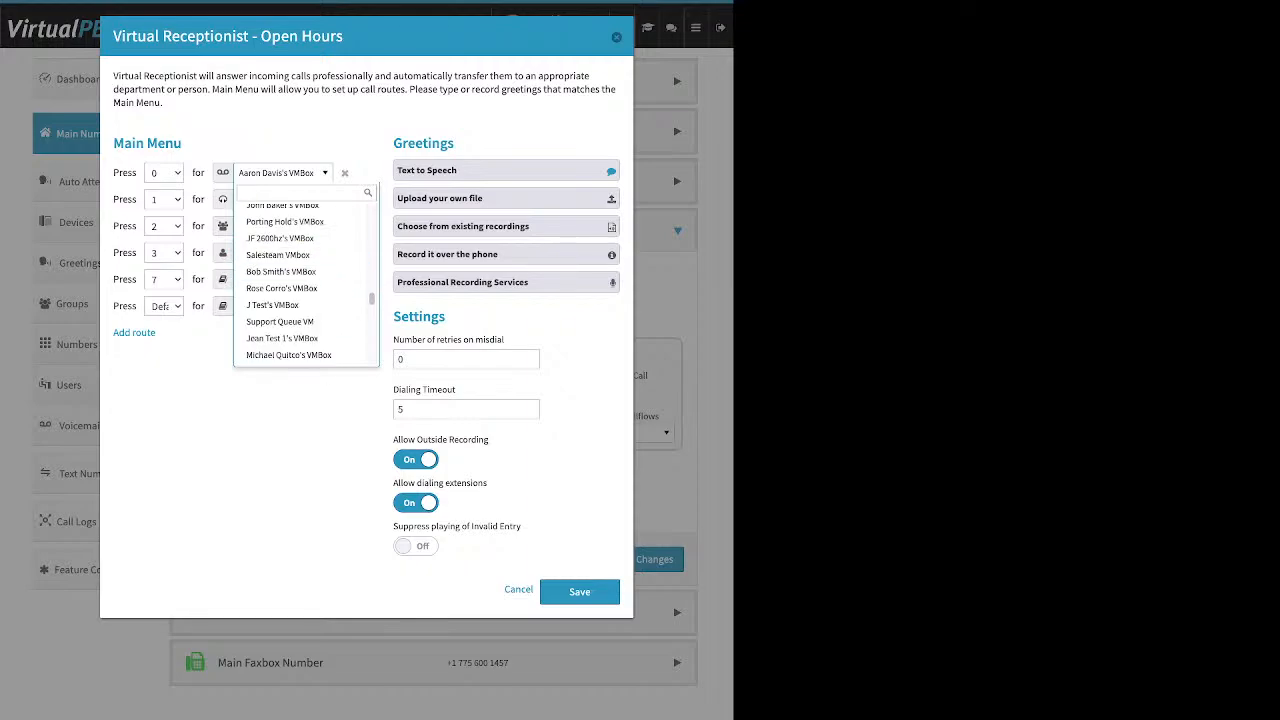
key("Escape")
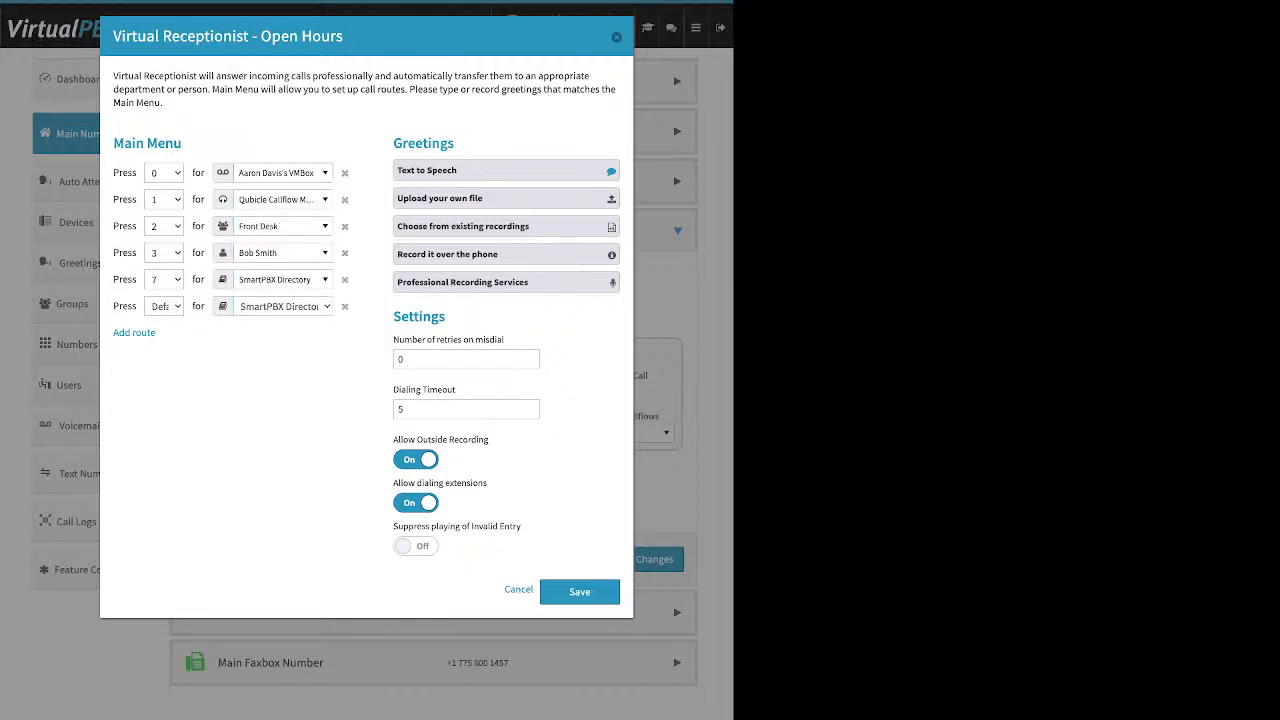
Step: Try extending the text-to-speech greeting with "Press 2 to speak to the operator" and a press 3 option for a named user, closing without updating
left_click_drag(455, 143, 393, 143)
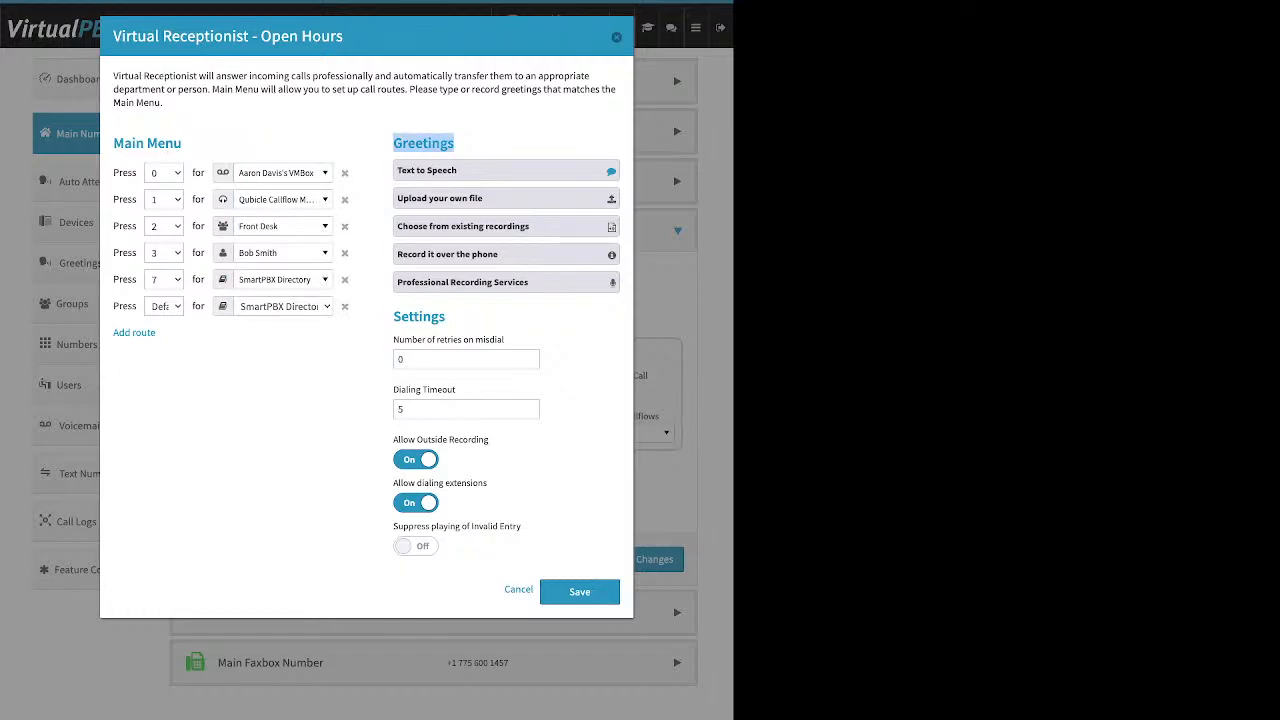
left_click(506, 171)
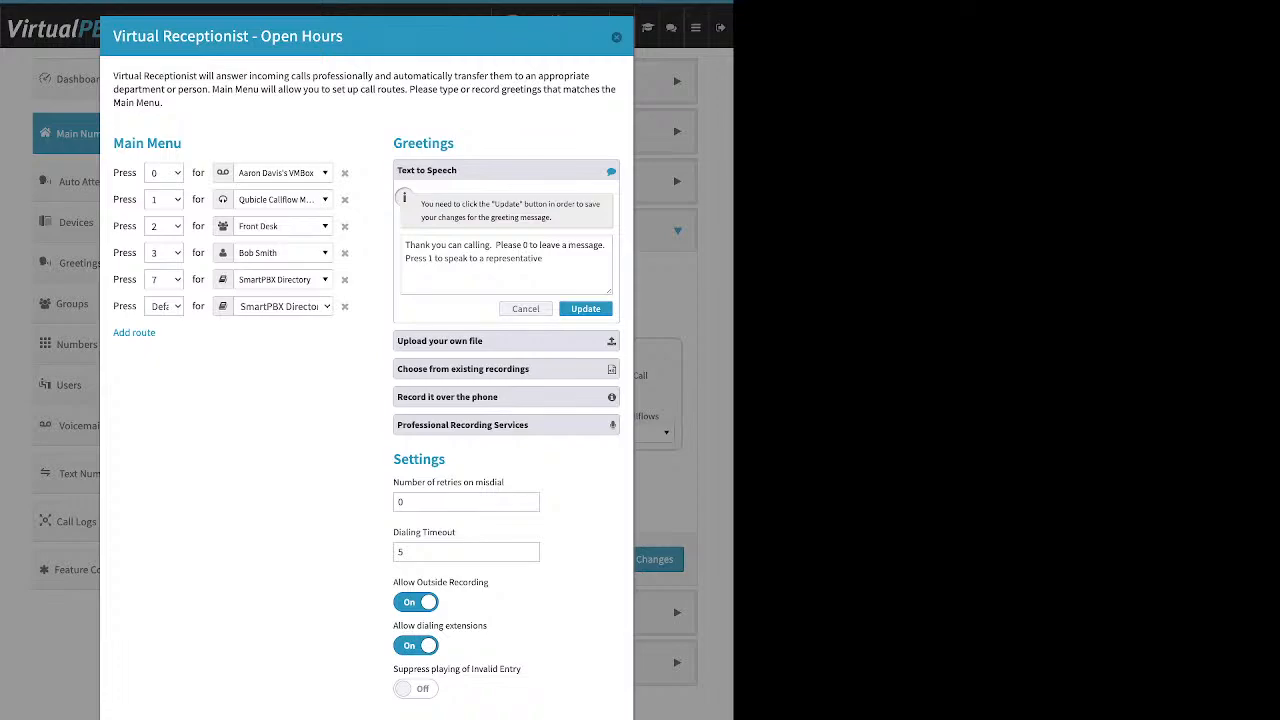
left_click(429, 259)
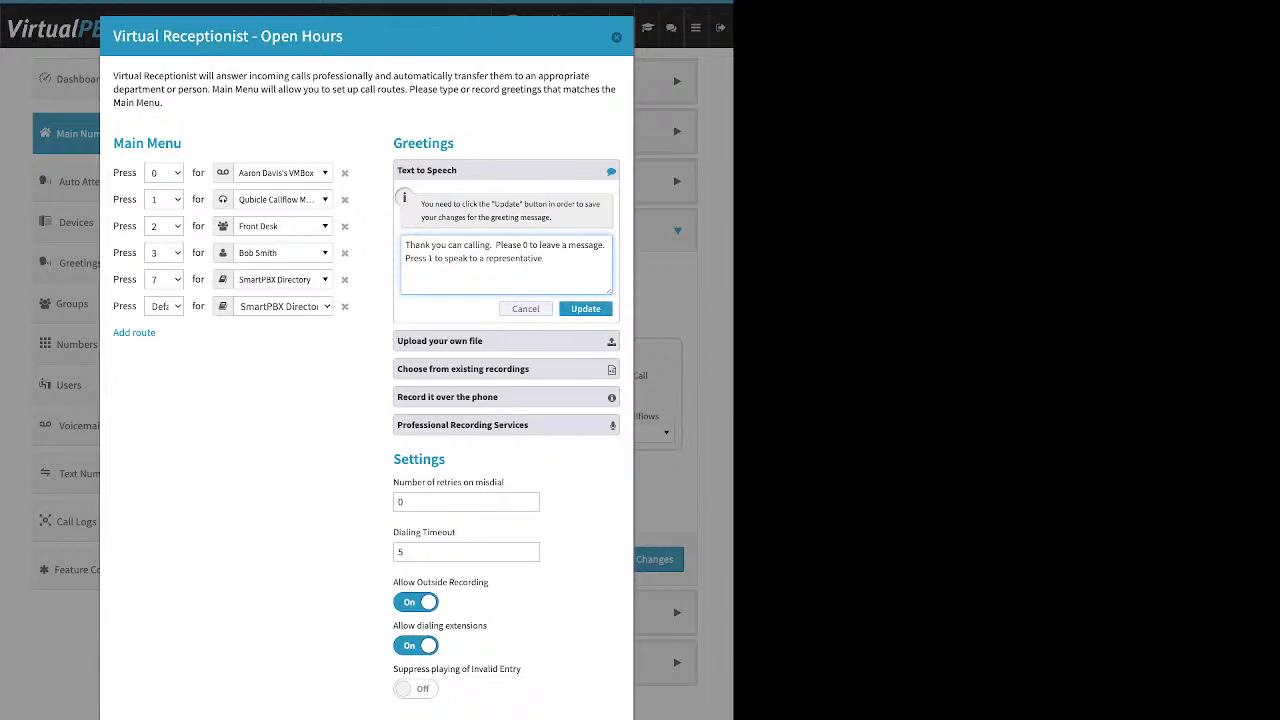
type(". Press 2 to speak to the operator, press 3 to spe")
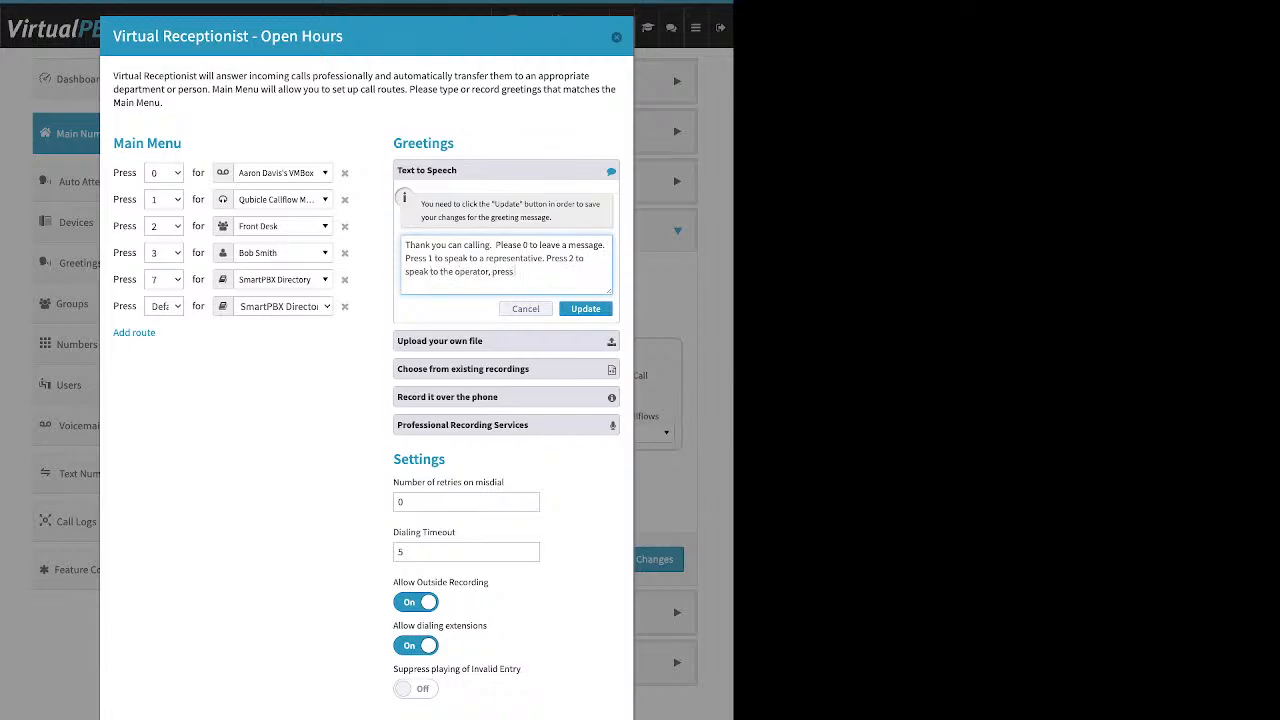
type("ak to Bob")
left_click(616, 37)
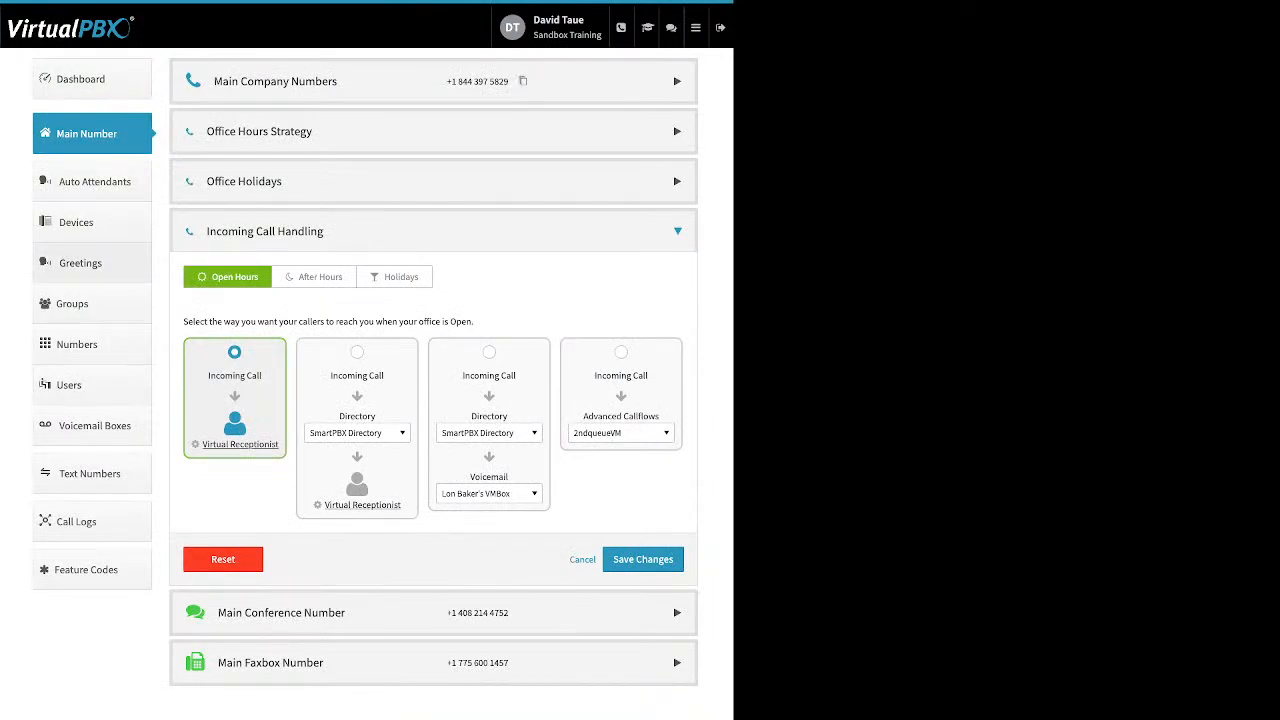
Step: Check the account's Greetings list, and return to the Open Hours Virtual Receptionist settings of the main number
left_click(80, 263)
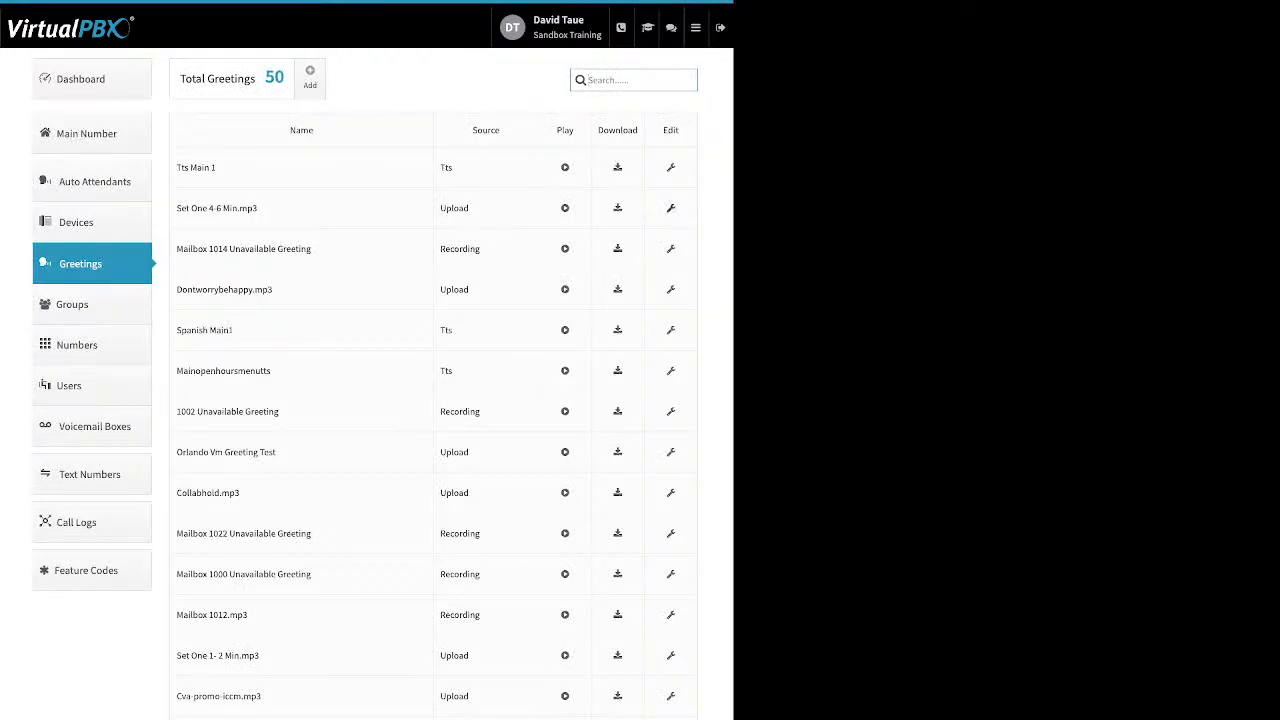
left_click(86, 133)
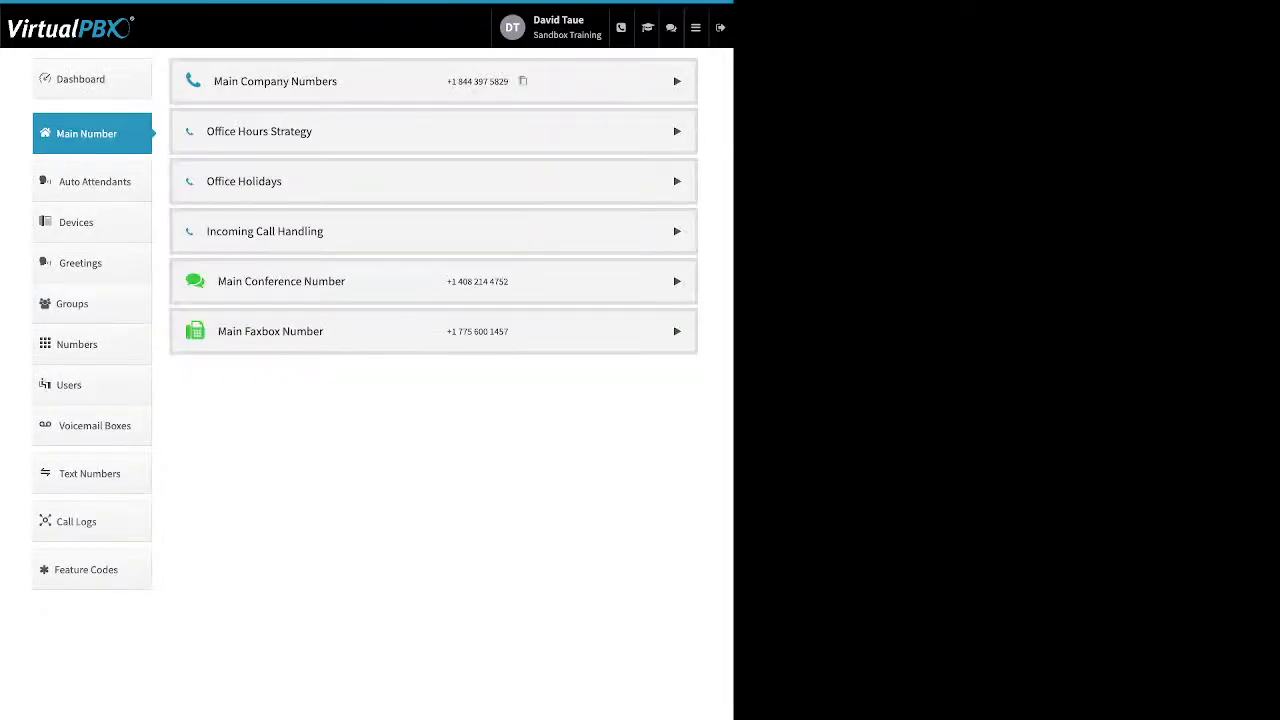
left_click(433, 231)
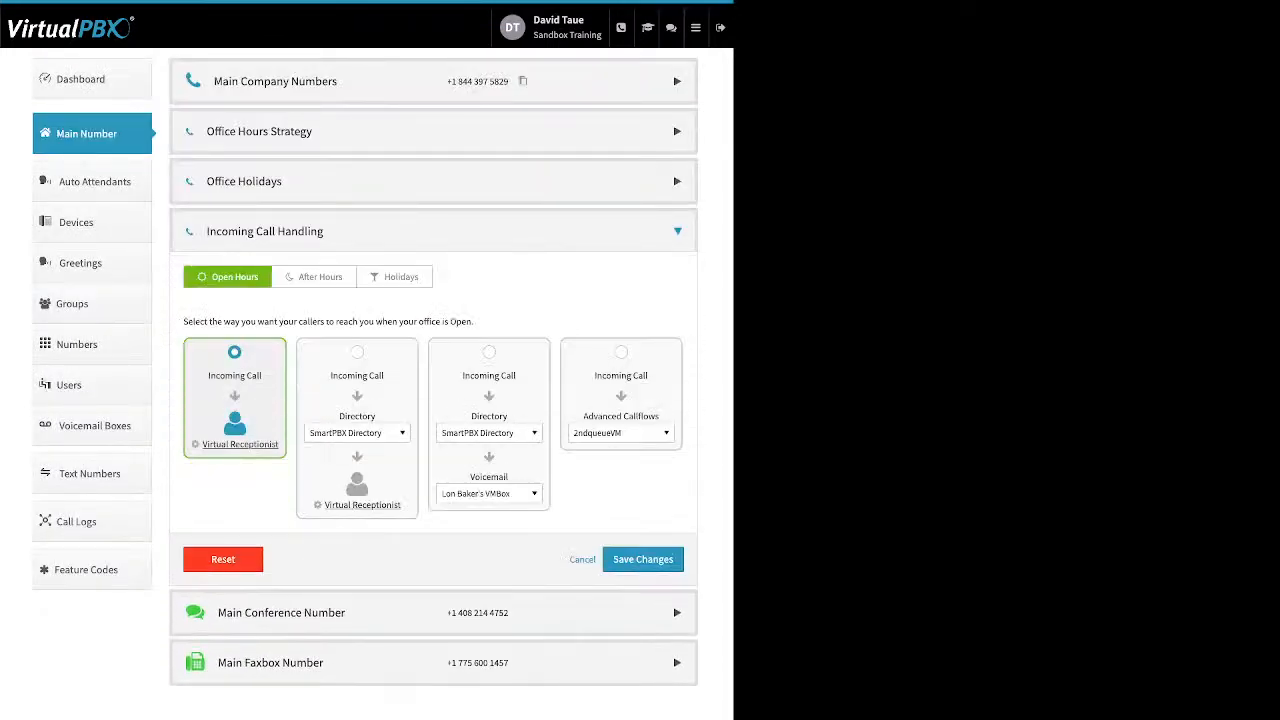
left_click(240, 444)
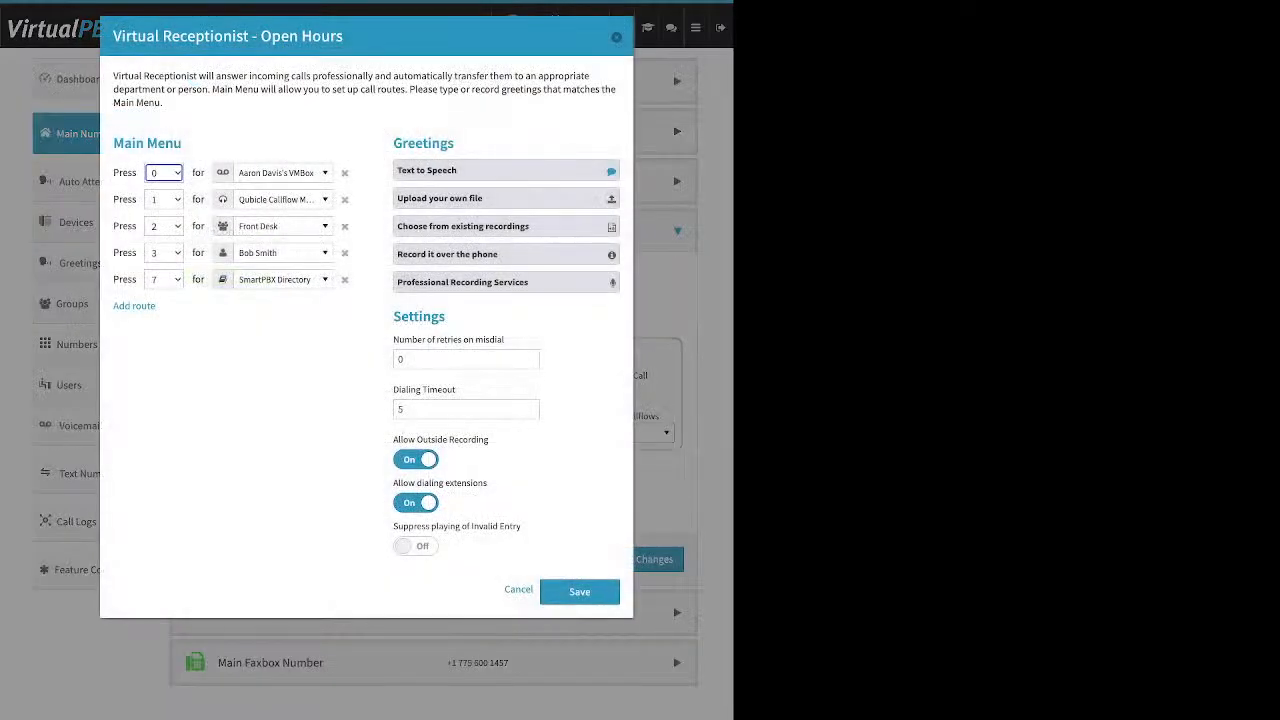
Step: Review the greeting options for uploading a file, choosing an existing recording and recording over the phone
left_click(506, 198)
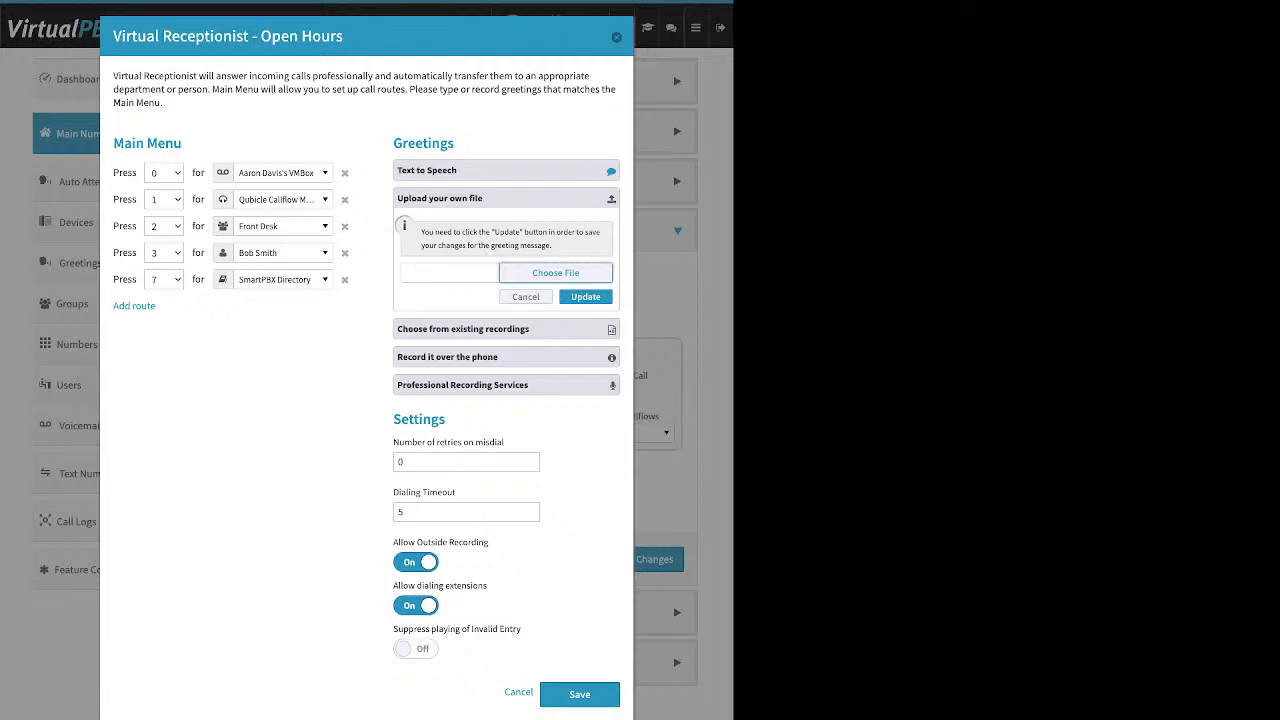
left_click(506, 329)
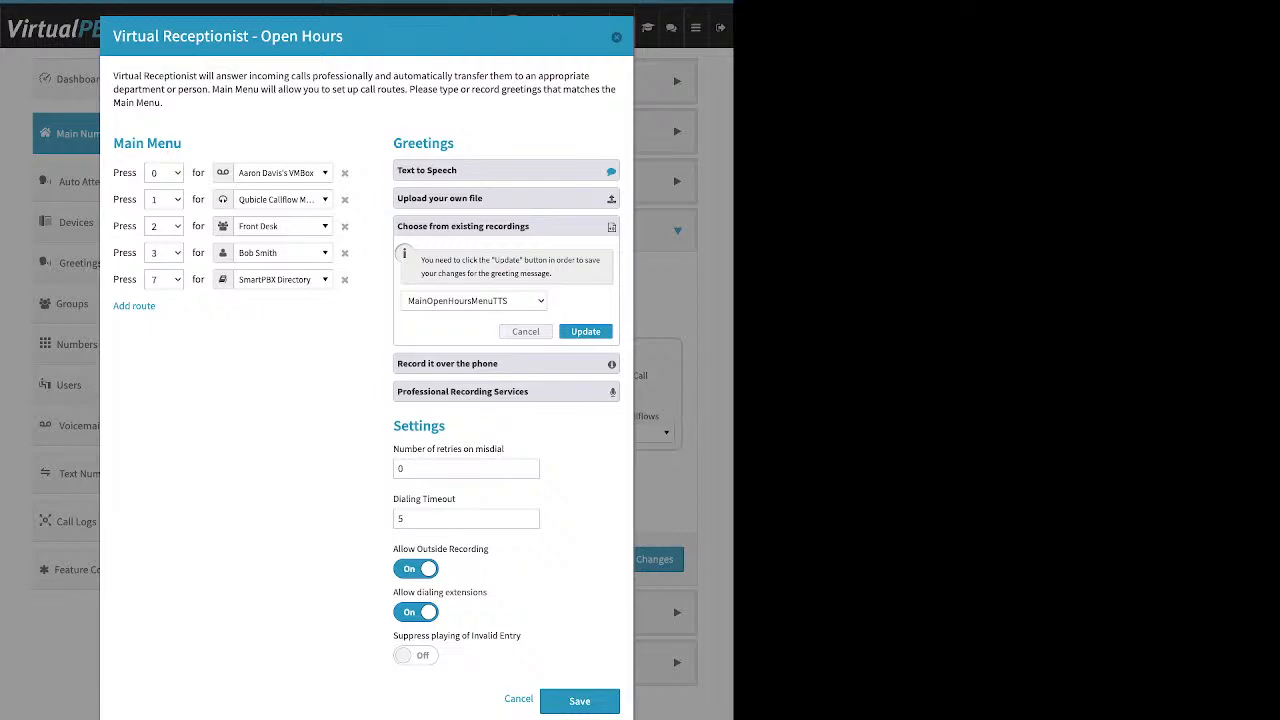
left_click(506, 364)
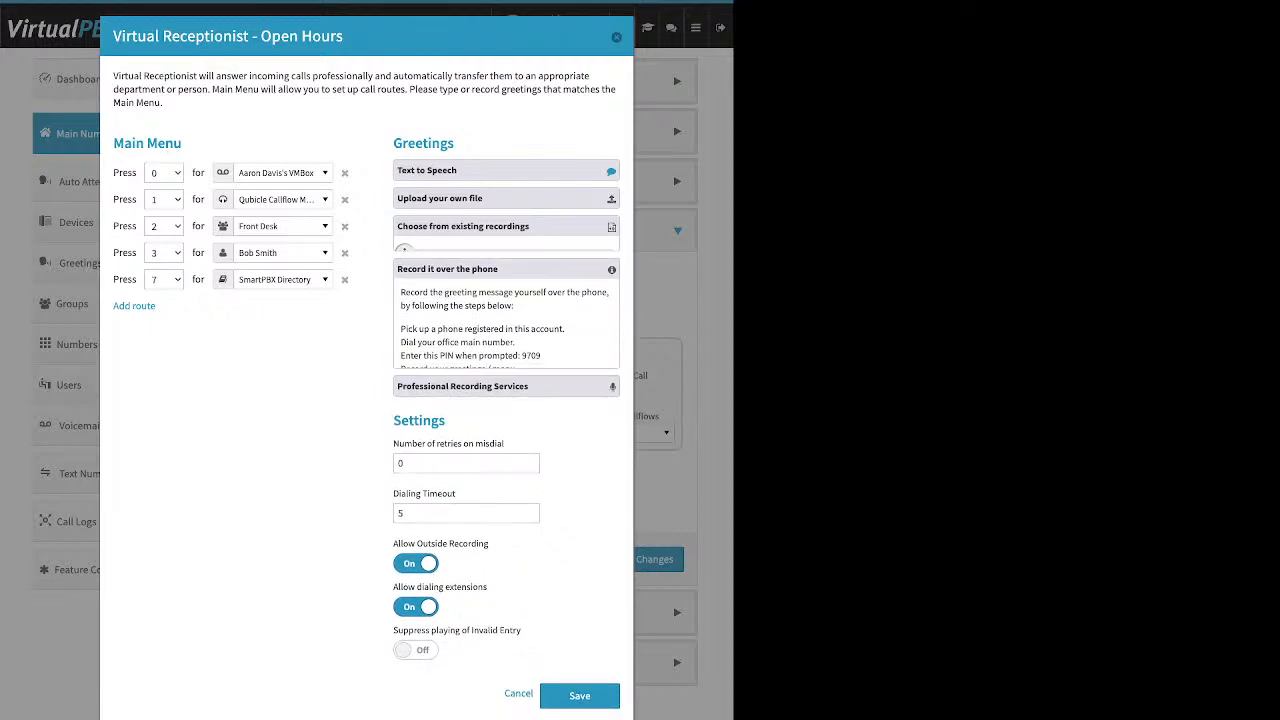
left_click_drag(400, 314, 565, 314)
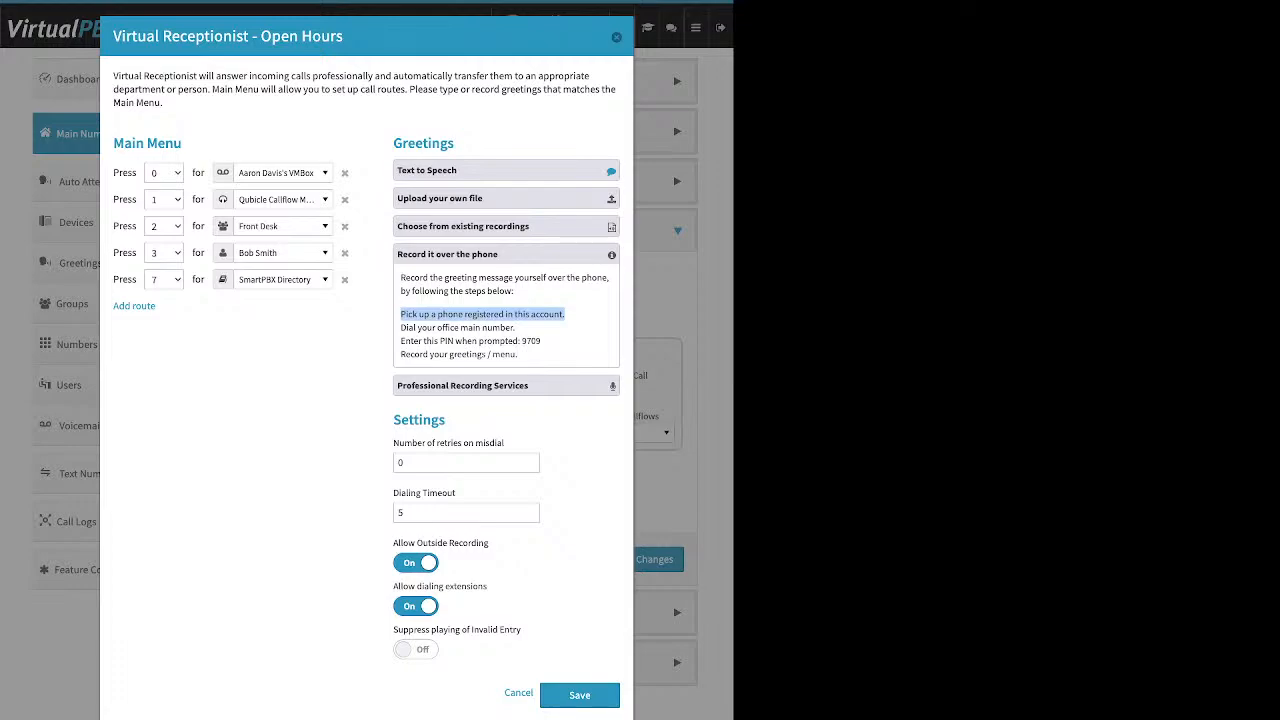
left_click(484, 328)
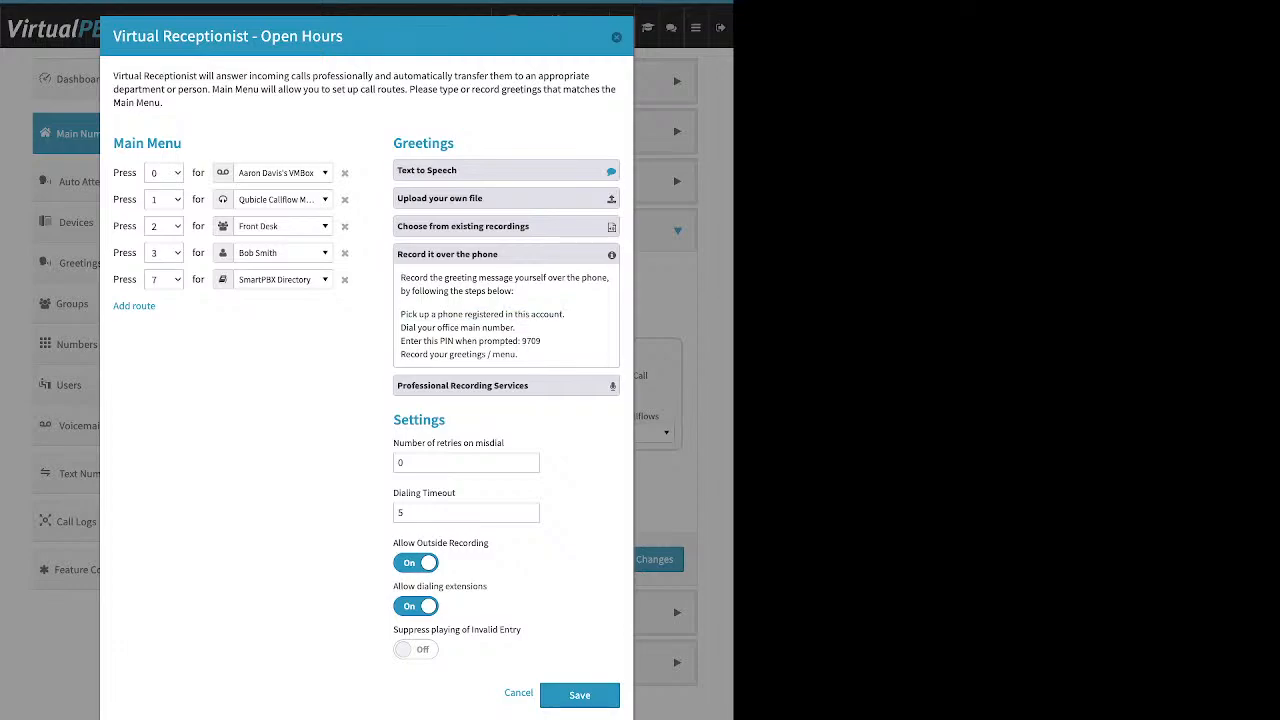
Step: Turn off Allow Outside Recording in the Open Hours Virtual Receptionist settings
double_click(419, 420)
left_click_drag(489, 543, 393, 543)
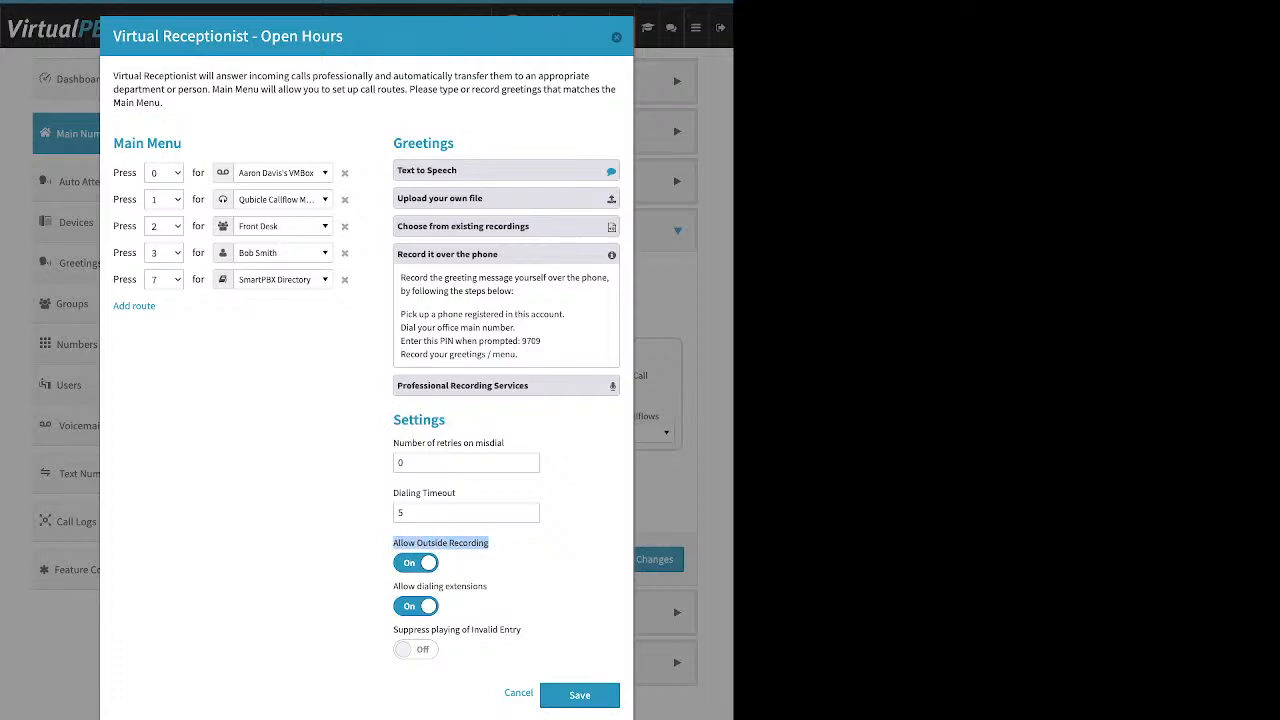
left_click(416, 563)
left_click(416, 563)
left_click(416, 563)
Step: Review the Professional Recording Services offer and the file upload option for greetings, leaving all greeting options collapsed
left_click(500, 386)
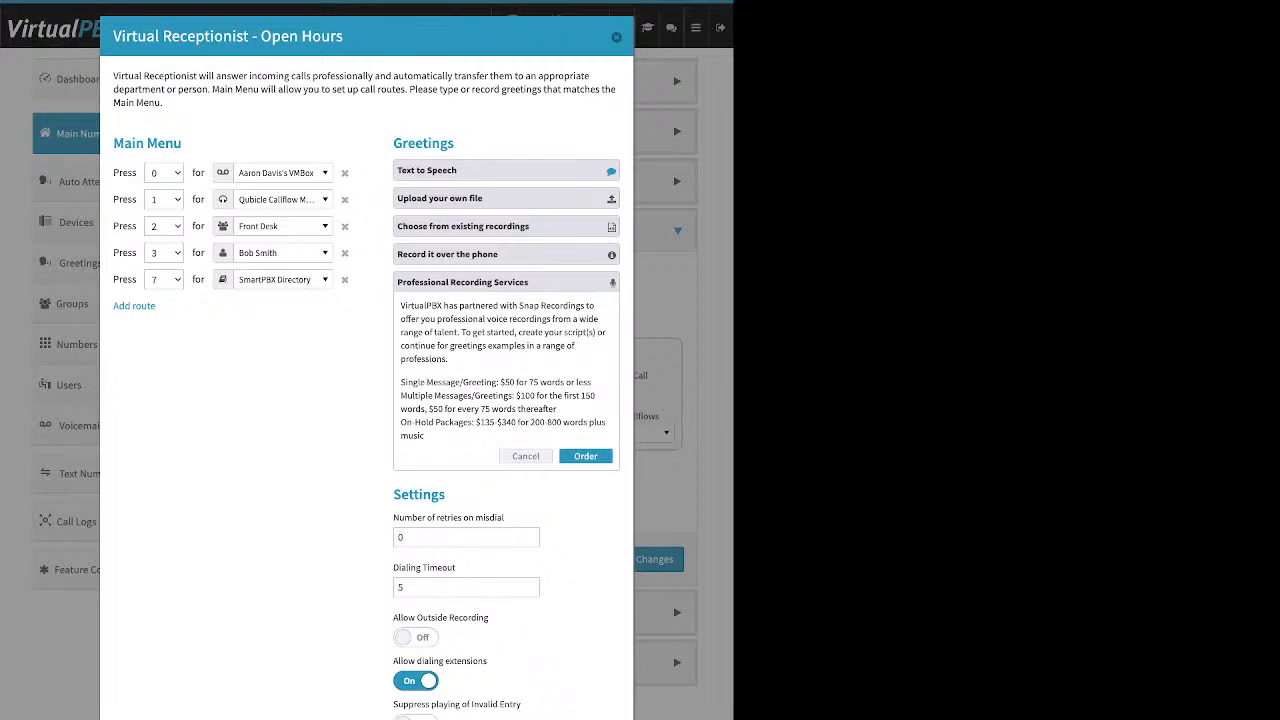
left_click(506, 198)
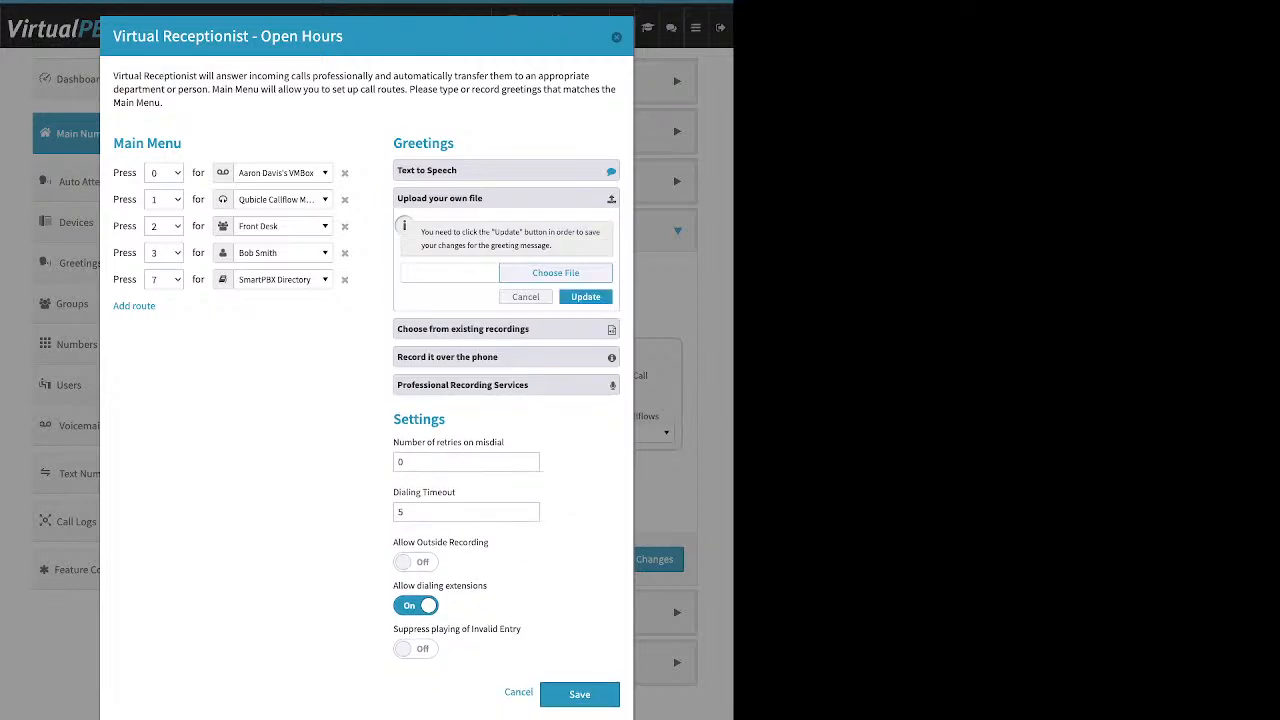
left_click(506, 198)
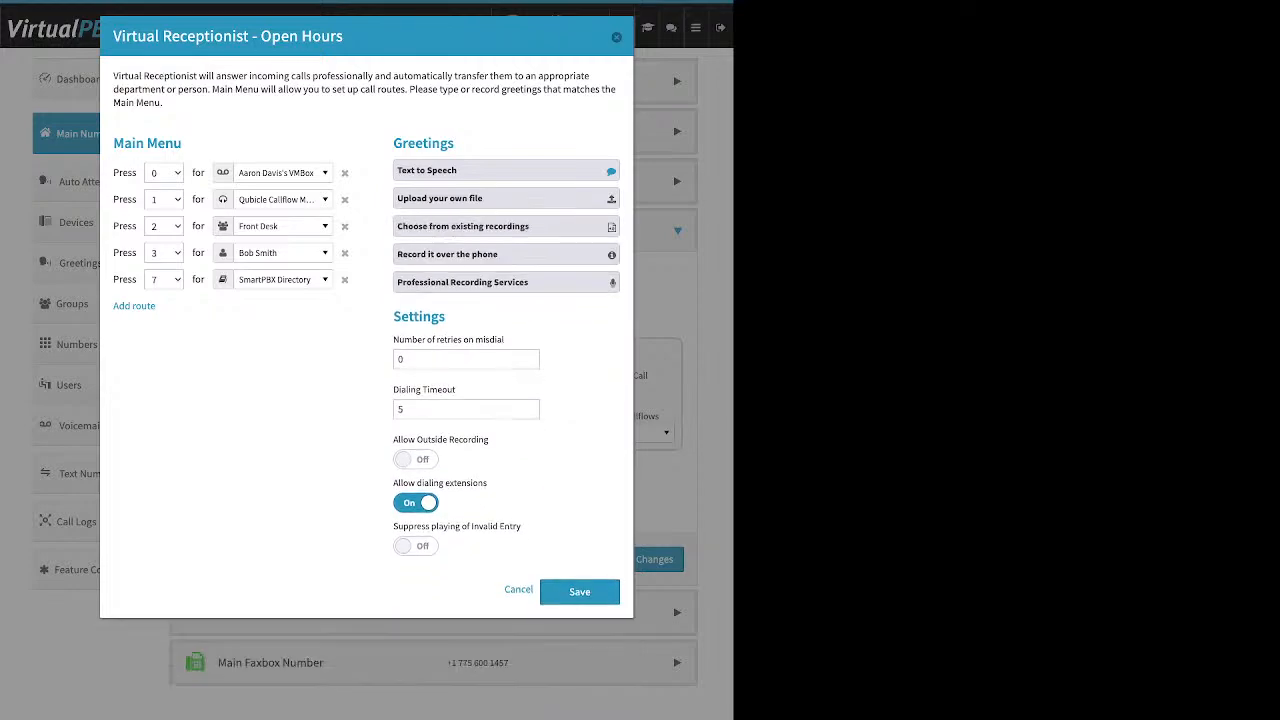
Step: Set the number of retries on misdial to 2, and add a trial Main Menu route and remove it again
left_click_drag(504, 339, 393, 339)
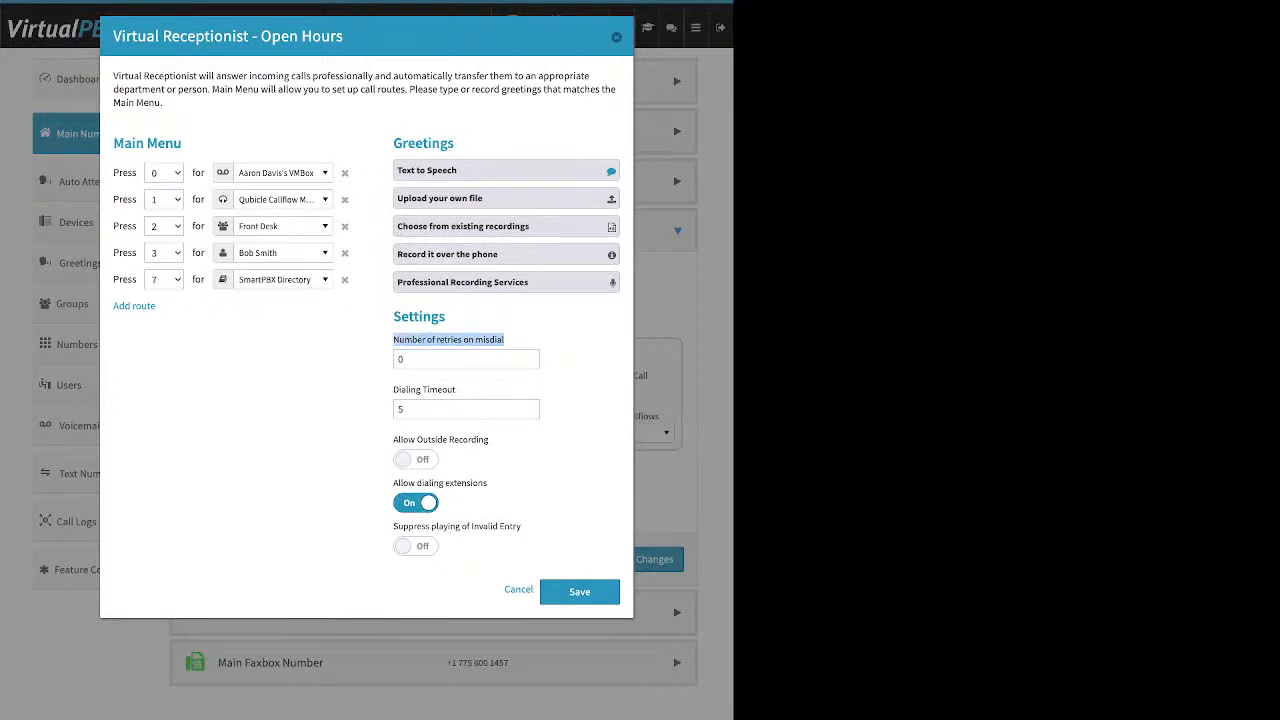
double_click(401, 359)
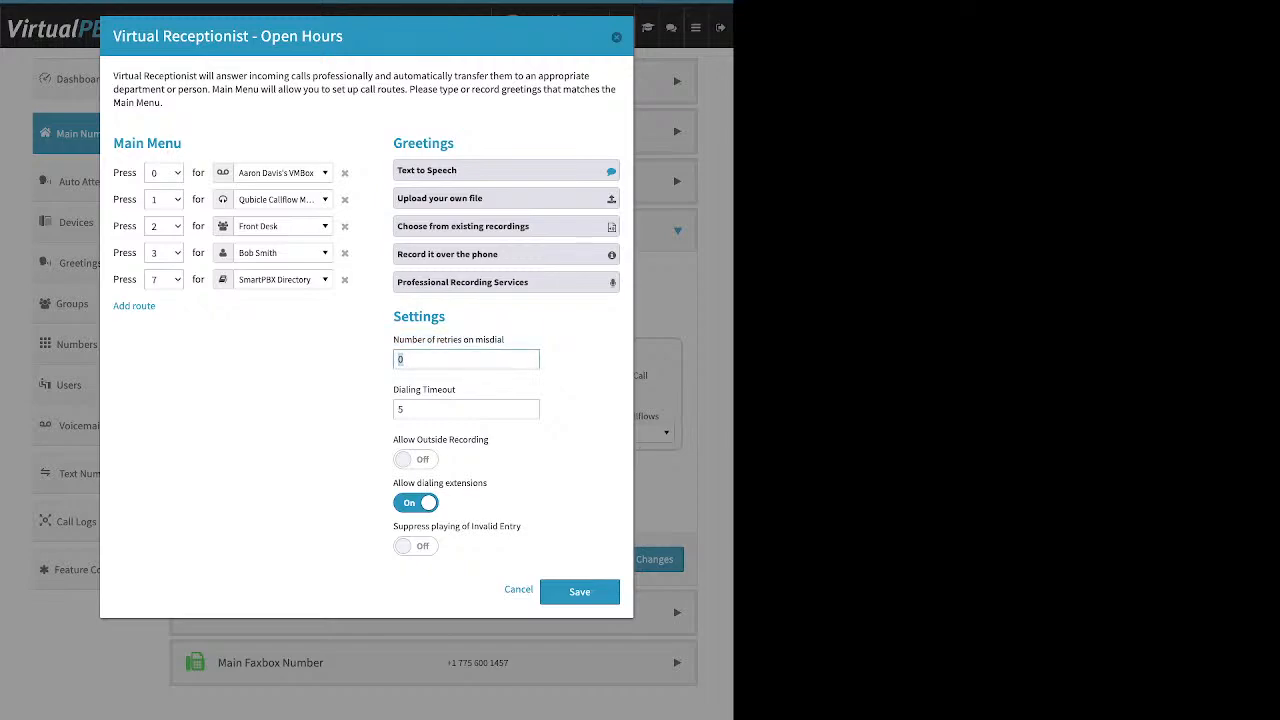
type("2")
left_click(134, 305)
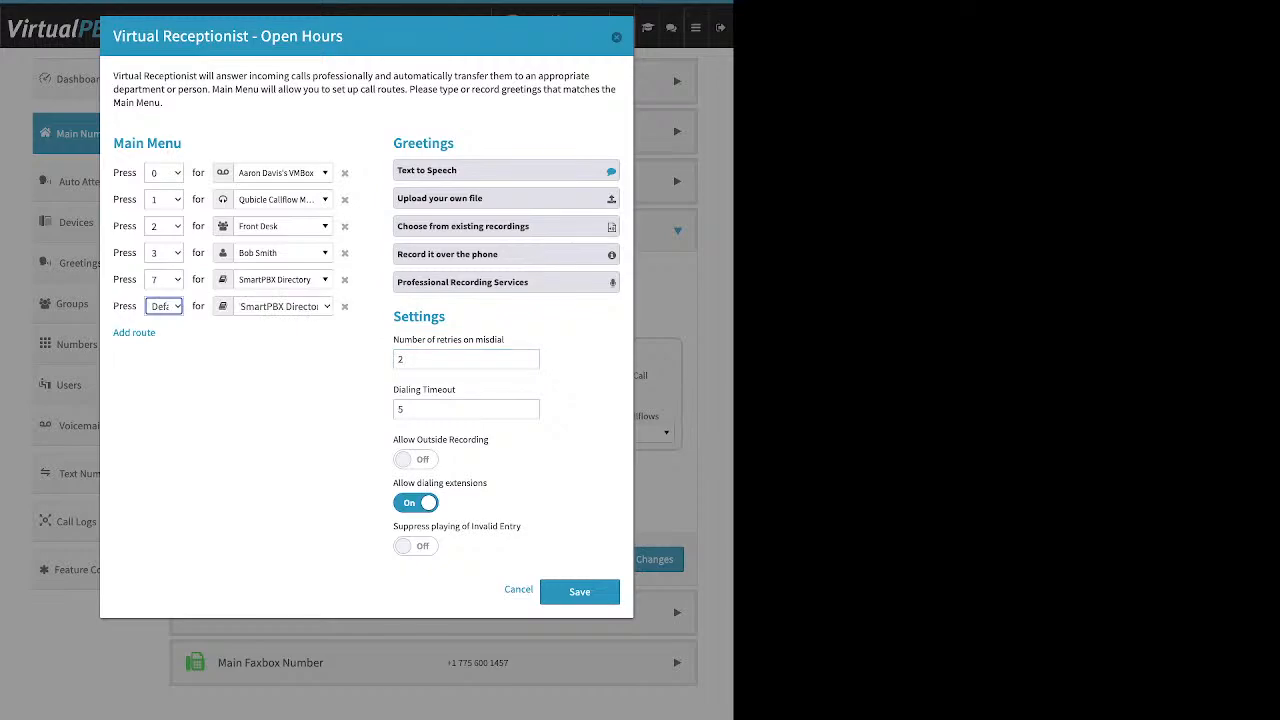
left_click(345, 307)
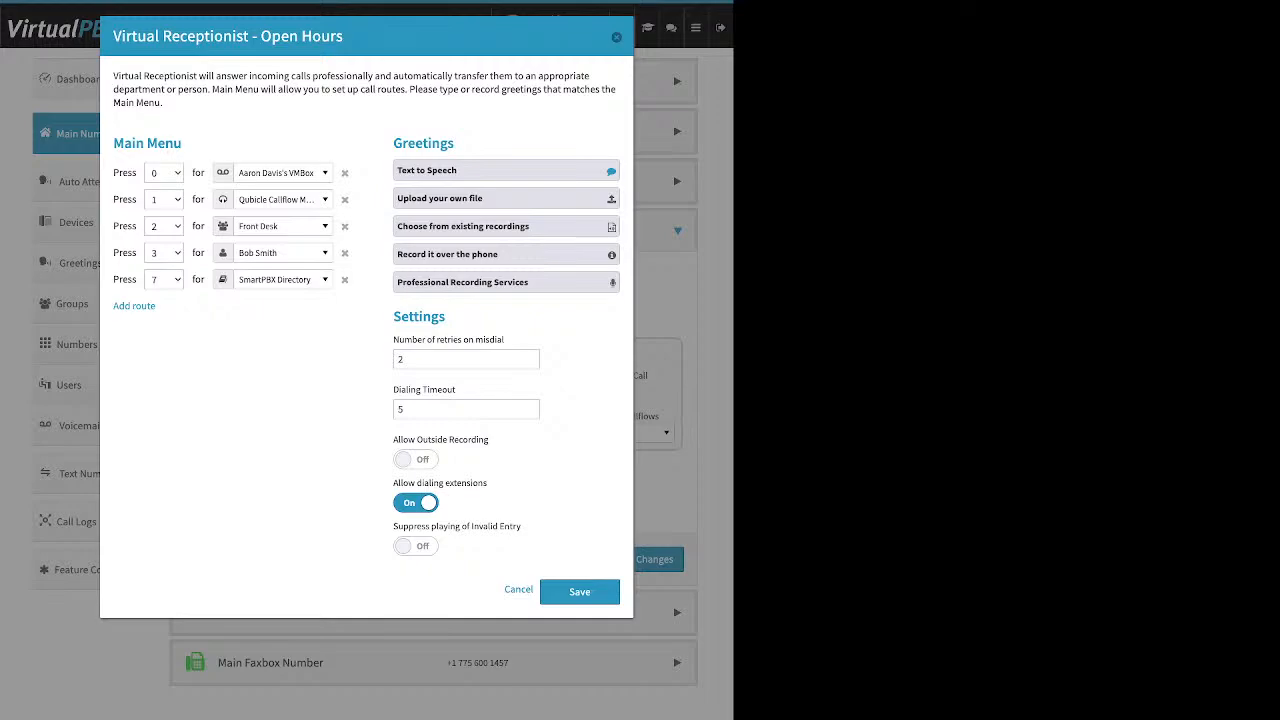
Step: Review the Dialing Timeout setting, and switch Allow dialing extensions off and back on
left_click(399, 409)
triple_click(424, 390)
left_click(456, 390)
triple_click(440, 483)
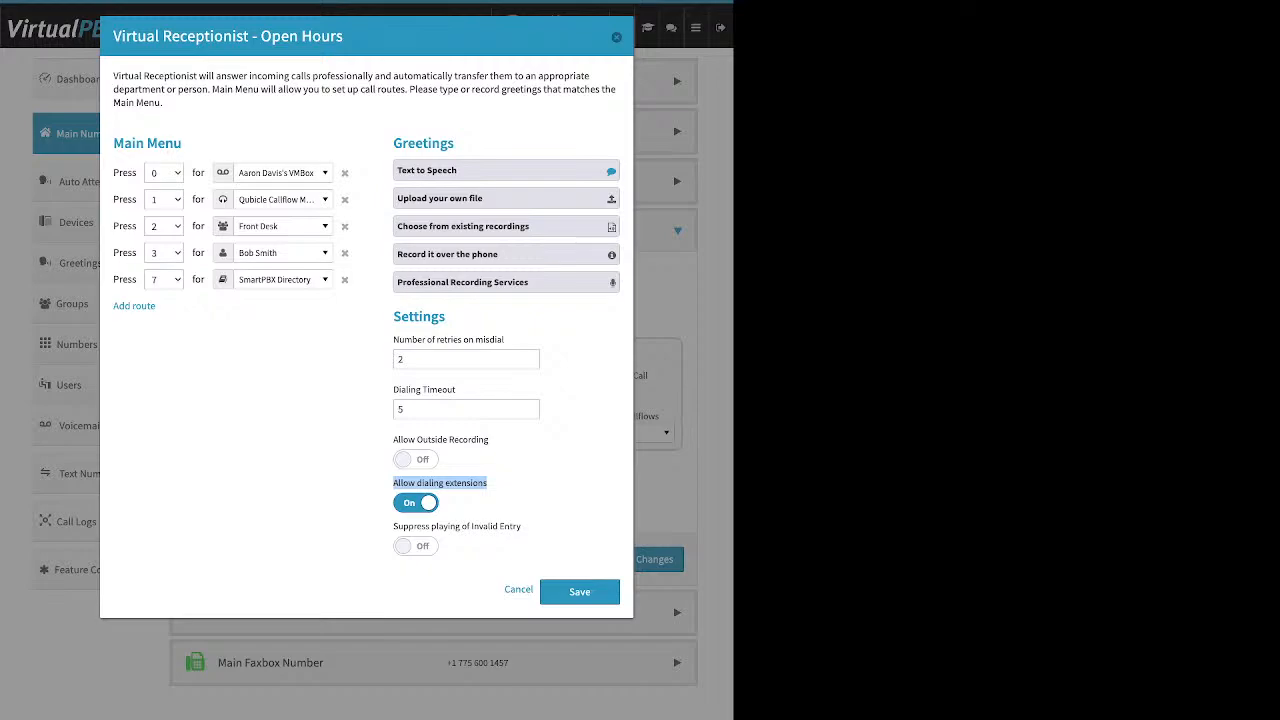
left_click(500, 484)
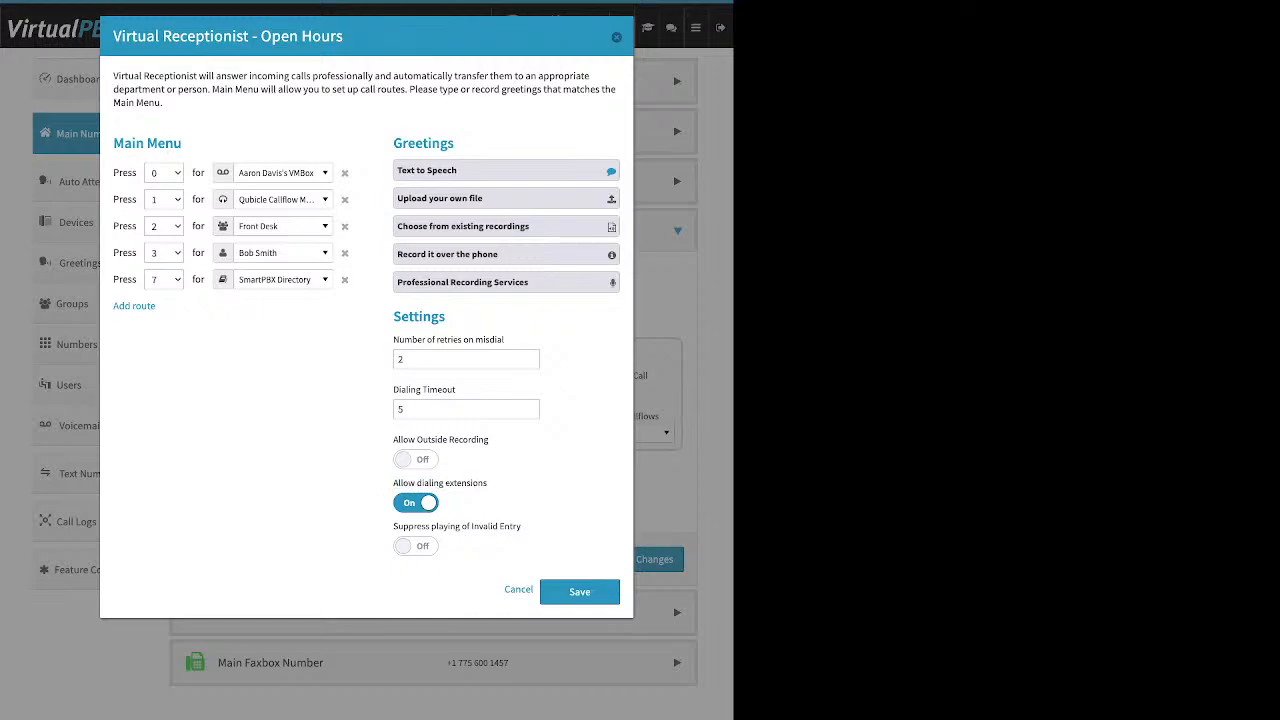
left_click(416, 503)
left_click(416, 503)
Step: Turn on Suppress playing of Invalid Entry and save the Open Hours Virtual Receptionist
left_click_drag(521, 526, 393, 526)
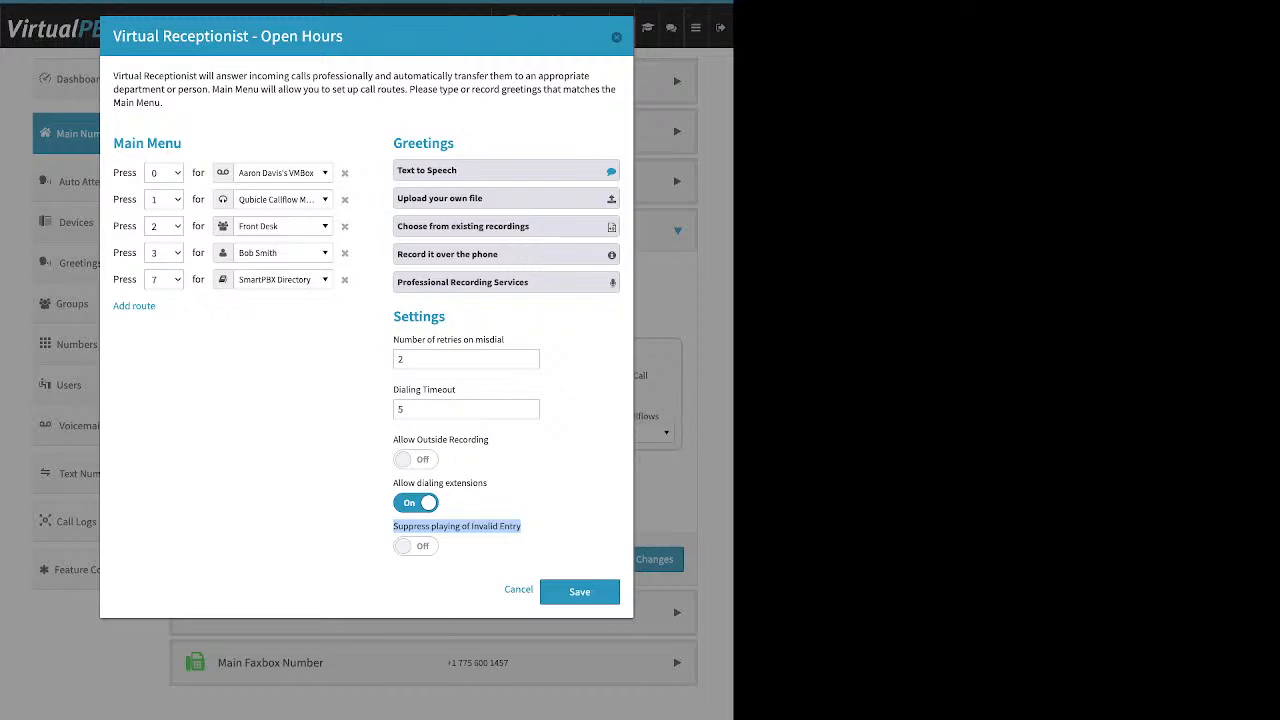
left_click(416, 546)
left_click_drag(184, 143, 132, 143)
left_click_drag(456, 143, 408, 143)
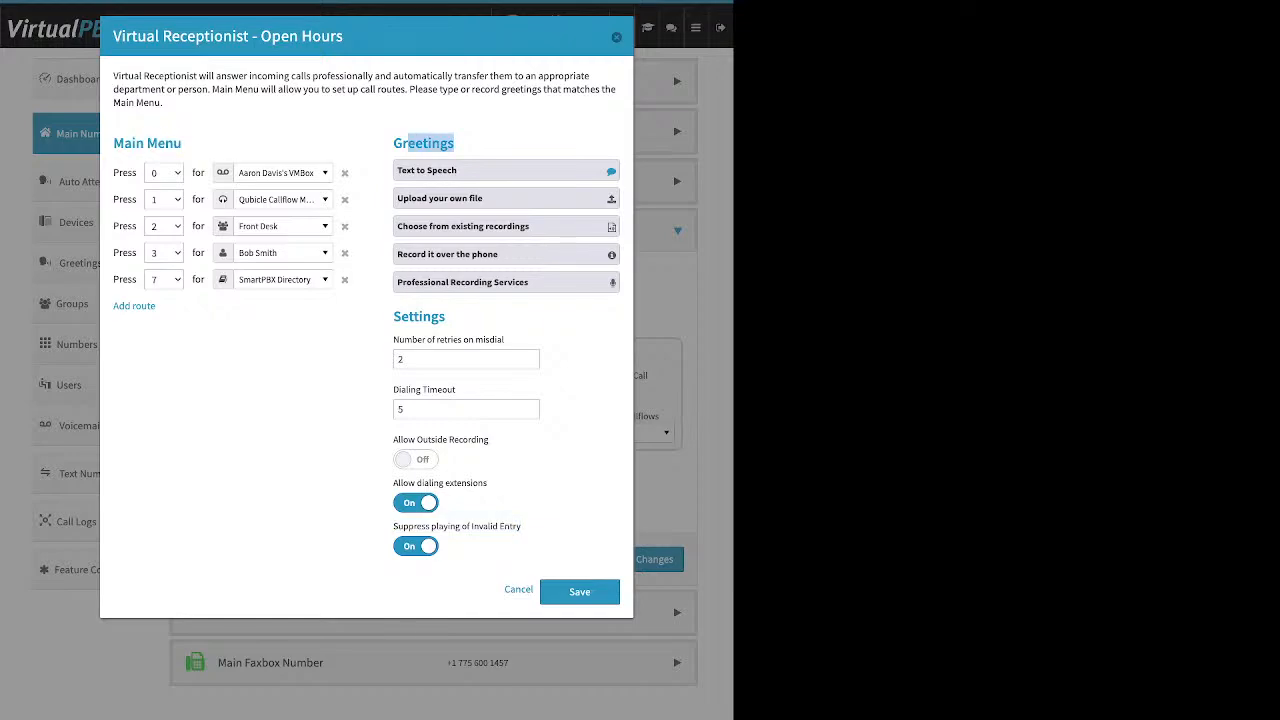
left_click_drag(393, 316, 423, 316)
left_click(423, 316)
left_click(579, 591)
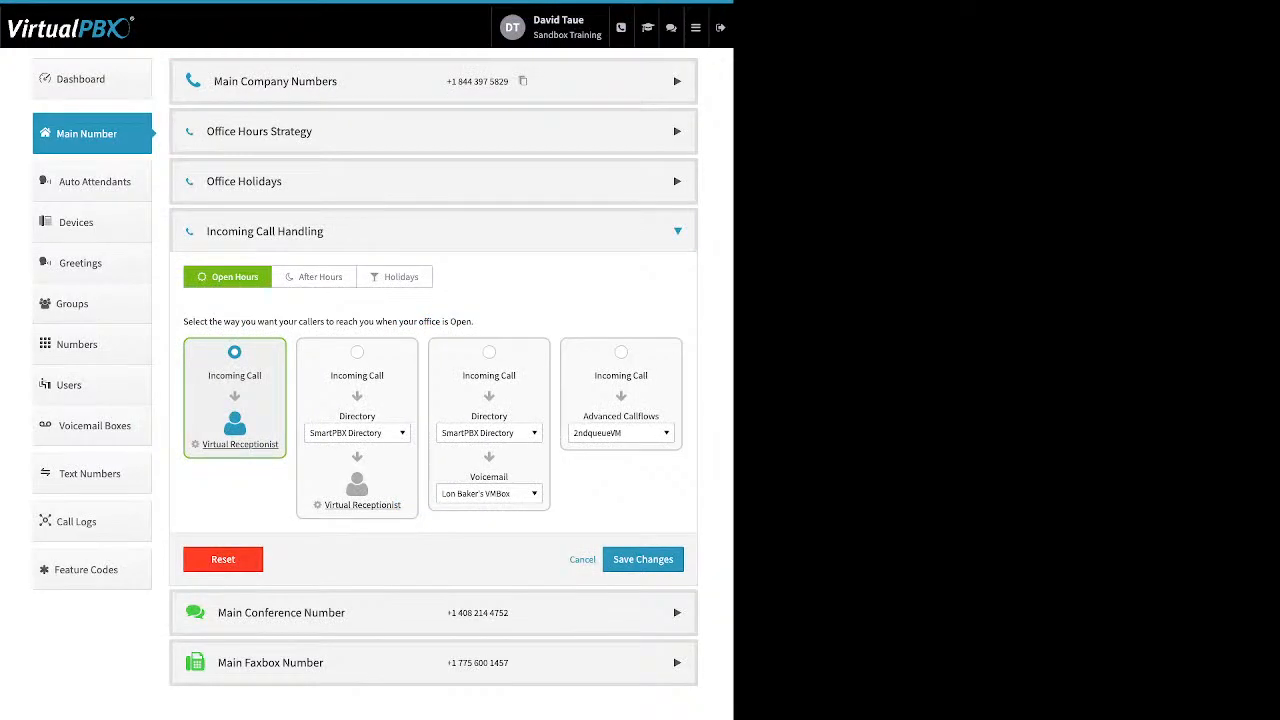
Step: Save the Open Hours call handling changes, and reopen Incoming Call Handling to view the After Hours options
left_click(643, 559)
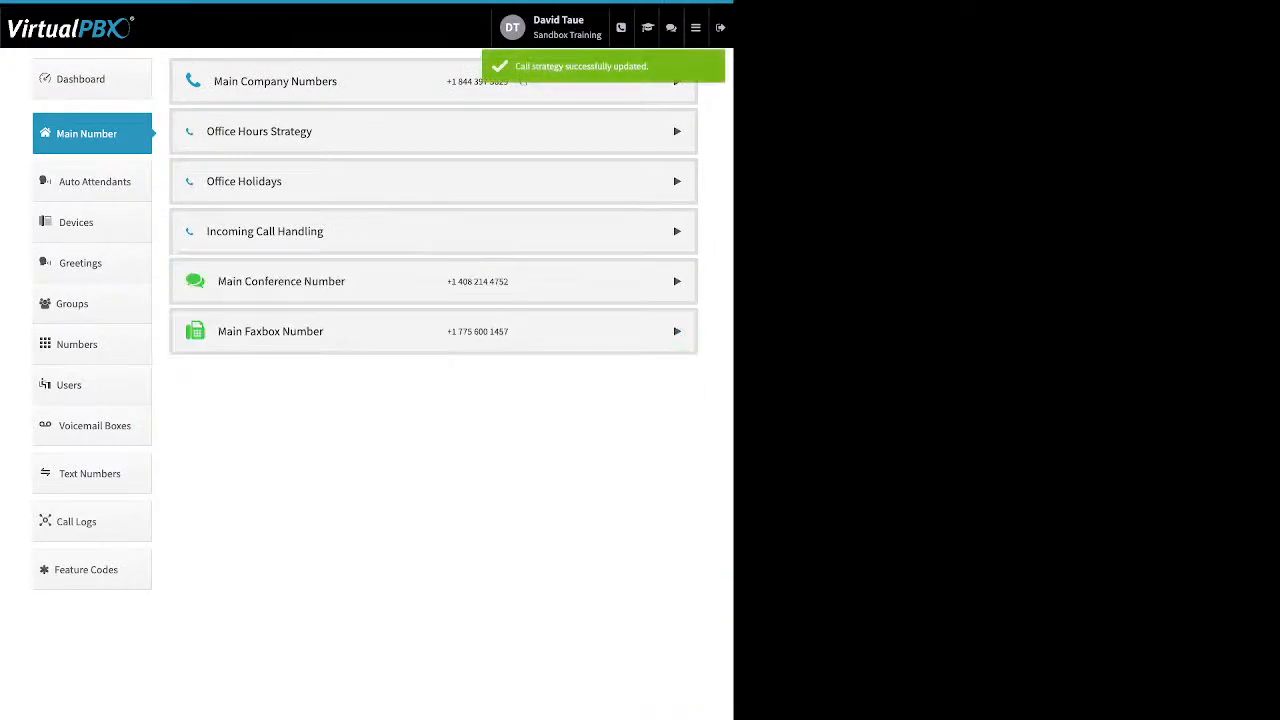
left_click(265, 231)
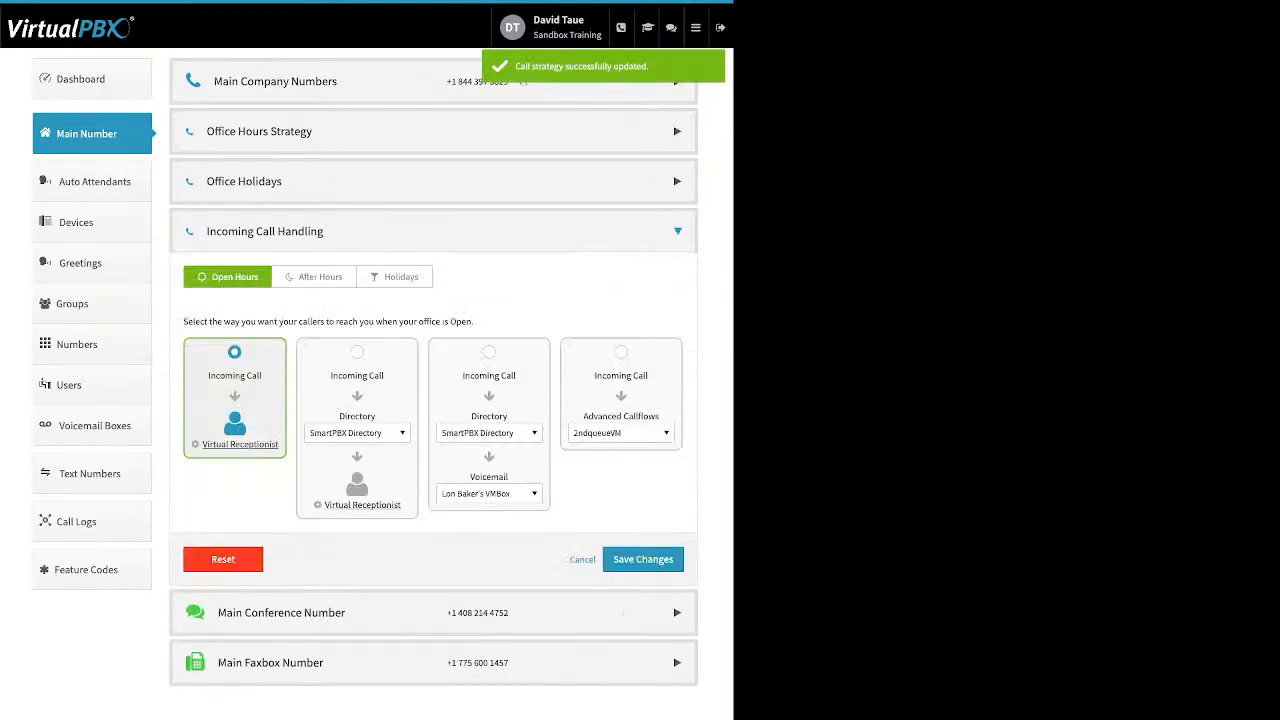
left_click(314, 277)
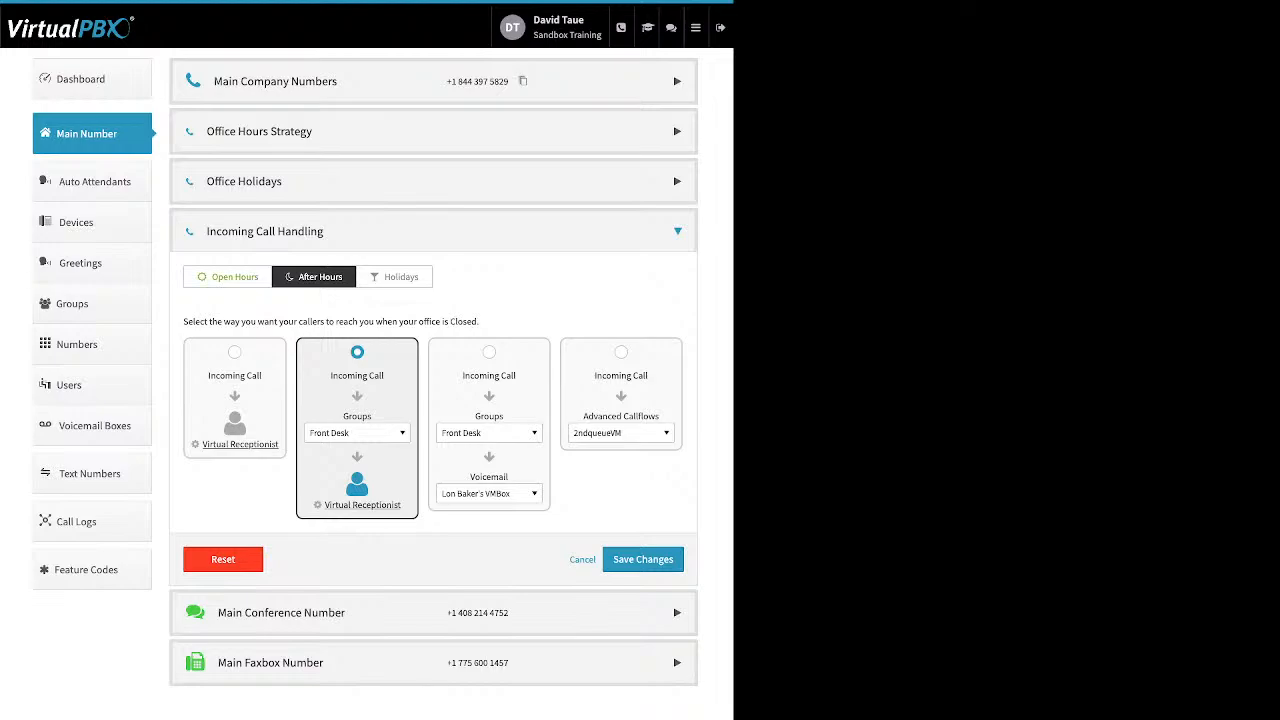
Step: Select the Open Hours flow that tries a destination before the Virtual Receptionist, and examine the users, queues, groups, devices and voicemail boxes it offers
left_click(228, 277)
left_click(357, 352)
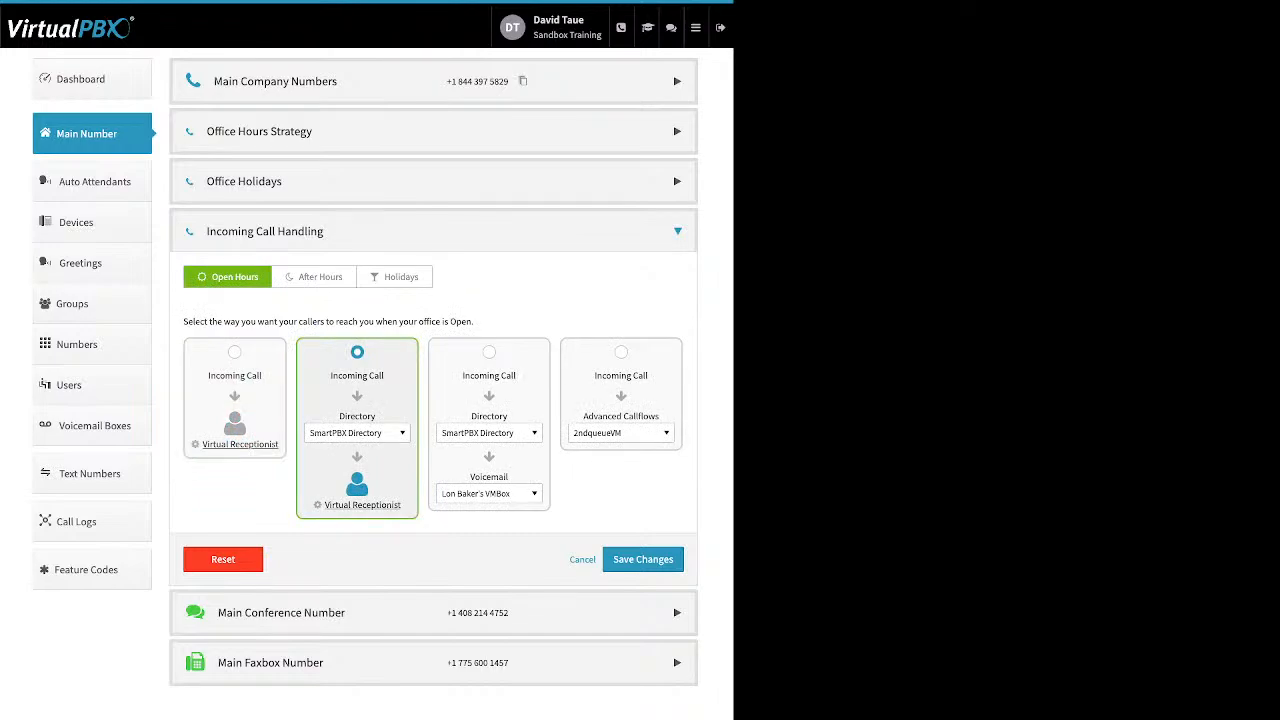
left_click(357, 433)
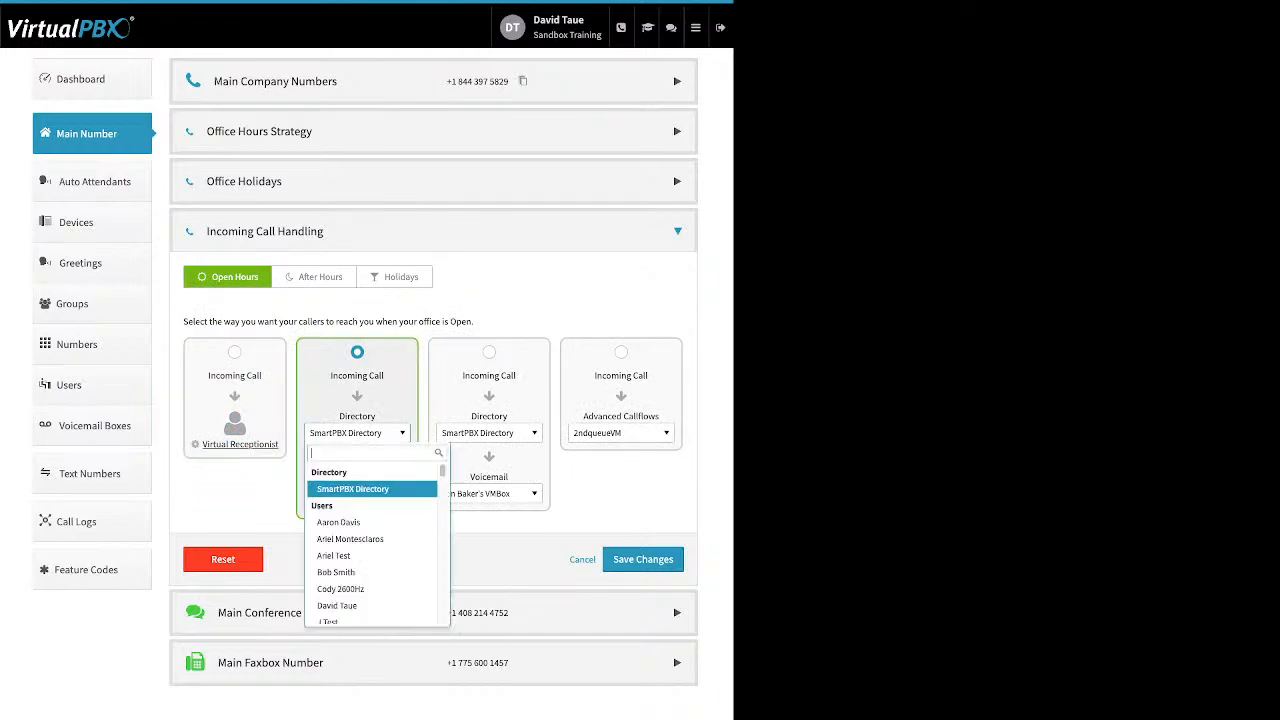
scroll(372, 487, "down", 3)
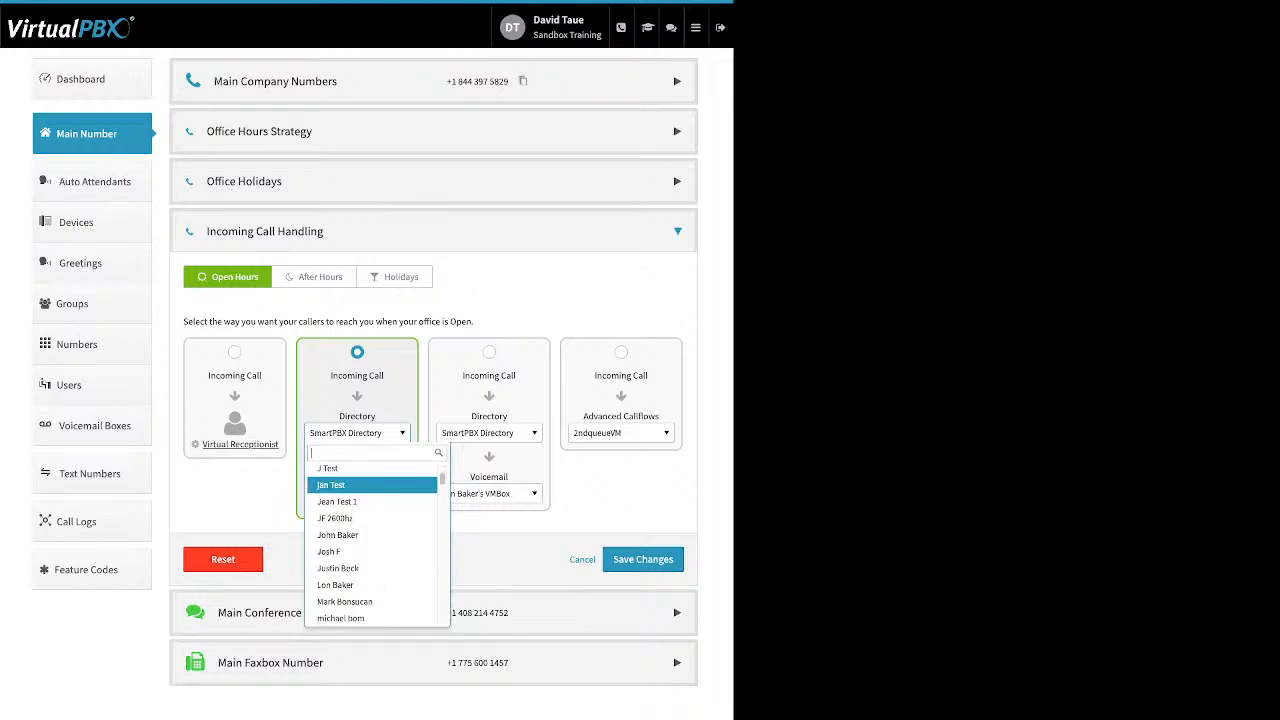
scroll(372, 487, "down", 5)
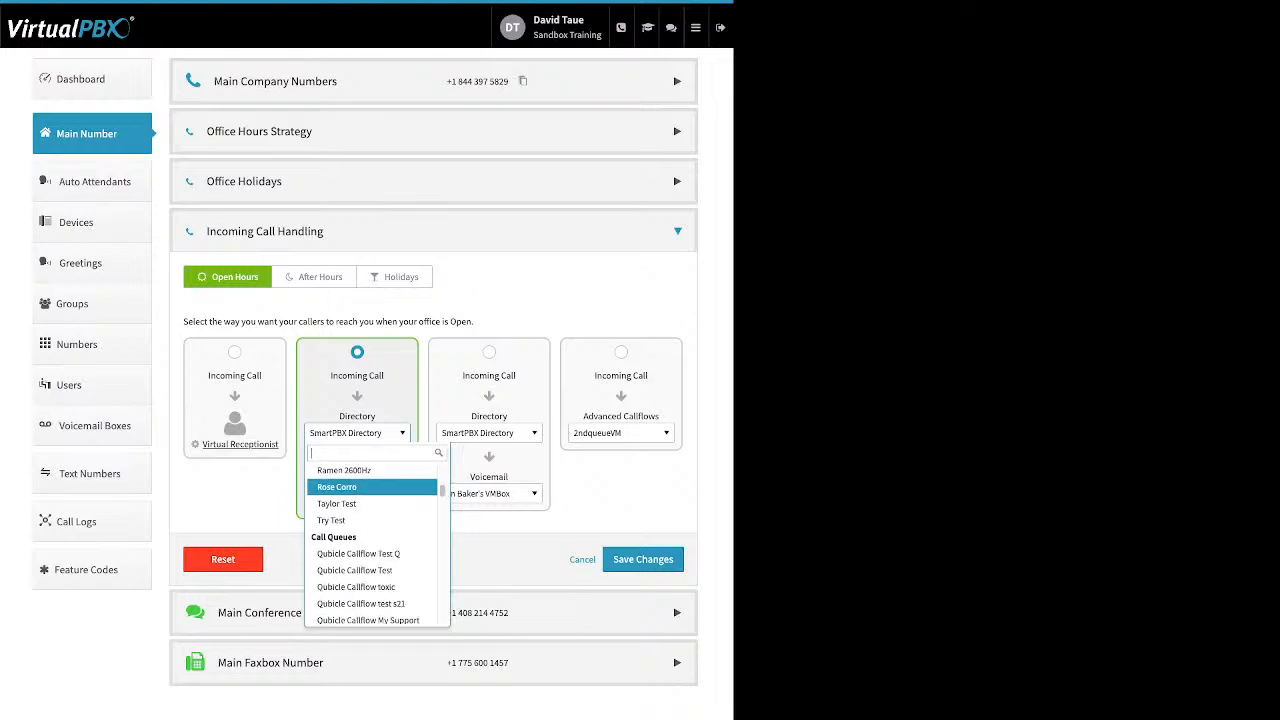
scroll(372, 487, "down", 1)
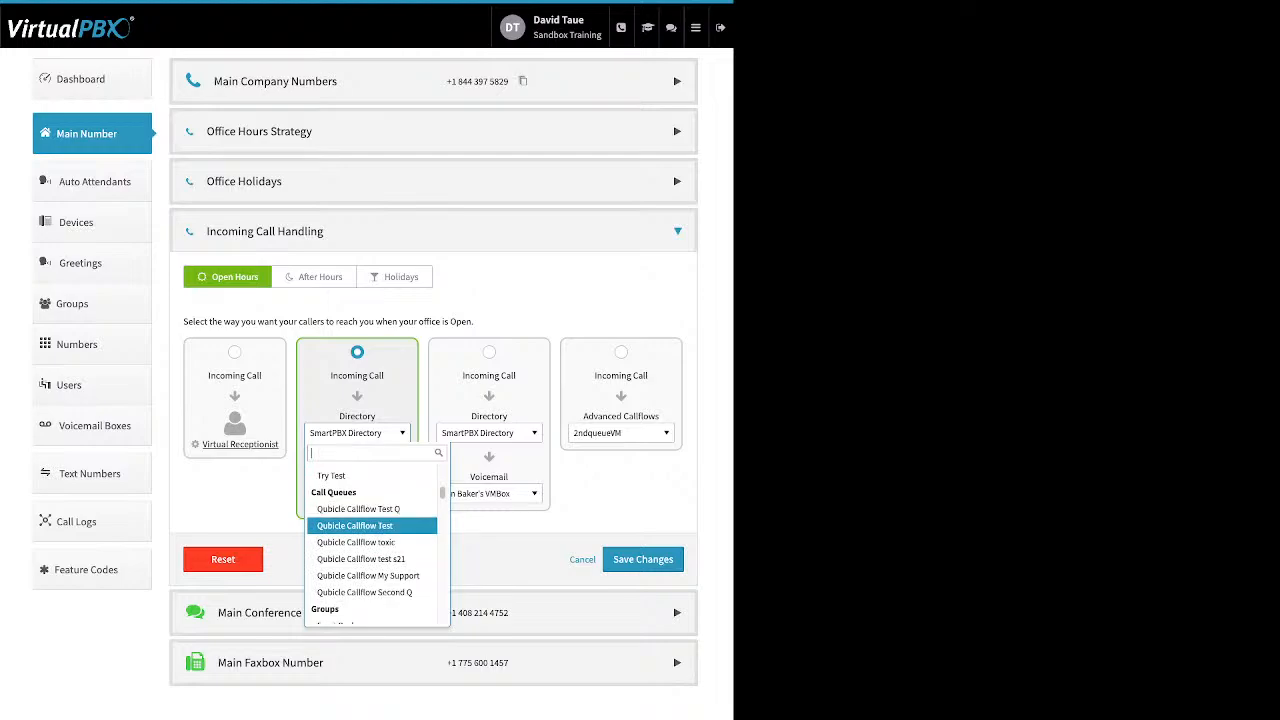
scroll(372, 530, "down", 1)
scroll(372, 552, "down", 1)
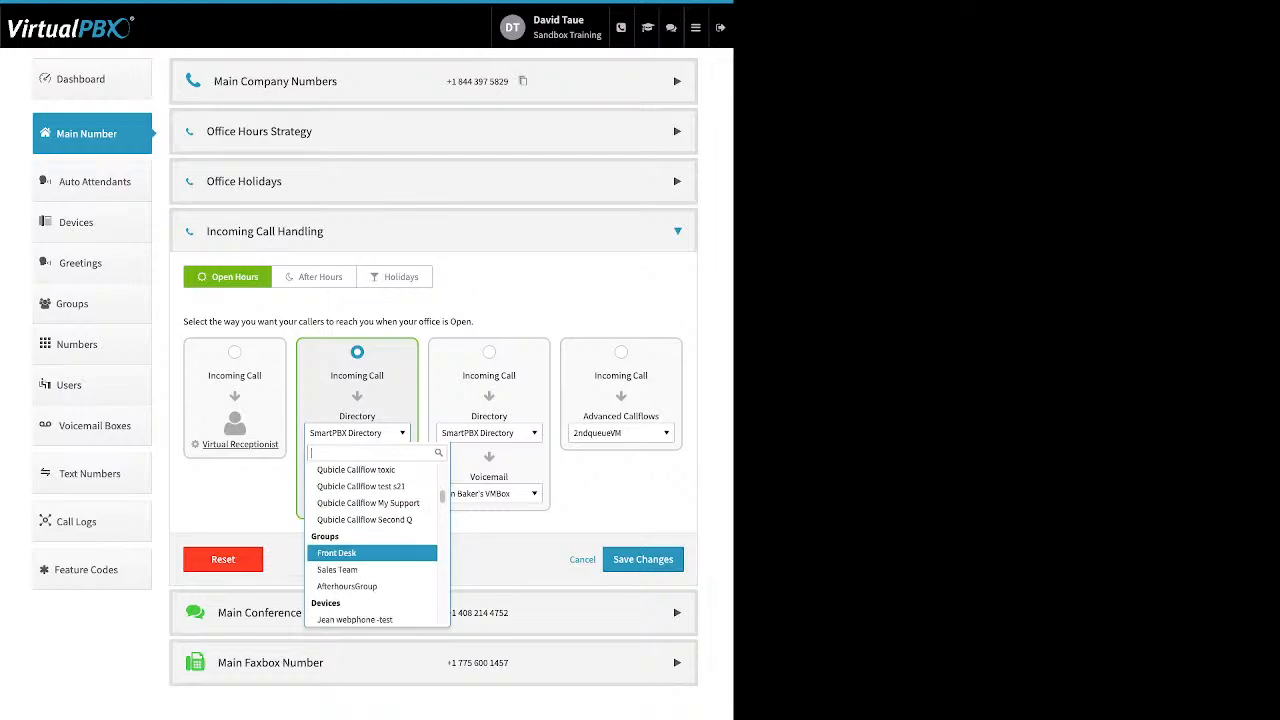
scroll(372, 540, "down", 3)
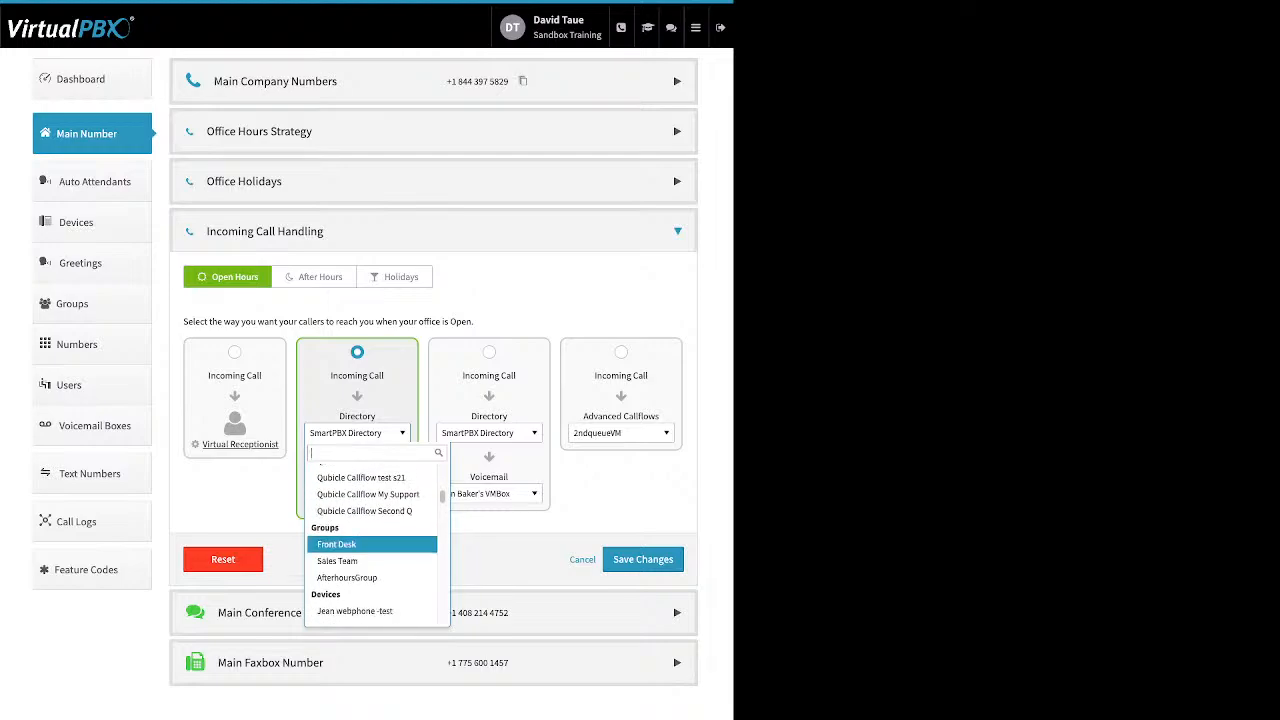
scroll(372, 540, "down", 1)
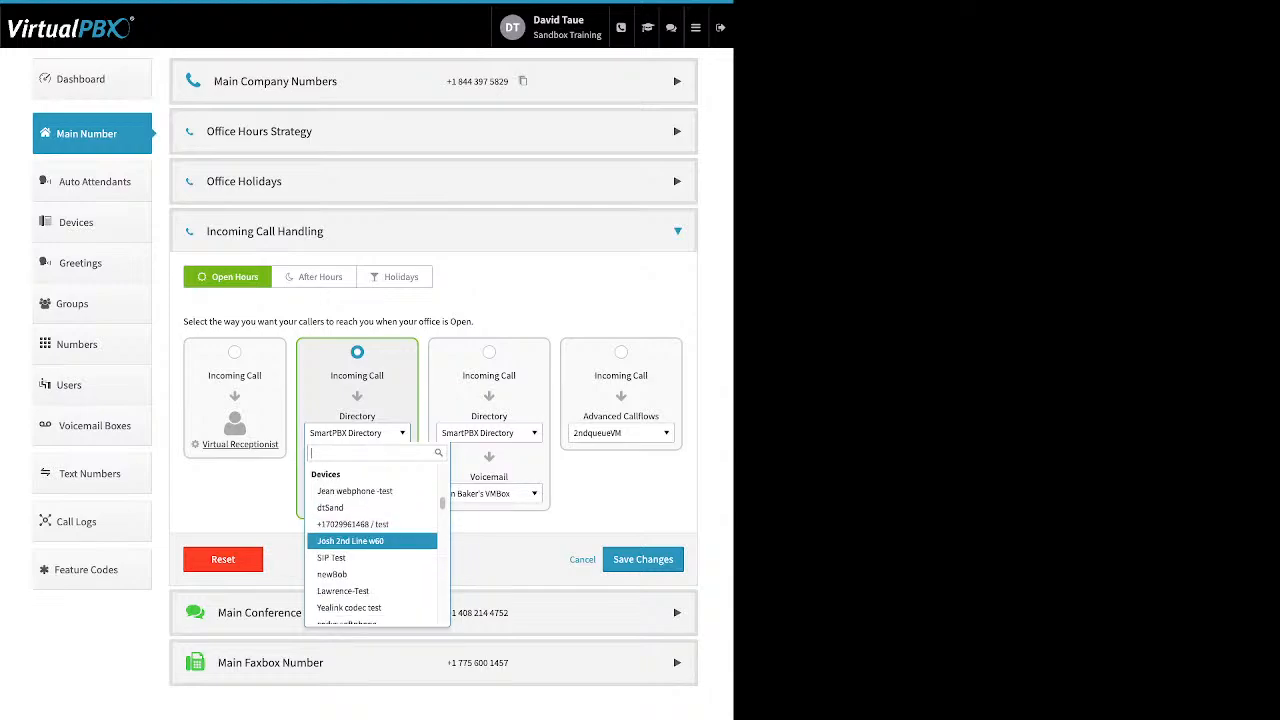
scroll(372, 540, "down", 6)
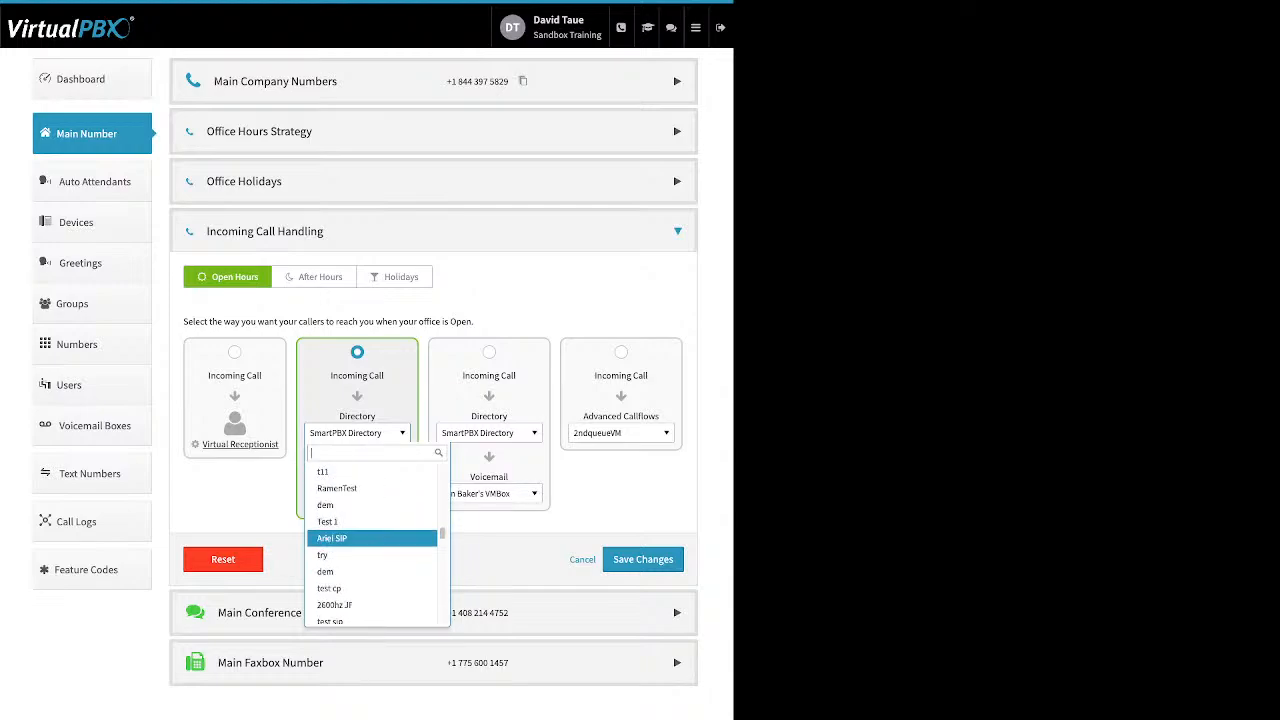
scroll(372, 540, "down", 3)
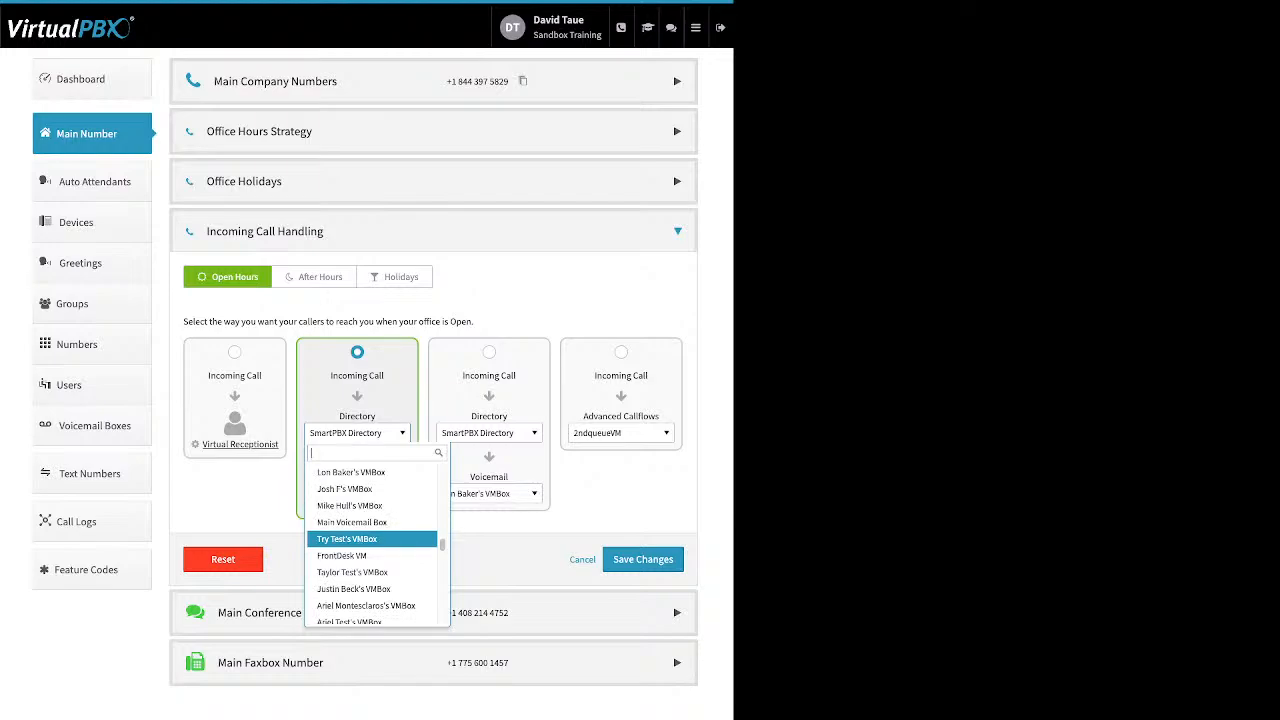
scroll(372, 540, "down", 2)
key("Escape")
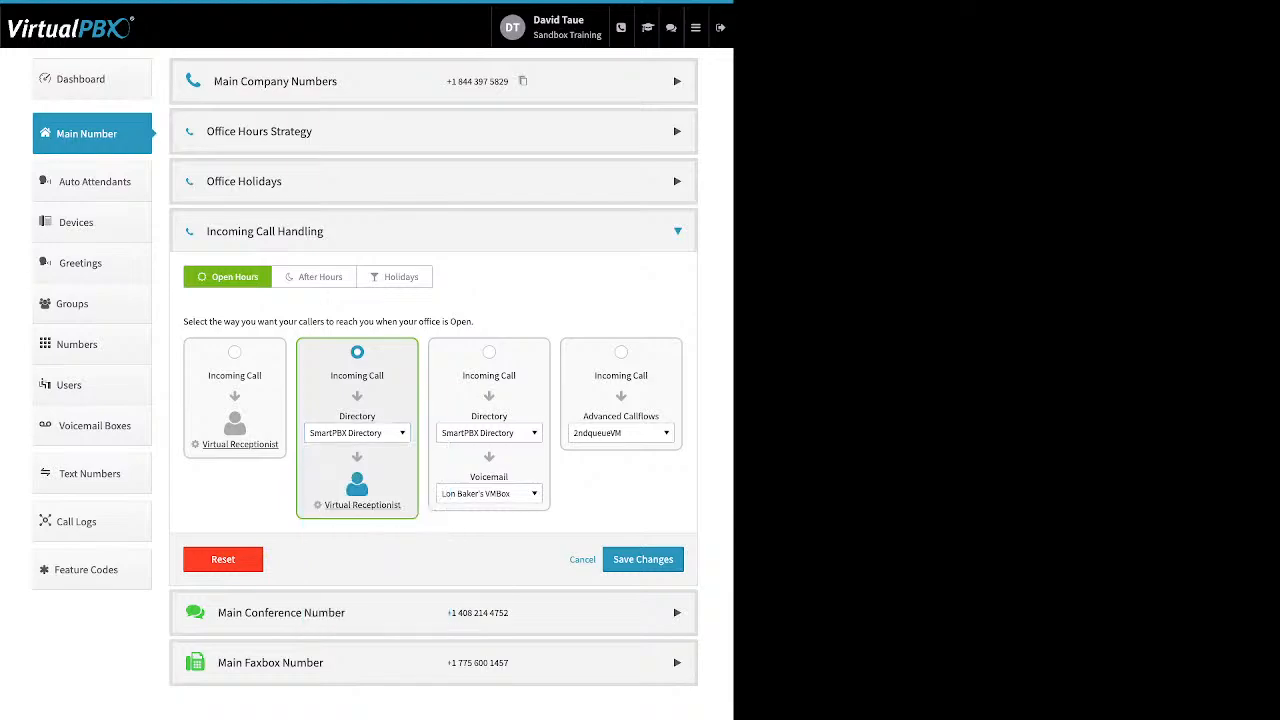
Step: Route Open Hours calls to the Front Desk group first, and review the Virtual Receptionist that follows it
left_click(357, 433)
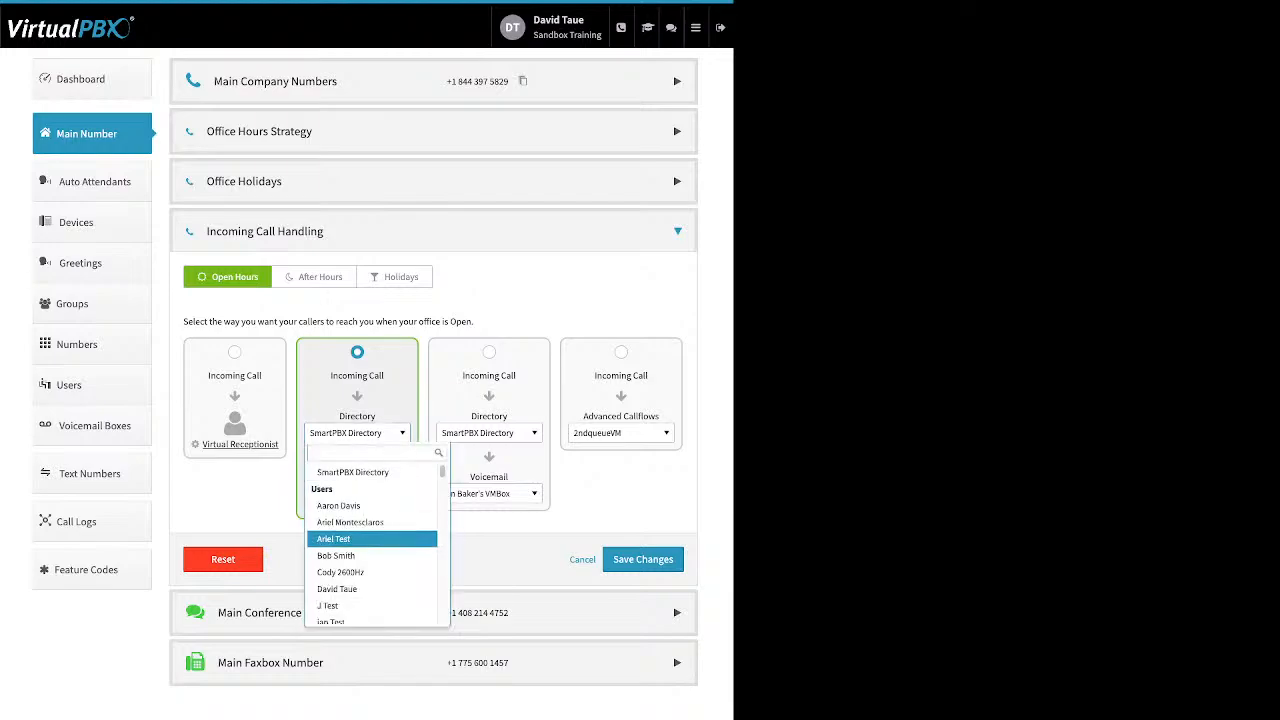
scroll(372, 539, "down", 10)
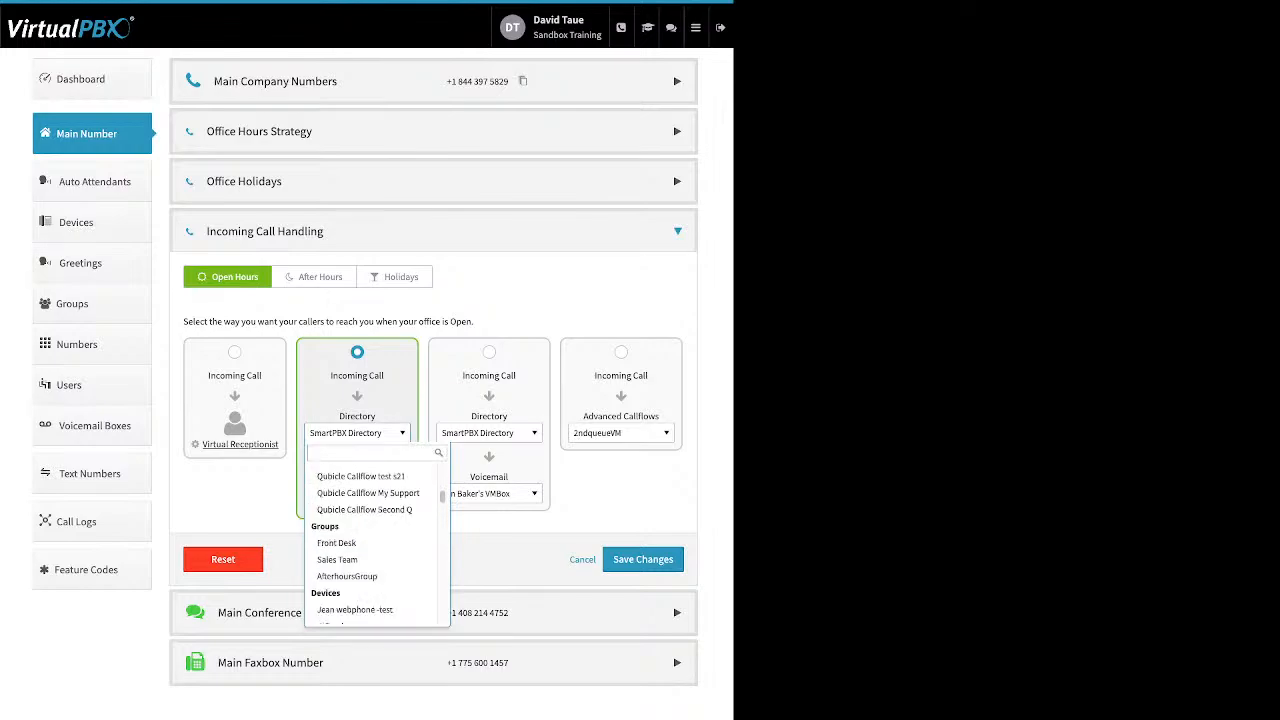
left_click(370, 542)
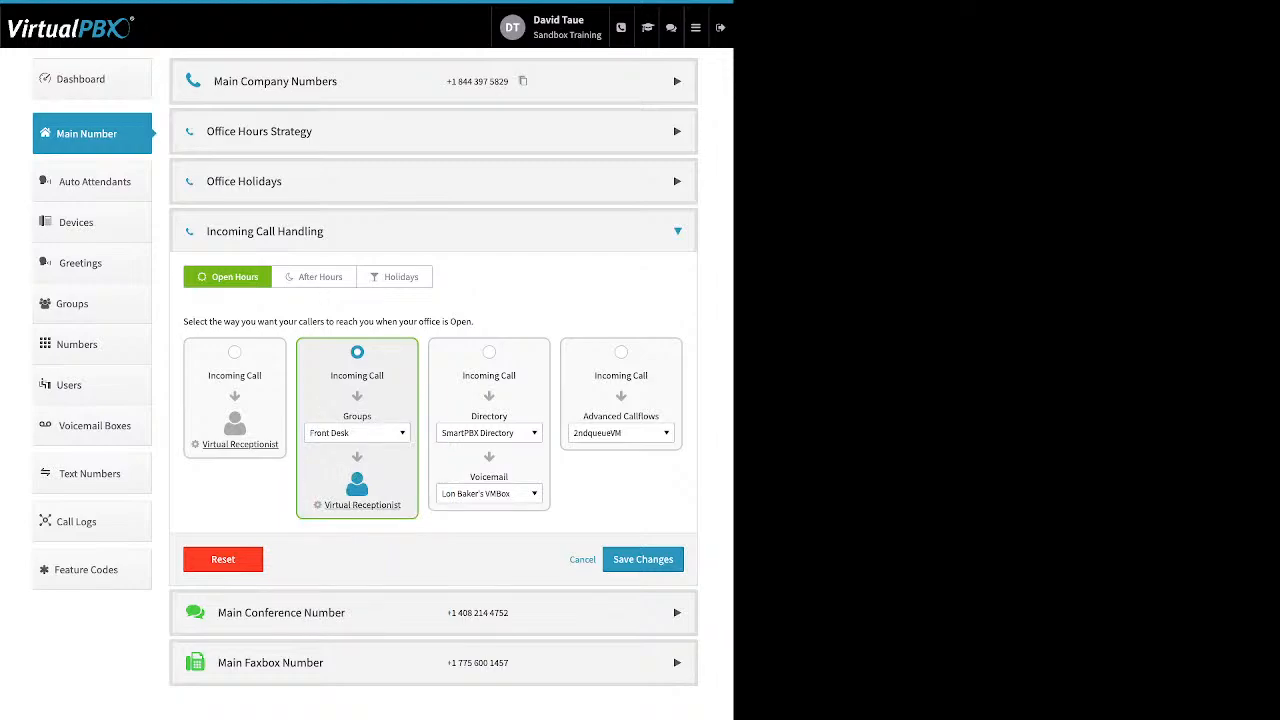
left_click(362, 505)
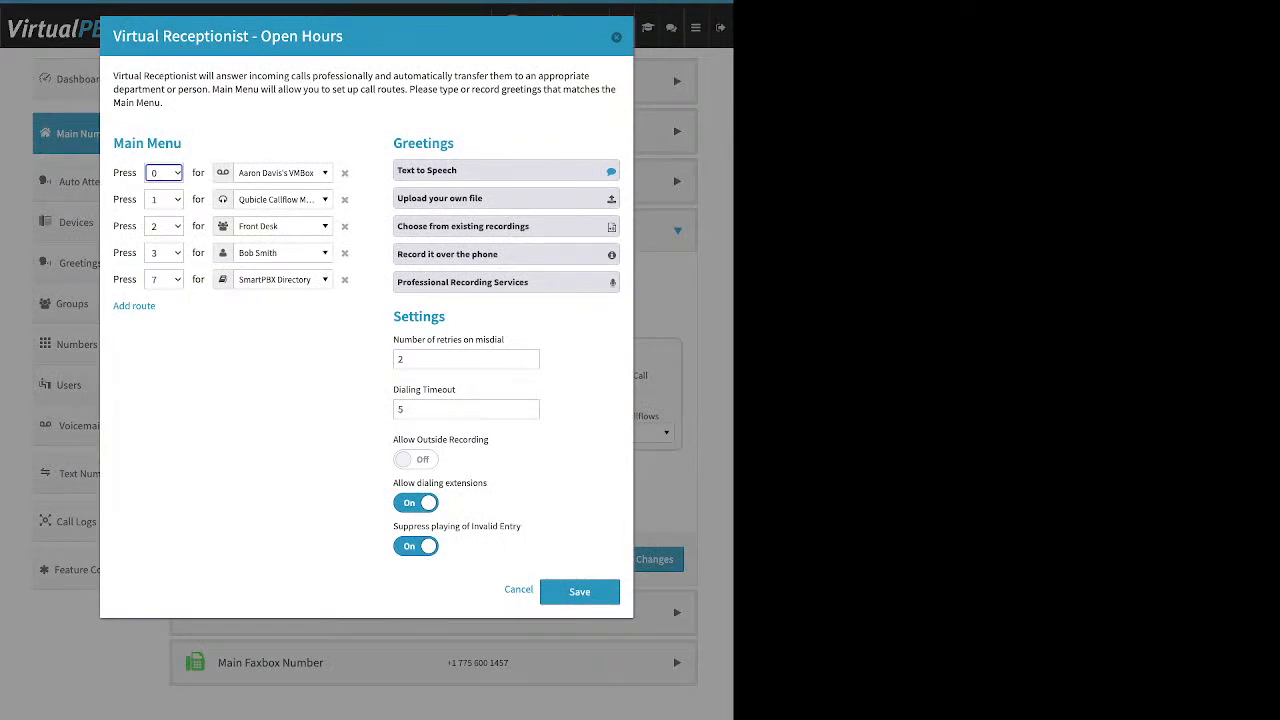
left_click(616, 37)
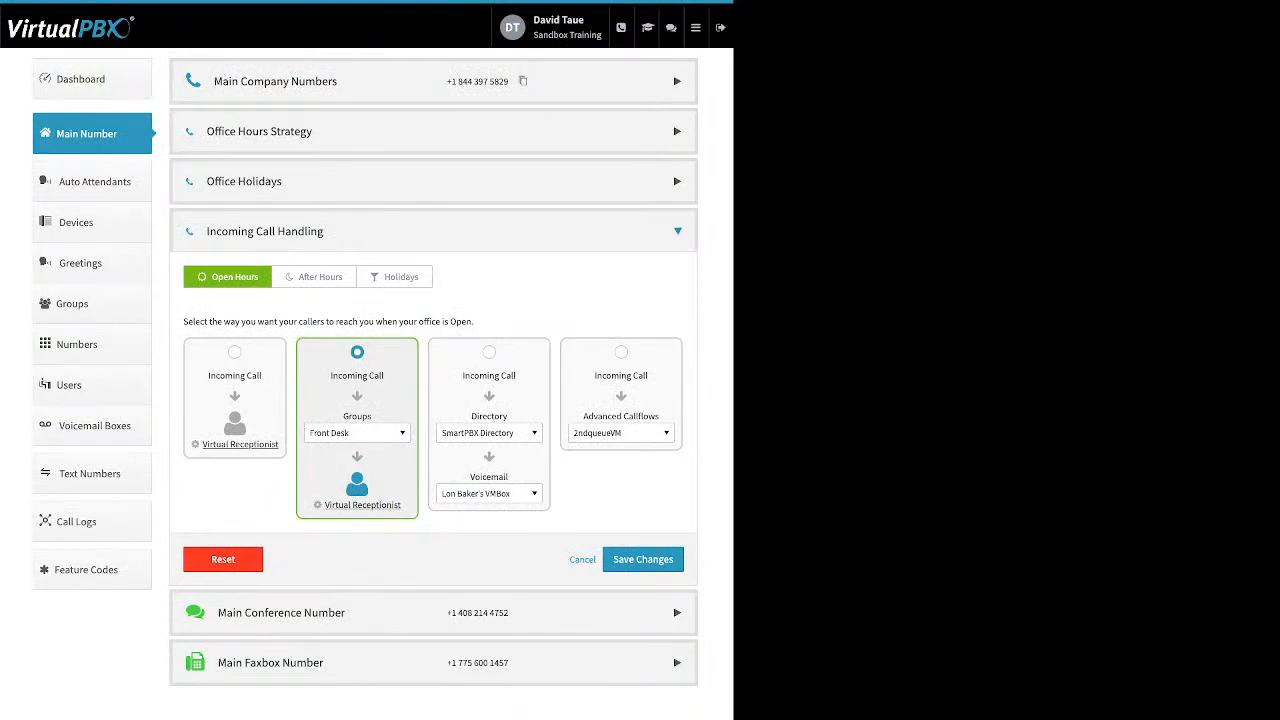
Step: Review the After Hours Virtual Receptionist's menu and settings, leaving them unsaved
left_click(314, 277)
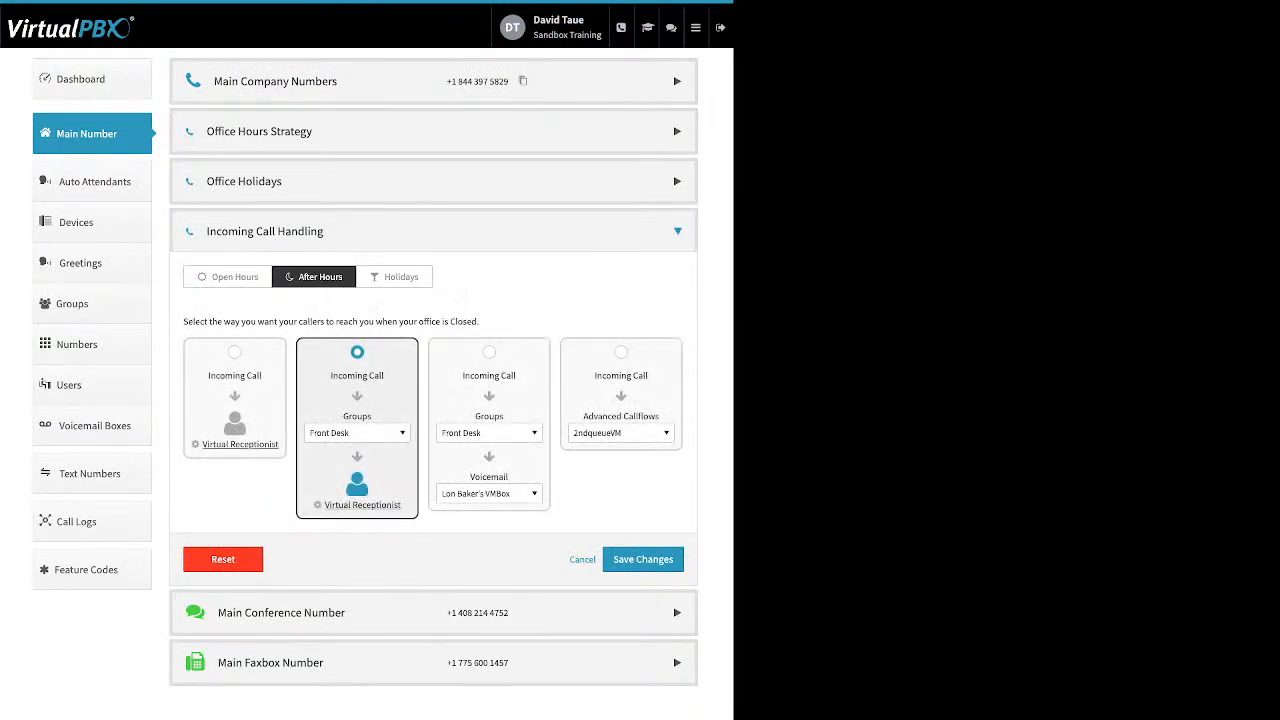
left_click(362, 505)
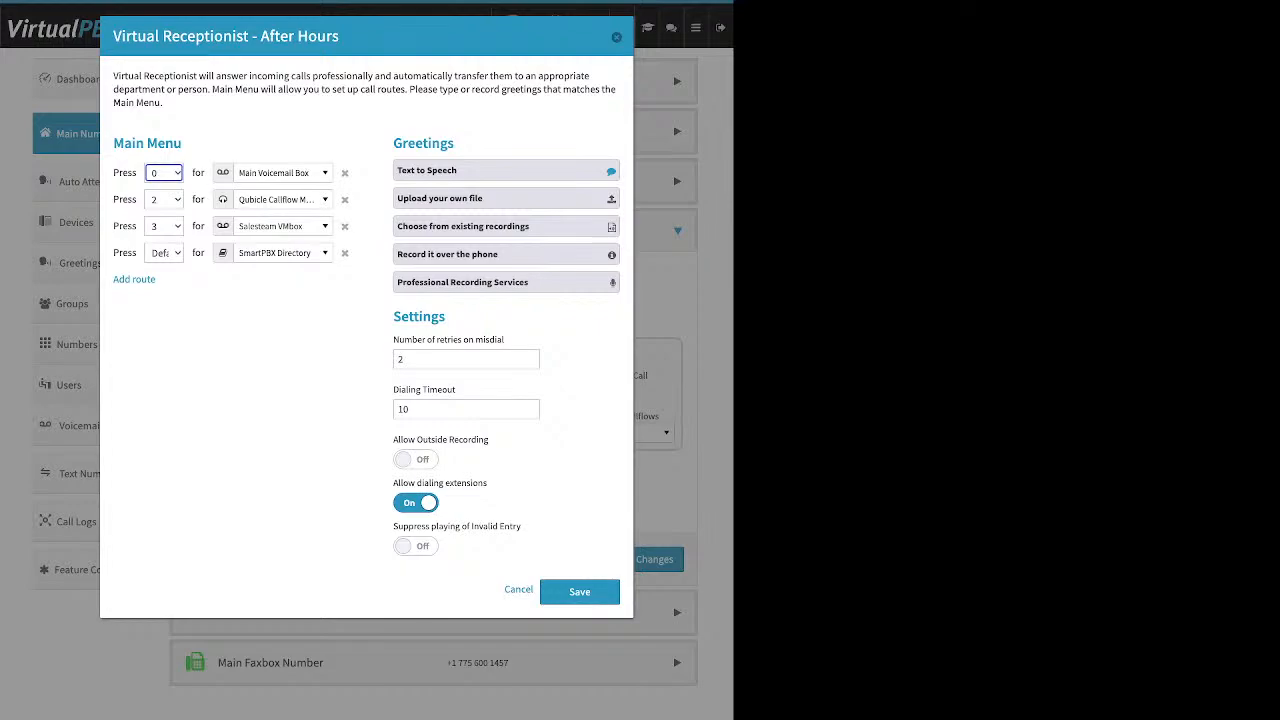
left_click(616, 37)
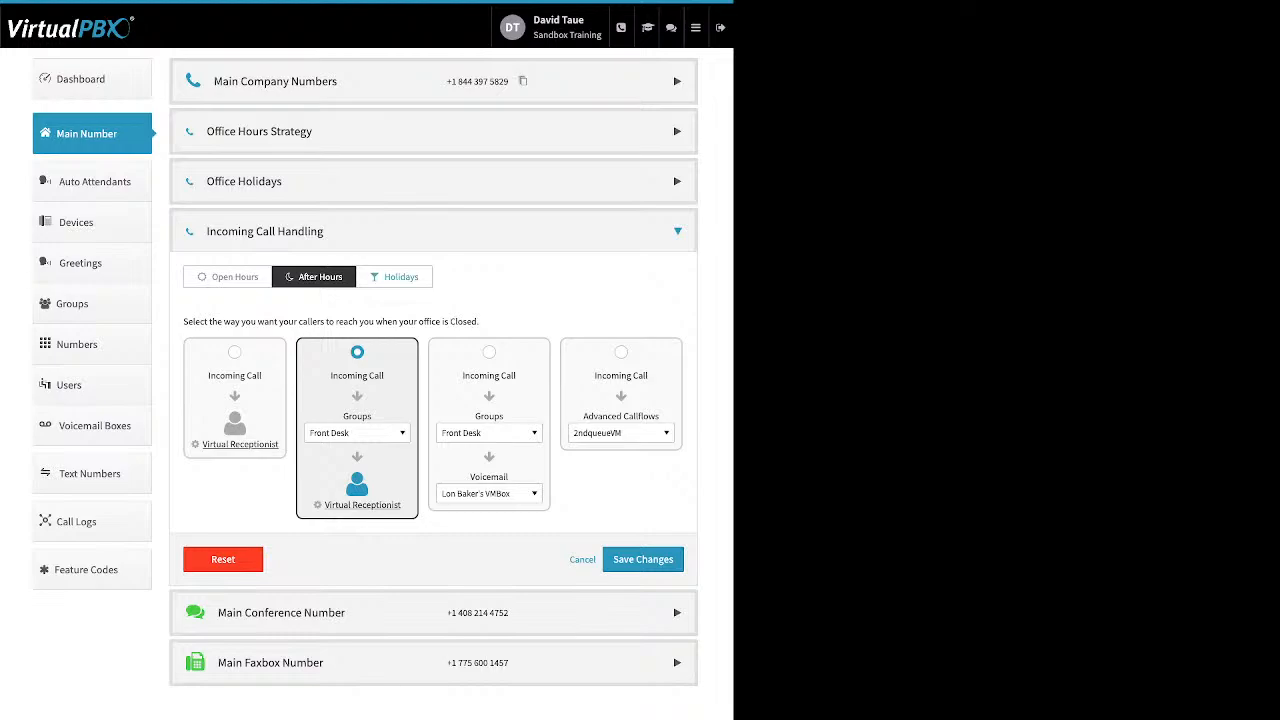
Step: Examine the Holidays call handling and the destinations that can be tried before voicemail, from the directory through media
left_click(394, 277)
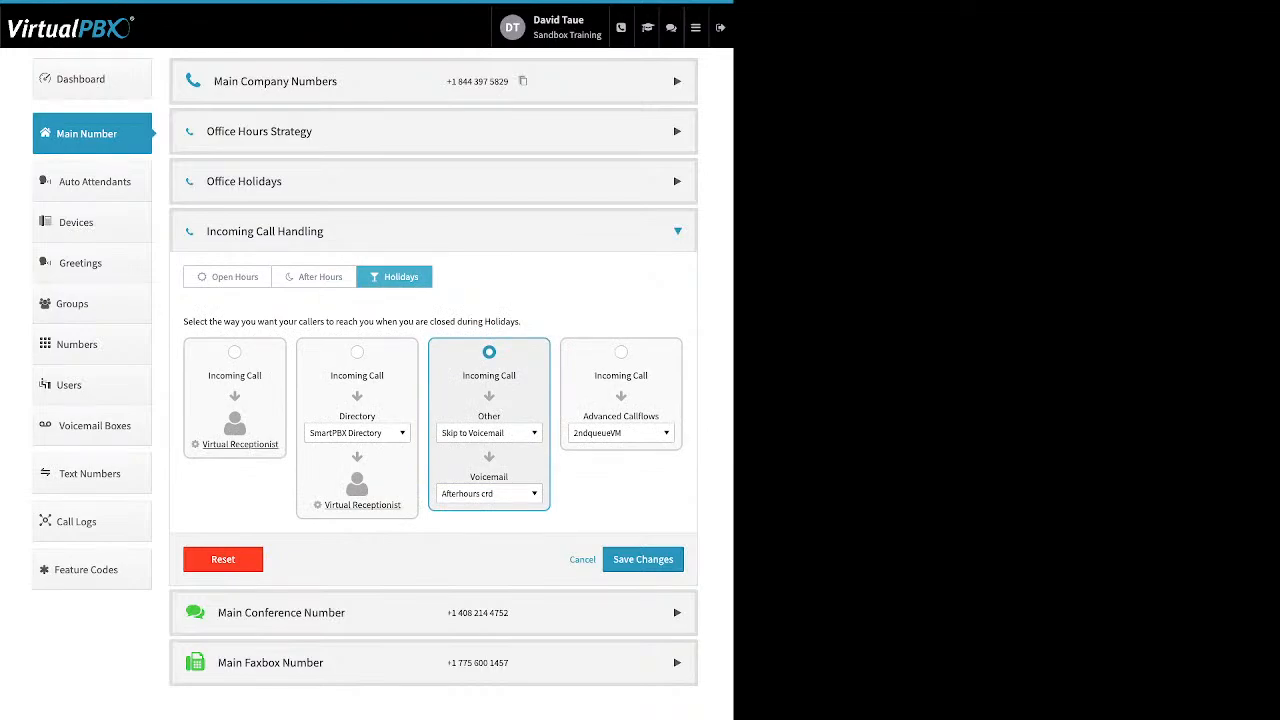
left_click(489, 433)
scroll(504, 537, "up", 12)
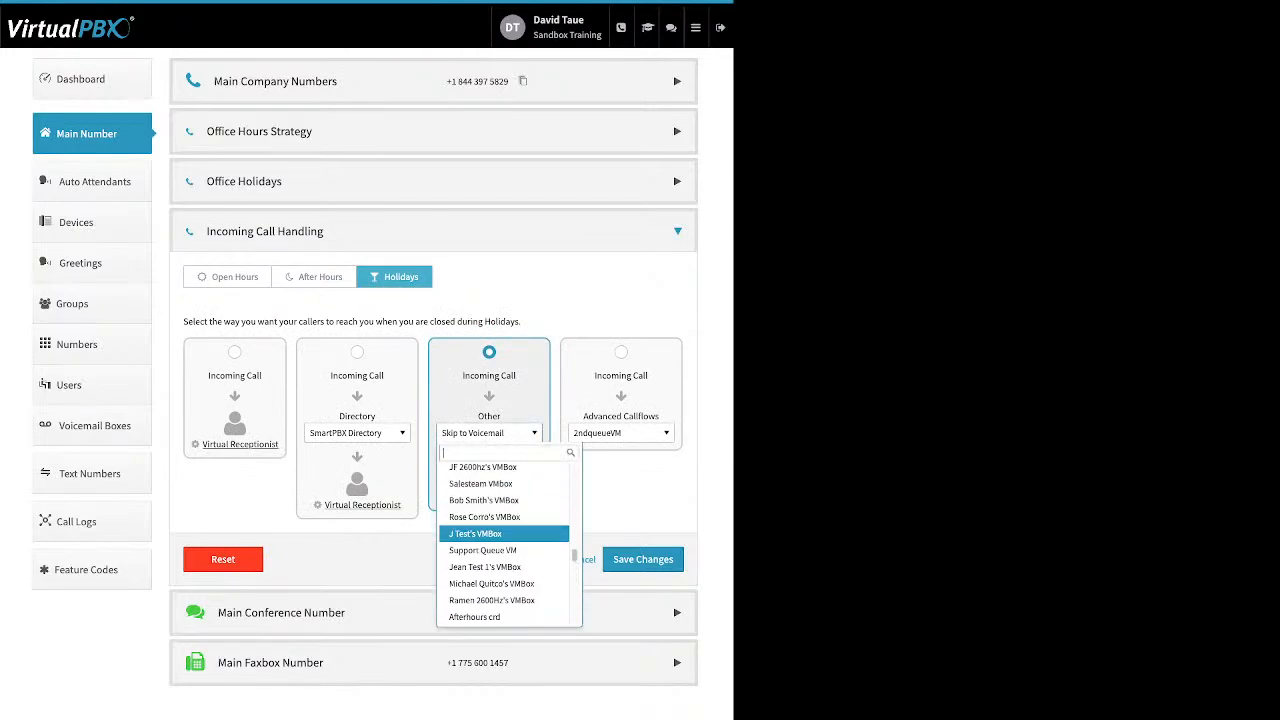
scroll(504, 537, "up", 5)
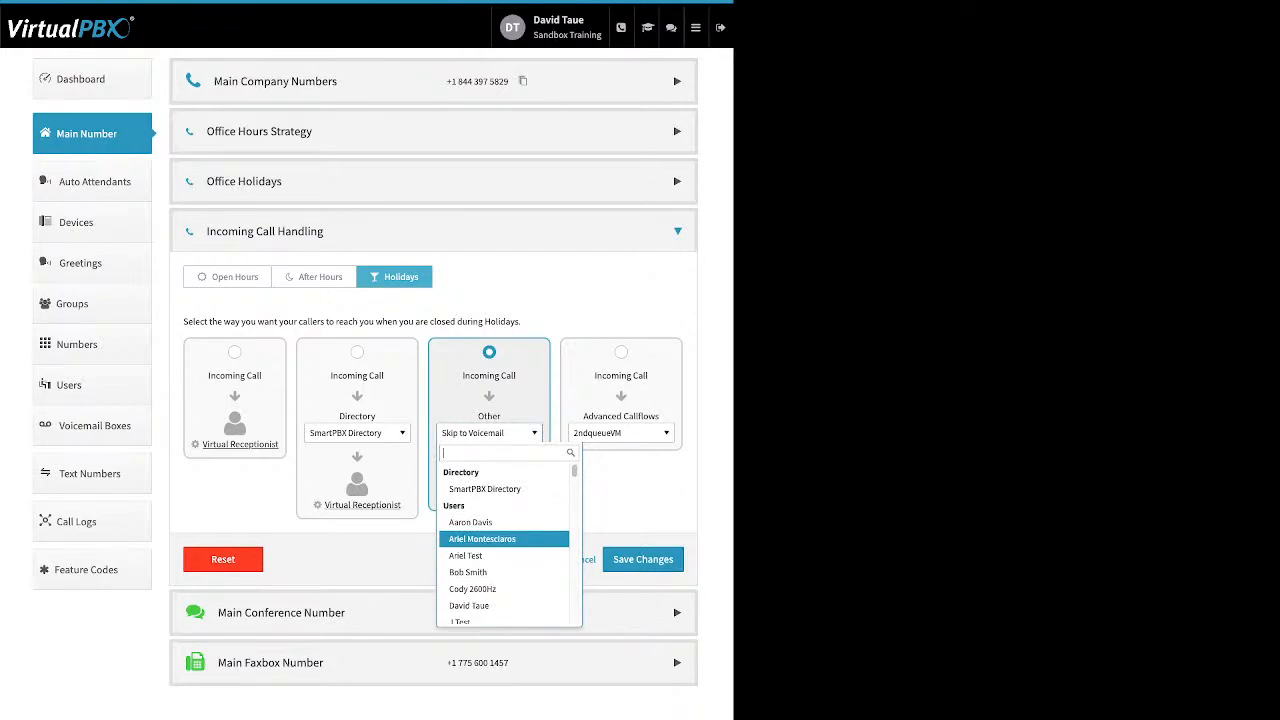
scroll(505, 500, "down", 4)
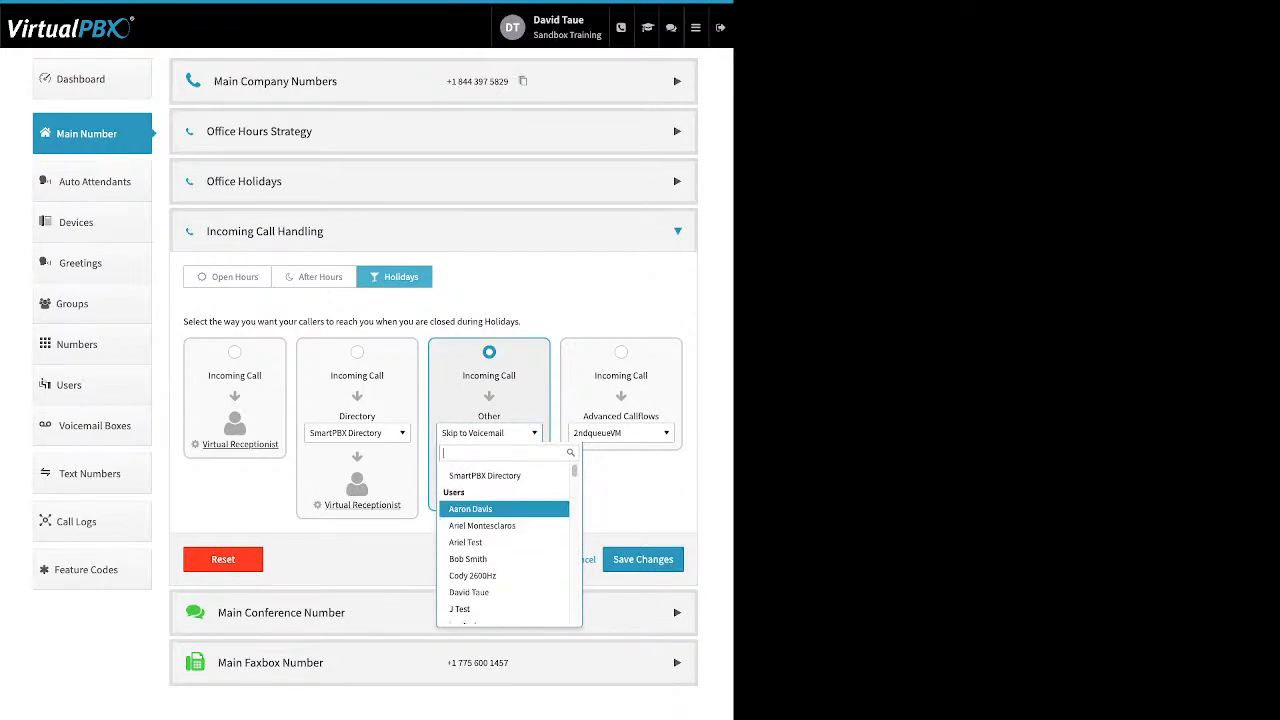
scroll(505, 502, "down", 8)
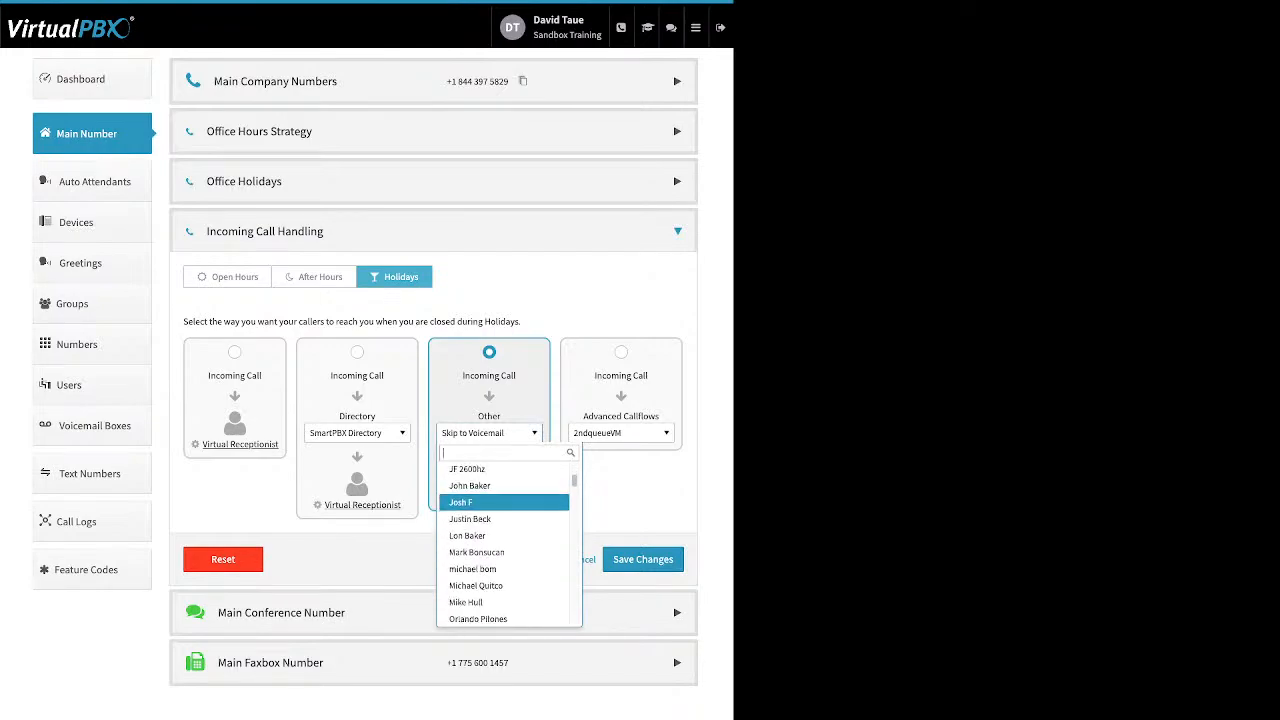
scroll(505, 502, "down", 3)
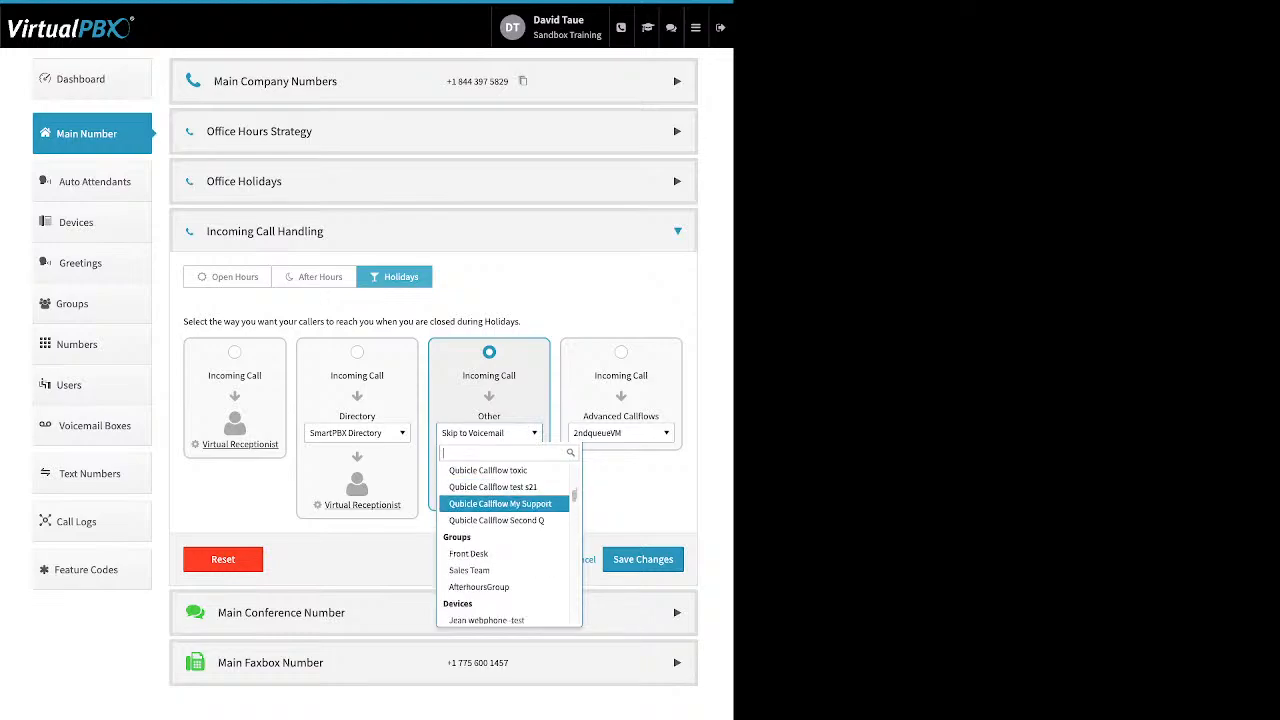
scroll(505, 502, "down", 8)
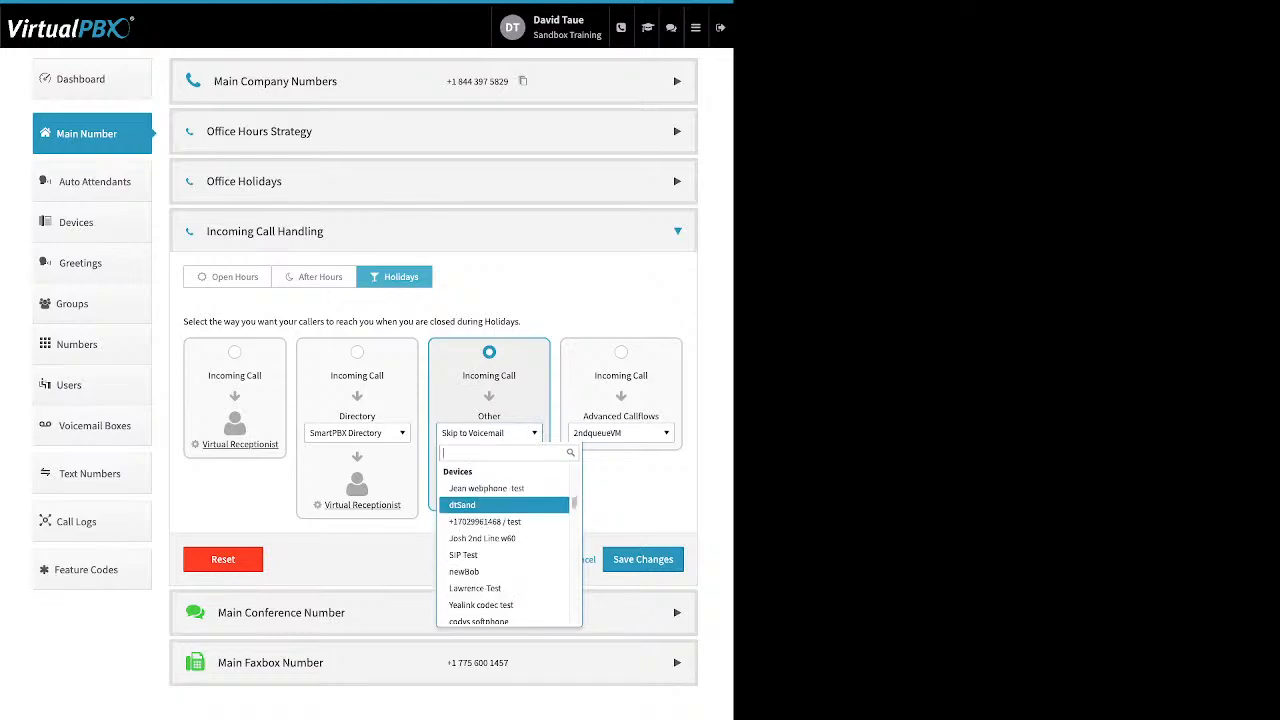
scroll(505, 507, "down", 10)
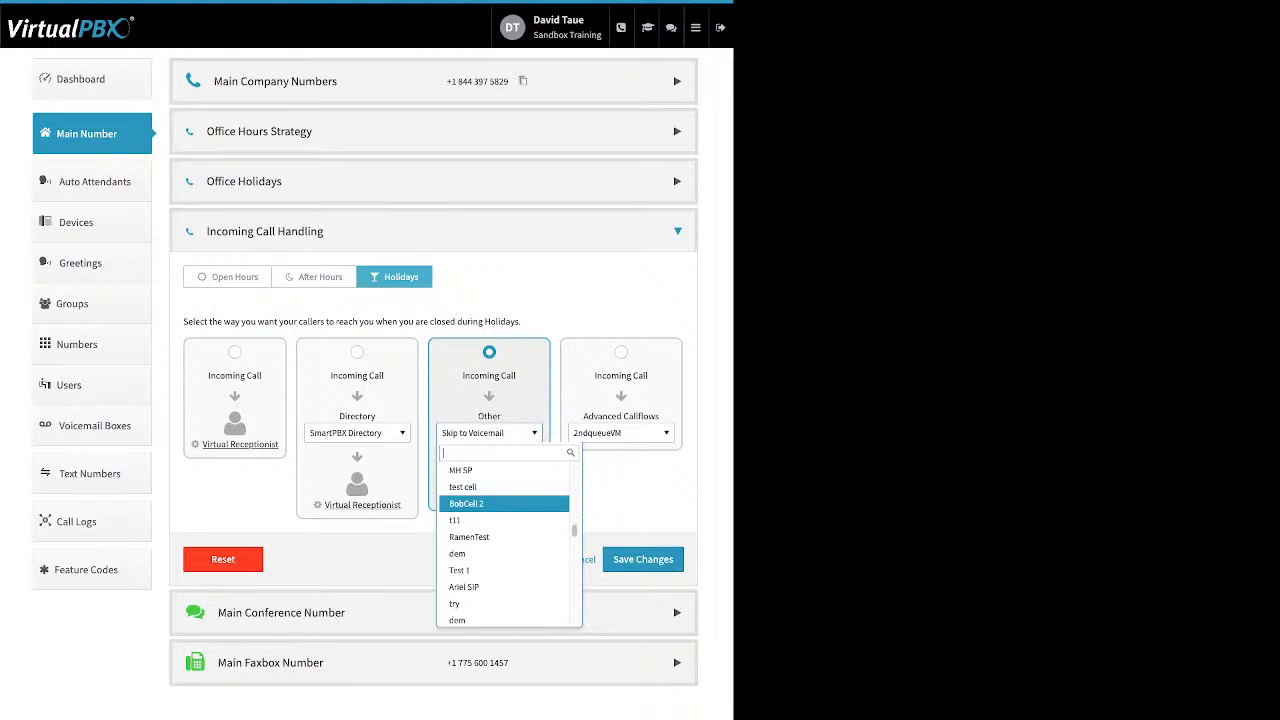
scroll(505, 507, "down", 3)
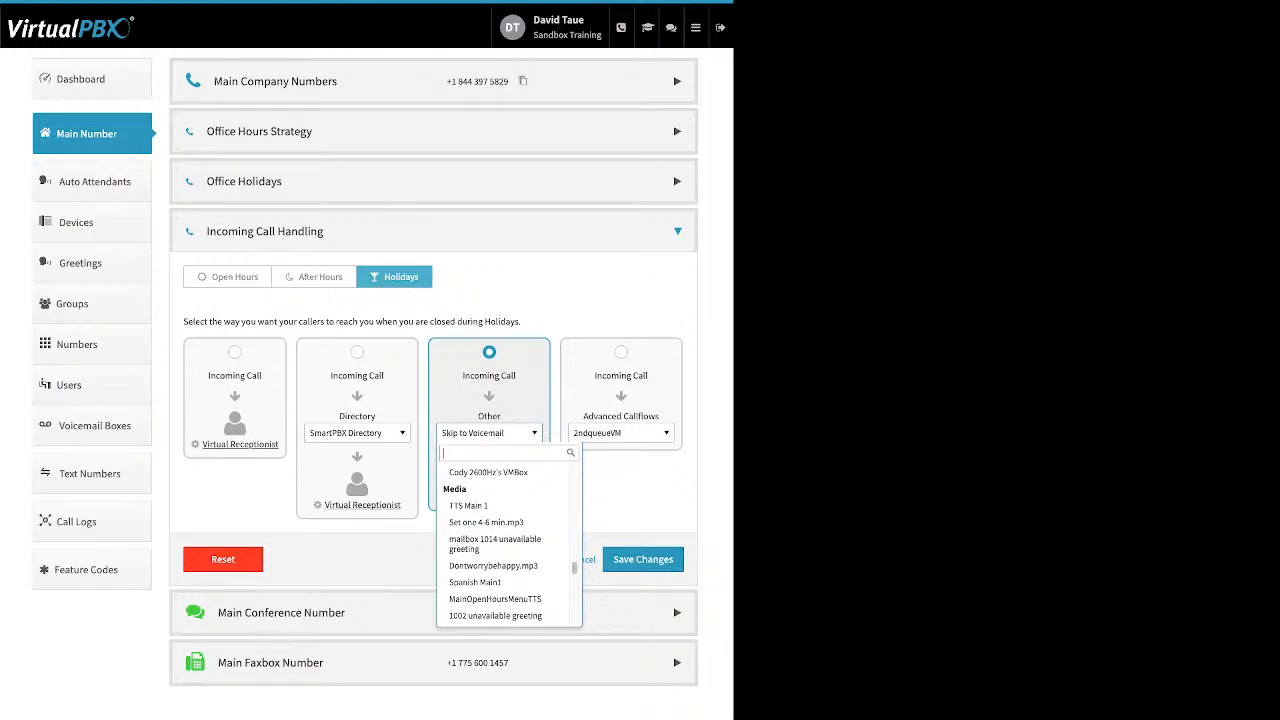
left_click(622, 502)
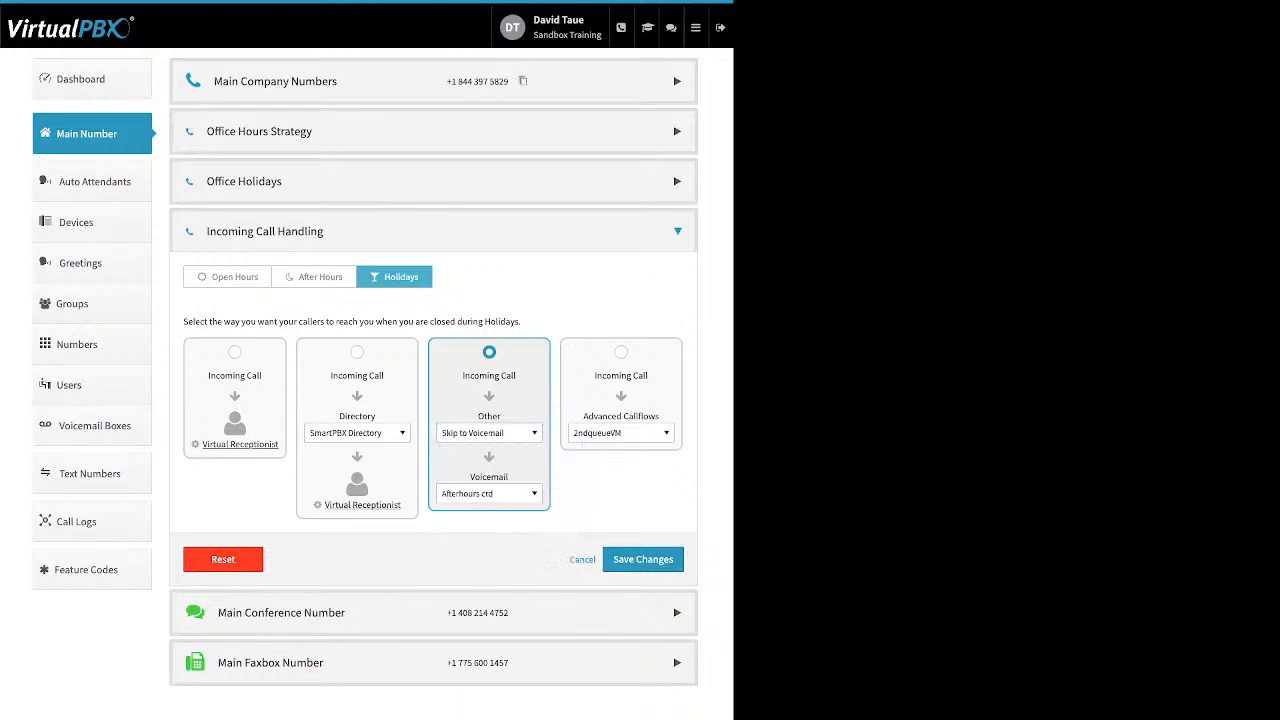
Step: Choose FrontDesk VM as the Holidays voicemail box, keeping Skip to Voicemail as the destination tried first
left_click(489, 494)
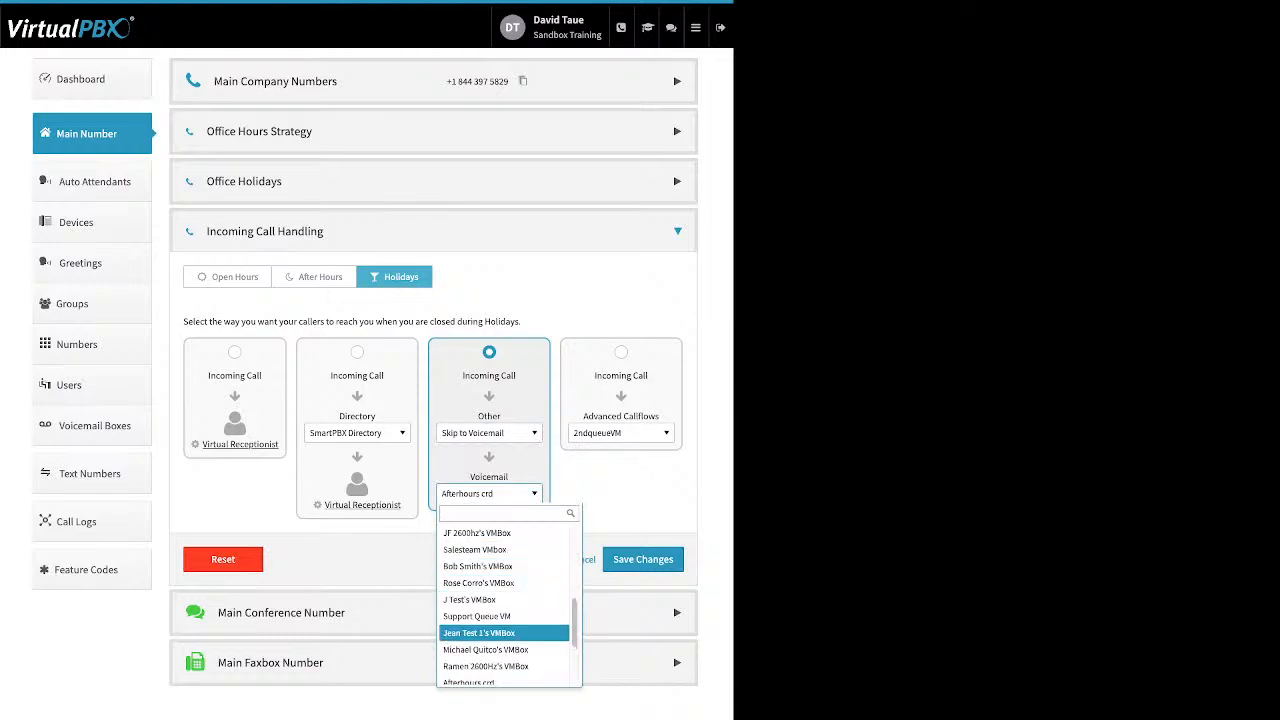
scroll(505, 583, "up", 1)
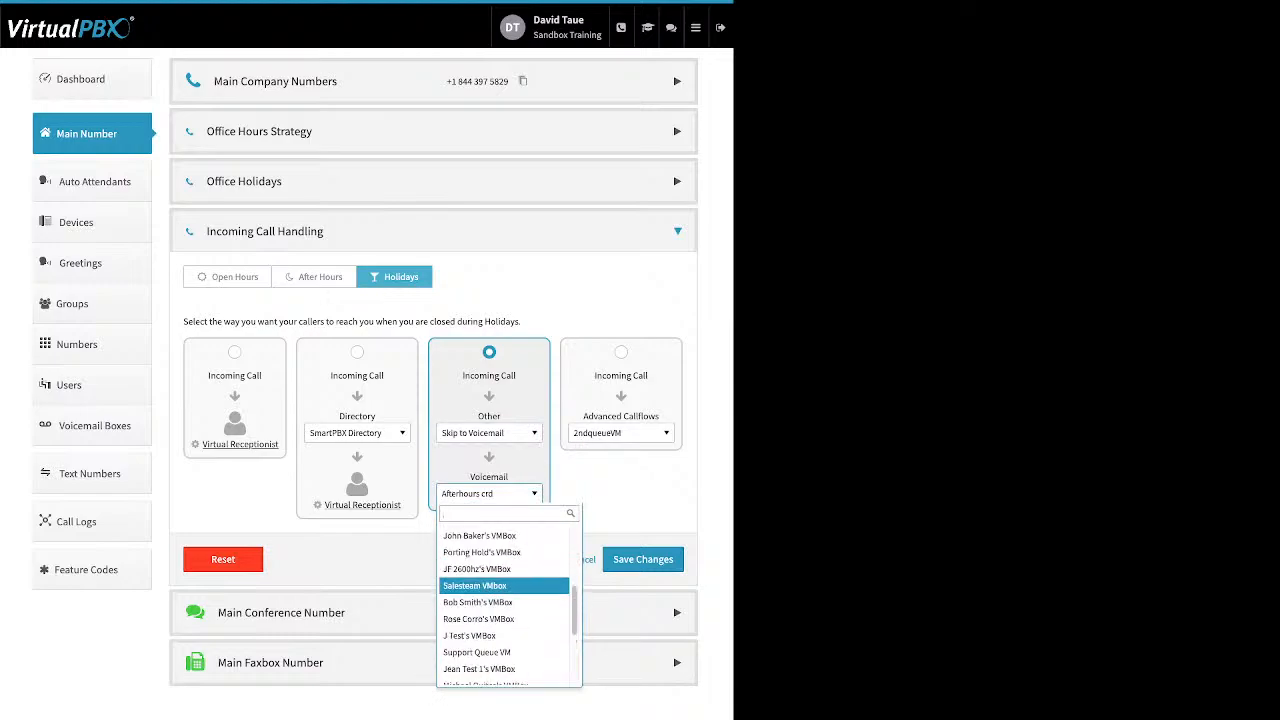
scroll(505, 580, "up", 1)
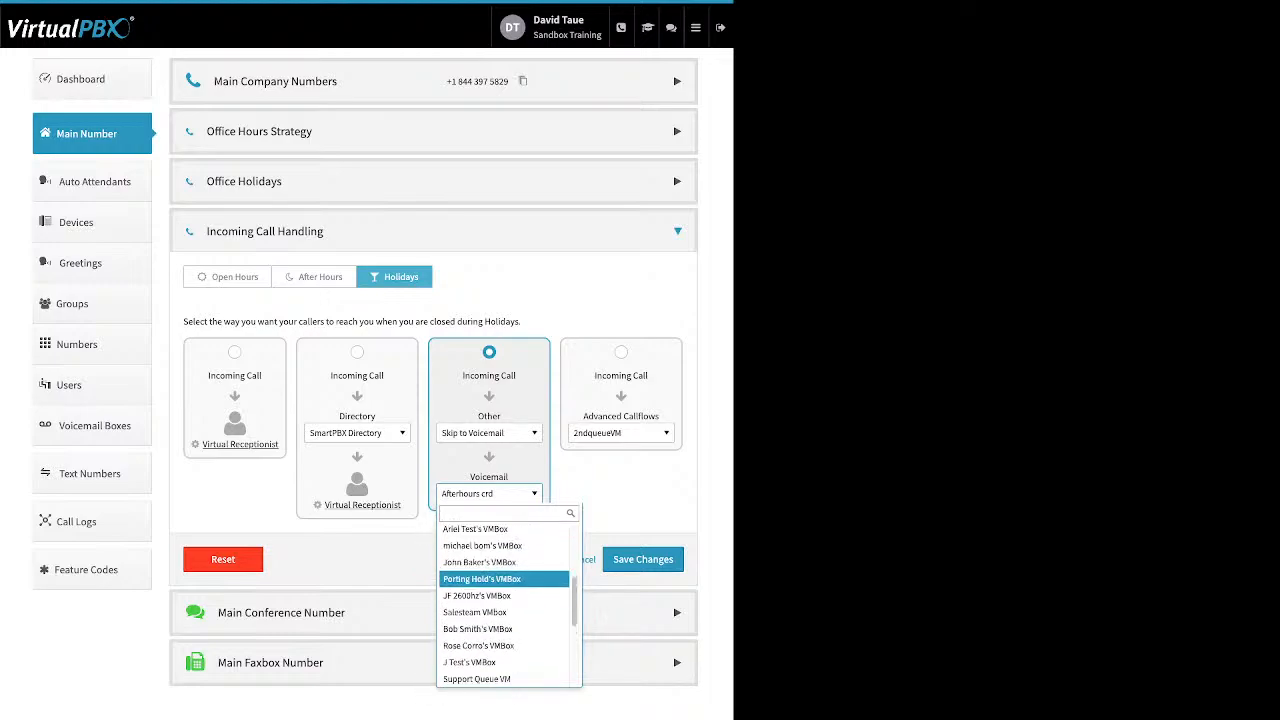
scroll(505, 590, "up", 1)
scroll(505, 585, "up", 2)
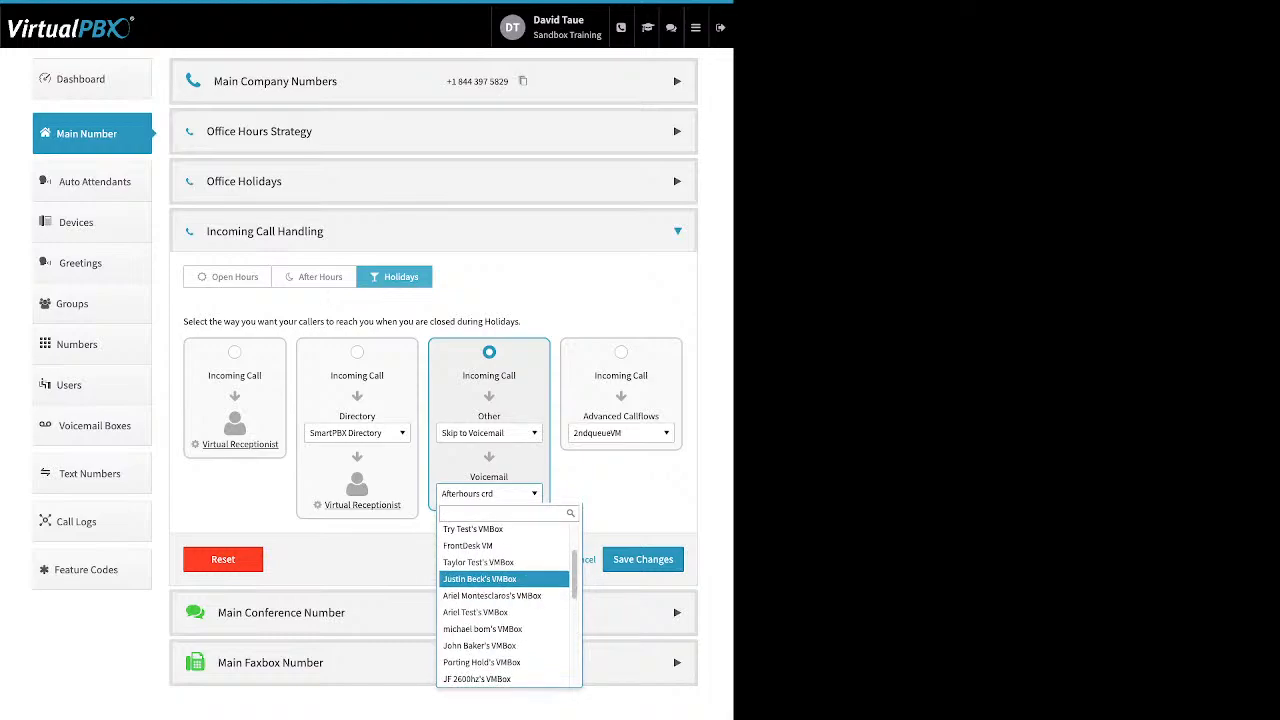
left_click(468, 547)
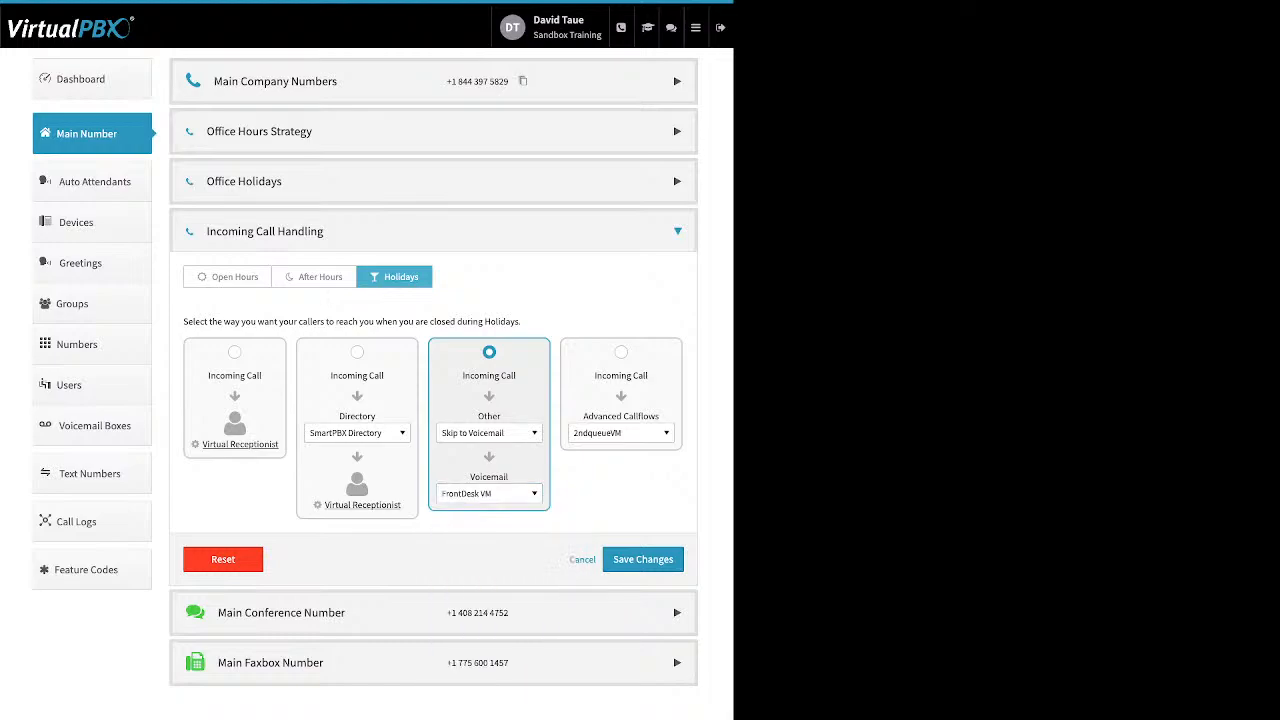
left_click(489, 432)
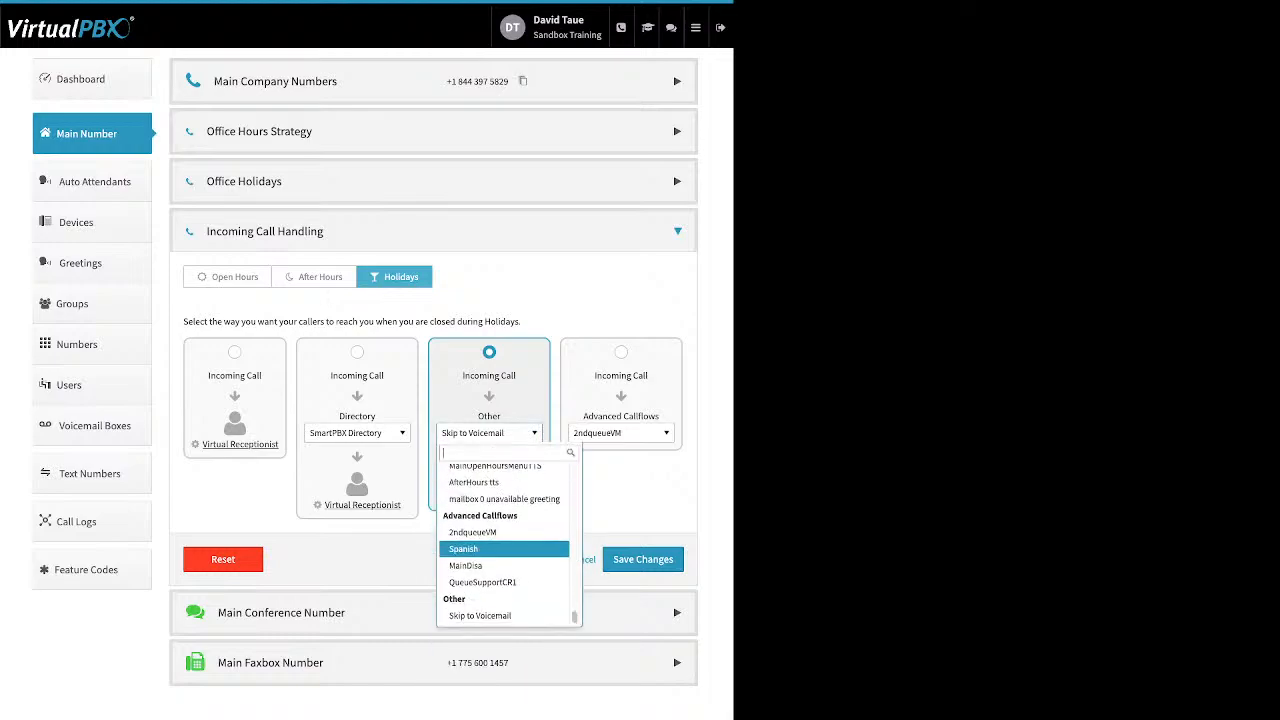
left_click(480, 616)
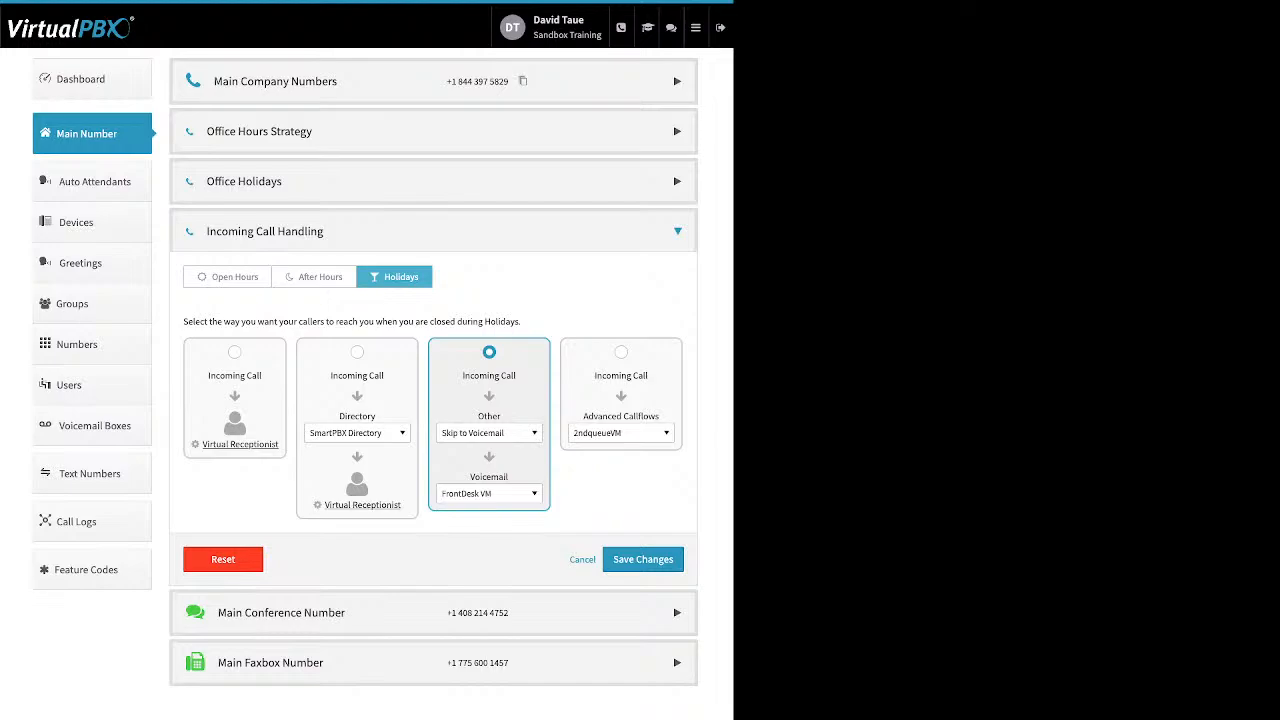
Step: Review the Main Conference Number's options and the text-to-speech form for its custom greeting, cancelling with the greeting disabled
left_click(281, 613)
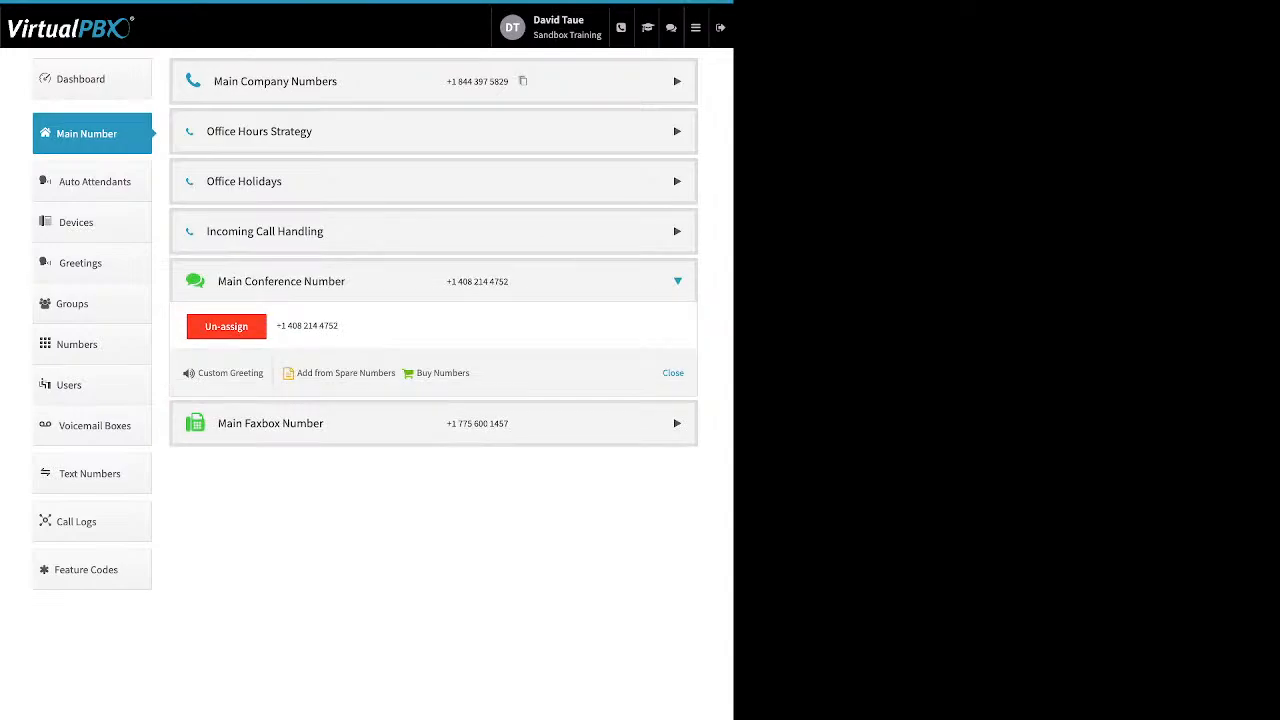
left_click_drag(472, 373, 303, 373)
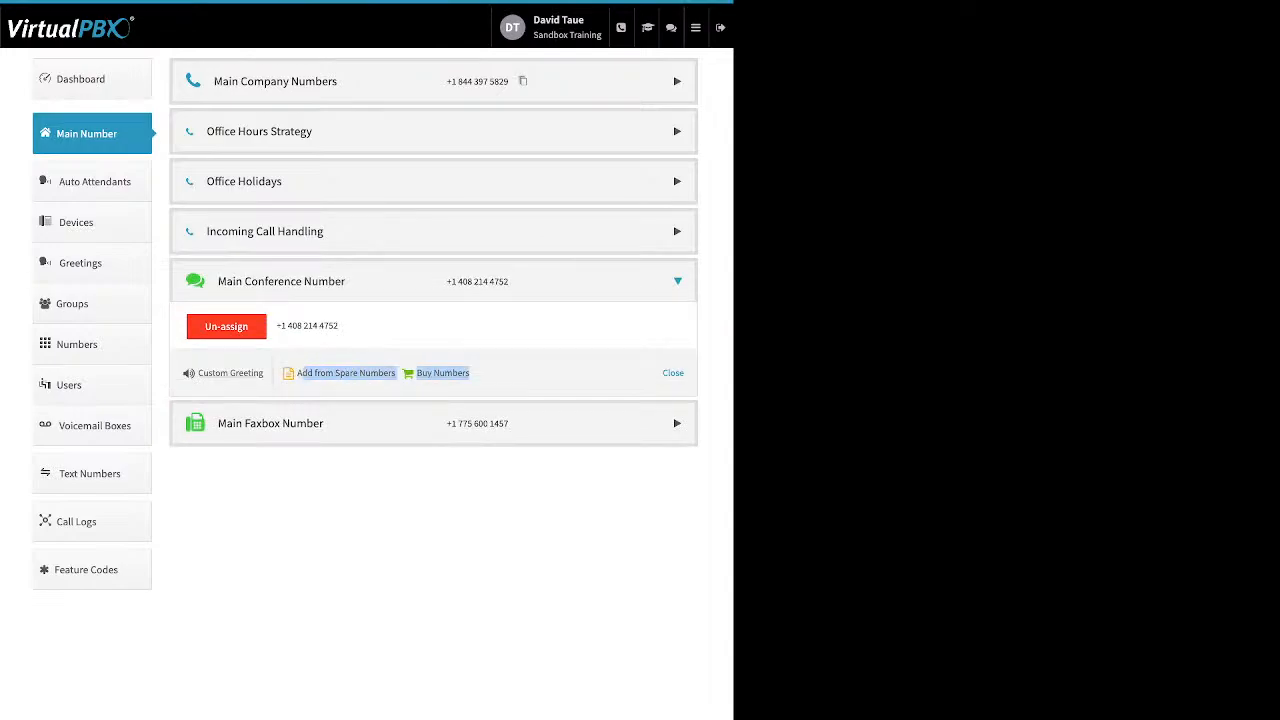
left_click_drag(265, 373, 203, 373)
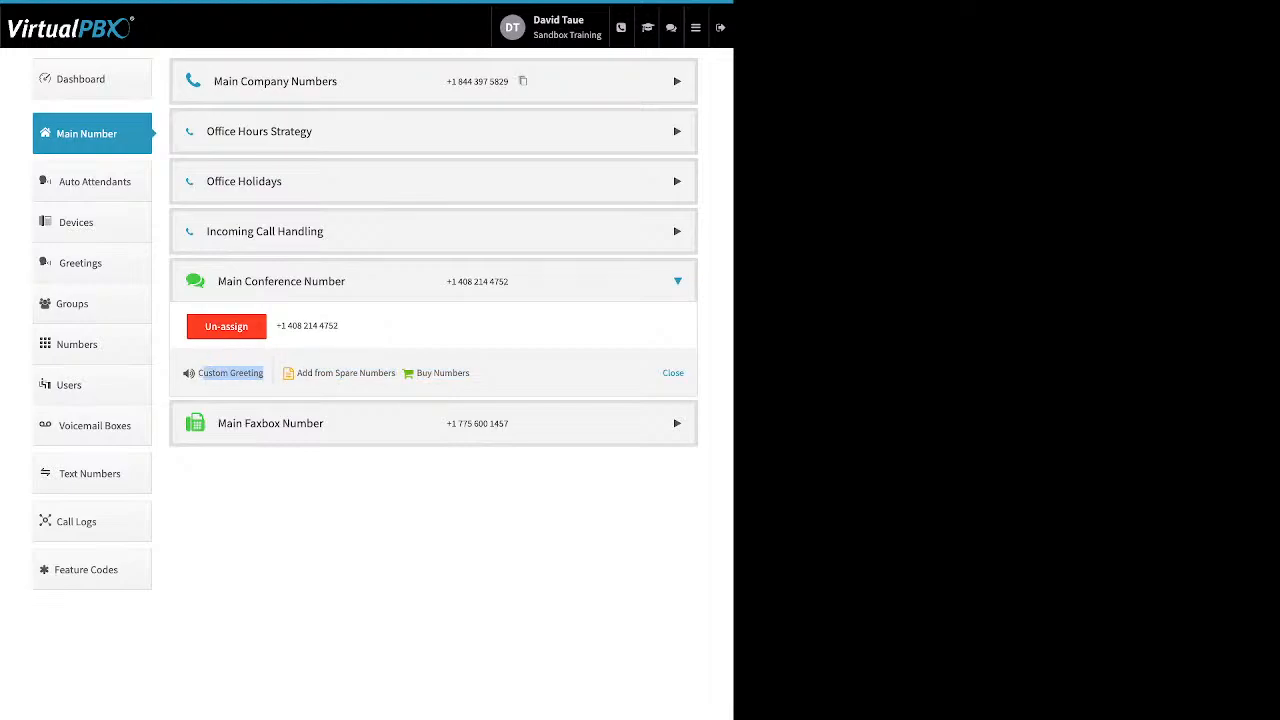
left_click(213, 373)
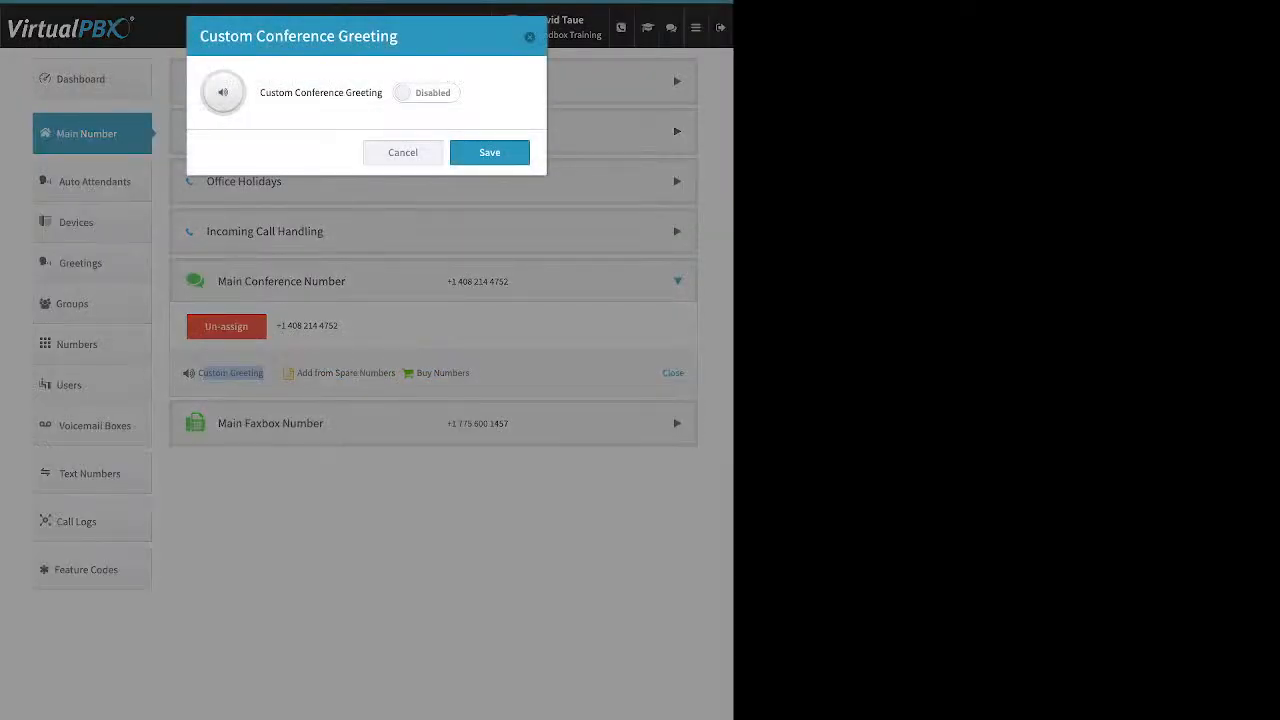
left_click(426, 93)
left_click(366, 205)
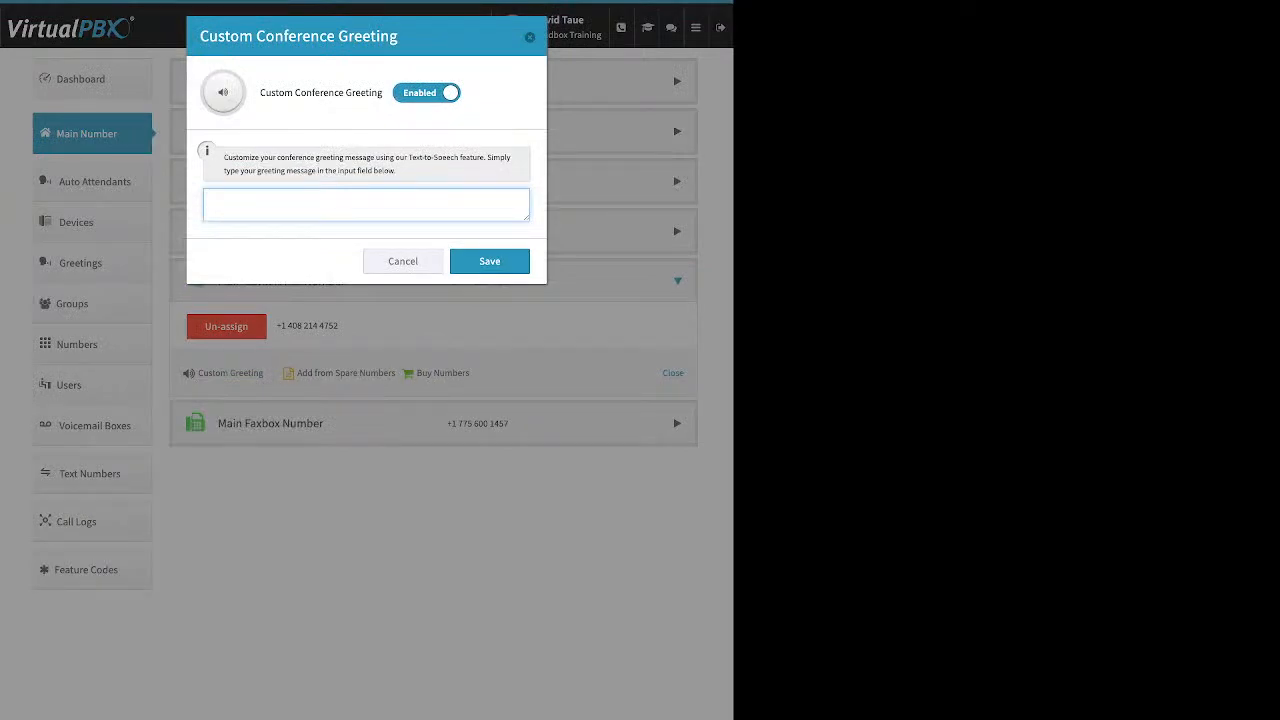
left_click(426, 93)
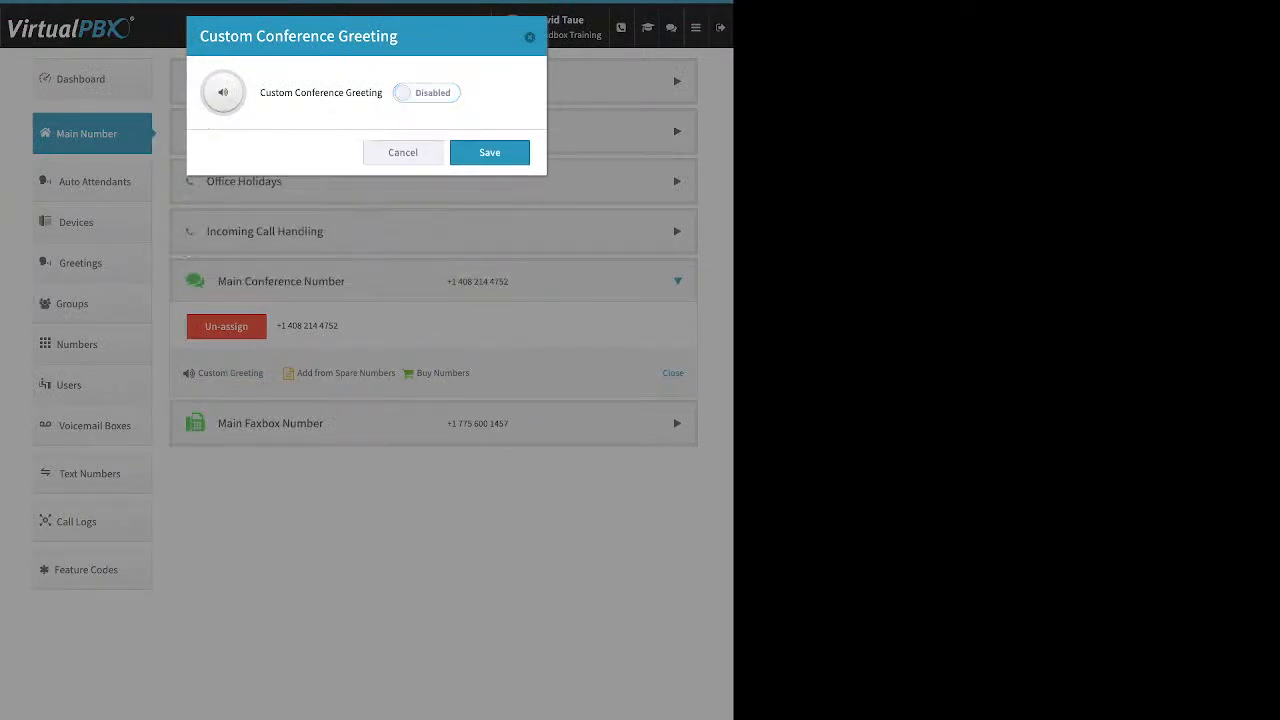
left_click(403, 153)
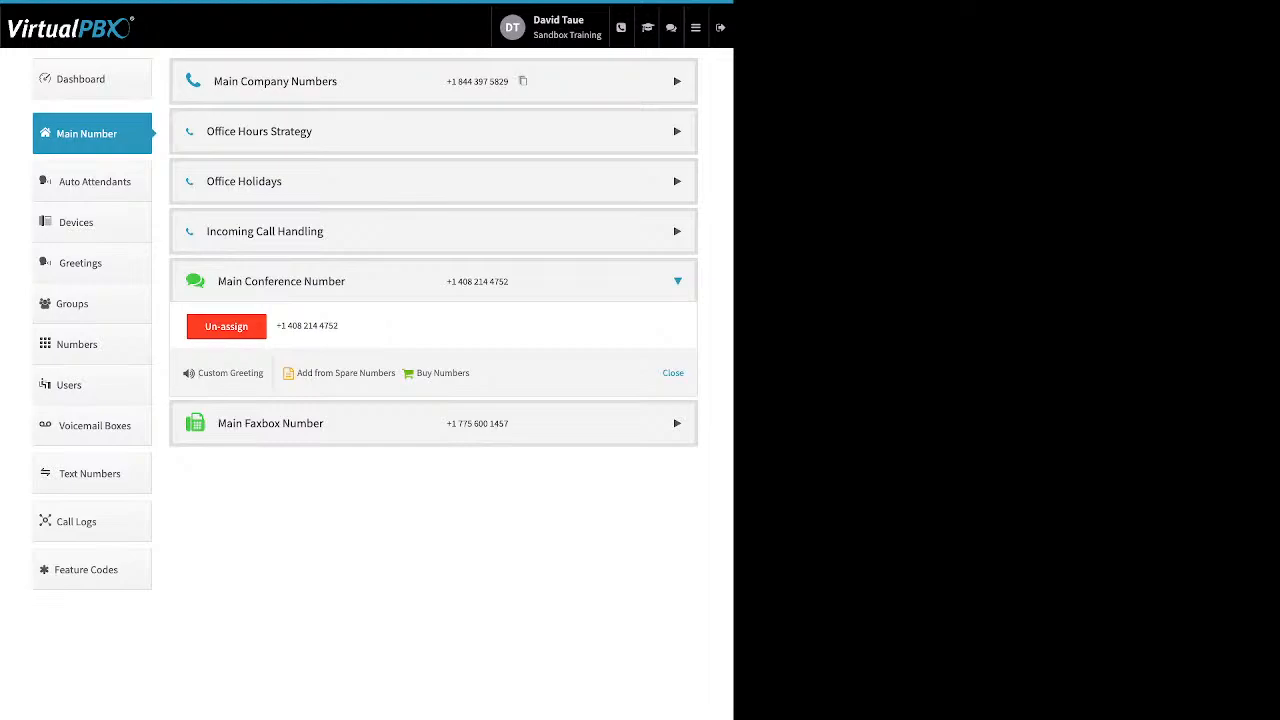
Step: Review the Main Faxbox's inbound notification email and email permissions, and save the faxbox settings
left_click(270, 423)
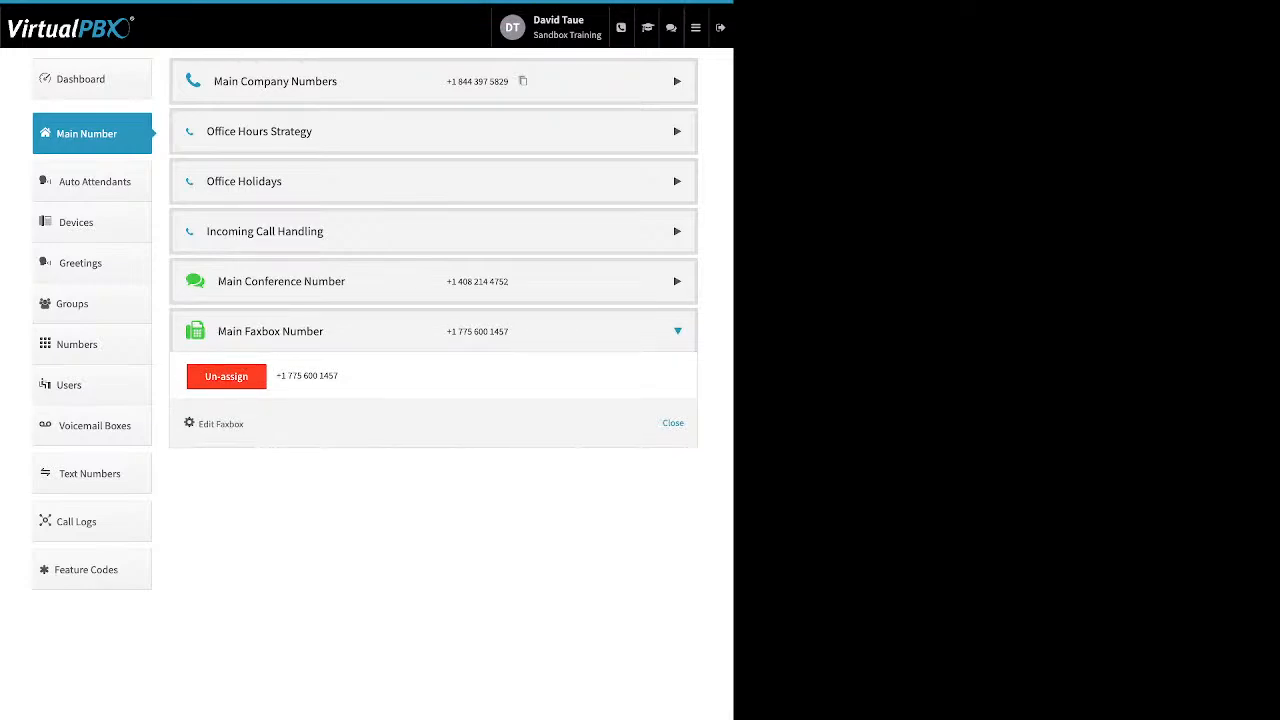
triple_click(221, 424)
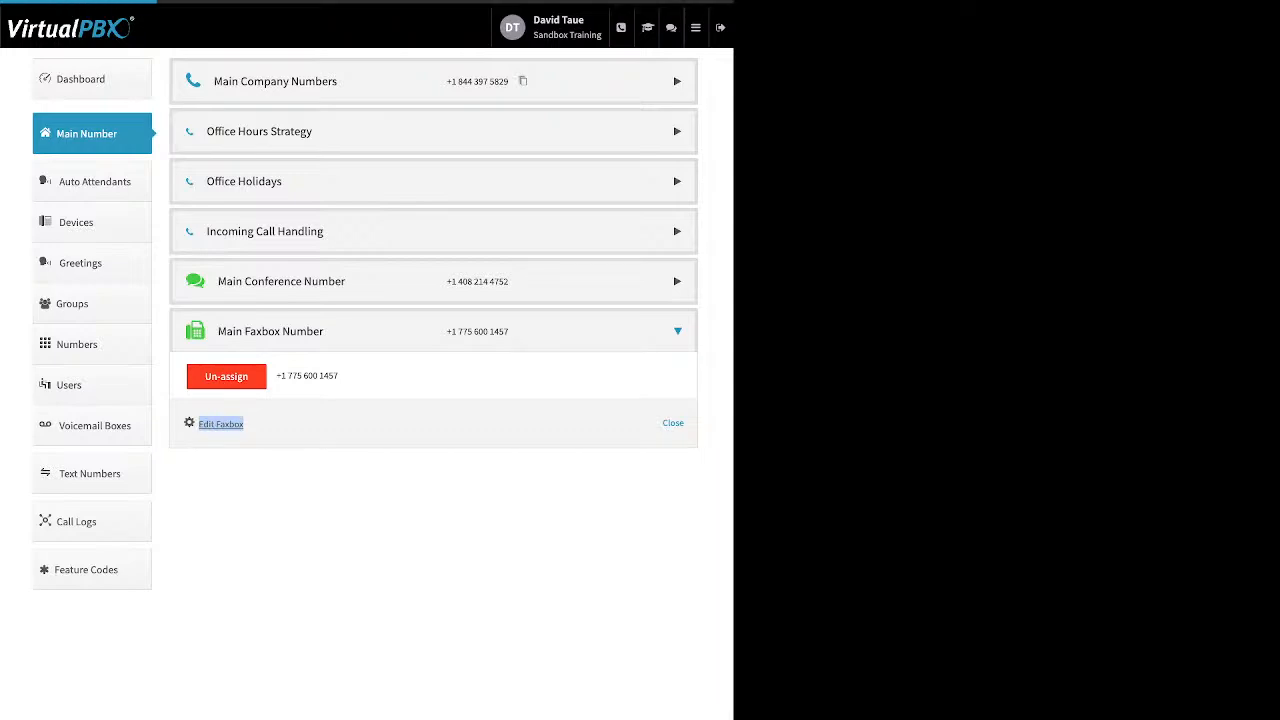
left_click(221, 424)
left_click_drag(206, 150, 309, 150)
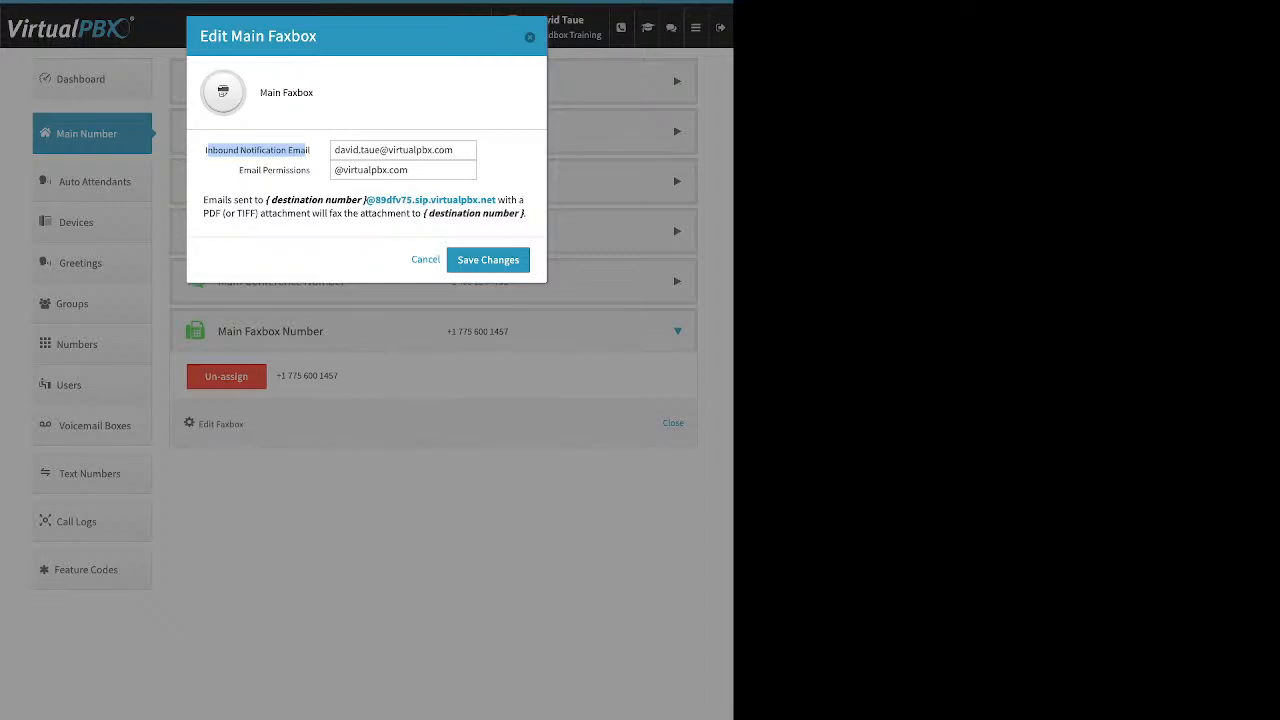
left_click_drag(239, 170, 311, 170)
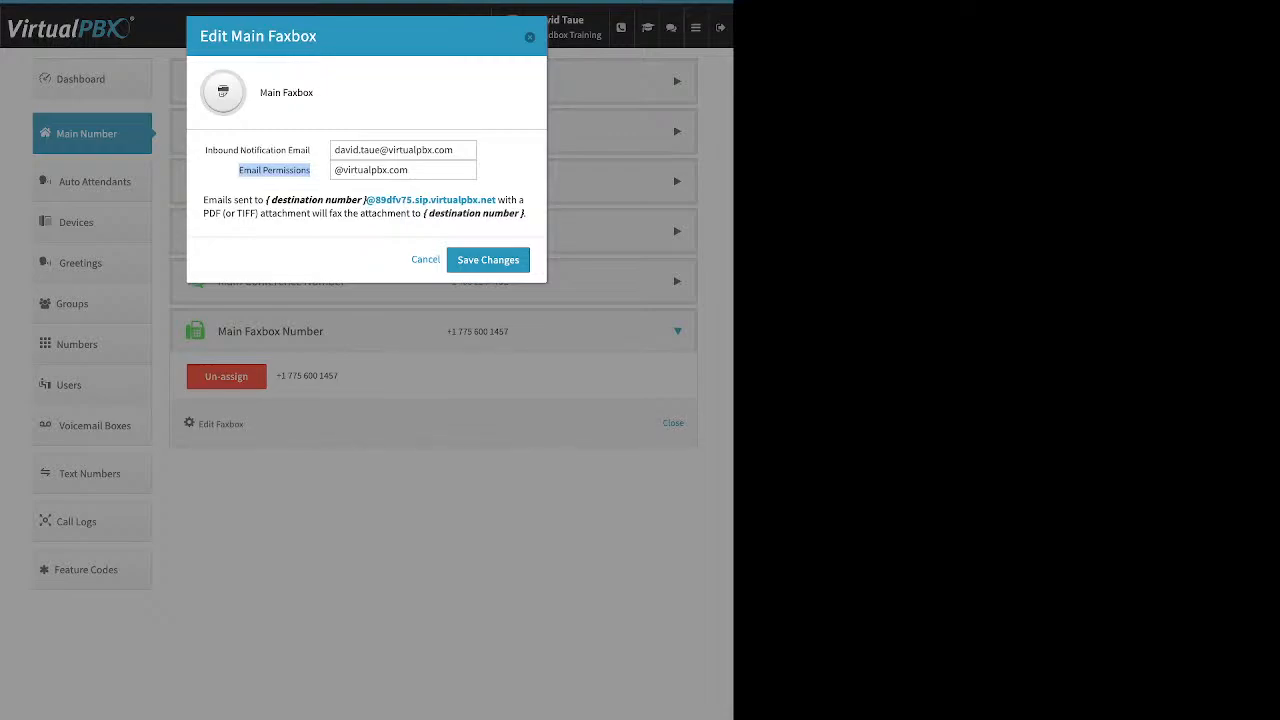
left_click(488, 259)
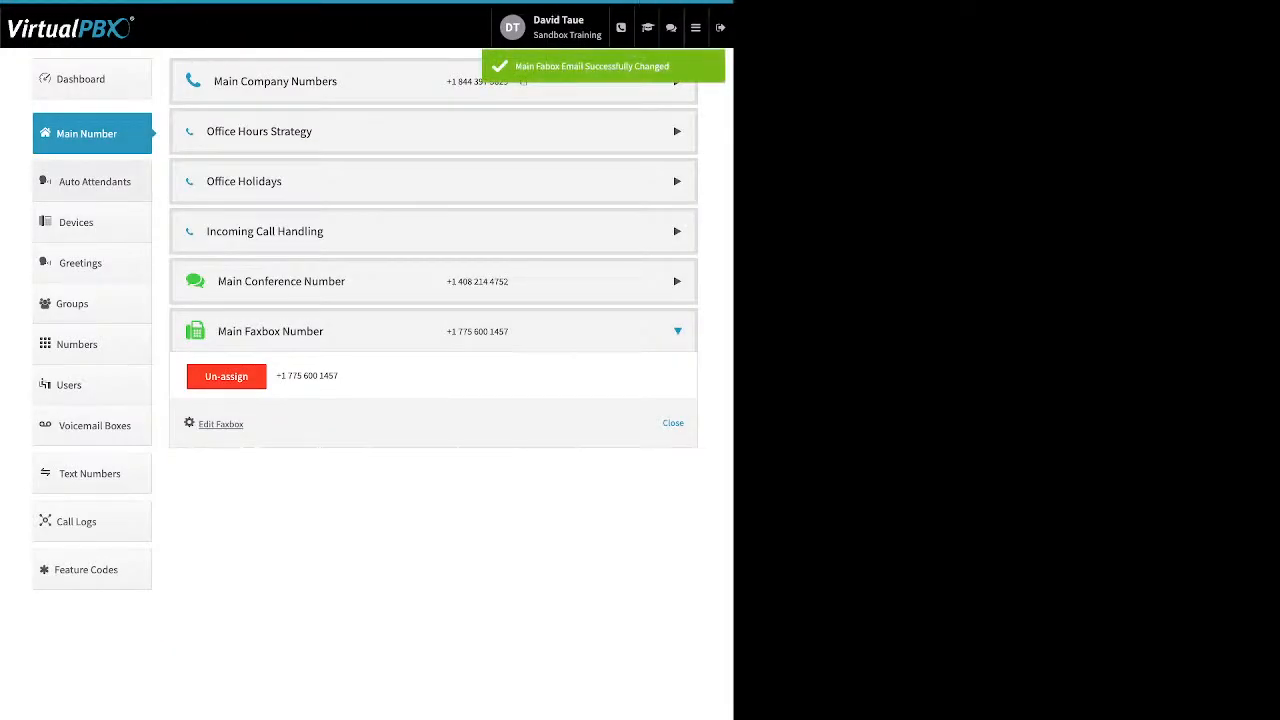
Step: Examine the name and extension fields for creating a new auto attendant, and close the form without creating one
left_click(94, 182)
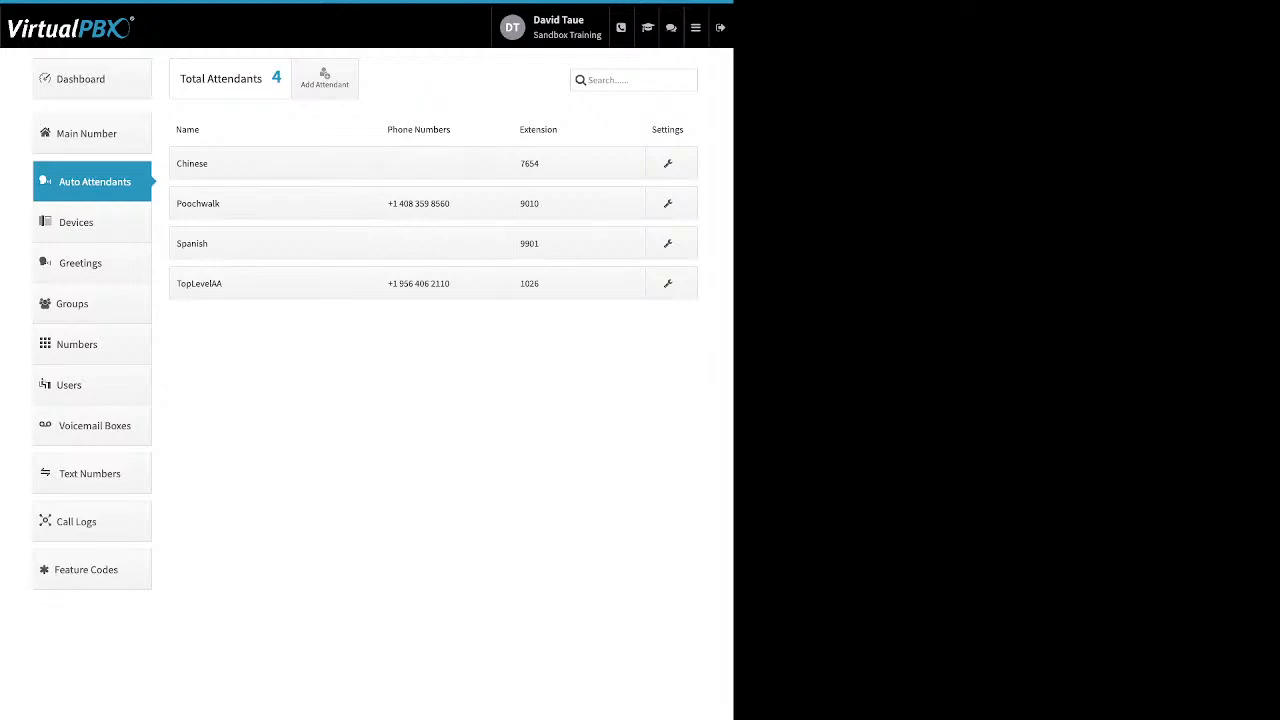
left_click(325, 78)
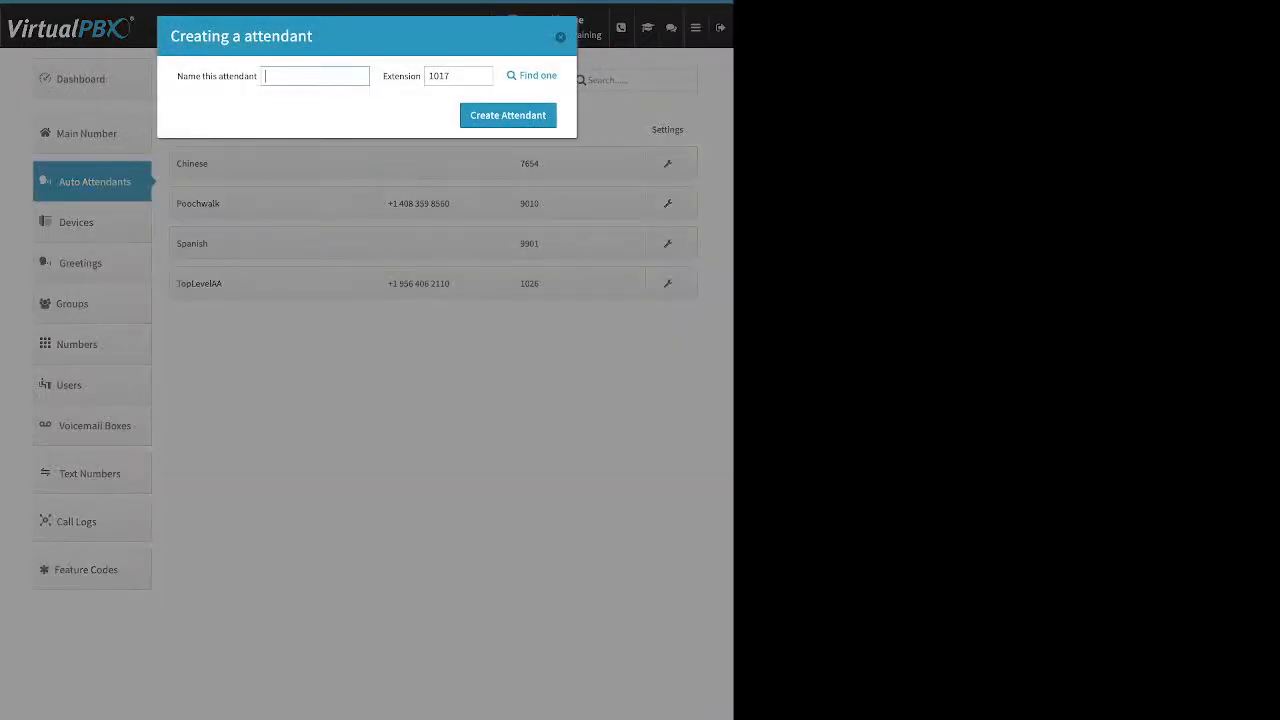
left_click_drag(177, 76, 249, 76)
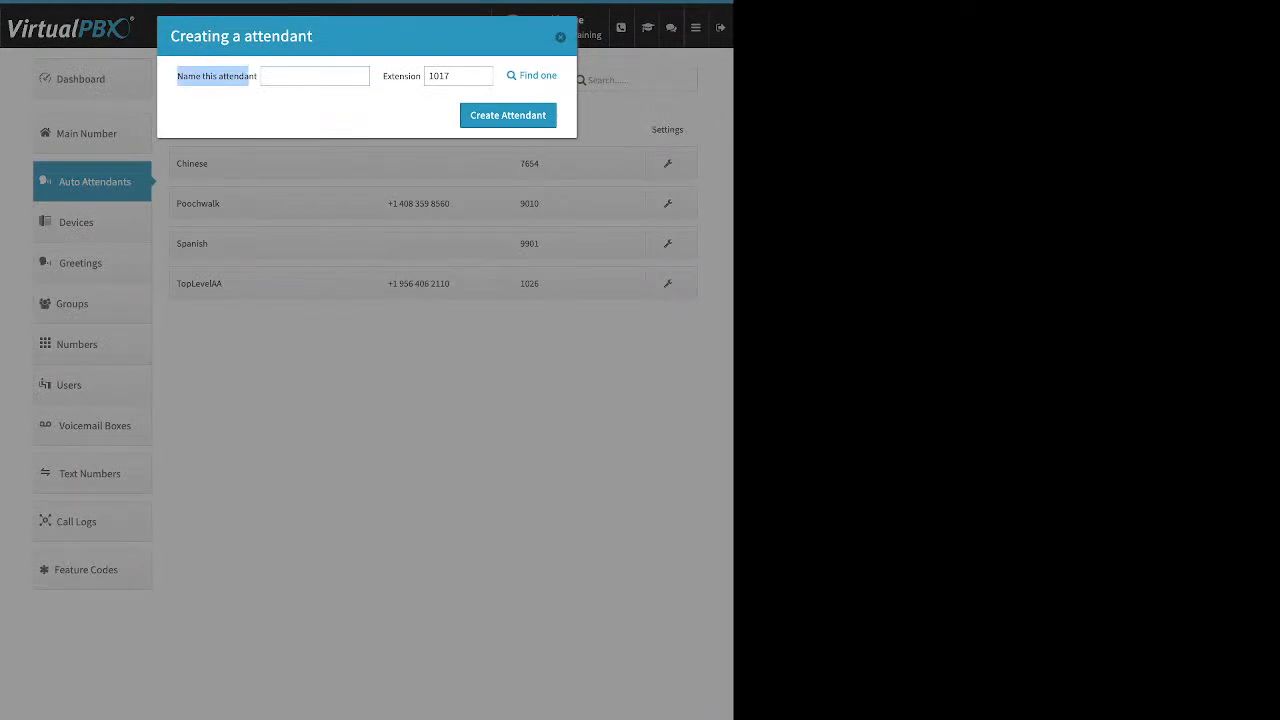
left_click_drag(388, 76, 411, 76)
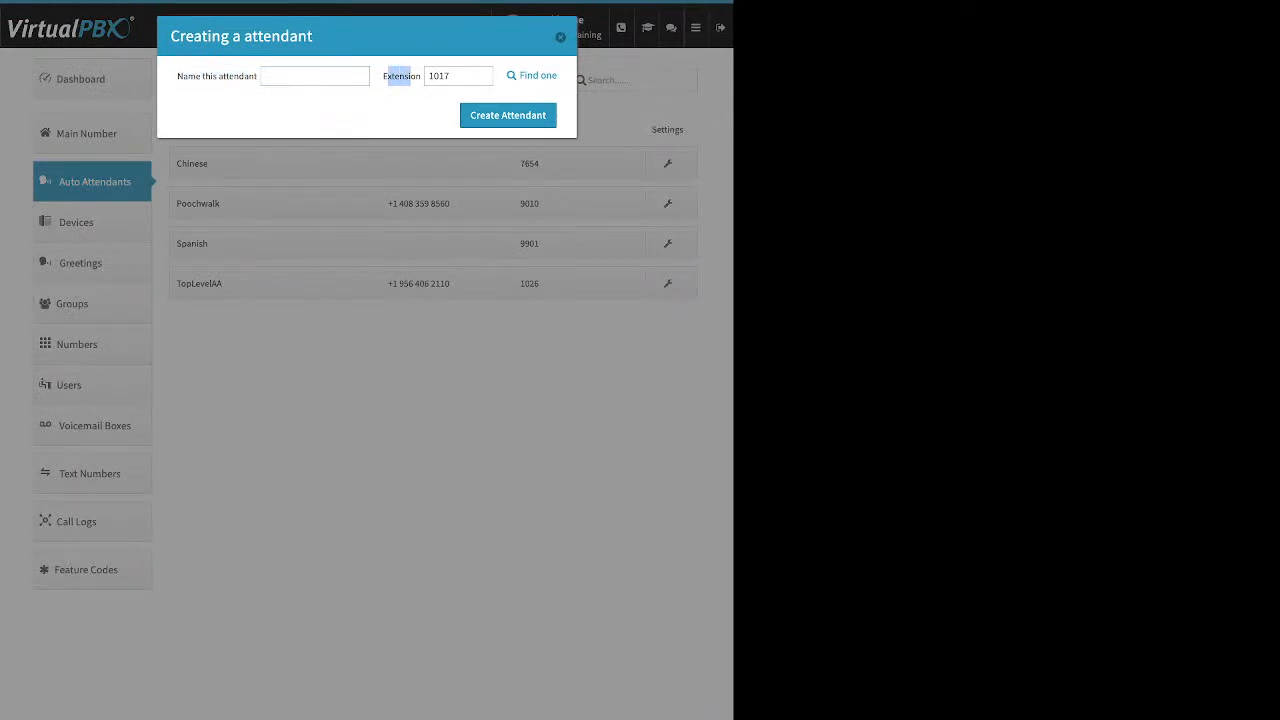
left_click(560, 37)
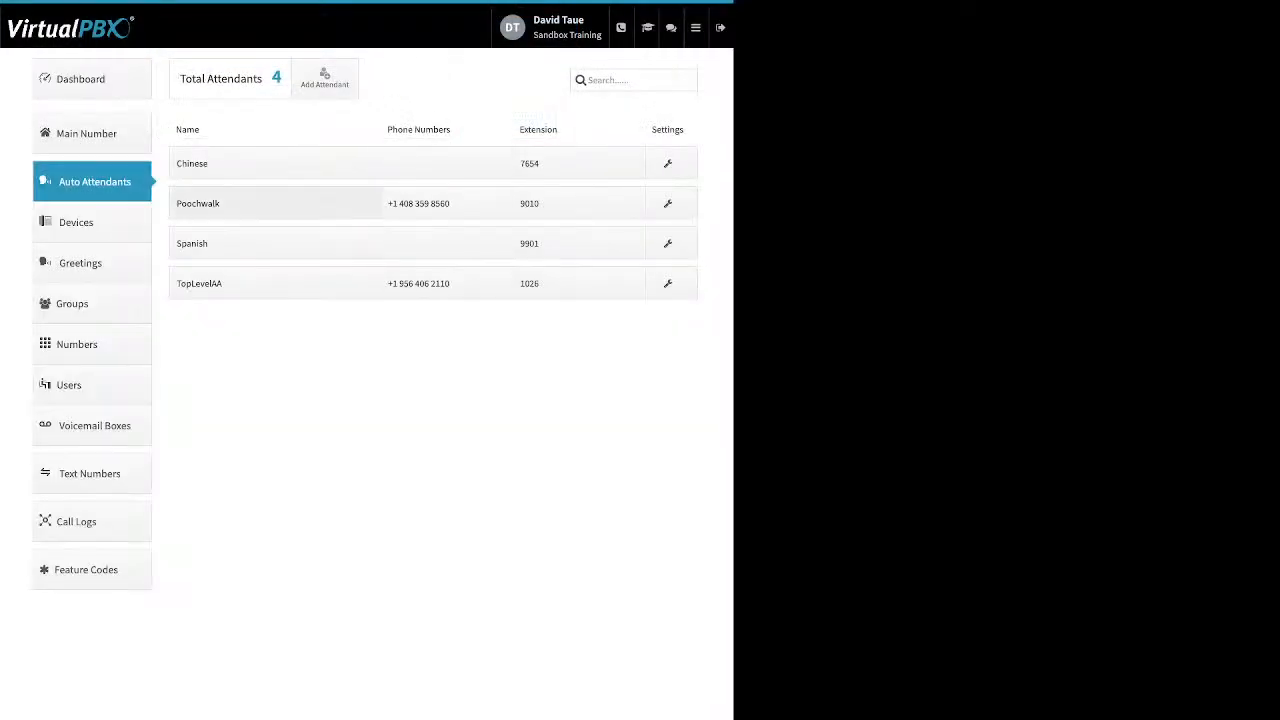
Step: Review the Main Menu availability setting of the Poochwalk and Spanish attendants without saving a change
left_click(275, 203)
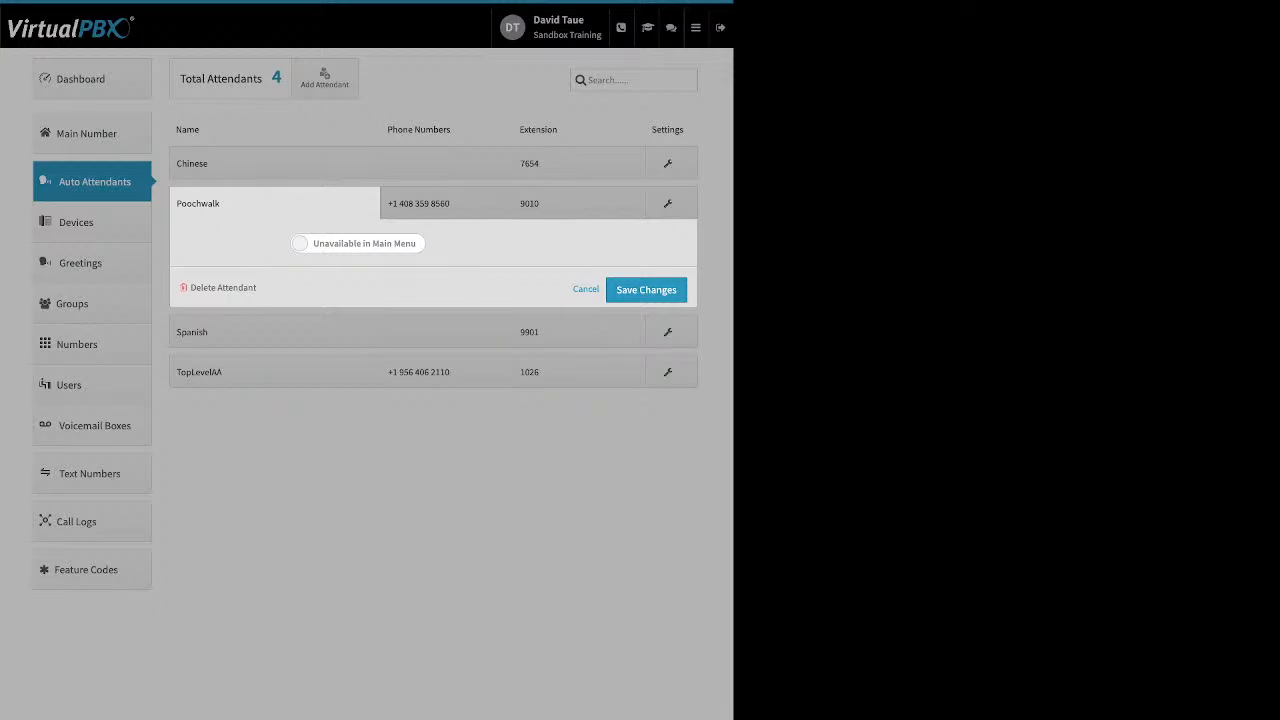
left_click(358, 243)
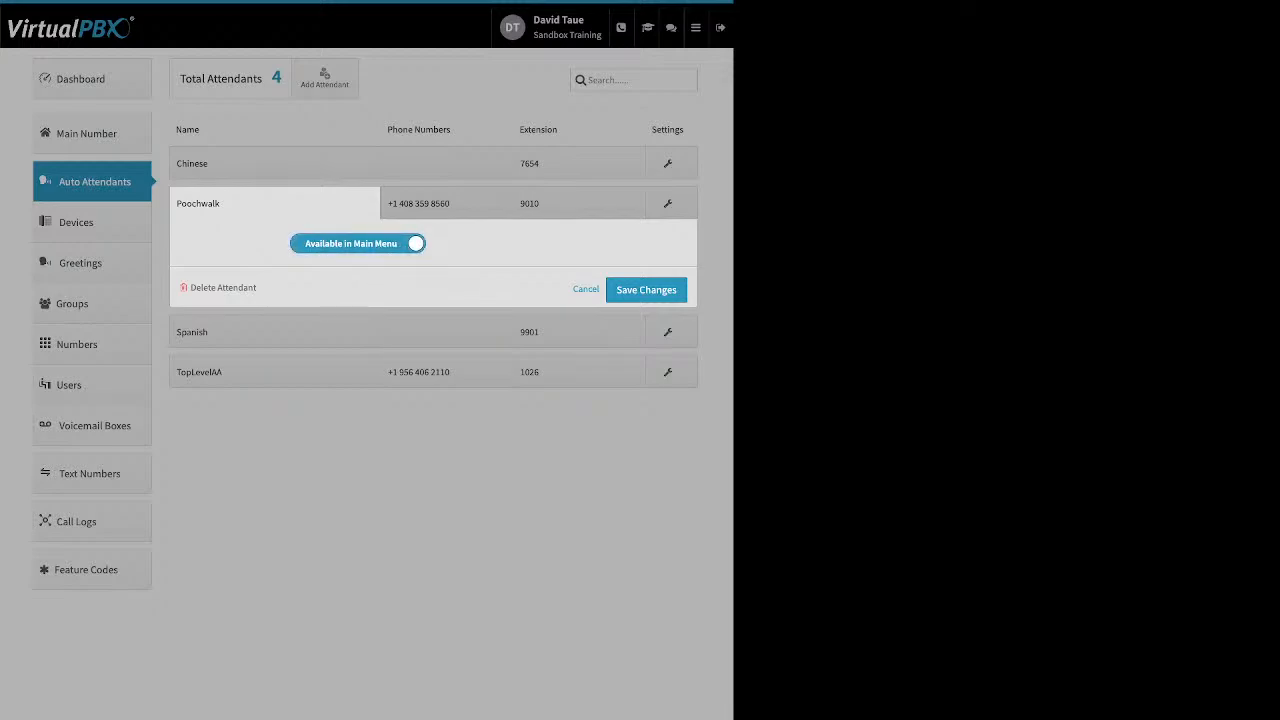
left_click(358, 243)
left_click(340, 432)
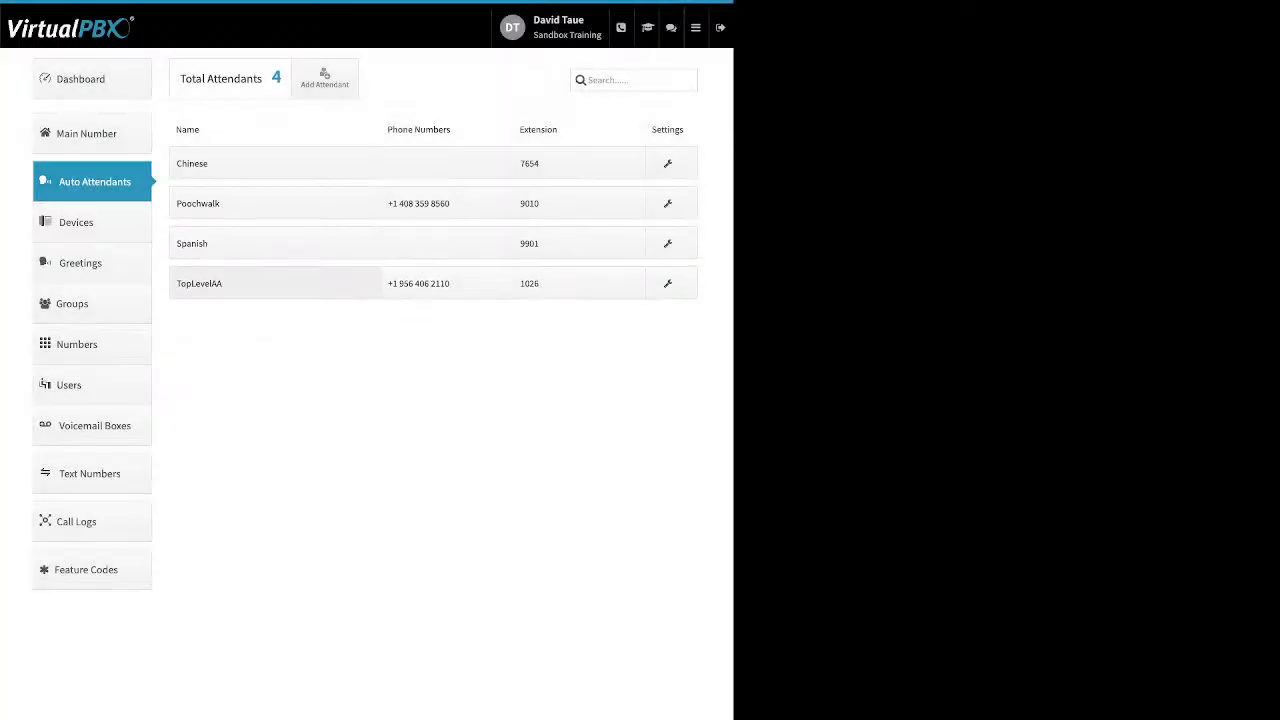
left_click(275, 243)
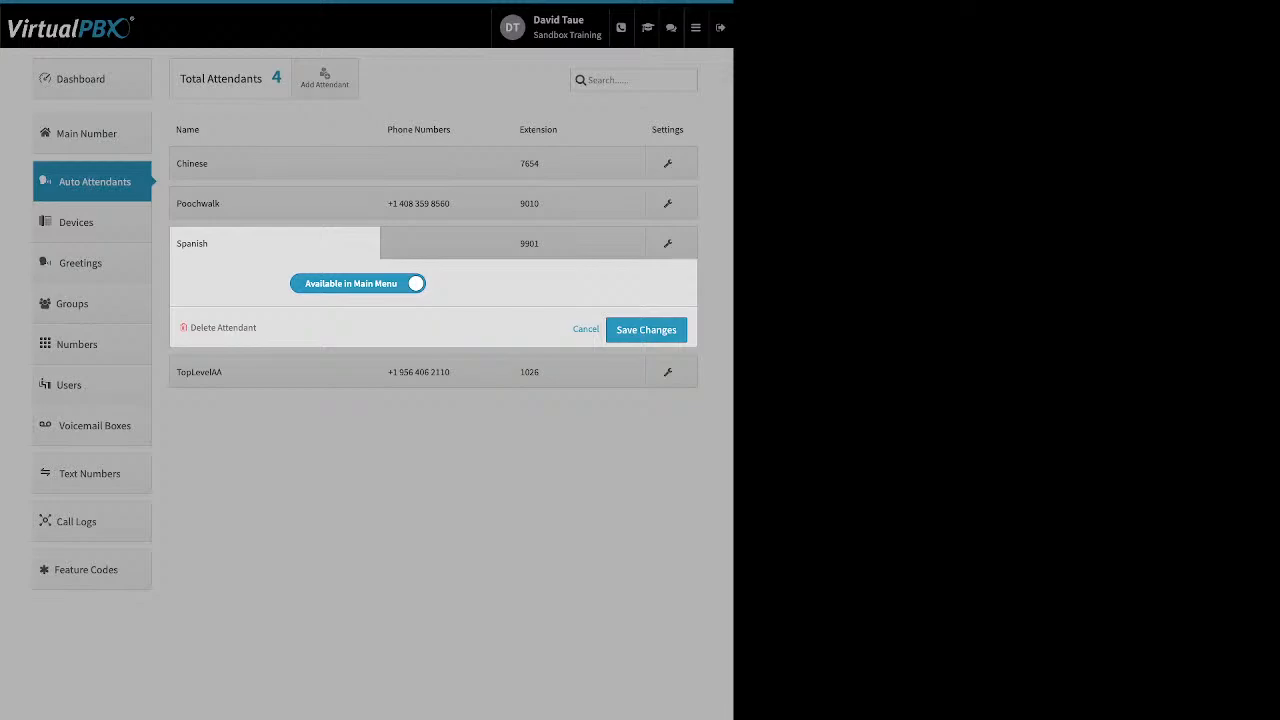
Step: Review the Poochwalk attendant's phone number assignment options and its extension
left_click(446, 204)
left_click(446, 204)
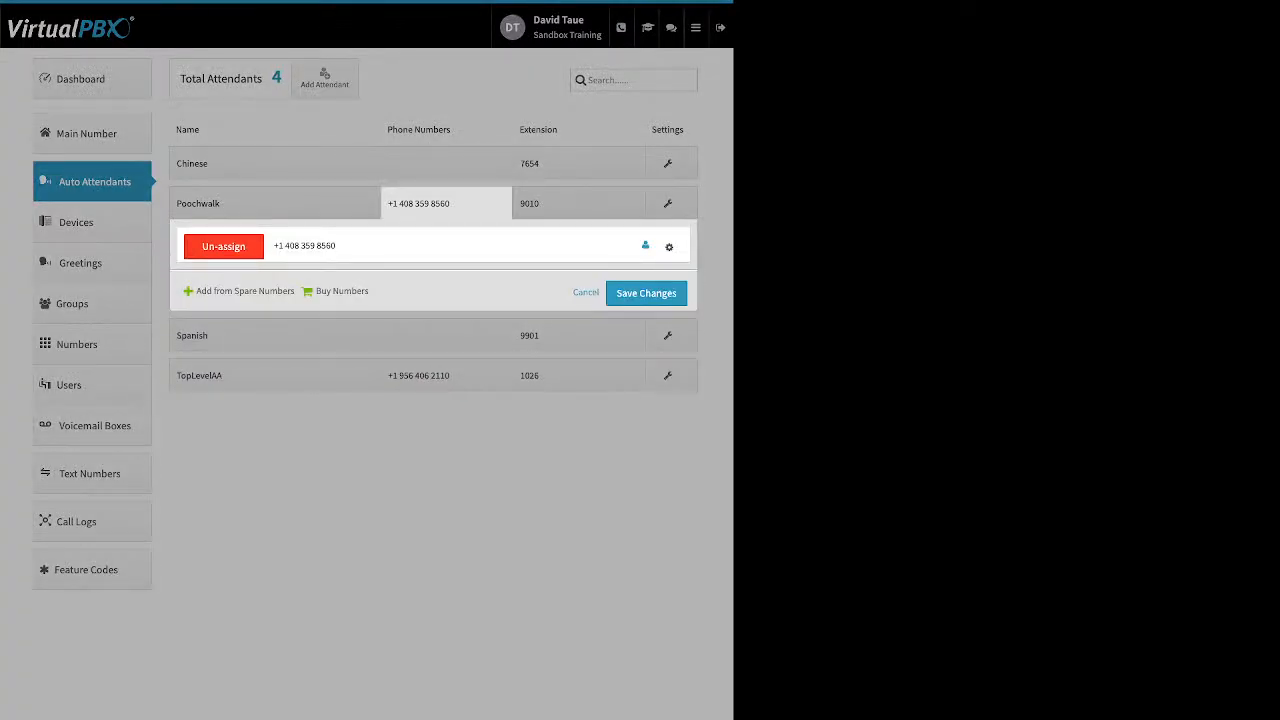
left_click(573, 204)
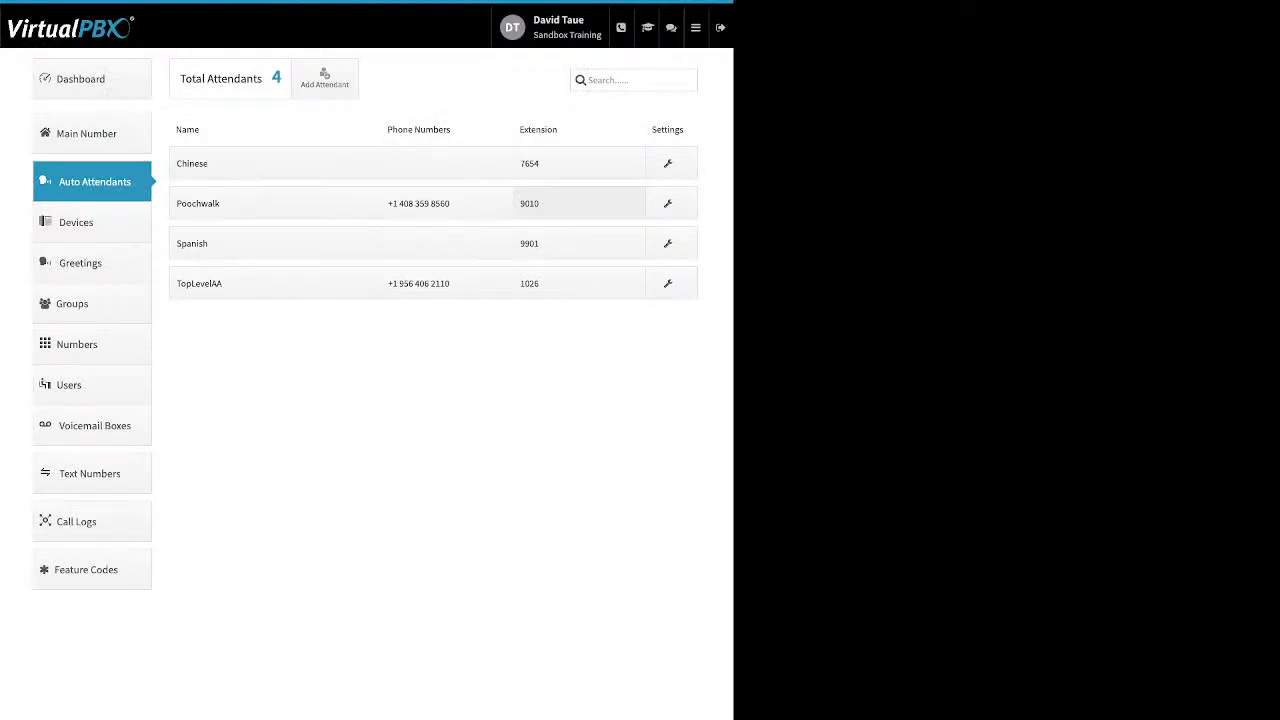
left_click(573, 204)
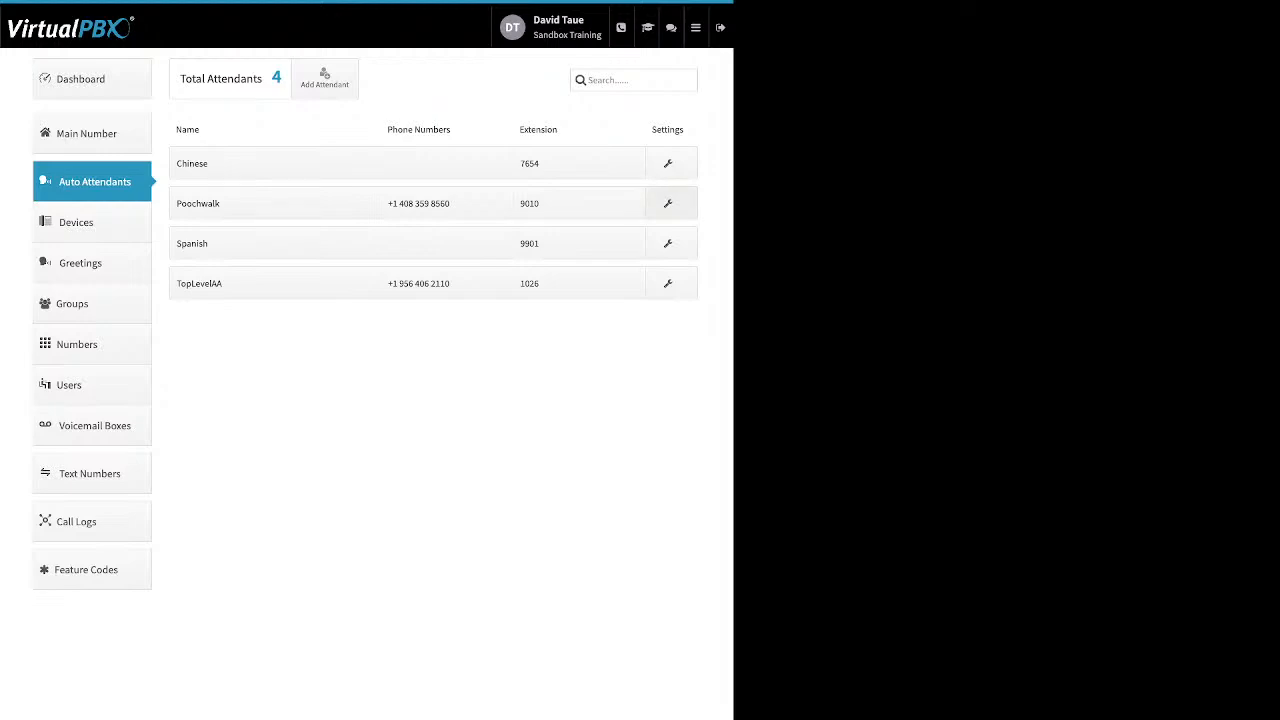
Step: Set the Poochwalk attendant's Open Hours Virtual Receptionist greeting to the existing recording TTS Main 1 and save the call strategy
left_click(669, 204)
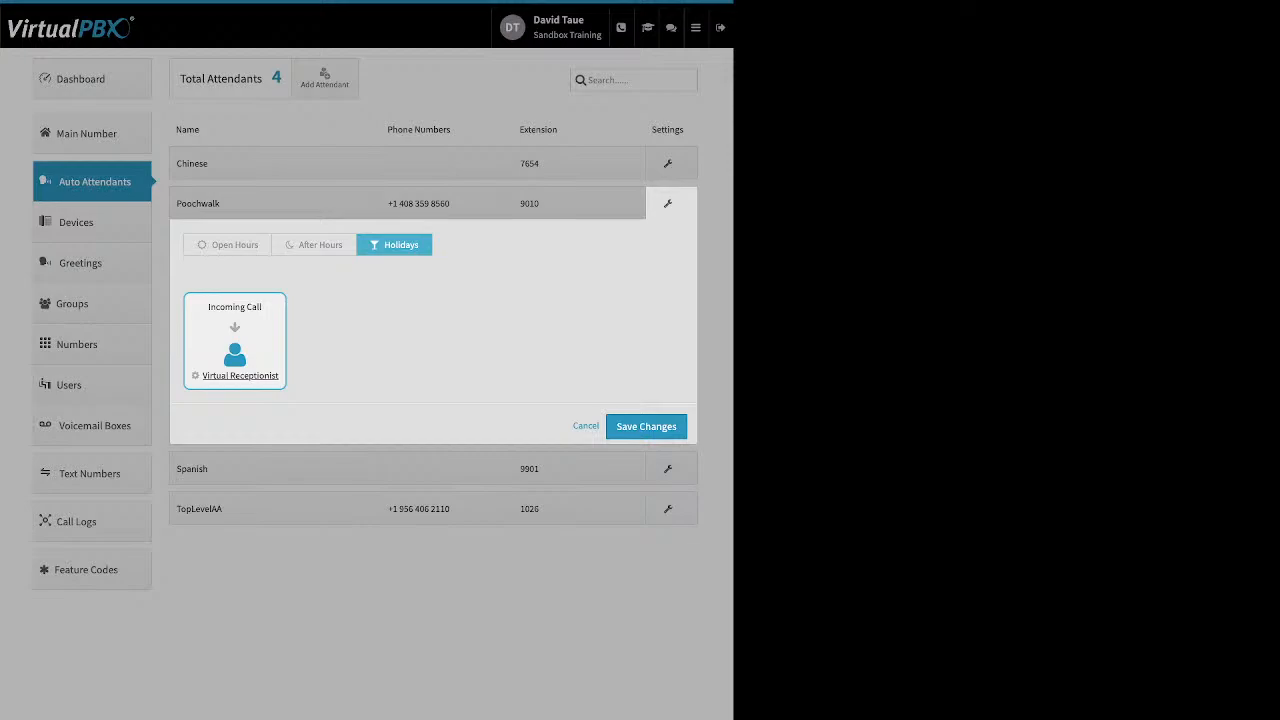
left_click(228, 245)
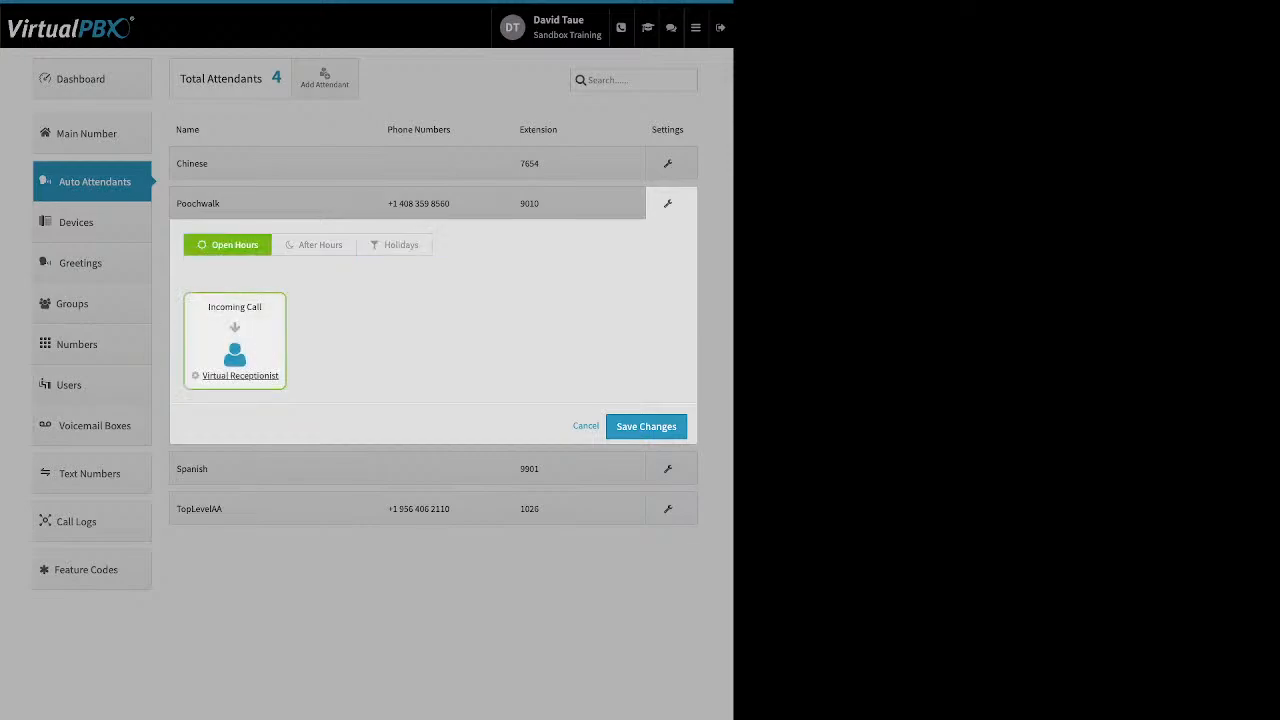
left_click(240, 376)
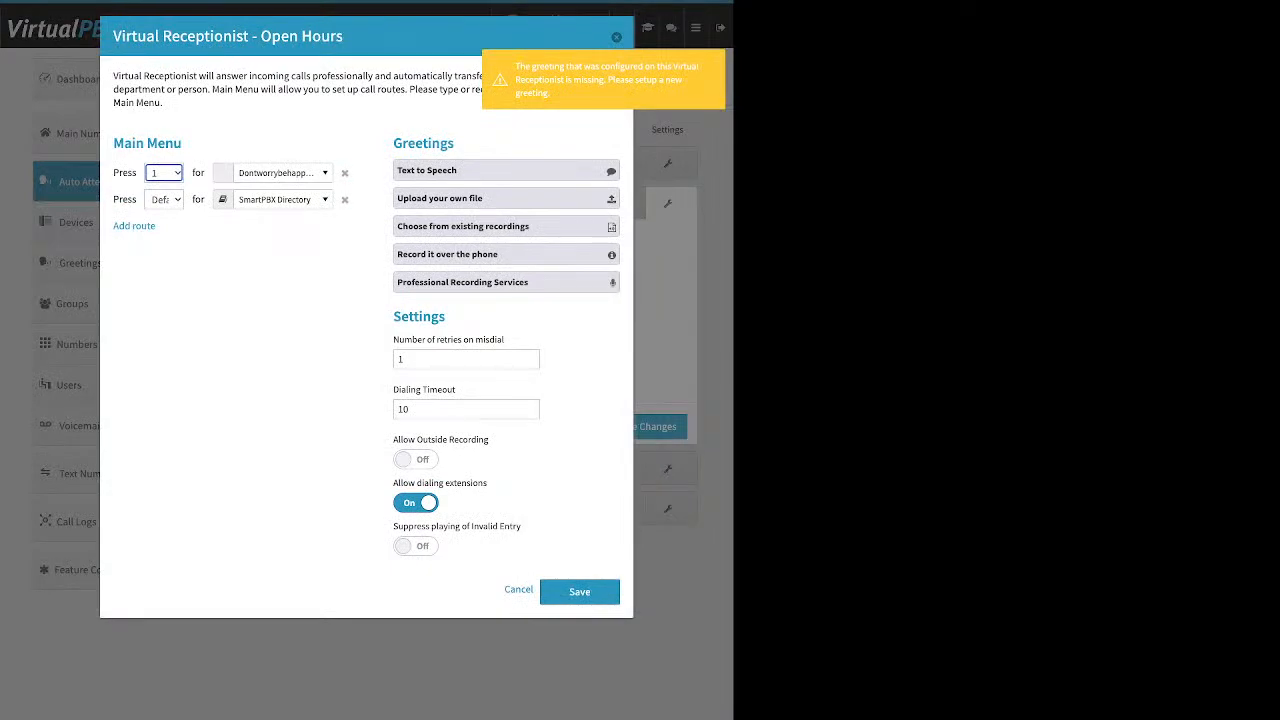
left_click(480, 227)
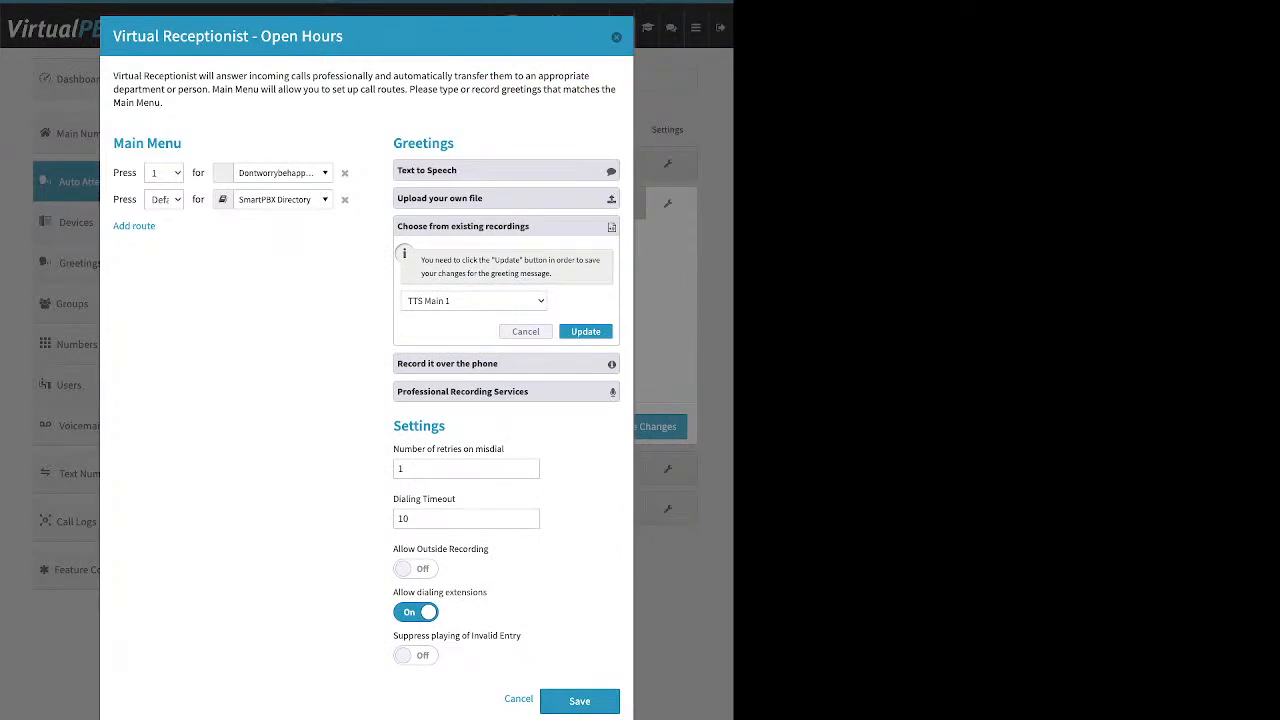
left_click(586, 331)
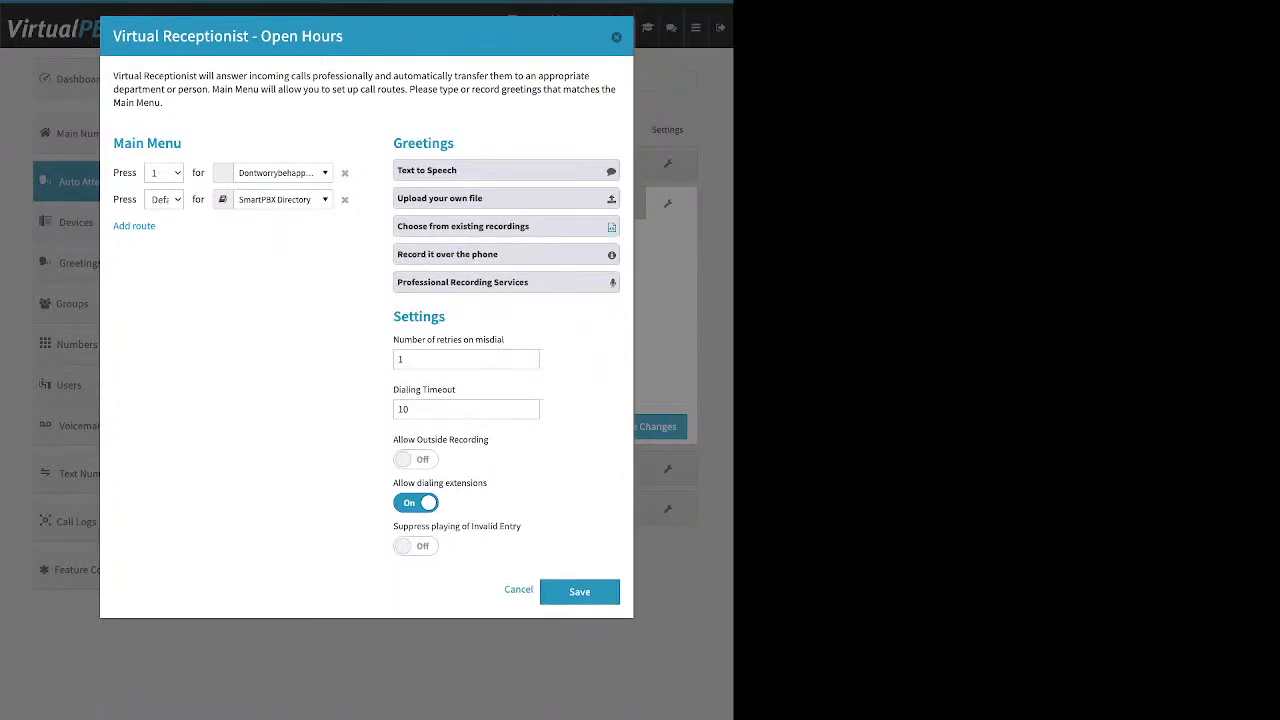
left_click(580, 592)
left_click(646, 427)
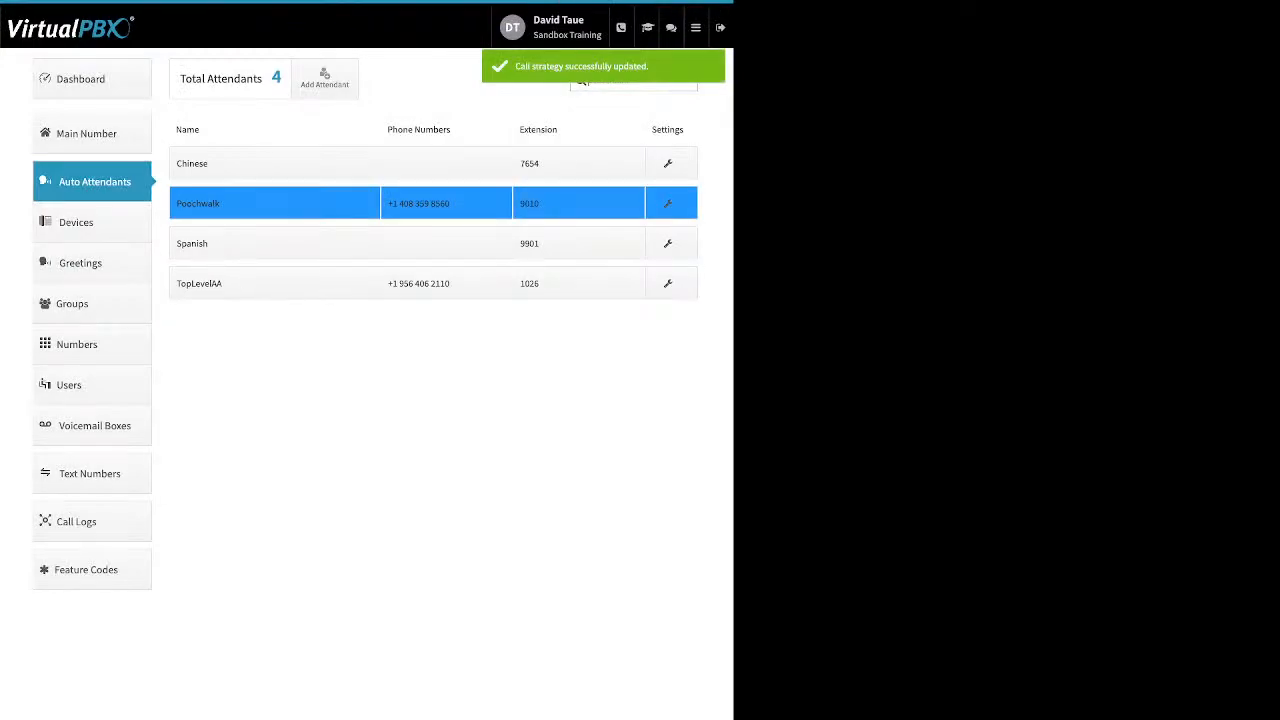
Step: Review the device list and the fields for adding a soft phone, and close the form without creating a device
left_click(92, 223)
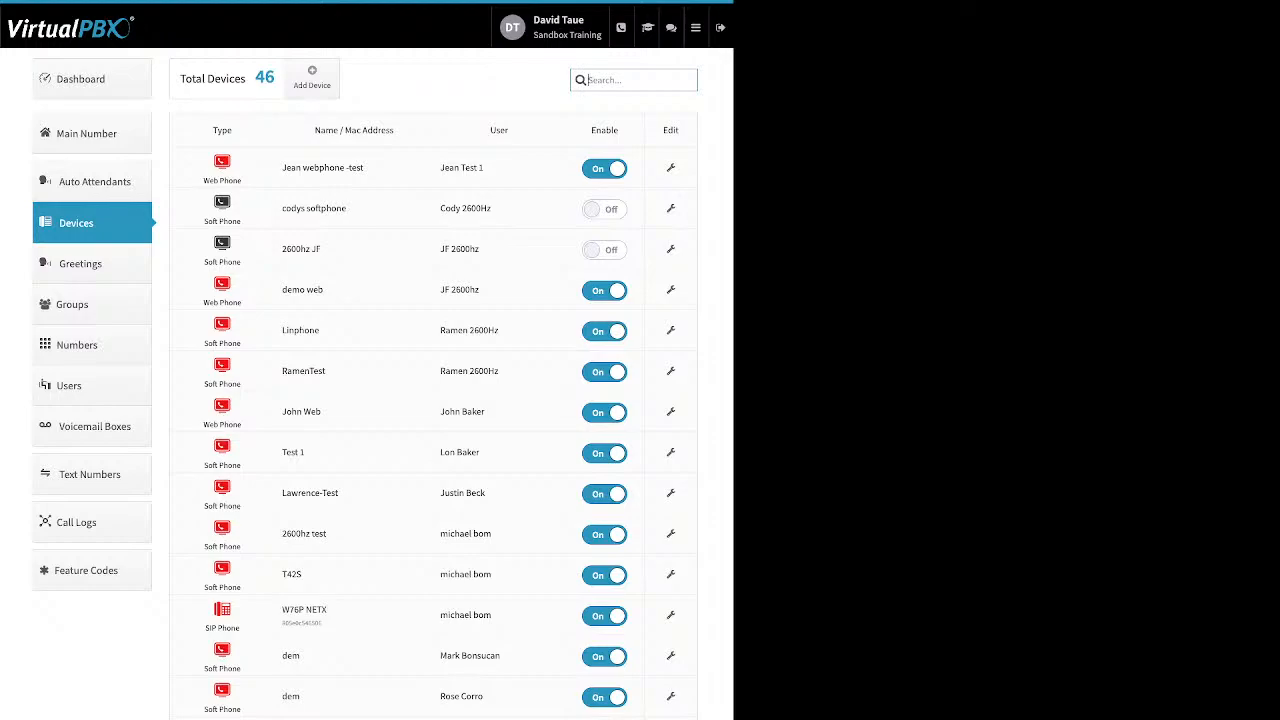
left_click_drag(328, 610, 281, 610)
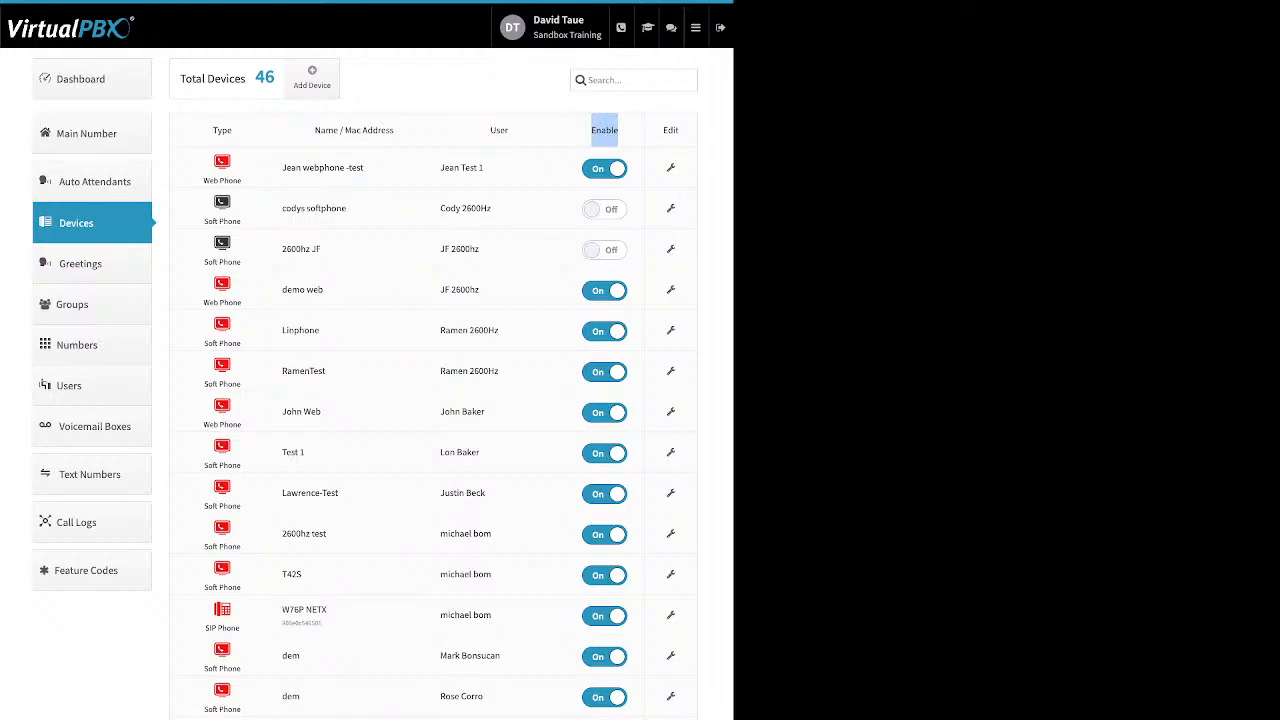
left_click(312, 77)
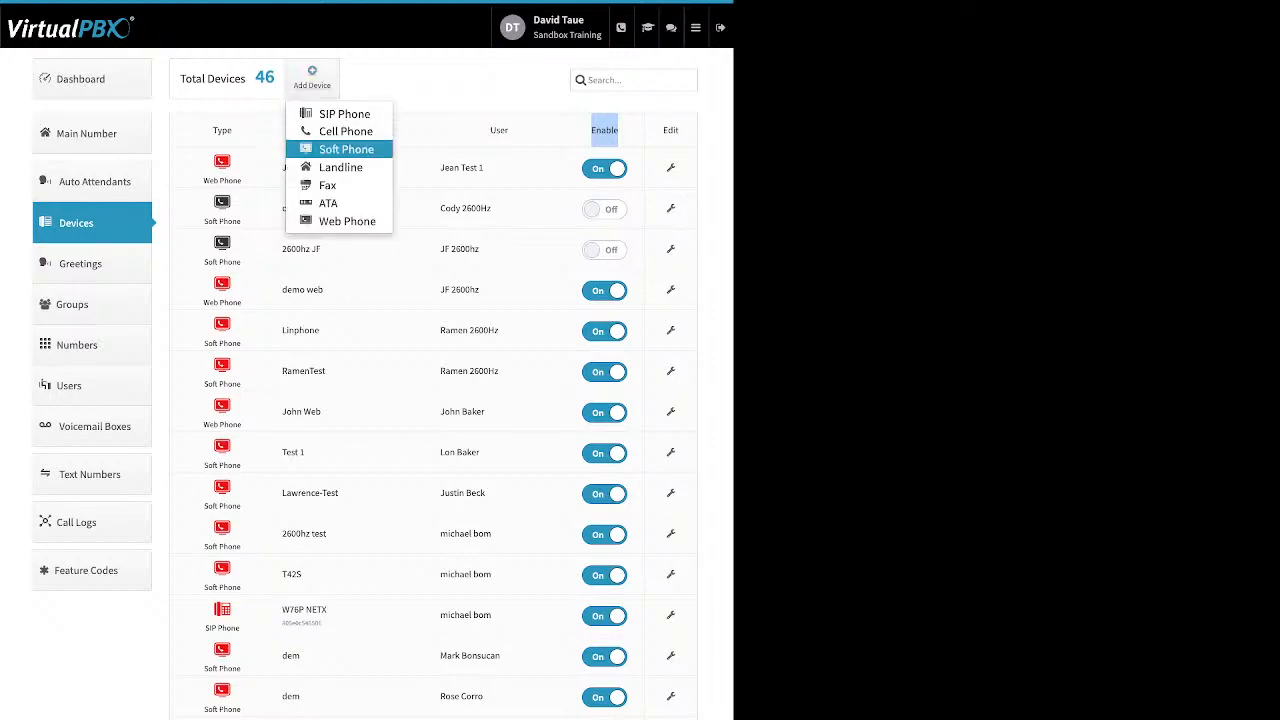
left_click(345, 149)
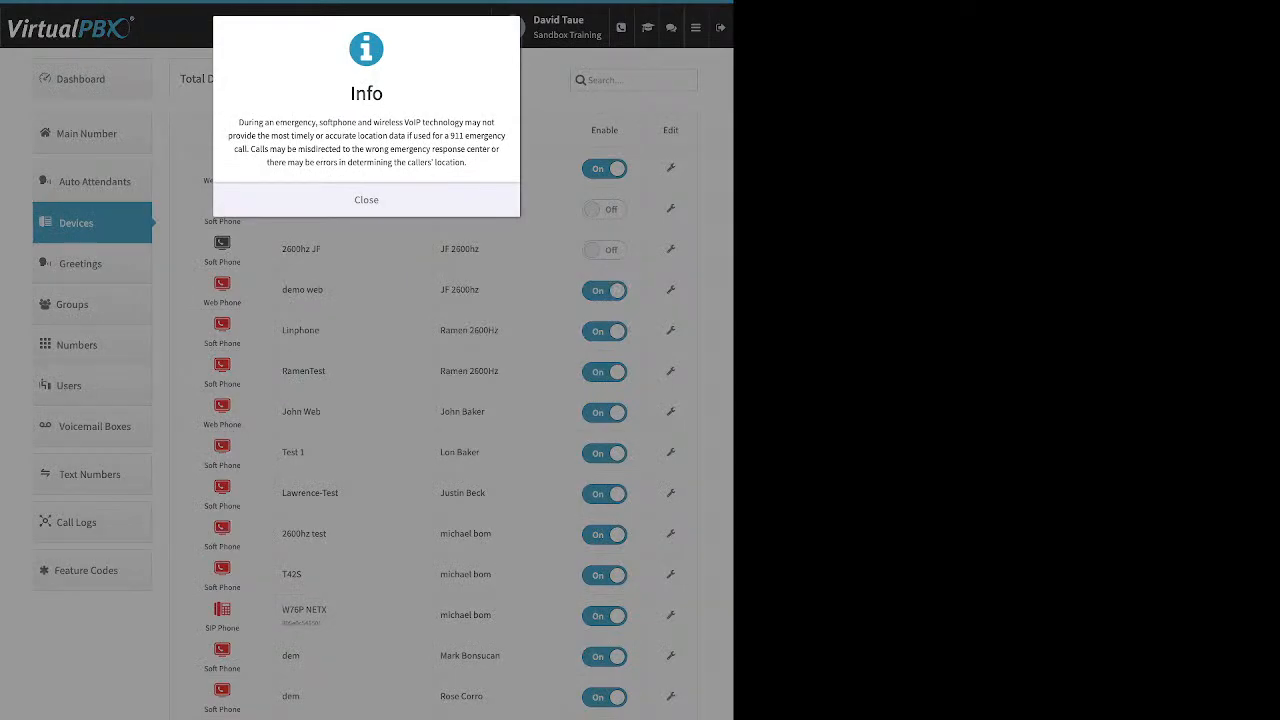
left_click(366, 200)
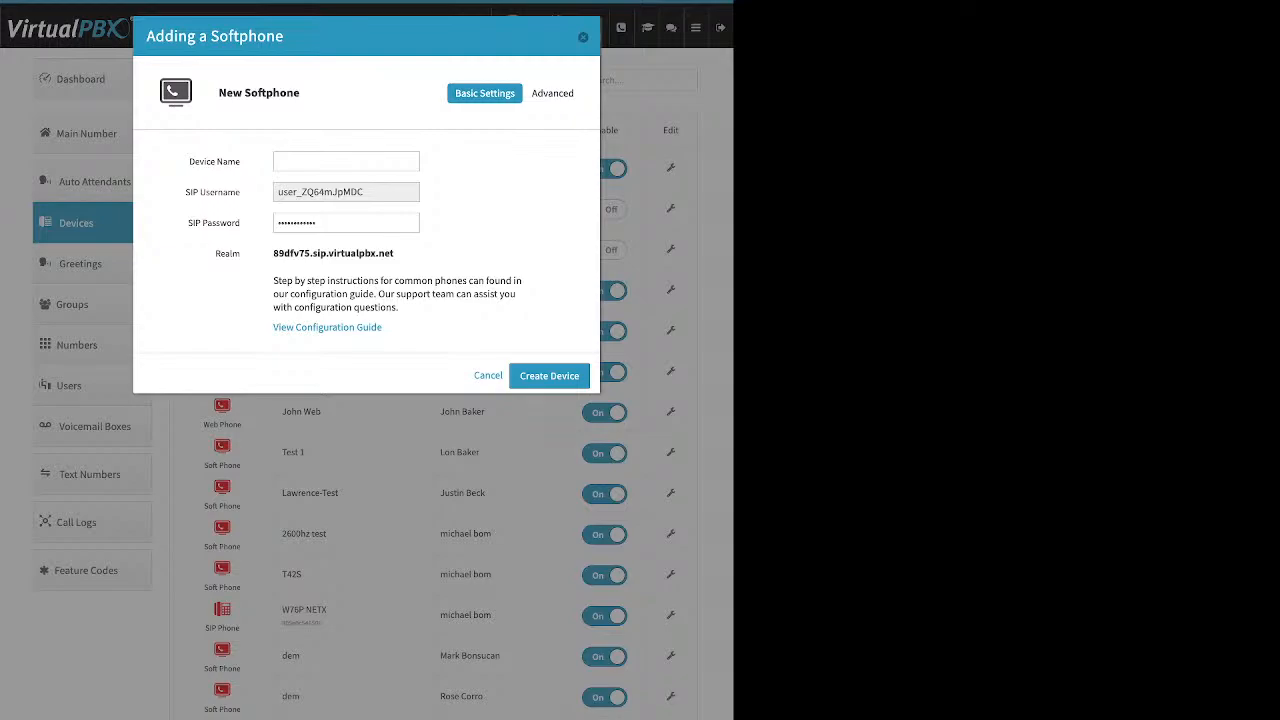
key("Escape")
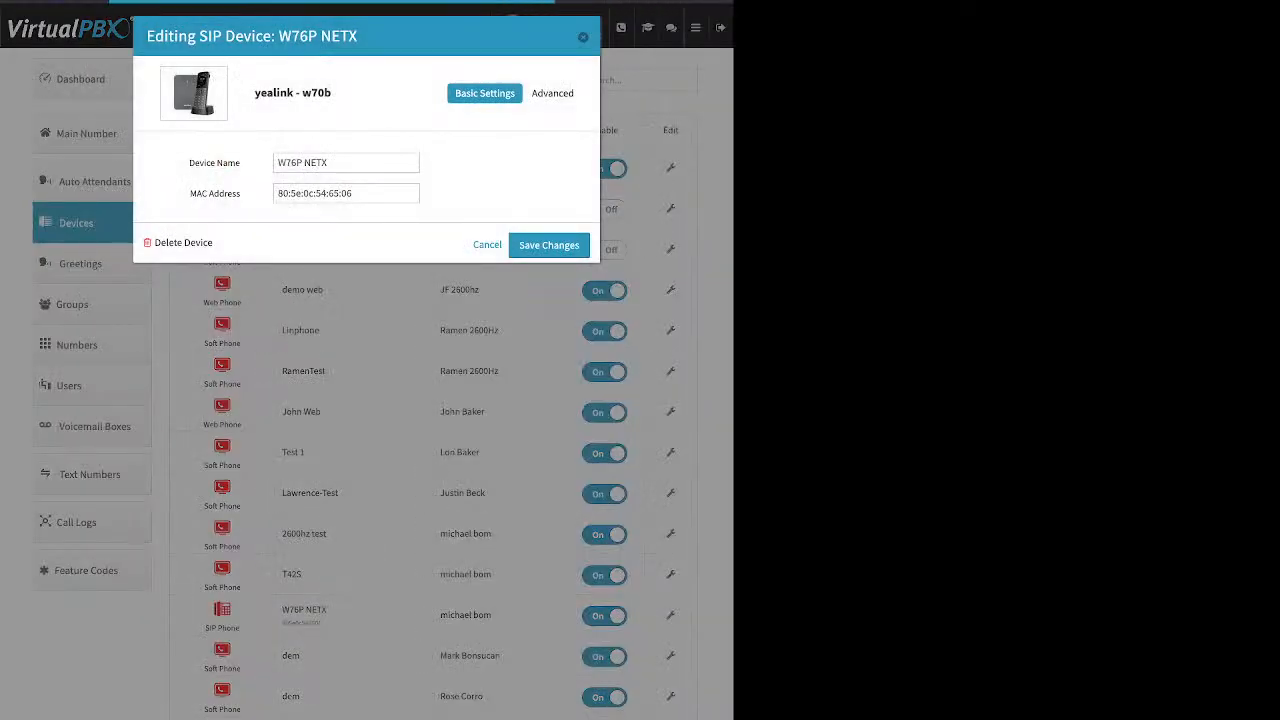
Step: Review the audio codecs and the External Caller-ID setting of the W76P NETX SIP device
left_click(552, 93)
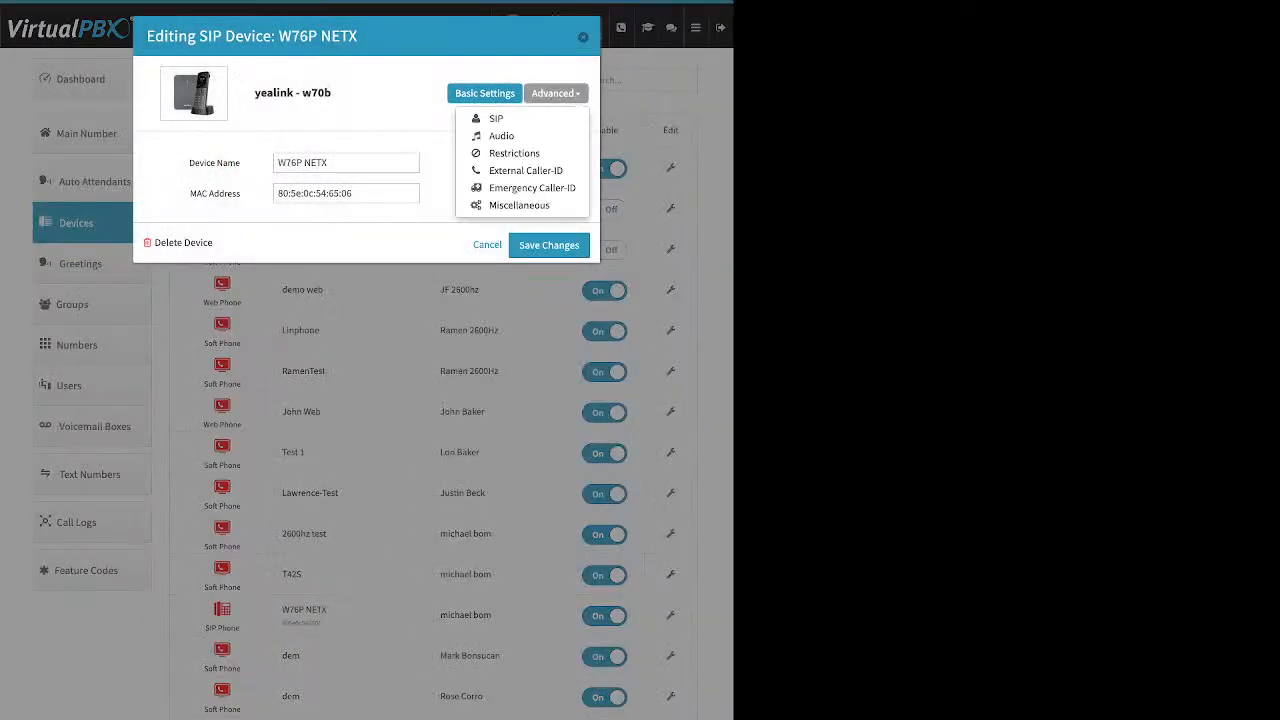
left_click(575, 134)
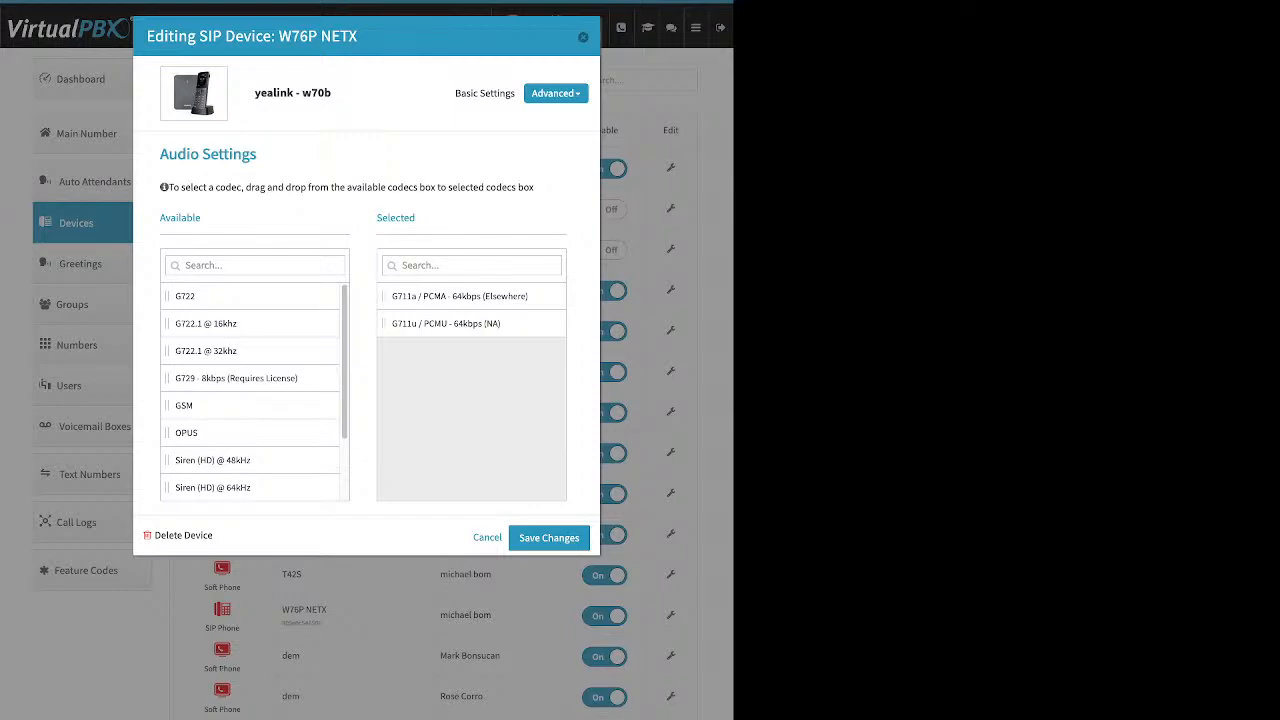
left_click(556, 93)
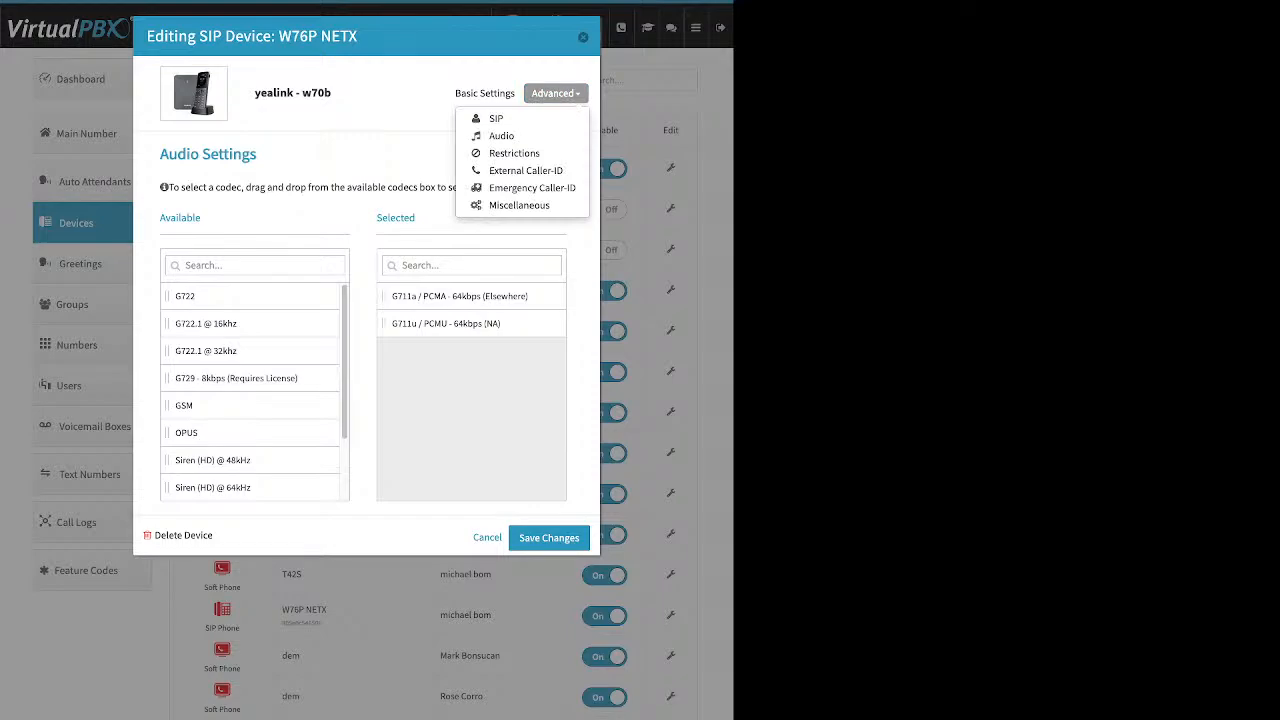
left_click(525, 170)
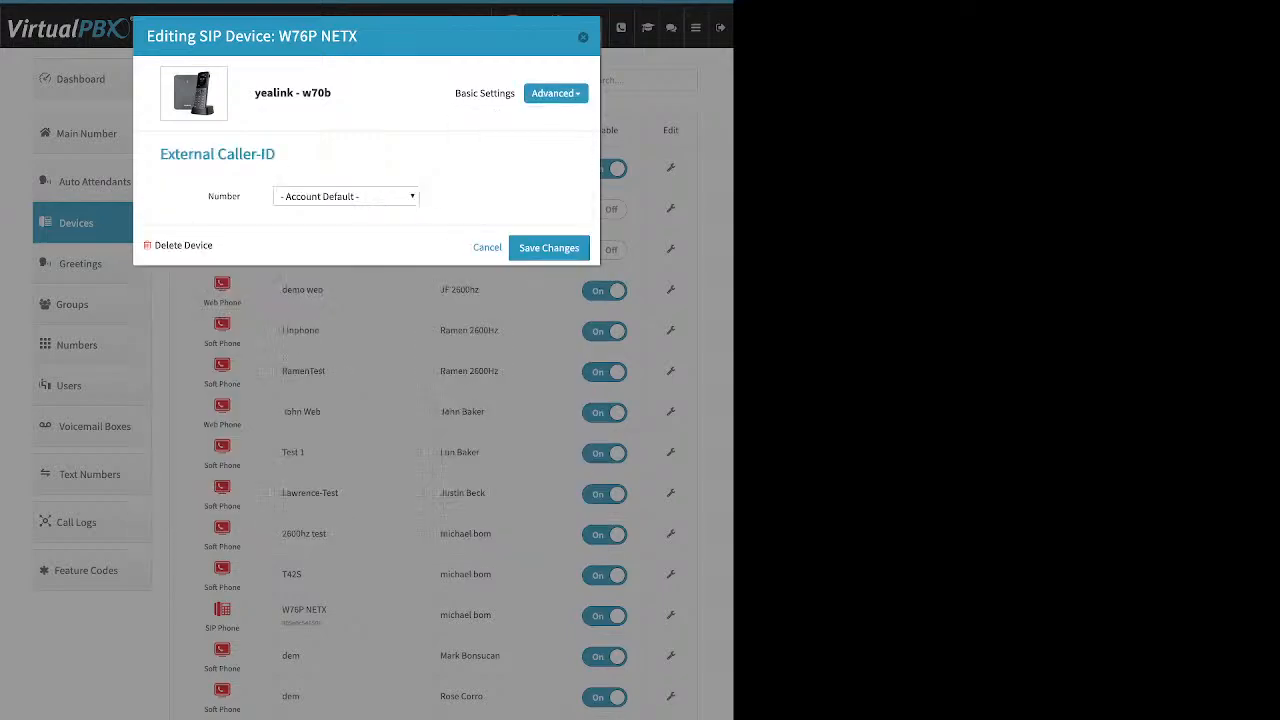
Step: Review the W76P NETX device's Emergency Caller-ID number options and close the device without saving
left_click(556, 93)
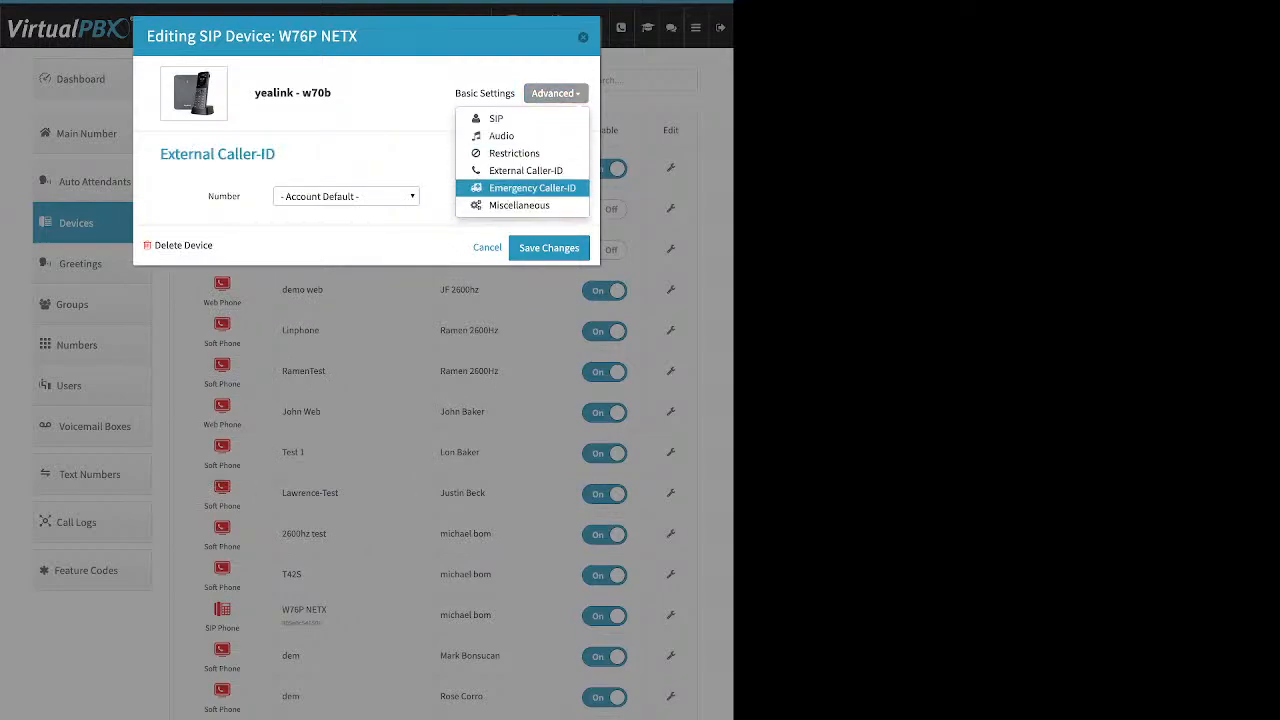
left_click(532, 188)
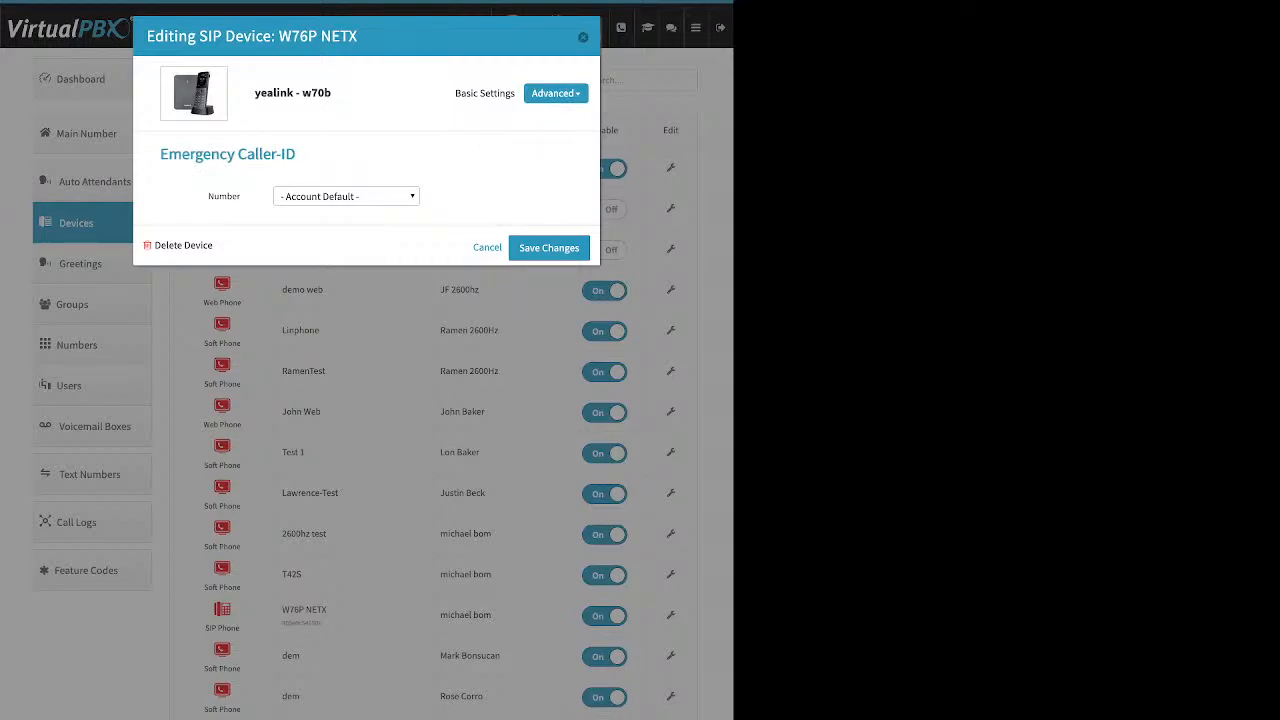
left_click(346, 197)
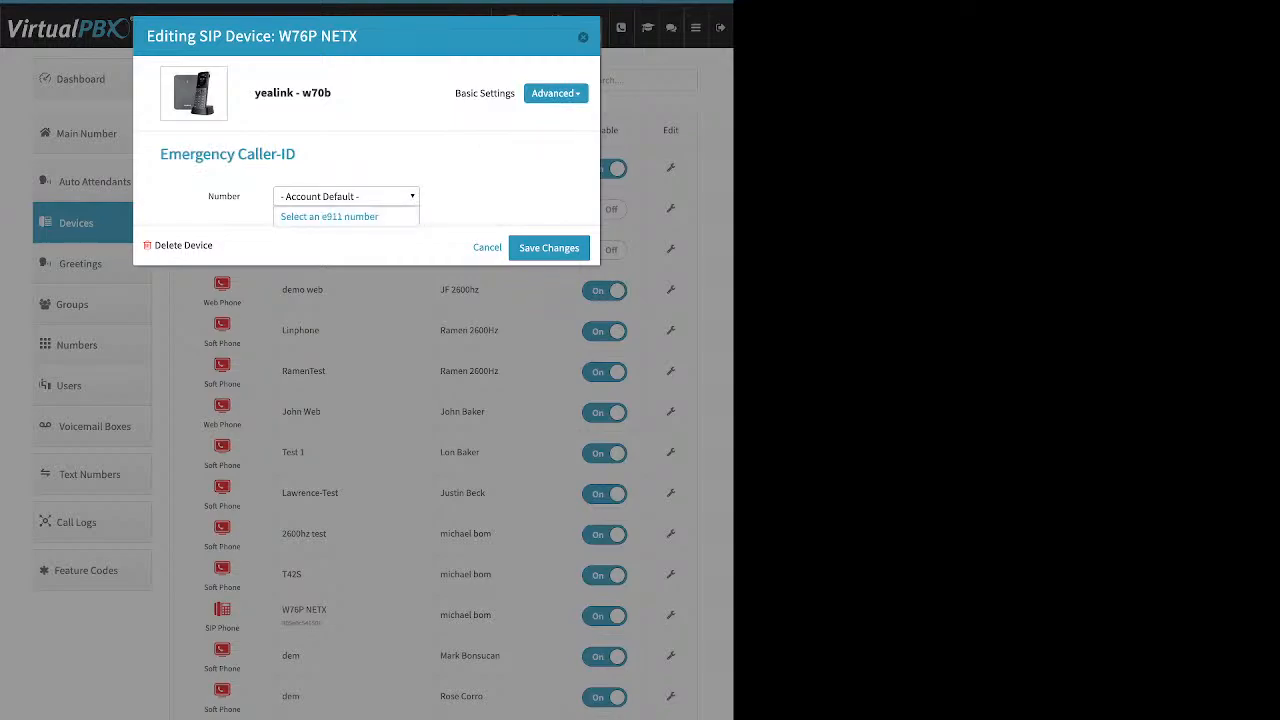
left_click(346, 197)
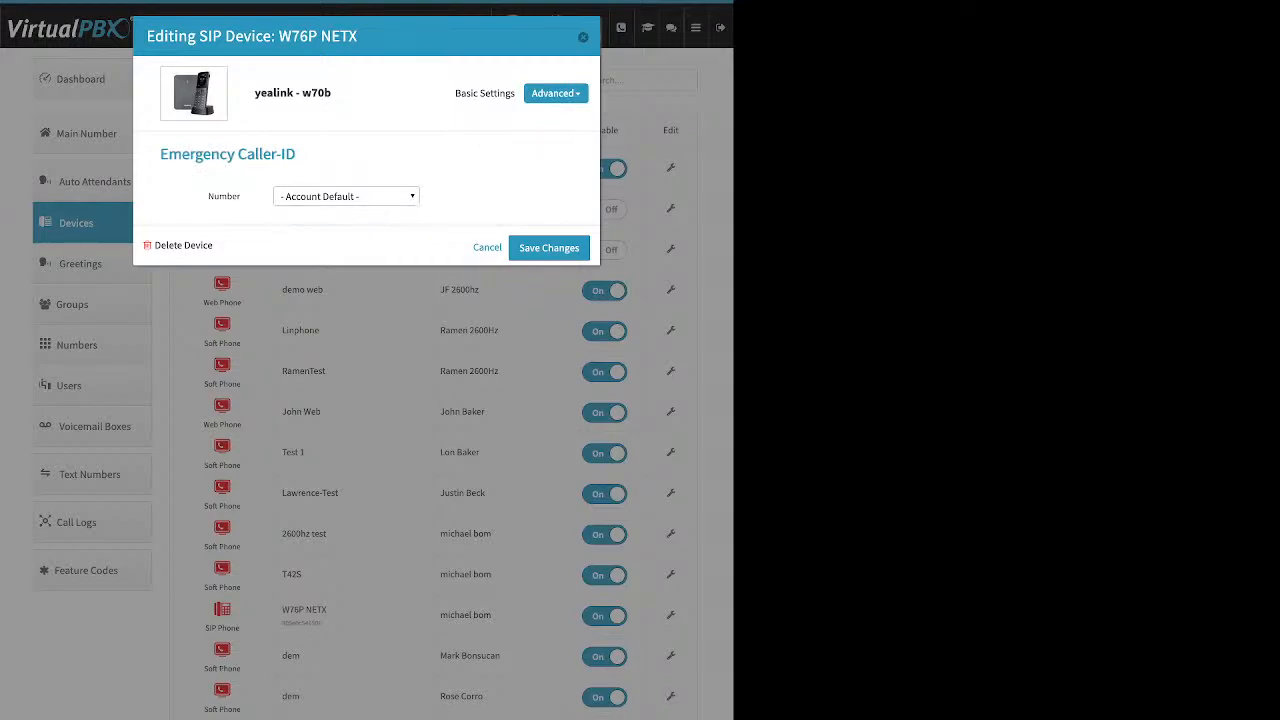
left_click(556, 93)
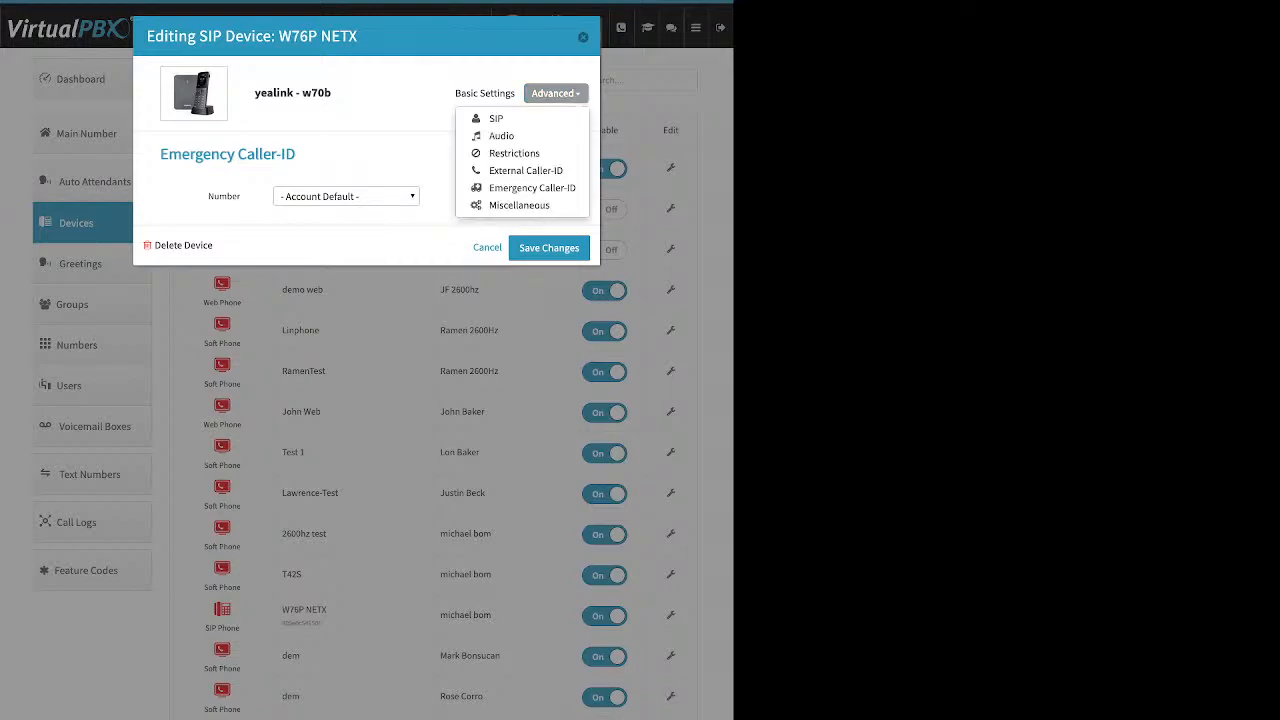
left_click(583, 37)
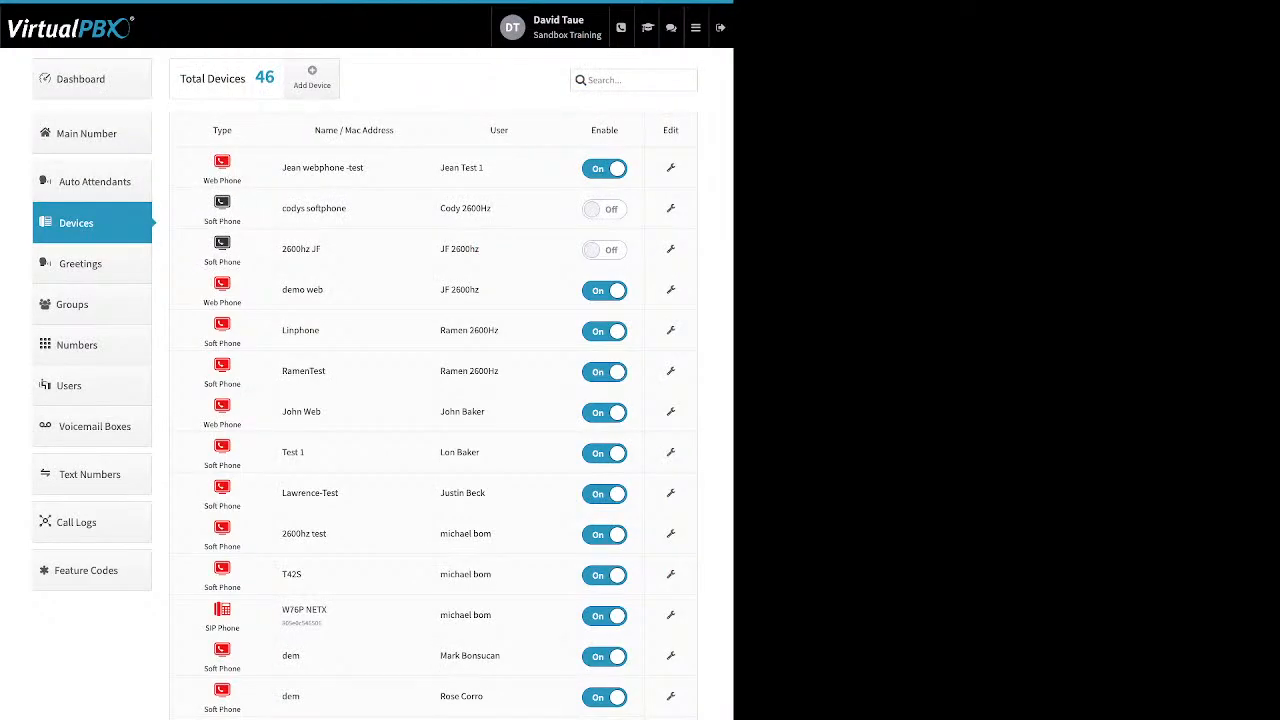
Step: Add the G711u / PCMU and G711a / PCMA codecs below OPUS in the RamenTest softphone's selected audio codecs
left_click(670, 371)
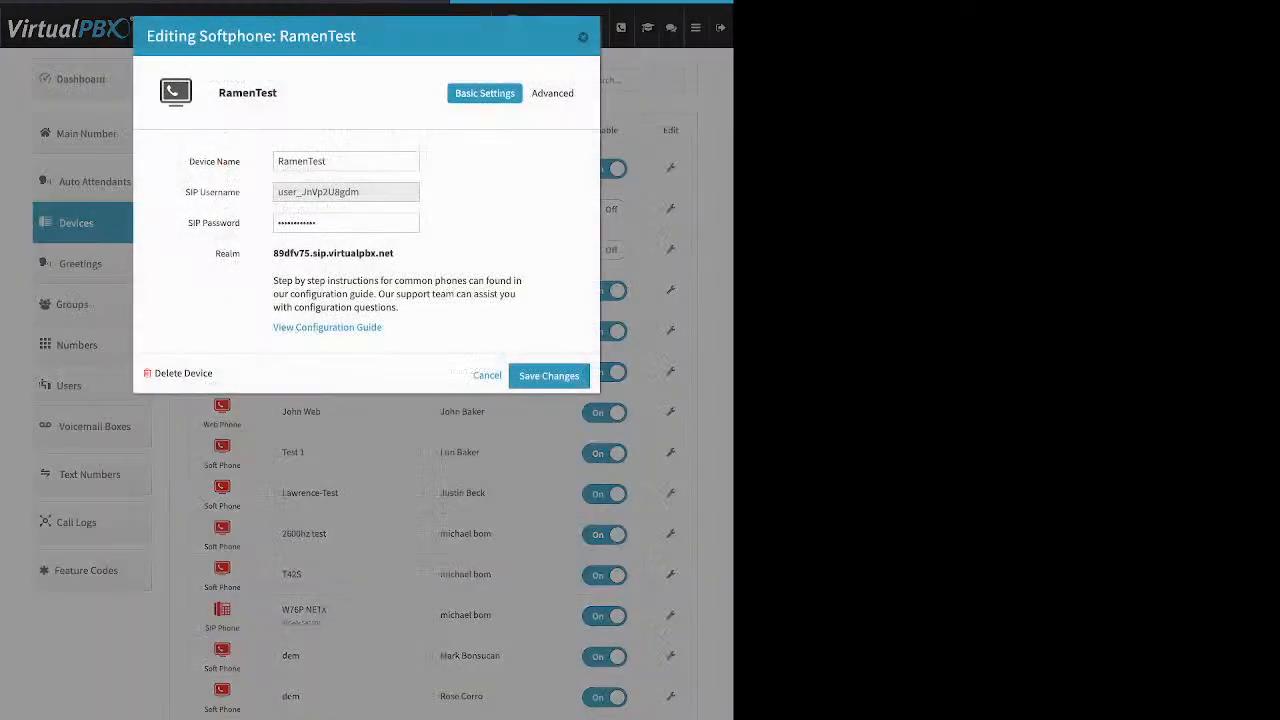
left_click(556, 93)
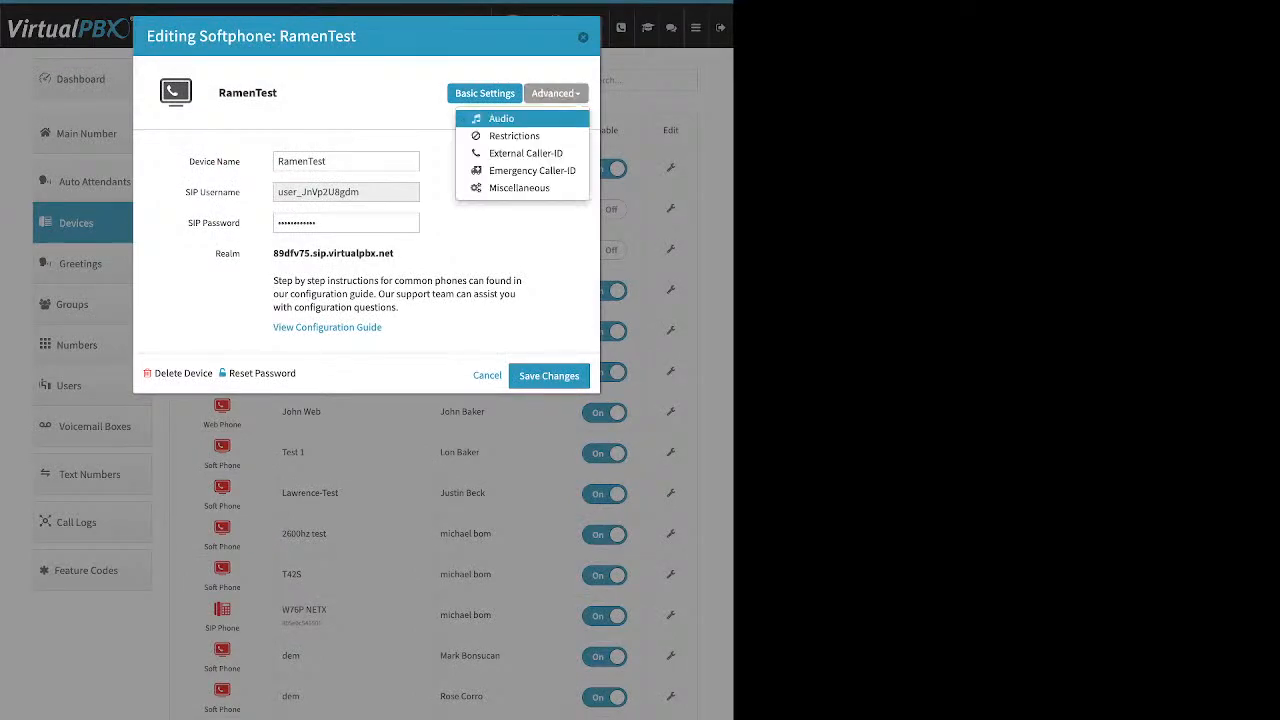
left_click(502, 119)
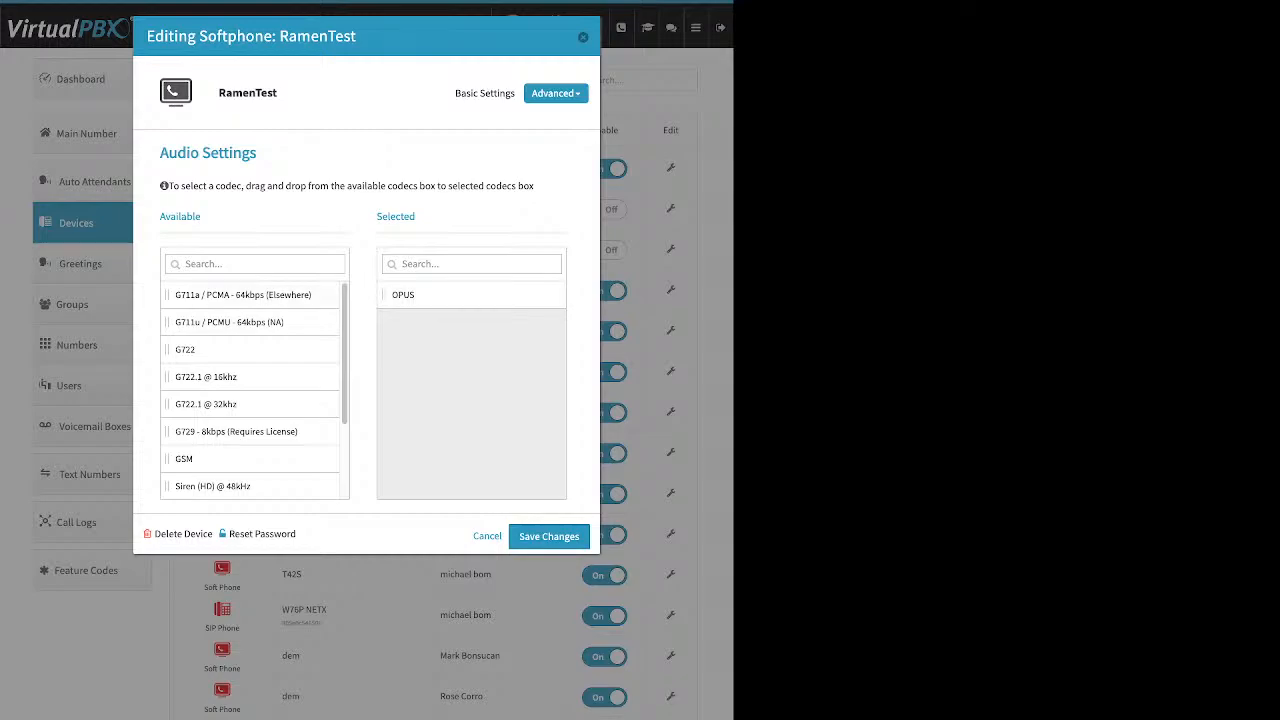
left_click_drag(244, 295, 460, 338)
left_click_drag(240, 295, 492, 393)
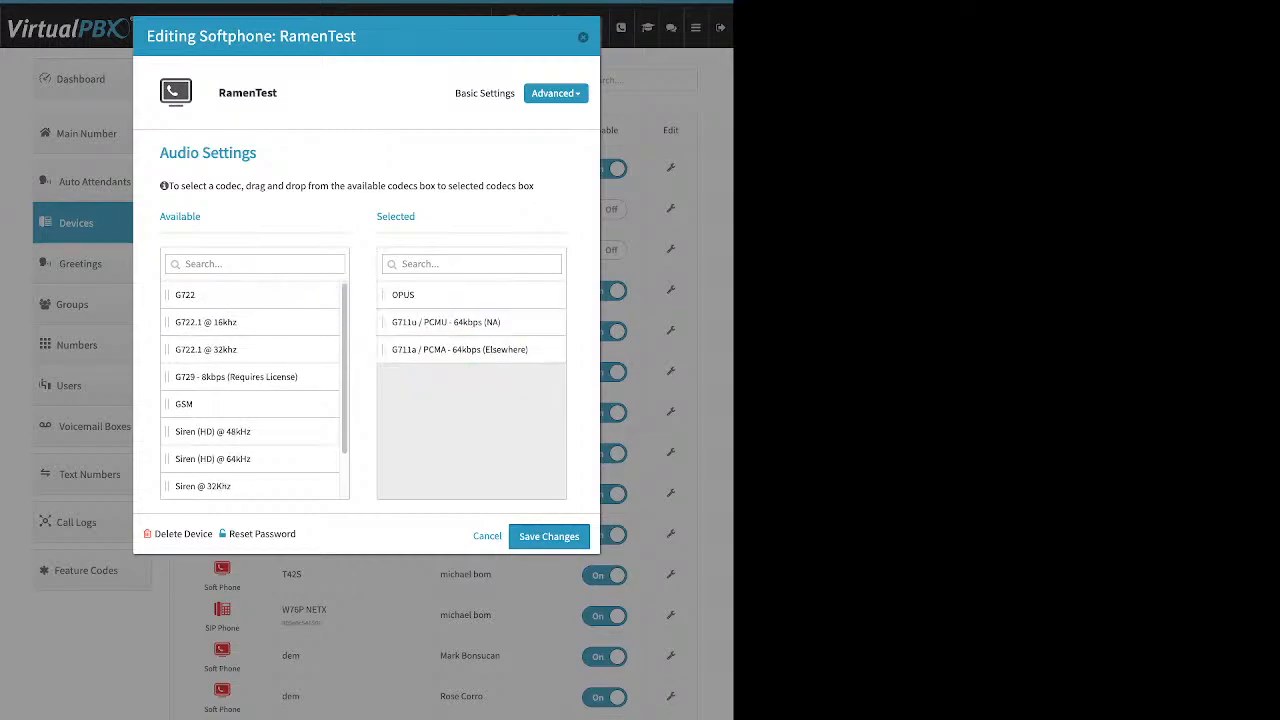
Step: Review the RamenTest softphone's Emergency Caller-ID setting and close the device without saving
left_click(556, 93)
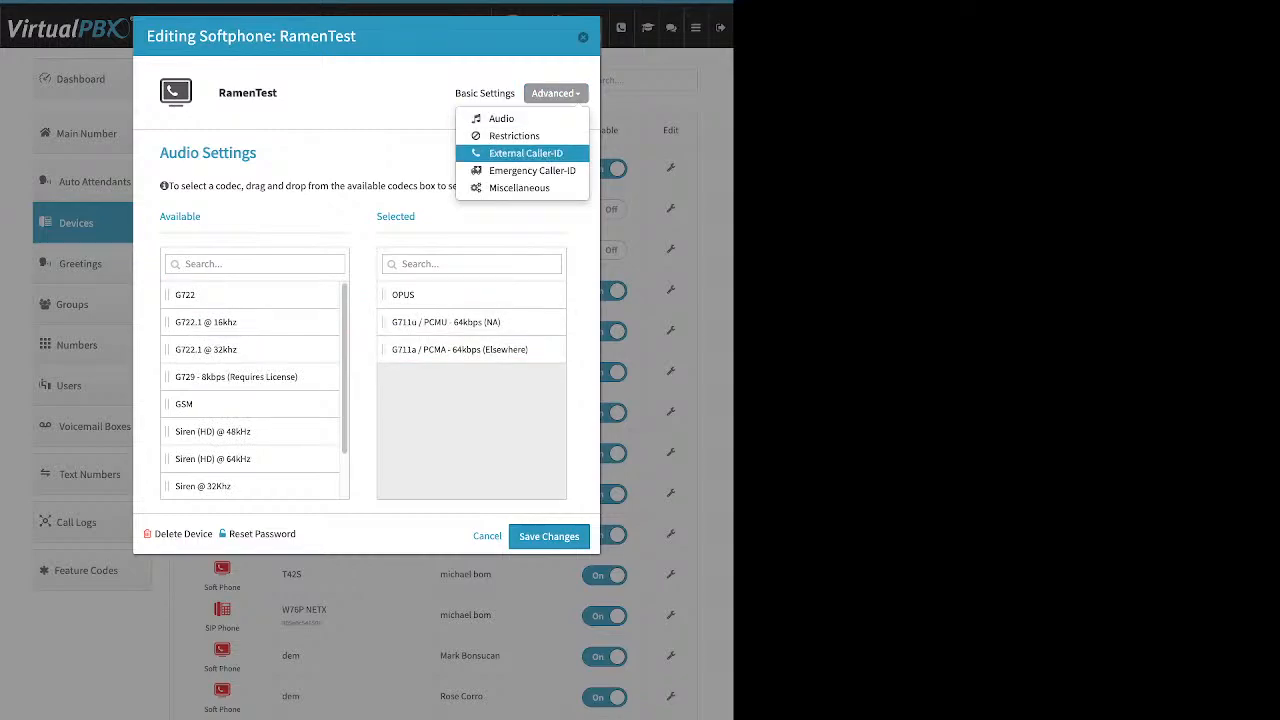
left_click(532, 170)
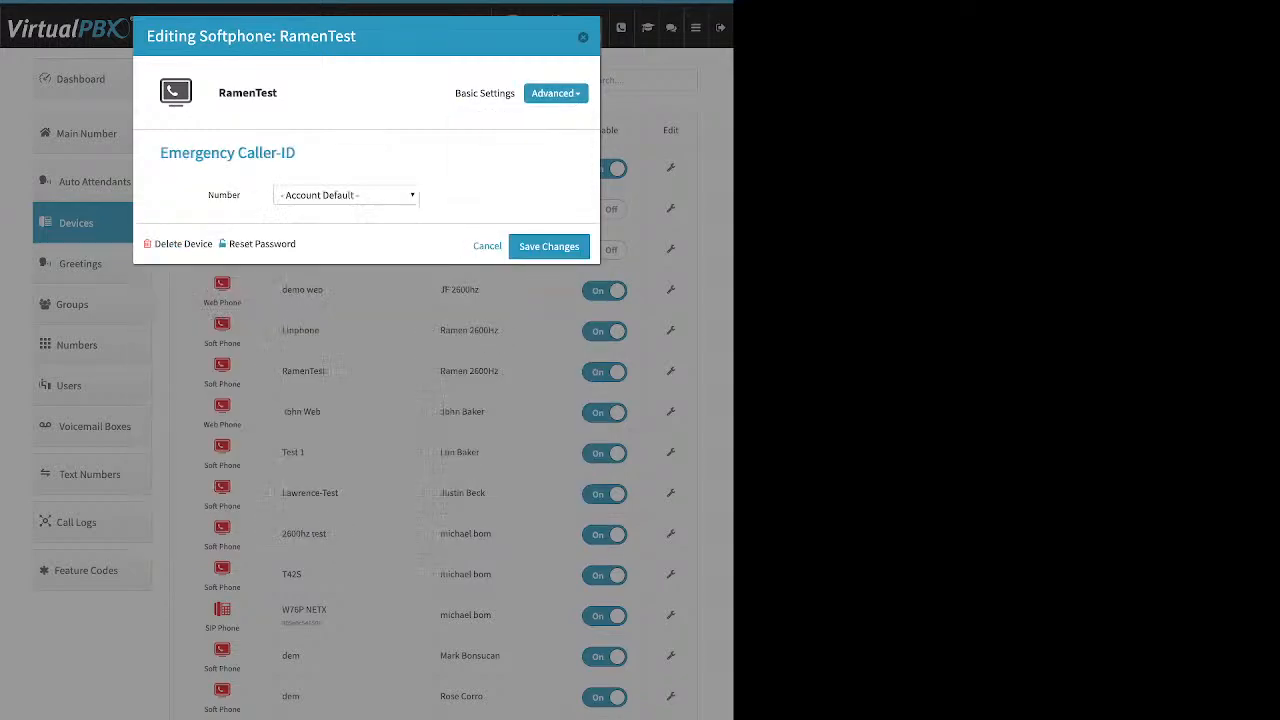
left_click(583, 37)
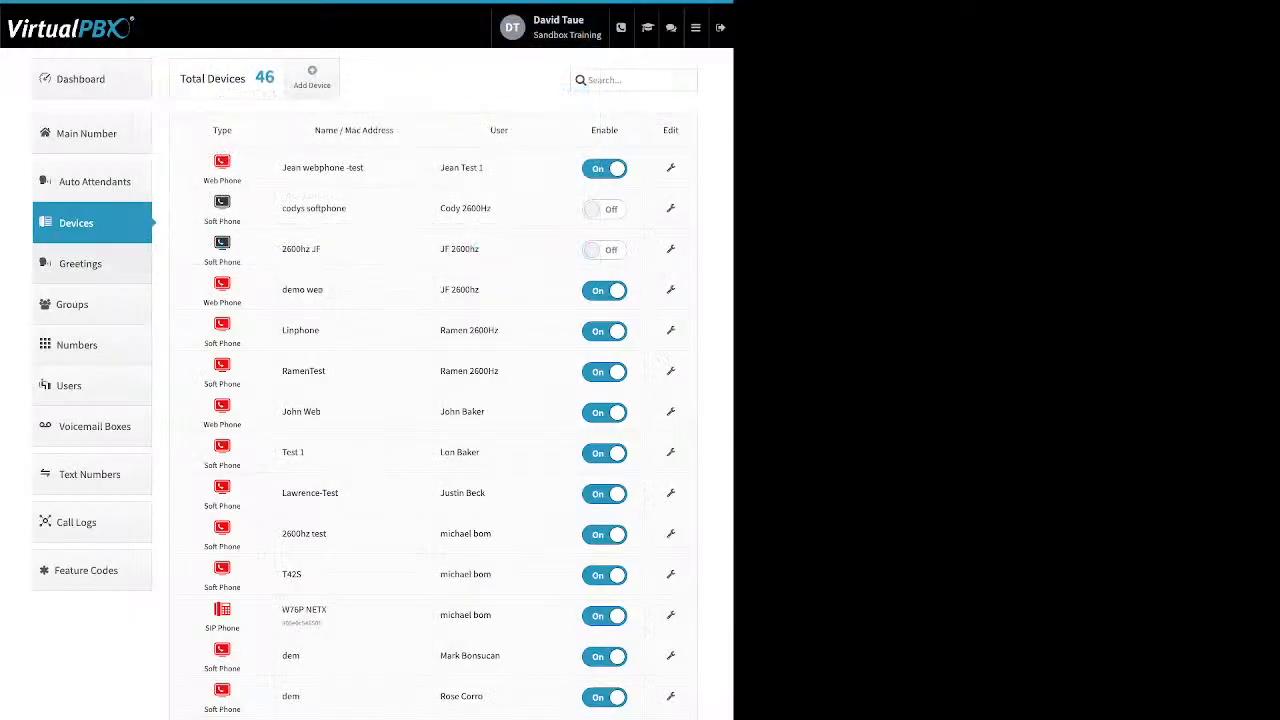
Step: Examine the name and file upload fields for adding a new greeting, and close the form without creating one
left_click(80, 263)
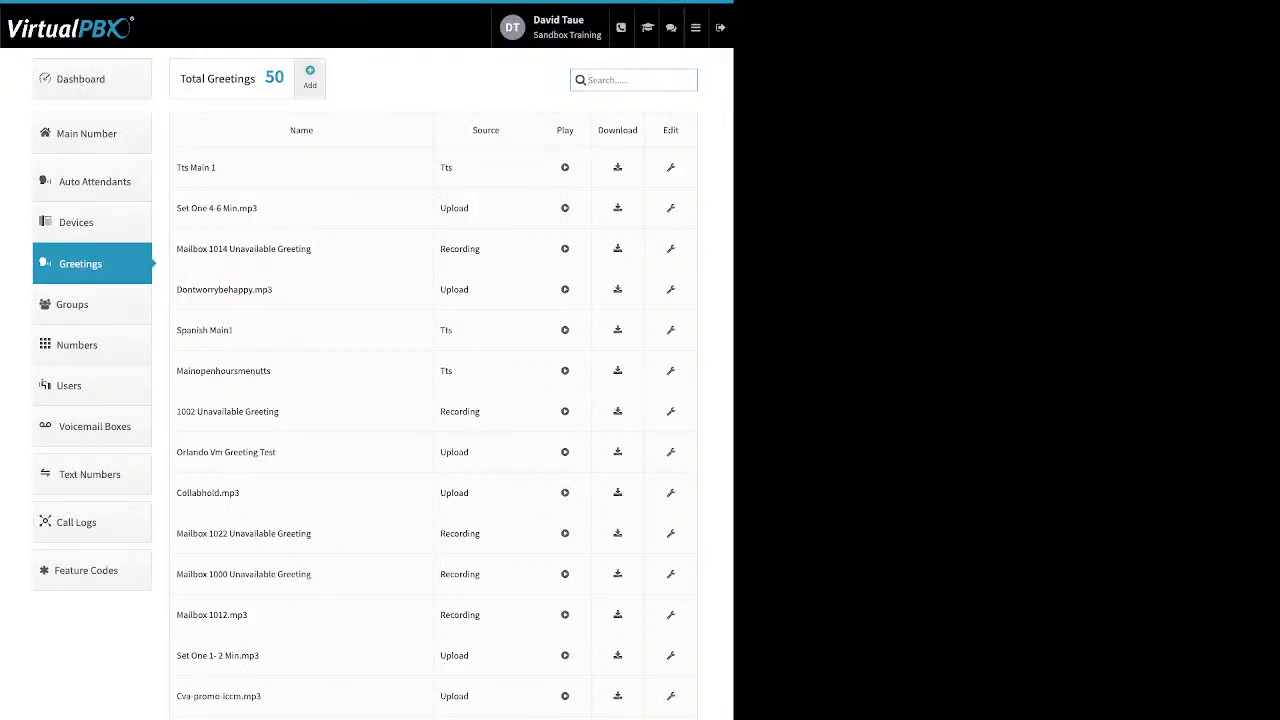
left_click(310, 76)
double_click(228, 154)
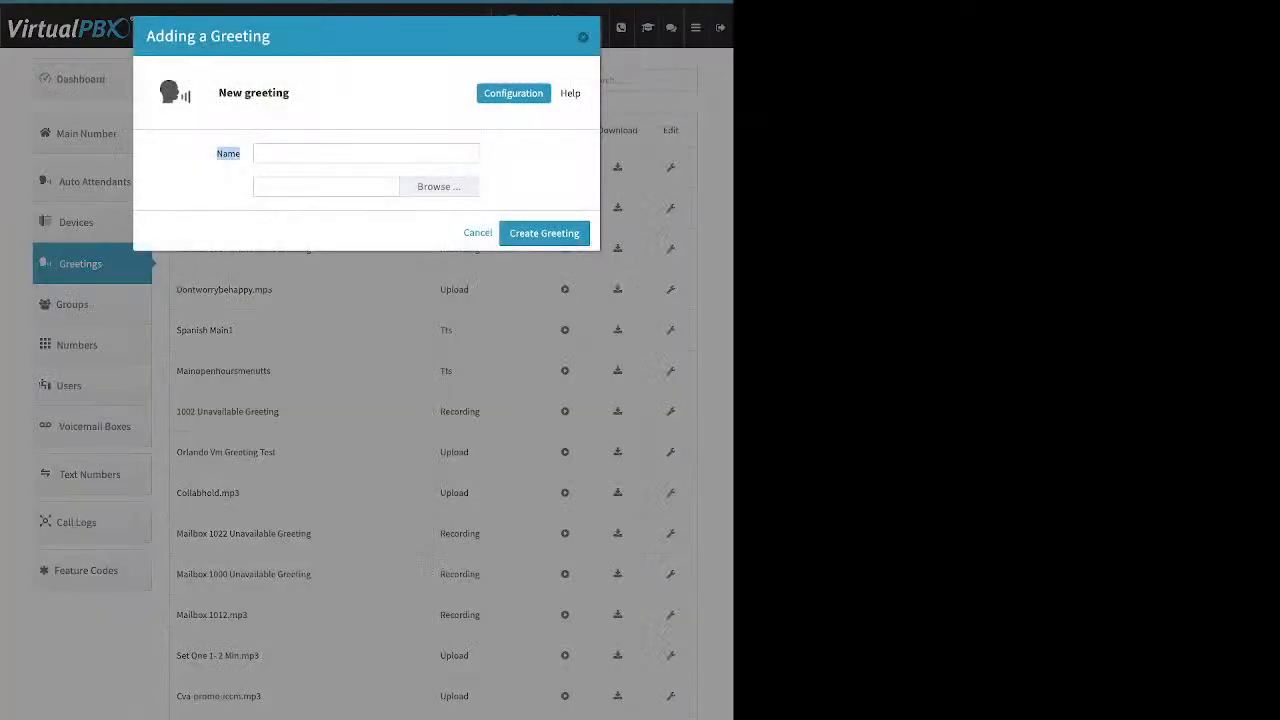
left_click(228, 154)
key("Escape")
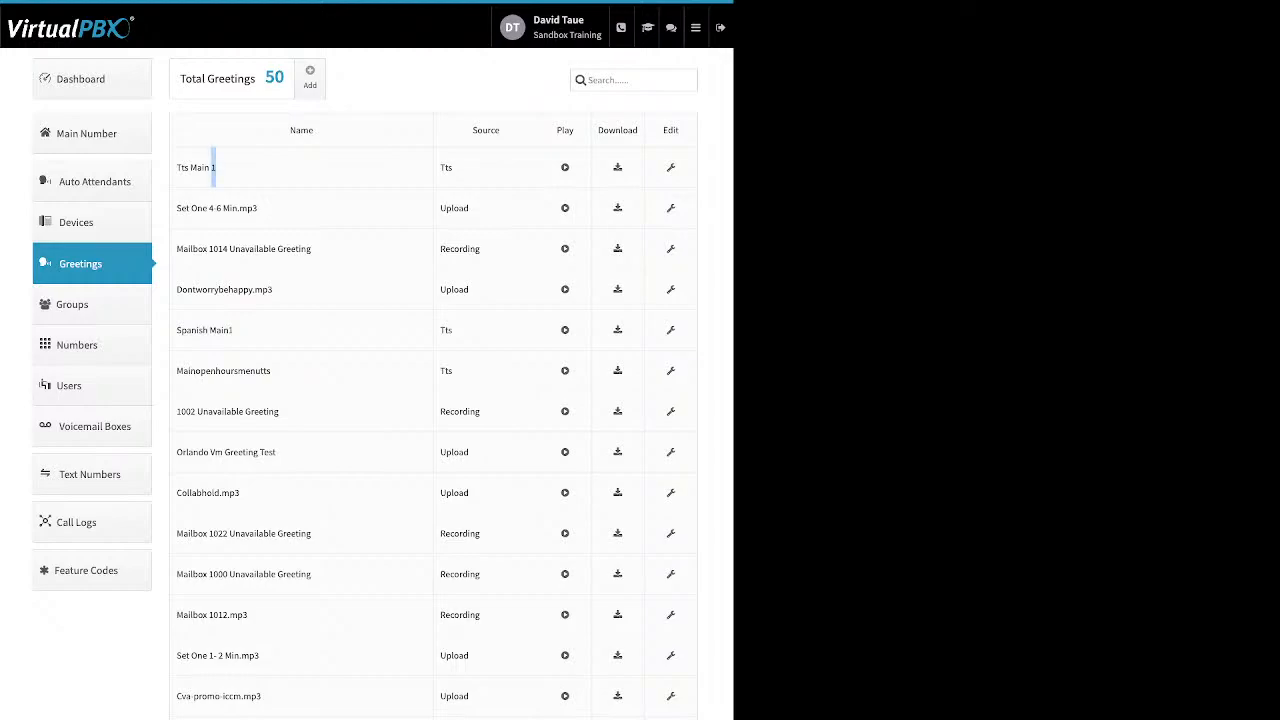
Step: Examine the greetings list's names, its Tts, Upload and Recording sources, and the Play and Download columns
left_click_drag(215, 167, 180, 167)
left_click(190, 168)
double_click(486, 130)
double_click(446, 167)
double_click(454, 208)
double_click(460, 249)
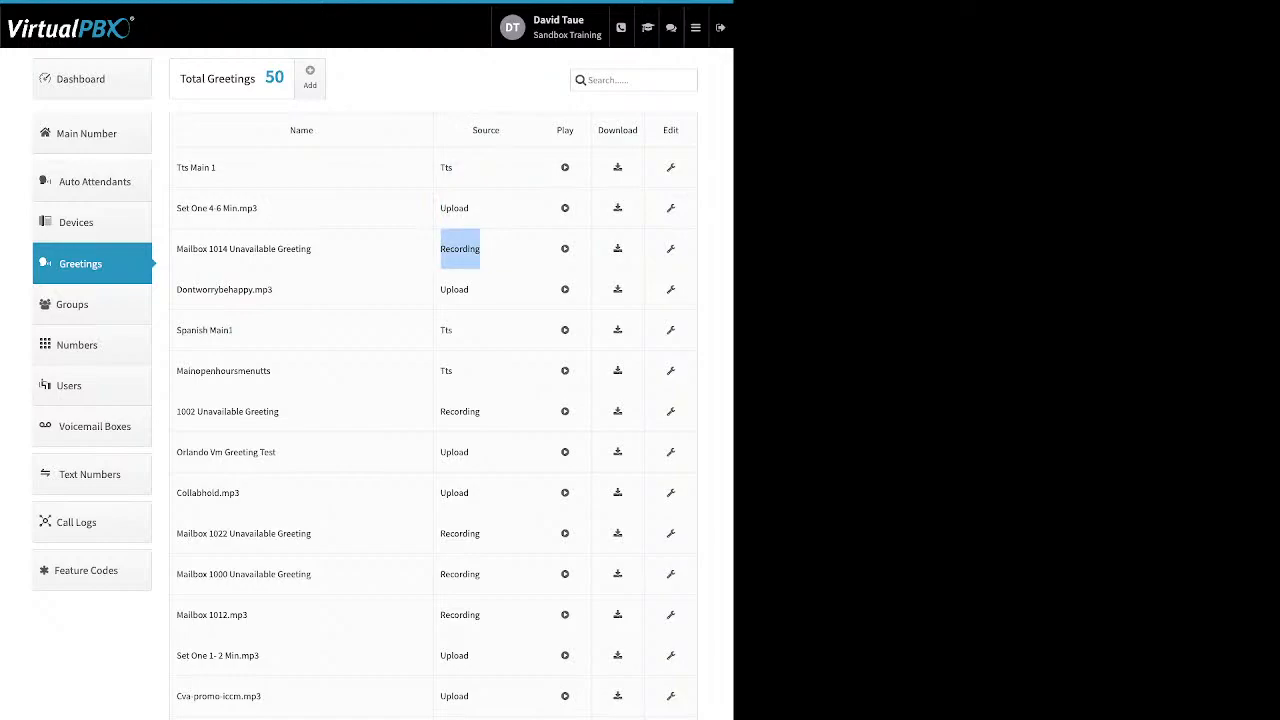
double_click(565, 130)
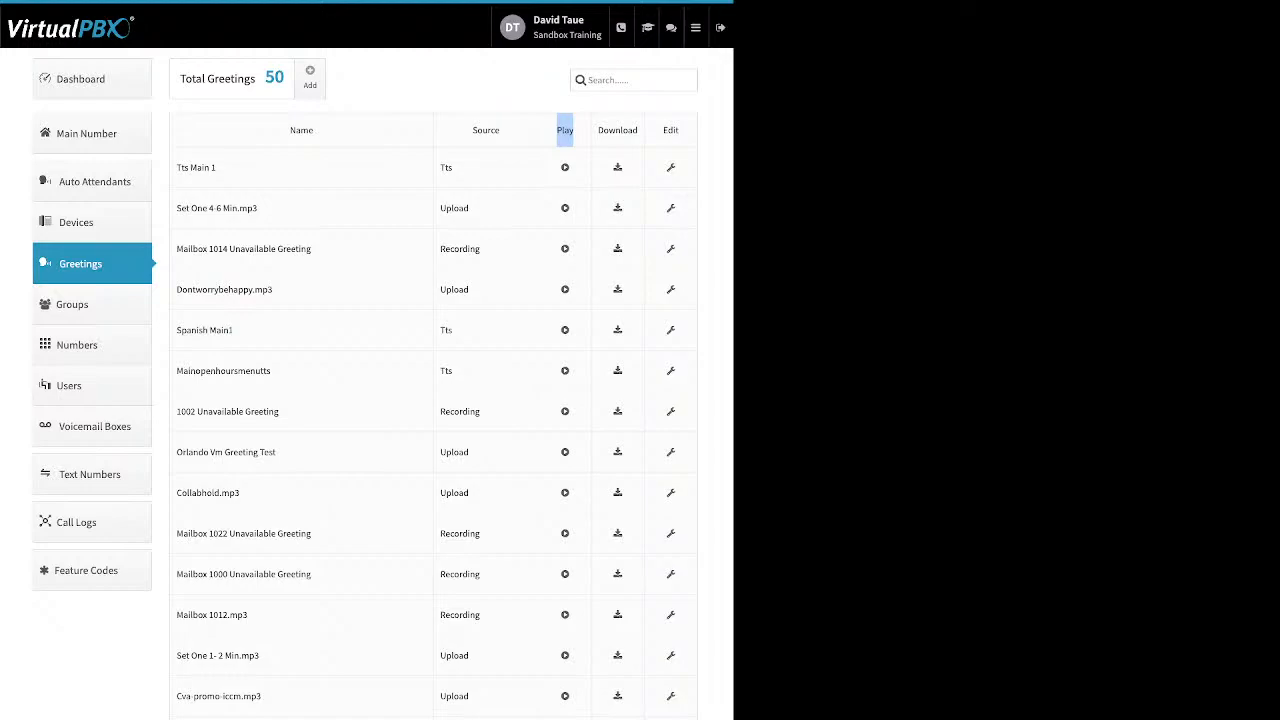
left_click_drag(638, 130, 598, 130)
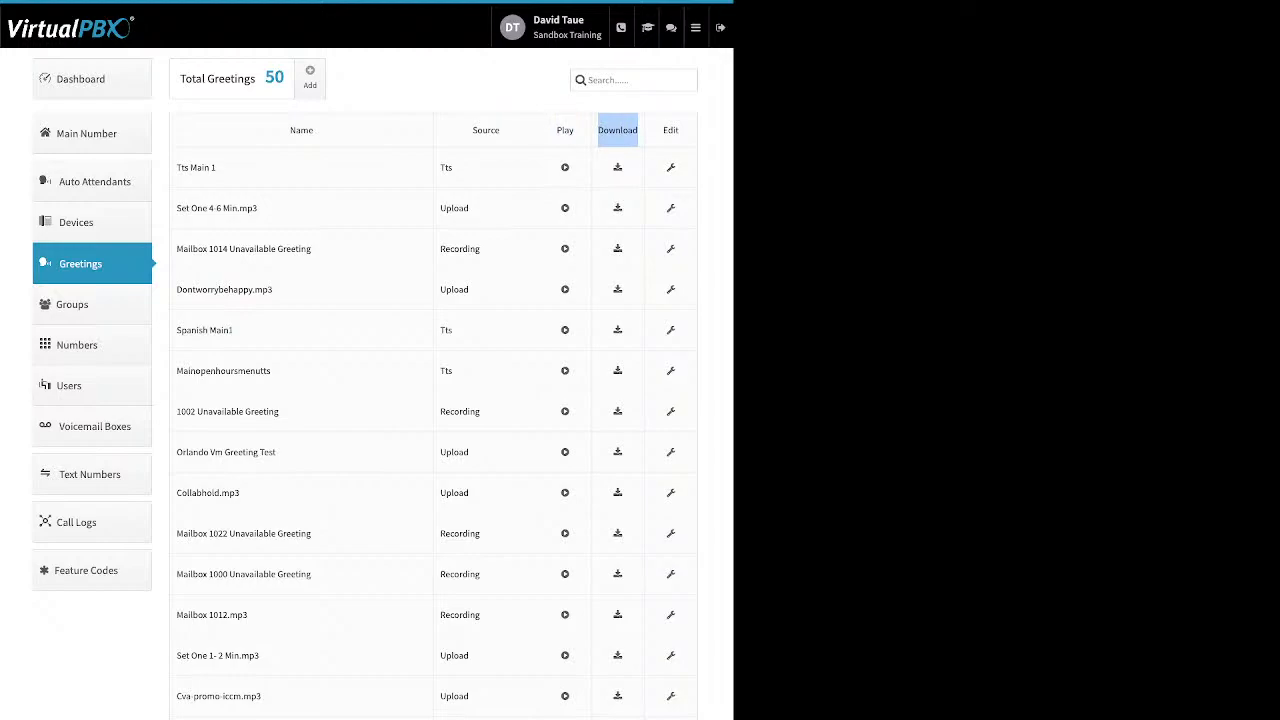
Step: Open the TTS Main 1 greeting for editing, examine its name and delete option, and close it without saving
left_click(671, 168)
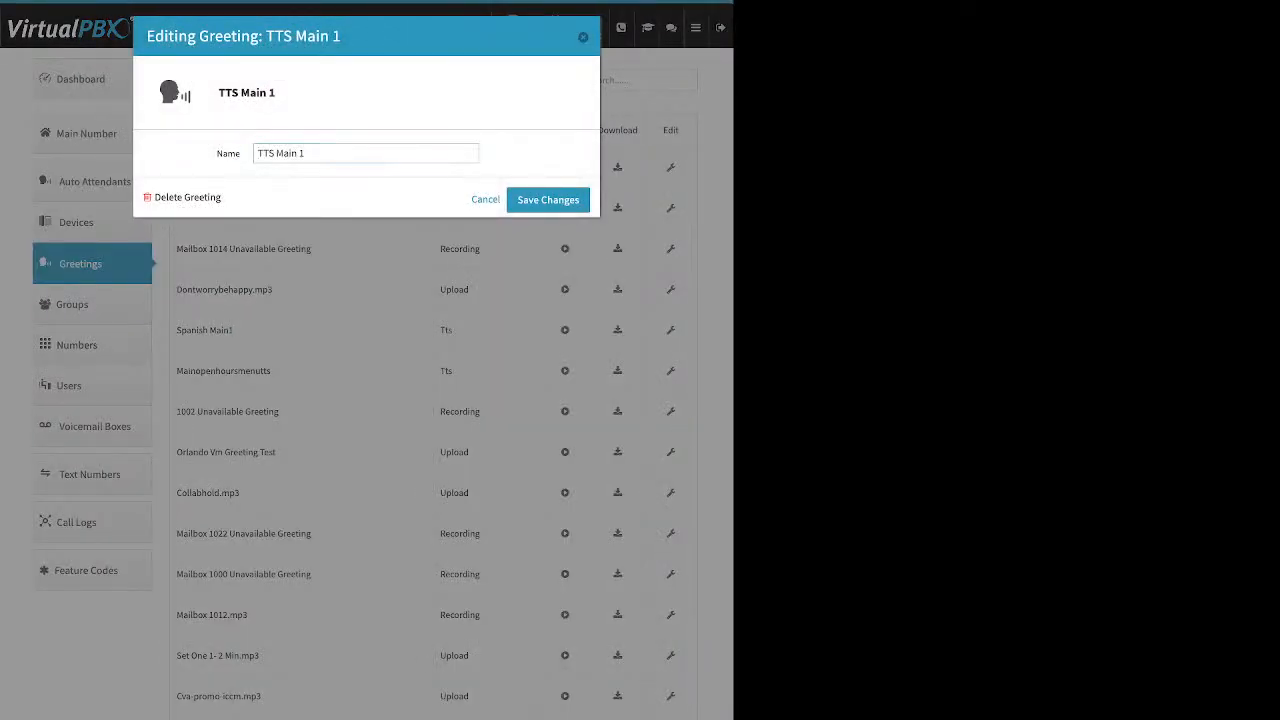
left_click_drag(223, 198, 169, 198)
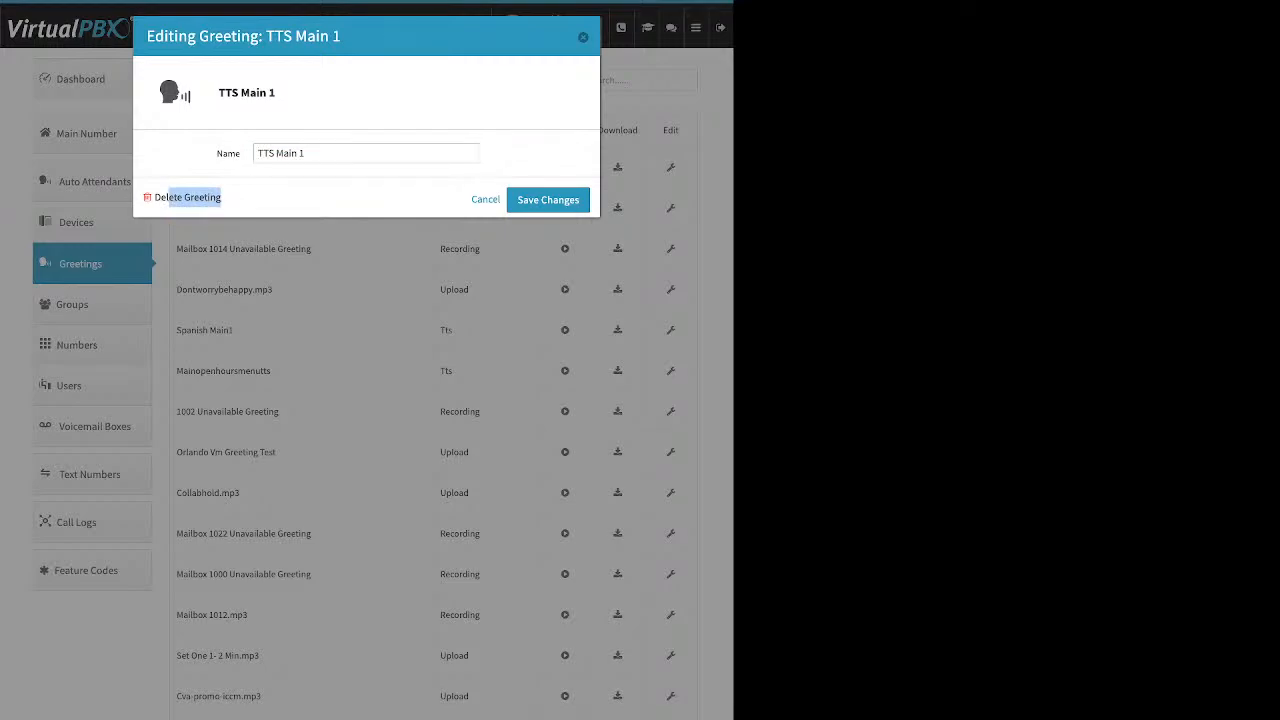
key("Escape")
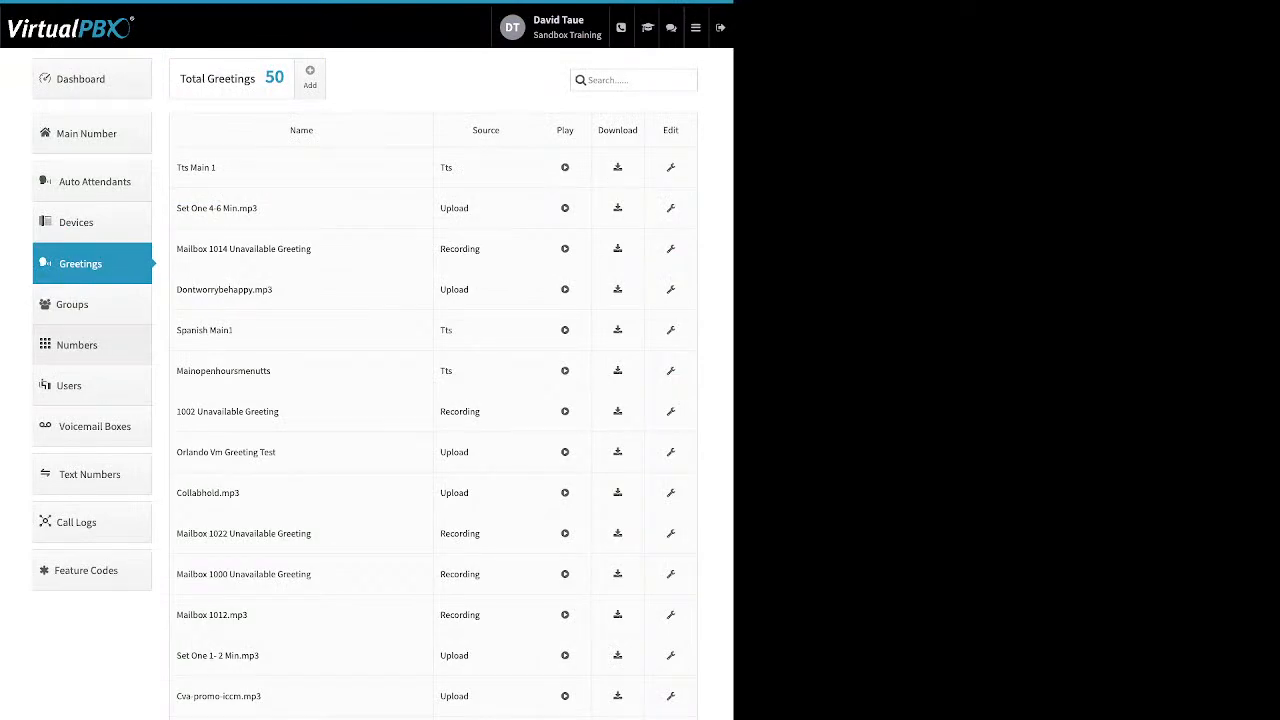
Step: Open the account's numbers in use and review the Caller-ID, e911, Prepend and Sync options of the fifth number
left_click(77, 344)
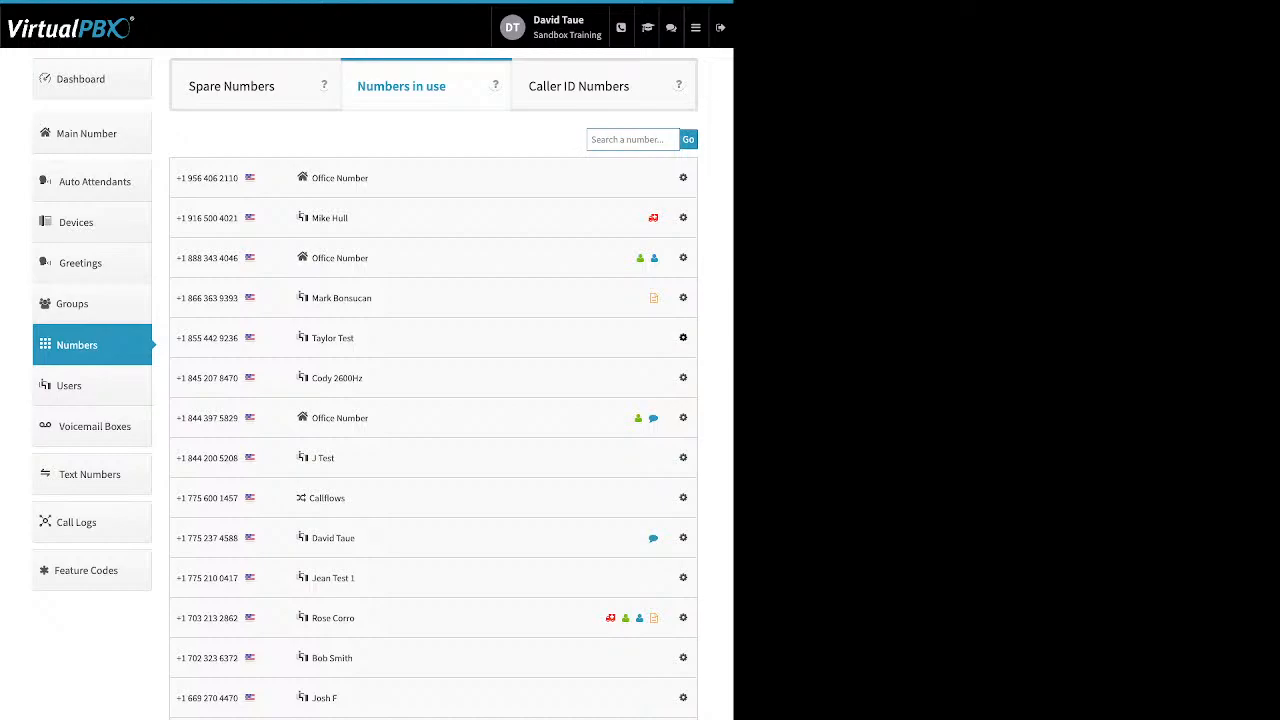
left_click(683, 337)
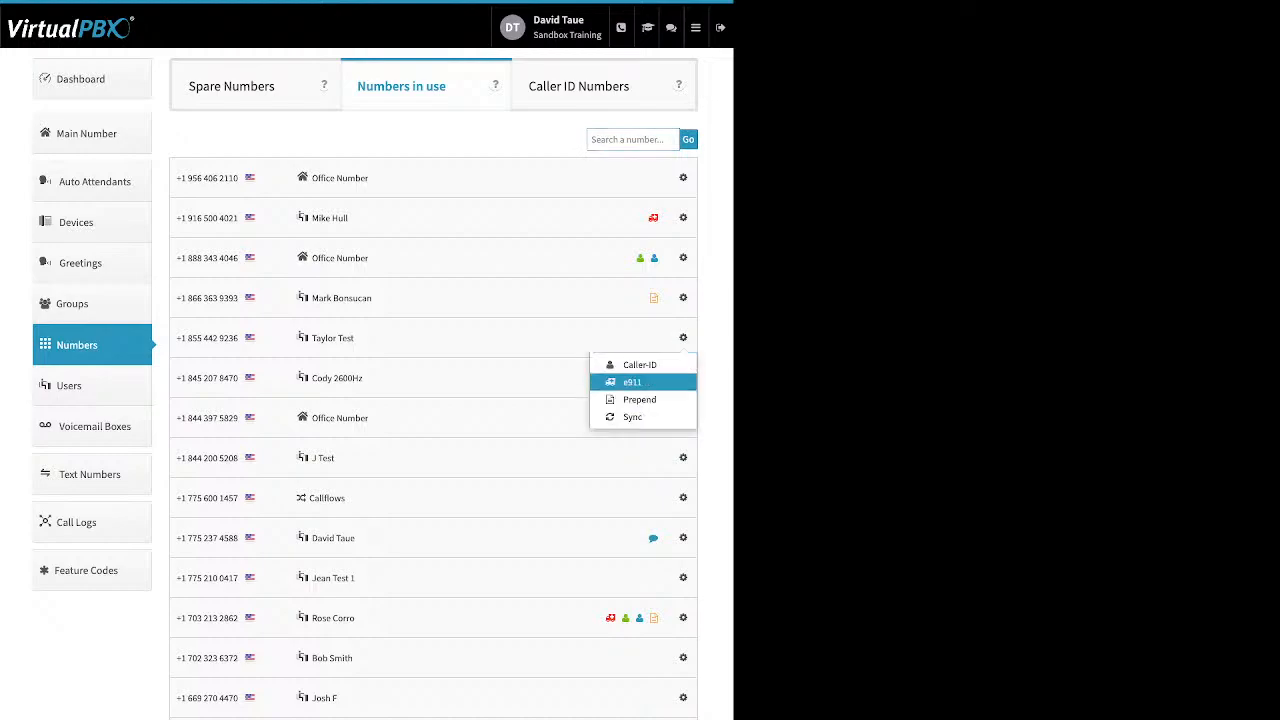
left_click(683, 337)
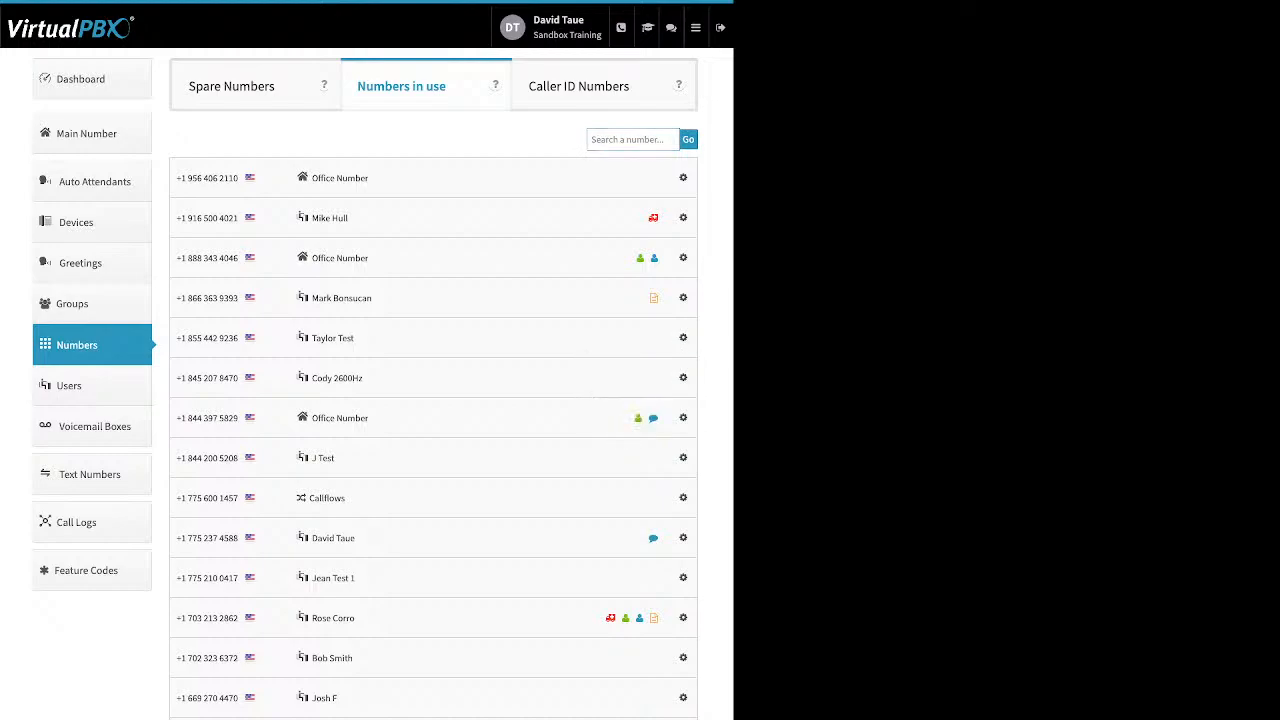
Step: Delete the second and fourth numbers in the spare numbers list and confirm their removal
left_click(232, 86)
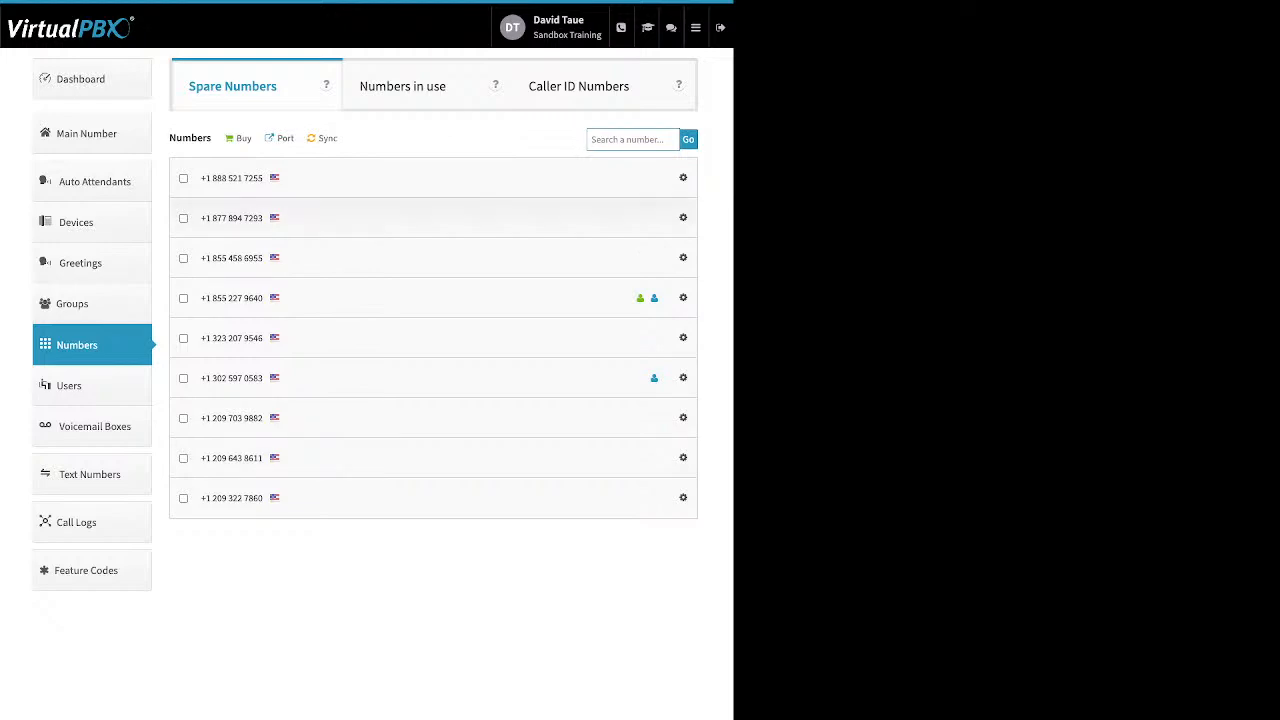
left_click(183, 218)
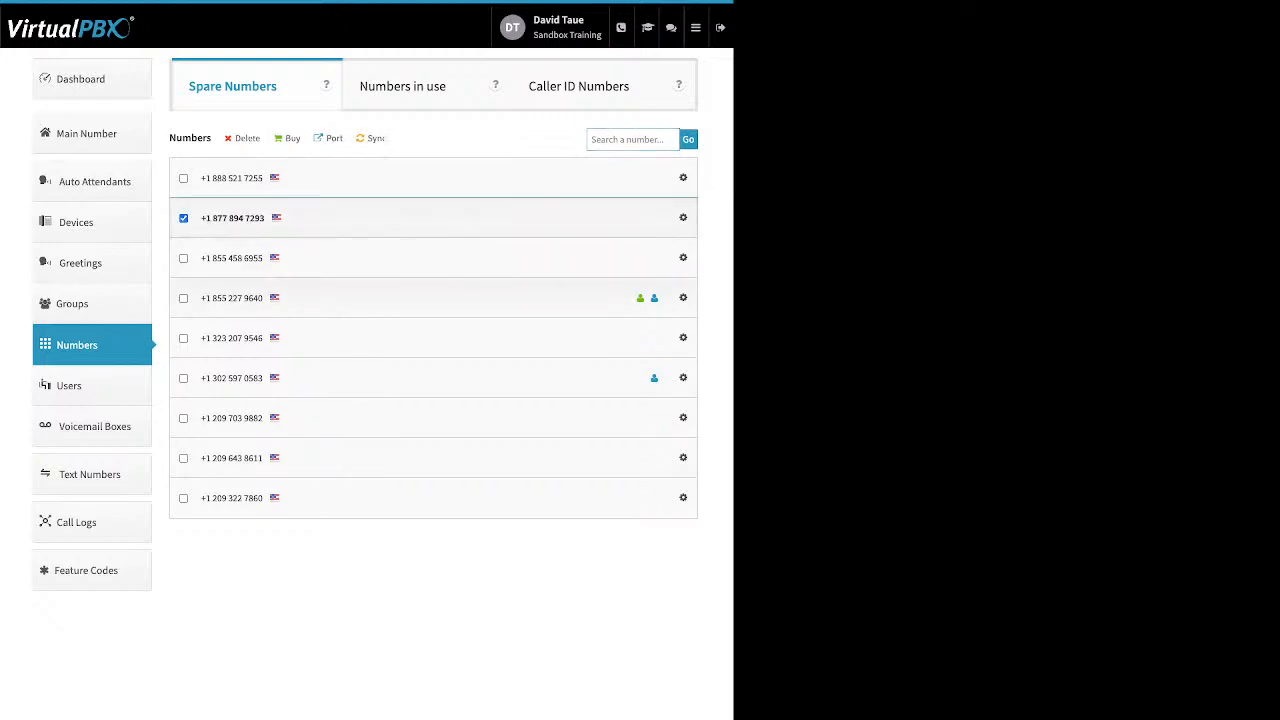
left_click(183, 298)
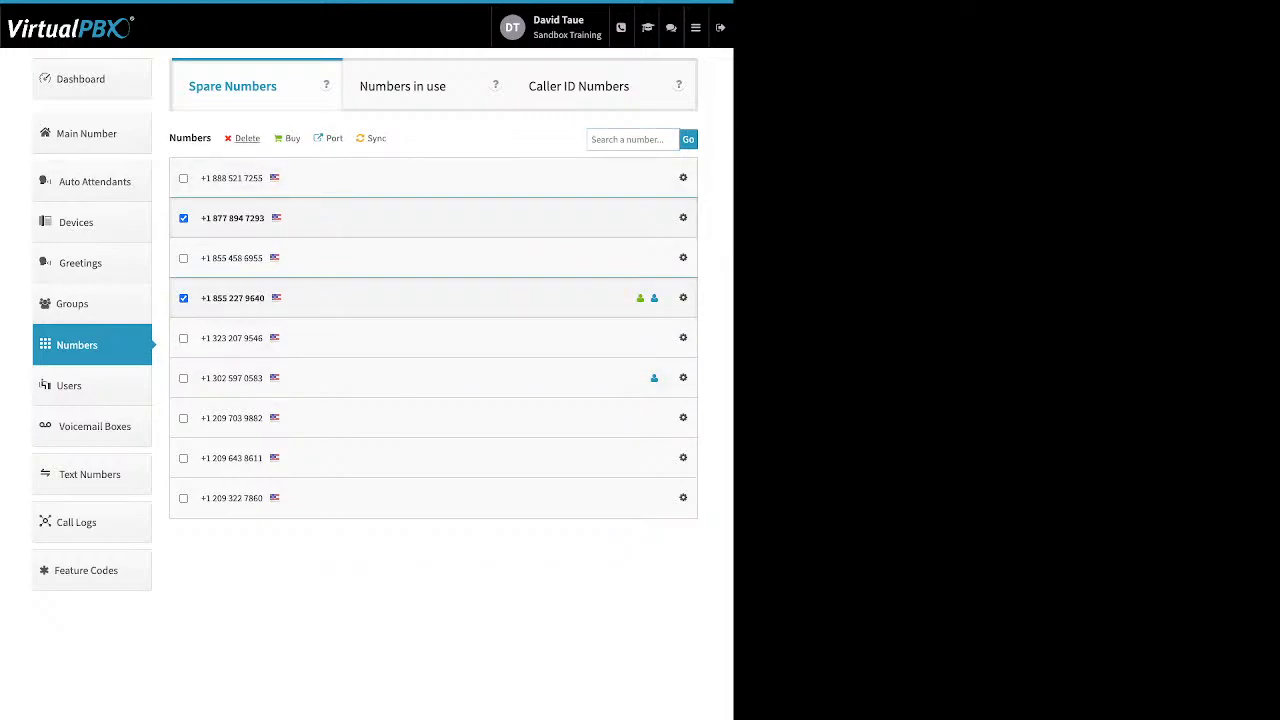
left_click_drag(261, 140, 236, 140)
left_click(242, 139)
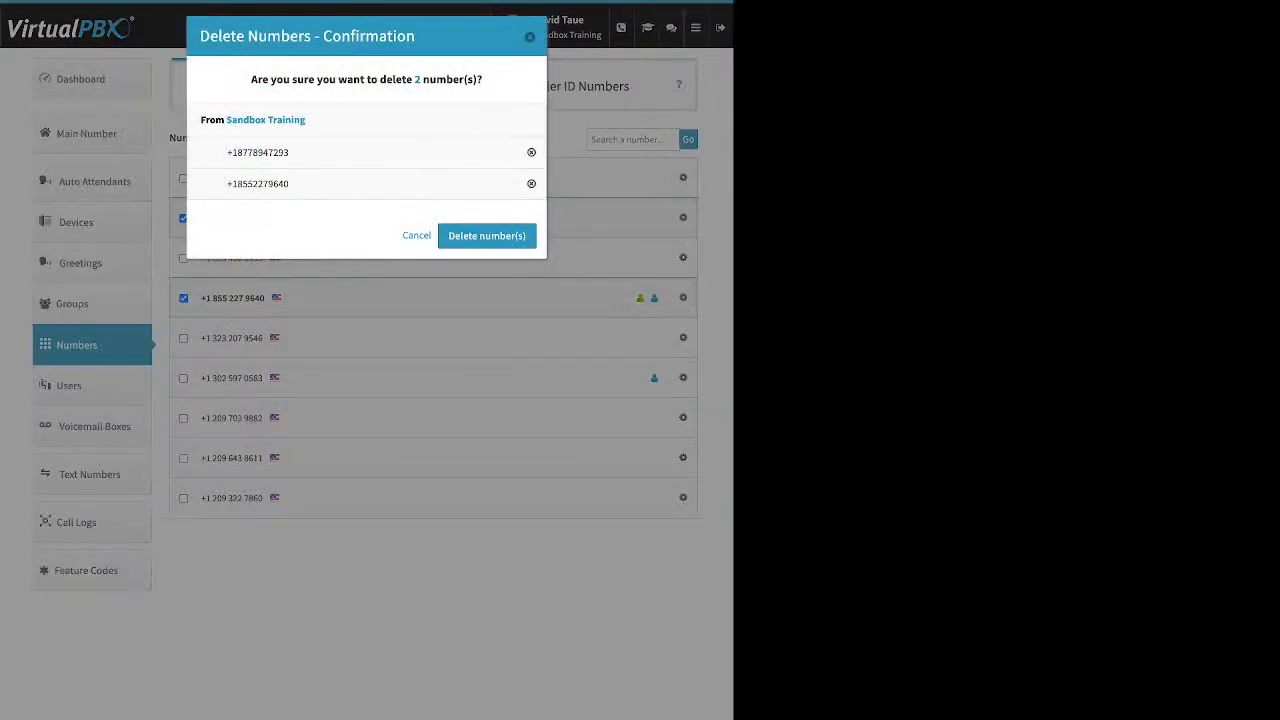
left_click(487, 236)
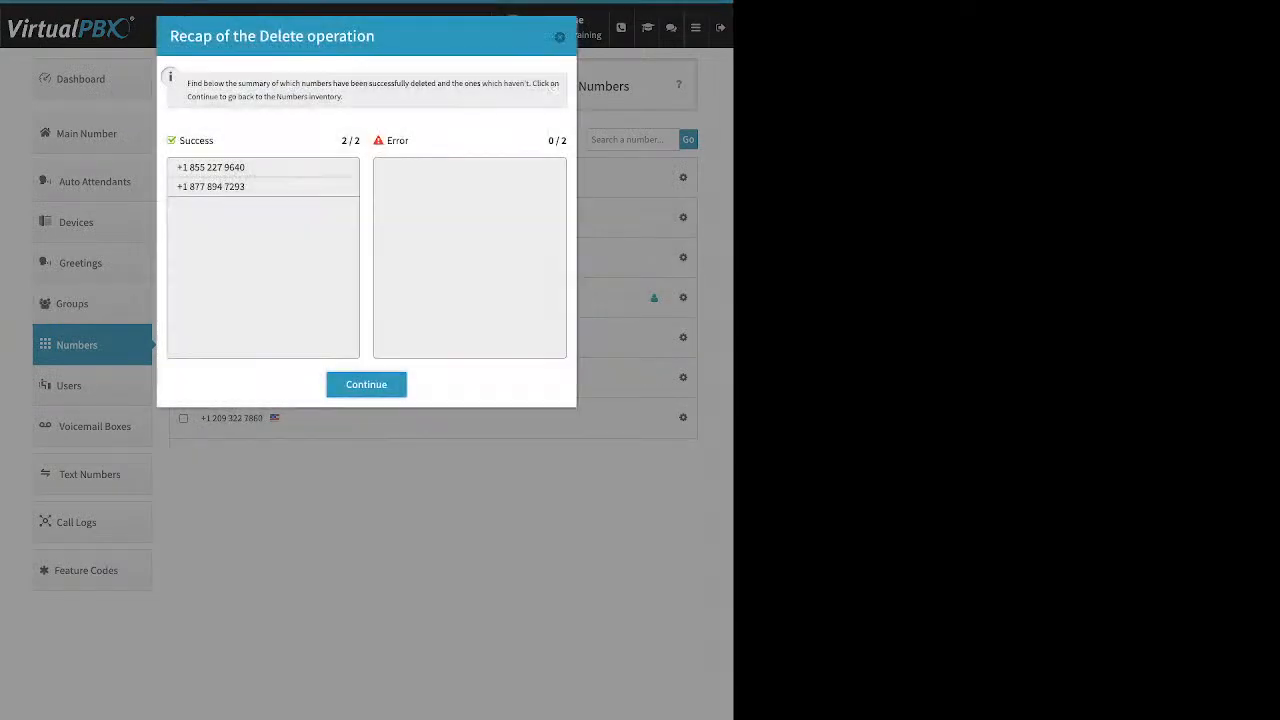
left_click(366, 385)
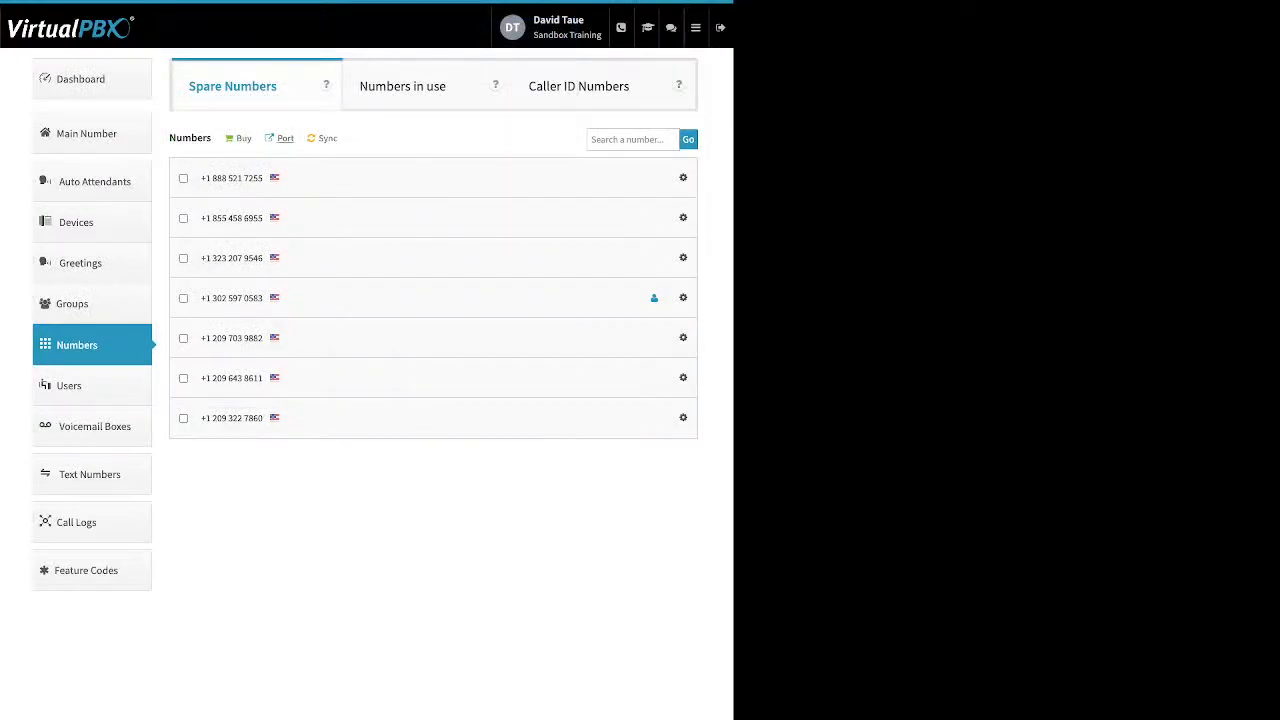
Step: Review the Local and Toll free options for buying numbers without choosing one
left_click(243, 138)
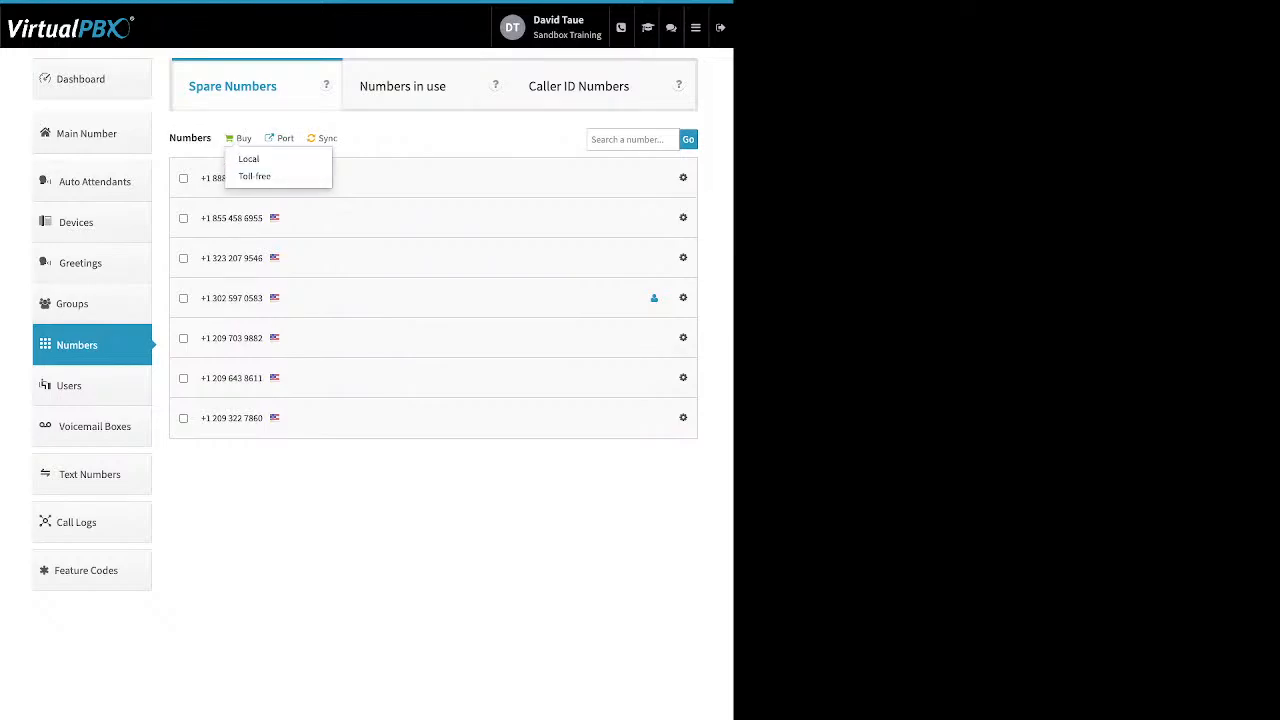
key("Escape")
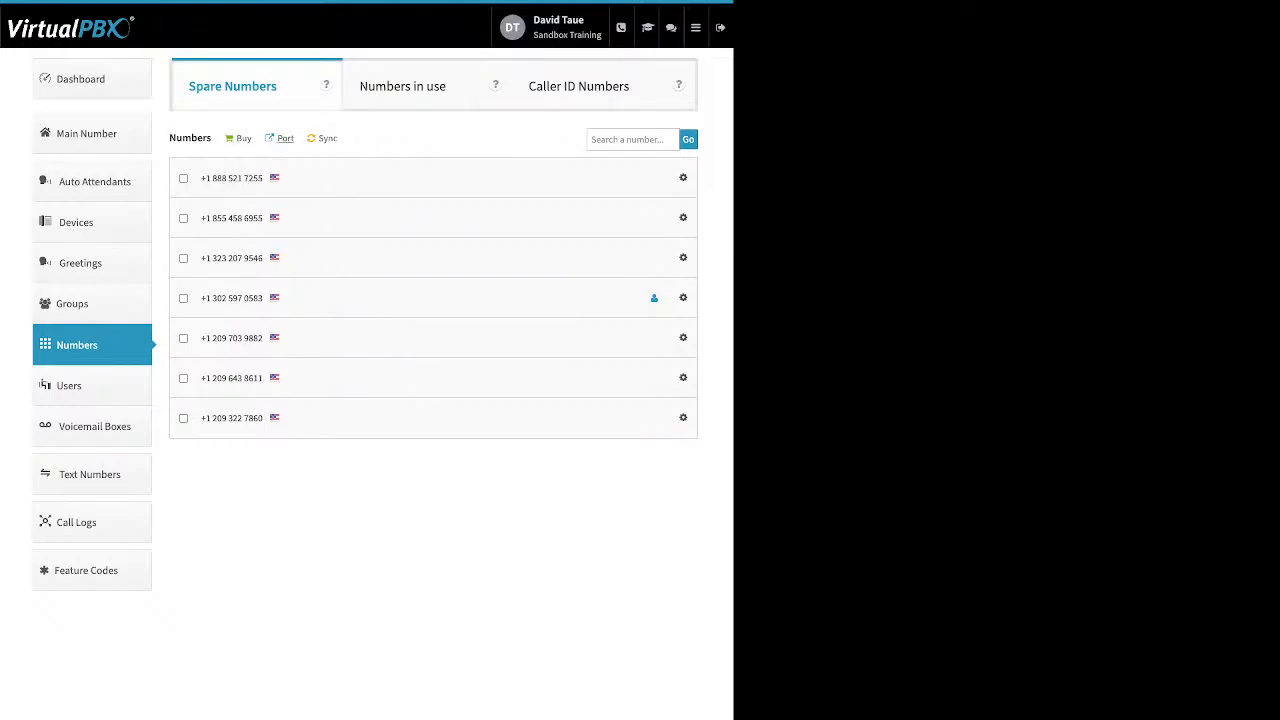
Step: Start a new port request named "test" for U.S. Local Numbers and continue to the ownership verification page
left_click(285, 138)
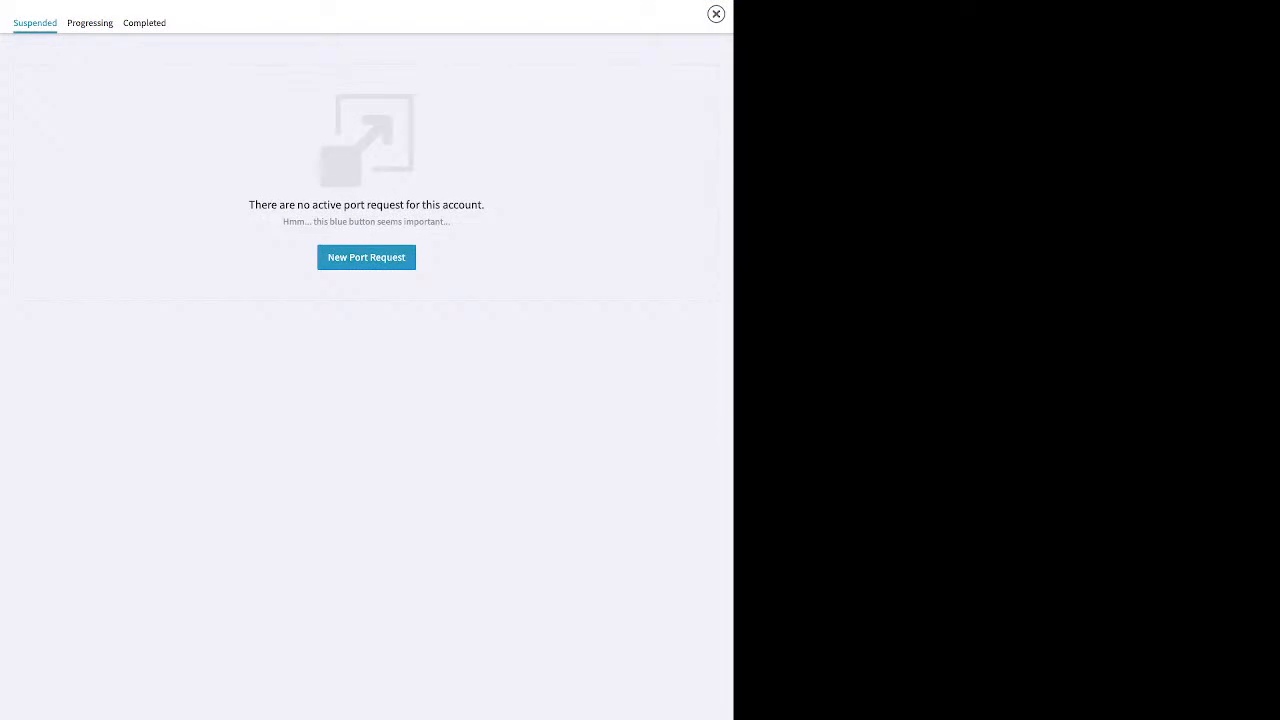
left_click(366, 257)
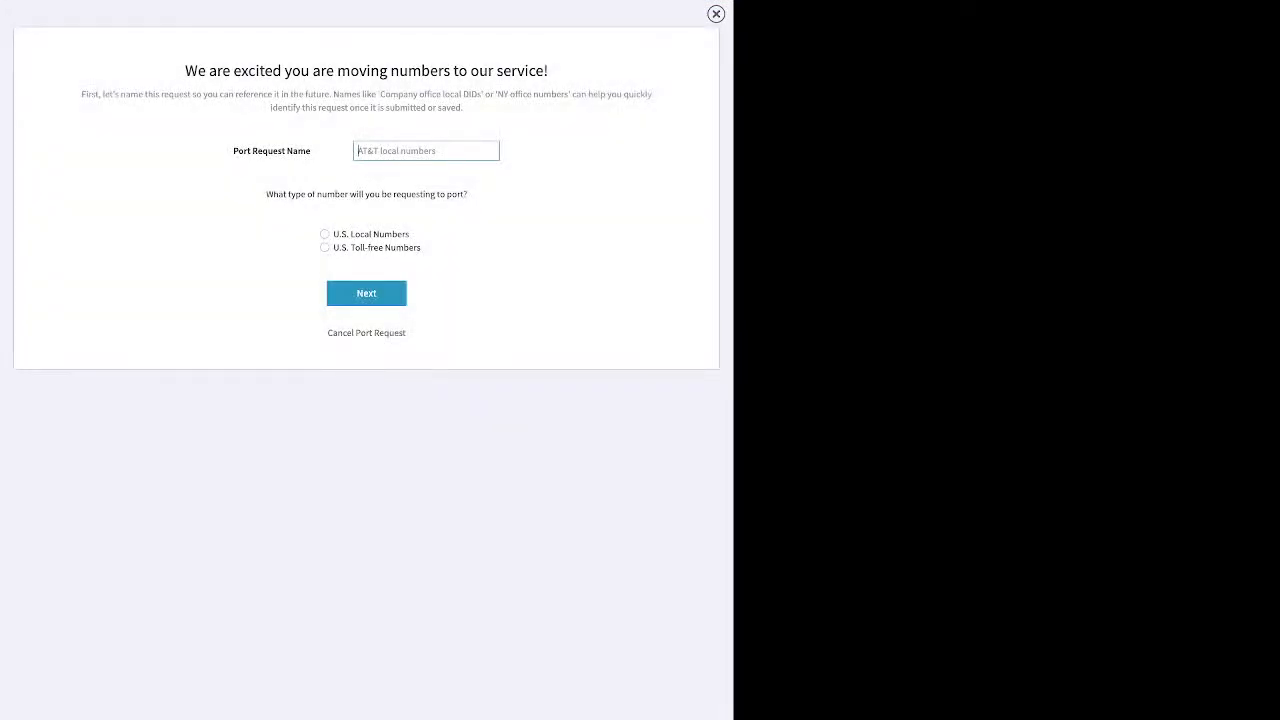
type("test")
left_click(325, 234)
left_click(366, 293)
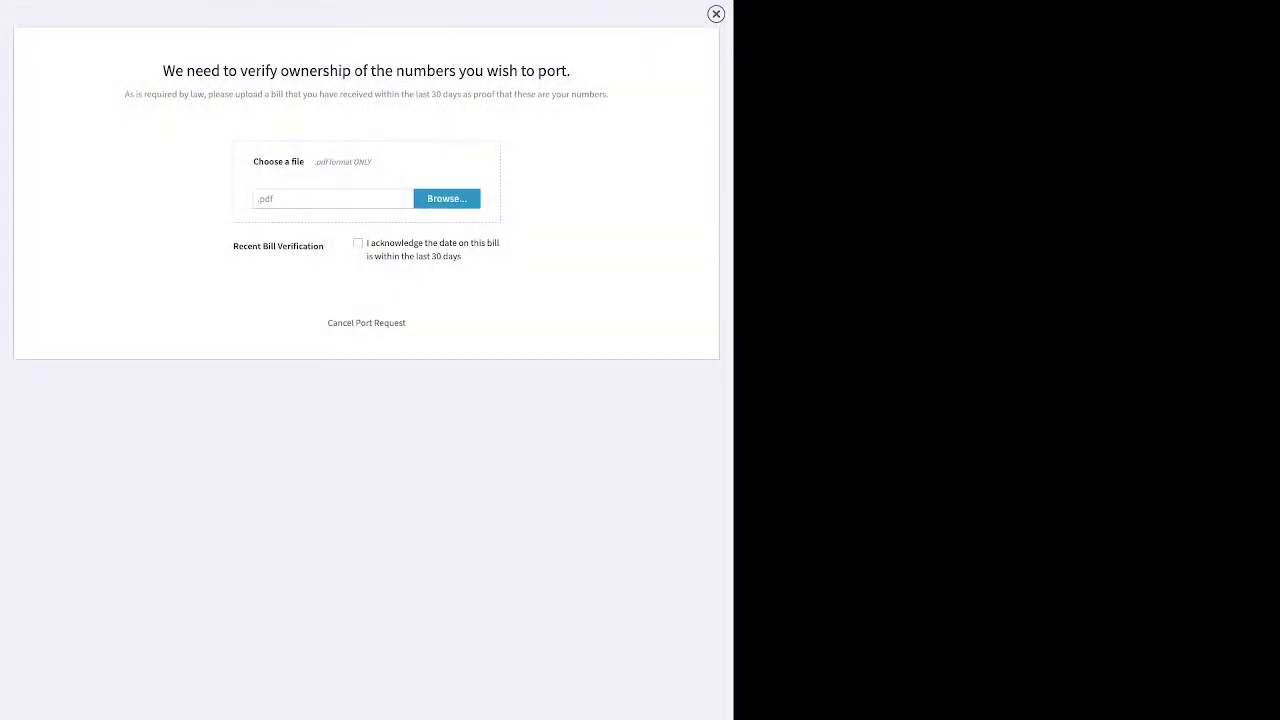
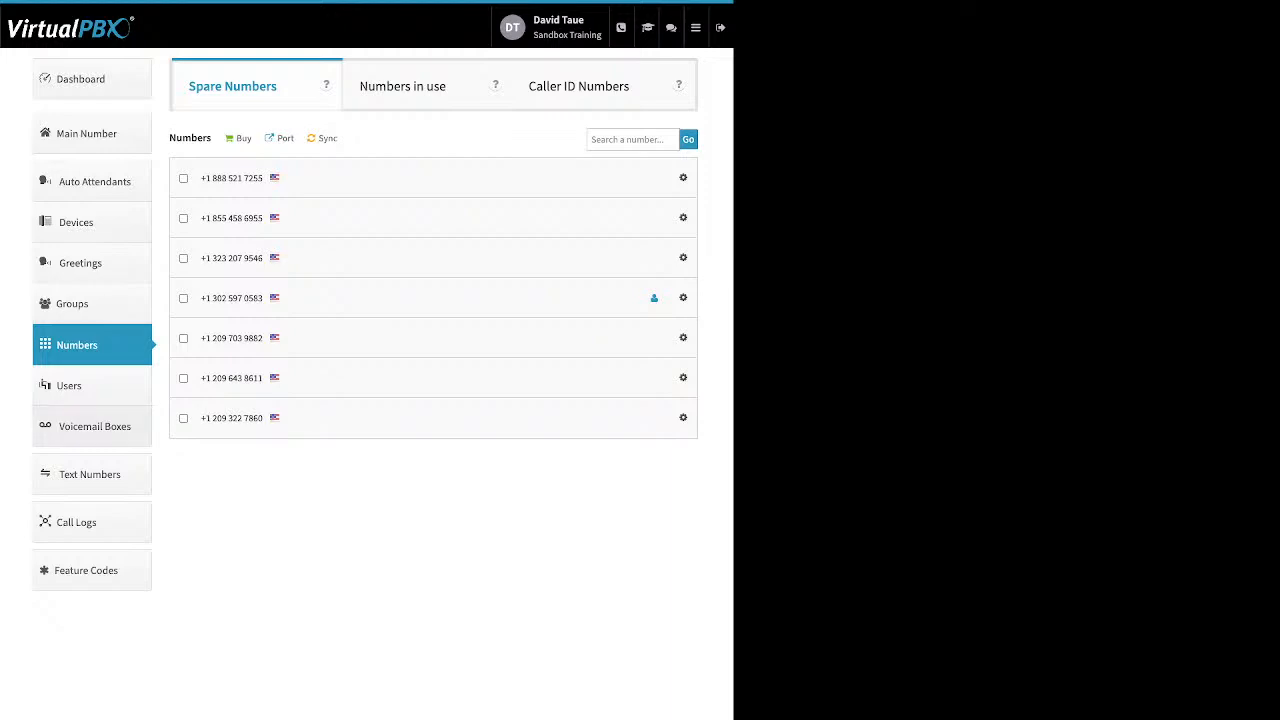
Step: Open the voicemail boxes list and review which user each box is assigned to
left_click(94, 426)
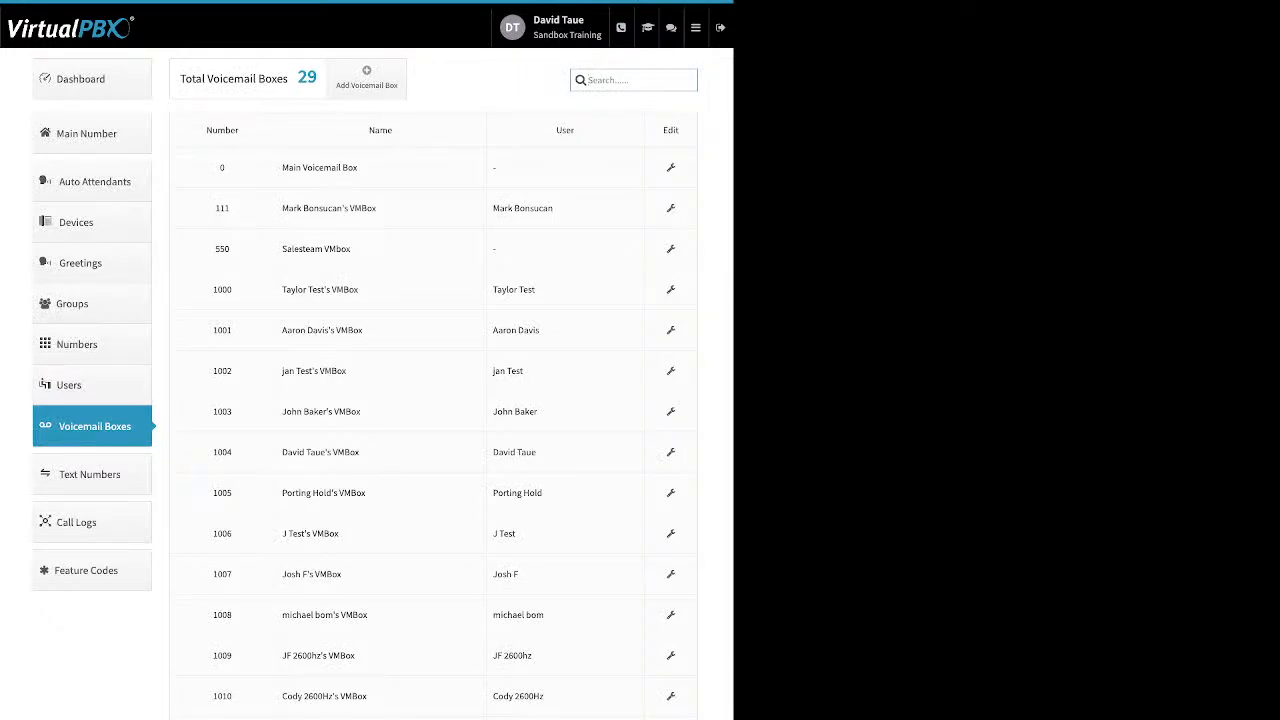
double_click(565, 130)
left_click_drag(556, 209, 500, 209)
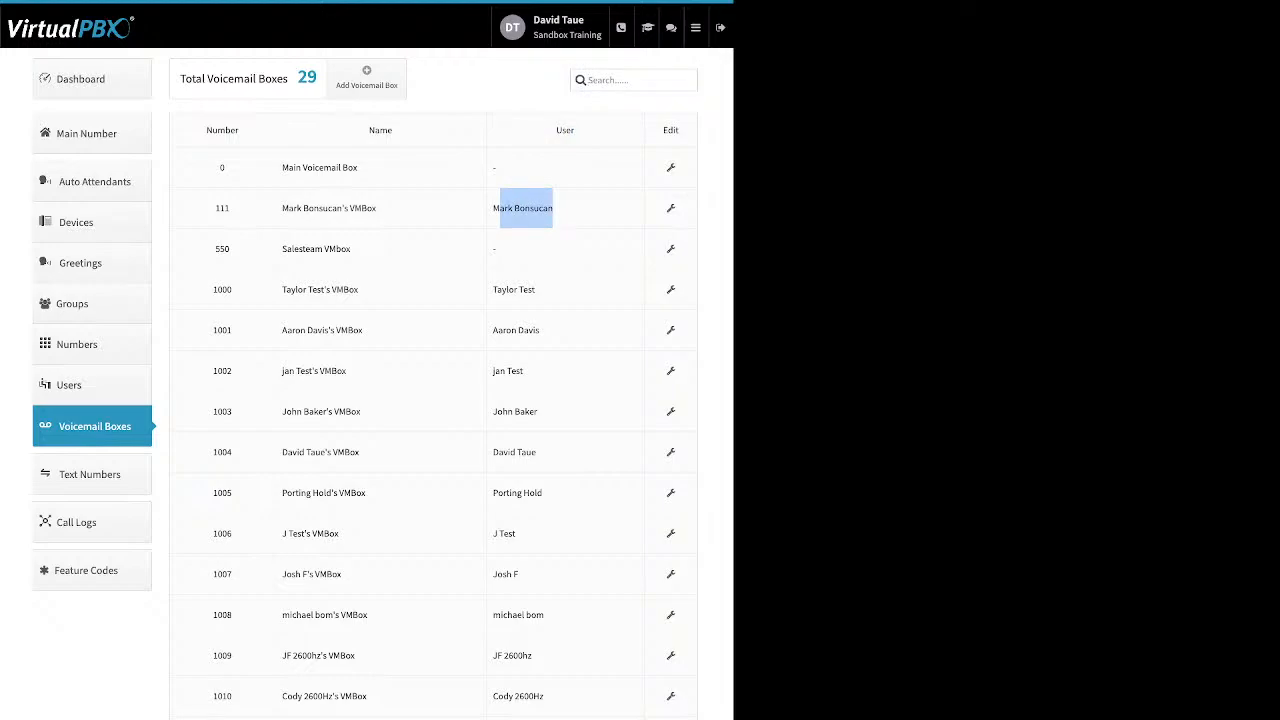
left_click(503, 208)
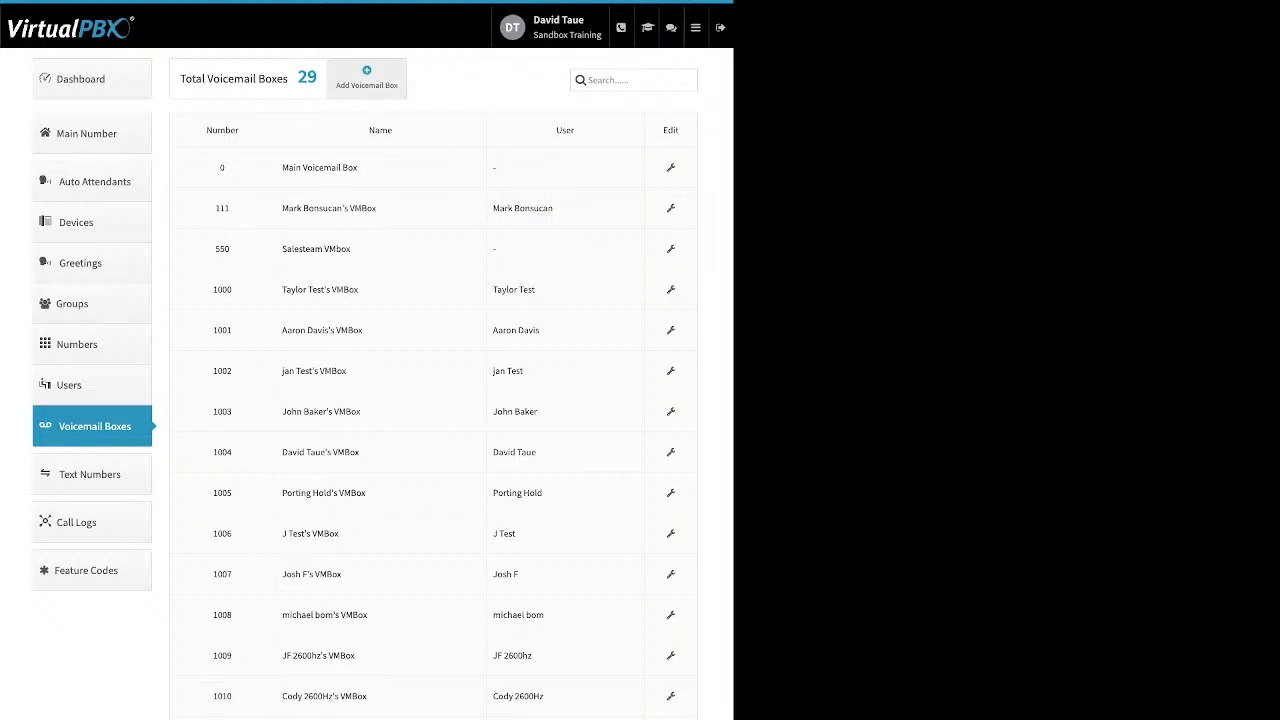
Step: Review the Name, Voicemail Number and PIN Number fields of a new voicemail box without creating it
left_click(366, 77)
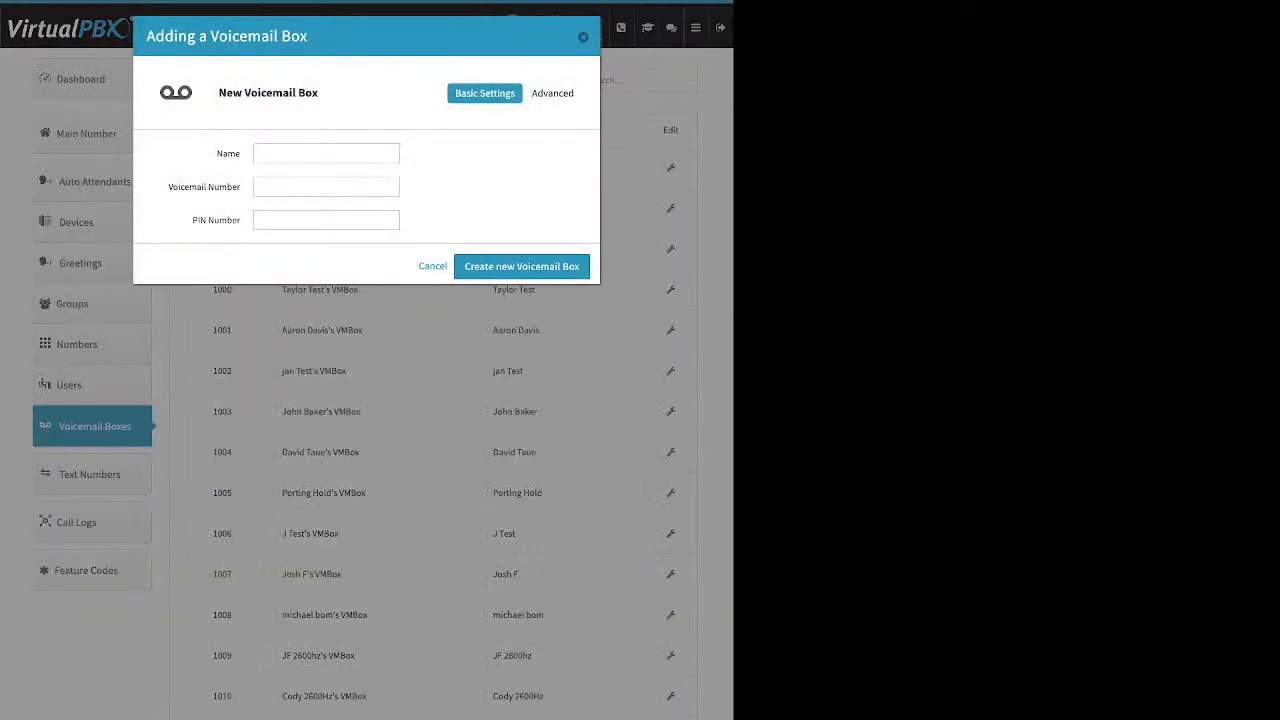
double_click(228, 154)
left_click_drag(168, 187, 241, 220)
key("Escape")
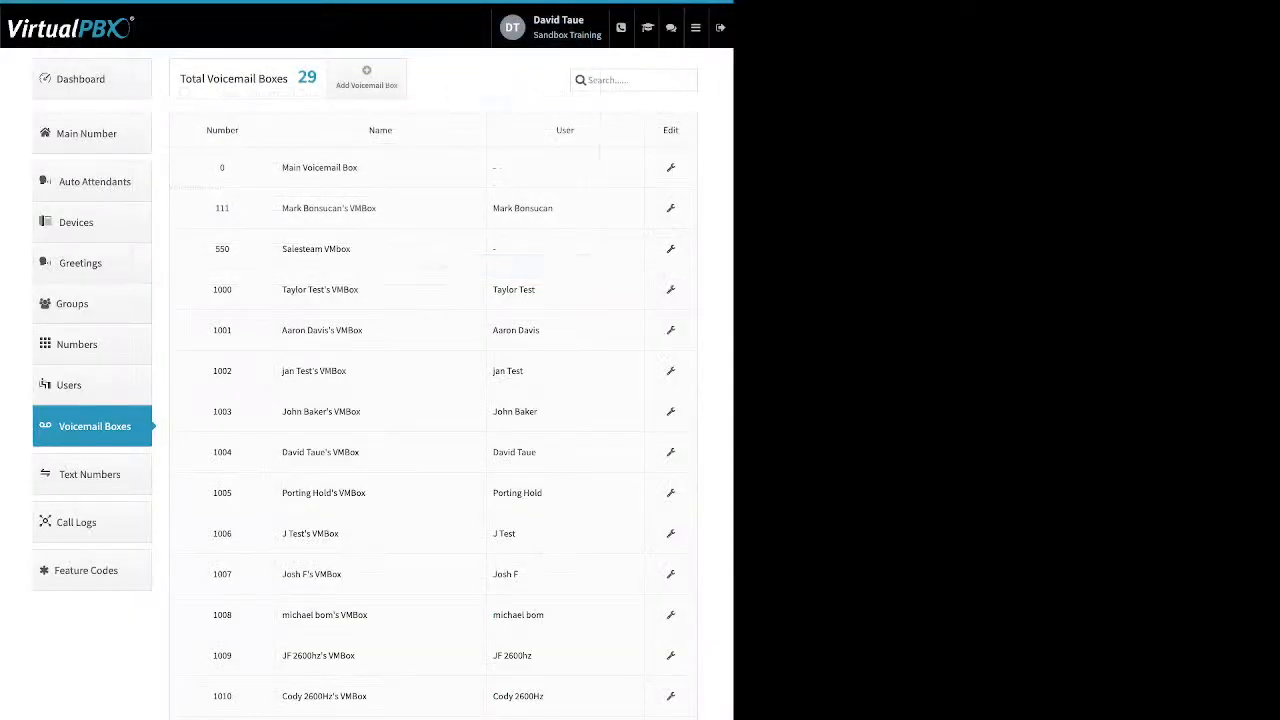
Step: Open the Salesteam VMbox for editing and review its voicemail number and PIN fields
left_click(671, 249)
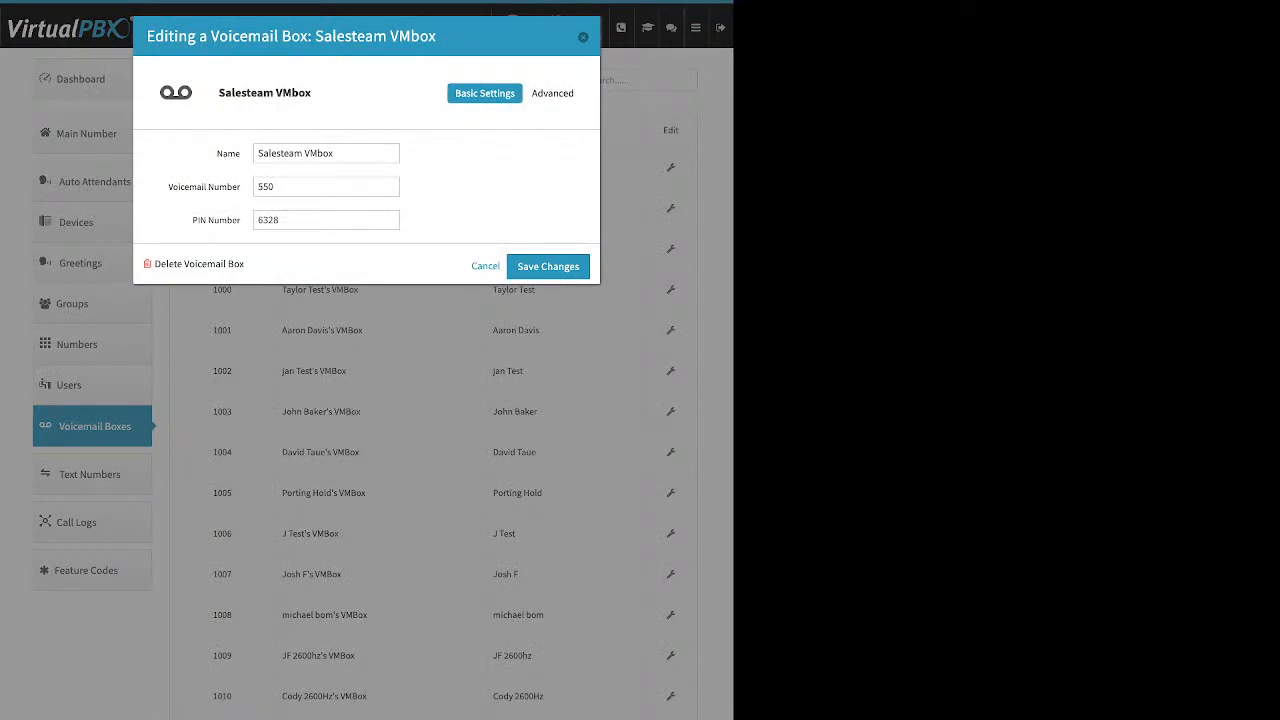
left_click(326, 220)
left_click_drag(168, 187, 242, 220)
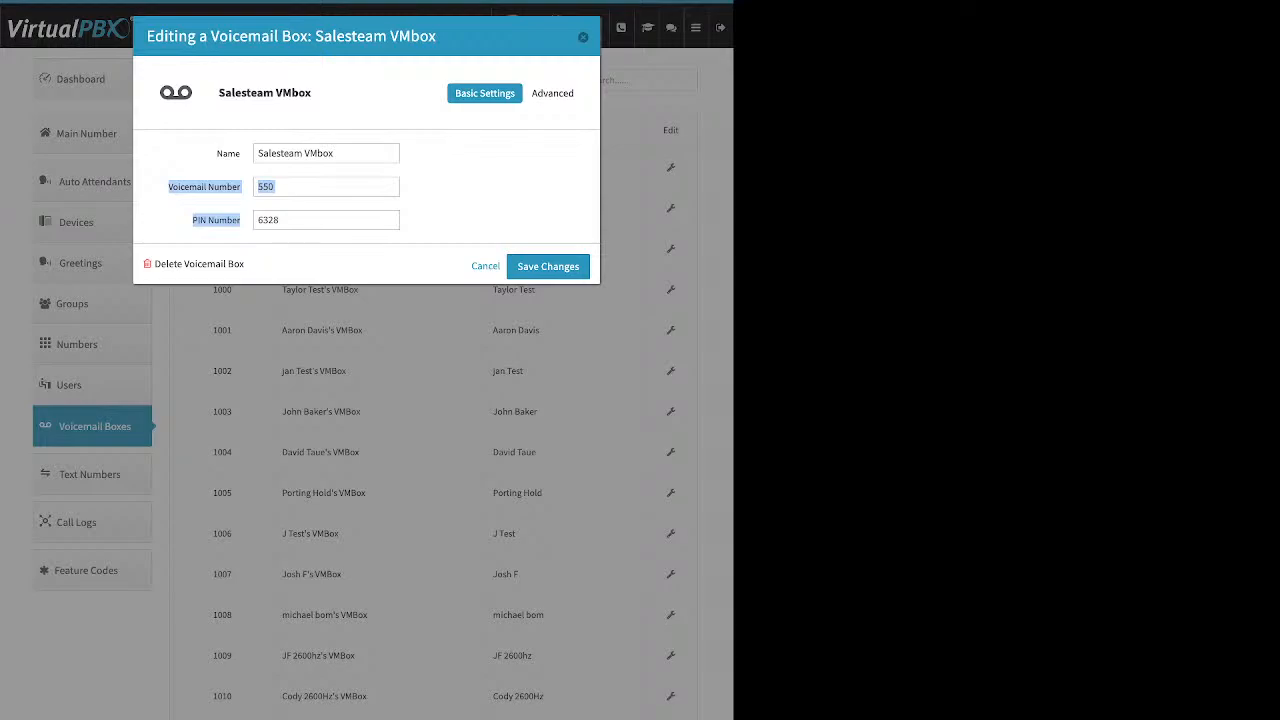
left_click(480, 187)
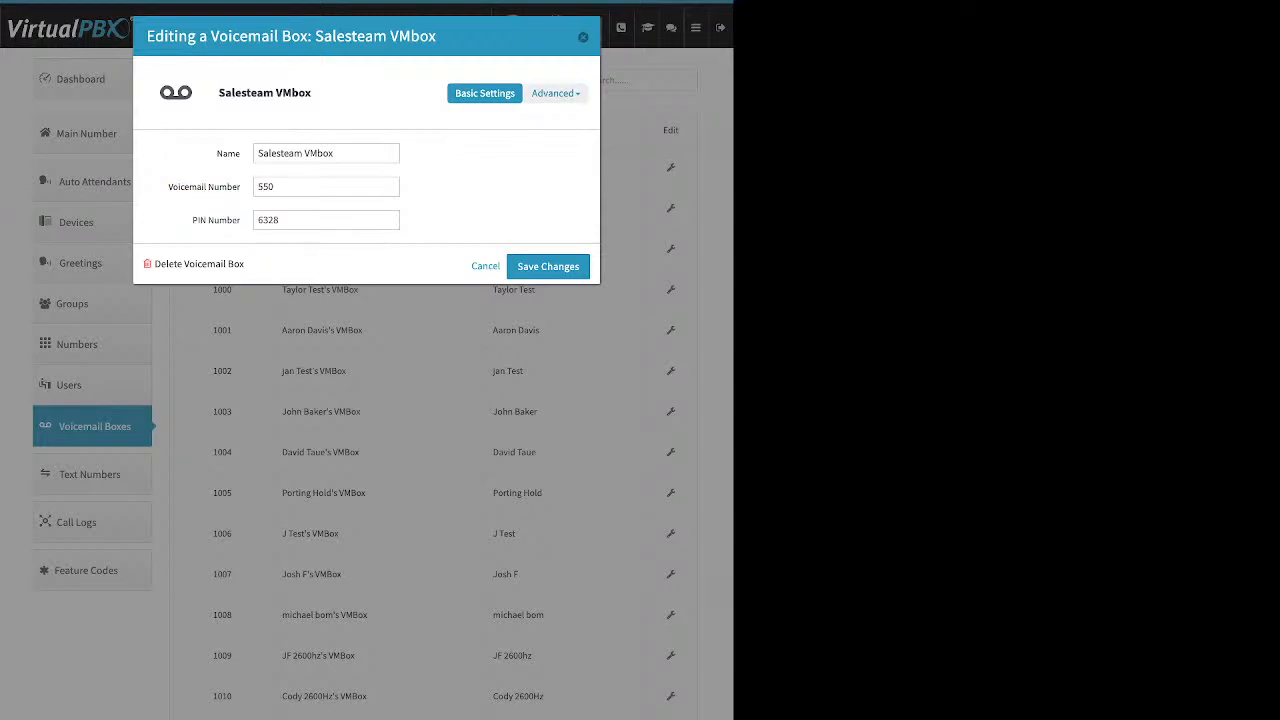
Step: Review the Media and Temporary greeting settings in the Salesteam VMbox's advanced Greeting Media section
left_click(555, 93)
left_click(543, 153)
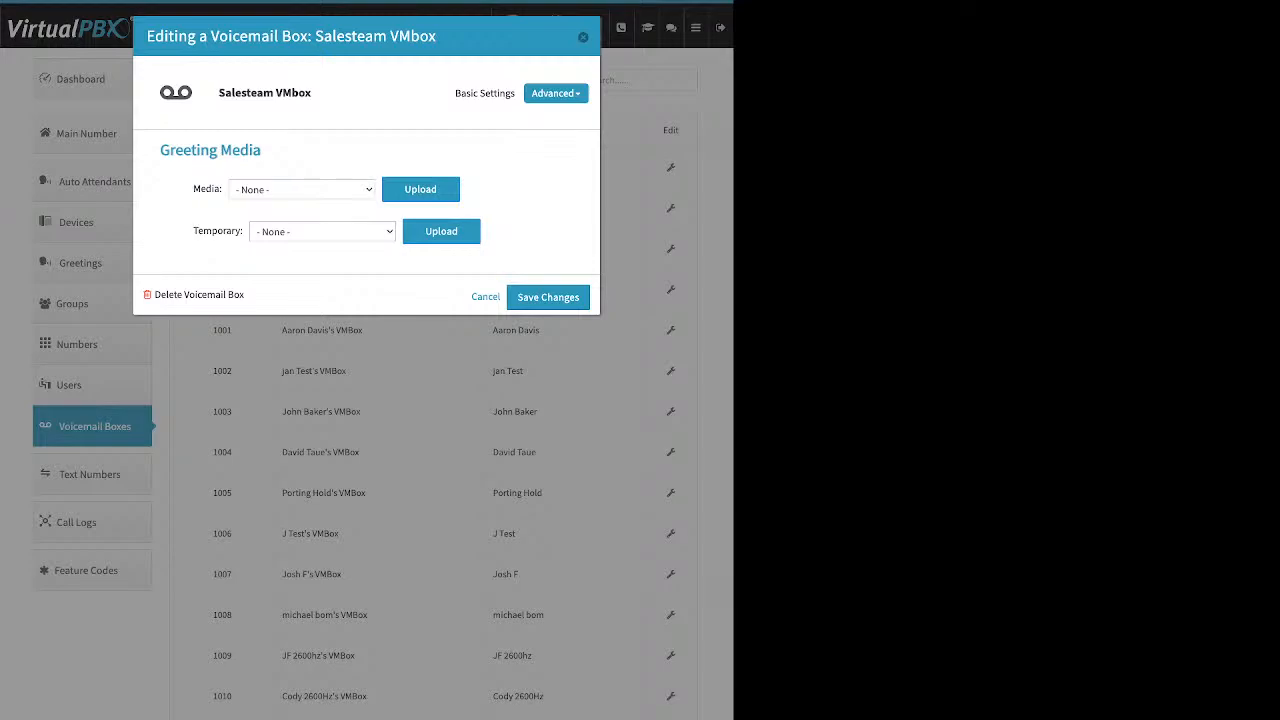
left_click_drag(193, 231, 241, 231)
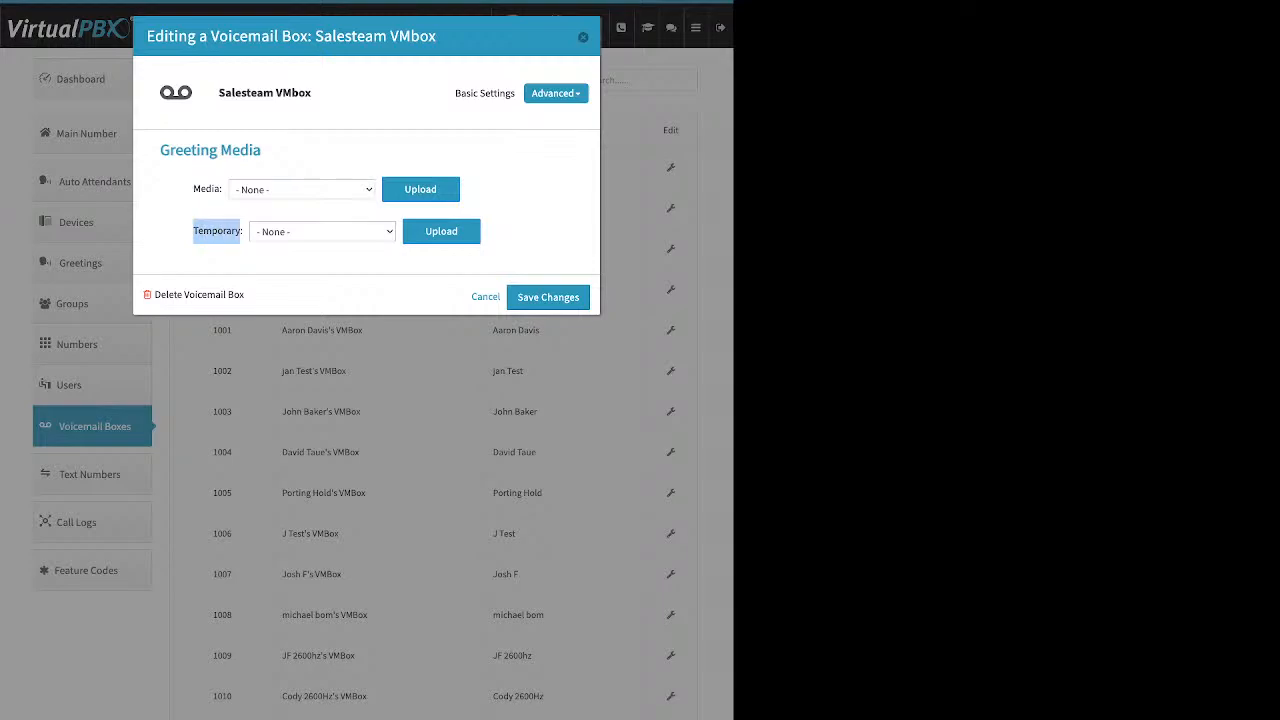
left_click_drag(193, 189, 214, 189)
left_click_drag(193, 231, 227, 232)
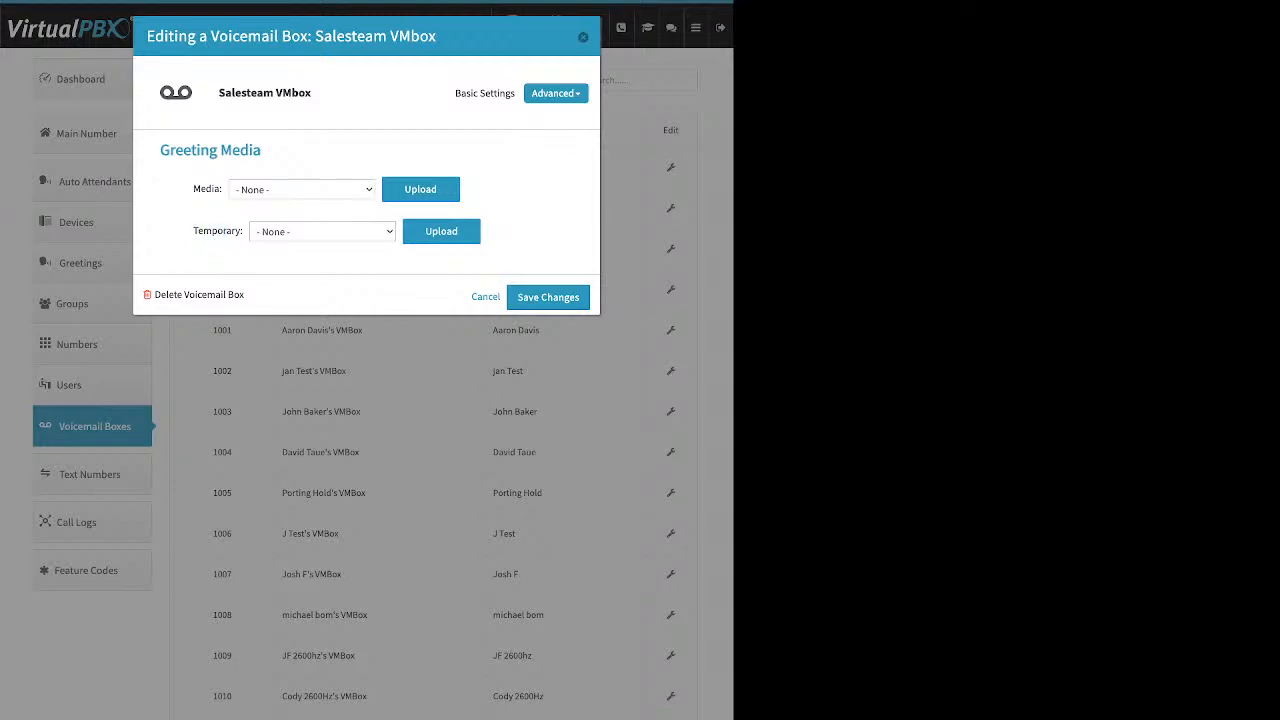
Step: Review the Salesteam VMbox's notification recipients and open the entry for adding a new recipient
left_click(555, 93)
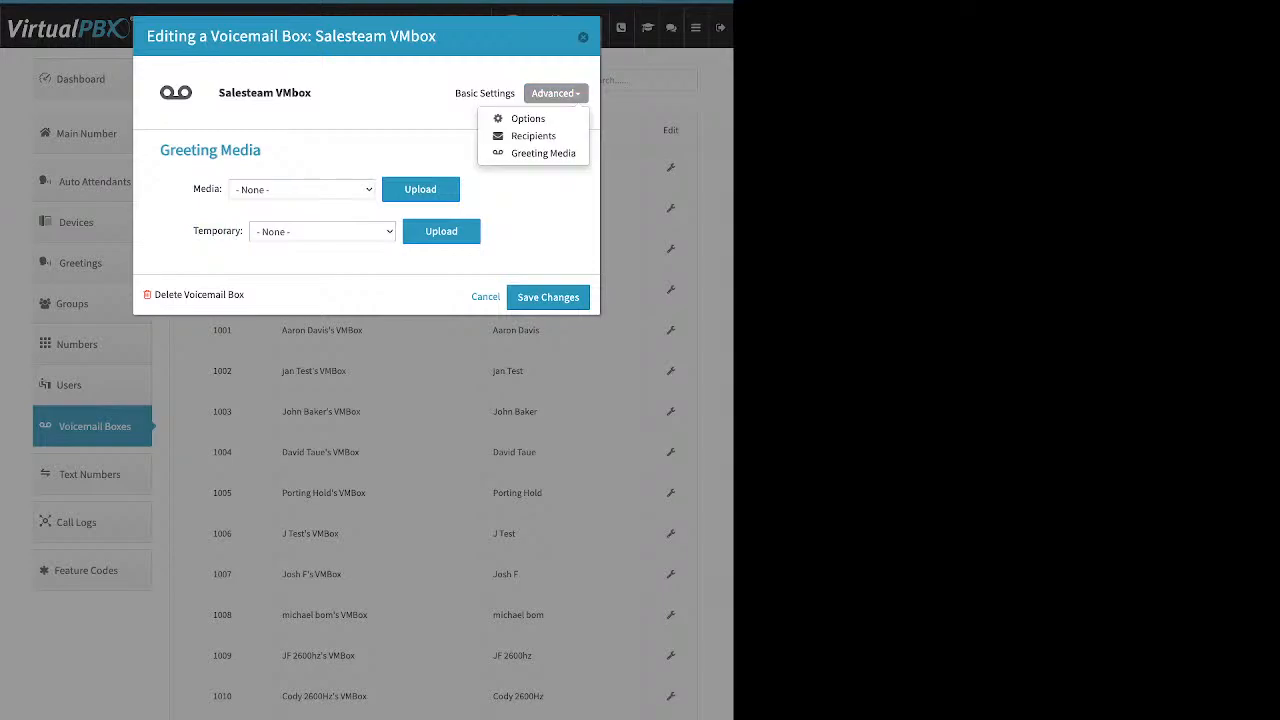
left_click(535, 134)
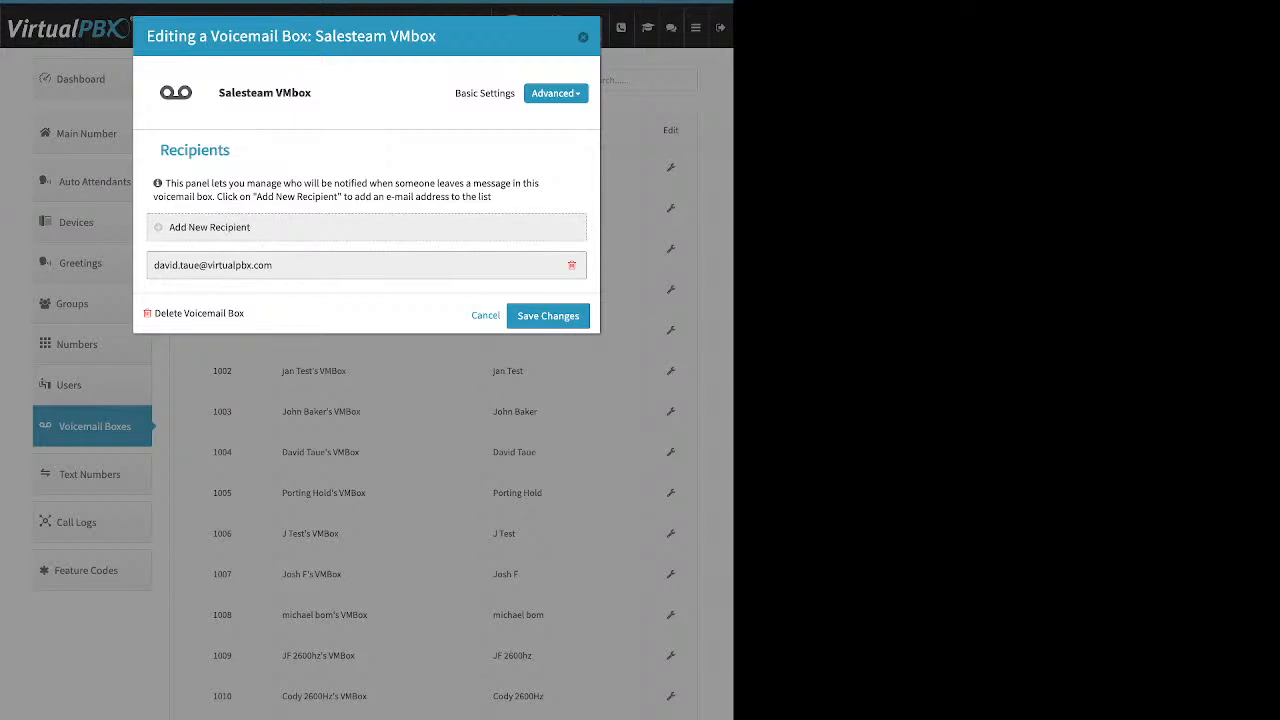
left_click(209, 228)
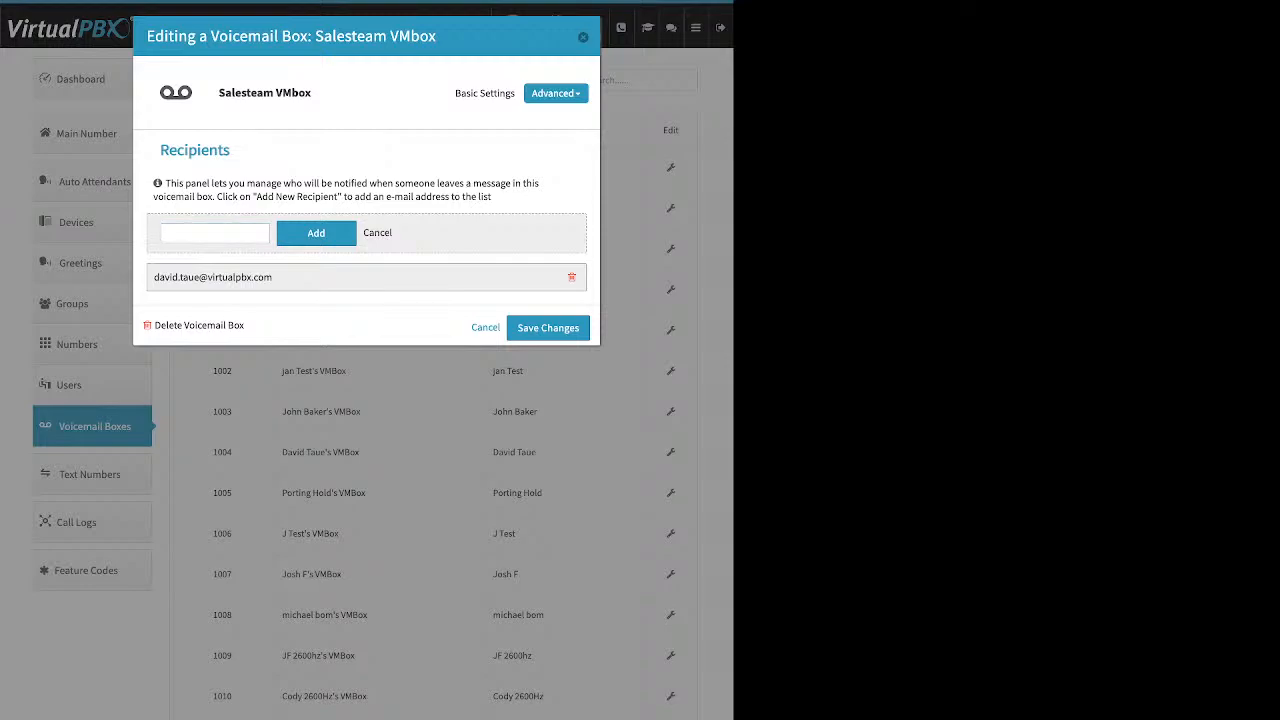
Step: Review the Salesteam VMbox's Already Setup, Attach messages to e-mail and Delete after Notification options, and close it without saving
left_click(555, 93)
left_click(612, 117)
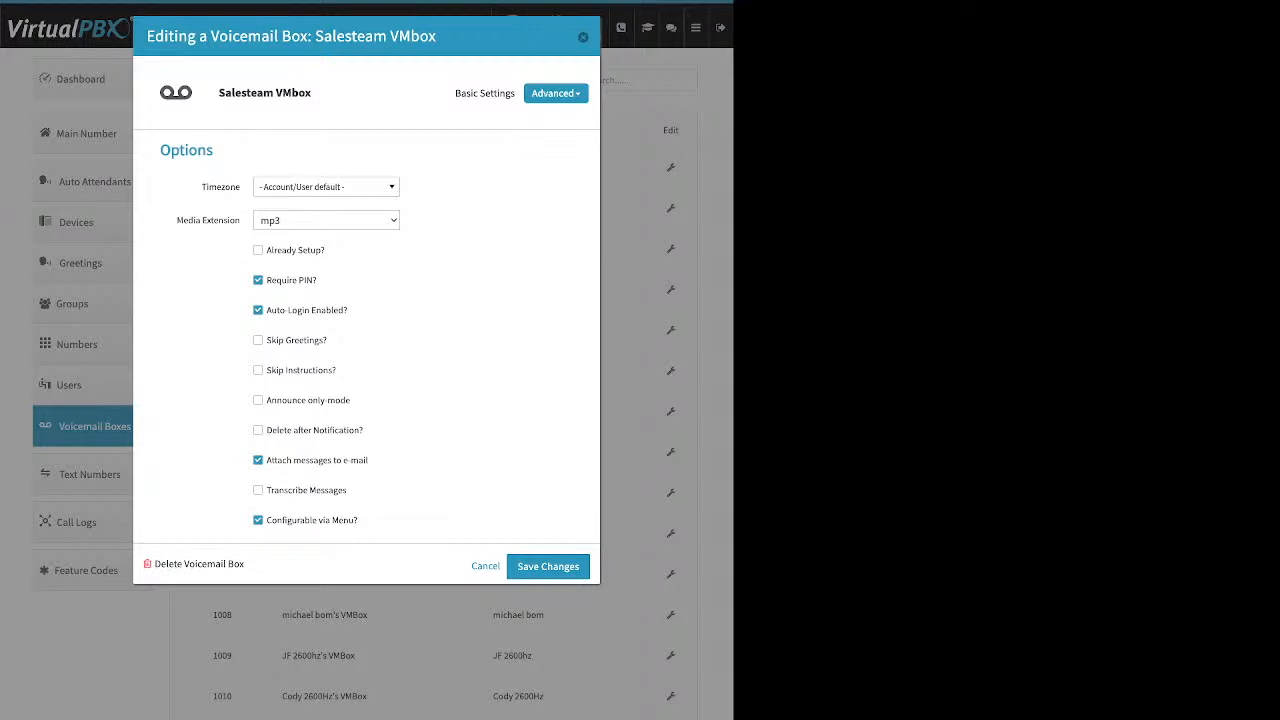
left_click_drag(325, 250, 266, 250)
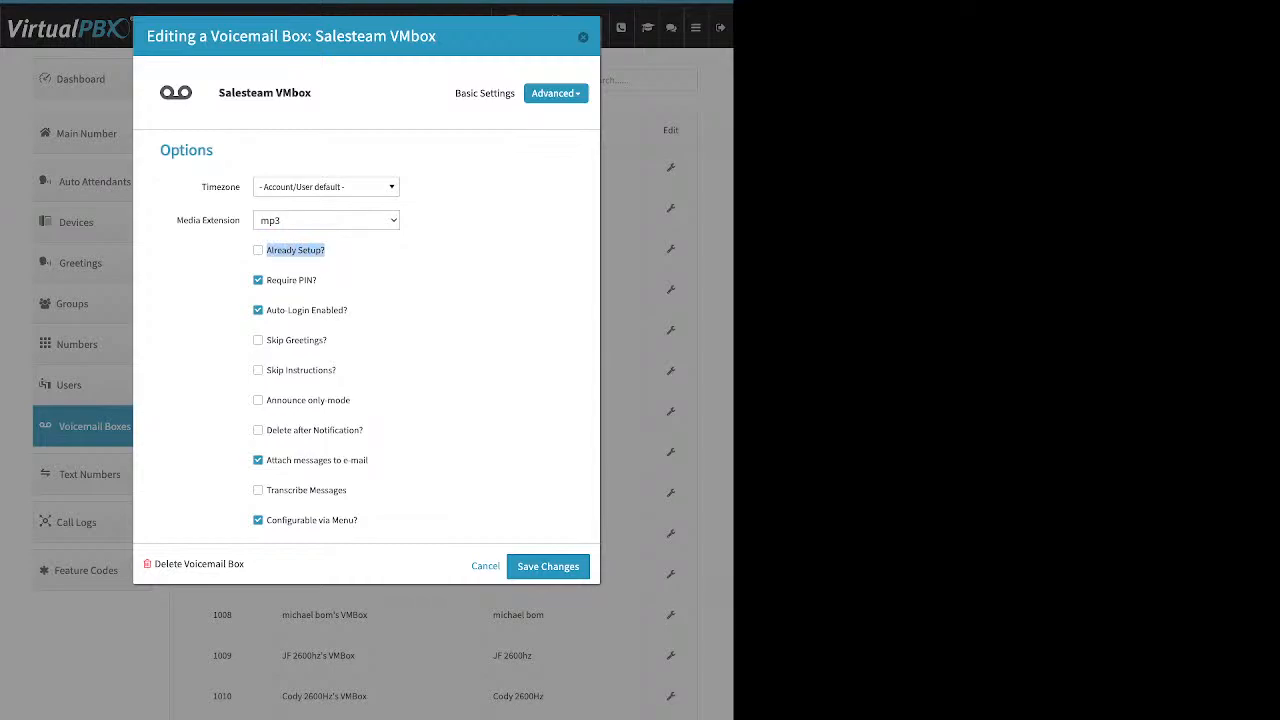
left_click_drag(369, 460, 272, 460)
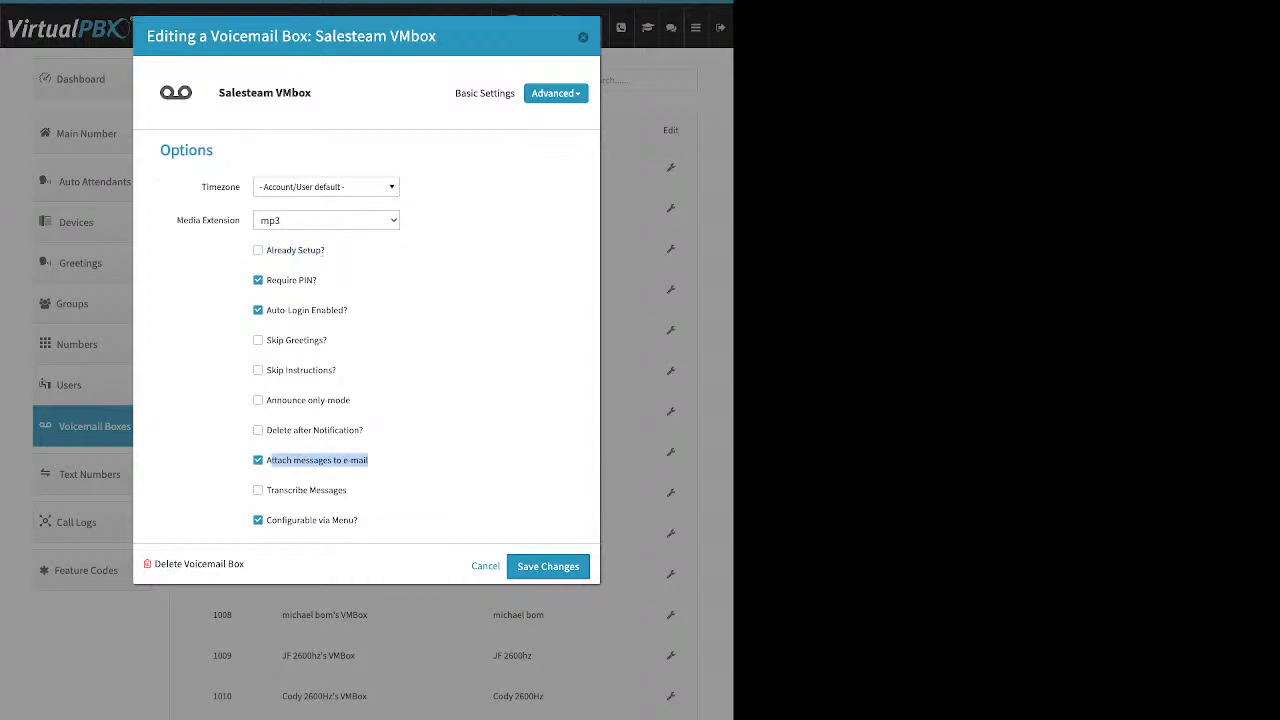
left_click_drag(364, 430, 266, 430)
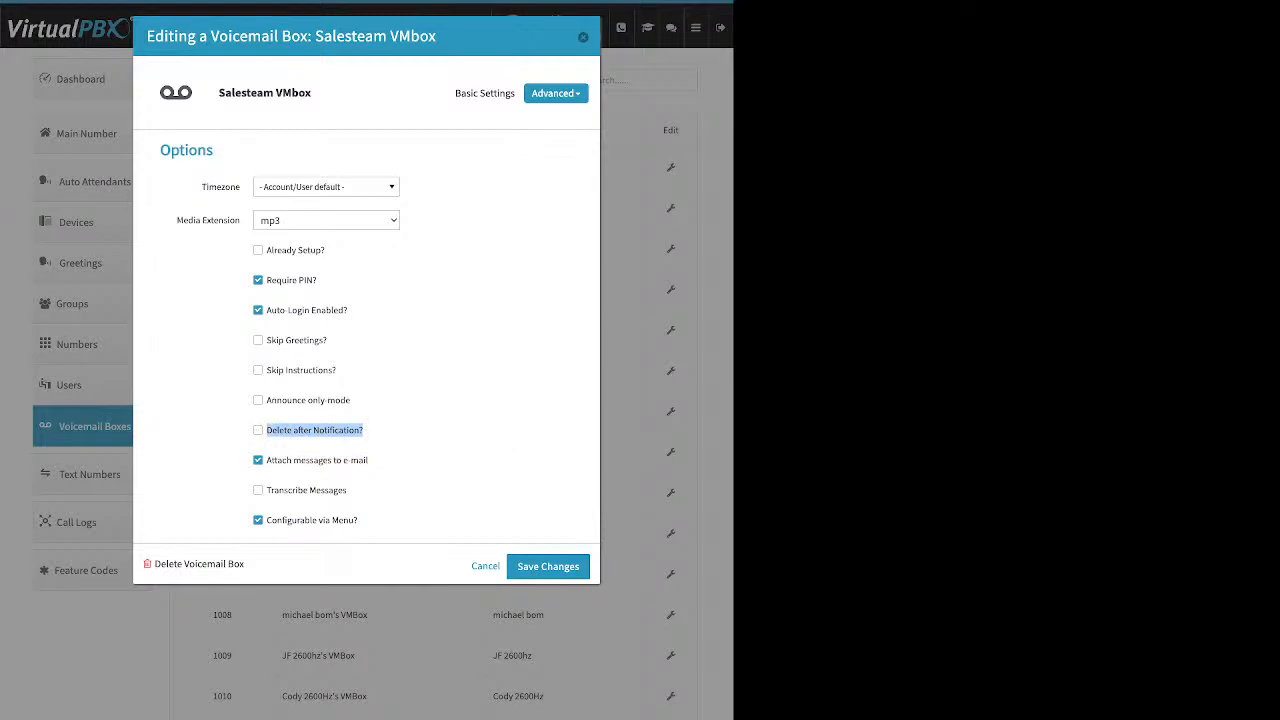
key("Escape")
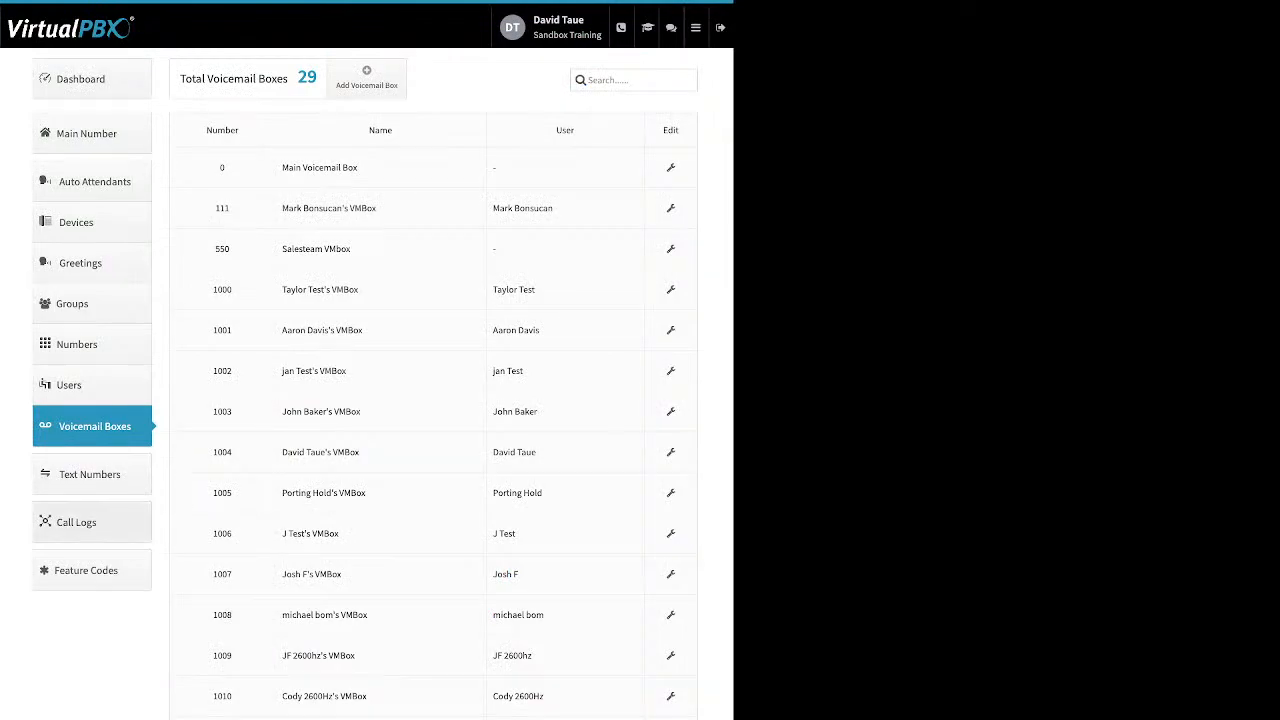
Step: Open this month's call logs and change their custom date range to 03/01/2023 through 03/31/2023
left_click(92, 522)
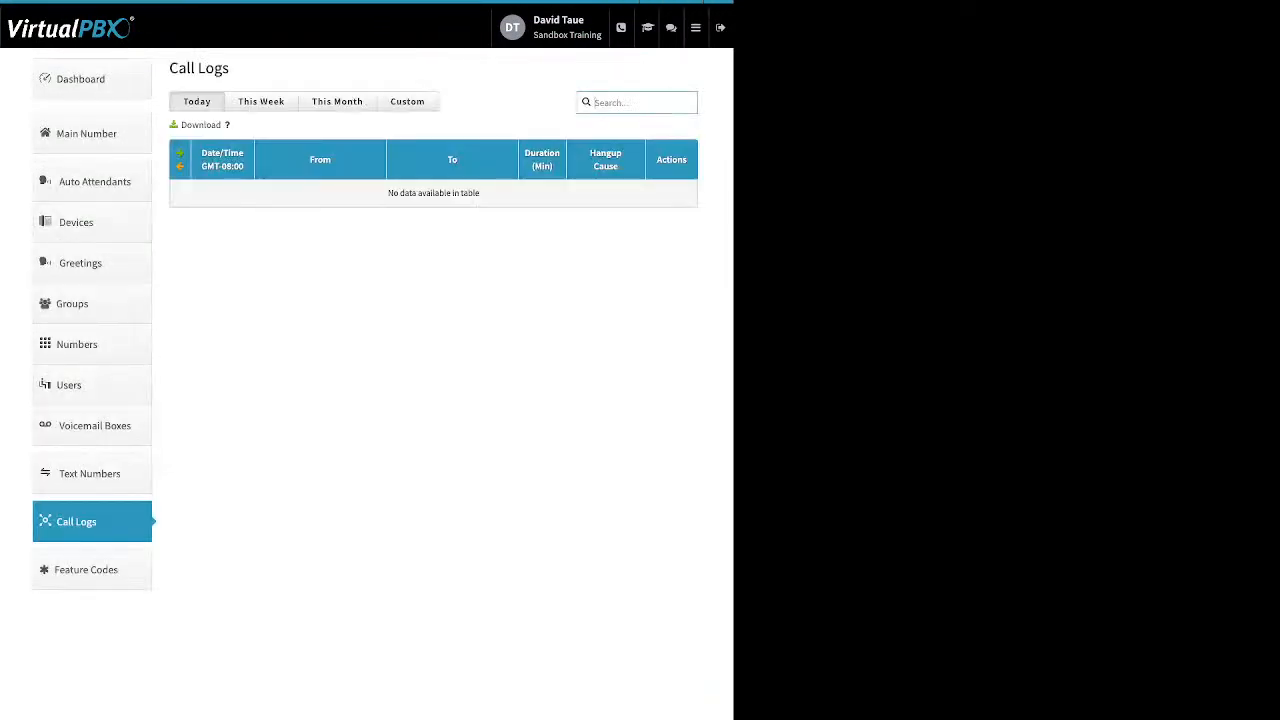
left_click(337, 102)
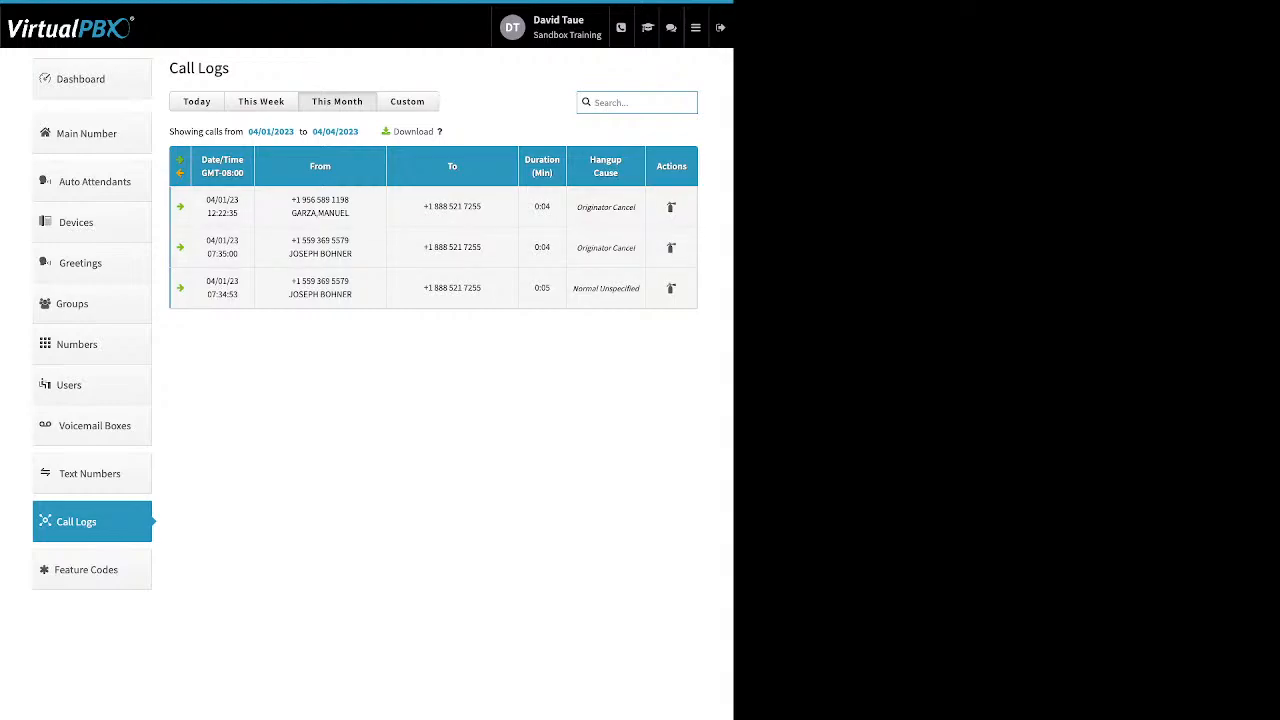
left_click(407, 101)
left_click(212, 130)
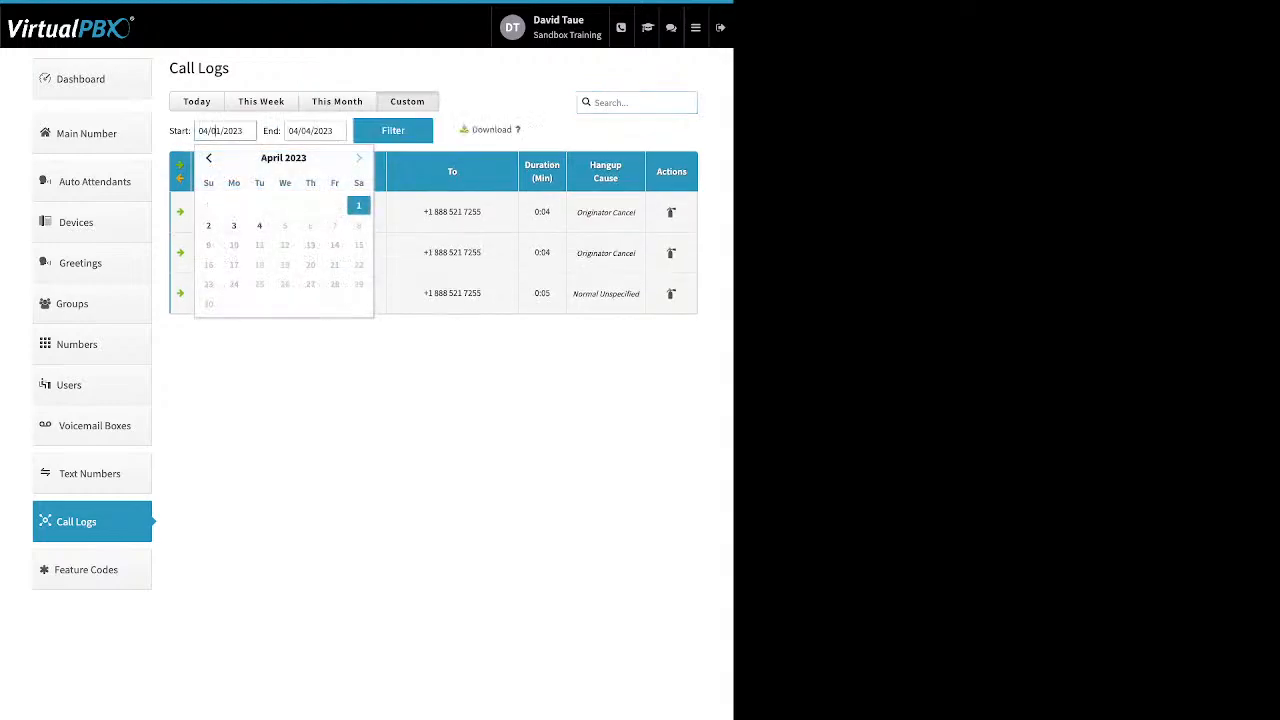
left_click(209, 158)
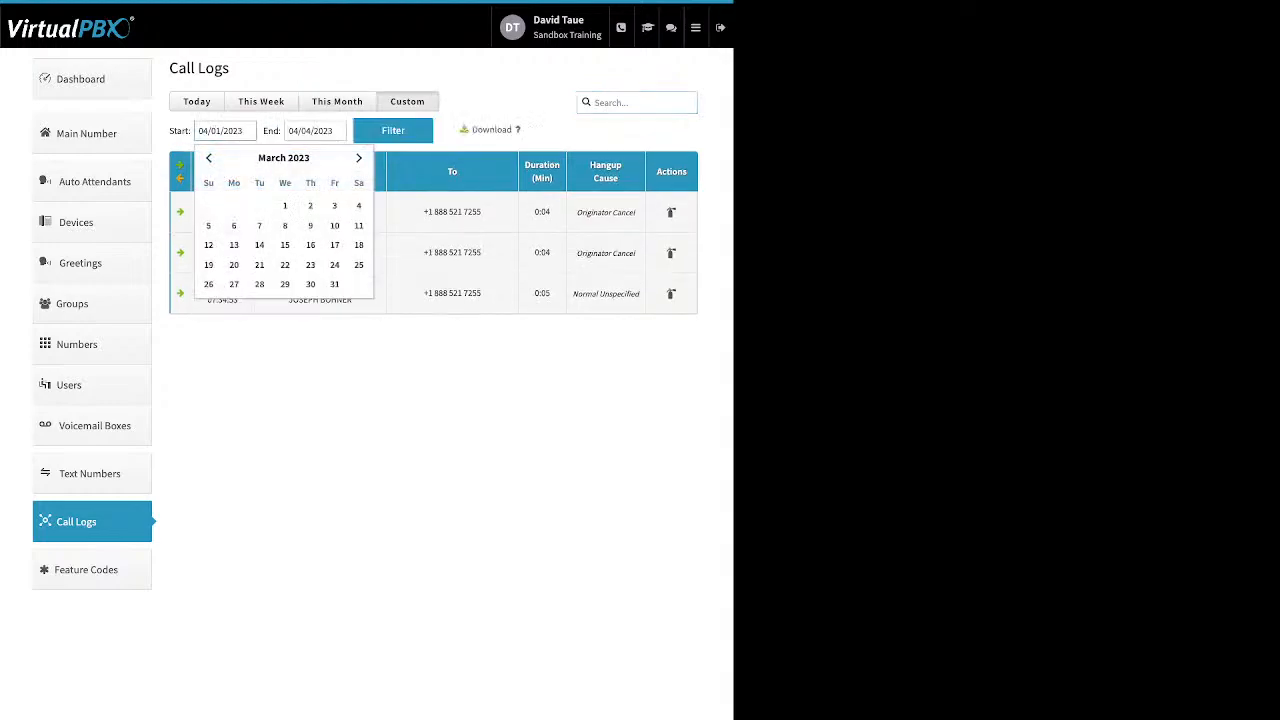
left_click(285, 206)
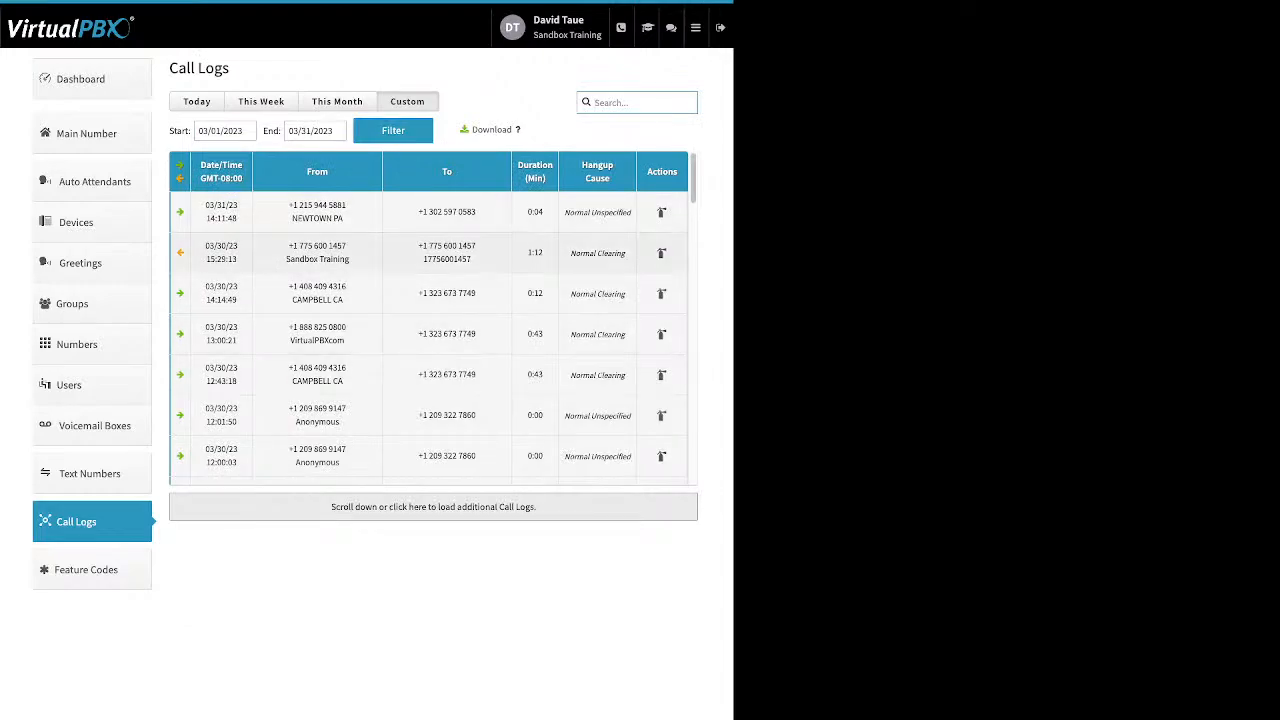
Step: Expand the second, third and fourth call log entries one by one to examine their call legs, collapsing each again
left_click(400, 253)
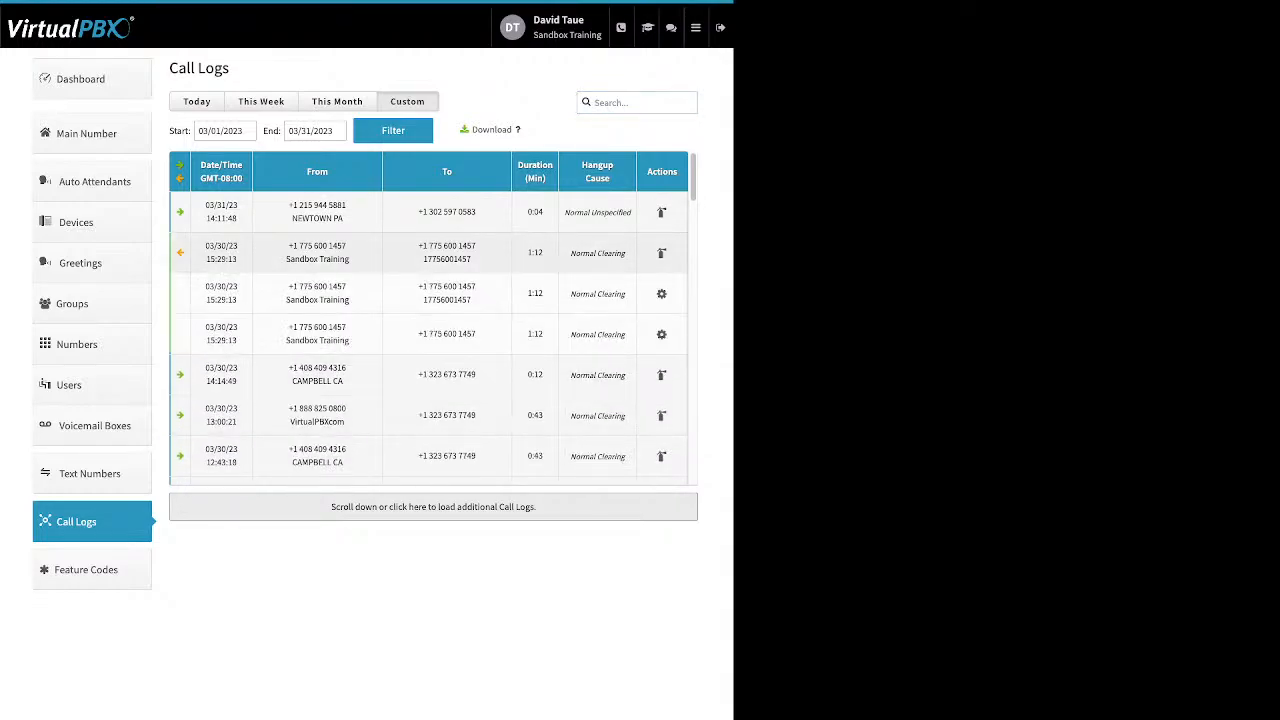
left_click(400, 253)
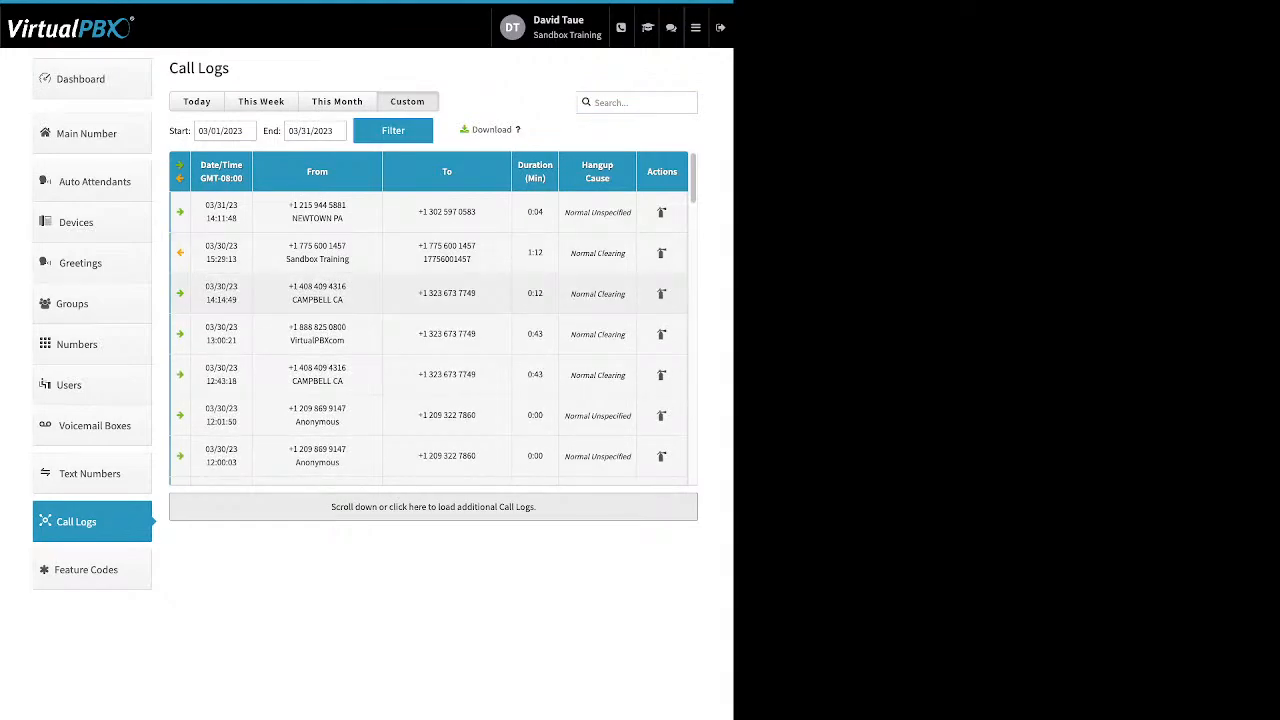
left_click(400, 293)
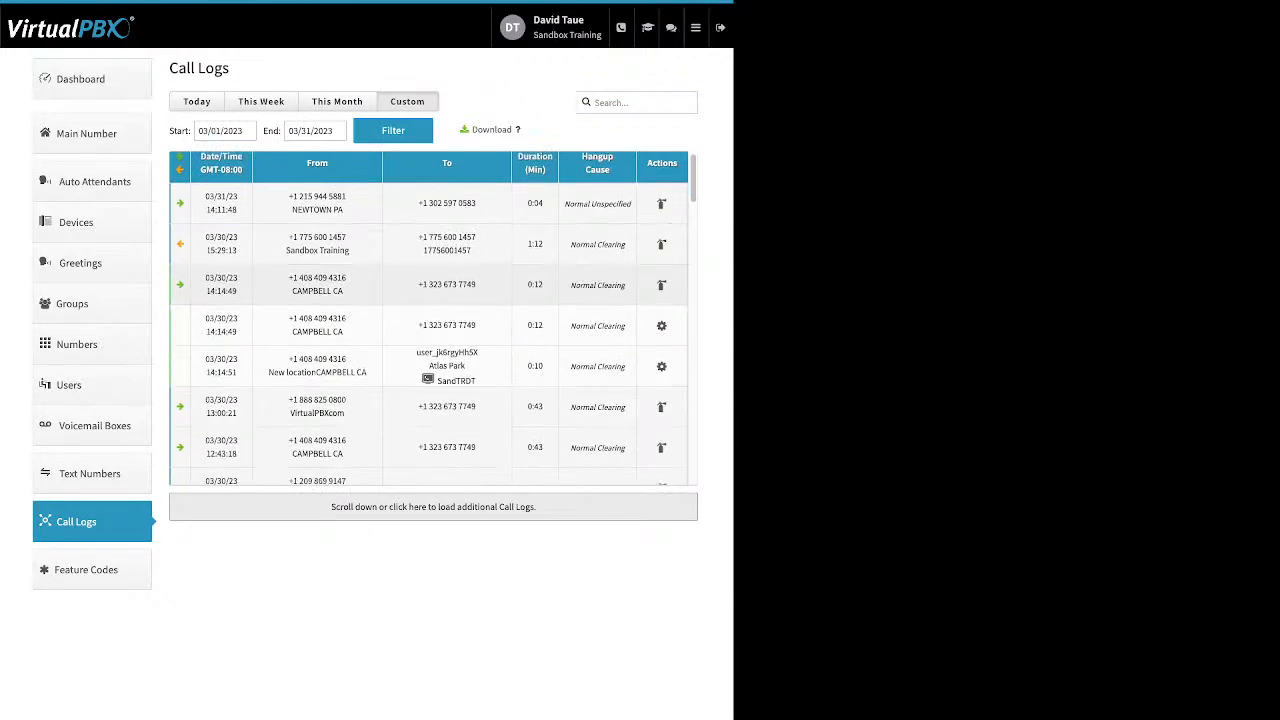
left_click_drag(527, 366, 626, 367)
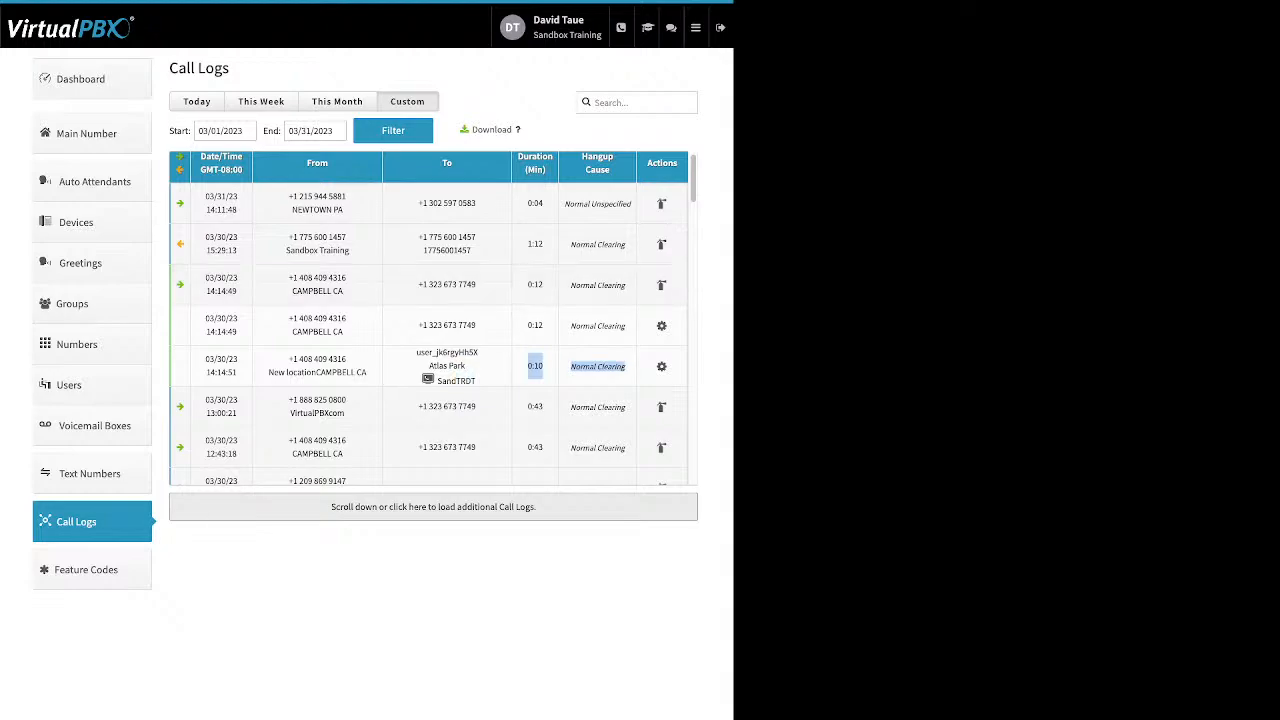
left_click(345, 290)
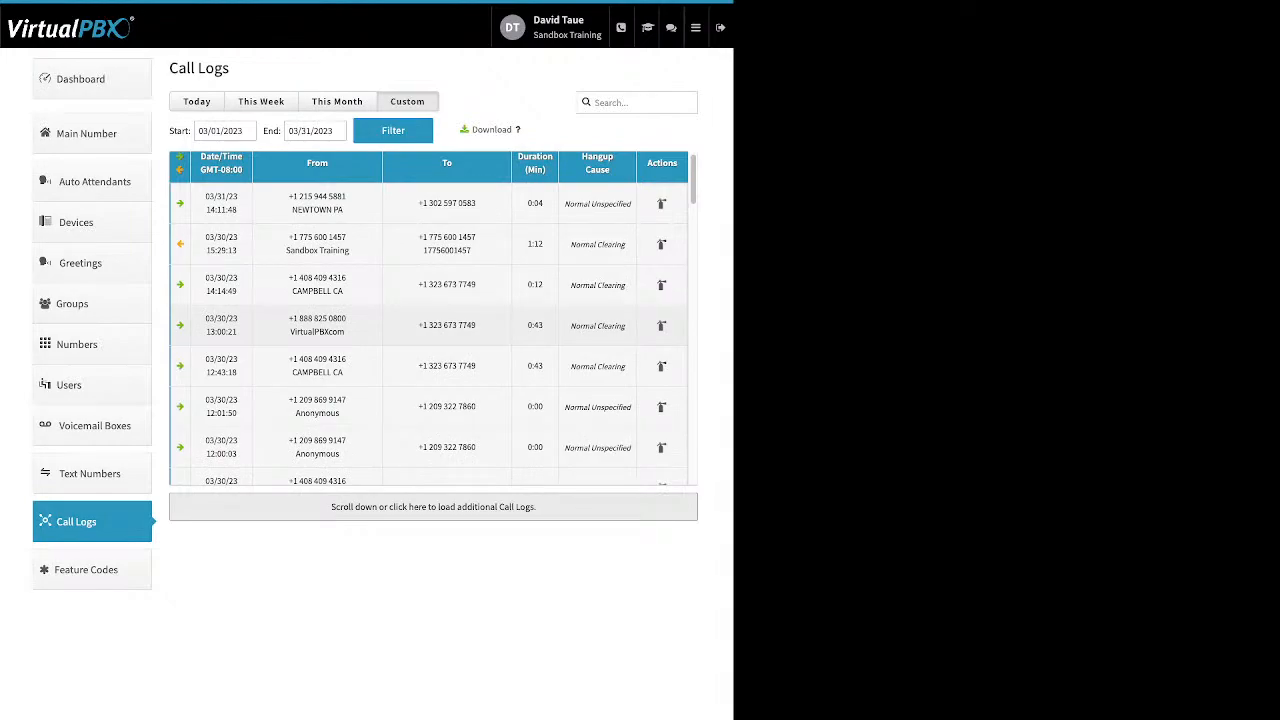
left_click(345, 325)
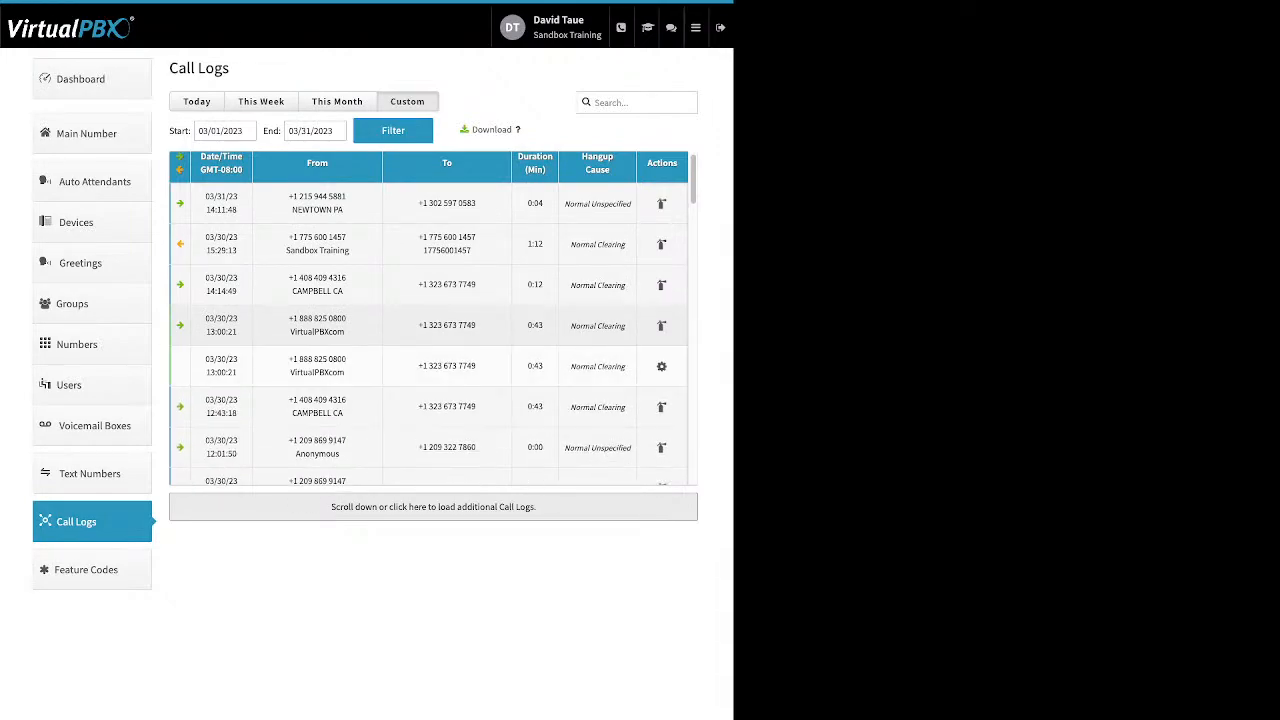
left_click(345, 325)
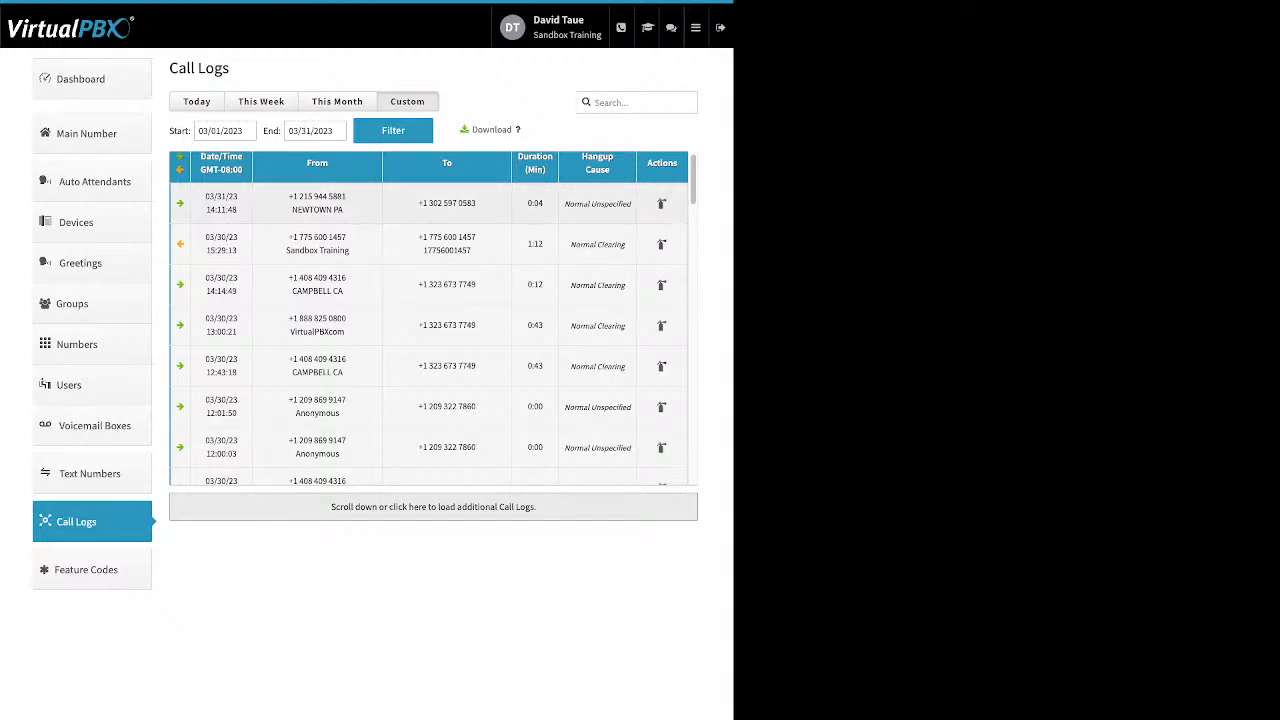
Step: Show this month's call logs again and reopen the custom date range filter
left_click(337, 102)
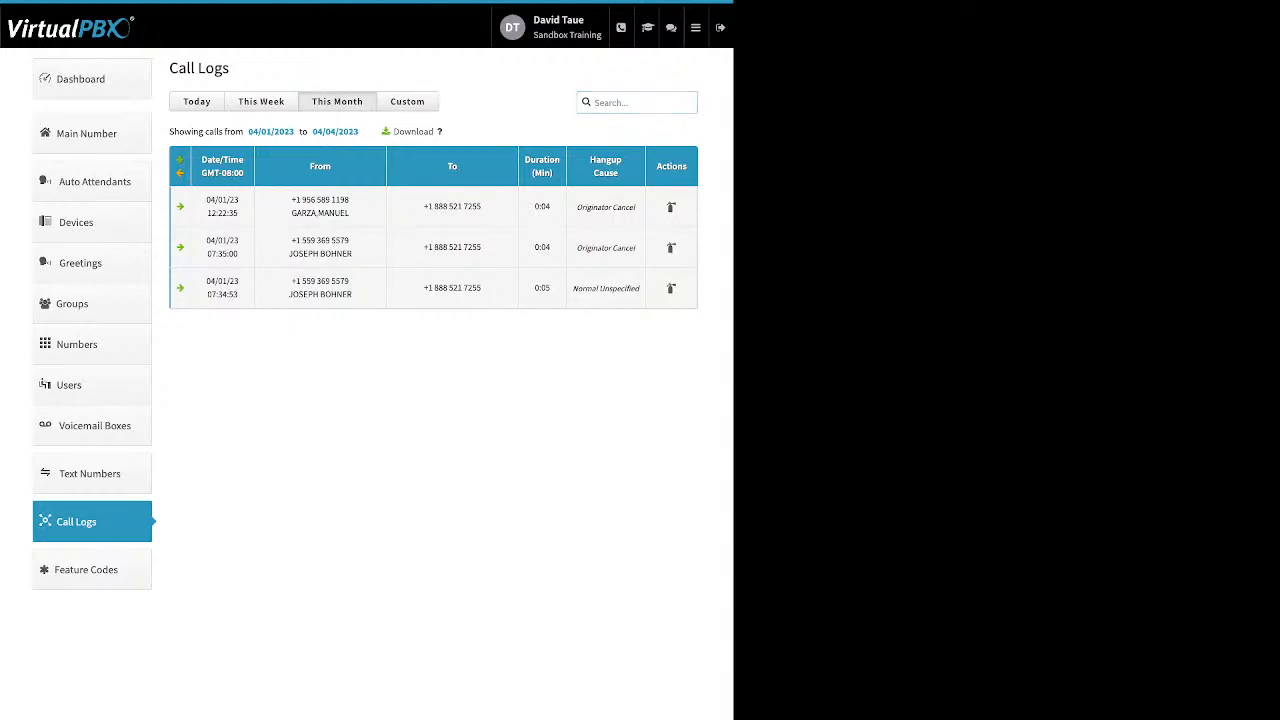
left_click(407, 102)
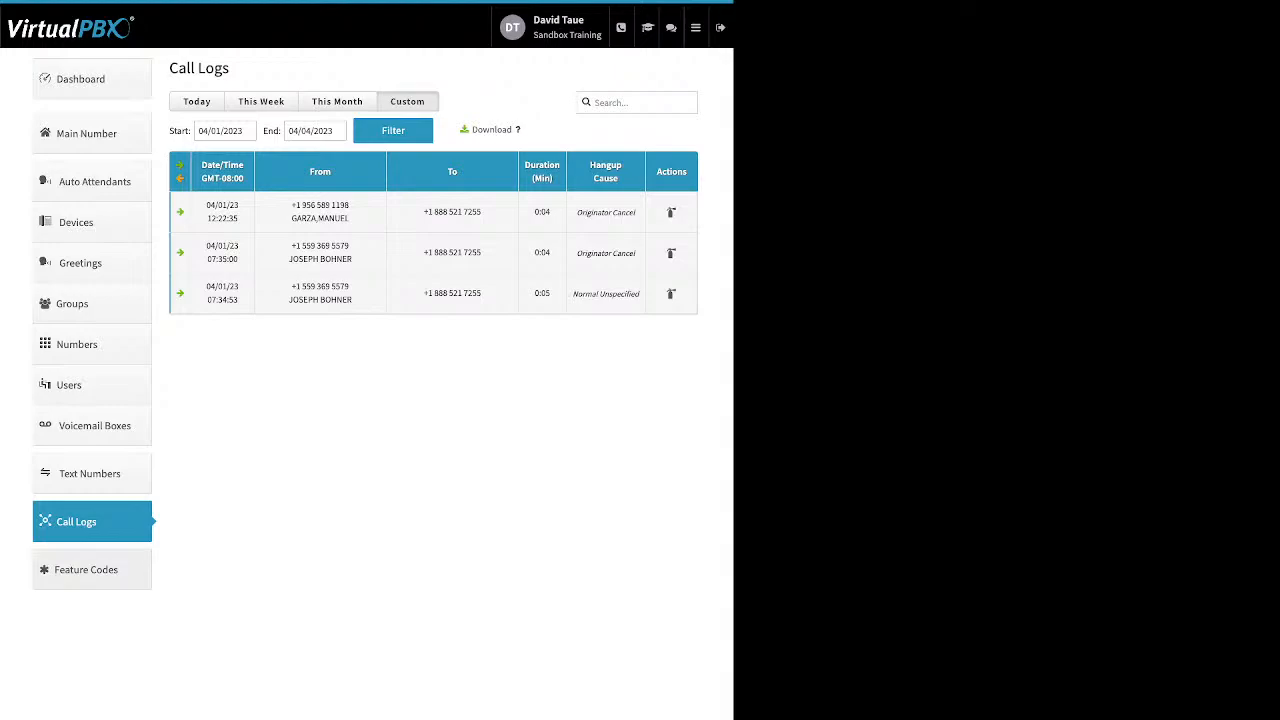
Step: Open the available feature codes for review and bring up the list of portal apps
left_click(91, 570)
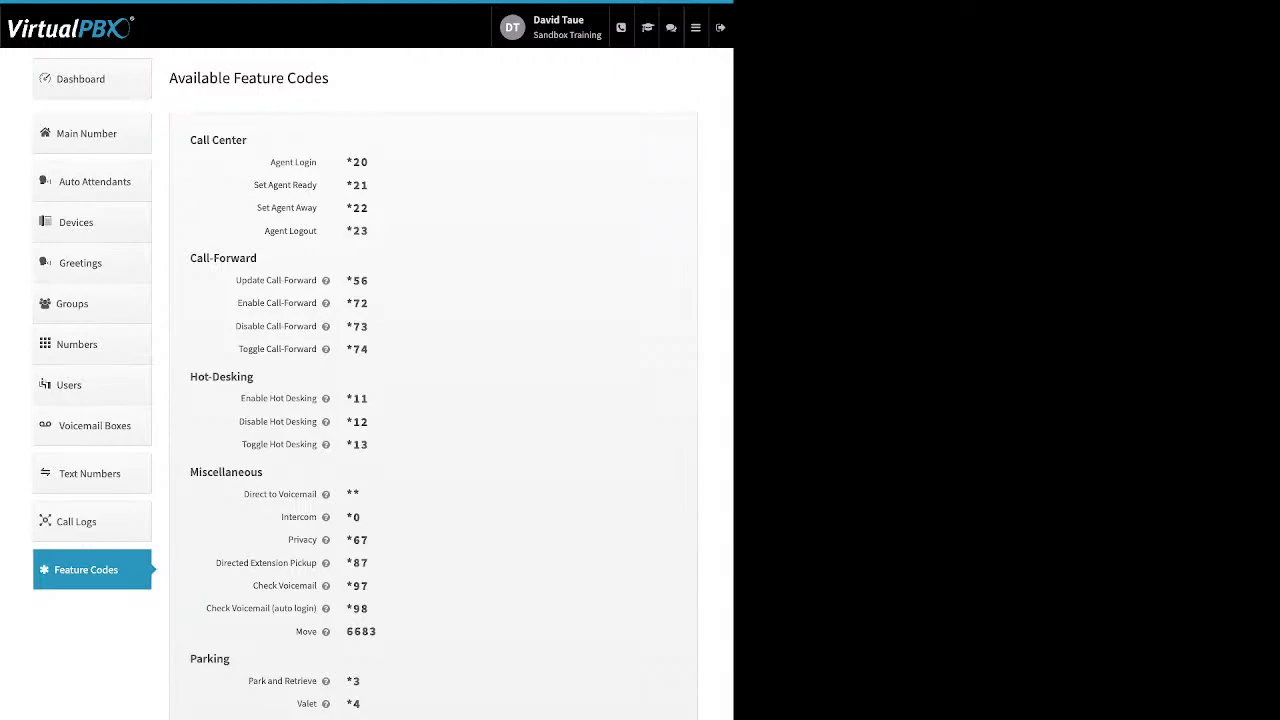
mouse_move(325, 280)
mouse_move(696, 28)
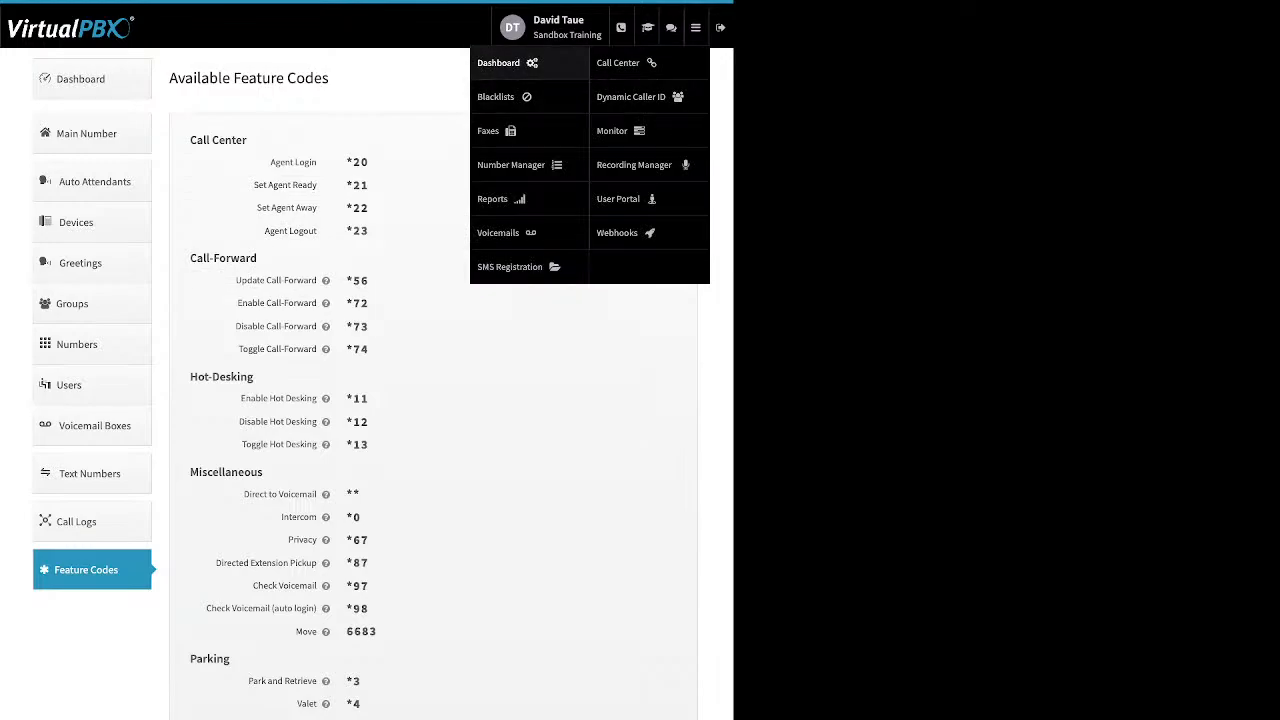
Step: Open the Blacklists app and bring up the blacklist named Block list for editing
left_click(496, 96)
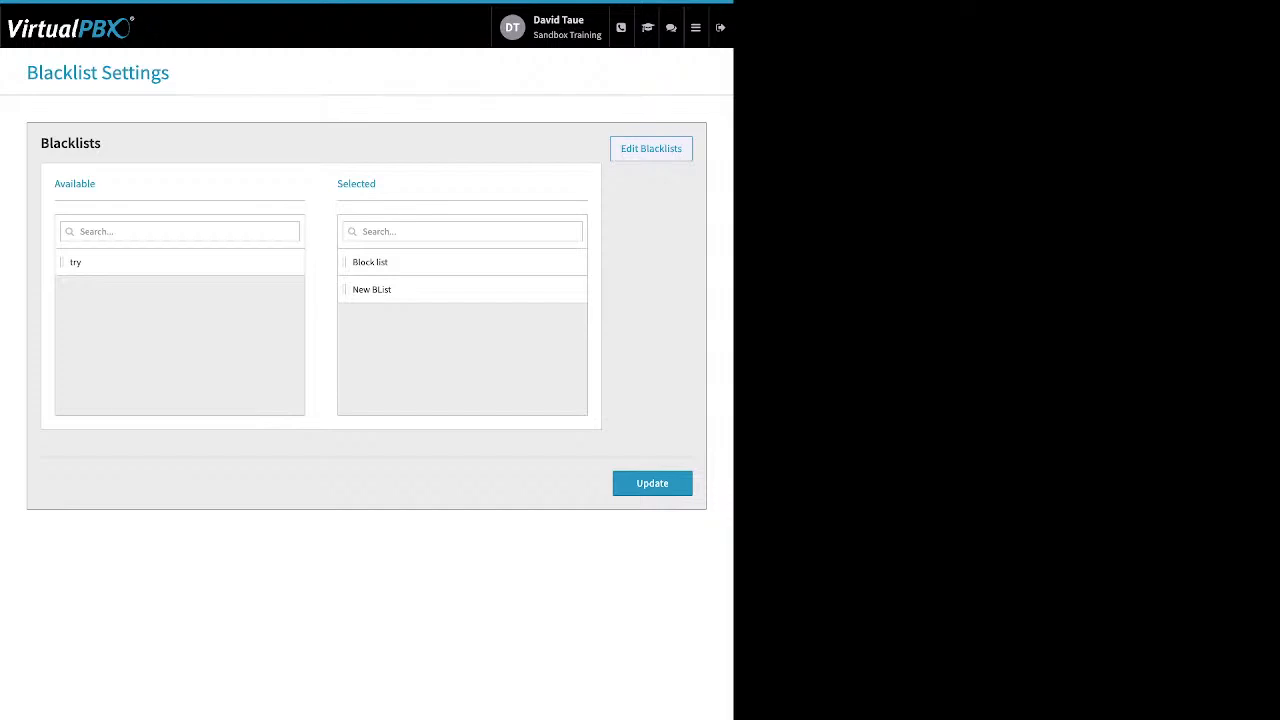
left_click(651, 149)
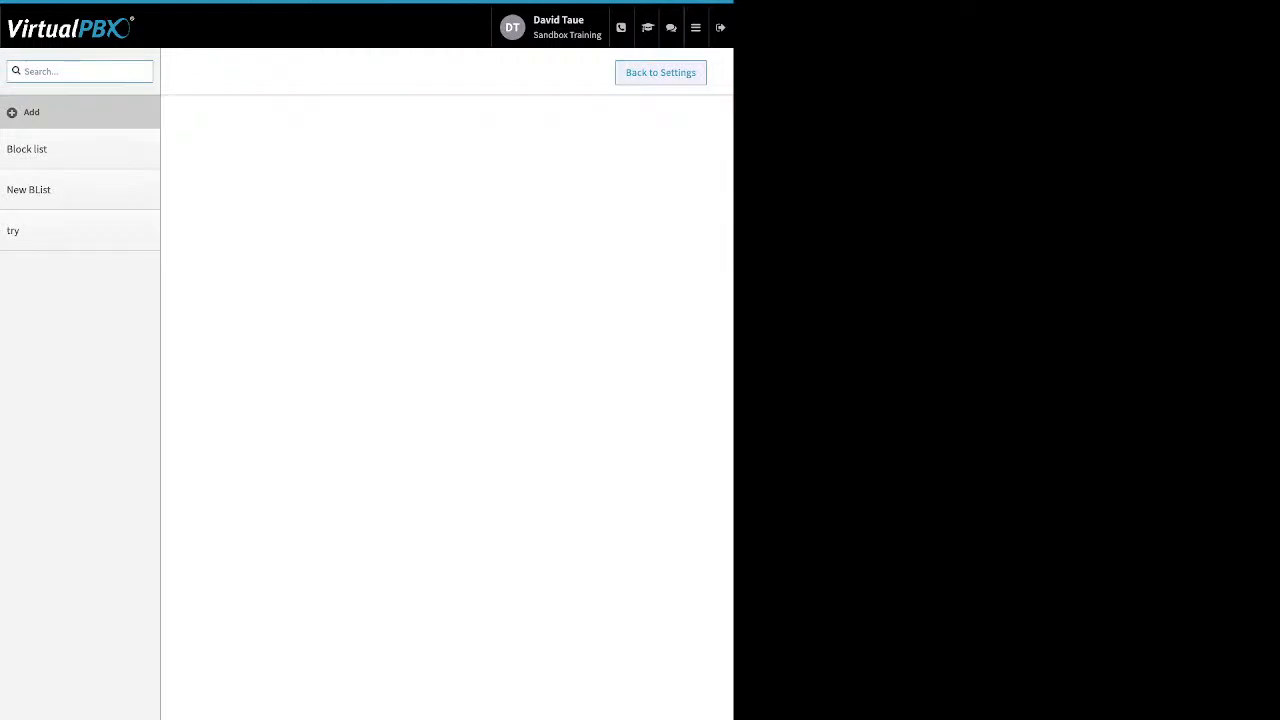
left_click(50, 149)
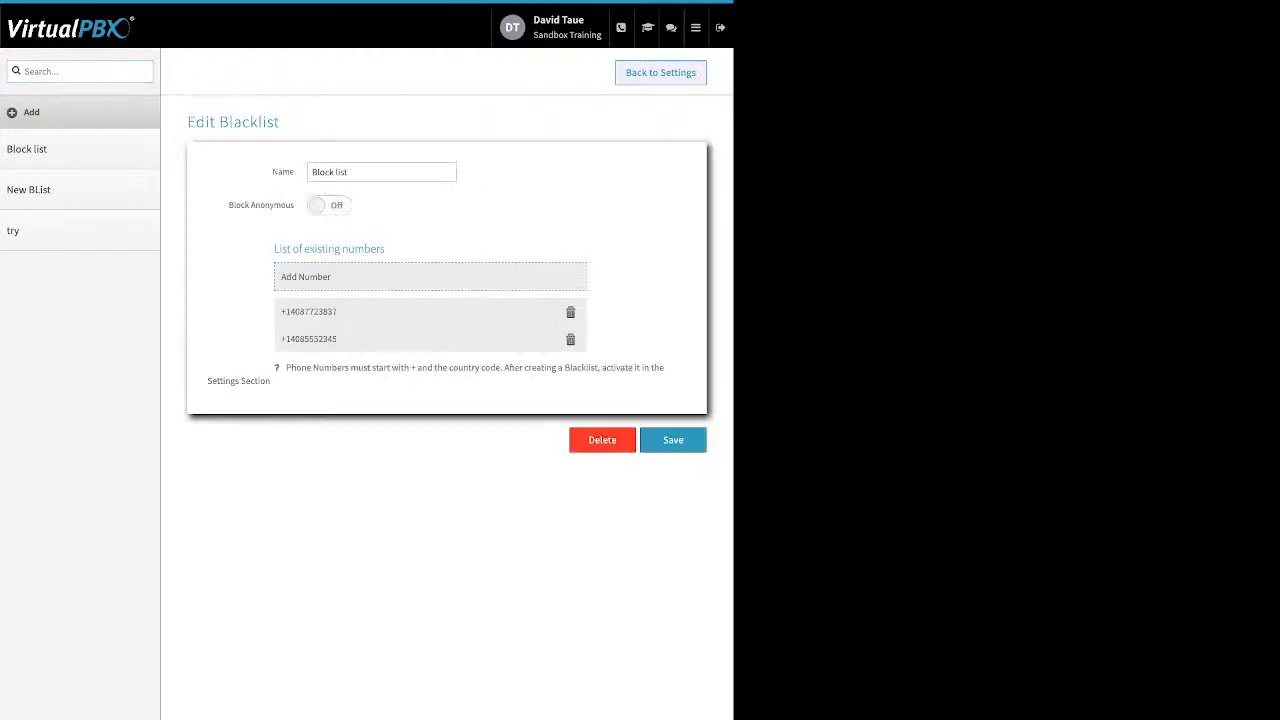
double_click(283, 172)
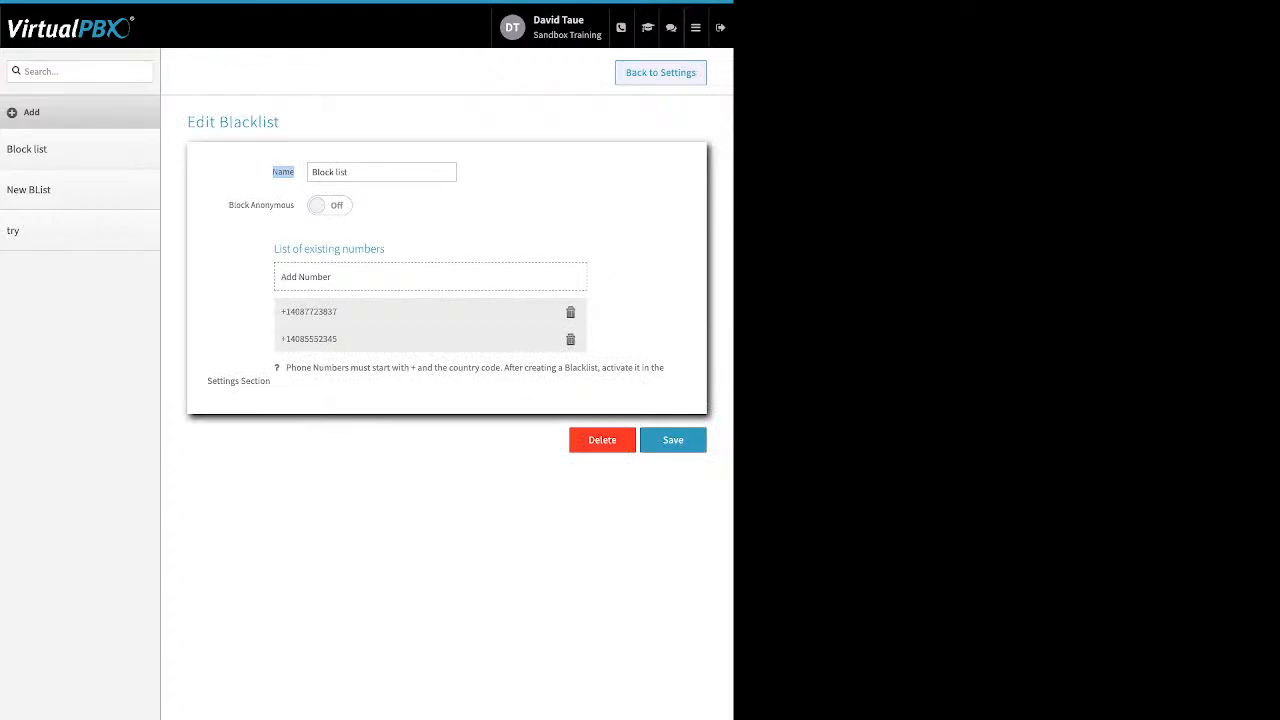
Step: Turn Block Anonymous on for the blacklist and switch it back off
left_click_drag(229, 205, 295, 205)
left_click(330, 205)
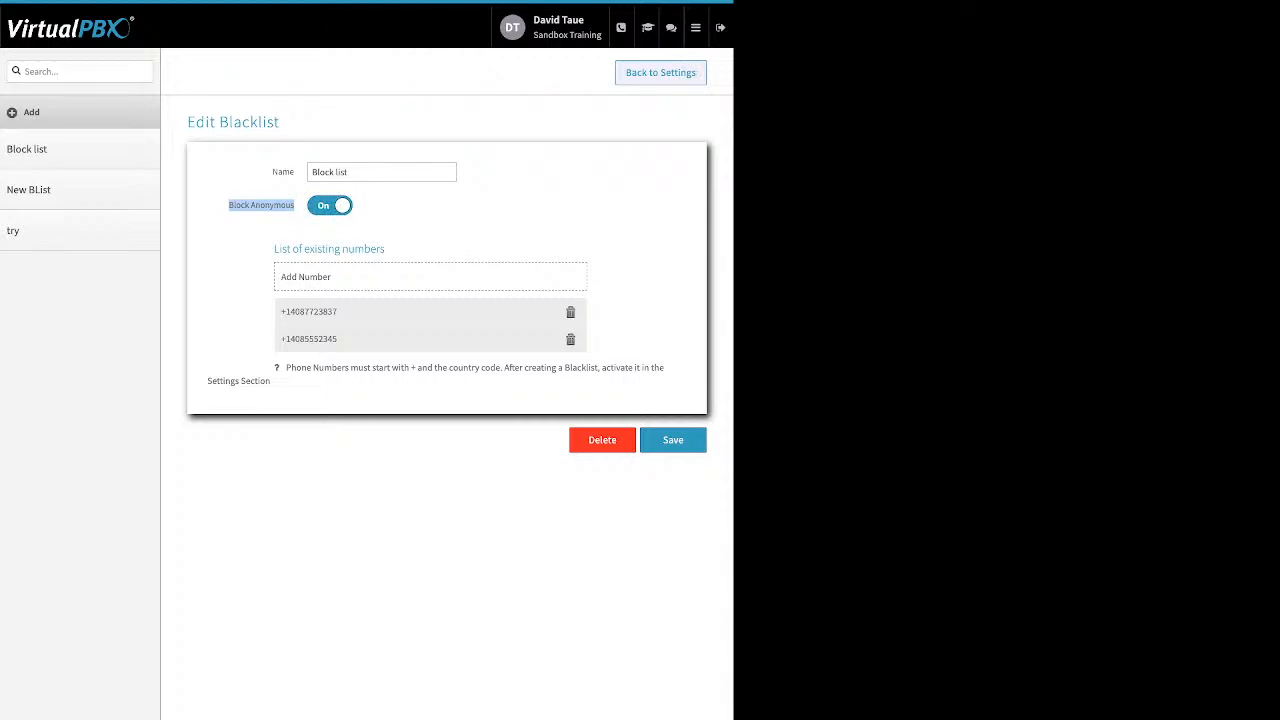
left_click(330, 205)
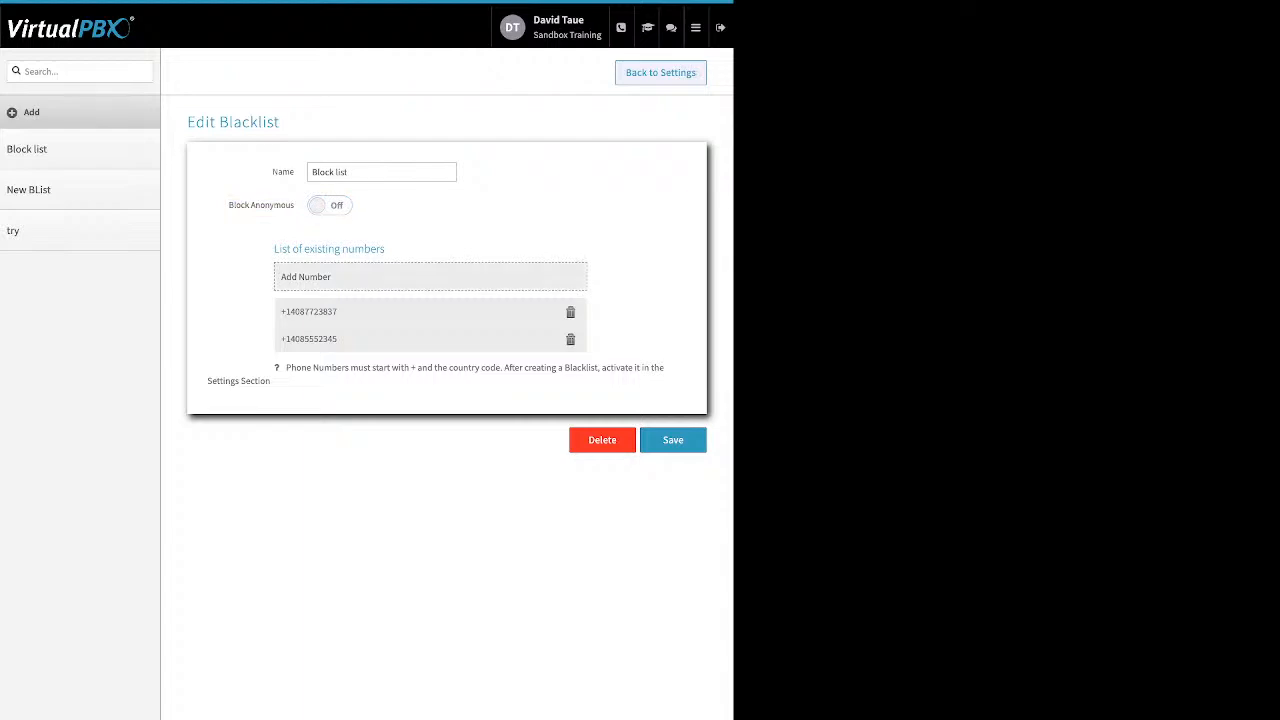
Step: Open and cancel the entry for adding a blocked number, then save the blacklist and return to the blacklist settings
left_click(430, 277)
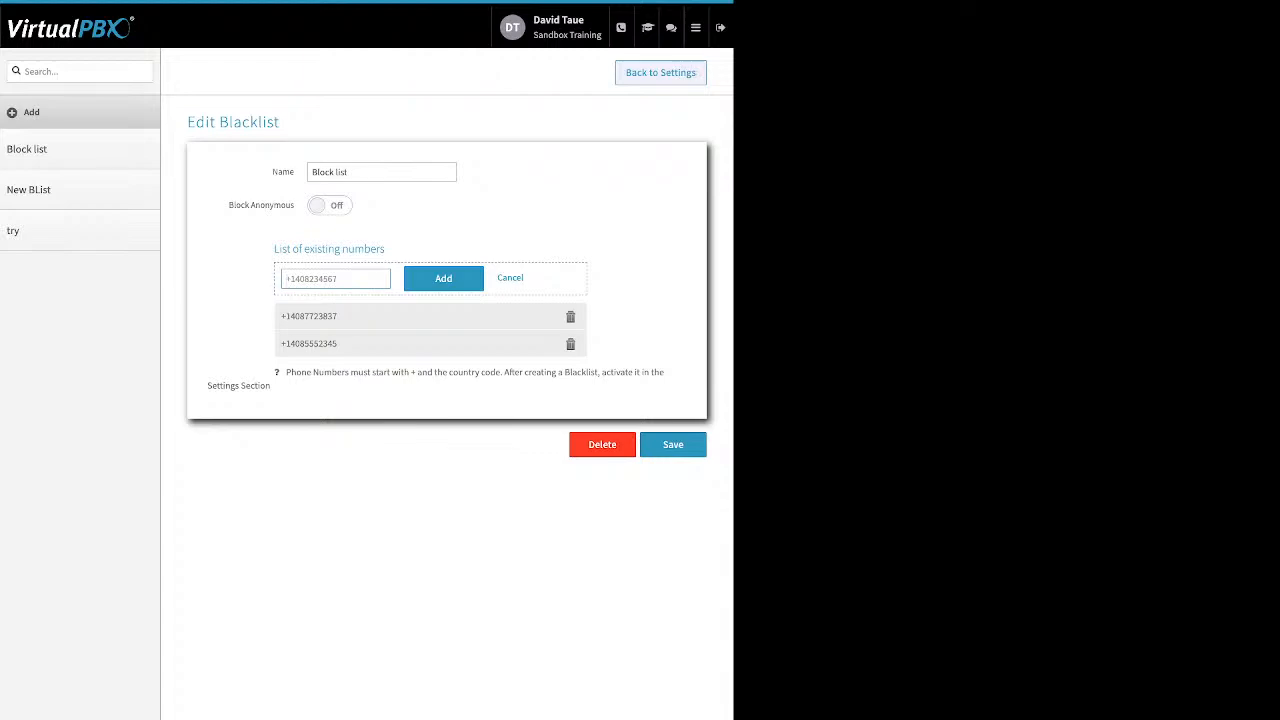
left_click(510, 278)
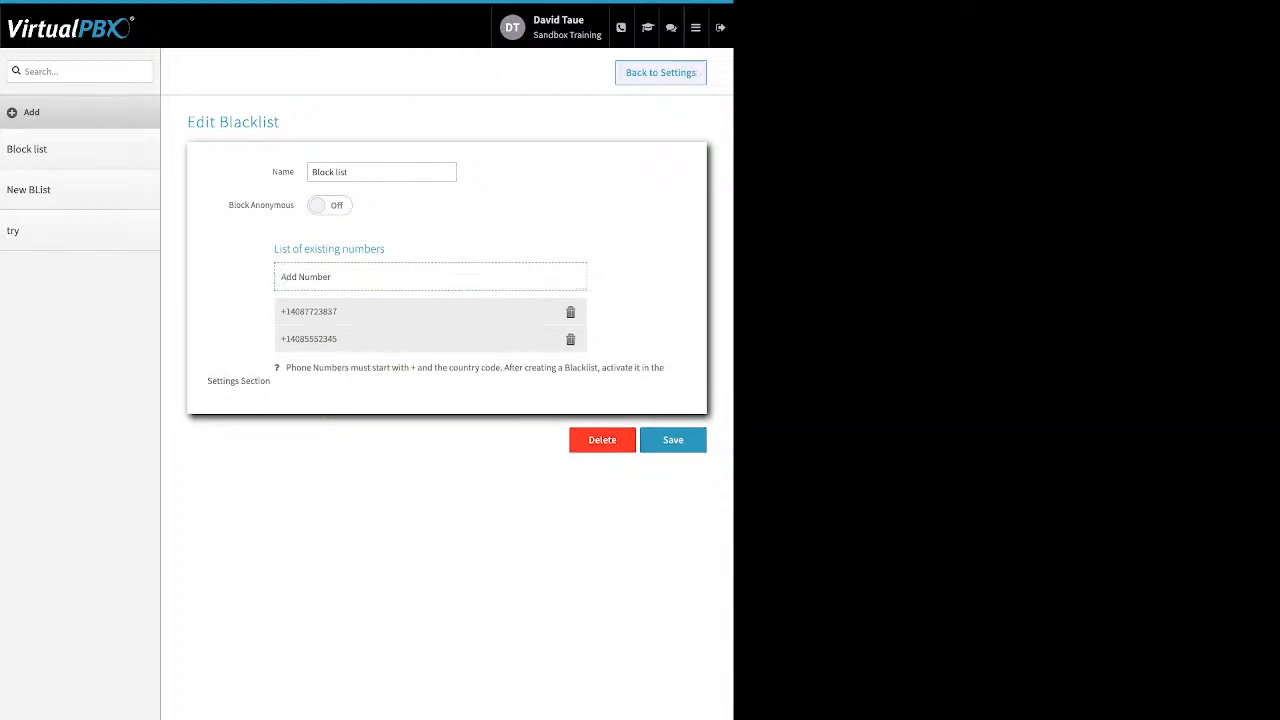
left_click(673, 440)
left_click(660, 72)
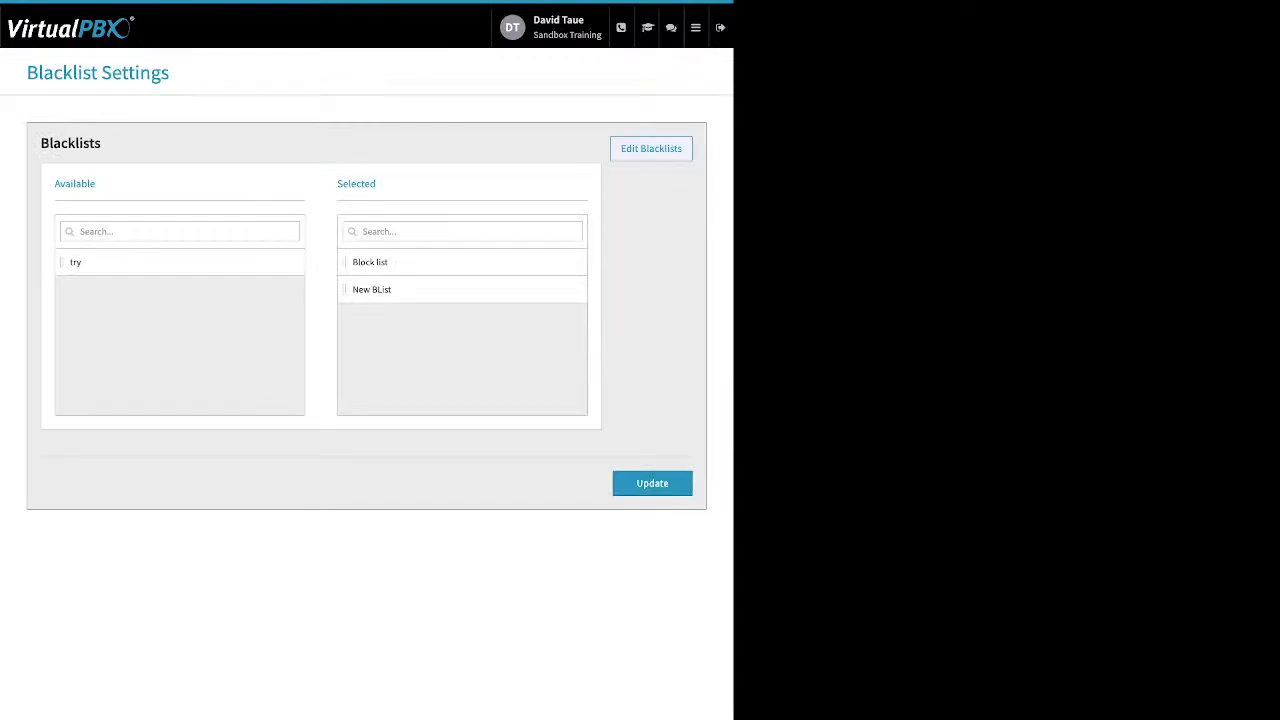
Step: Keep Block list and New BList as the selected blacklists and update the blacklist settings
left_click_drag(377, 184, 337, 184)
mouse_move(420, 262)
left_mouse_down()
mouse_move(165, 295)
mouse_move(420, 303)
mouse_move(420, 275)
left_mouse_up()
left_click(652, 483)
Step: Open the Faxes app and show the inbound faxes of Sandbox Training's Main Faxbox
left_click(696, 28)
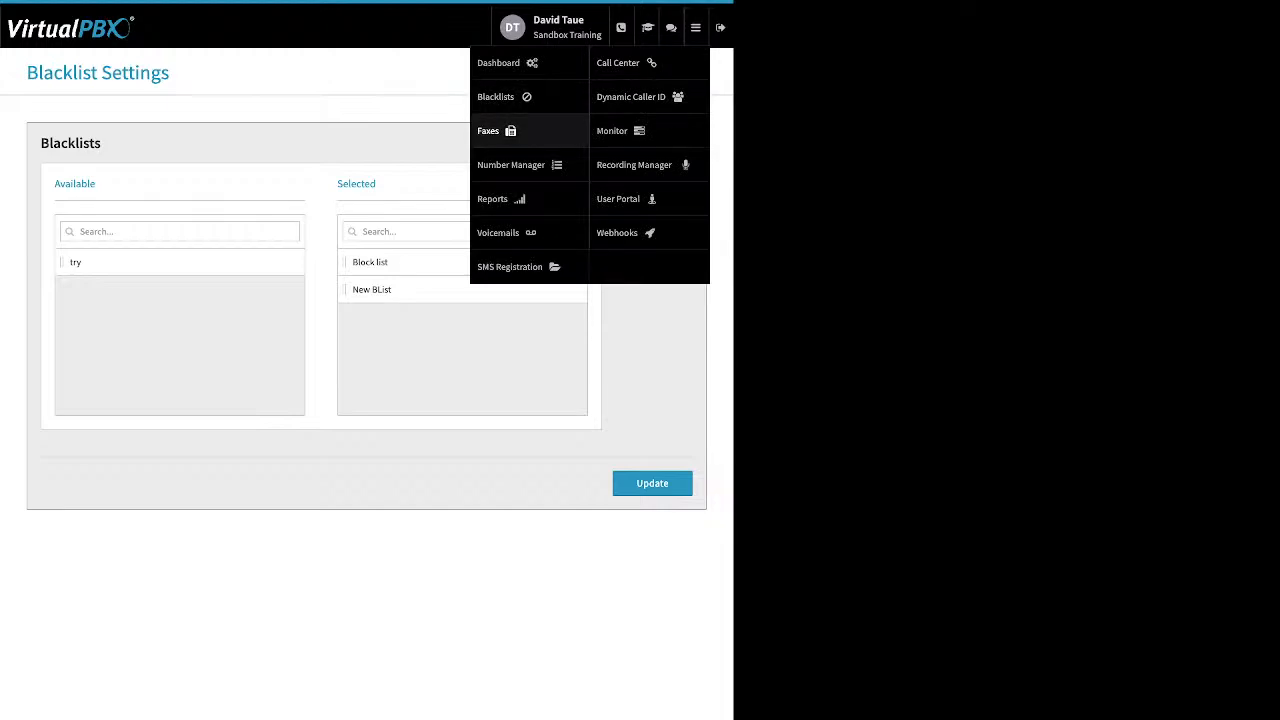
left_click(490, 131)
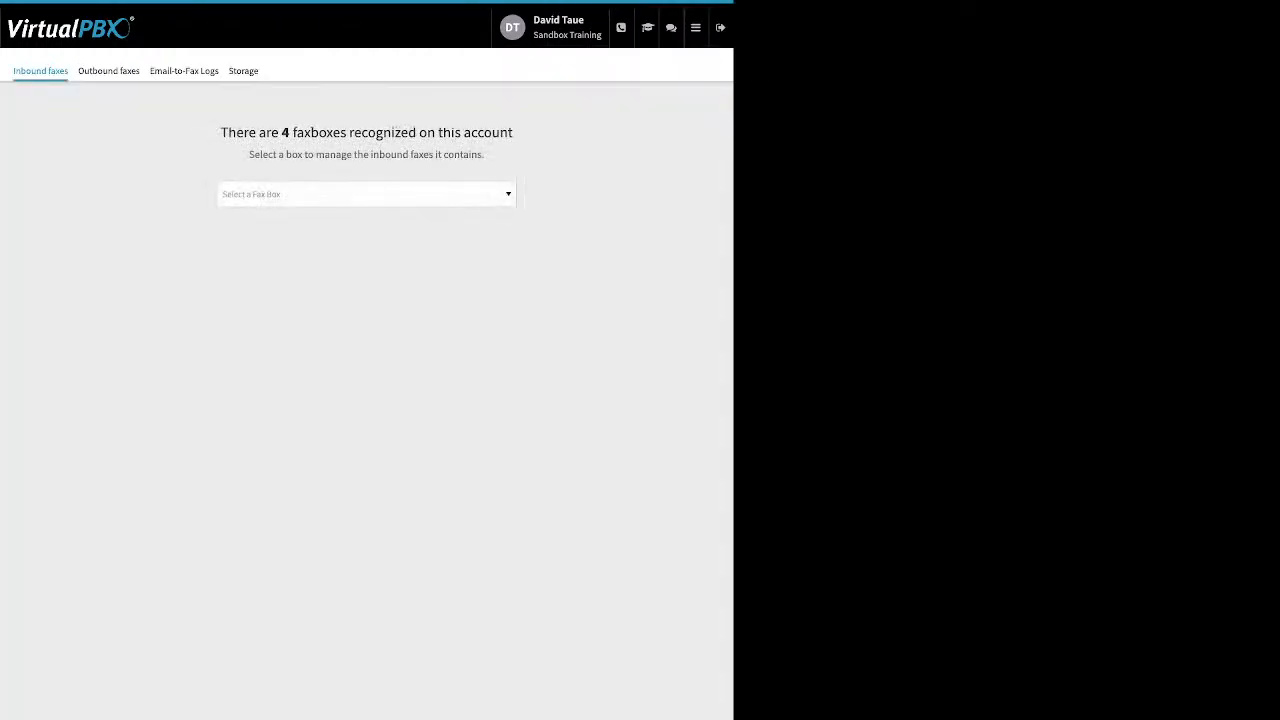
left_click(366, 194)
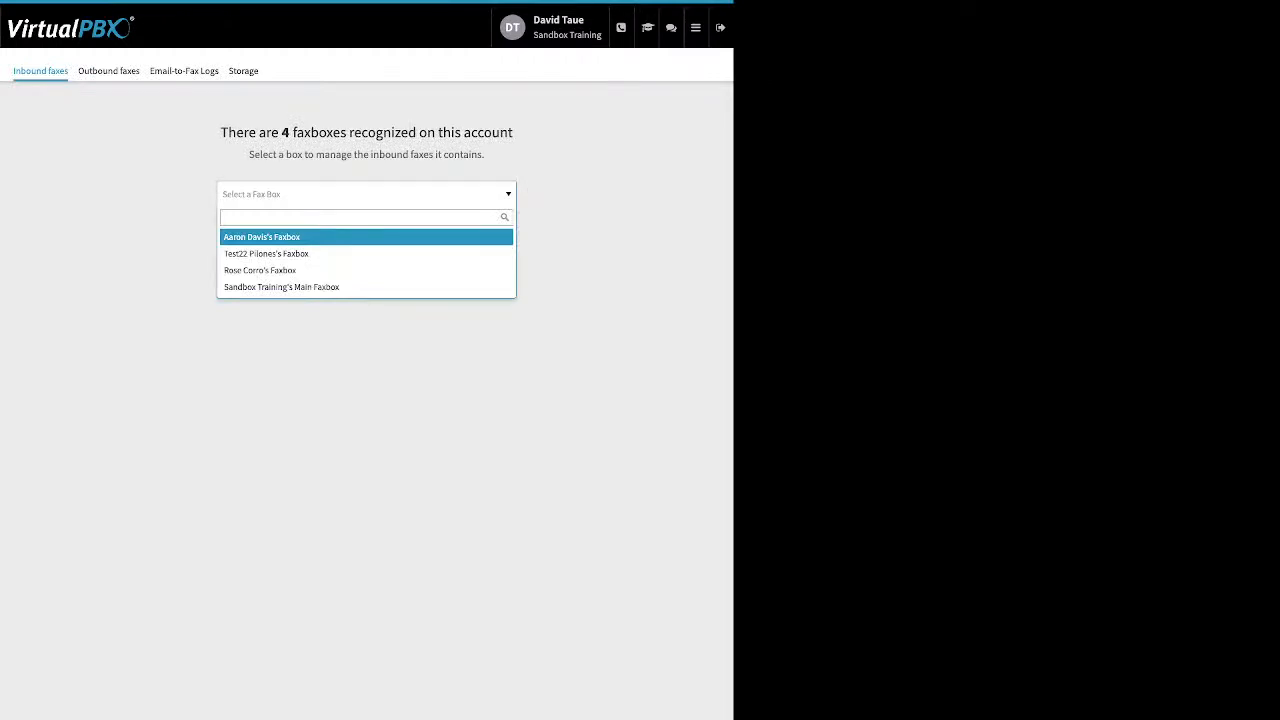
key("Down")
key("Down")
key("Down")
key("Return")
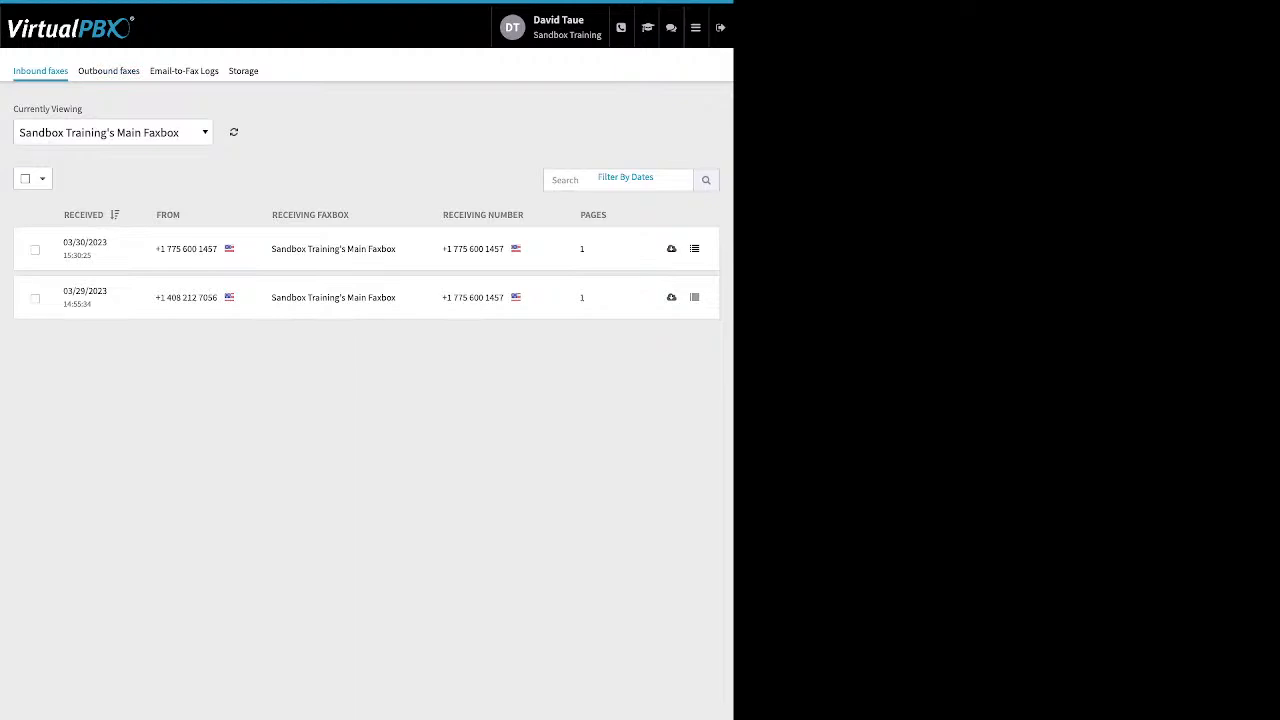
Step: Show the outbound faxes of Sandbox Training's Main Faxbox
left_click(109, 71)
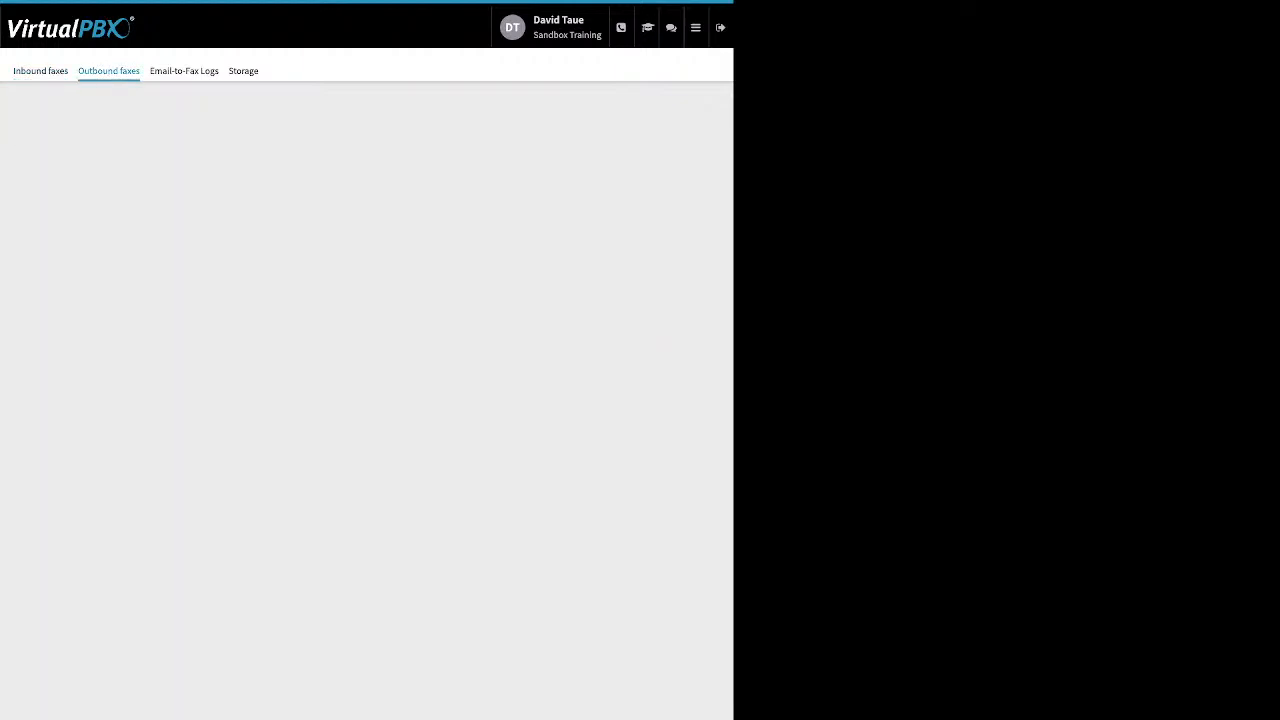
left_click(366, 194)
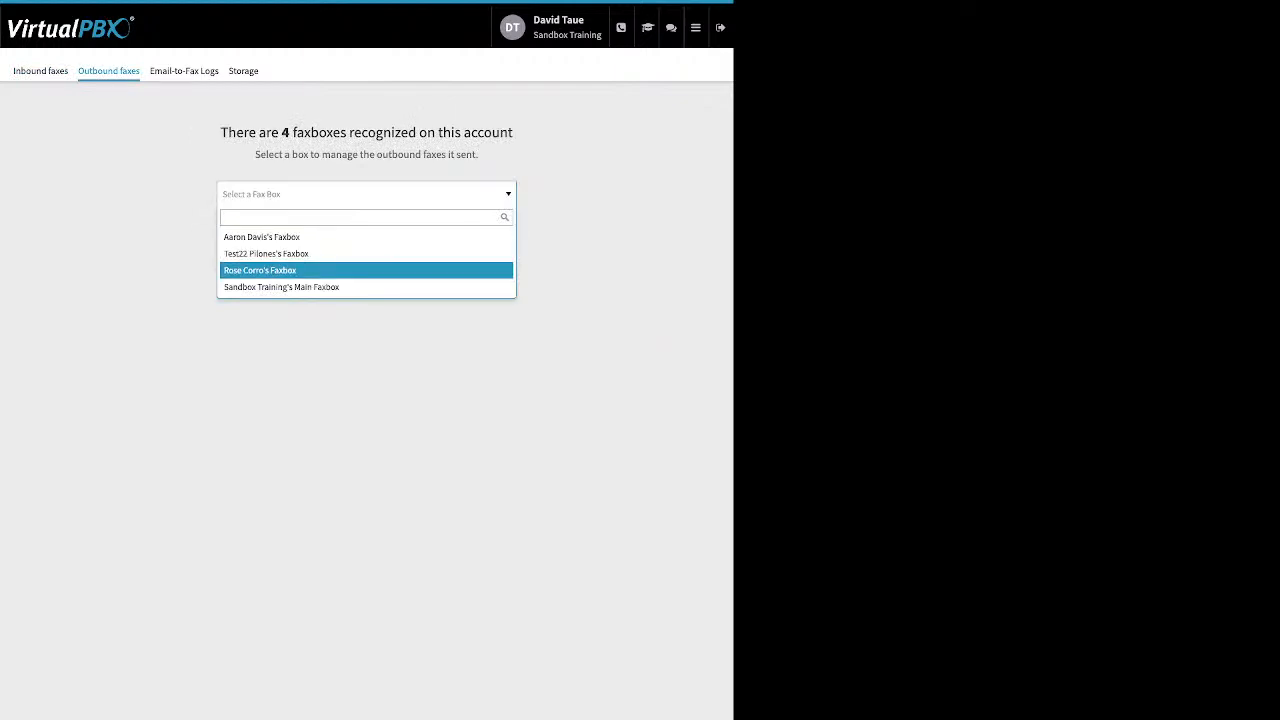
left_click(282, 287)
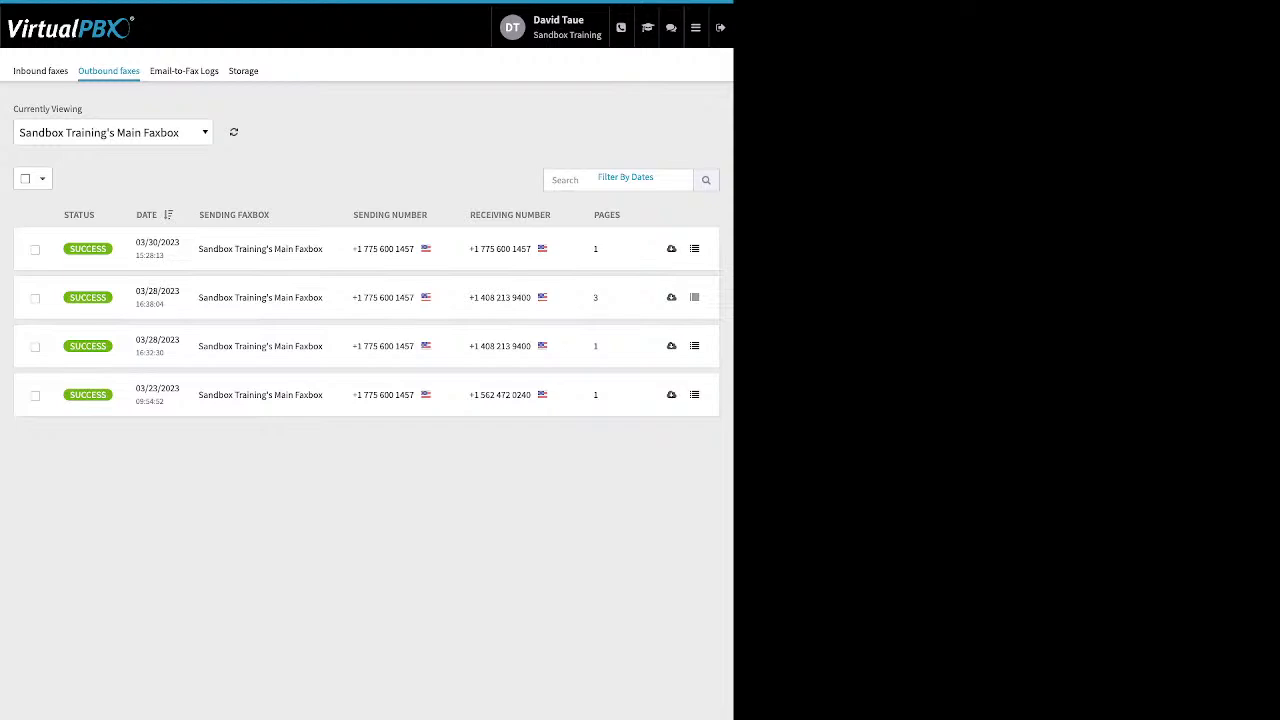
Step: Open the Email-to-Fax Logs and examine the technical details and errors of the entries one by one, closing each again
left_click(184, 71)
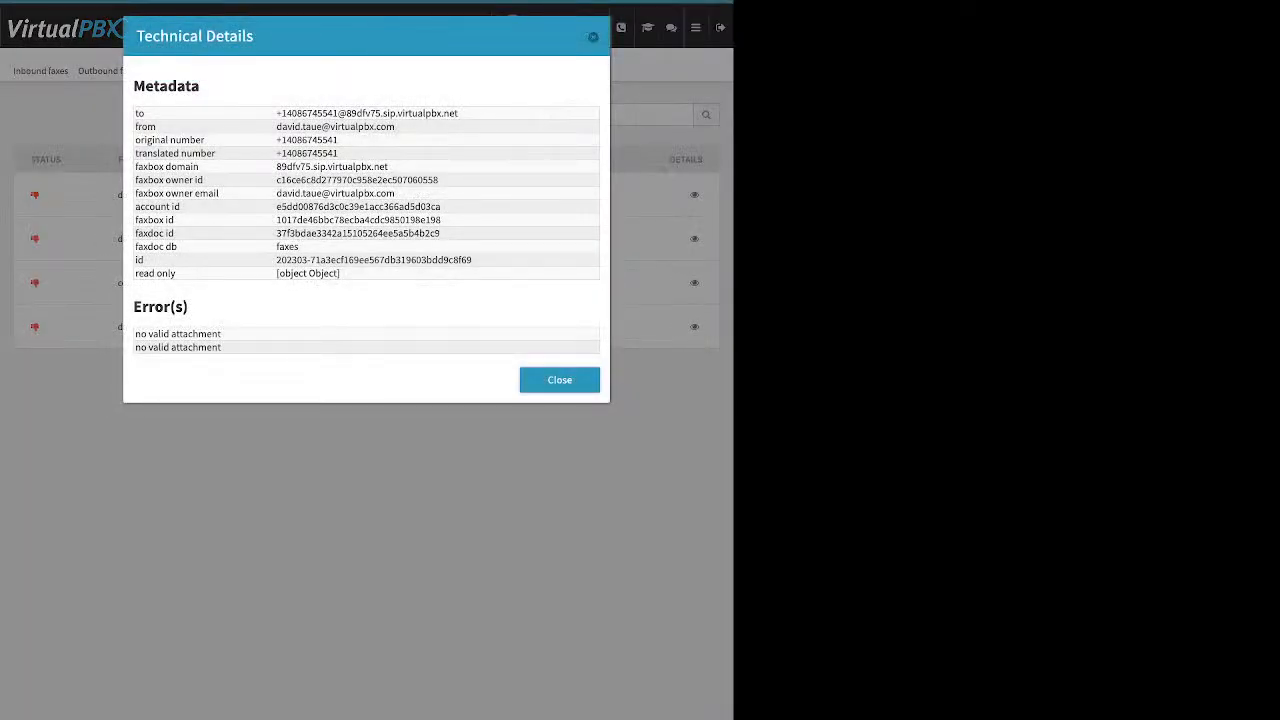
left_click_drag(135, 333, 221, 347)
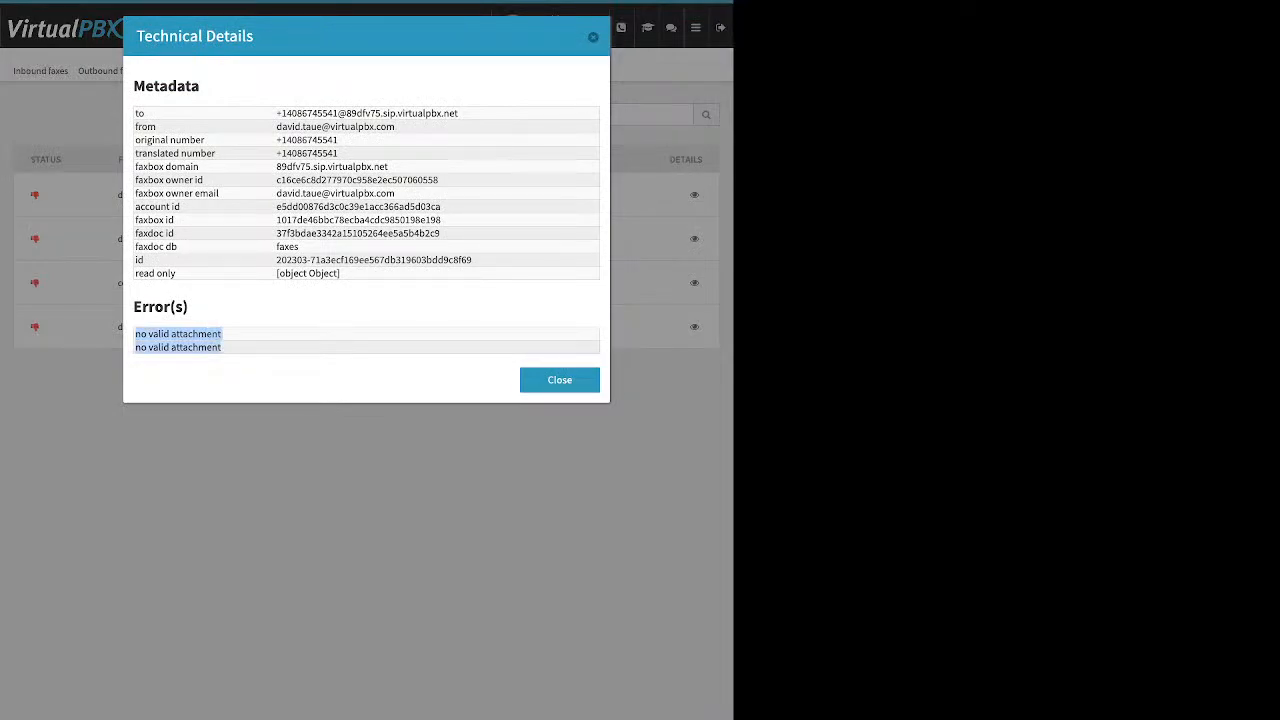
key("Escape")
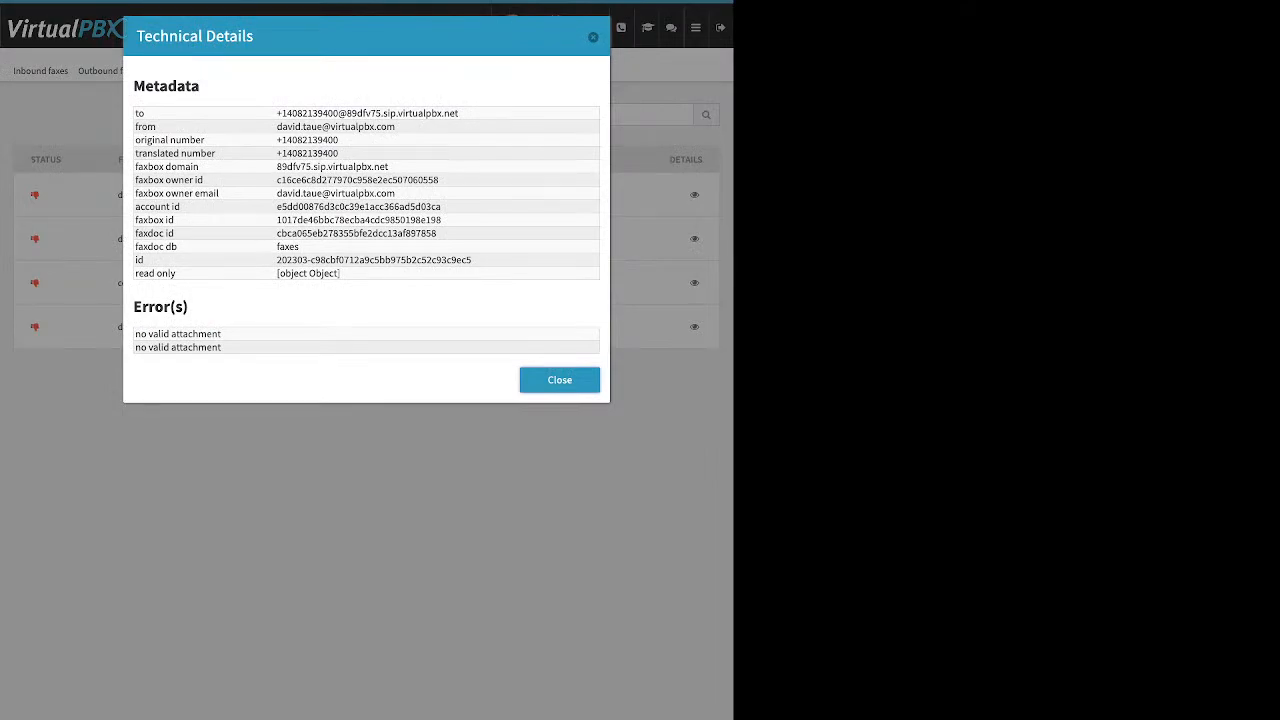
key("Escape")
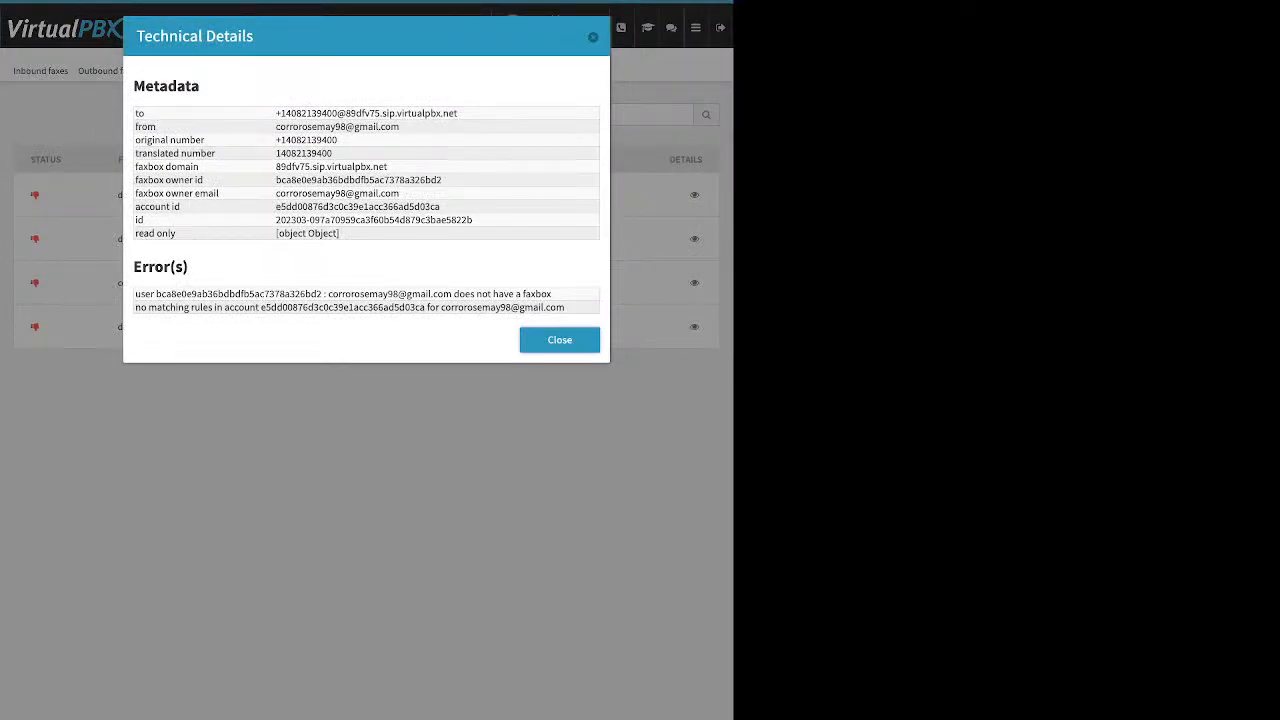
mouse_move(135, 294)
left_mouse_down()
mouse_move(305, 308)
mouse_move(491, 295)
mouse_move(566, 308)
mouse_move(135, 294)
left_mouse_up()
left_click(566, 308)
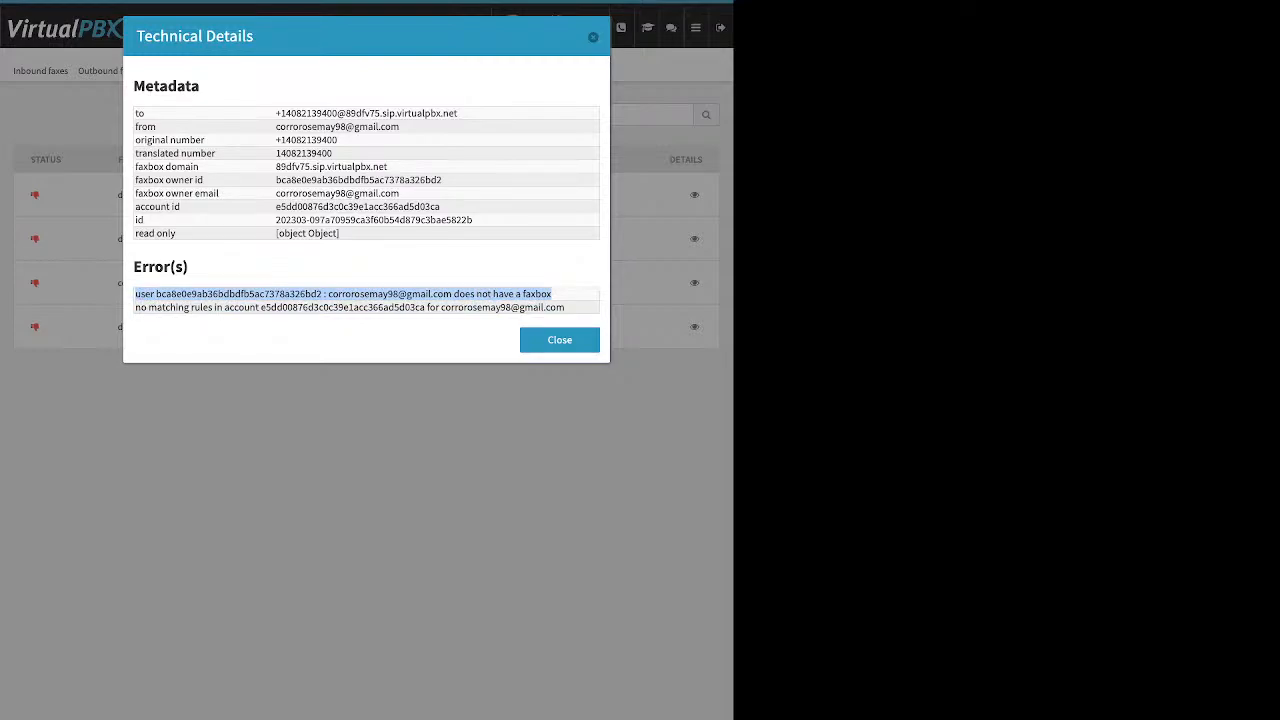
key("Escape")
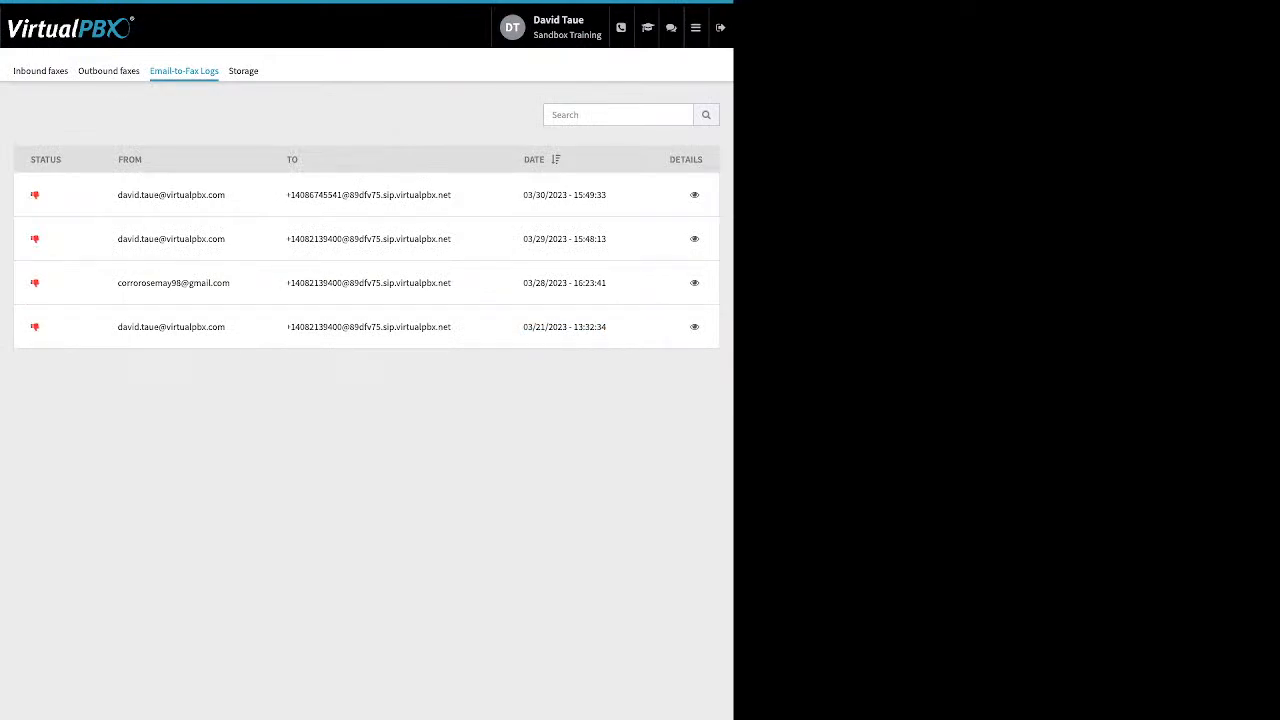
left_click(694, 239)
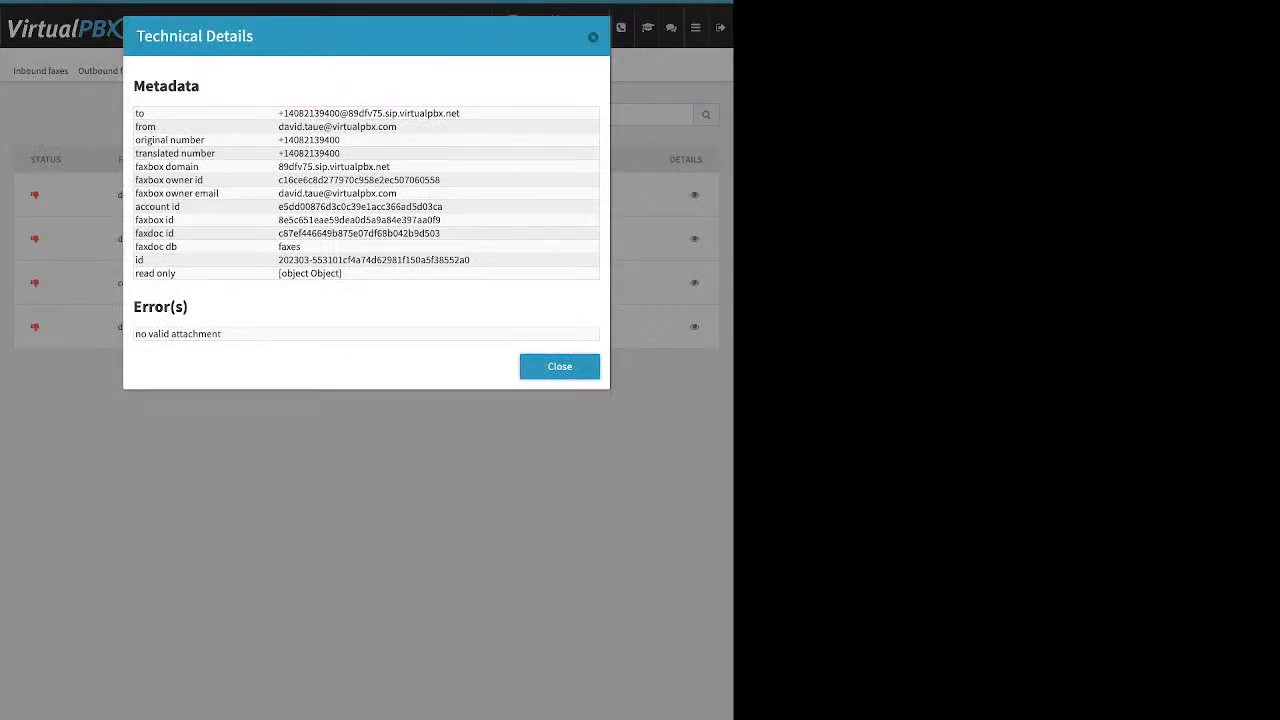
key("Escape")
Step: Open the Number Manager to review the account's spare numbers
left_click(695, 27)
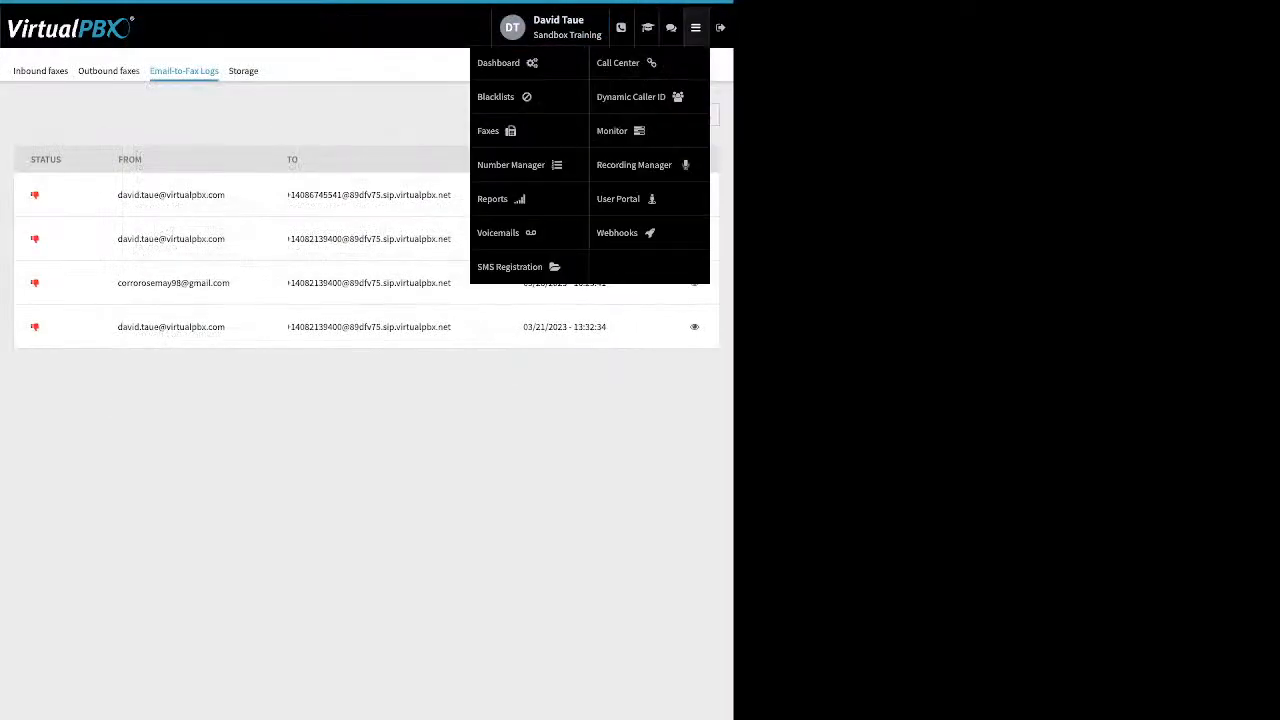
left_click(511, 165)
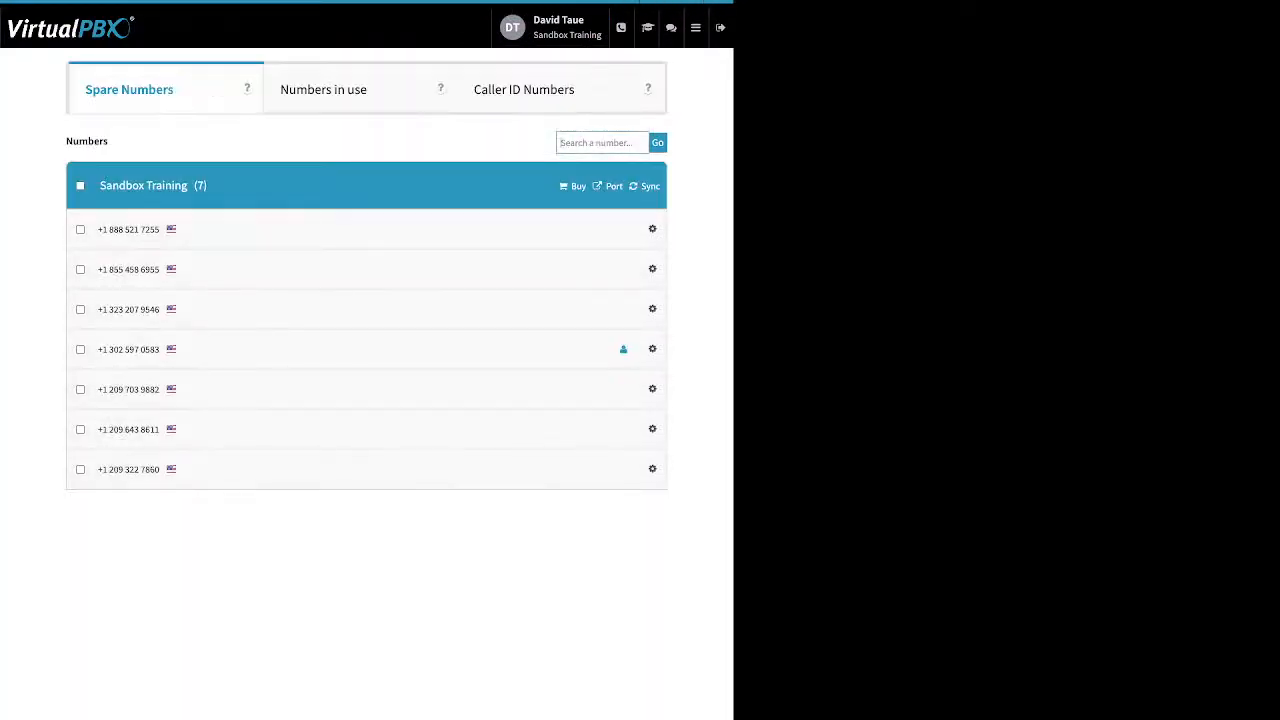
Step: Open the Voicemails app, filter the voicemail boxes by "da" and display the signed-in administrator's own box
left_click(695, 27)
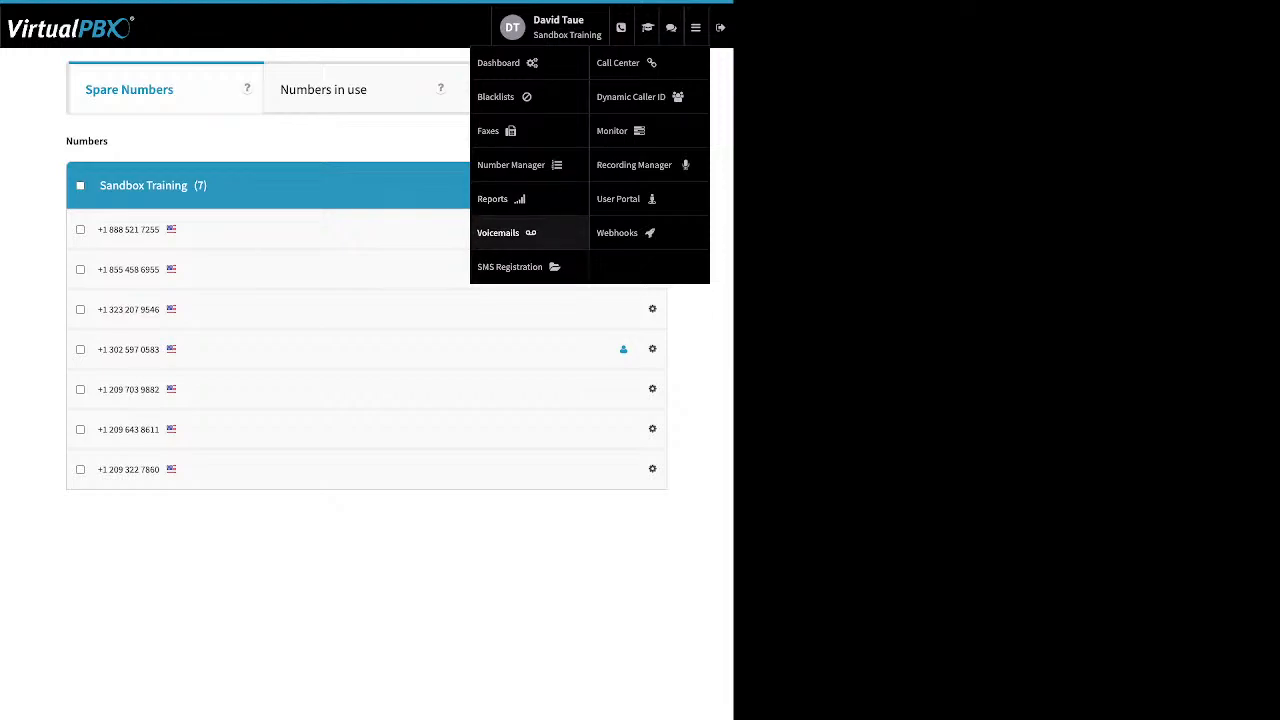
left_click(498, 232)
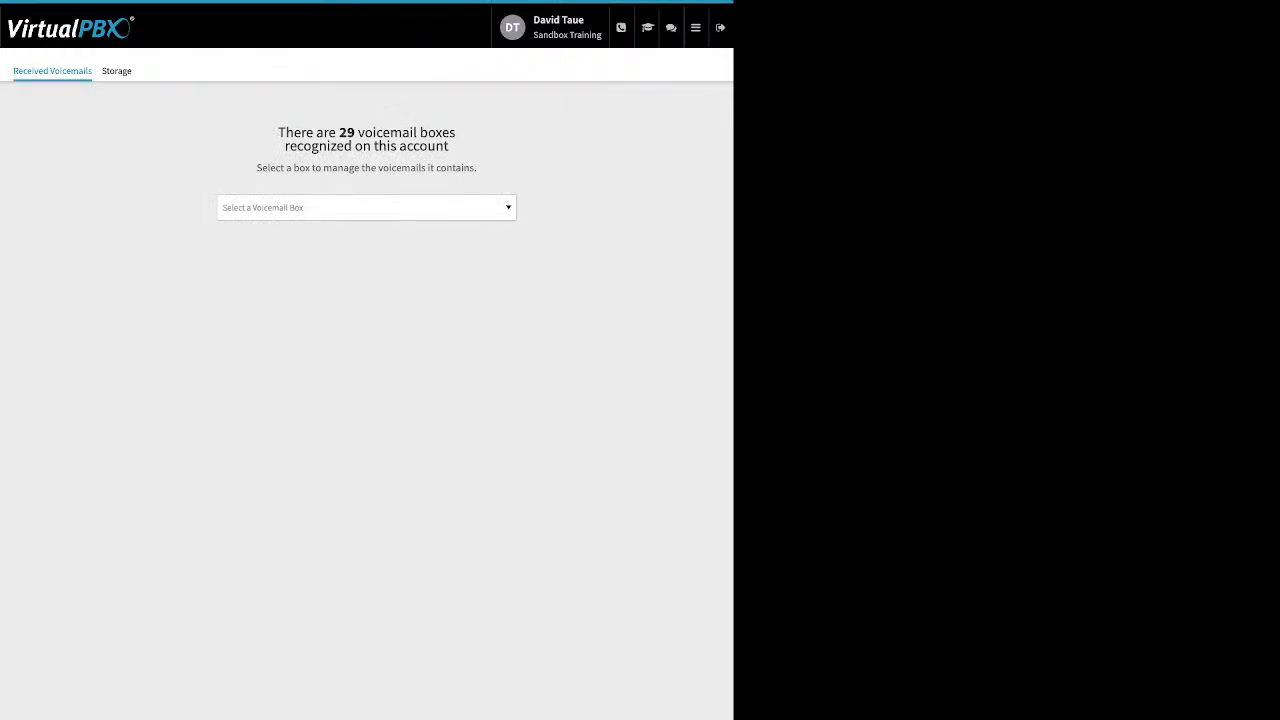
key("d")
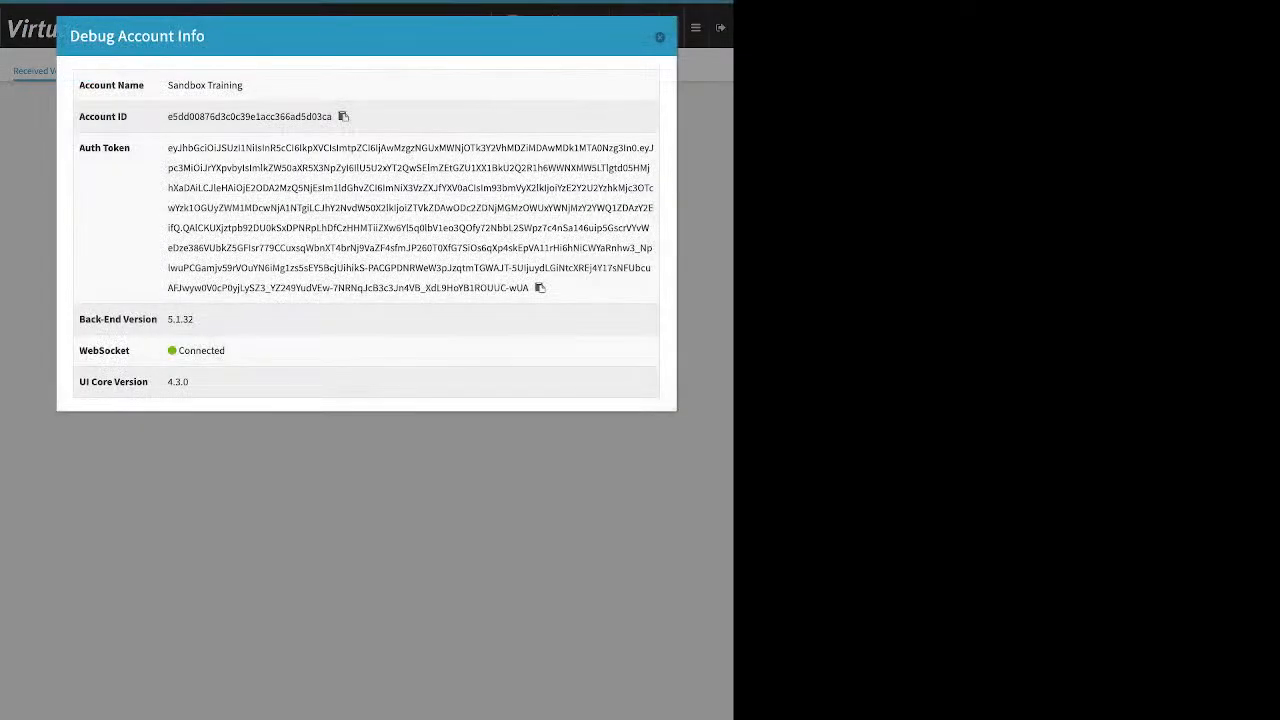
key("Escape")
left_click(366, 208)
type("d")
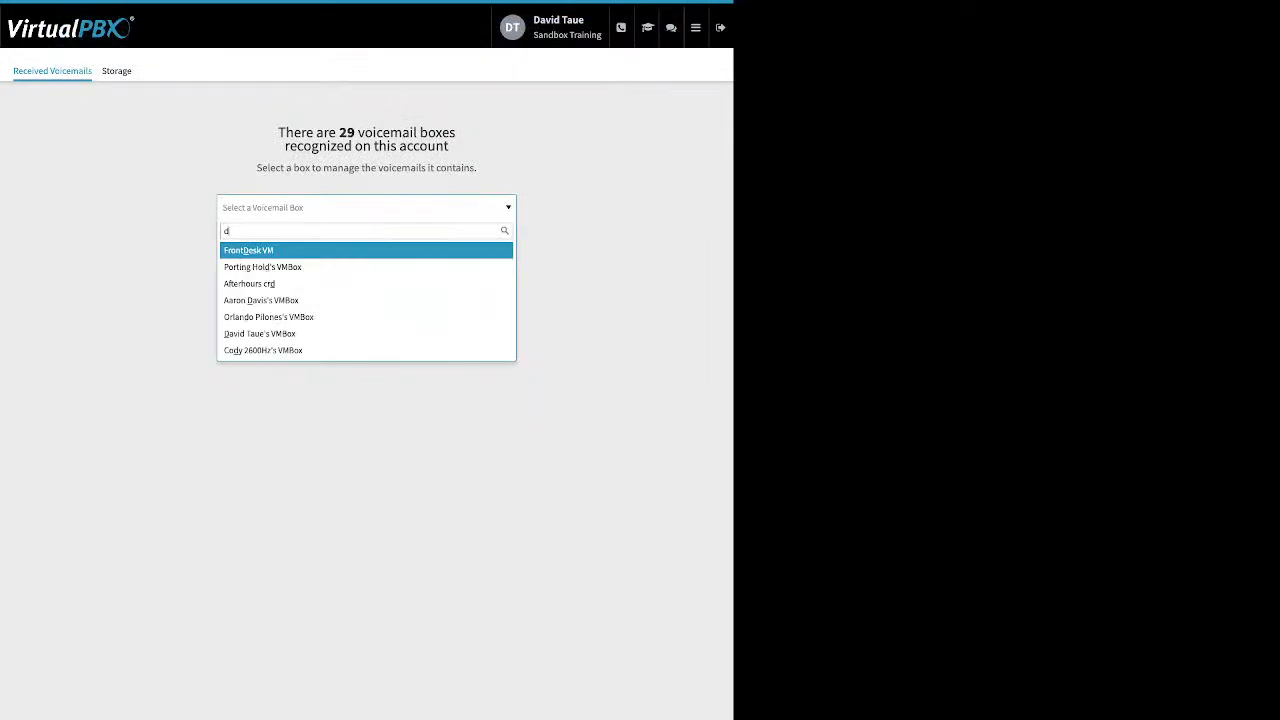
type("a")
key("Down")
key("Return")
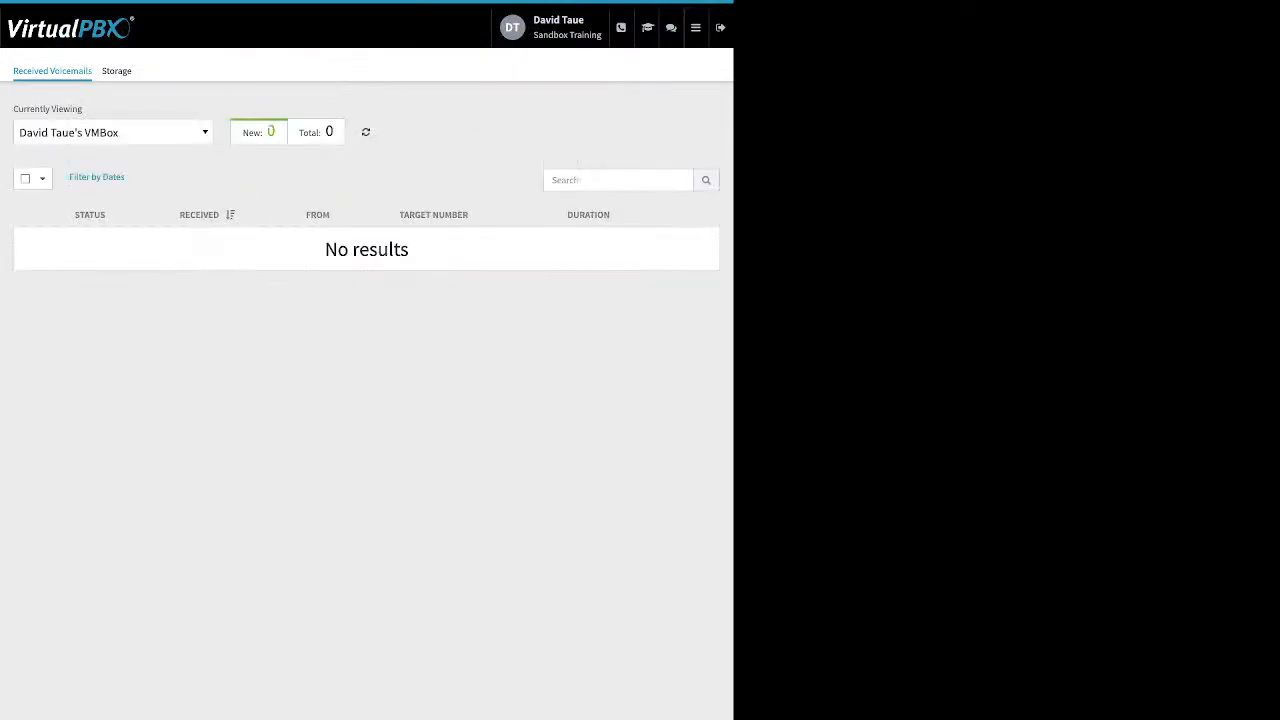
Step: Filter the voicemail boxes by "ro" and display the third matching box
left_click(112, 132)
type("r")
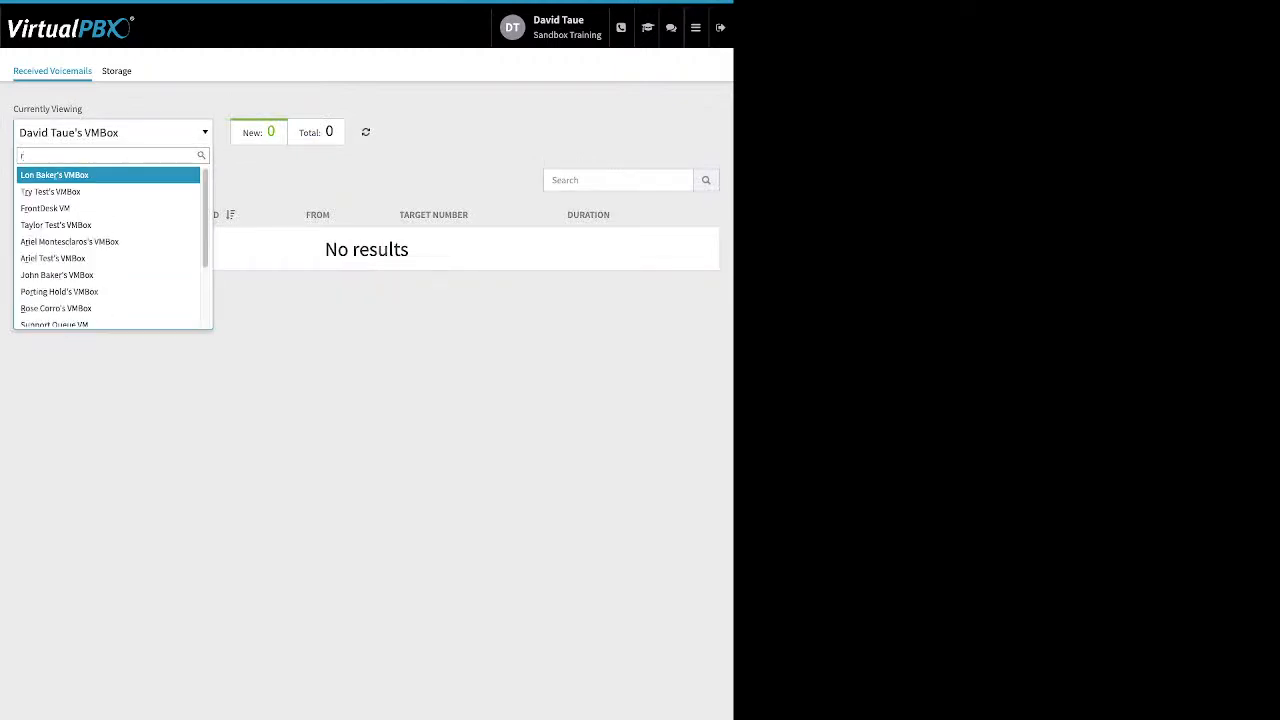
type("o")
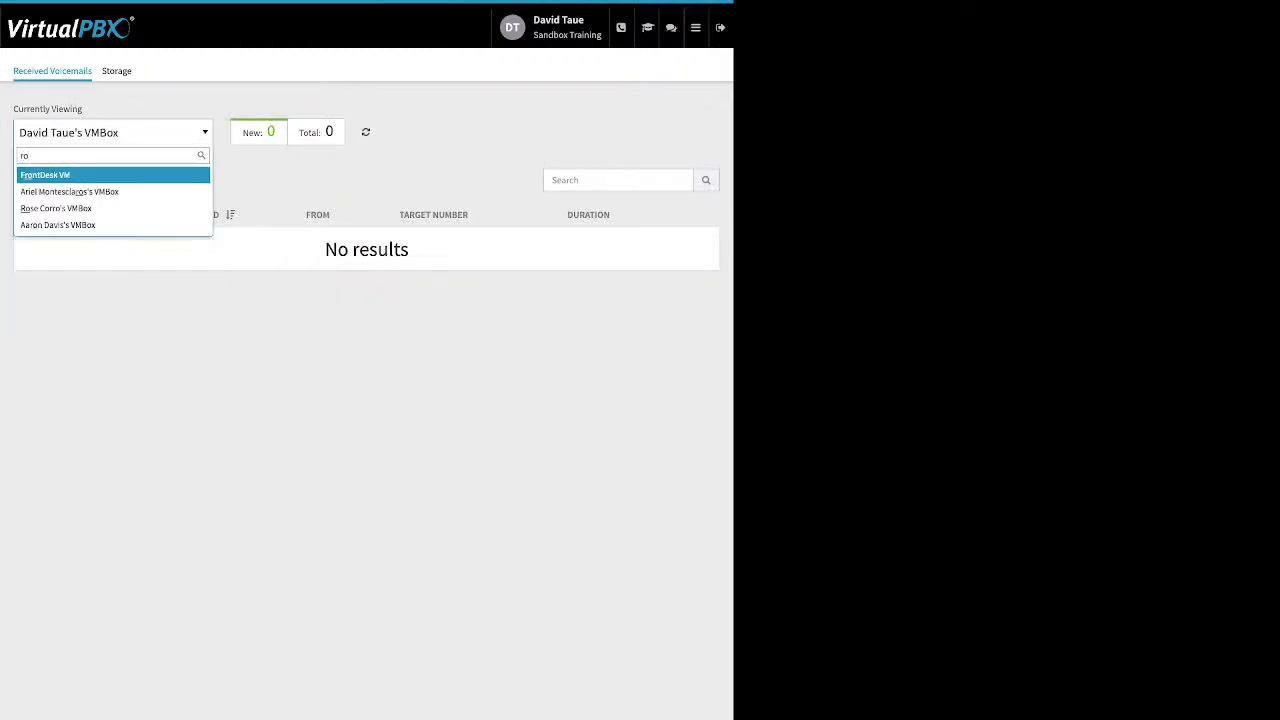
key("Down")
key("Down")
key("Return")
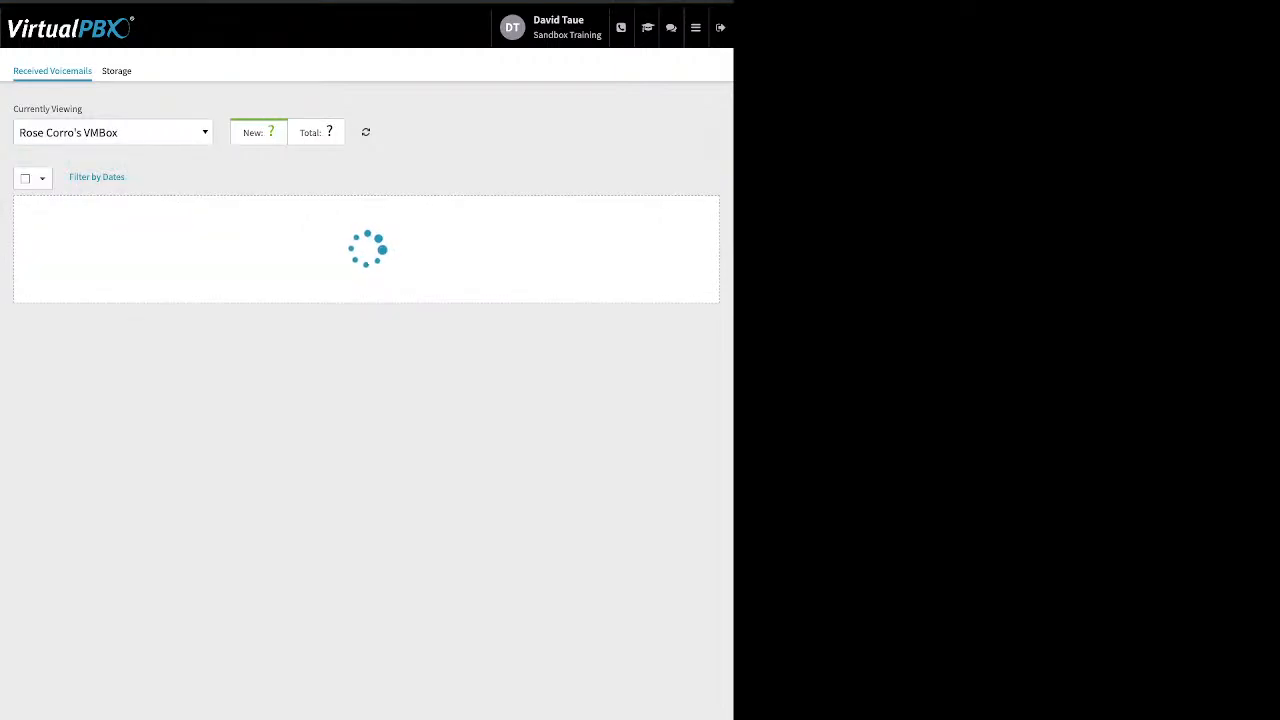
Step: Switch the received voicemails view to the first voicemail box in the unfiltered list
left_click(112, 132)
scroll(108, 225, "up", 2)
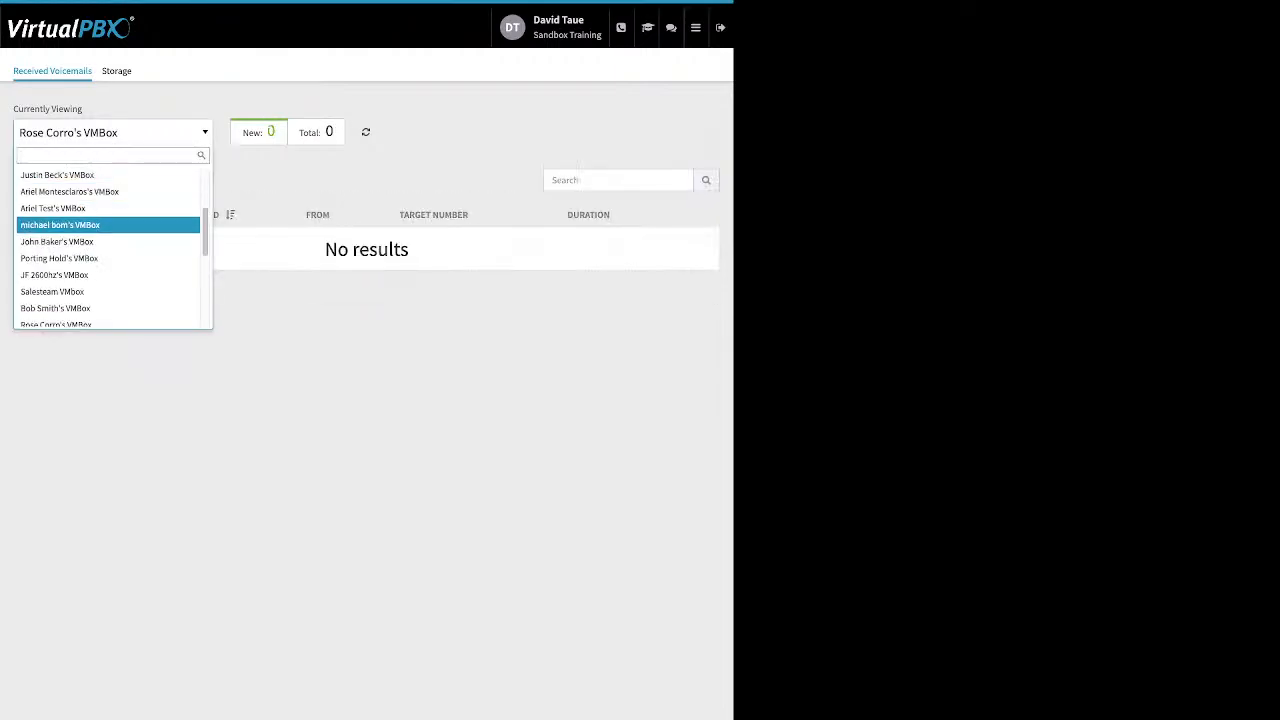
left_click(108, 175)
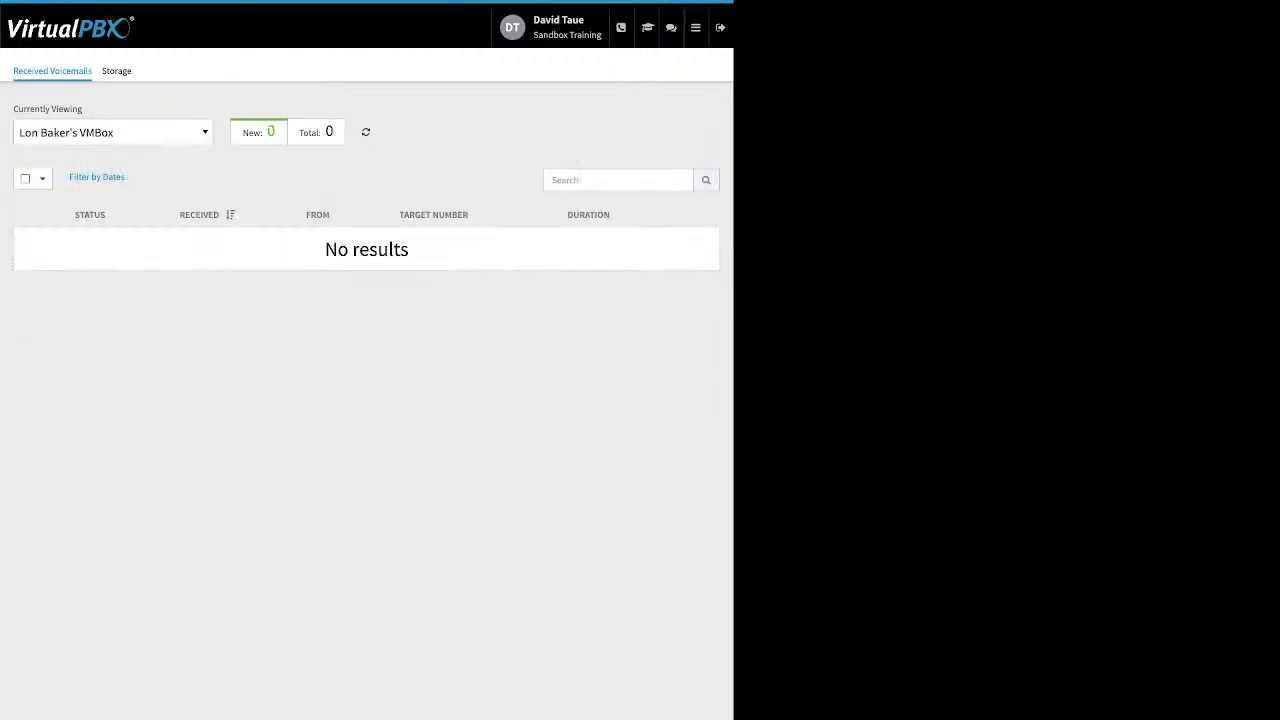
Step: Switch the received voicemails view to the second voicemail box in the unfiltered list
left_click(112, 132)
key("Return")
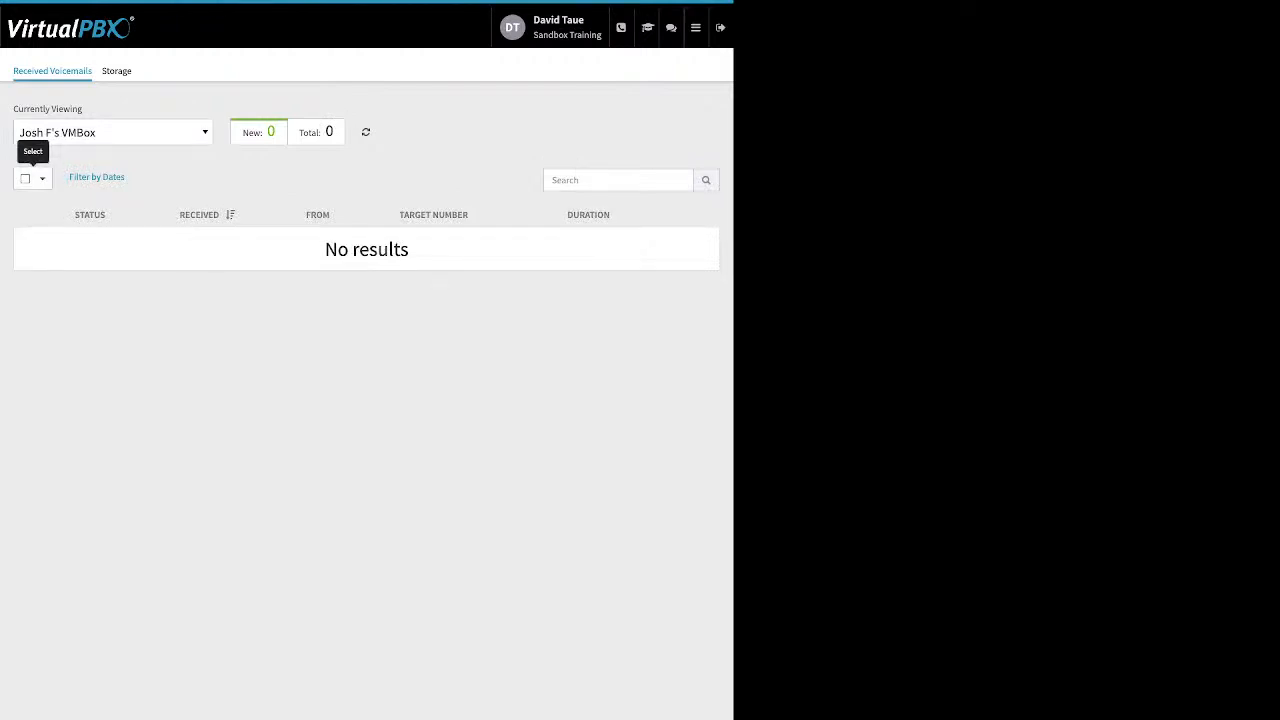
left_click(33, 178)
left_click(160, 178)
Step: Filter the voicemail boxes by "ma" and display the Main Voicemail Box
left_click(112, 132)
scroll(110, 220, "down", 5)
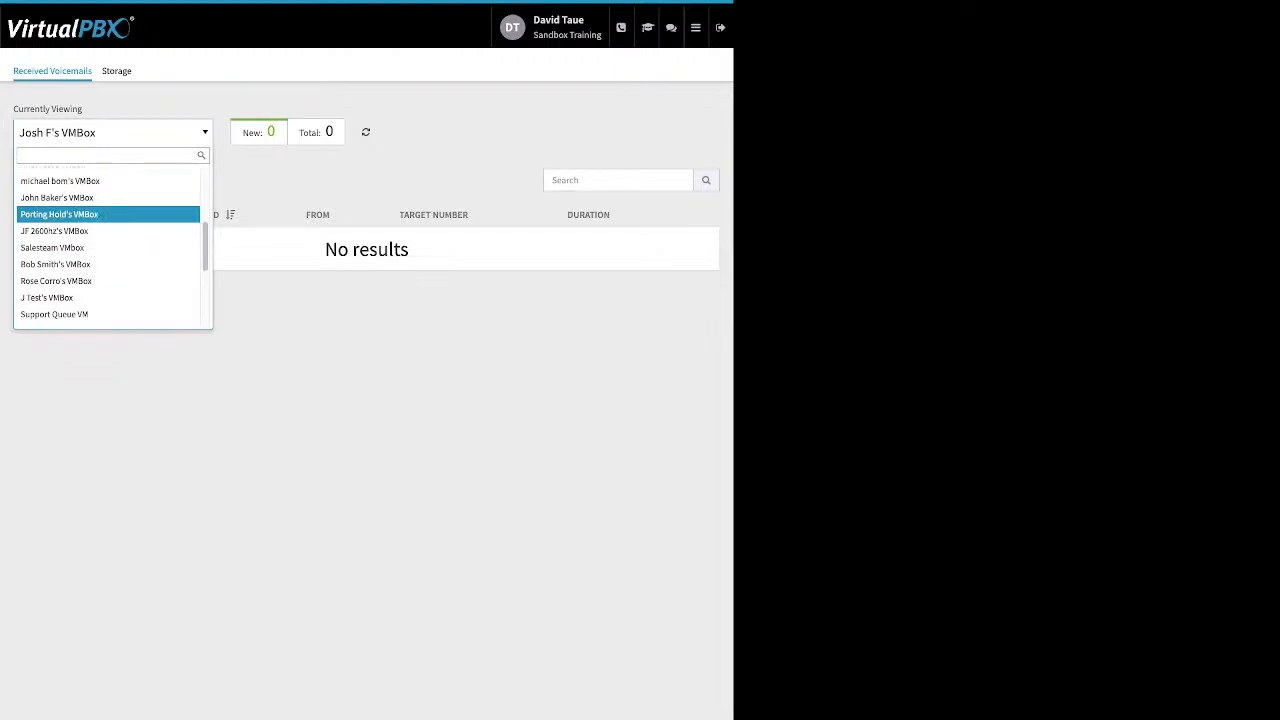
type("mai")
key("Down")
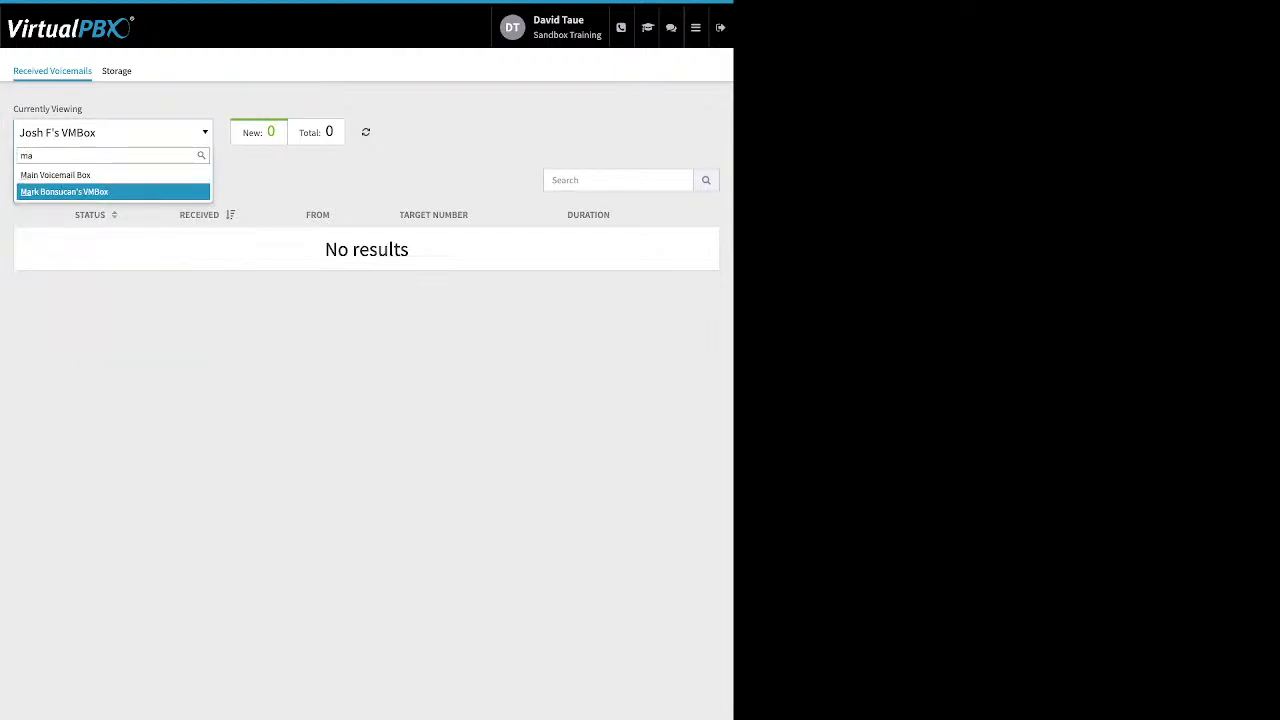
key("Up")
key("Return")
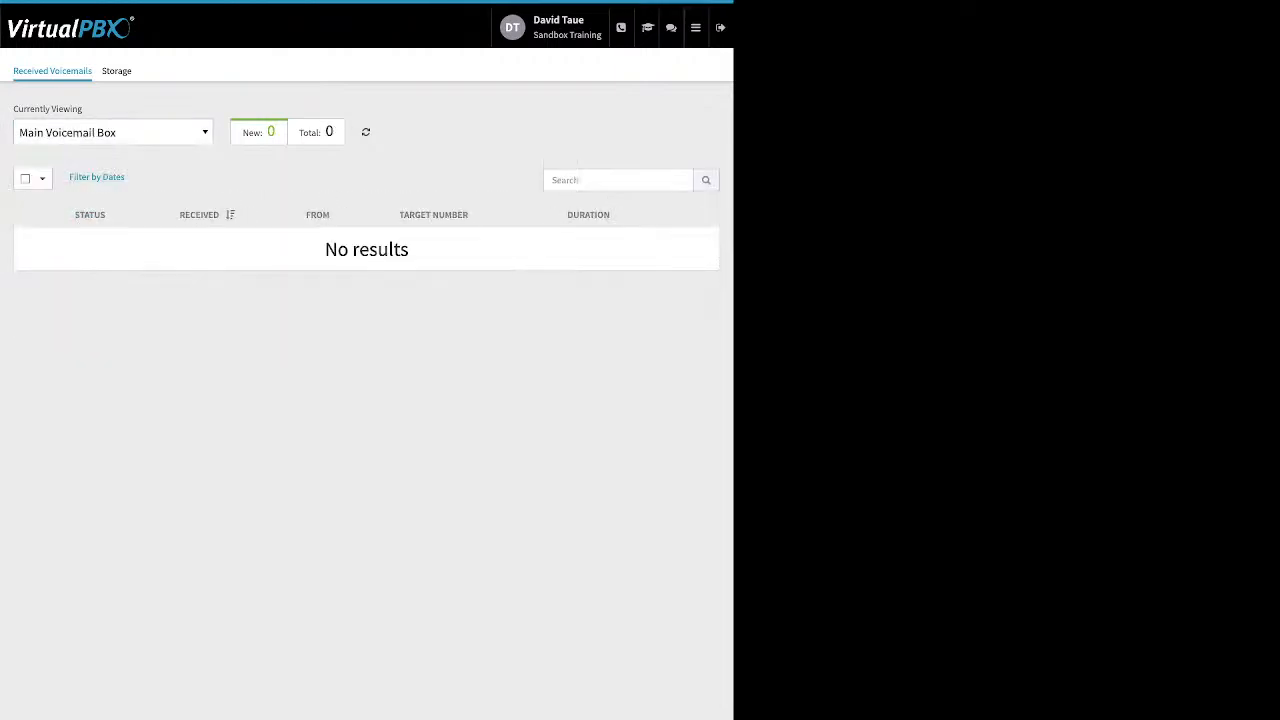
Step: Switch the received voicemails view to the FrontDesk VM box
left_click(113, 132)
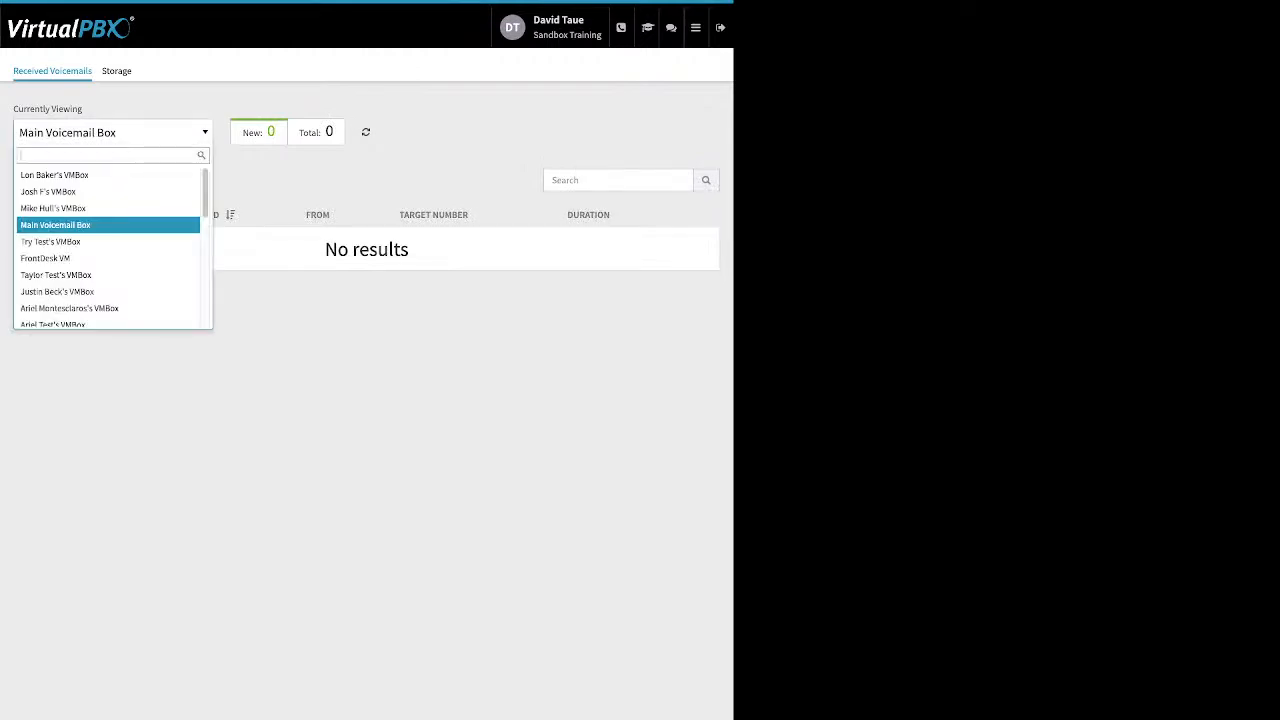
key("Down")
key("Down")
key("Down")
key("Up")
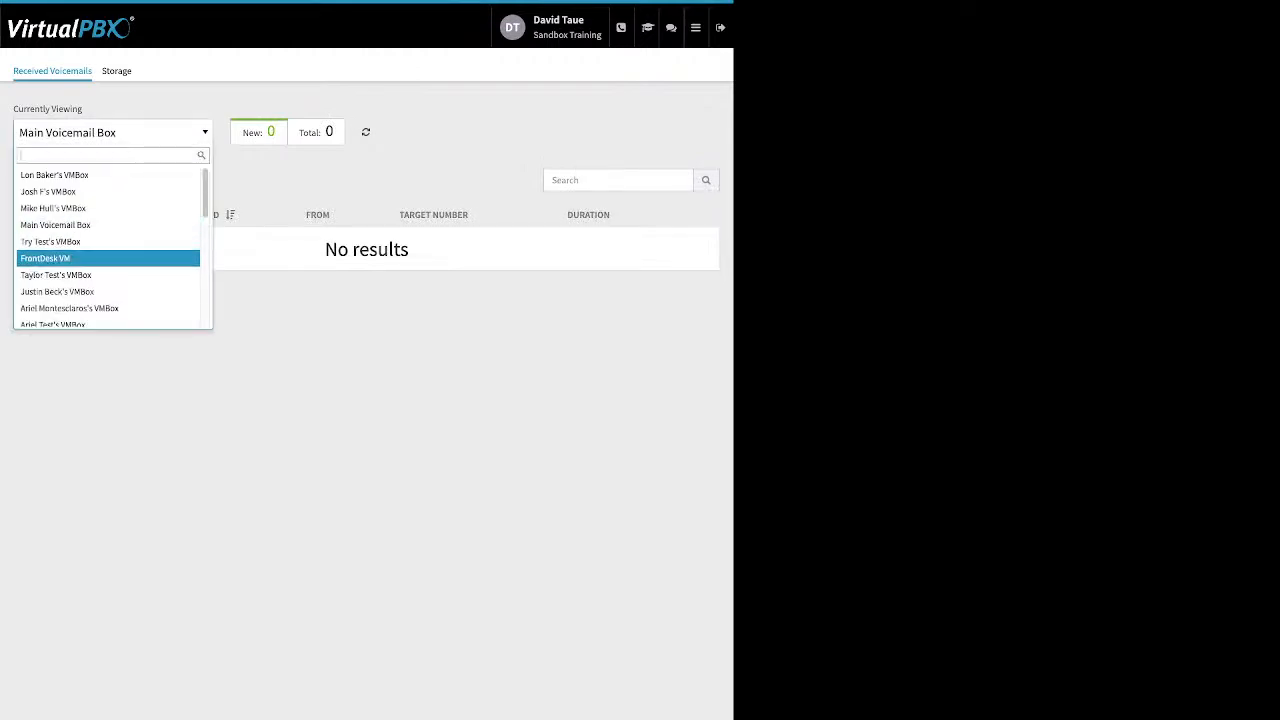
key("Return")
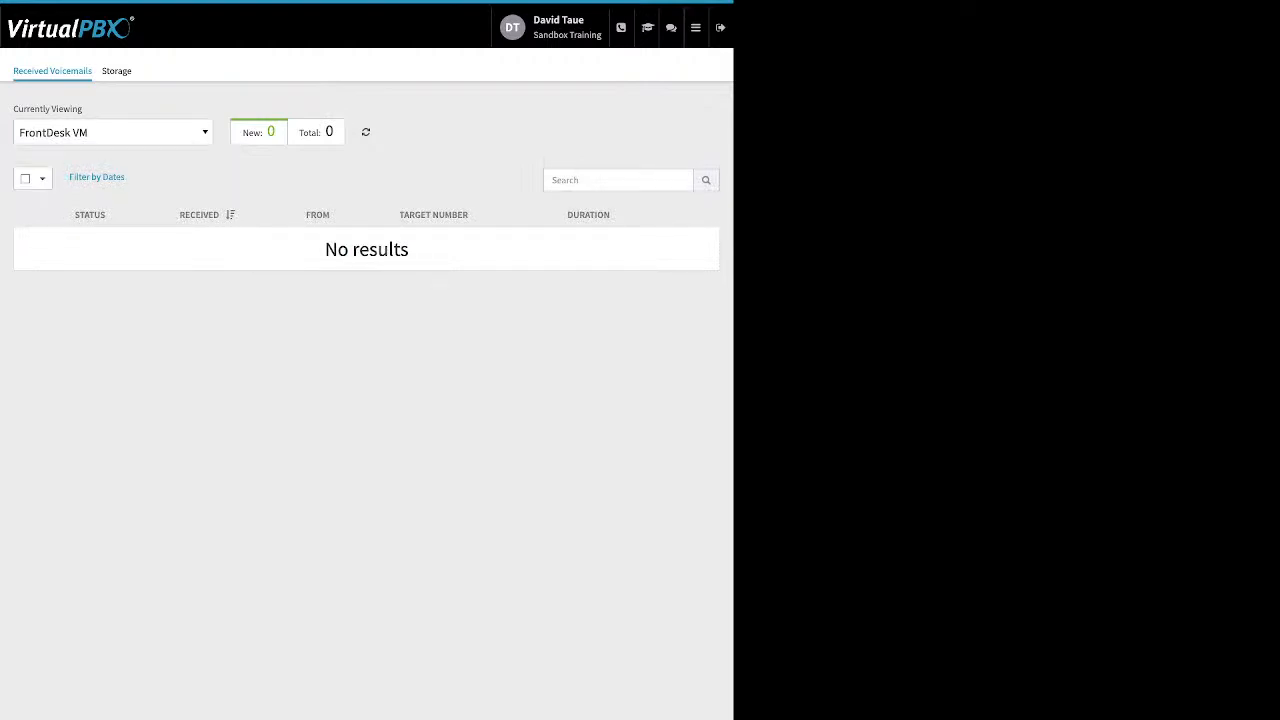
Step: Open the SMS Registration app and review its overview, company registration requirements and registration status
left_click(696, 28)
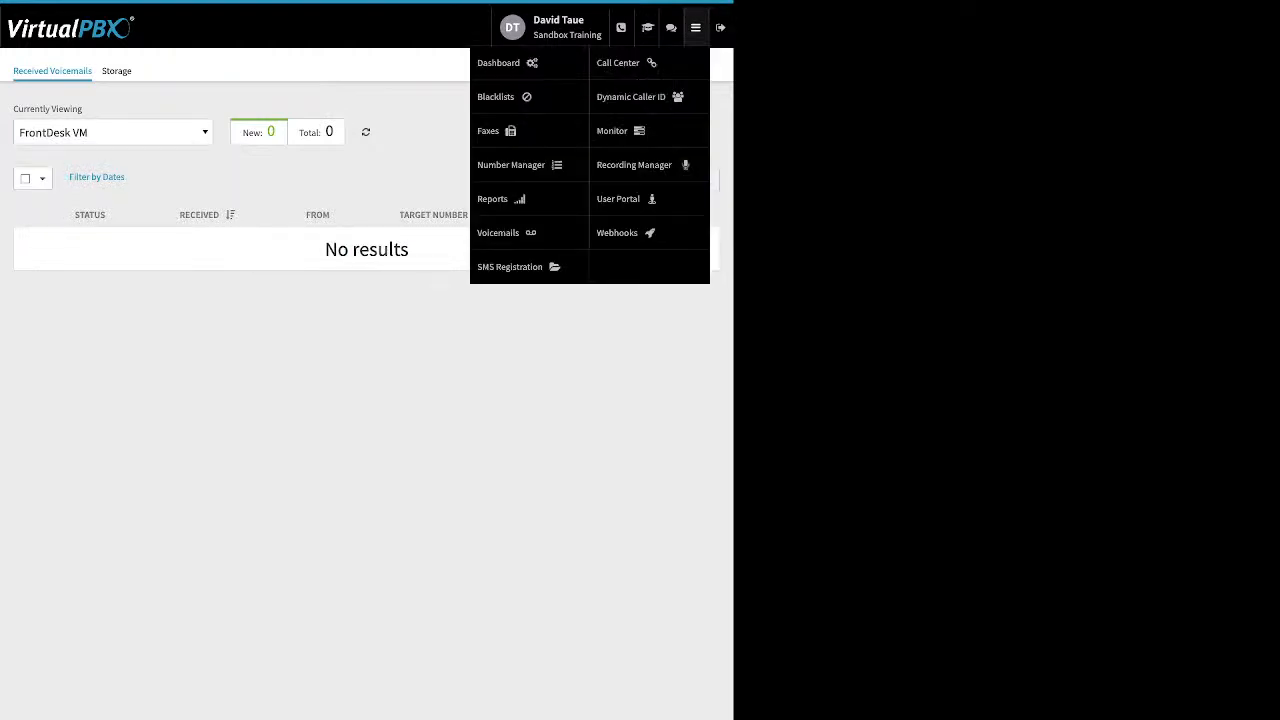
left_click(510, 266)
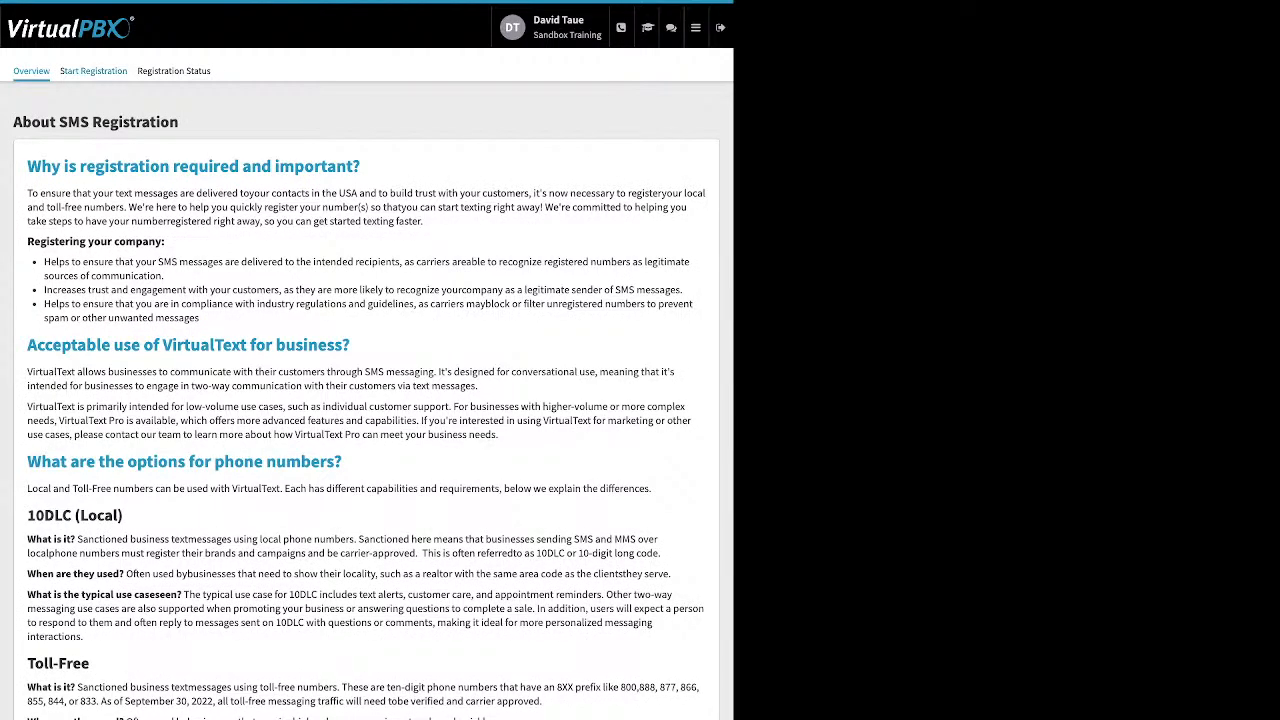
left_click(93, 71)
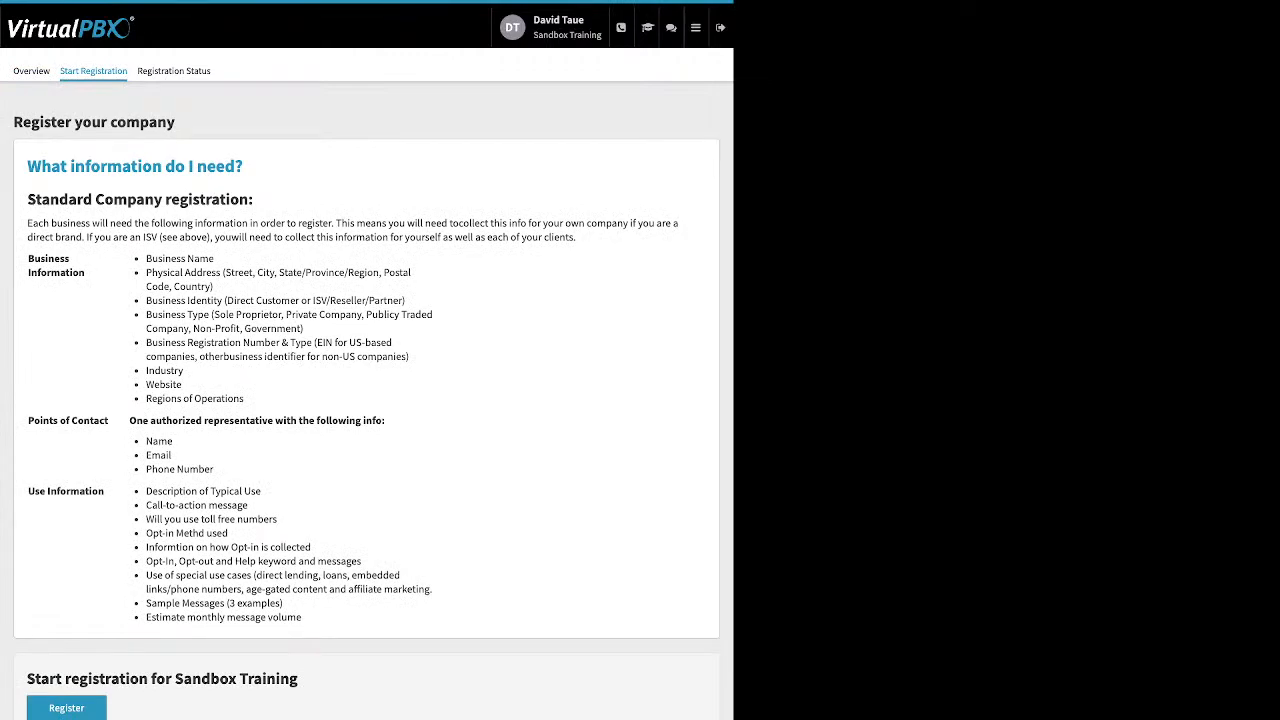
left_click(173, 71)
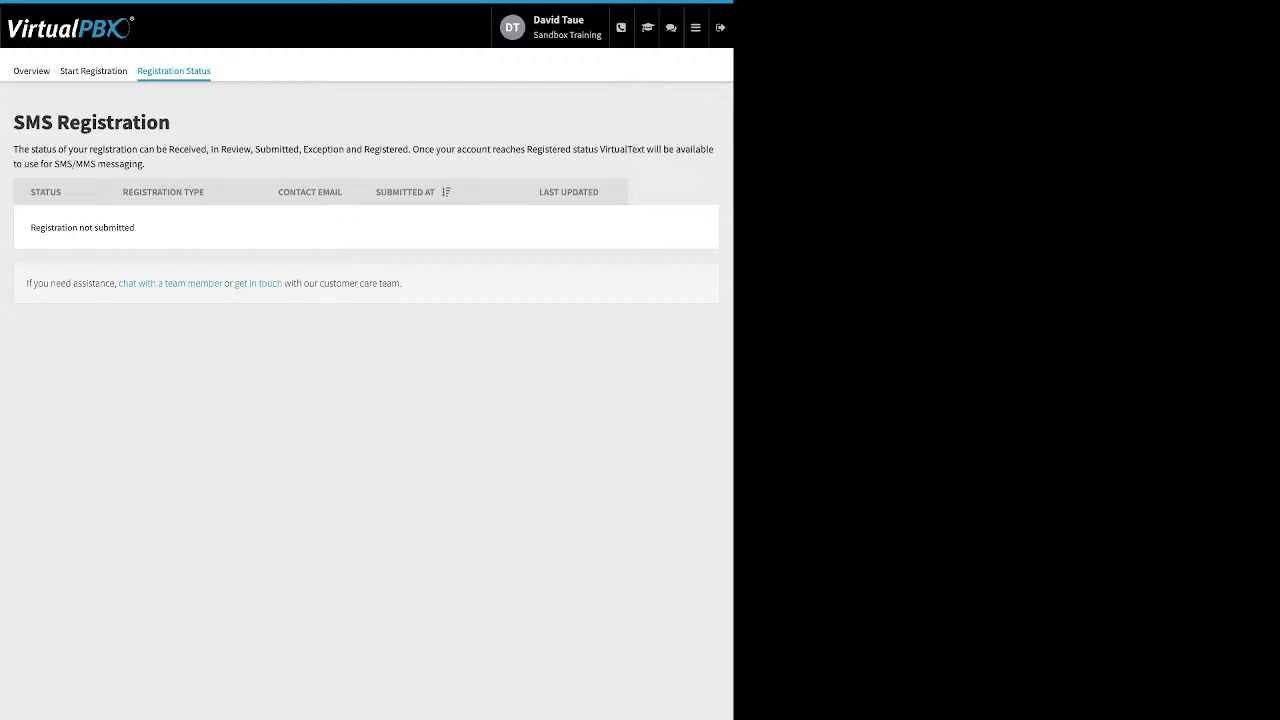
Step: Open the Dynamic Caller ID app and examine the settings of the 408 Area code rule
mouse_move(696, 28)
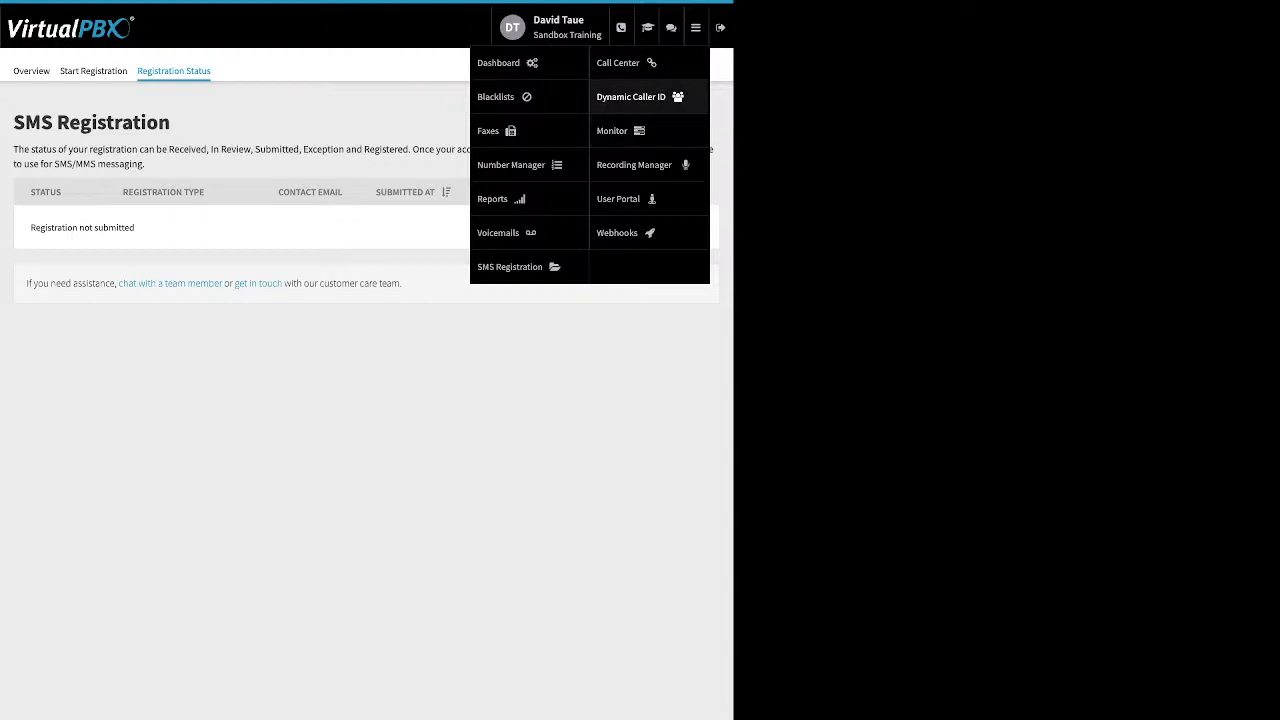
left_click(631, 96)
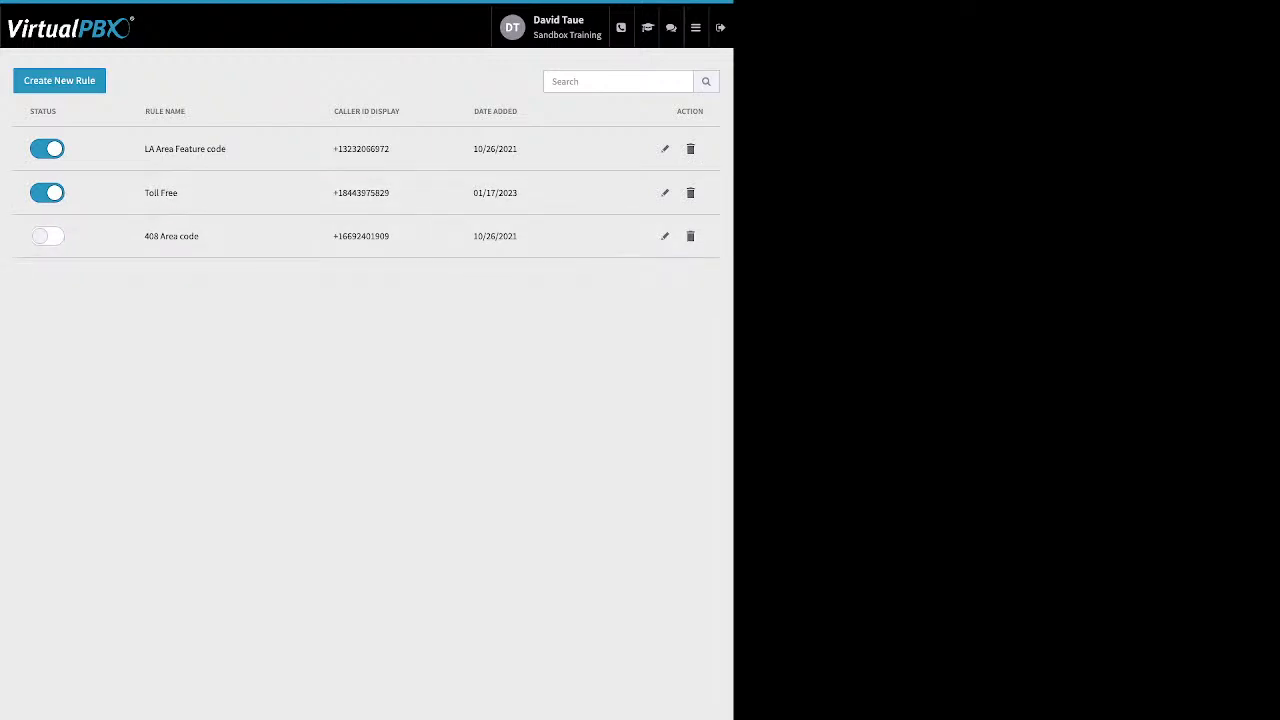
left_click(665, 236)
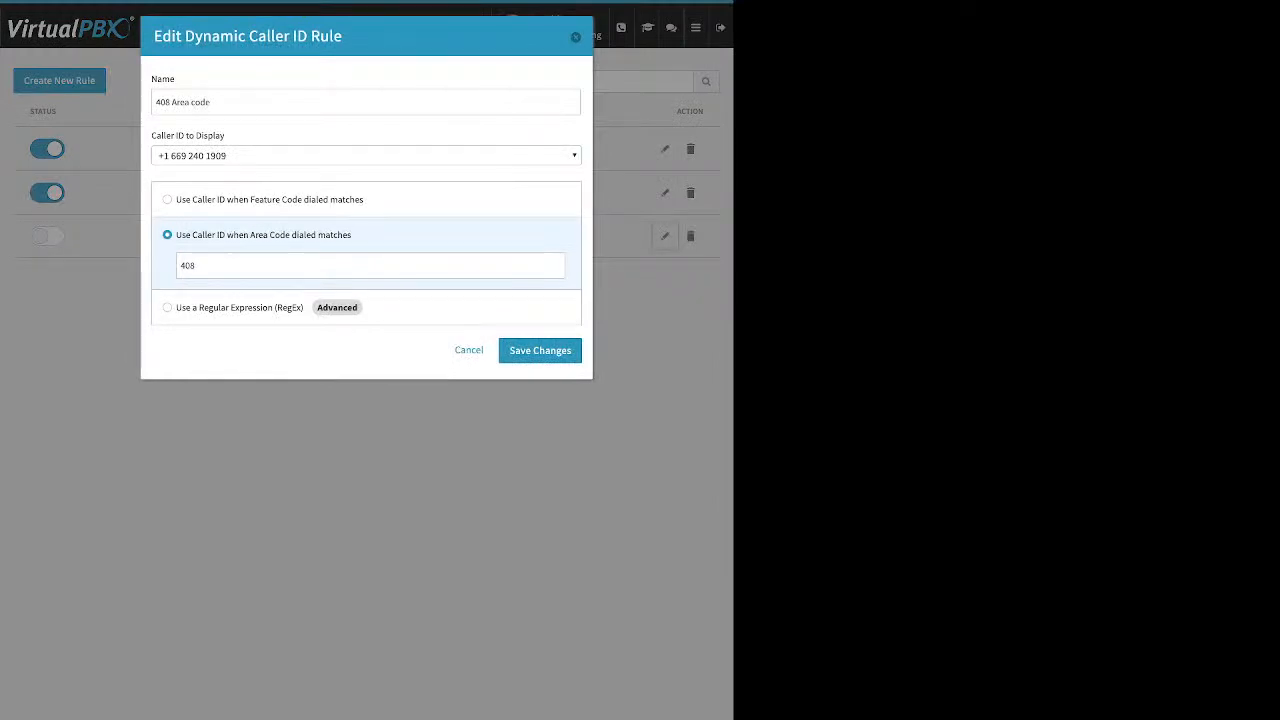
key("Tab")
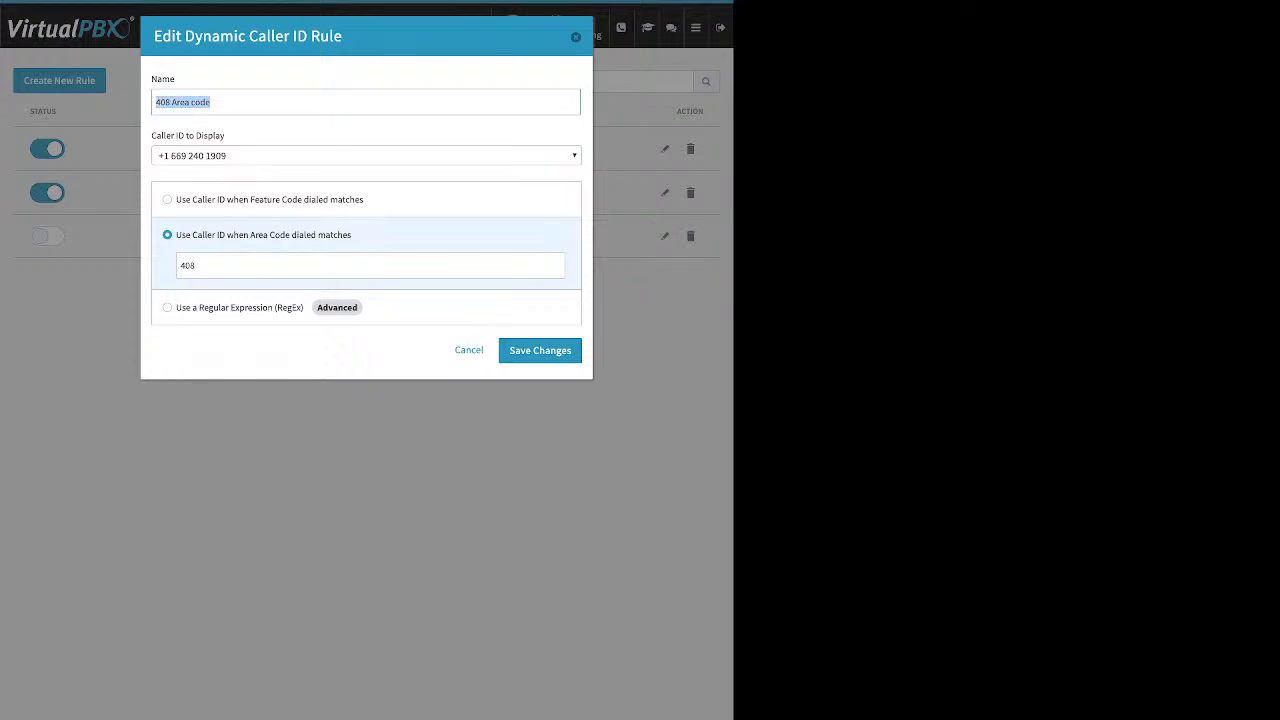
key("Tab")
key("shift+Left")
key("shift+Left")
key("shift+Left")
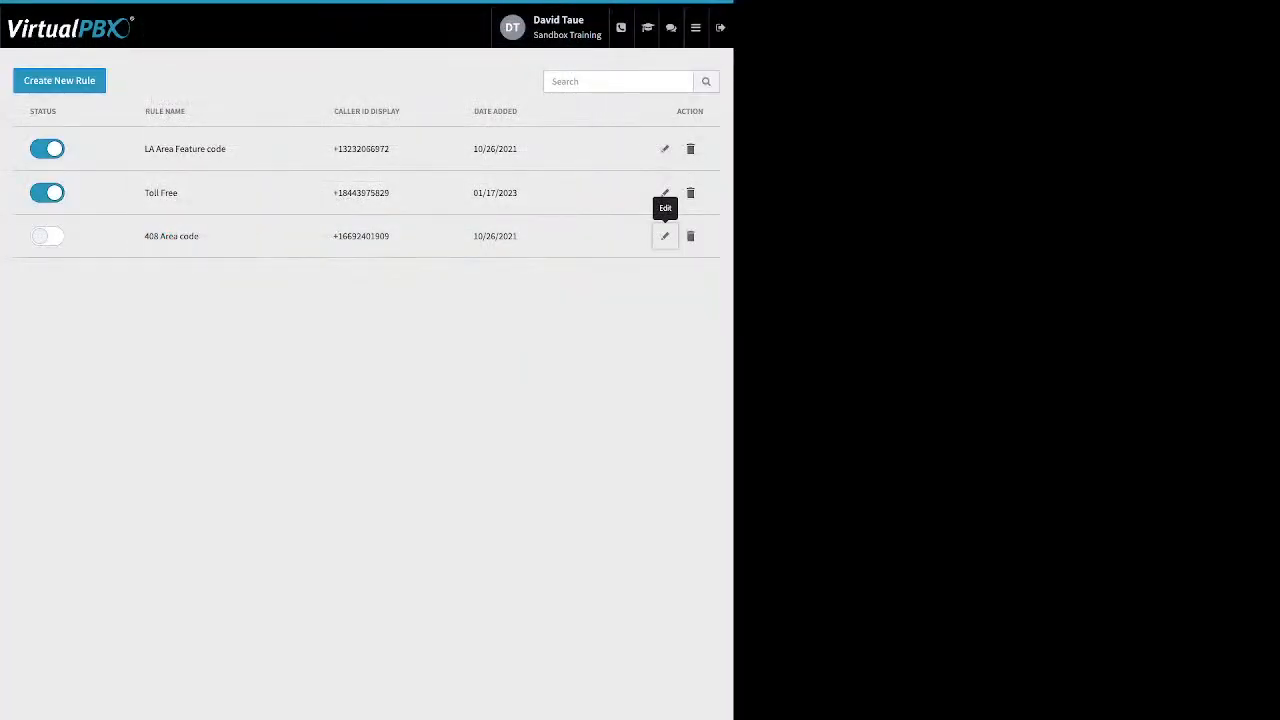
Step: Examine the feature code match in the LA Area Feature code rule, and close the rule without saving
left_click(665, 149)
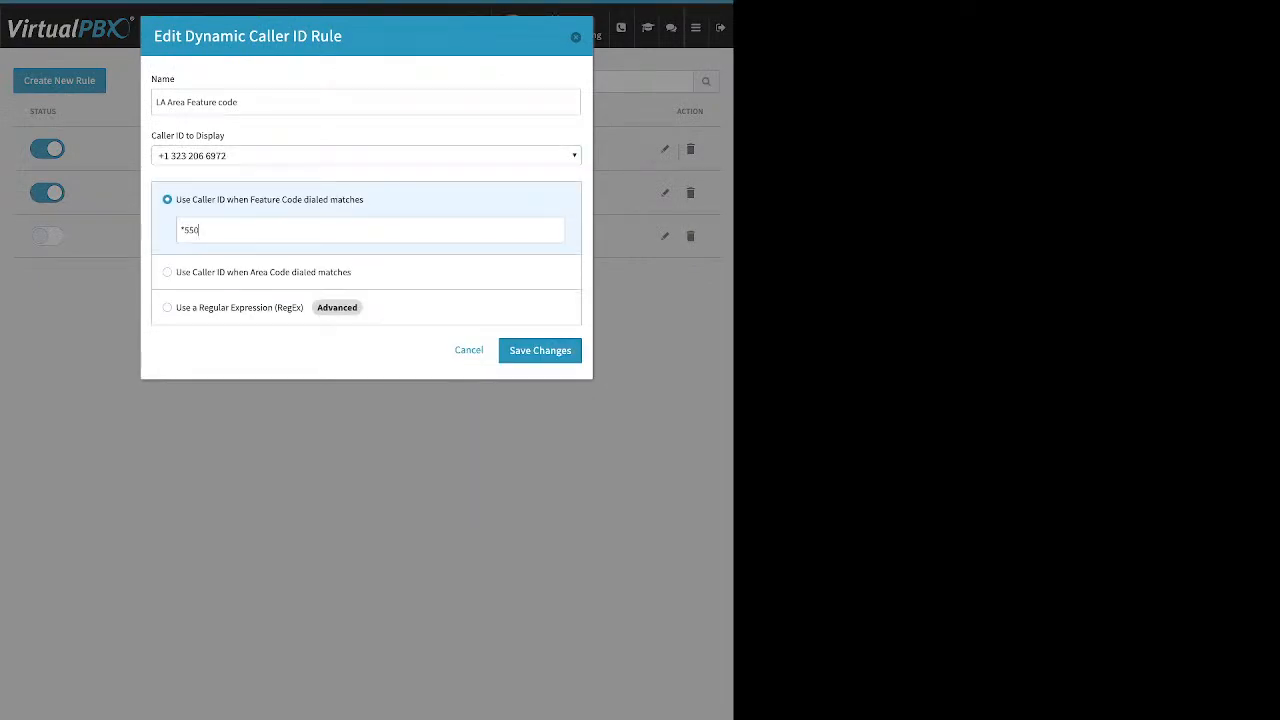
left_click_drag(199, 230, 177, 230)
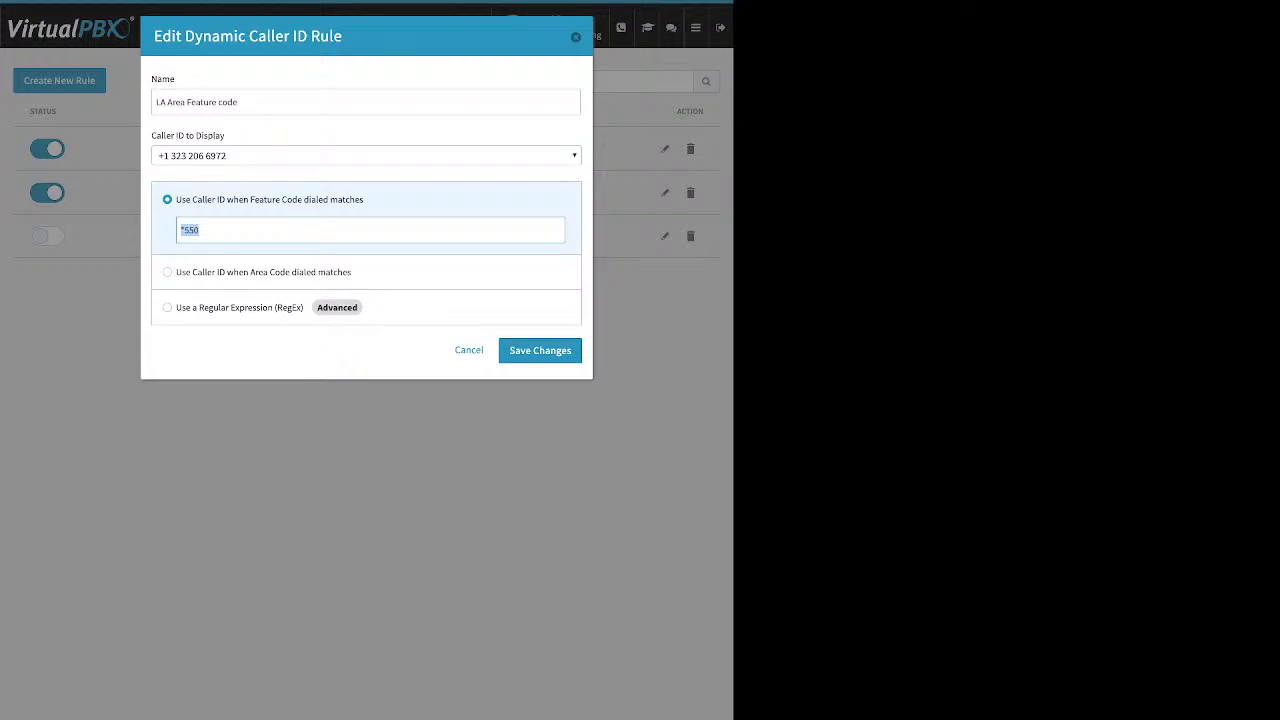
left_click(205, 230)
left_click(575, 37)
Step: Open the Monitor app and view employees by Available, Busy and All, plus the devices list, returning to the employees
mouse_move(696, 28)
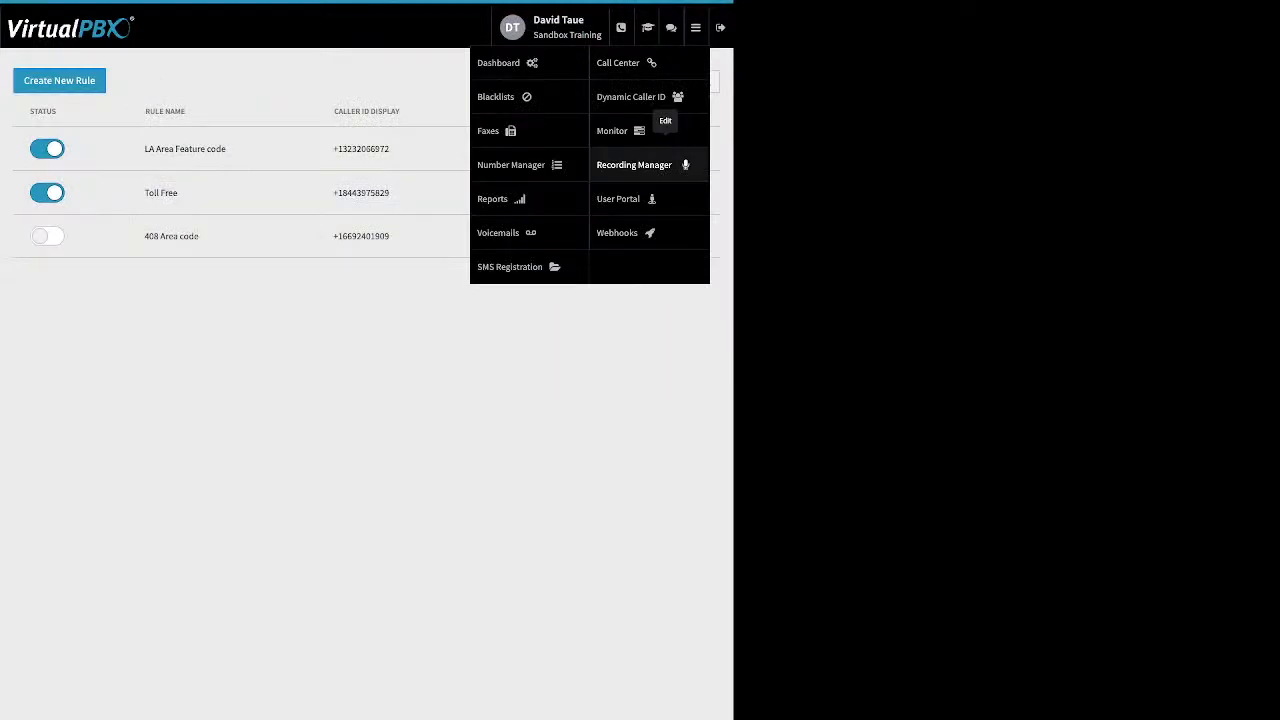
left_click(614, 131)
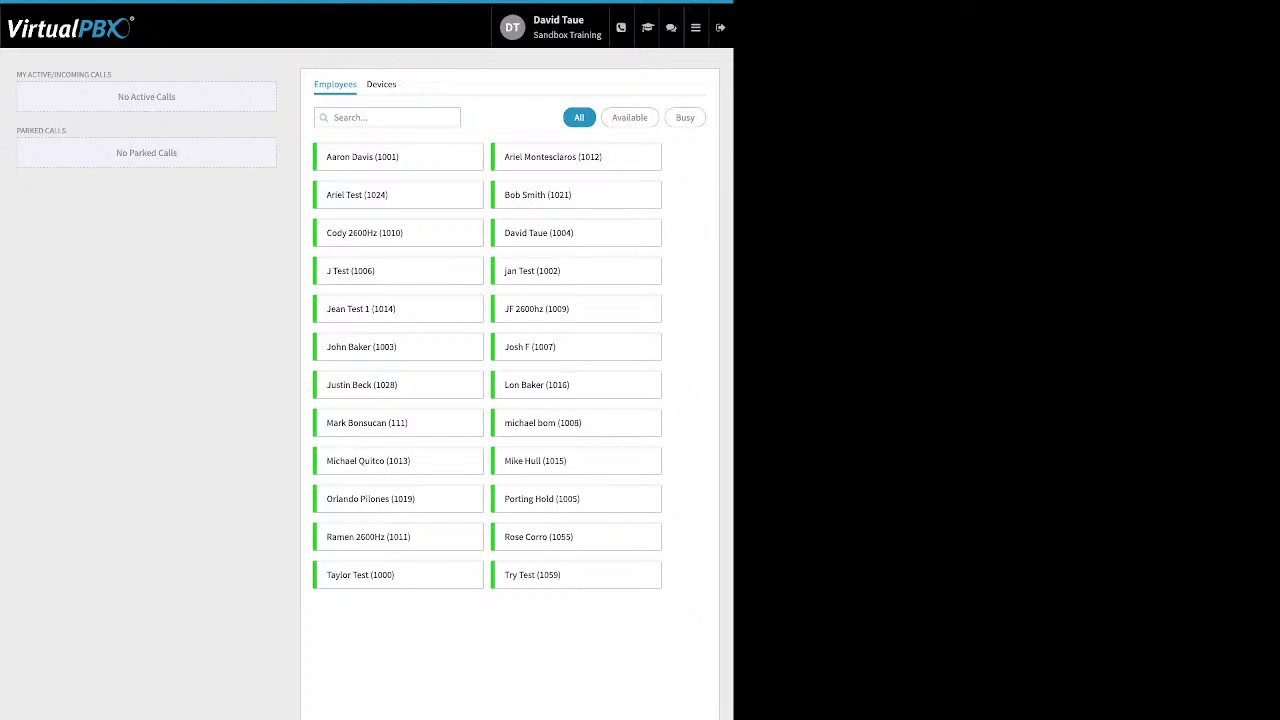
left_click(630, 118)
left_click(685, 118)
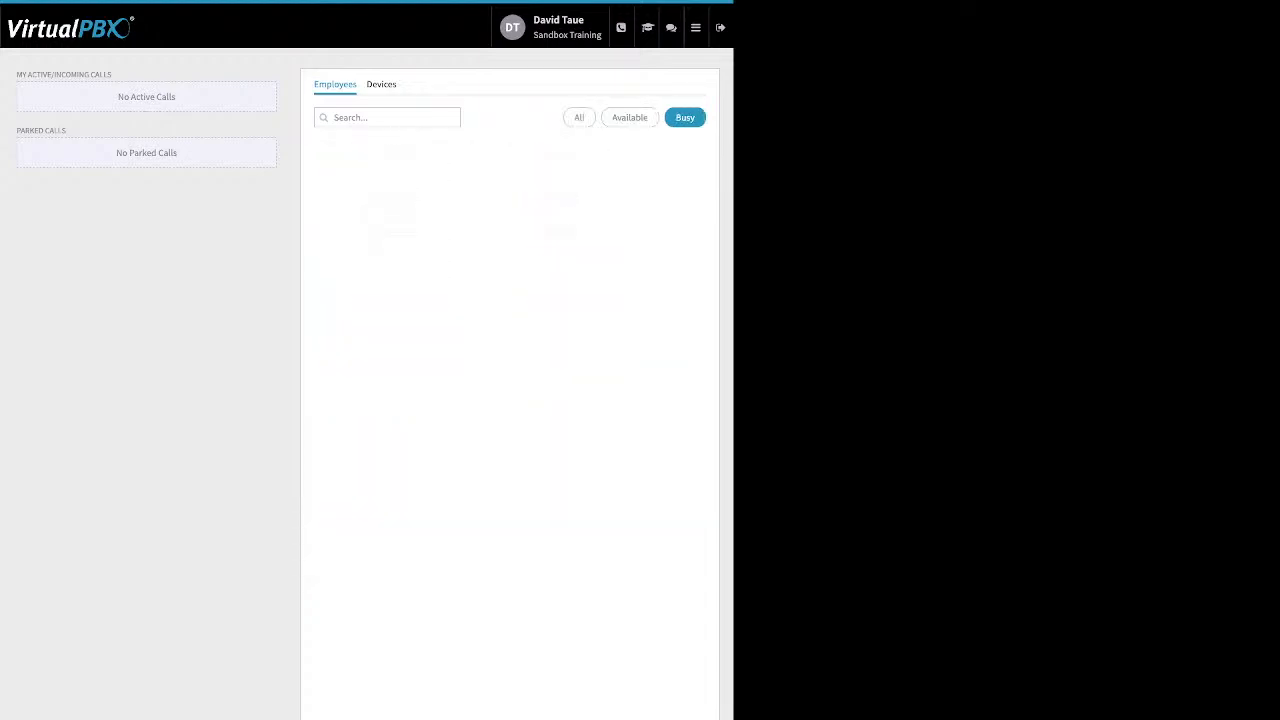
left_click(579, 118)
left_click(381, 84)
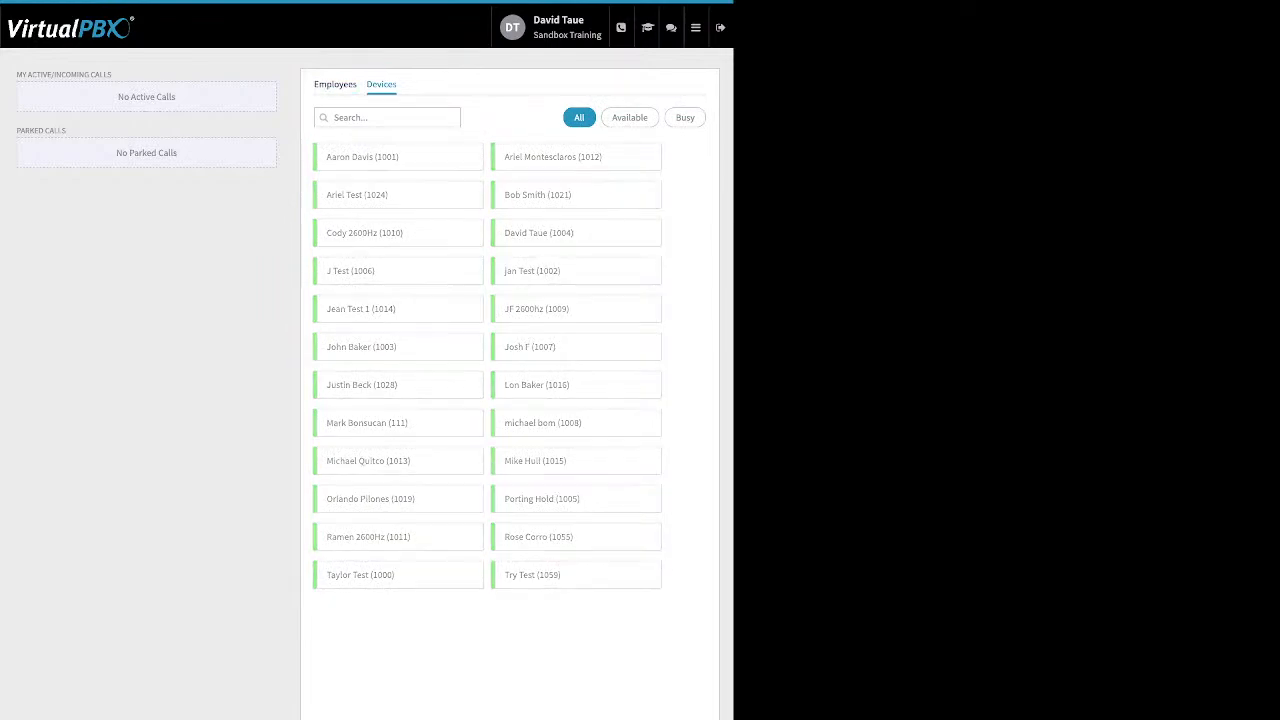
left_click(335, 84)
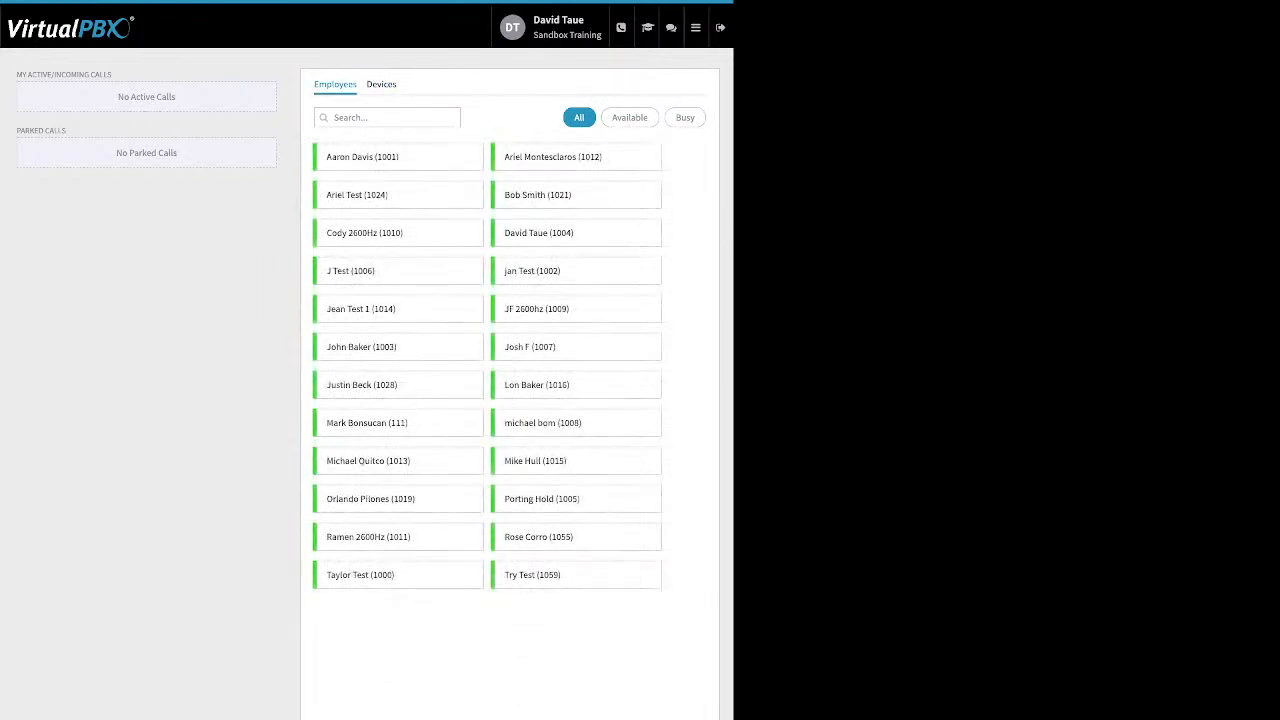
Step: Highlight the active/incoming calls heading and the parked calls heading in the Monitor app
left_click_drag(112, 74, 16, 74)
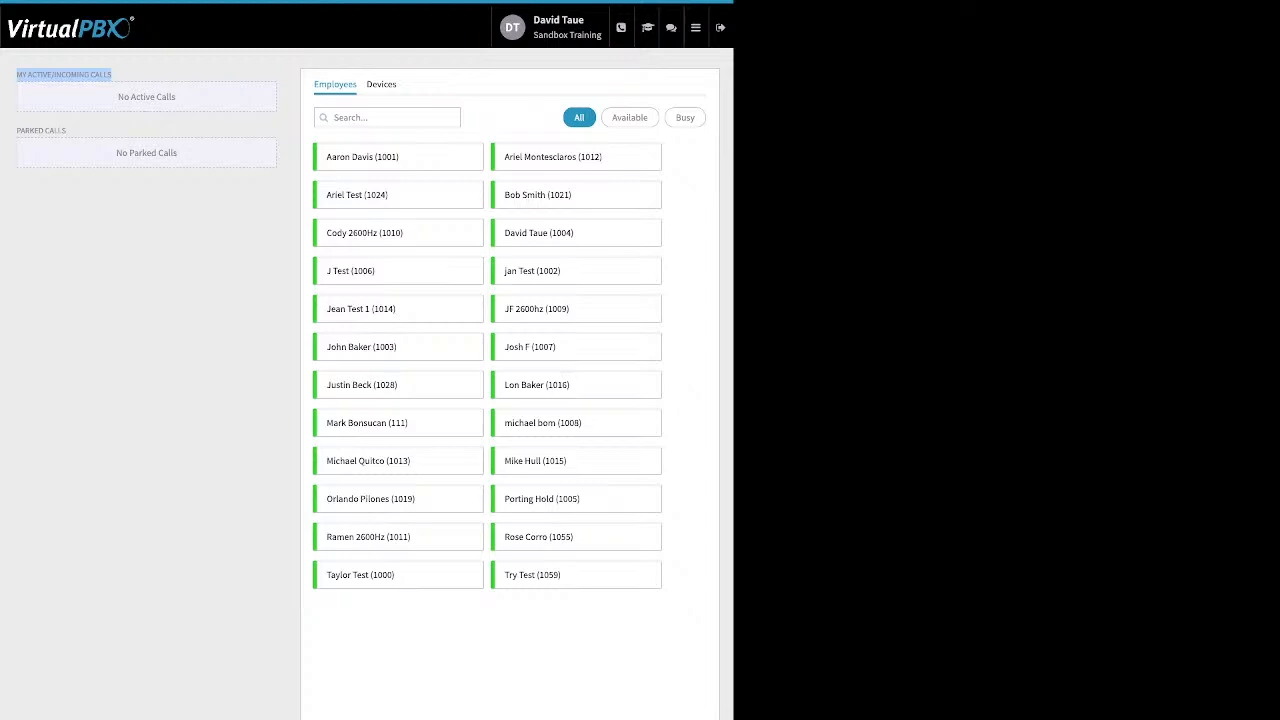
left_click(72, 131)
left_click_drag(67, 131, 16, 131)
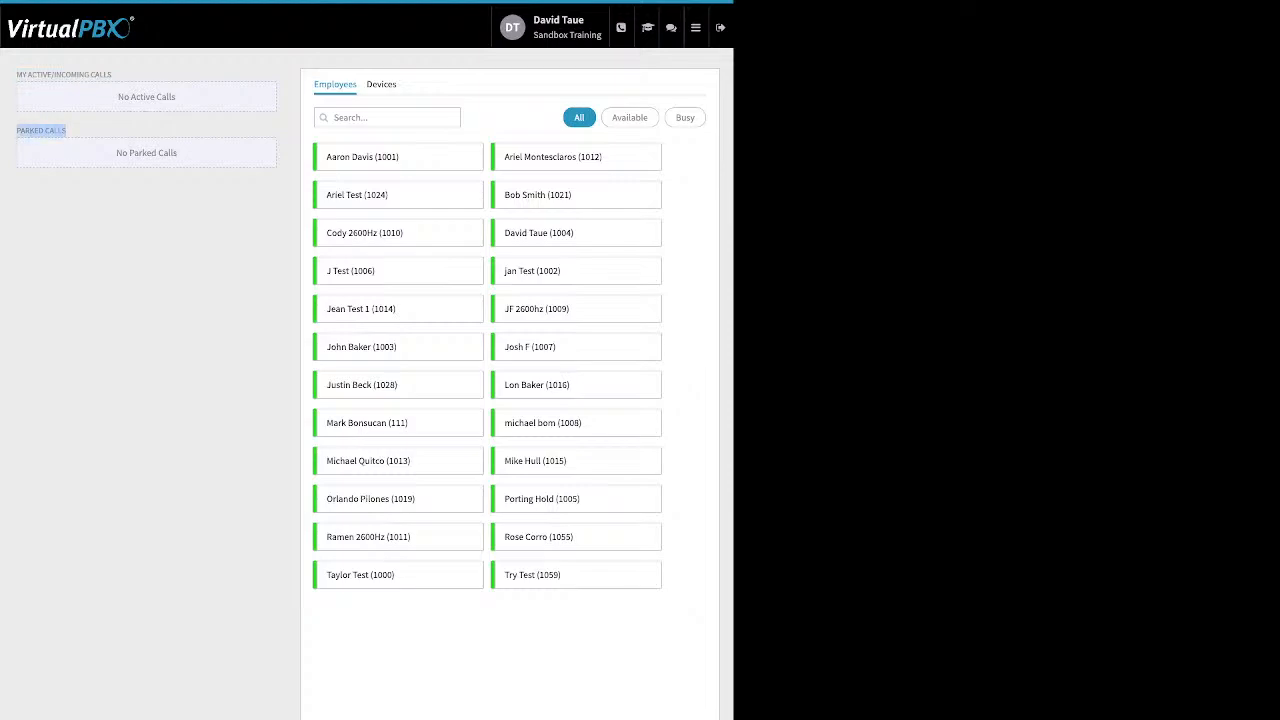
Step: Launch the User Portal app
left_click(695, 27)
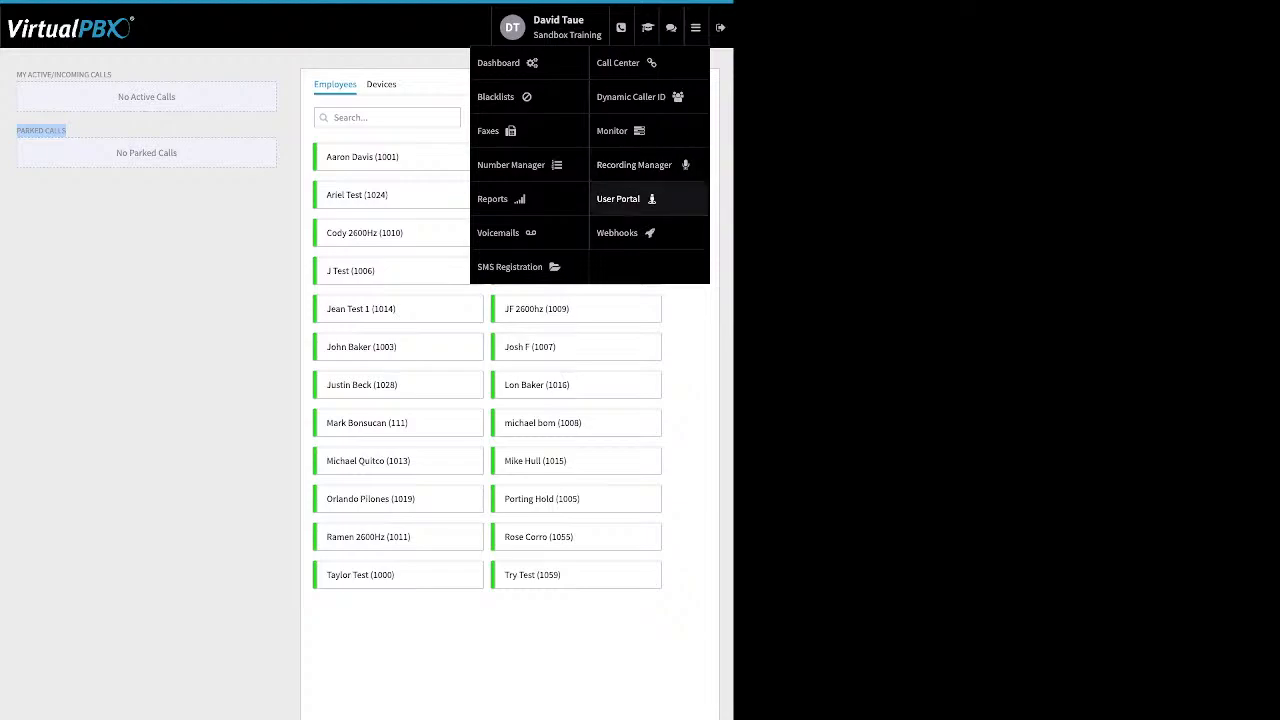
left_click(630, 199)
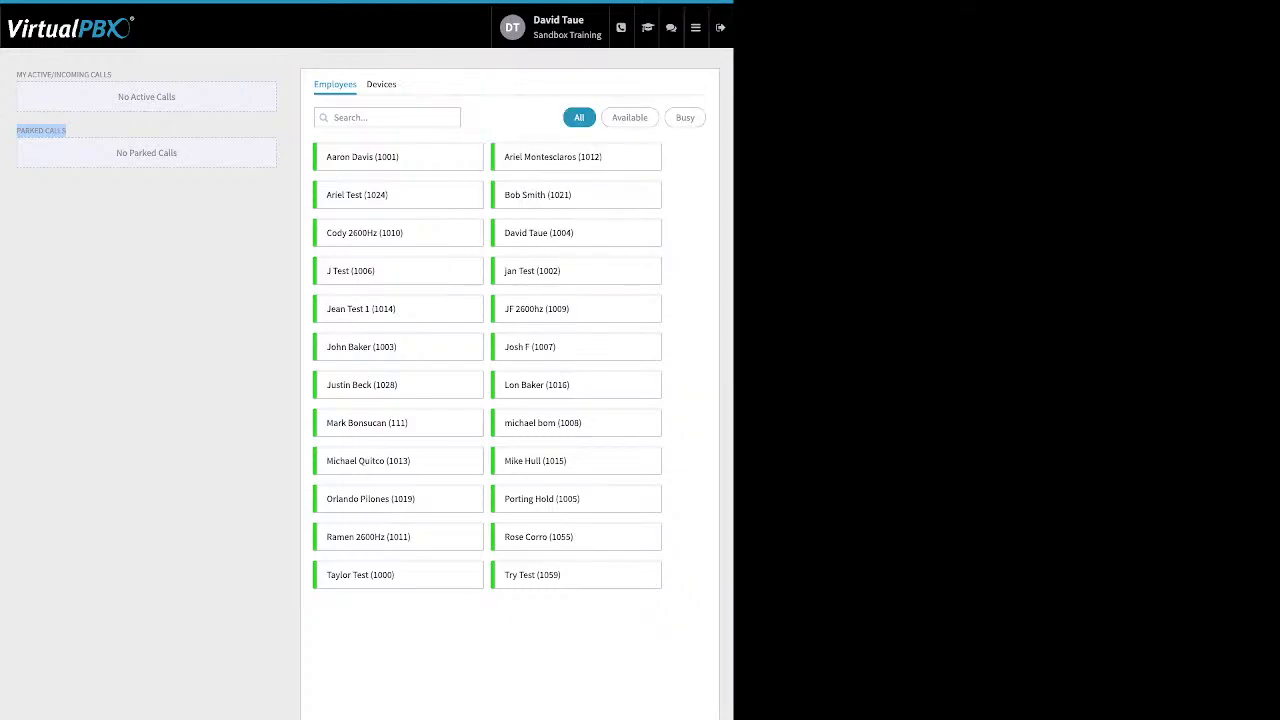
Step: Open the Webhooks app and display the form for creating a new webhook
left_click(695, 27)
left_click(630, 228)
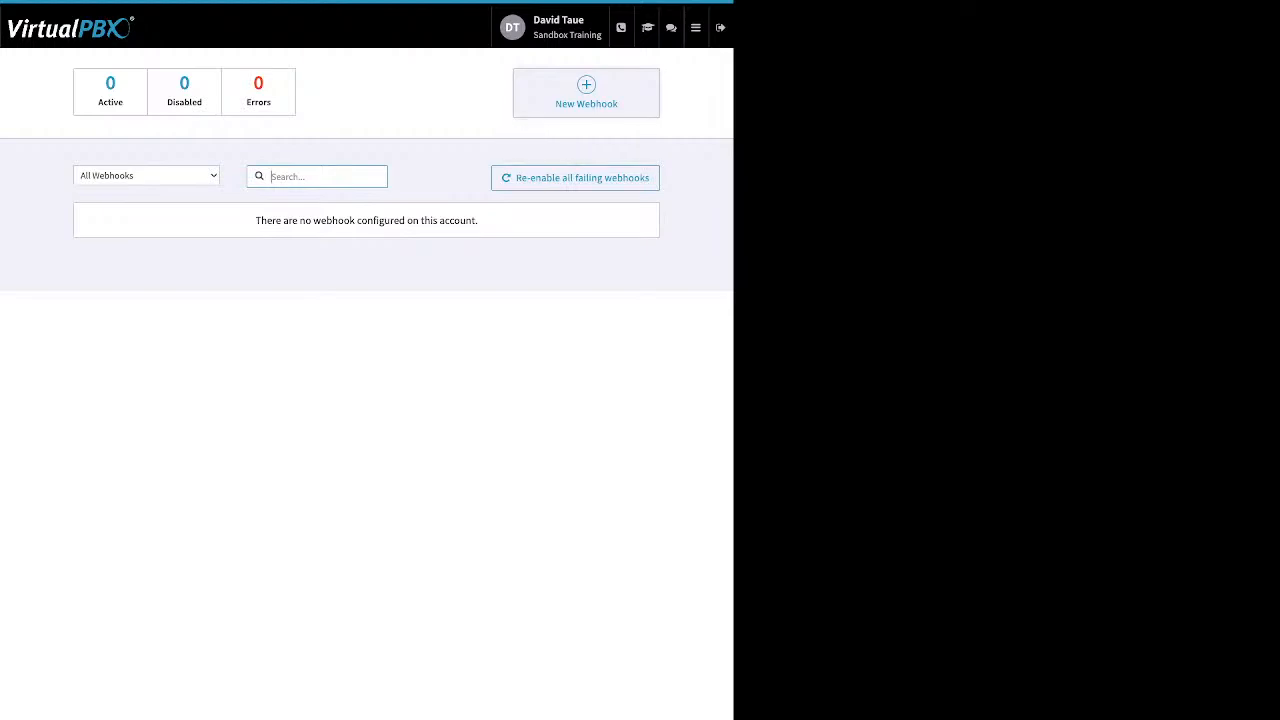
left_click(586, 93)
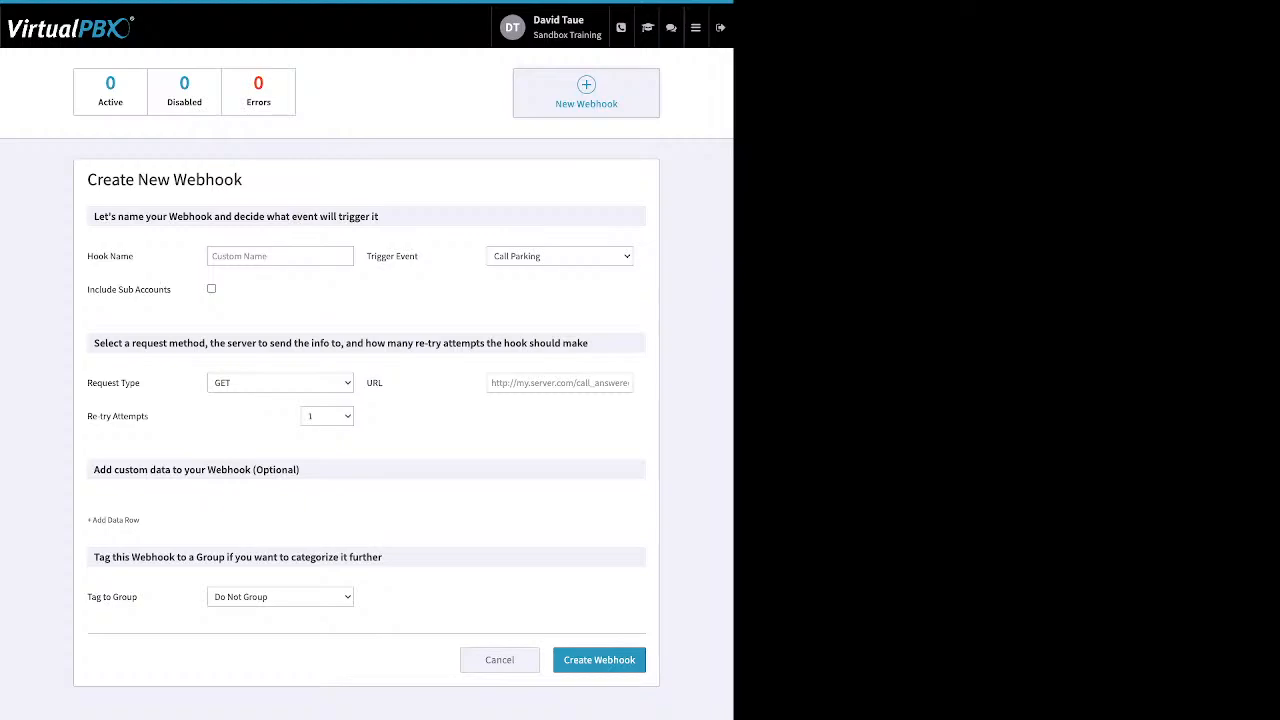
Step: Open the User Portal app and display its call history
mouse_move(696, 28)
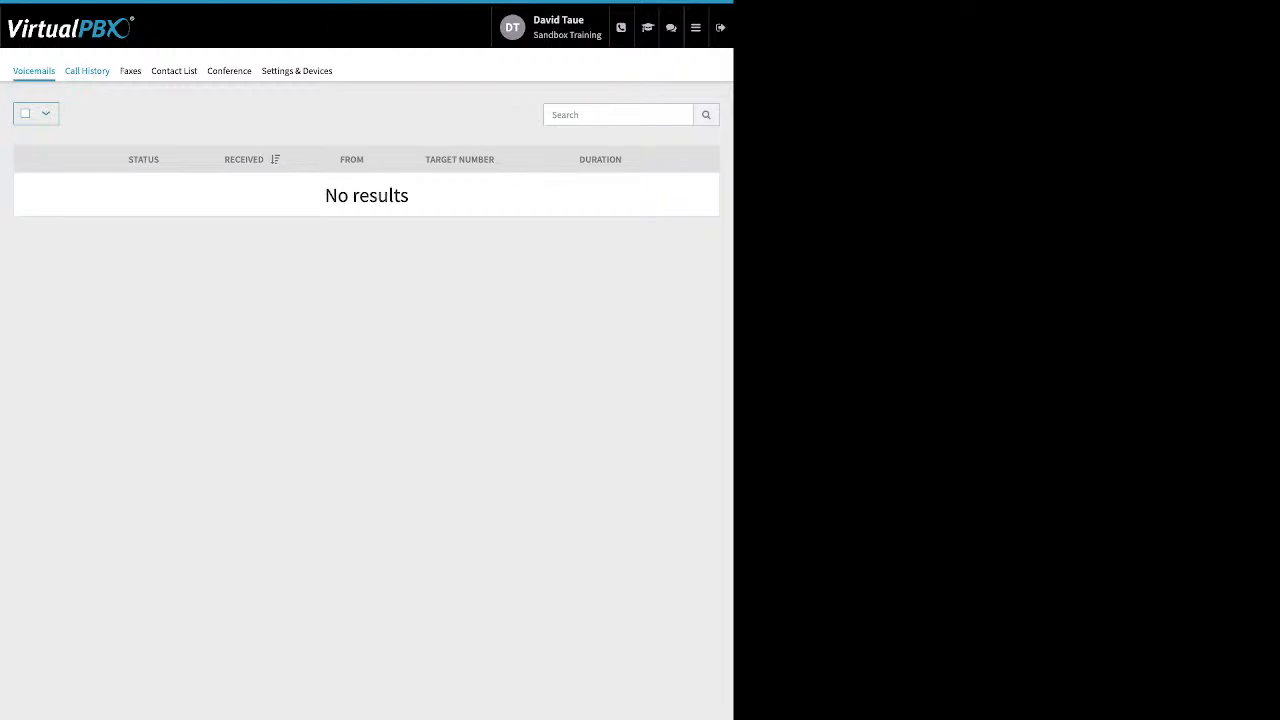
left_click(87, 71)
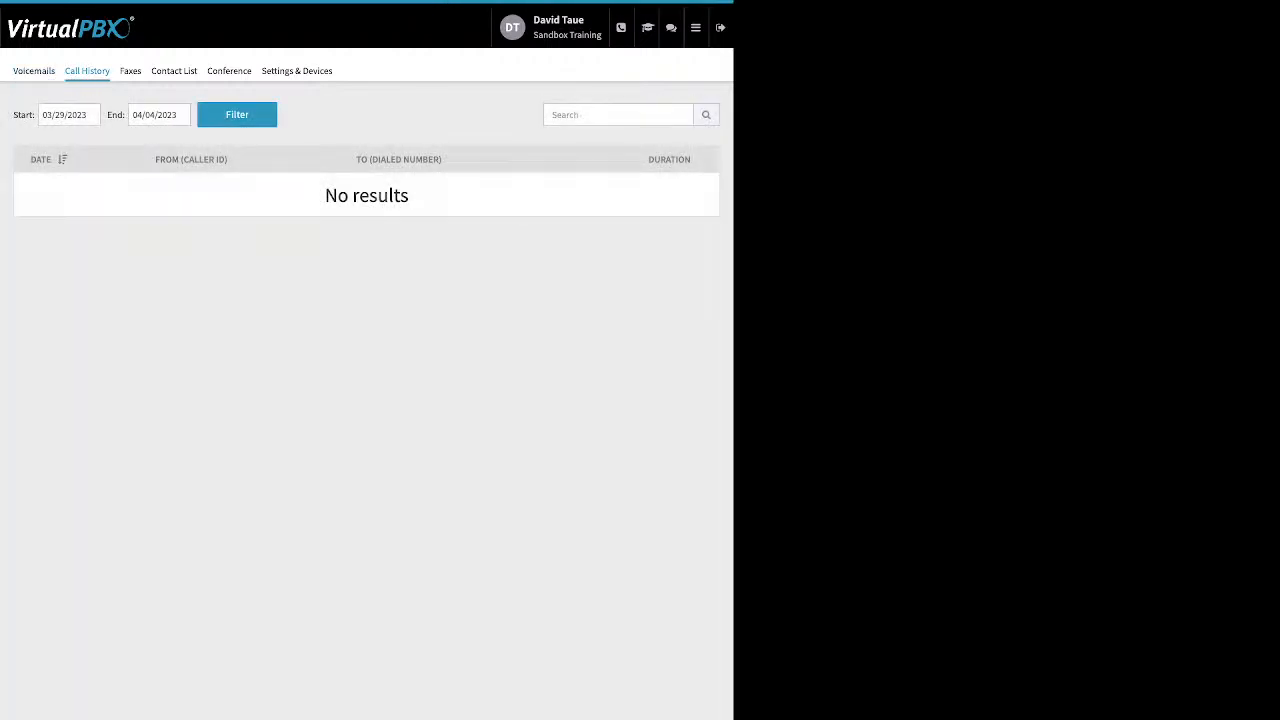
left_click(57, 115)
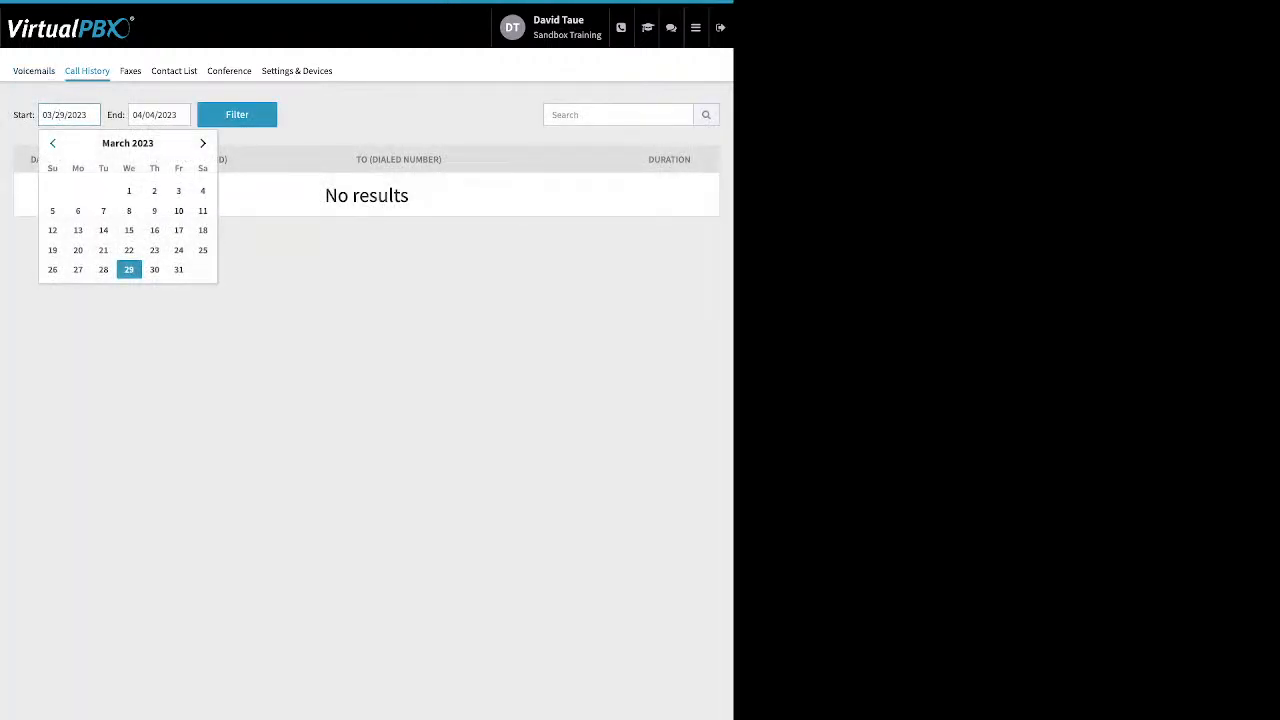
left_click(53, 143)
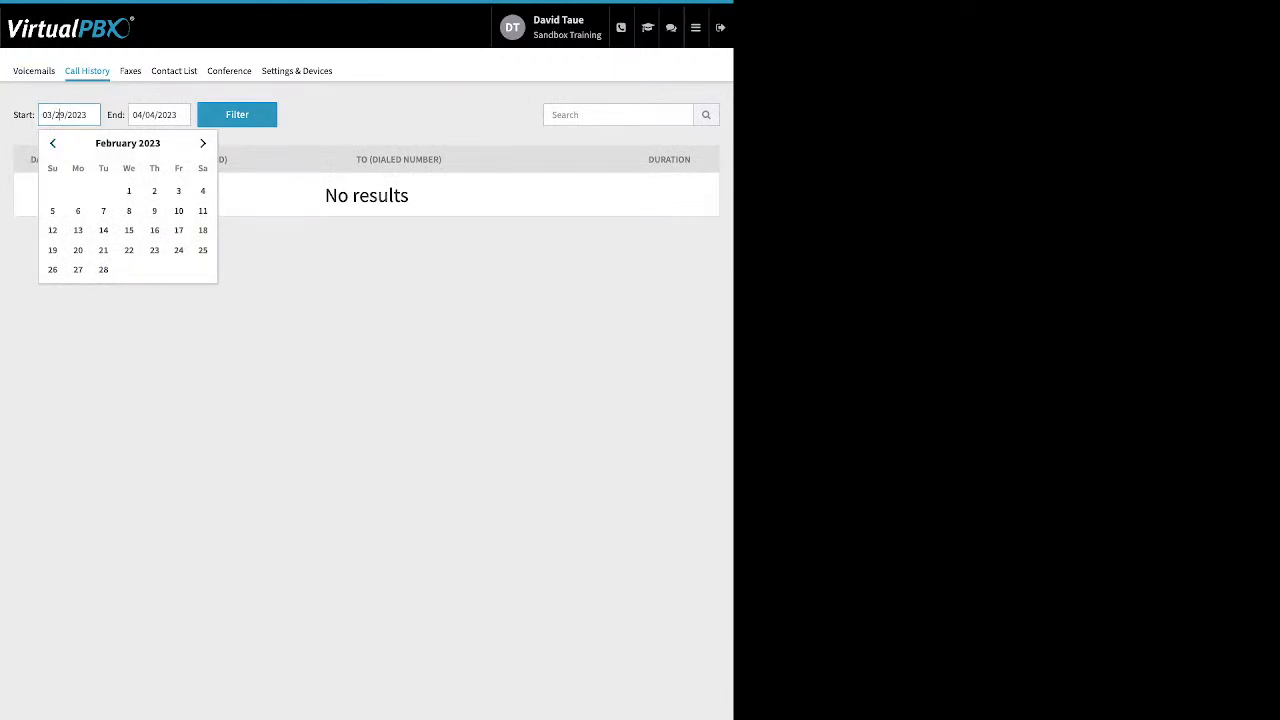
left_click(237, 115)
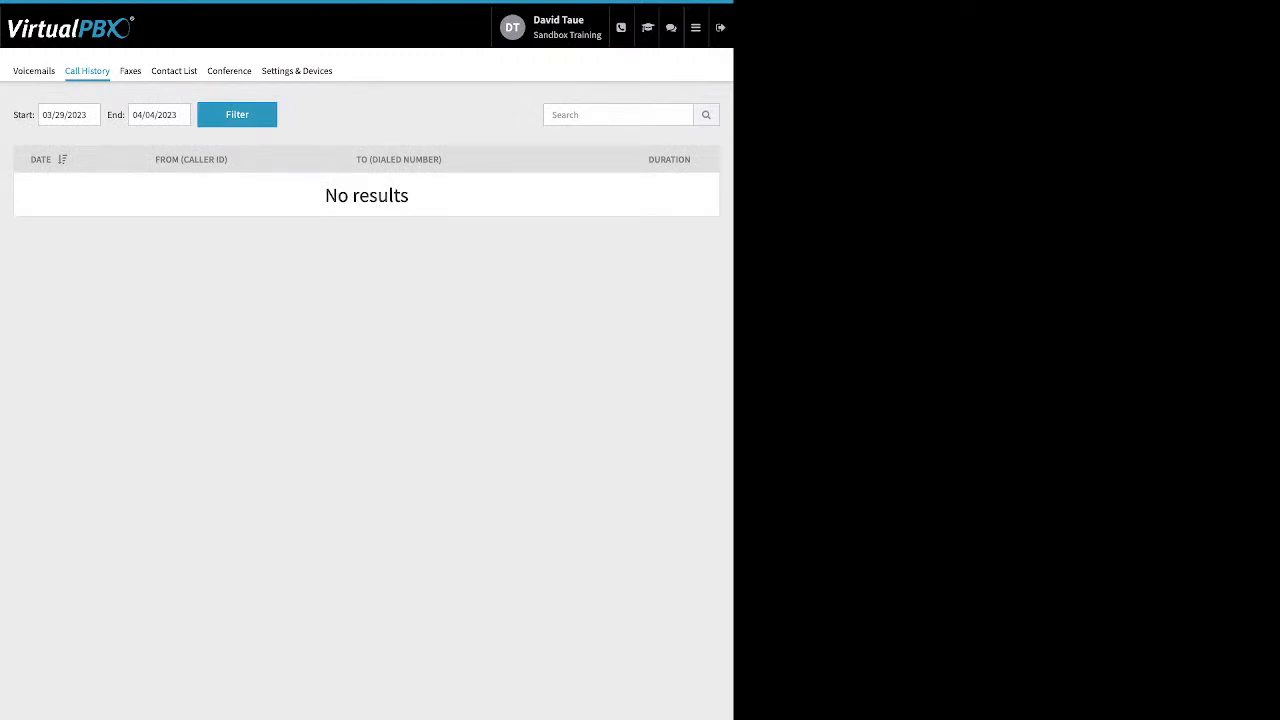
Step: Filter the call history with a start date of 02/01/2023
left_click(68, 115)
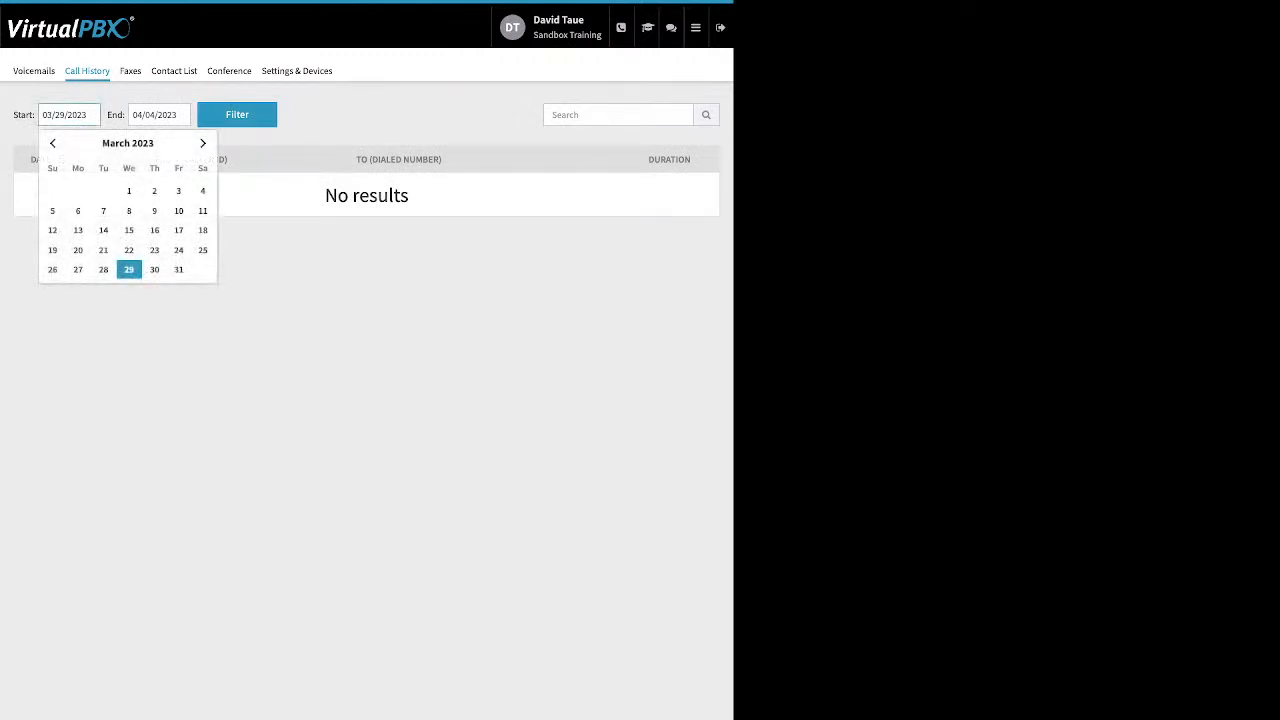
left_click(53, 143)
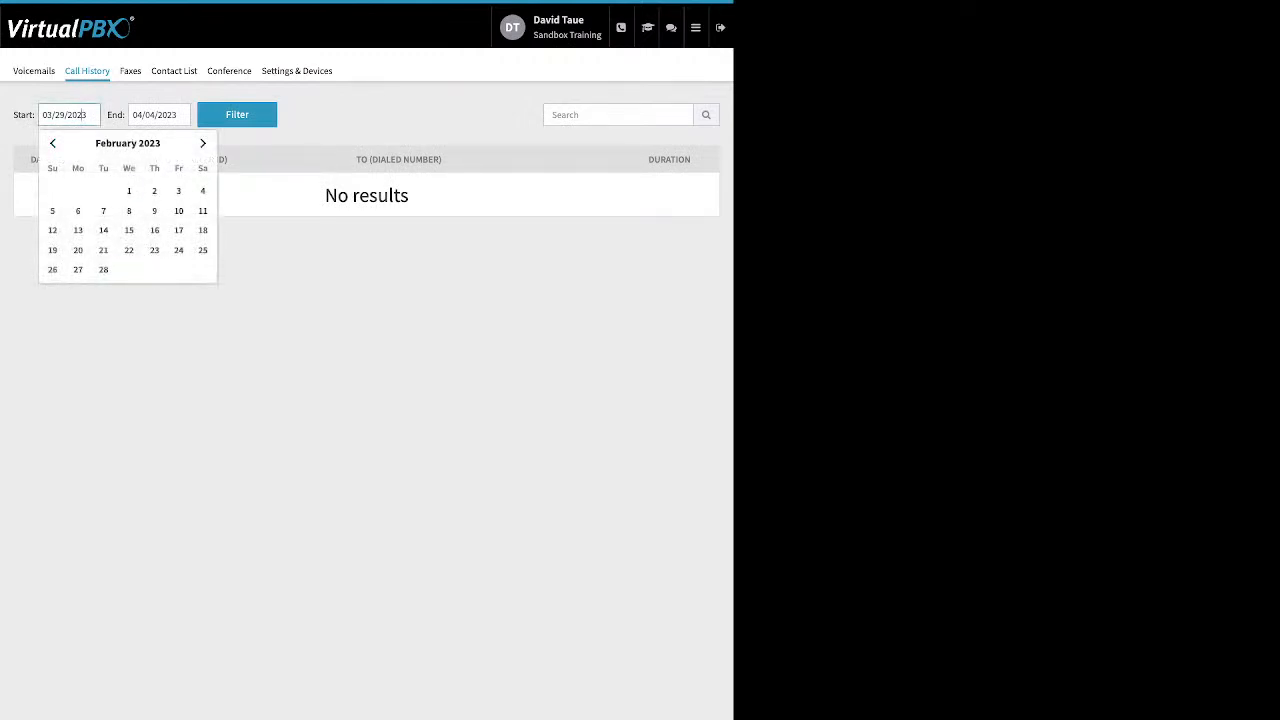
left_click(128, 190)
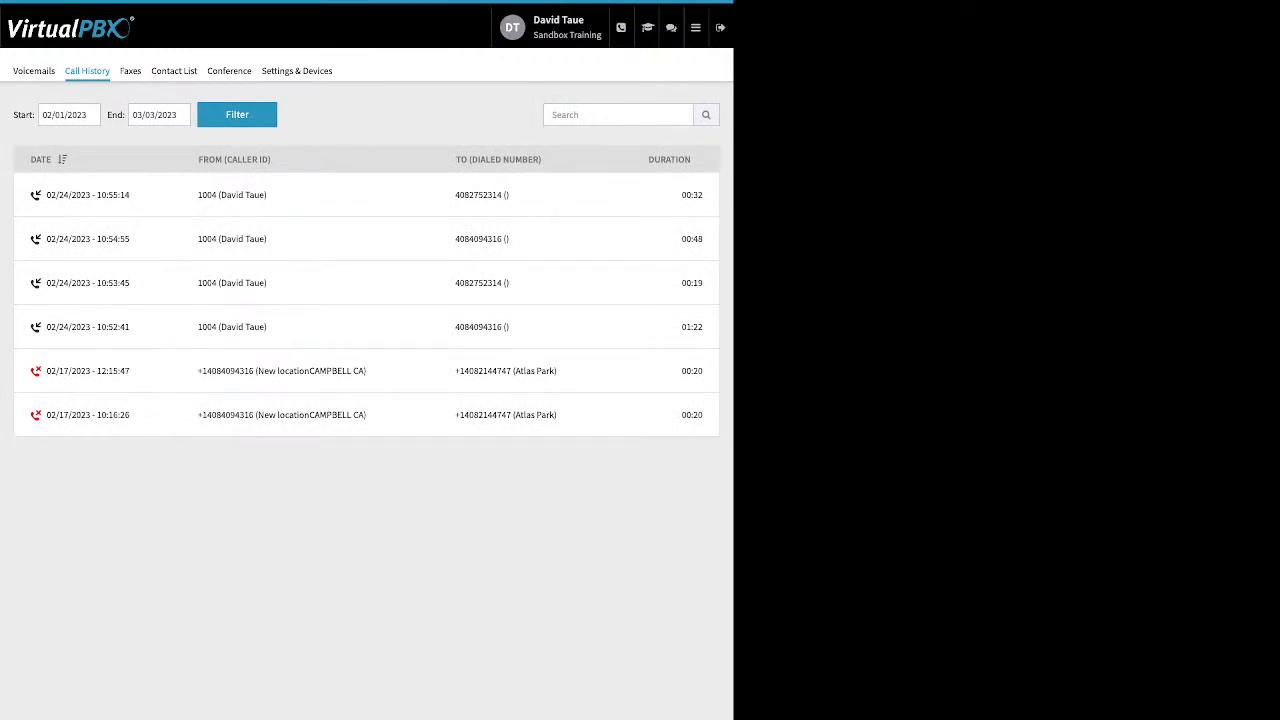
Step: View the User Portal's fax records and its contact list
left_click(130, 71)
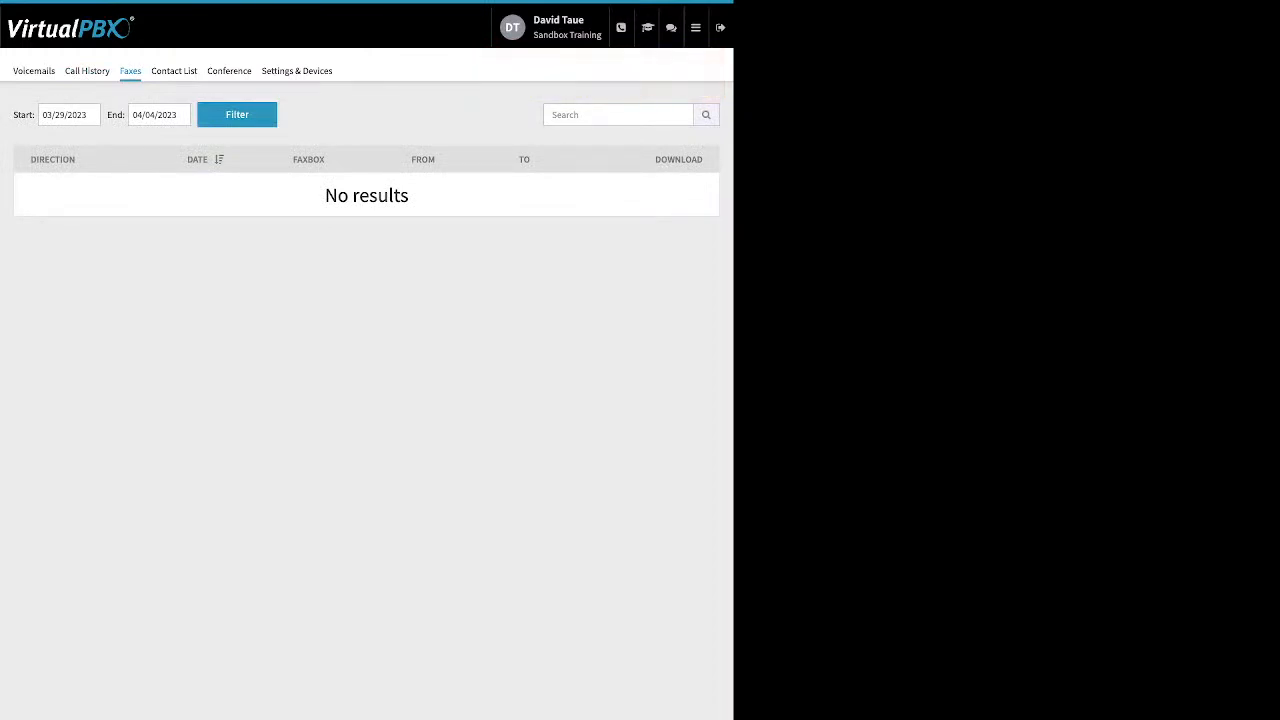
left_click(174, 71)
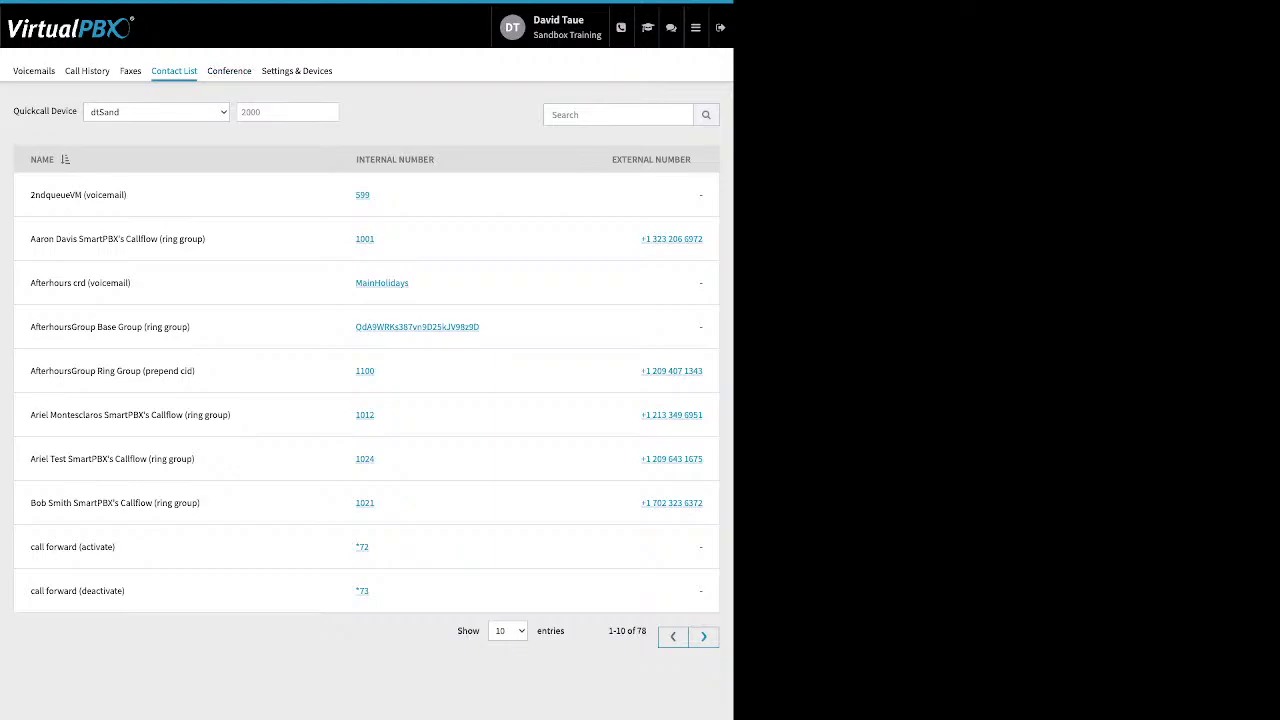
Step: Open the conference page and highlight the moderator and participant PIN labels, the participant joining options, and the entry and exit tone options
left_click(229, 70)
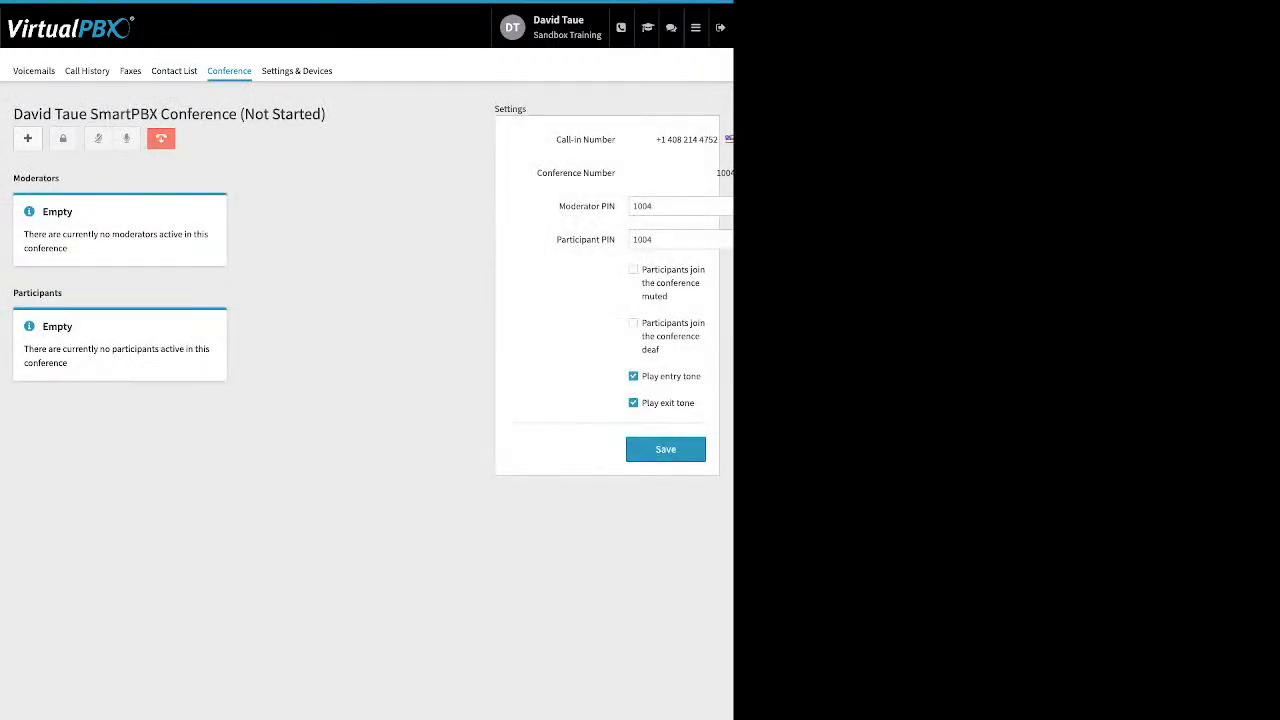
left_click_drag(558, 206, 617, 240)
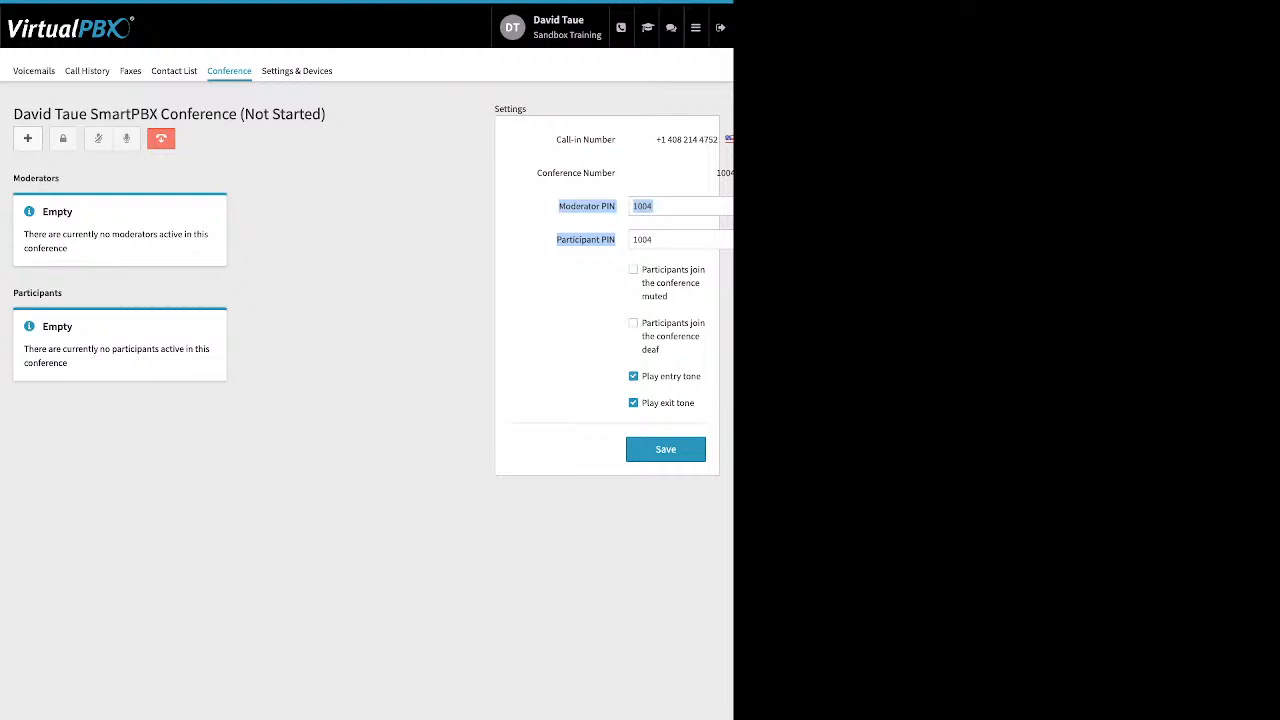
left_click_drag(642, 269, 660, 350)
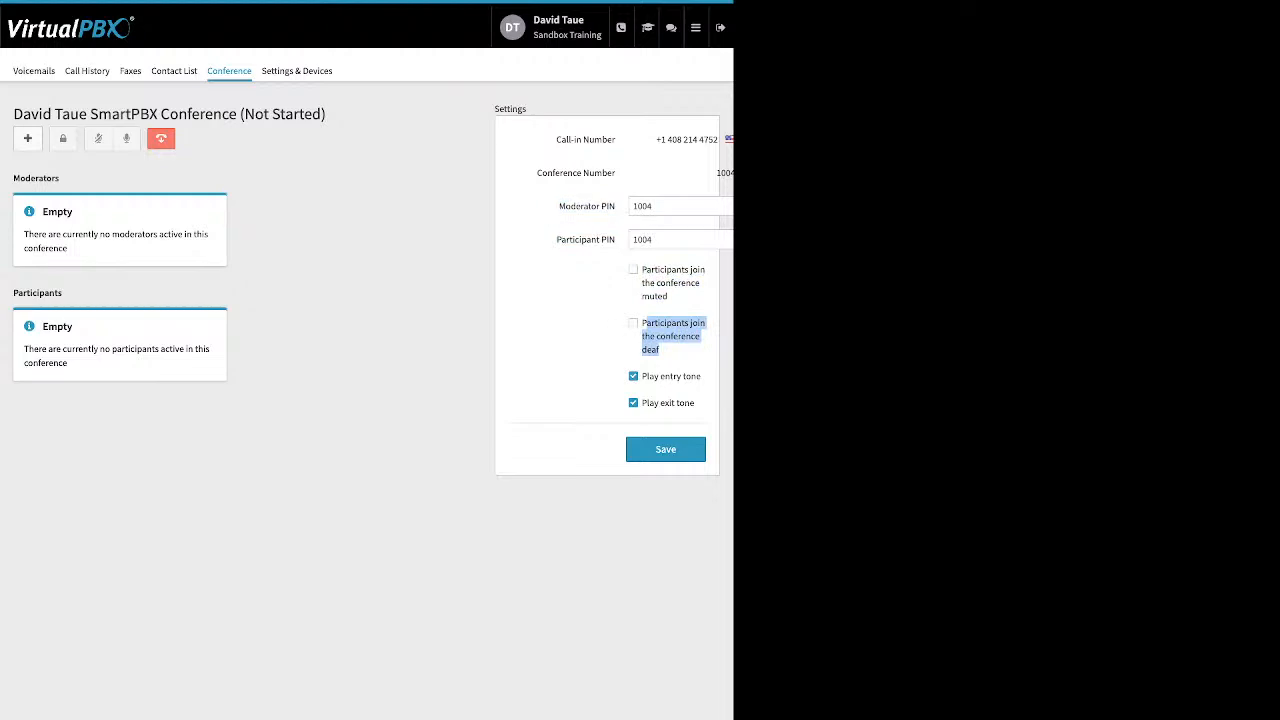
left_click_drag(642, 376, 695, 403)
left_click(698, 412)
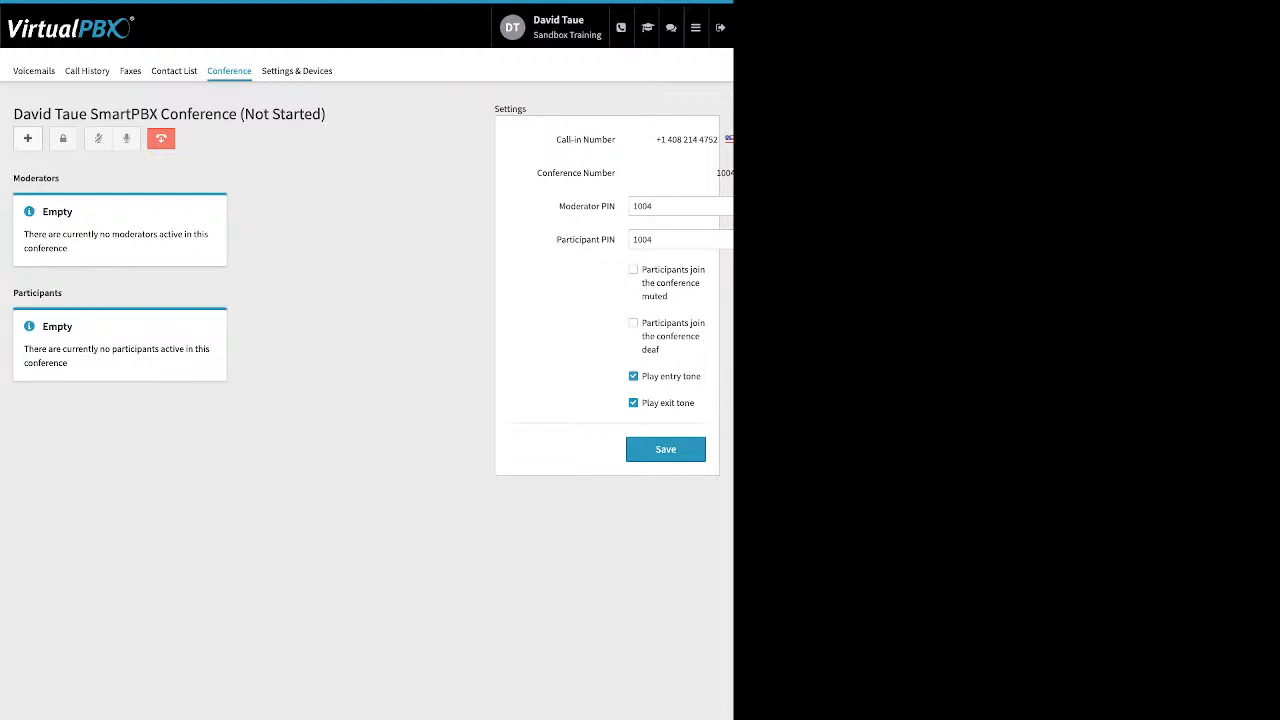
Step: Enable call forwarding in the personal settings and select the forwarding number
left_click(297, 71)
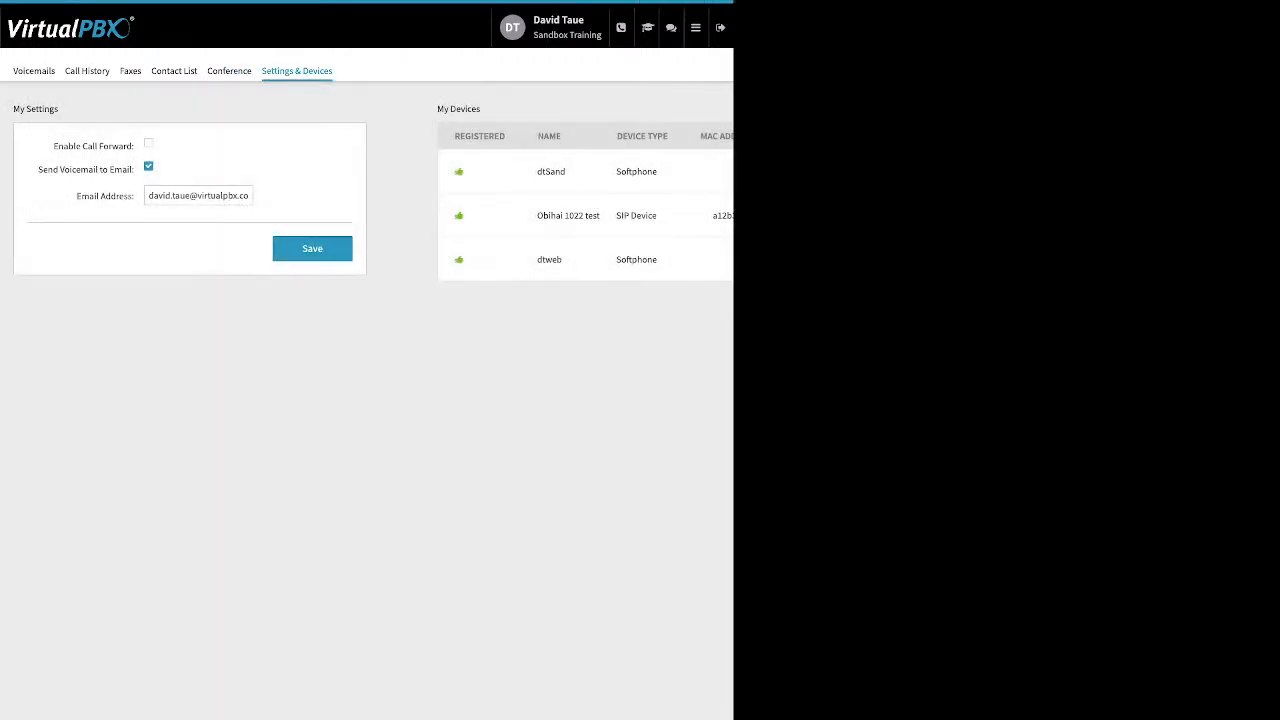
left_click_drag(54, 146, 132, 146)
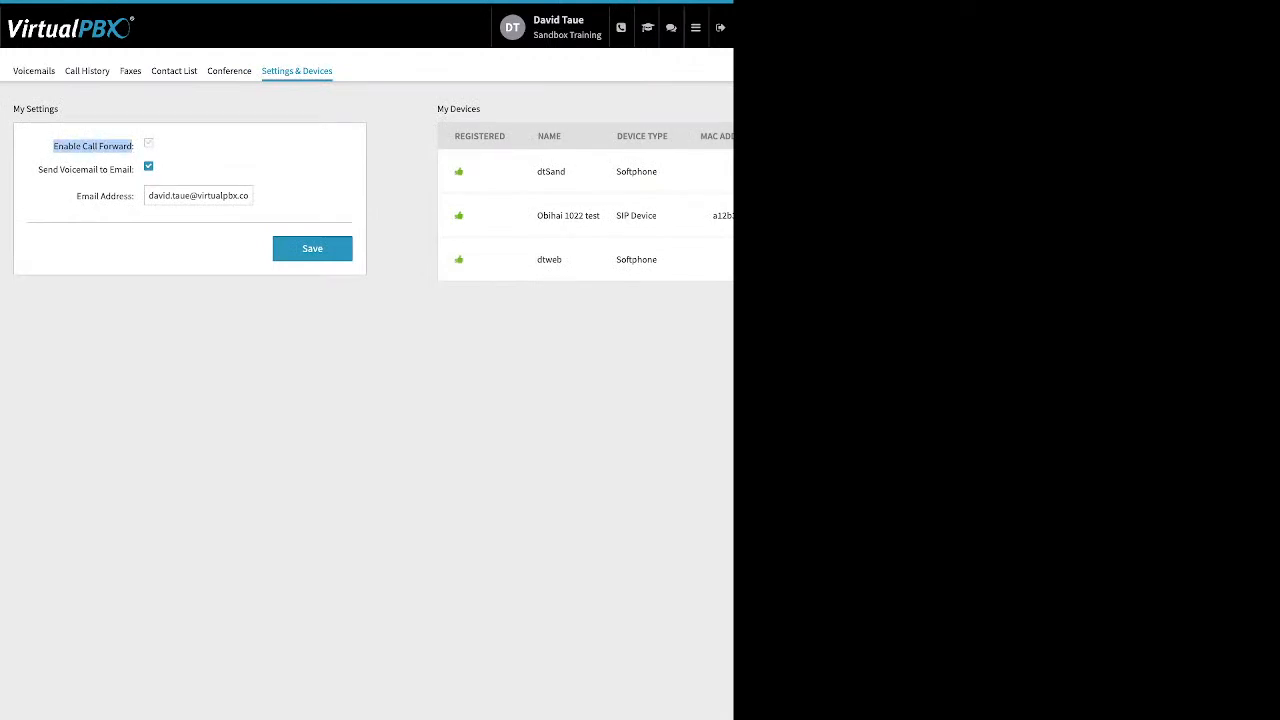
left_click(149, 143)
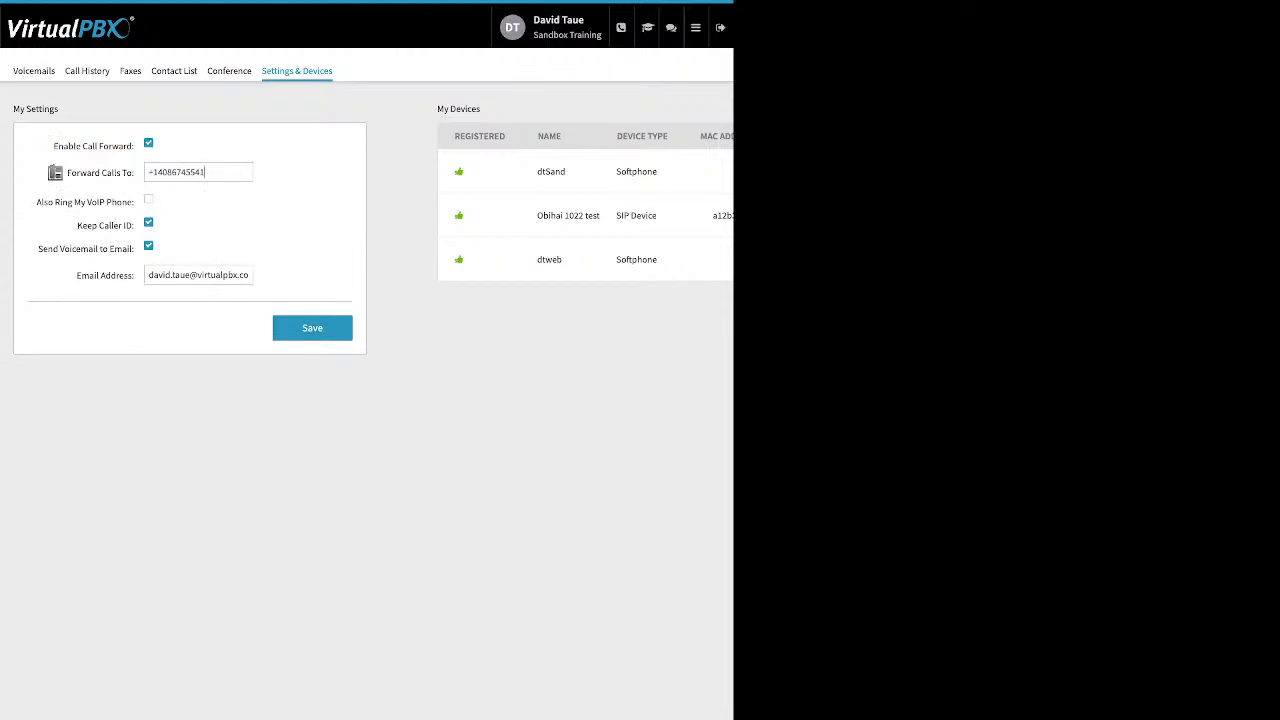
triple_click(205, 172)
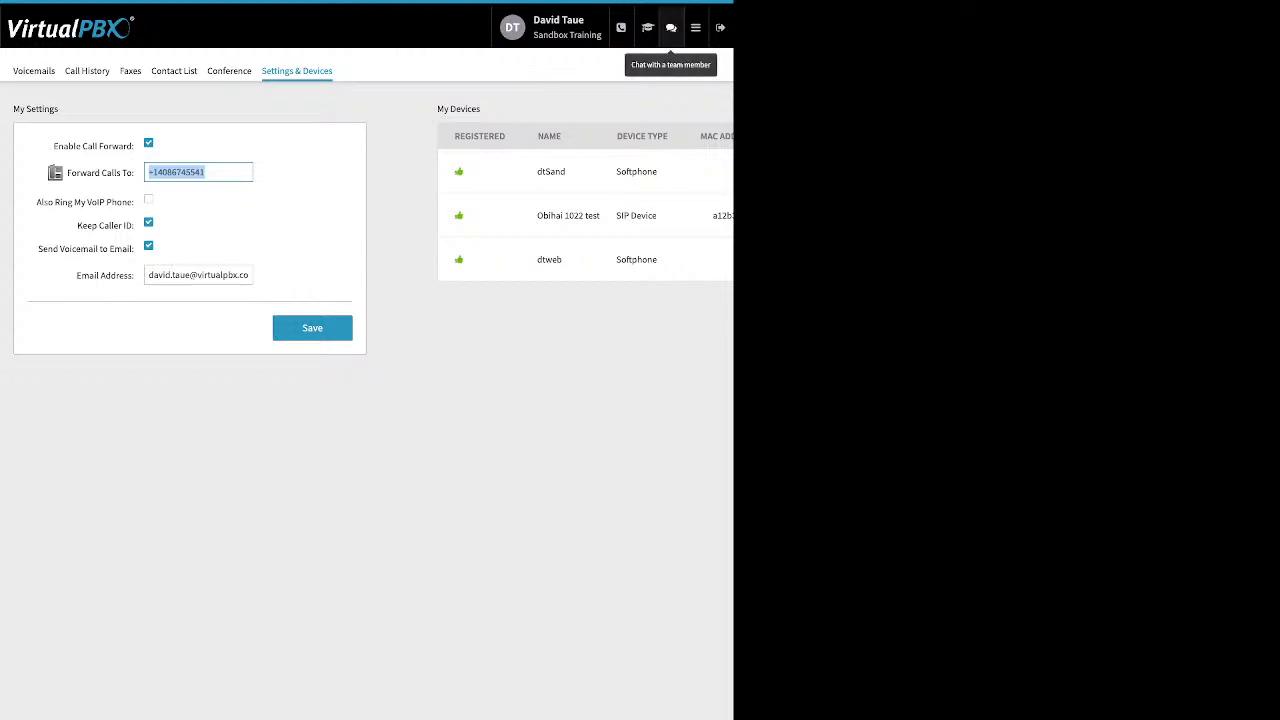
Step: Switch from the User Portal to the Dashboard app
left_click(695, 27)
left_click(499, 63)
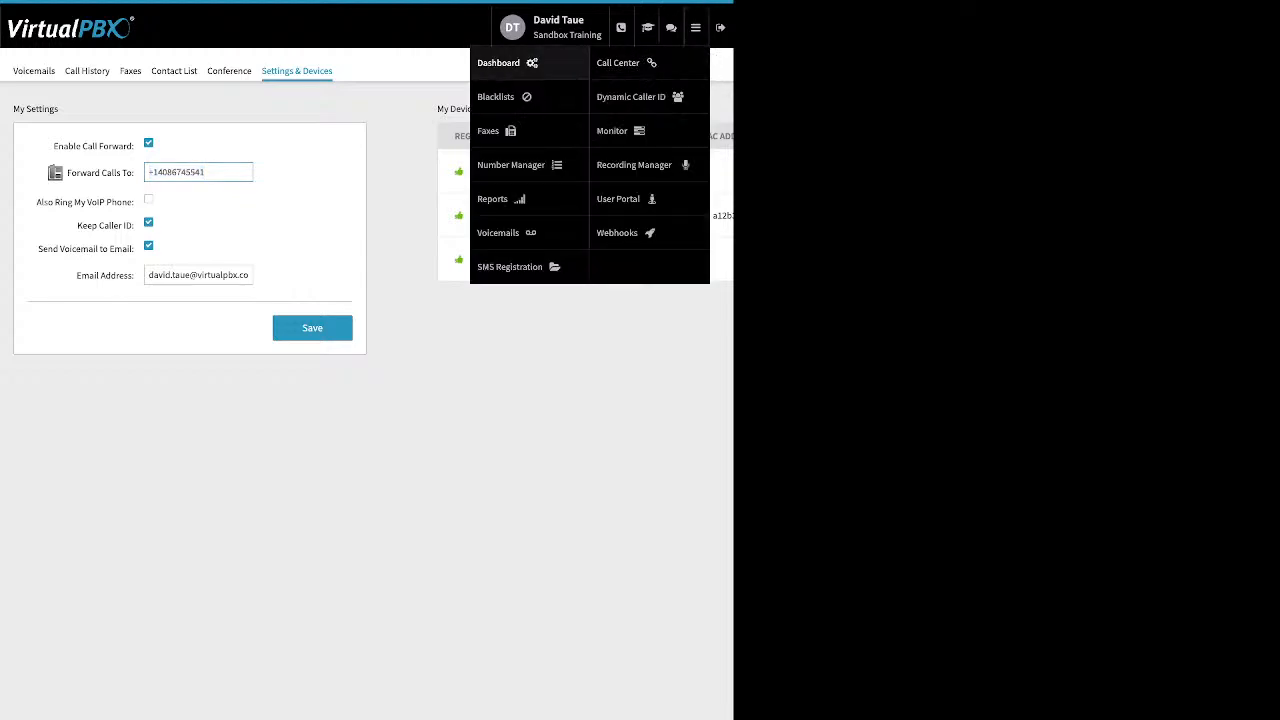